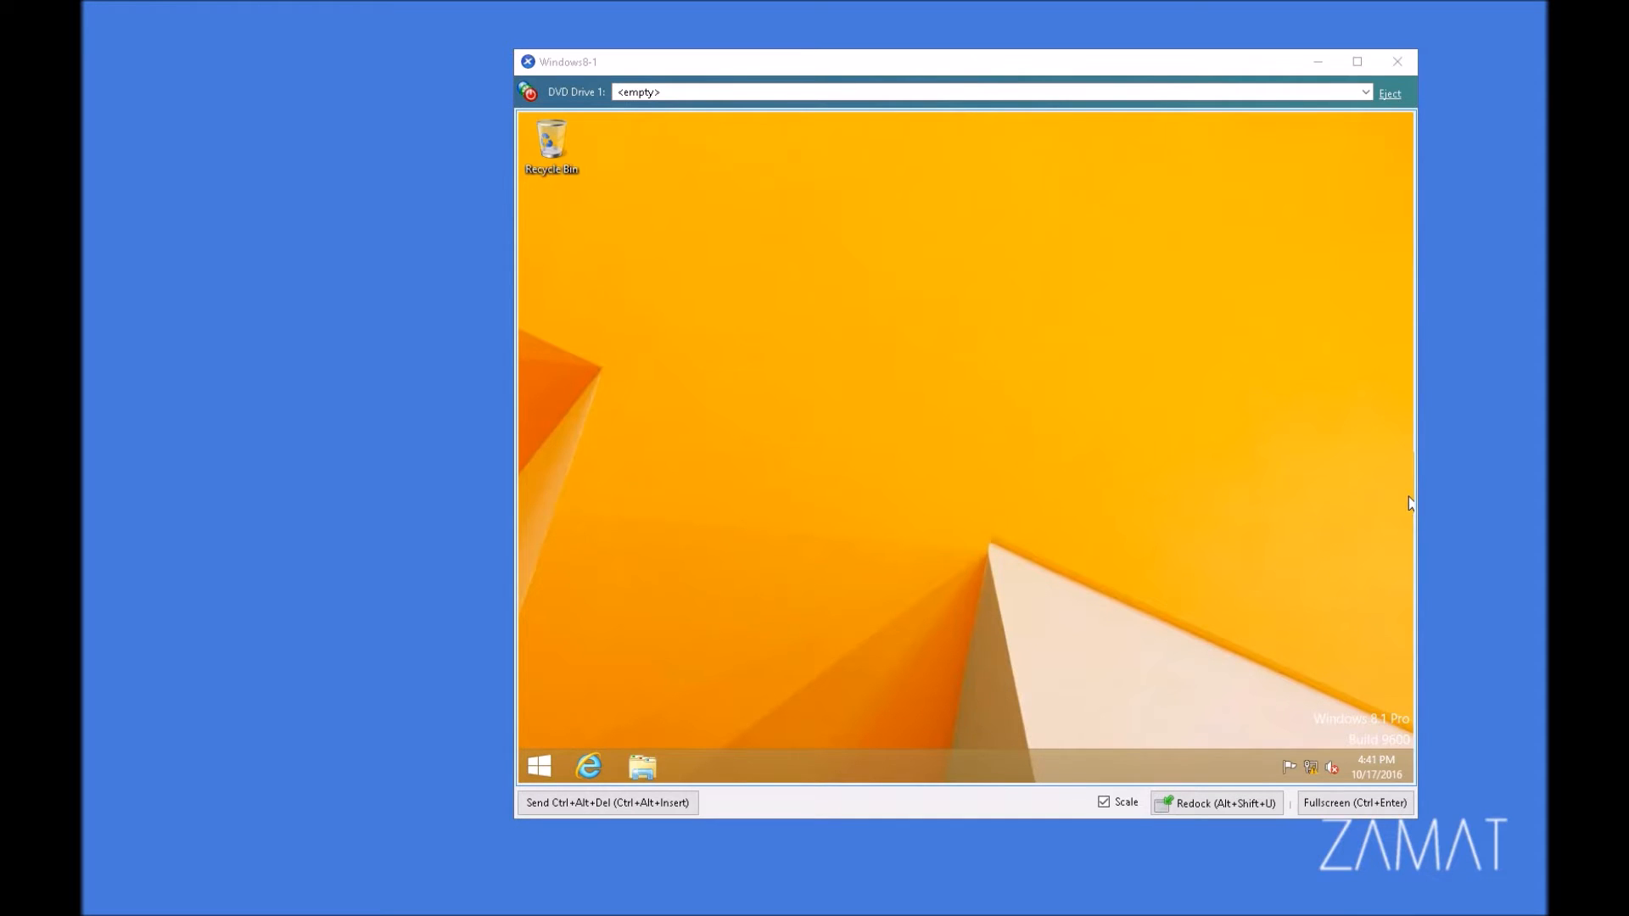
pyautogui.moveTo(911, 62); pyautogui.dragTo(779, 54)
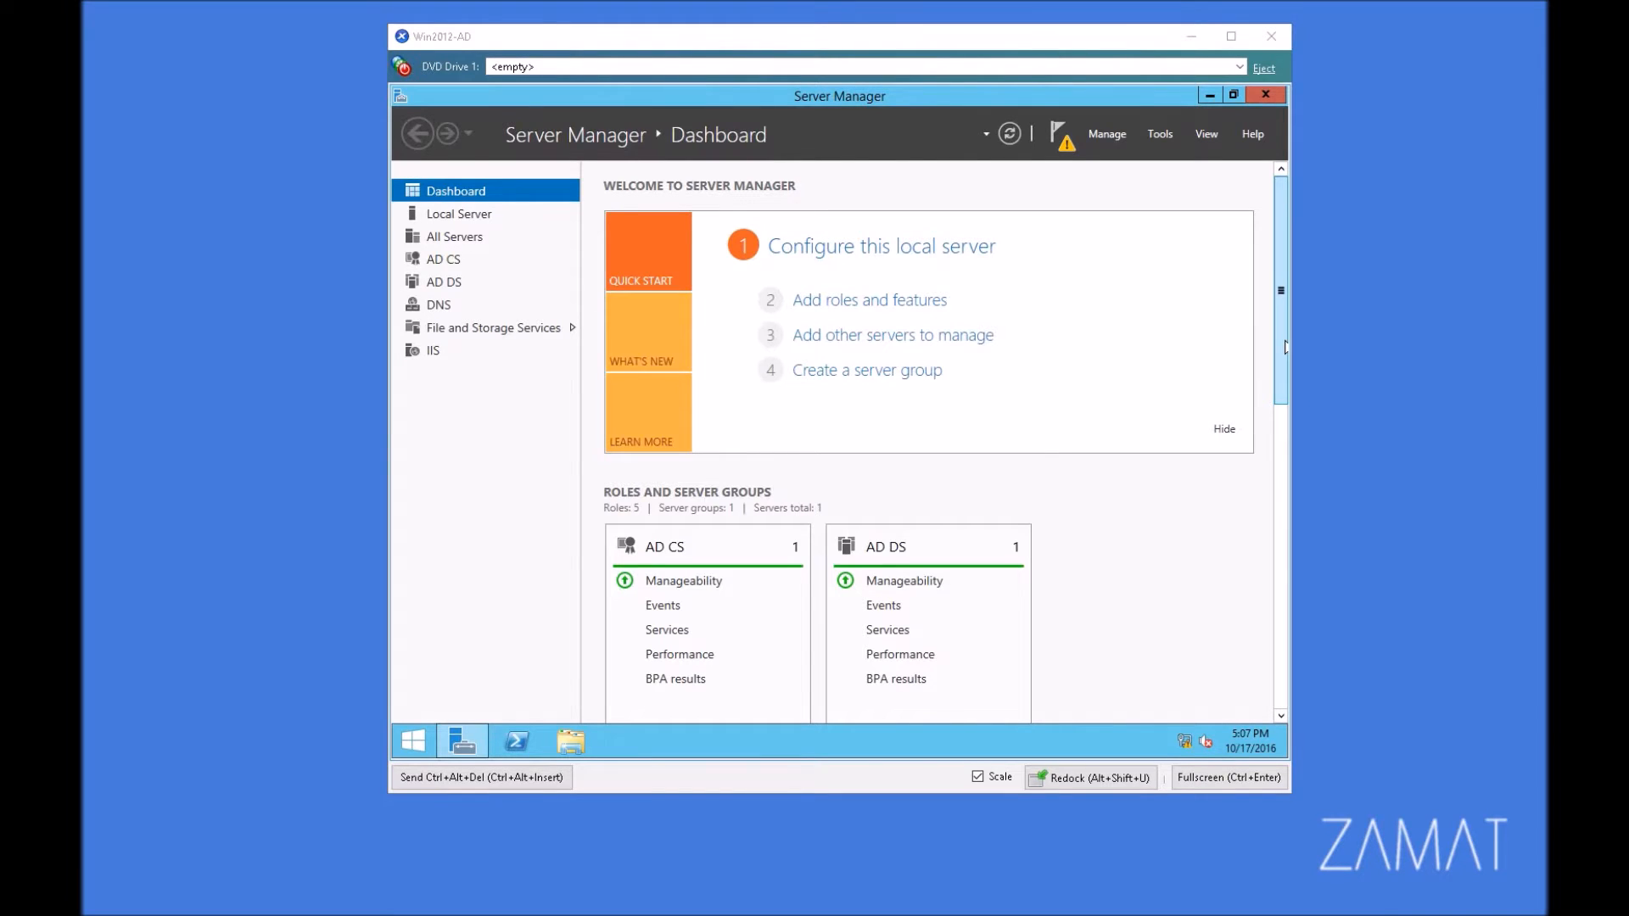
# Step: Start the pending Active Directory Certificate Services configuration and accept the default administrator credentials
pyautogui.click(1066, 148)
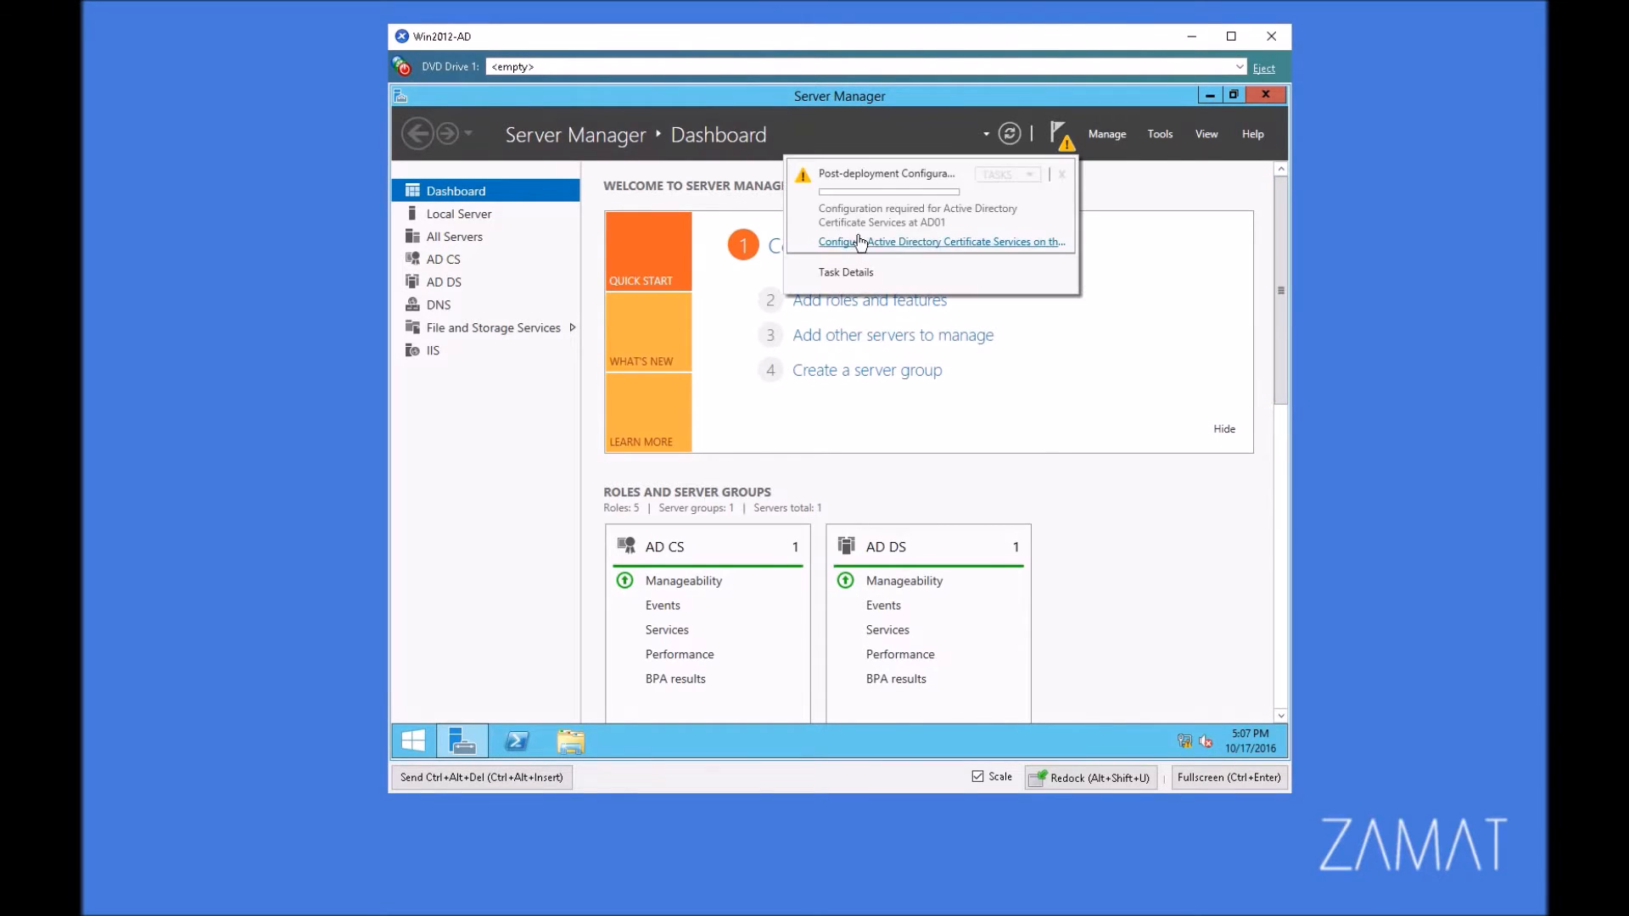
pyautogui.click(952, 253)
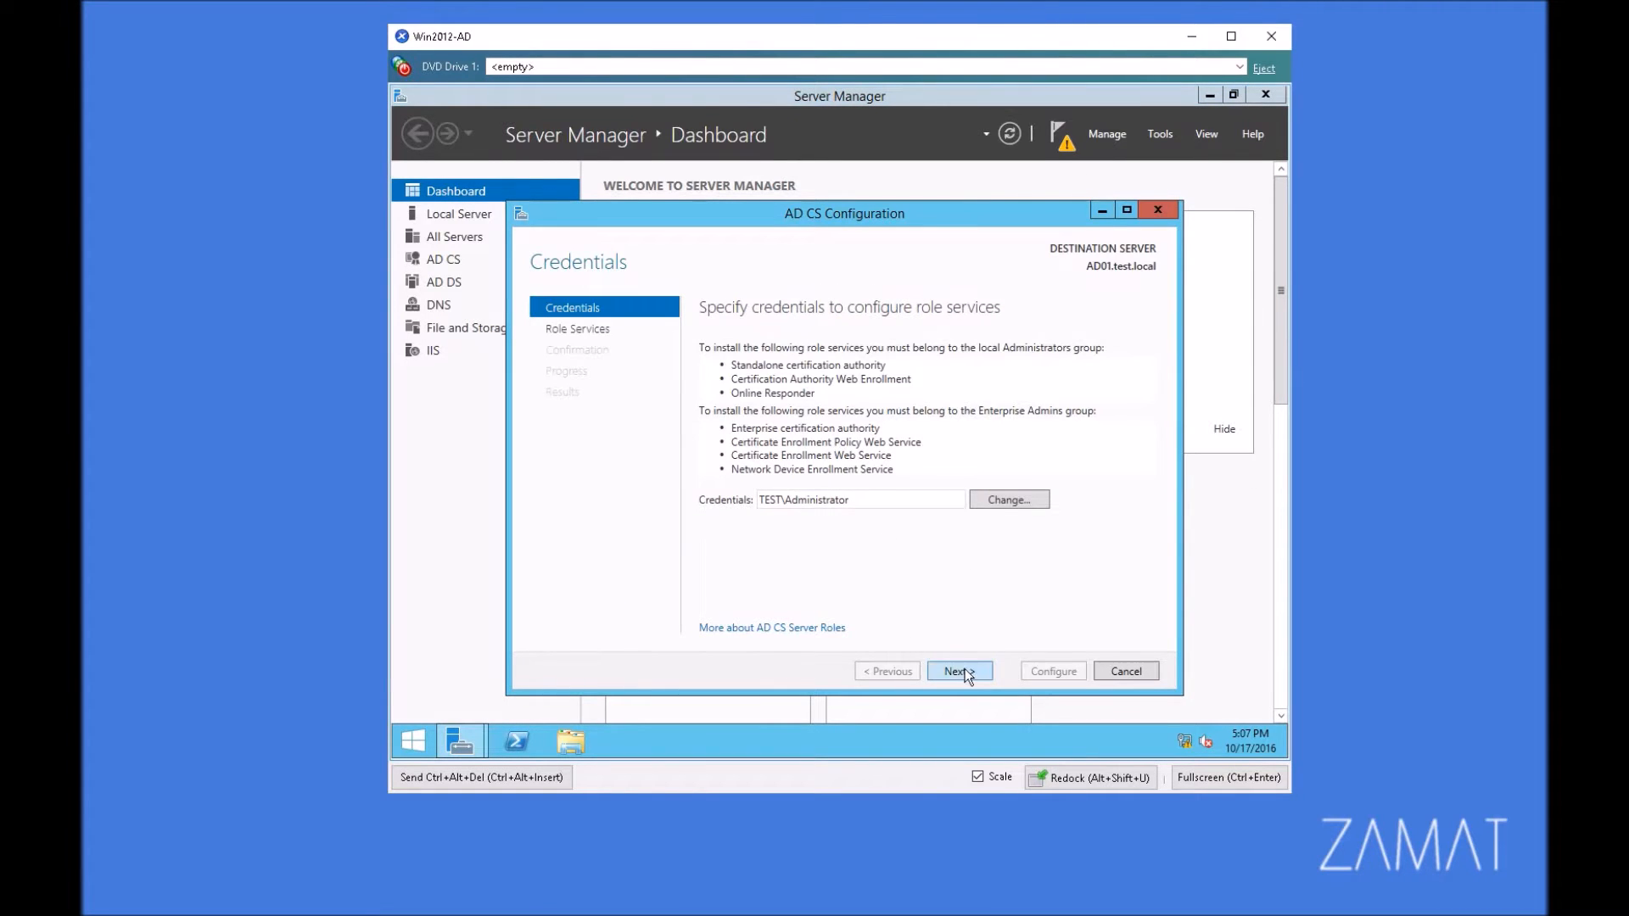
pyautogui.click(959, 670)
# Step: Choose Certification Authority, Certification Authority Web Enrollment and Online Responder as the role services to configure
pyautogui.click(751, 346)
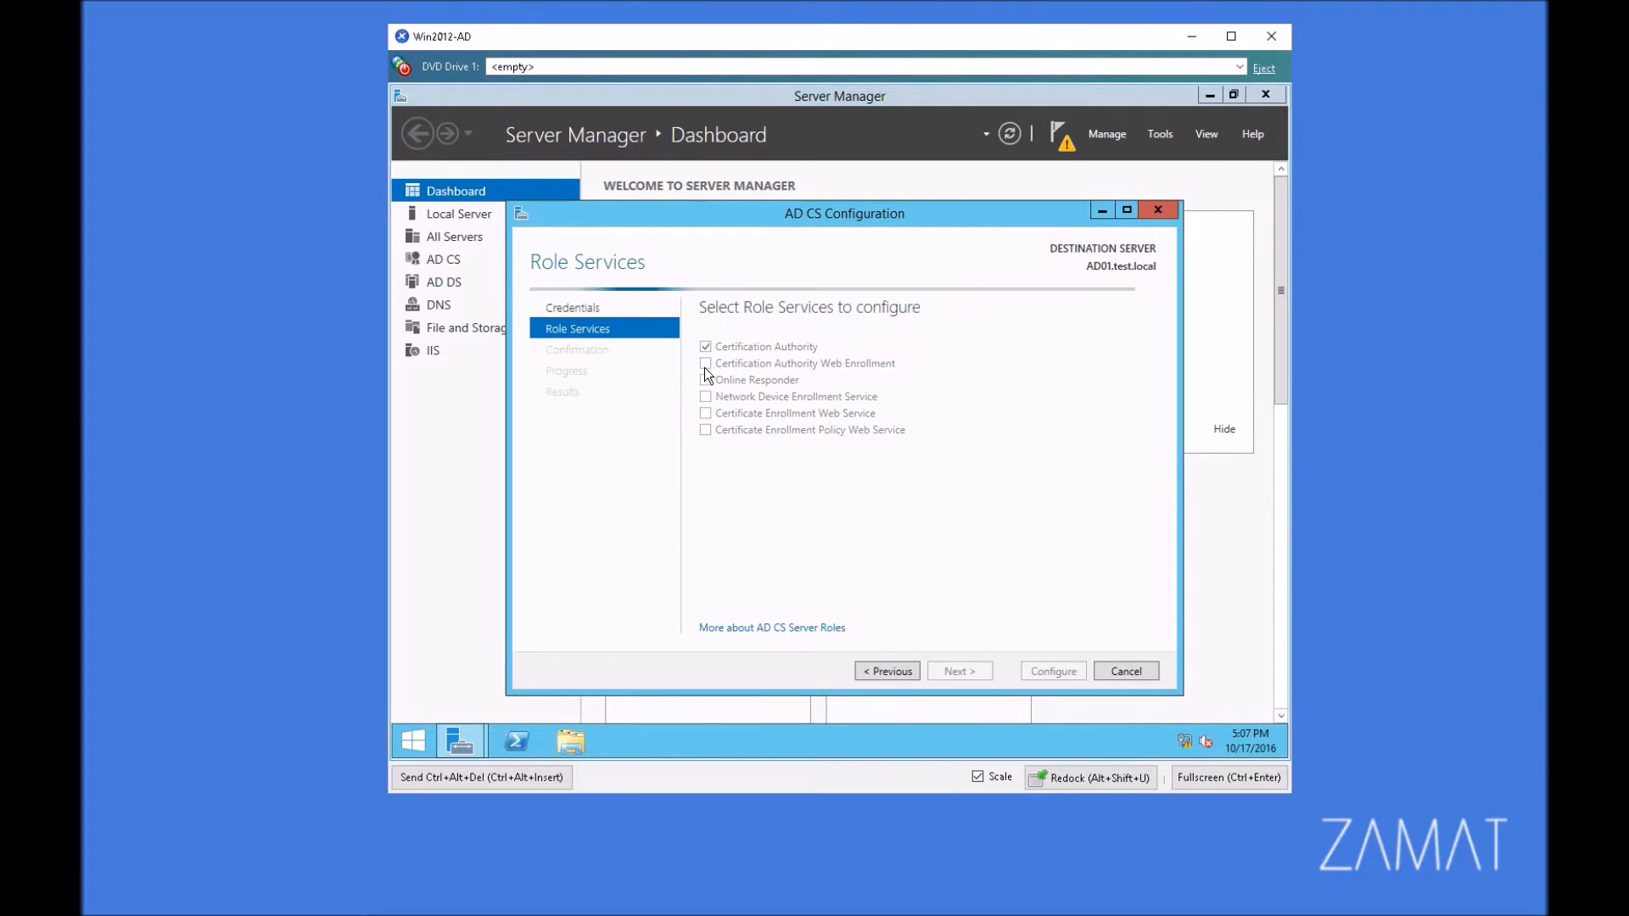
pyautogui.click(705, 363)
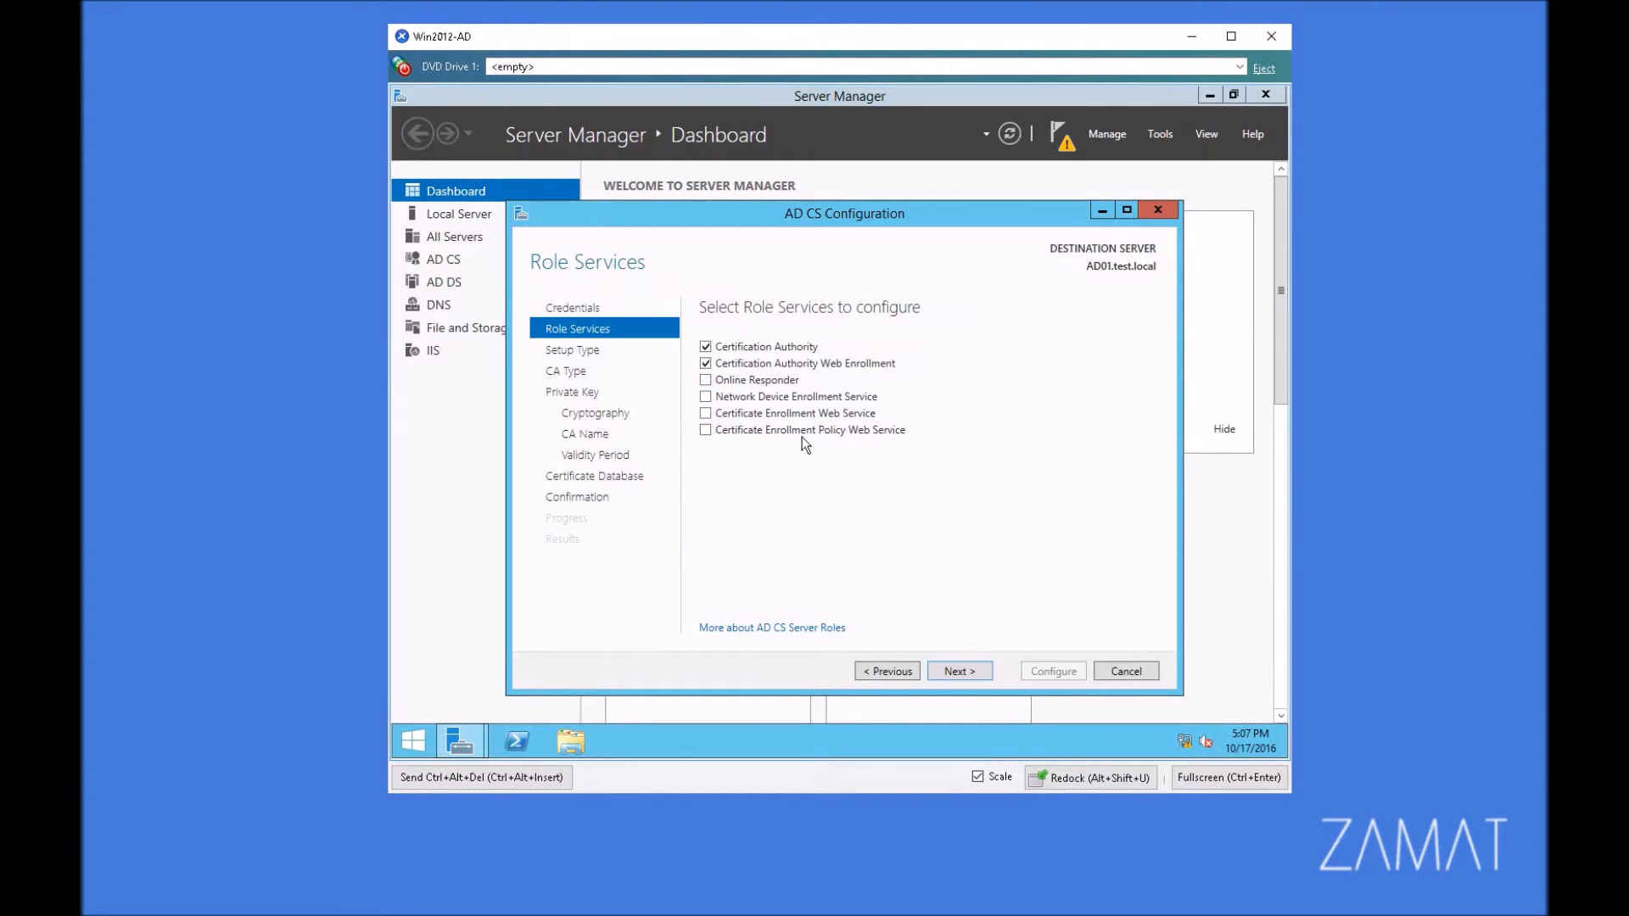
pyautogui.click(705, 413)
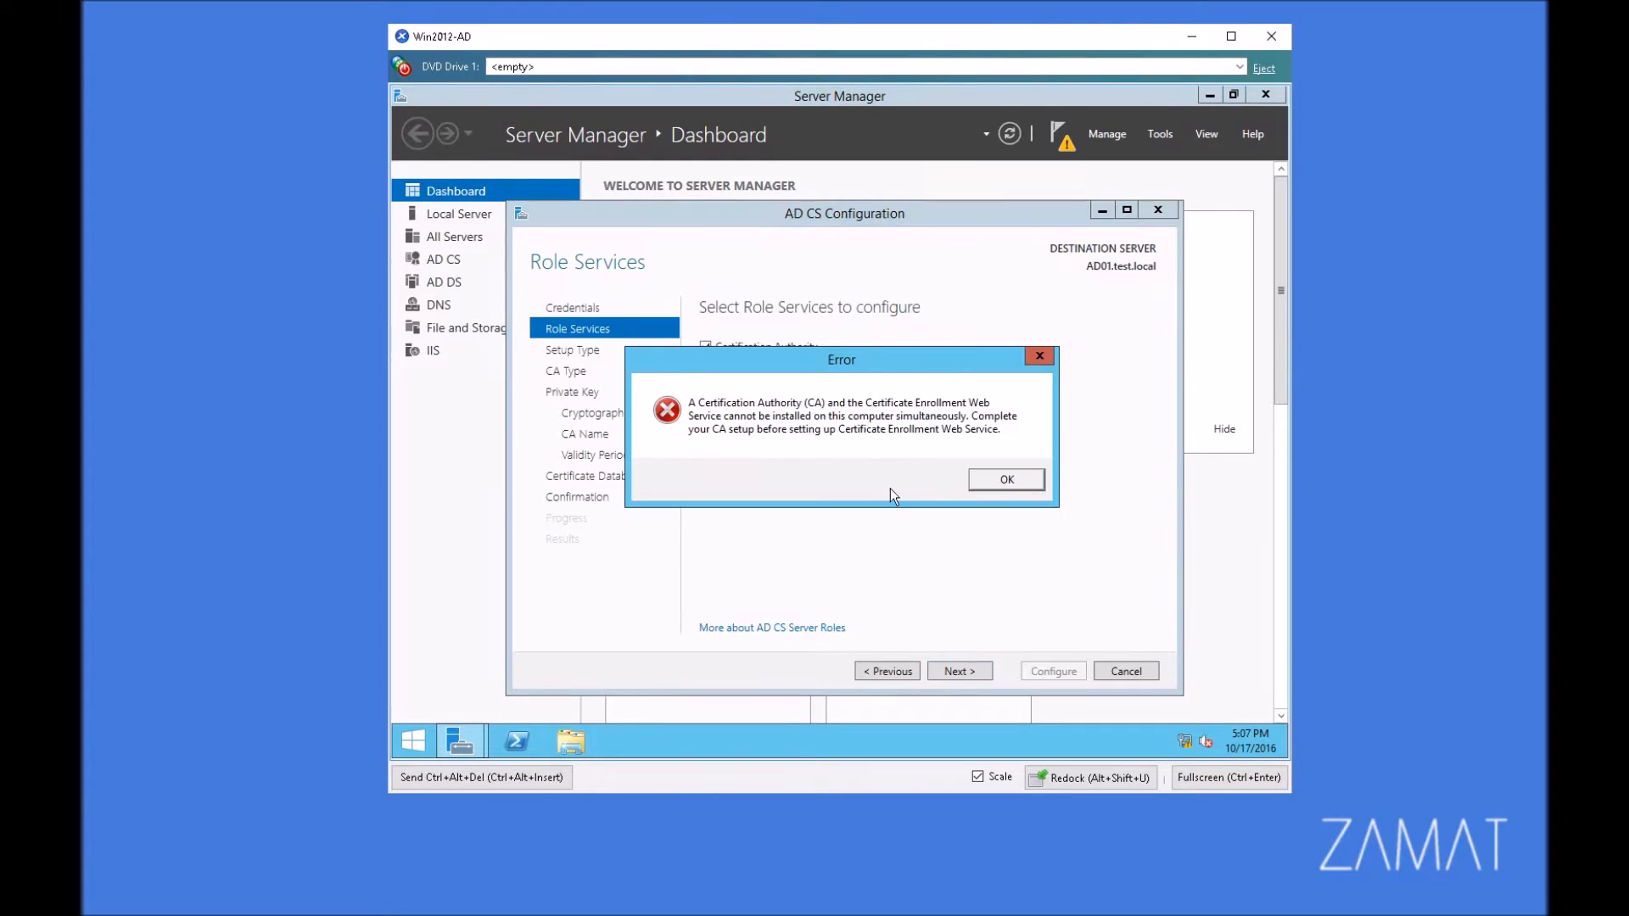
pyautogui.click(989, 483)
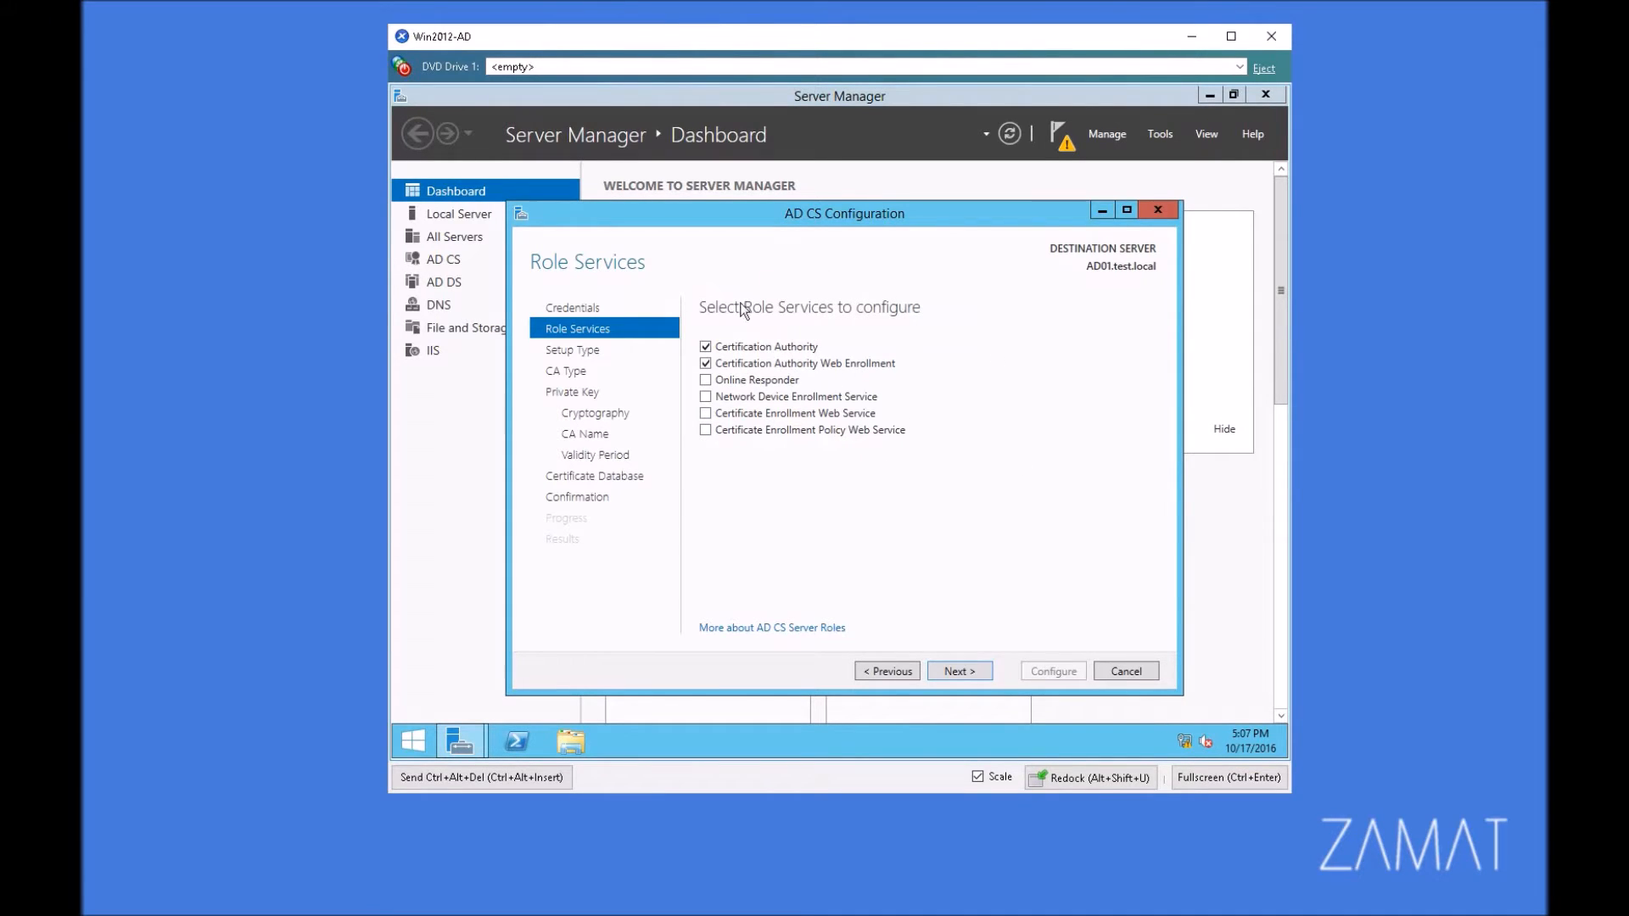
pyautogui.click(959, 671)
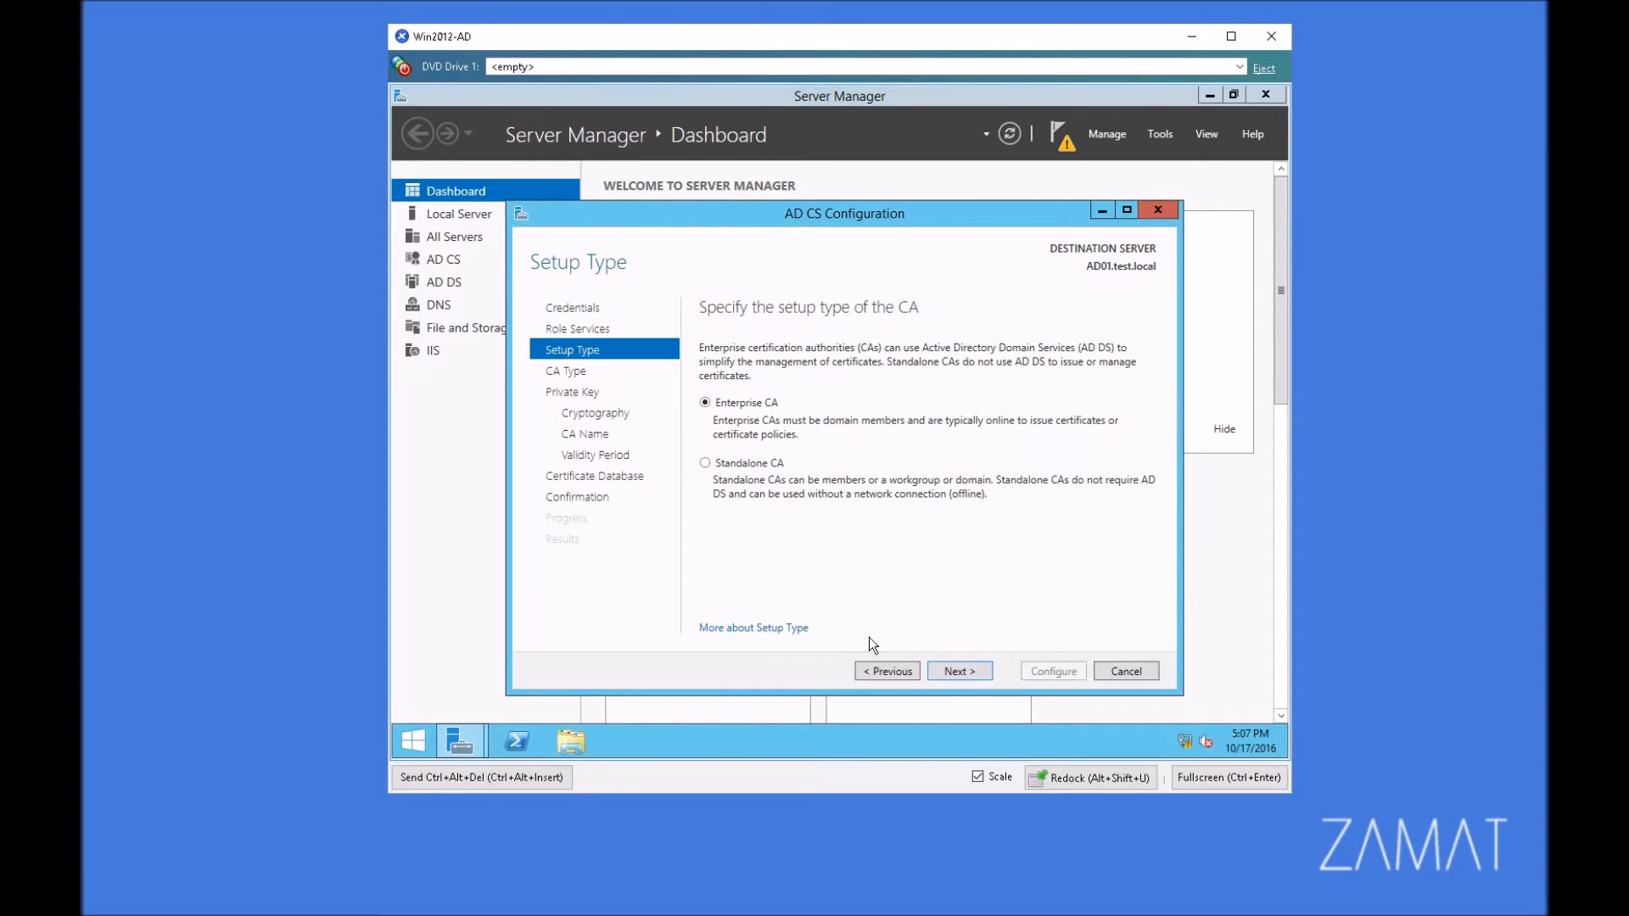
pyautogui.click(882, 669)
pyautogui.click(748, 381)
pyautogui.click(964, 670)
# Step: Set up the authority as an Enterprise CA of type Root CA with a new private key
pyautogui.click(958, 670)
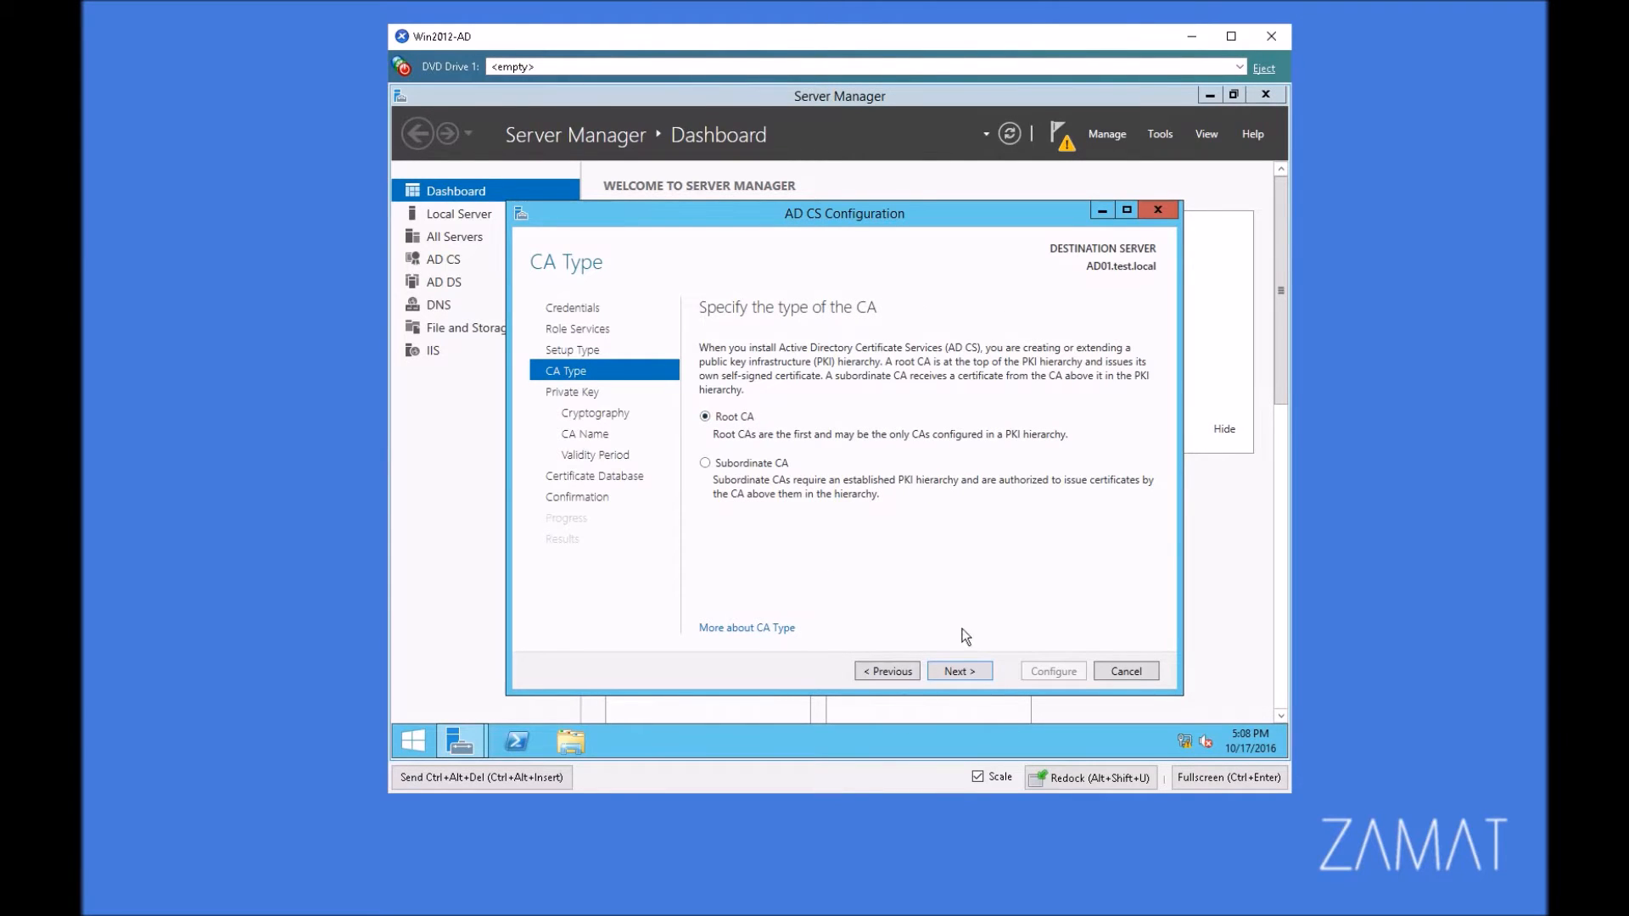
pyautogui.click(958, 671)
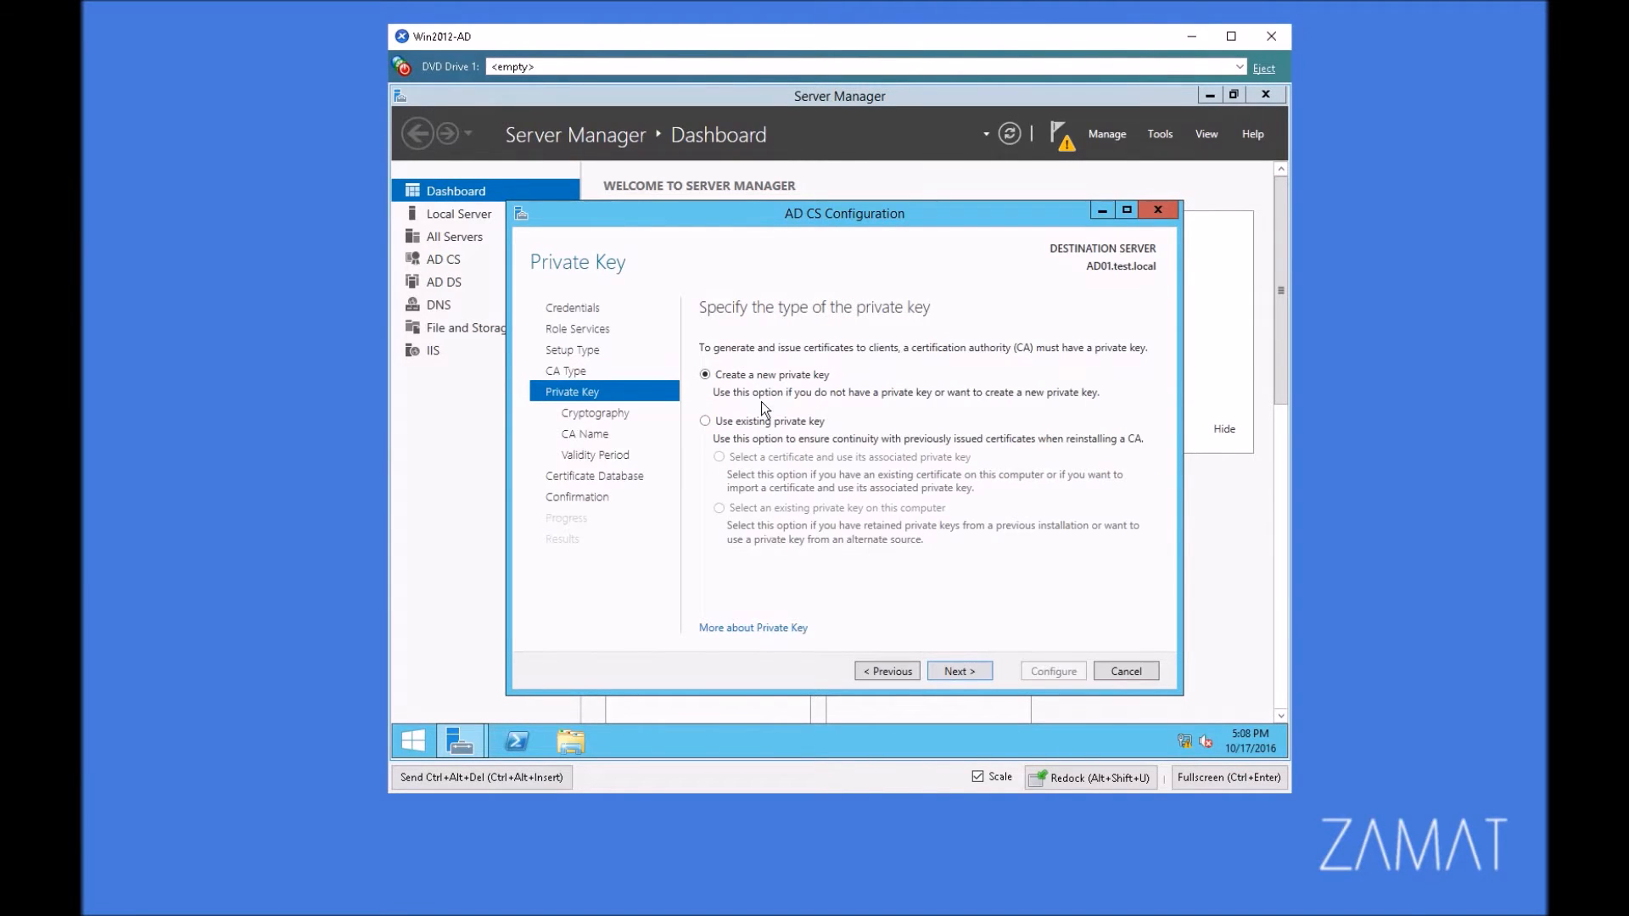
pyautogui.click(984, 670)
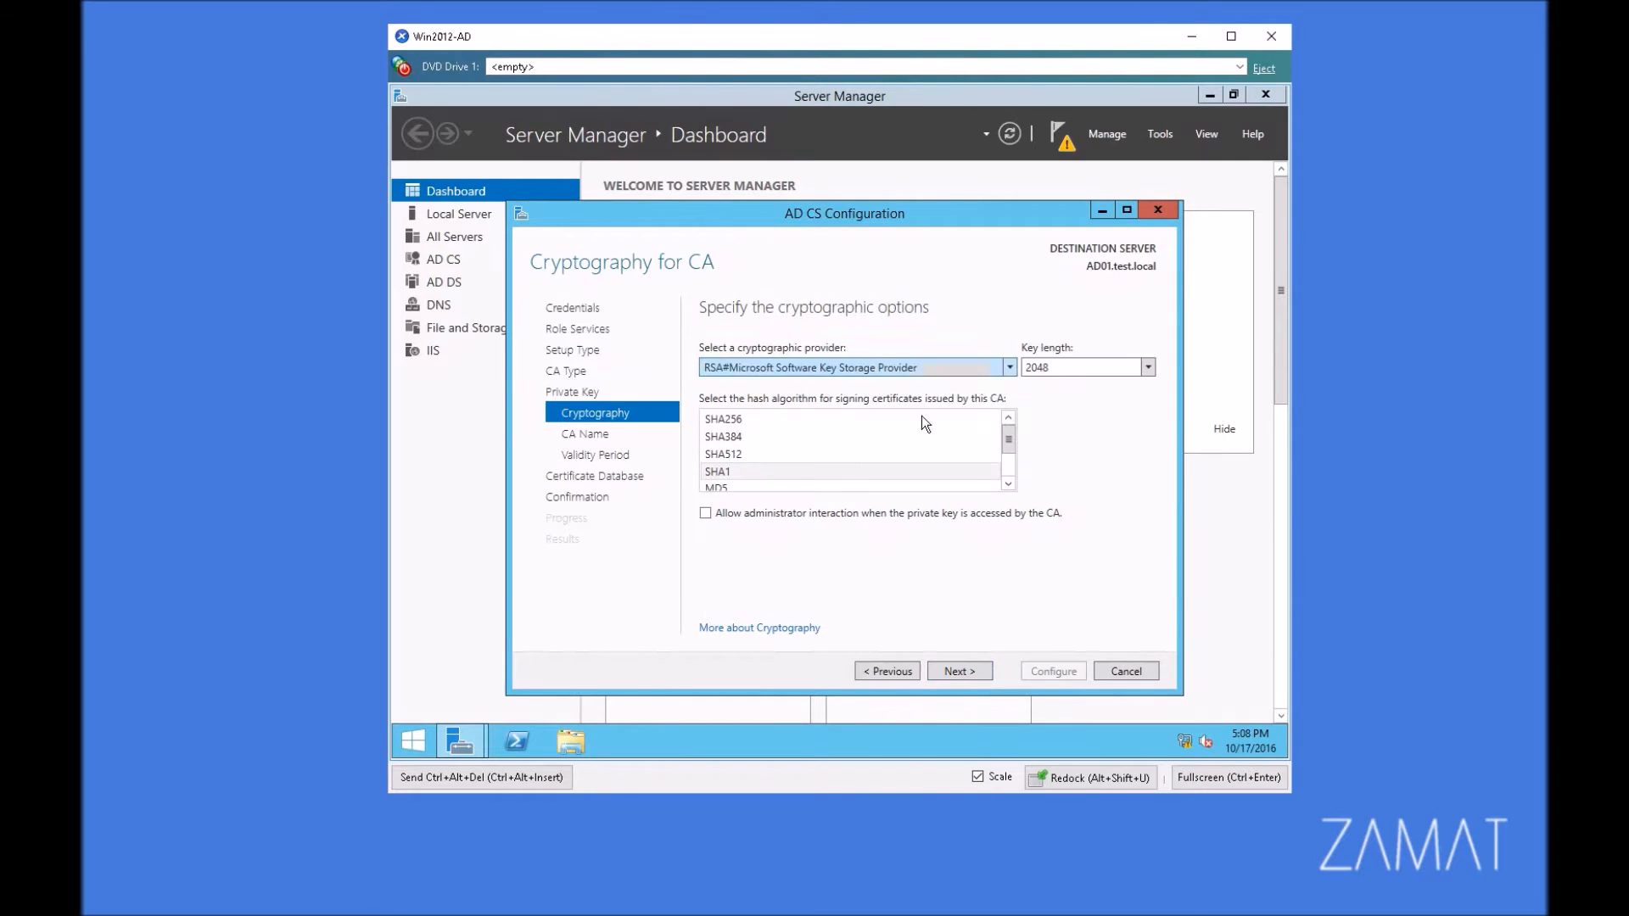
# Step: Choose SHA256 as the CA's signing hash algorithm, keeping the RSA provider and 2048 key length
pyautogui.click(1008, 464)
pyautogui.moveTo(1008, 463); pyautogui.dragTo(838, 417)
pyautogui.click(754, 417)
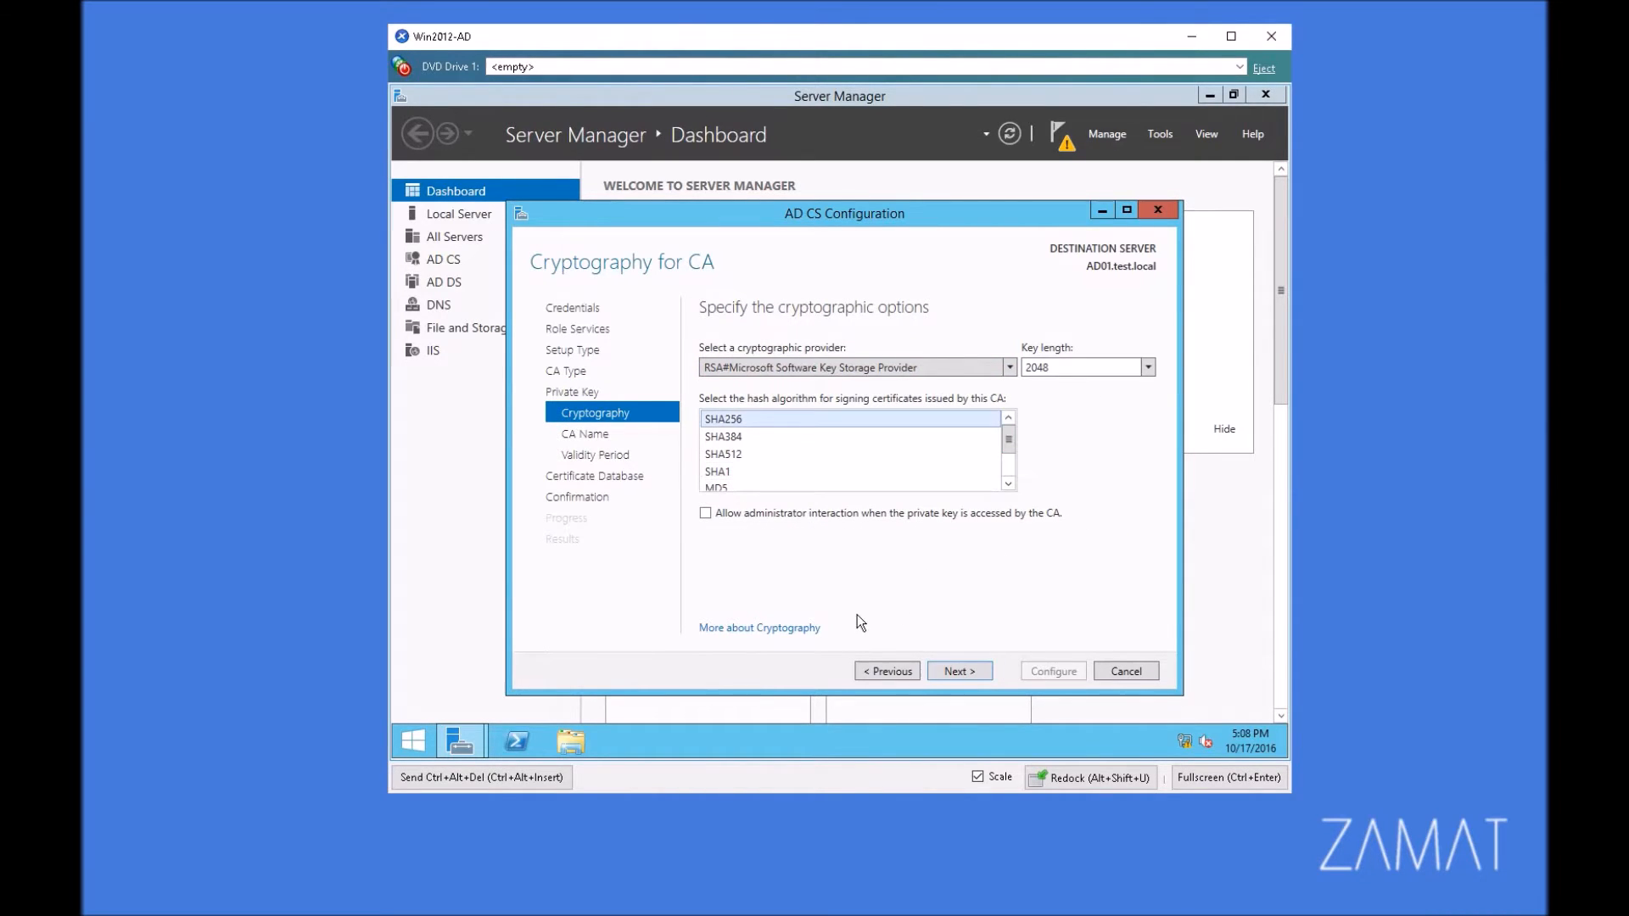
pyautogui.click(972, 675)
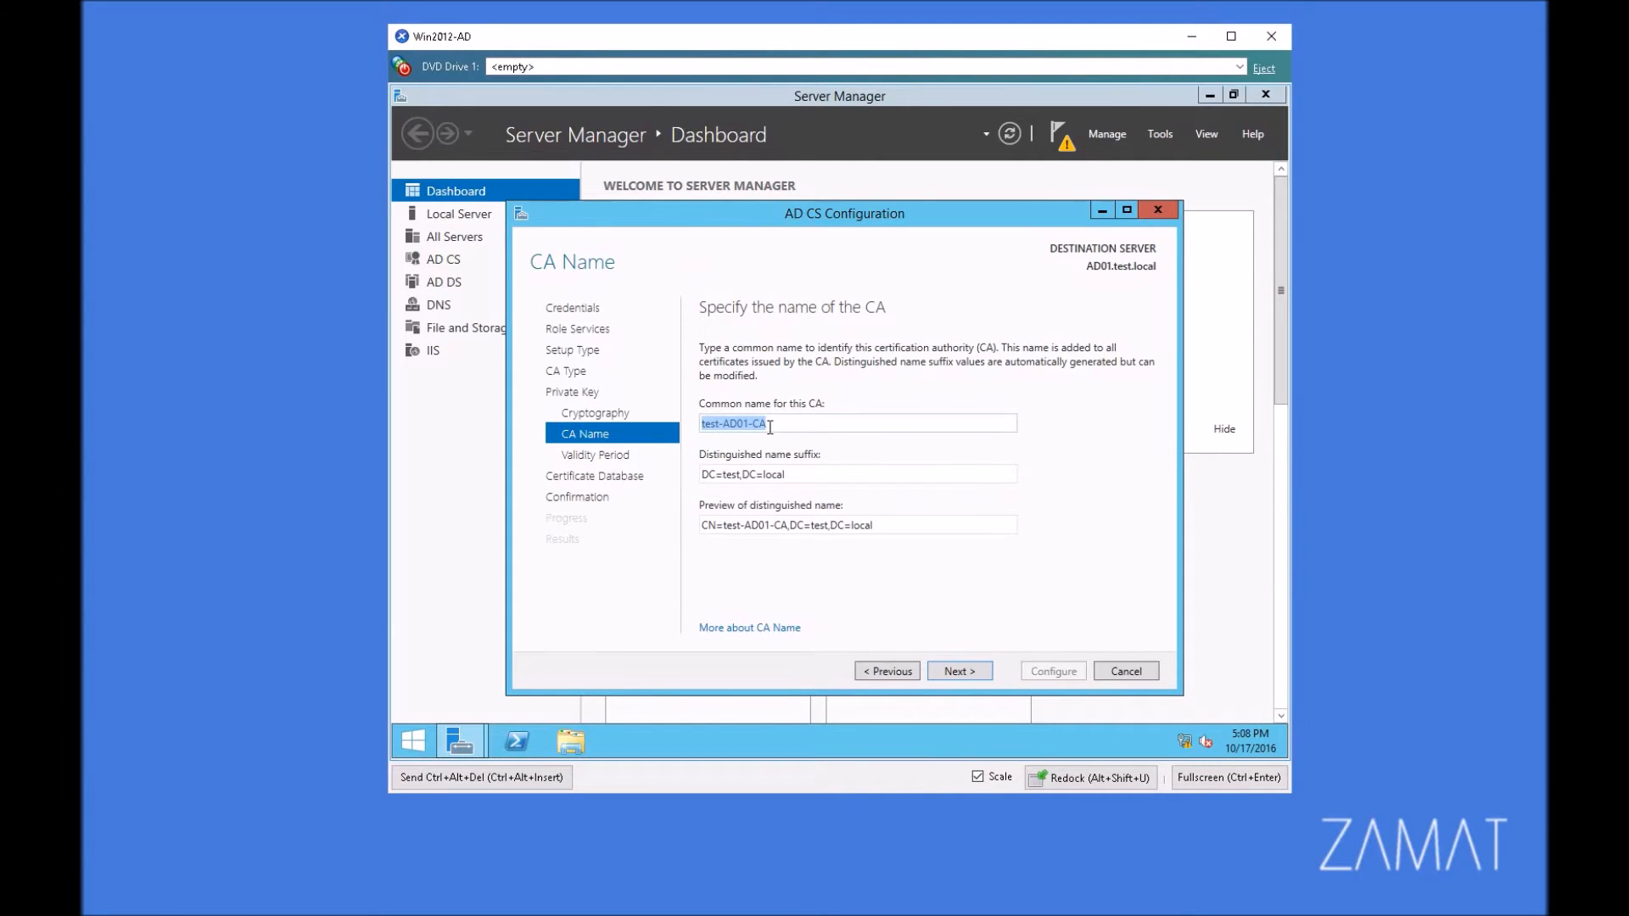
# Step: Accept the default CA name, 5-year validity and CertLog database locations, and run the role service configuration to completion
pyautogui.click(967, 673)
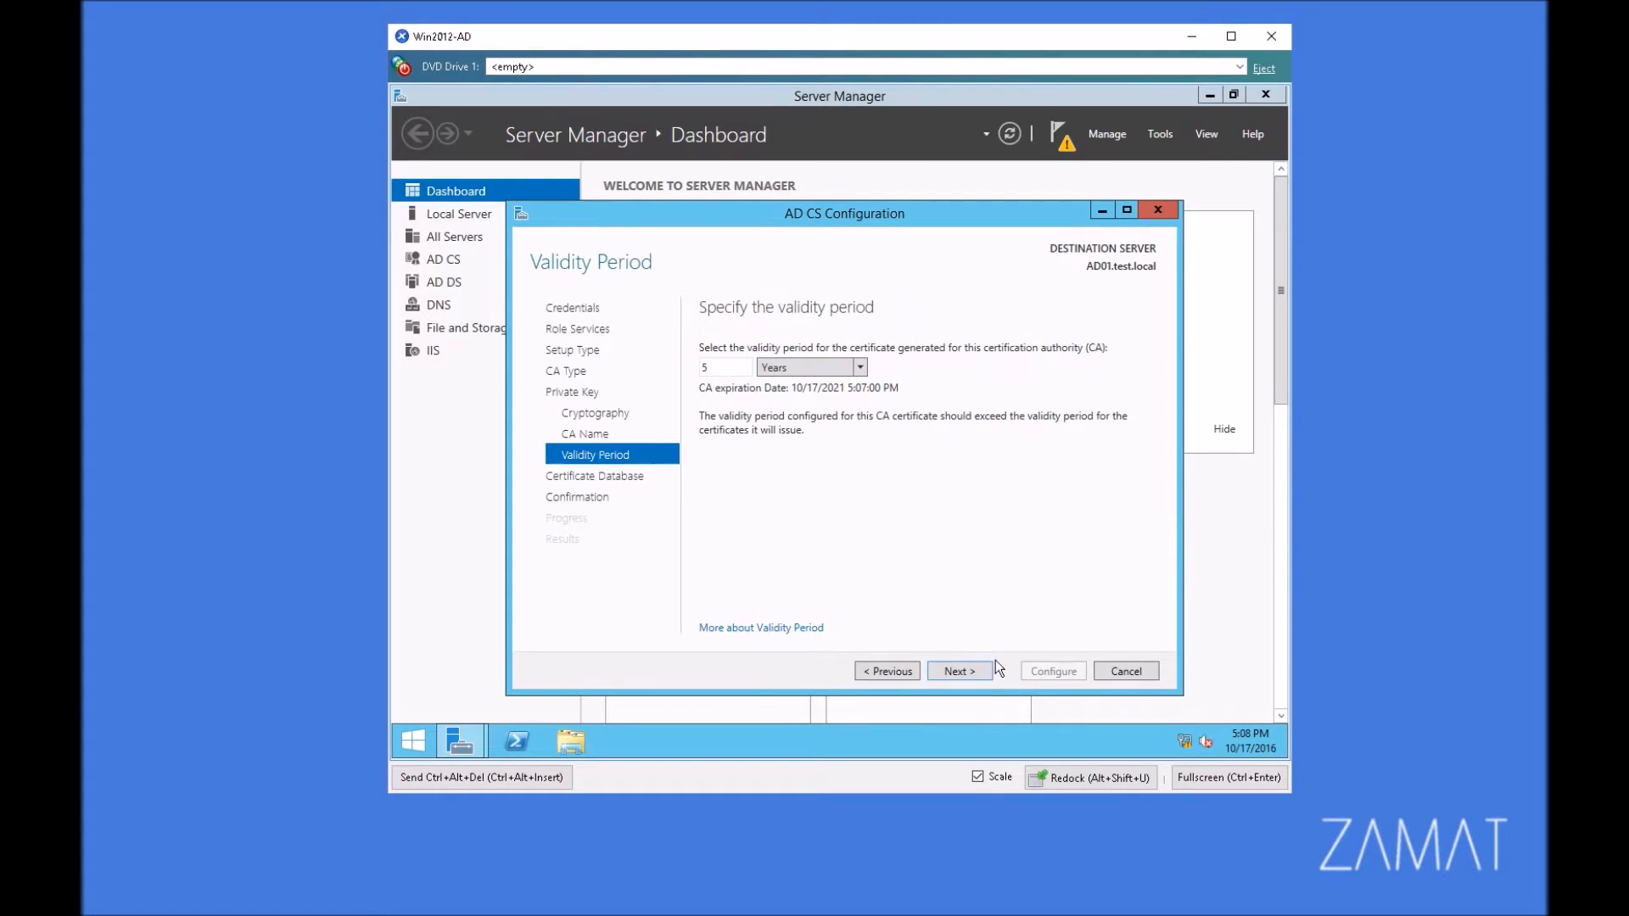
pyautogui.press('Return')
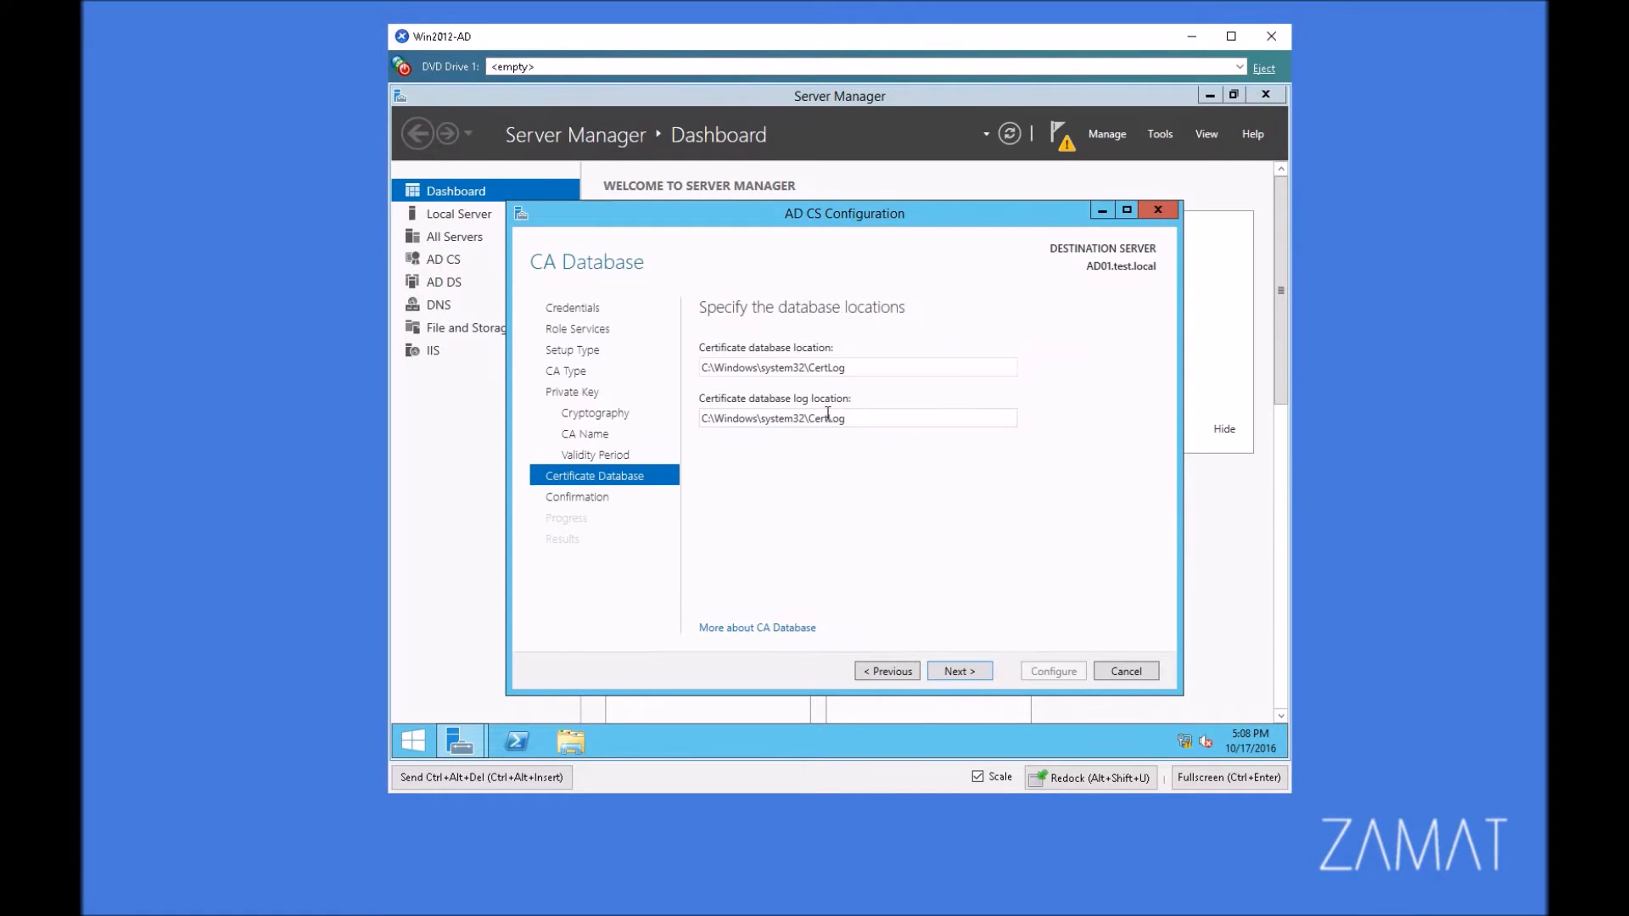
pyautogui.click(972, 677)
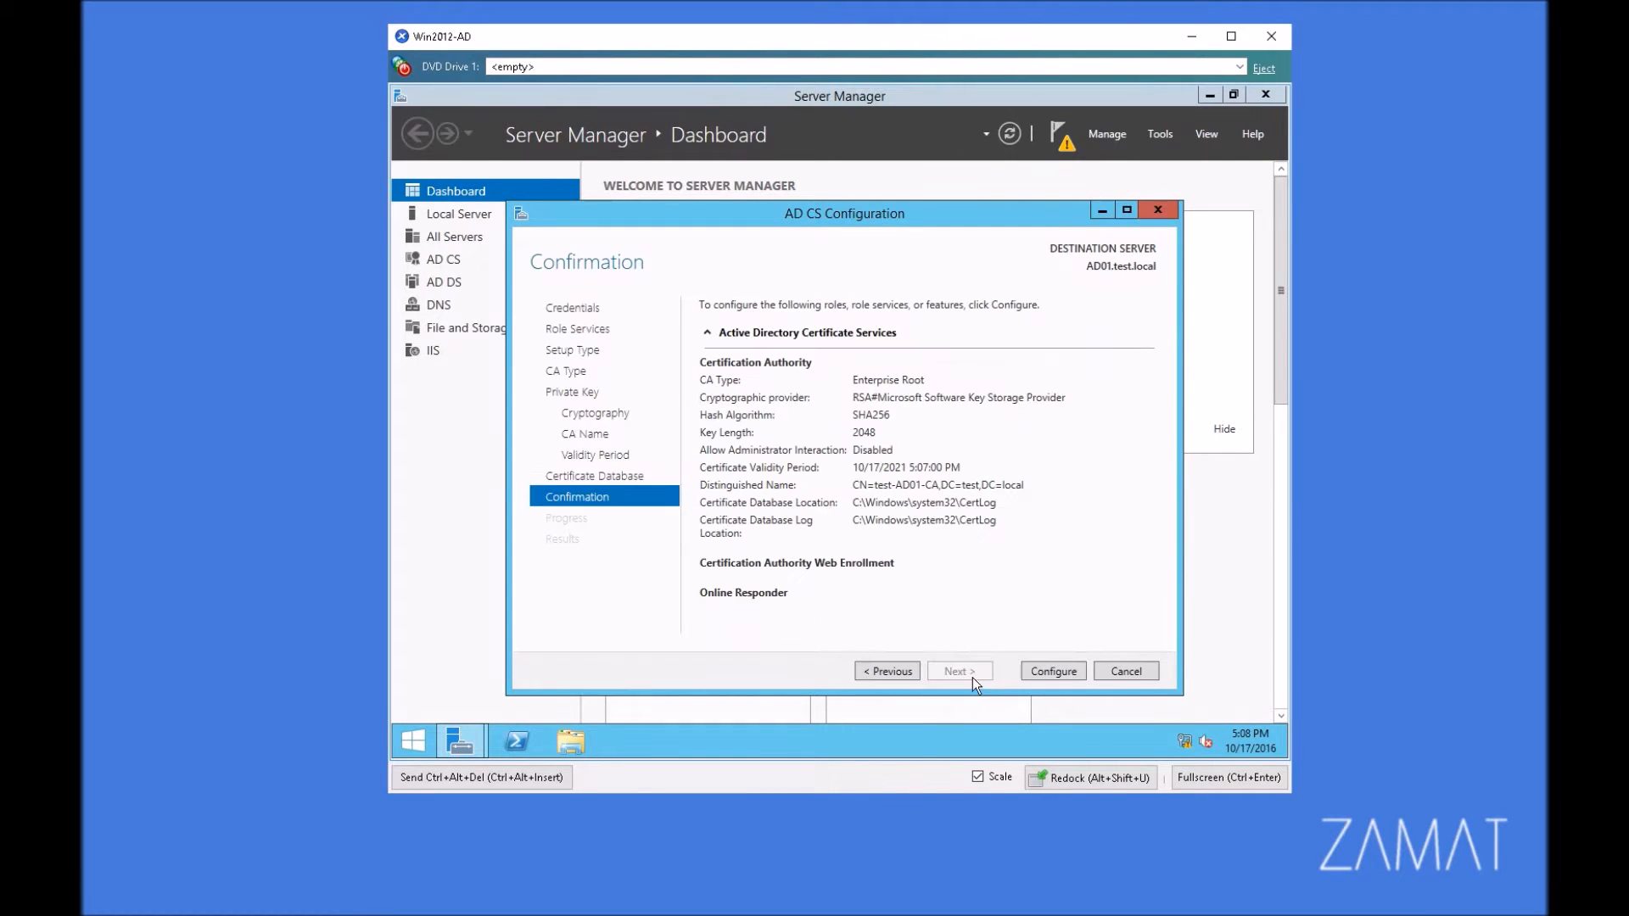
pyautogui.click(1050, 670)
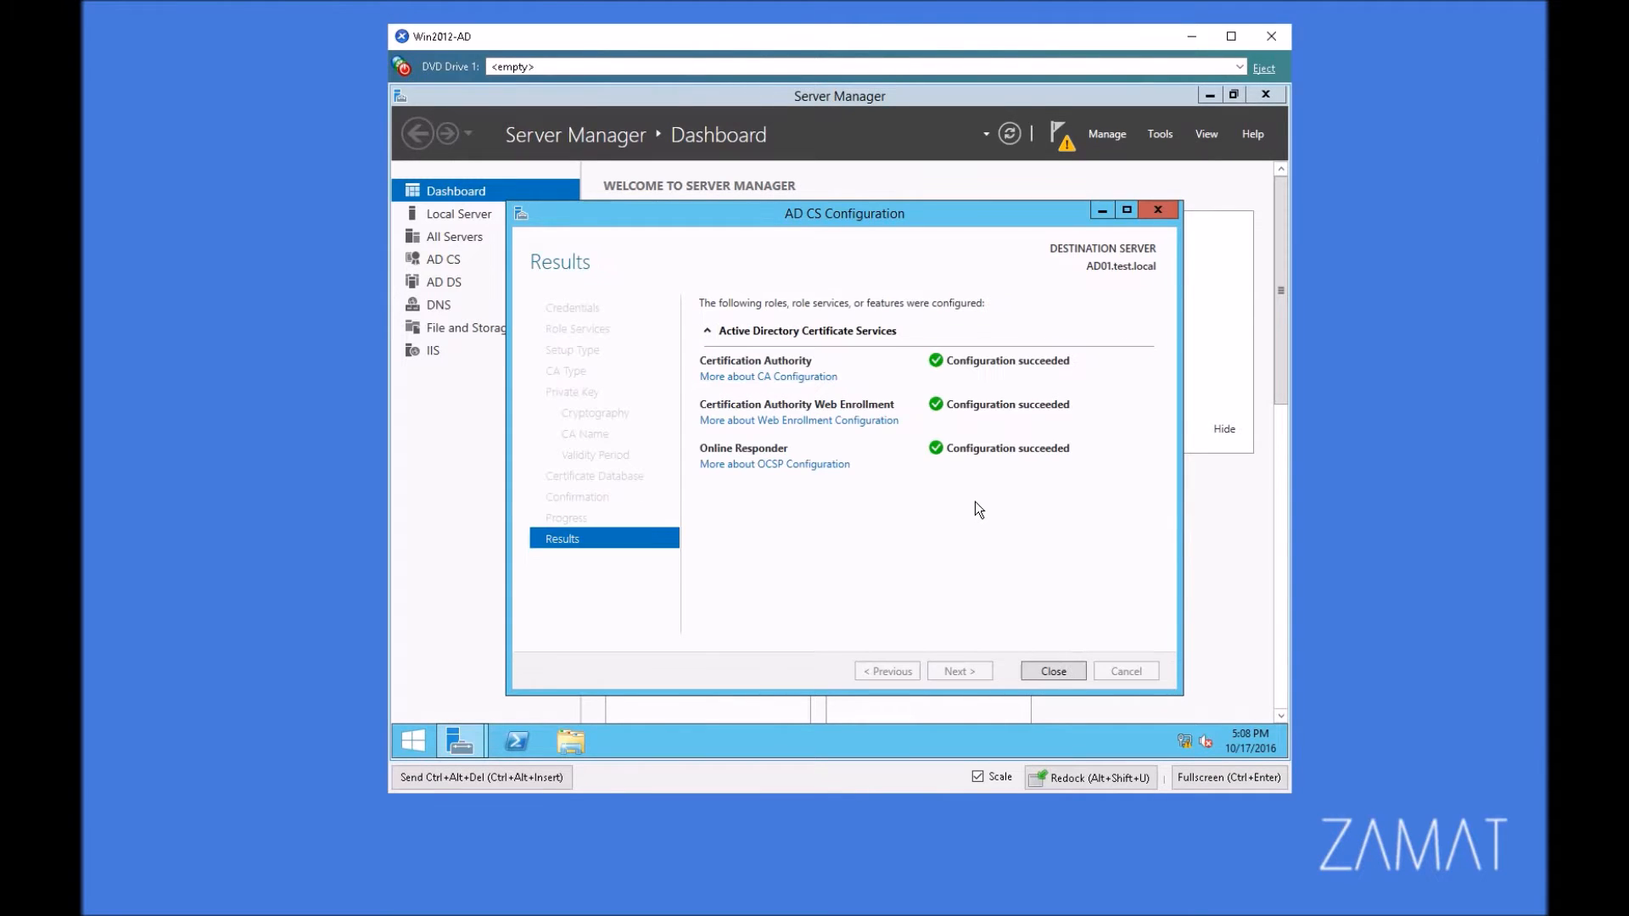
pyautogui.click(1055, 672)
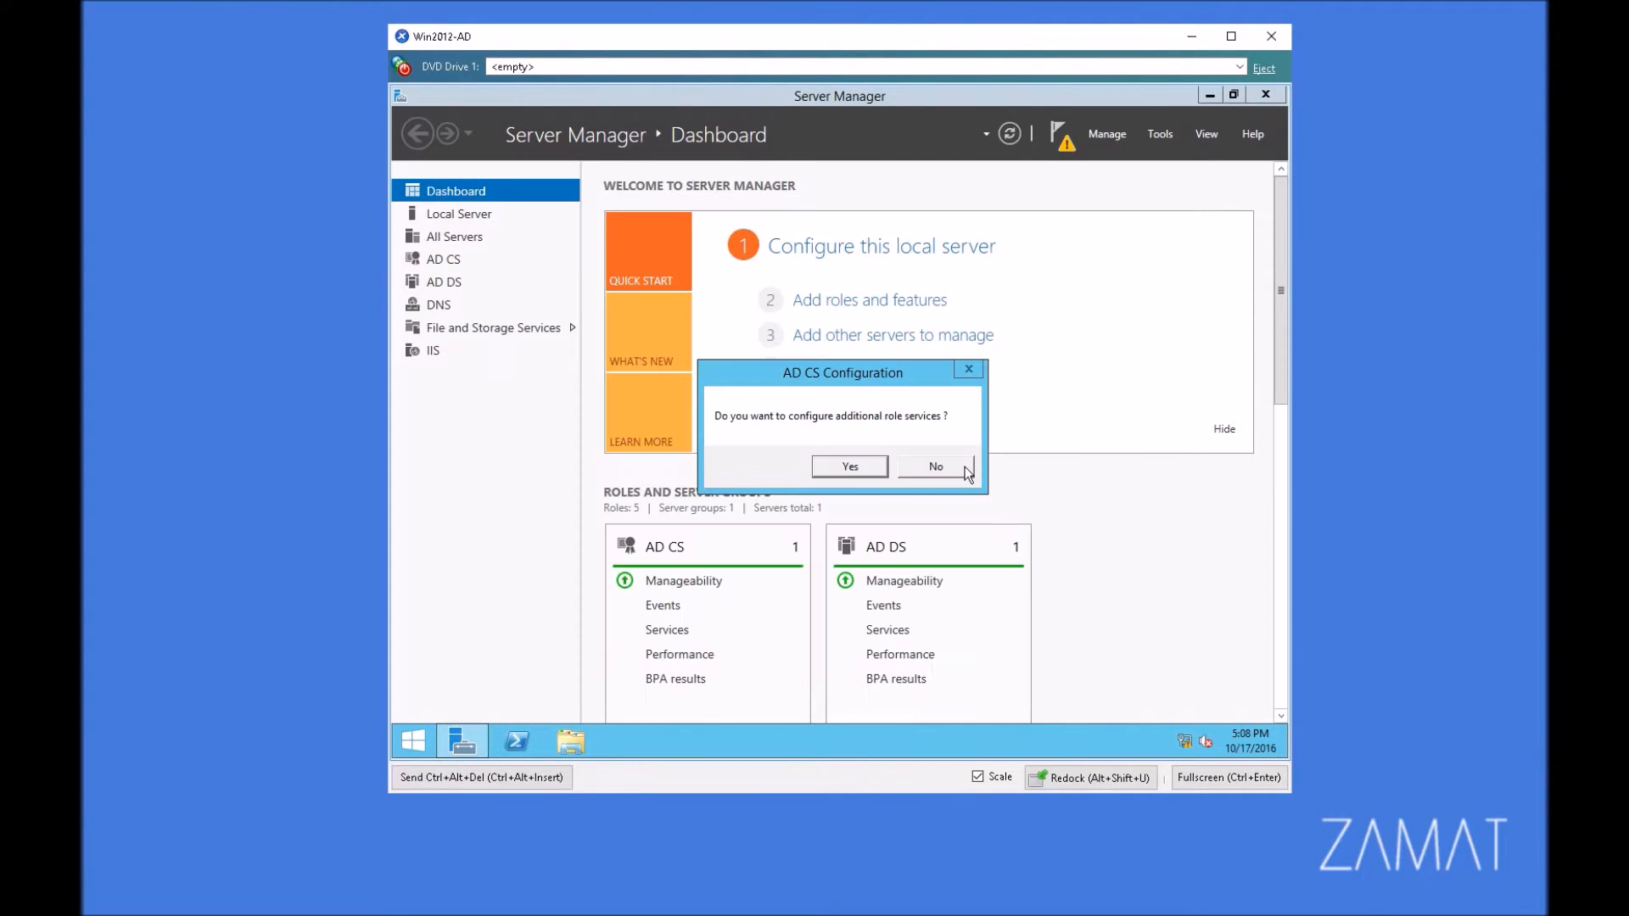
# Step: Continue with additional role services, choosing Certificate Enrollment Web Service and Certificate Enrollment Policy Web Service
pyautogui.click(862, 472)
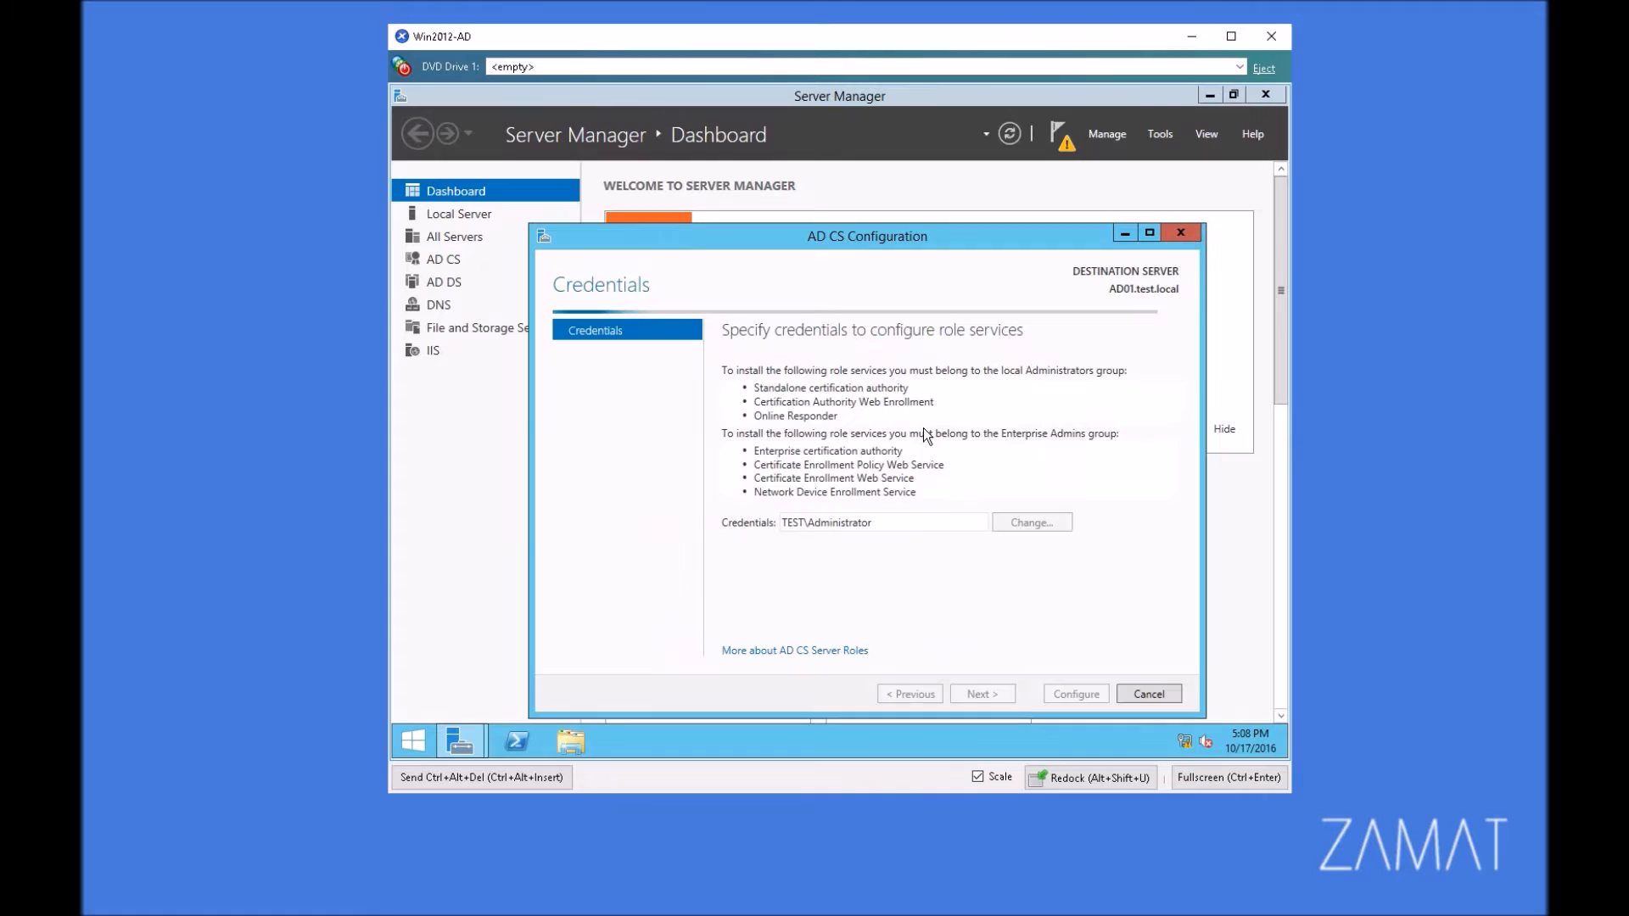
pyautogui.click(983, 694)
pyautogui.click(749, 438)
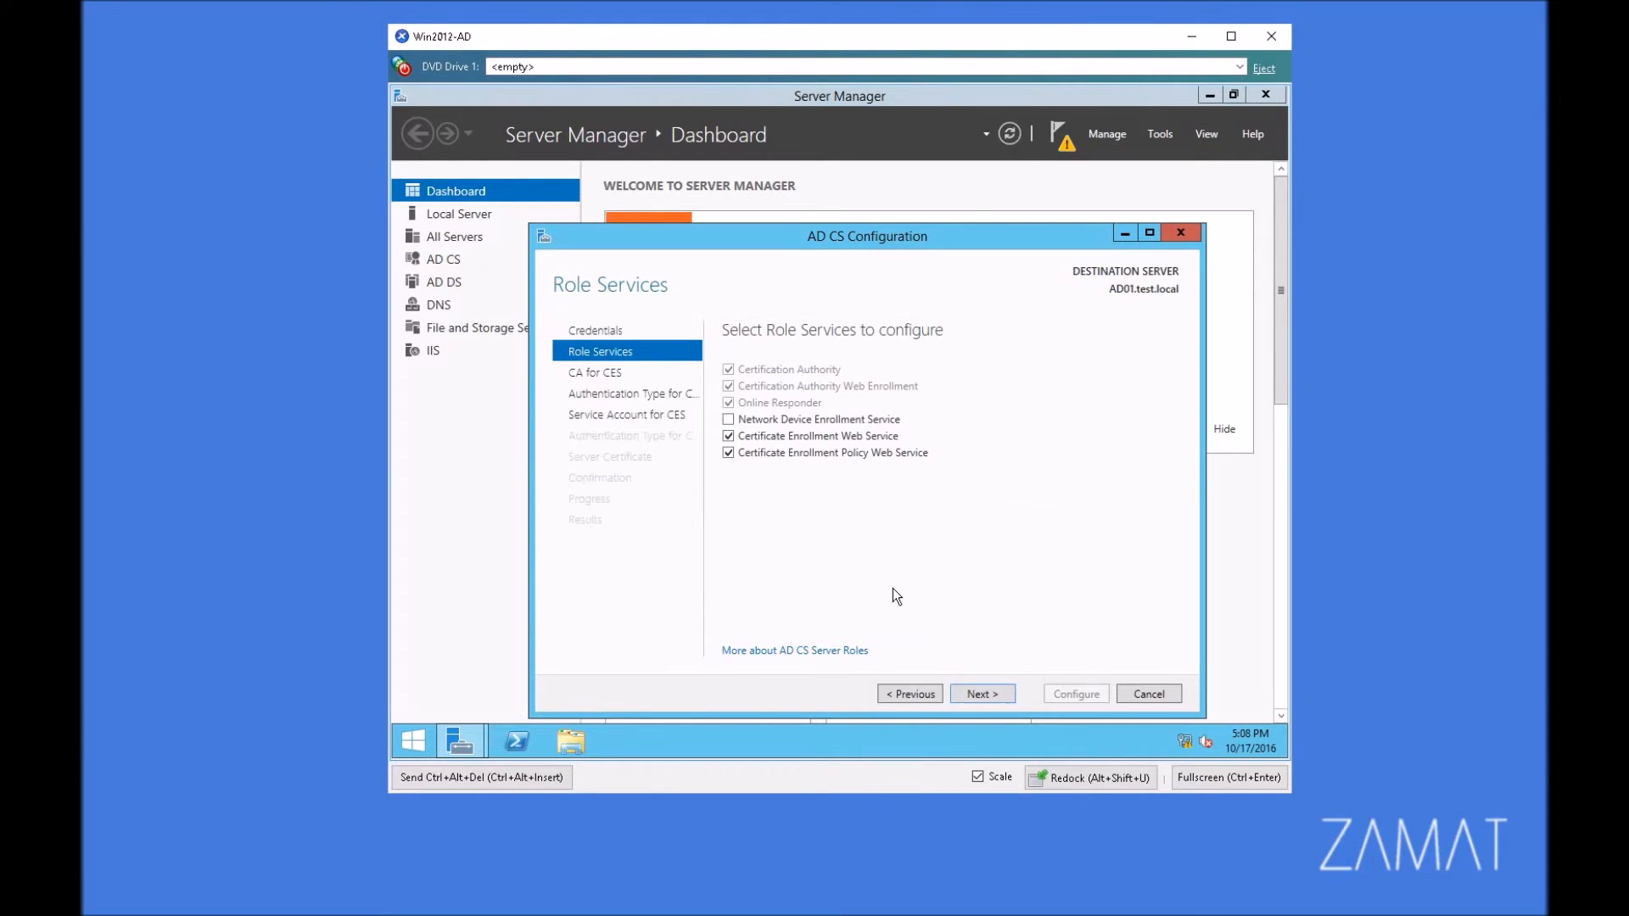
pyautogui.click(993, 693)
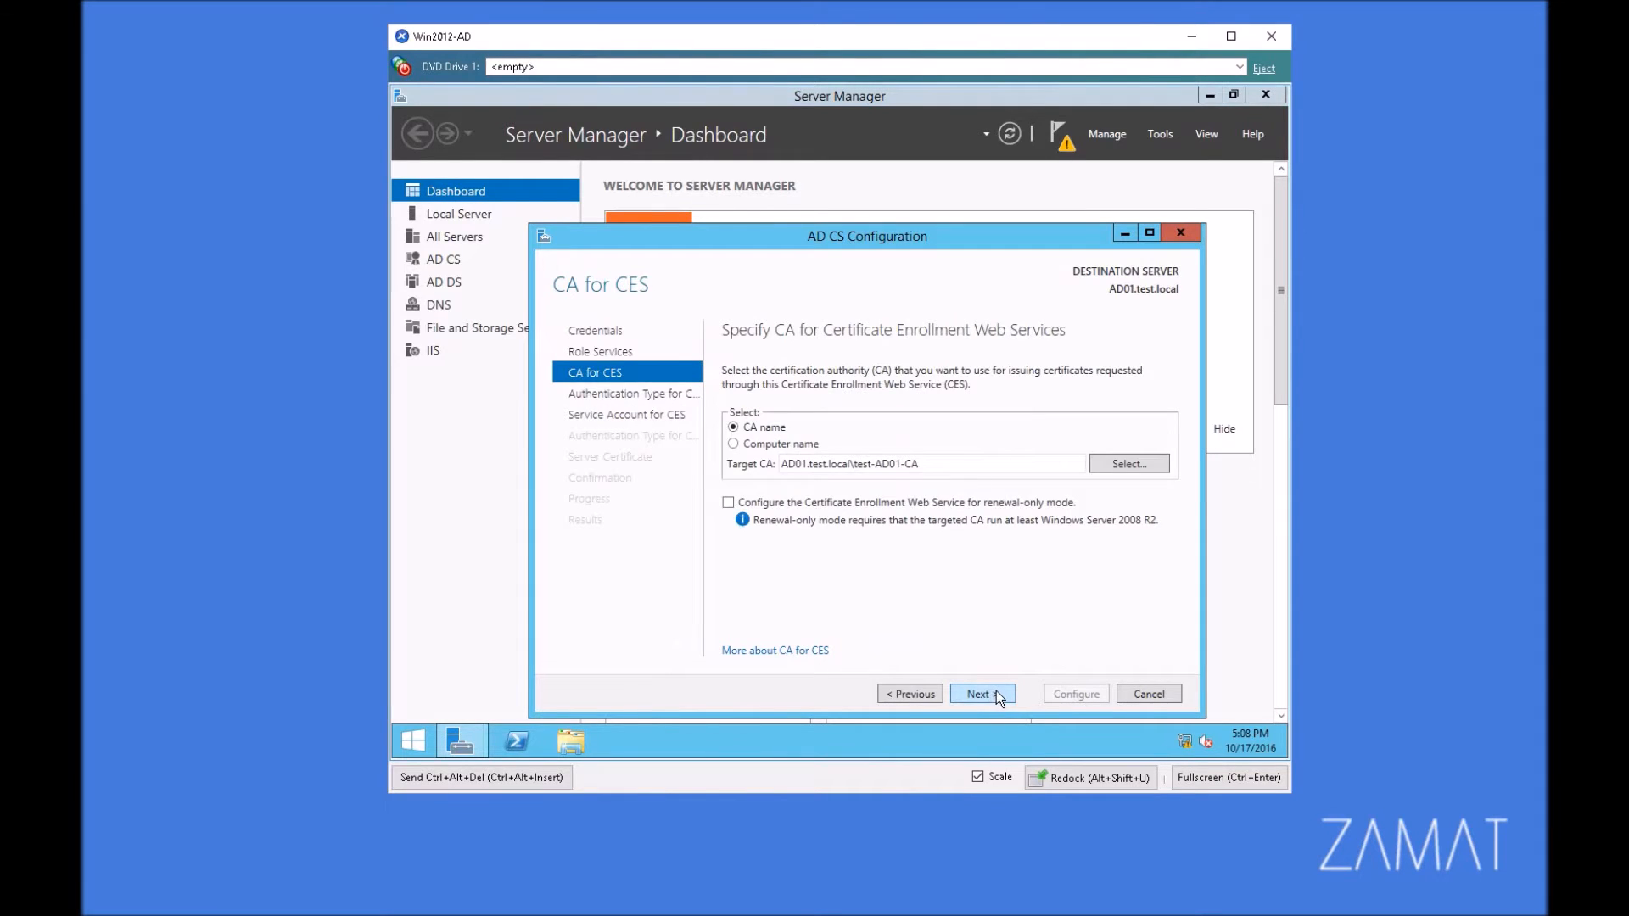
# Step: Keep the default target CA and Windows integrated authentication for CES and CEP, and use the built-in application pool identity for CES
pyautogui.click(994, 694)
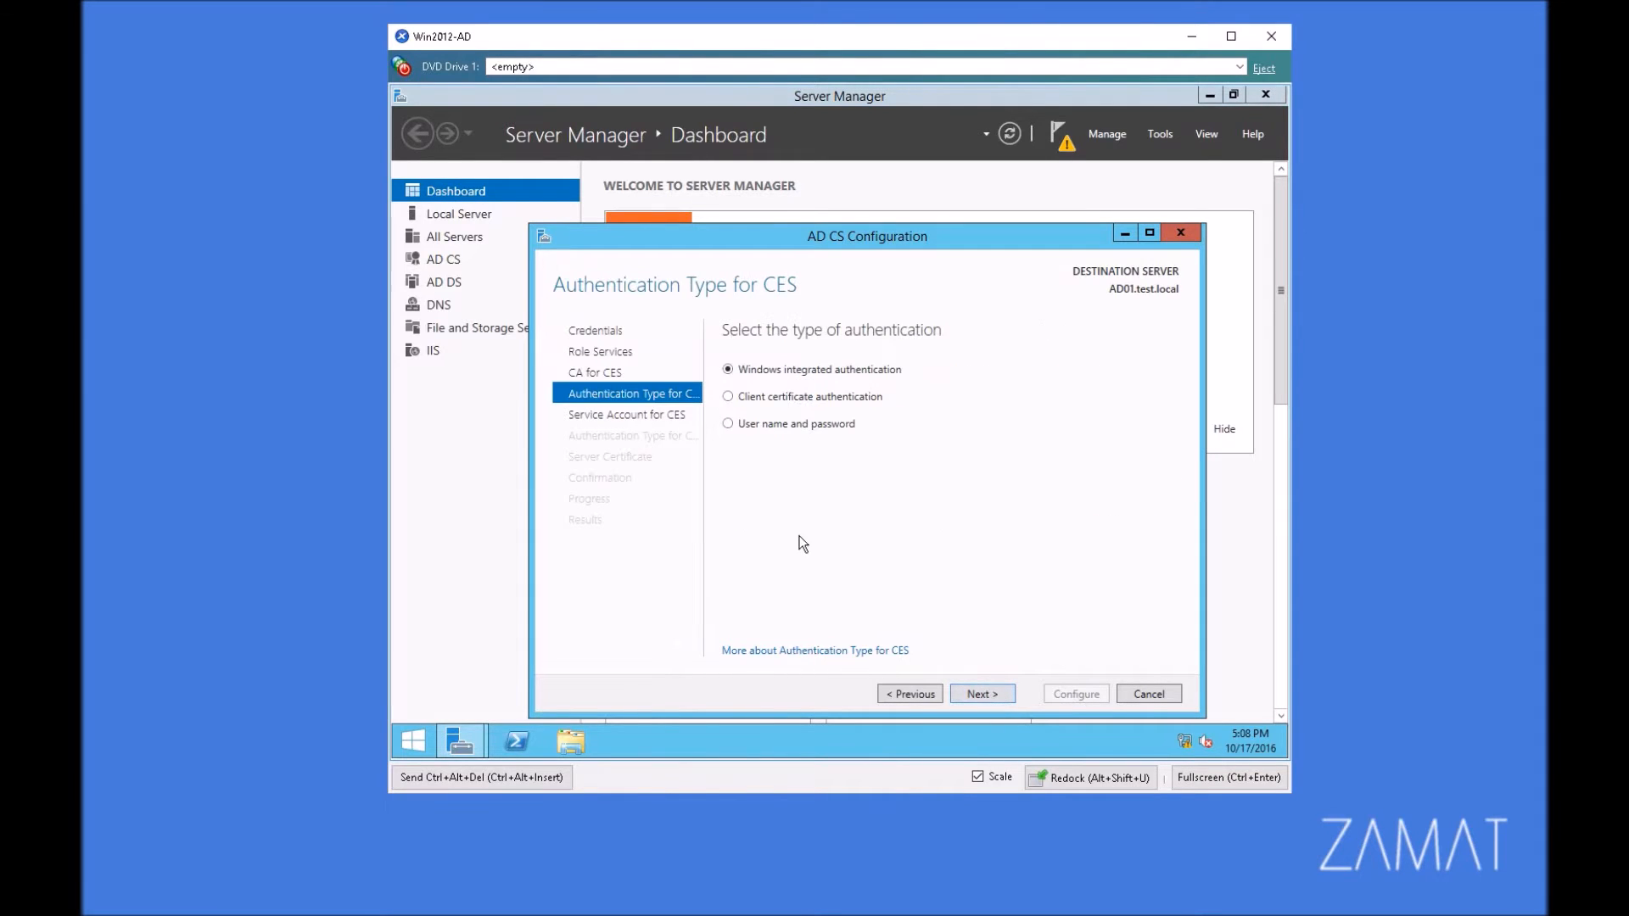
pyautogui.click(984, 698)
pyautogui.click(821, 494)
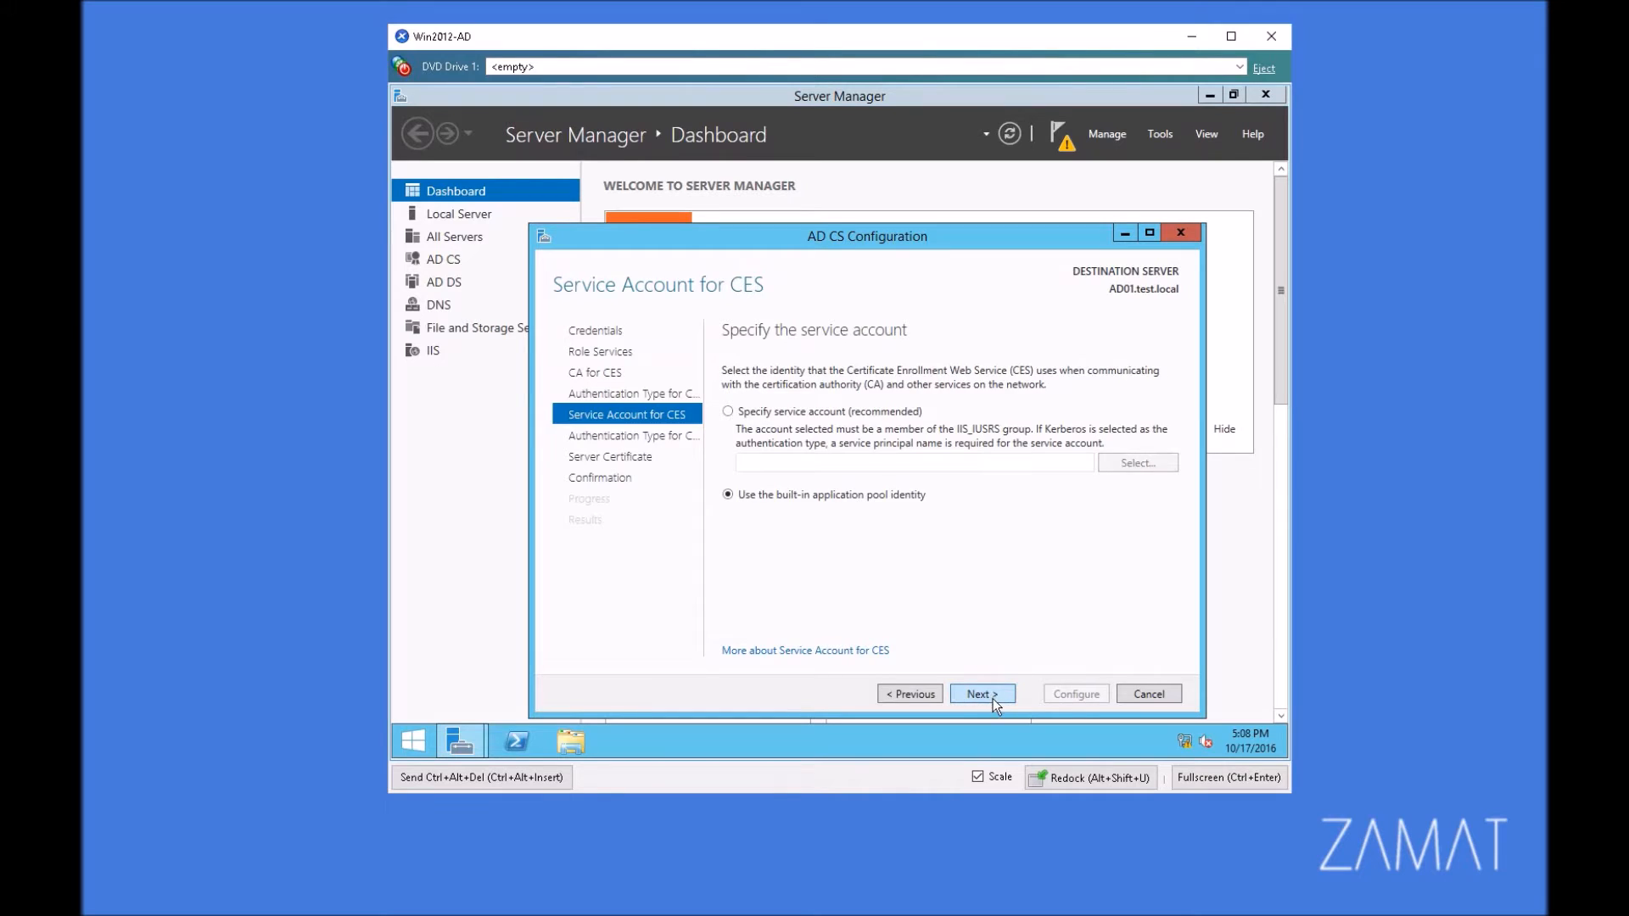
pyautogui.click(982, 694)
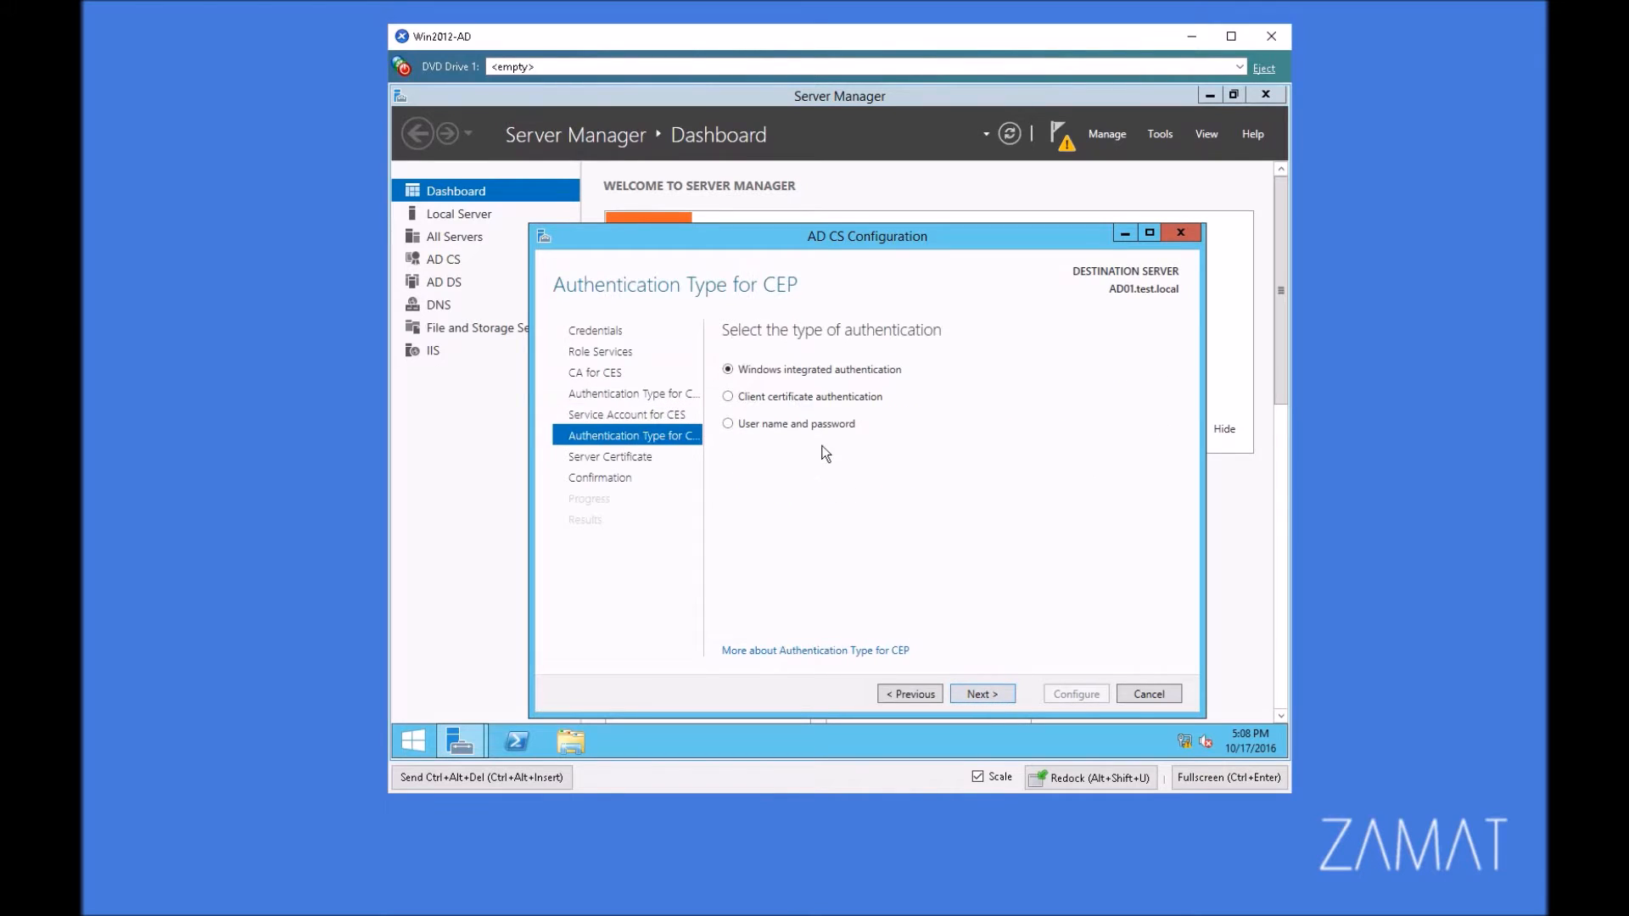
pyautogui.click(994, 694)
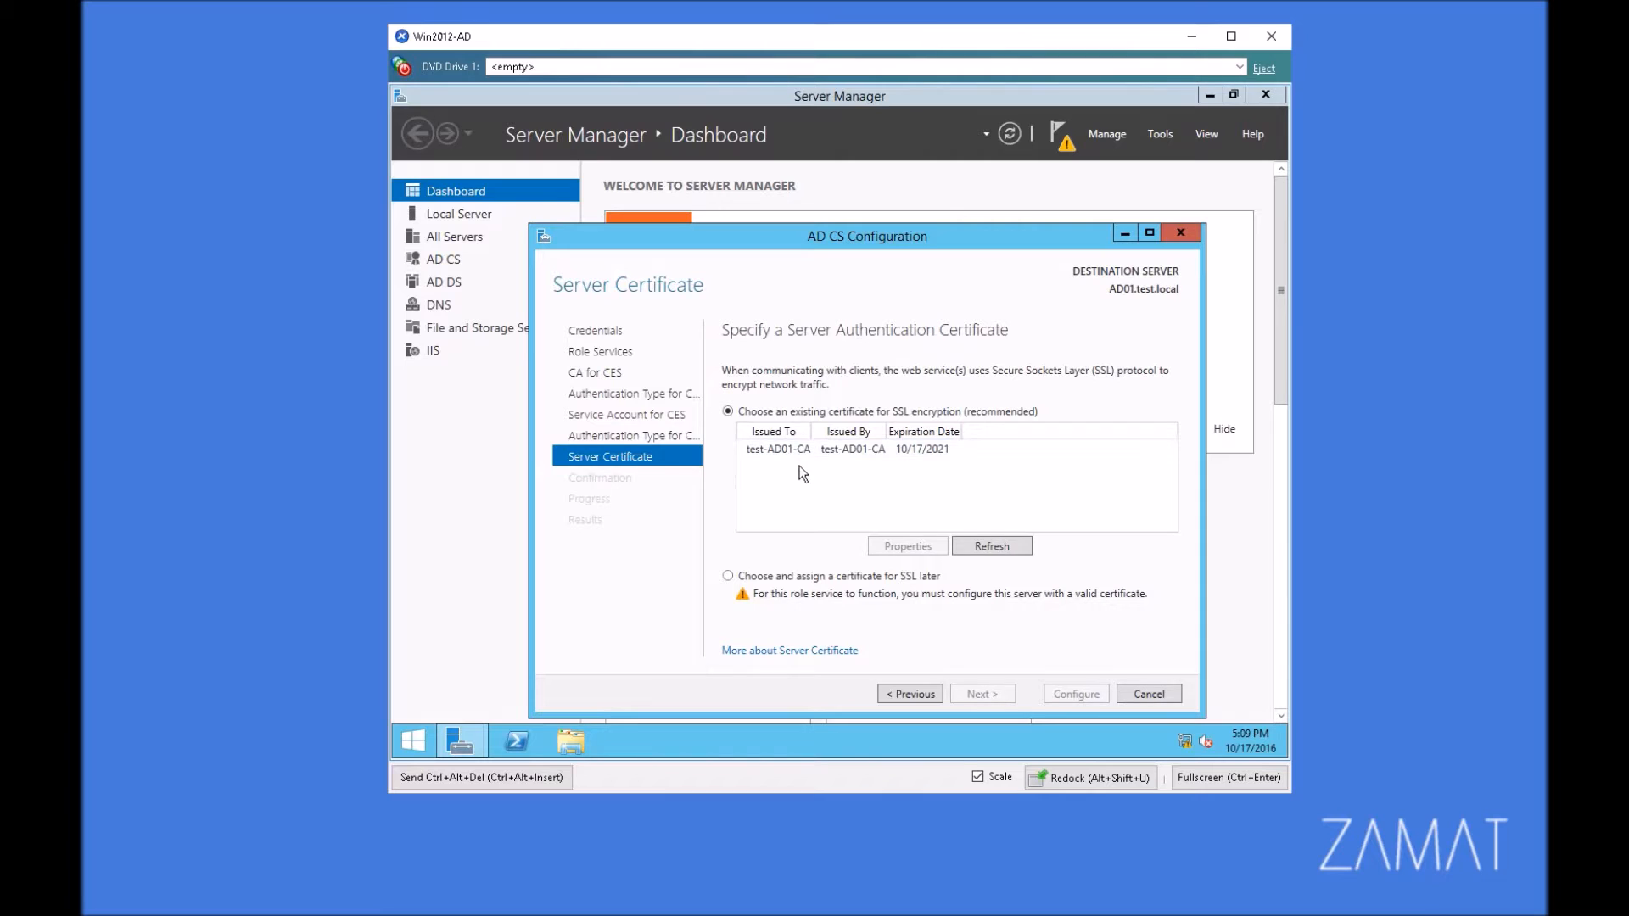
# Step: Defer the SSL certificate assignment and run the configuration of the two enrollment web services
pyautogui.click(805, 576)
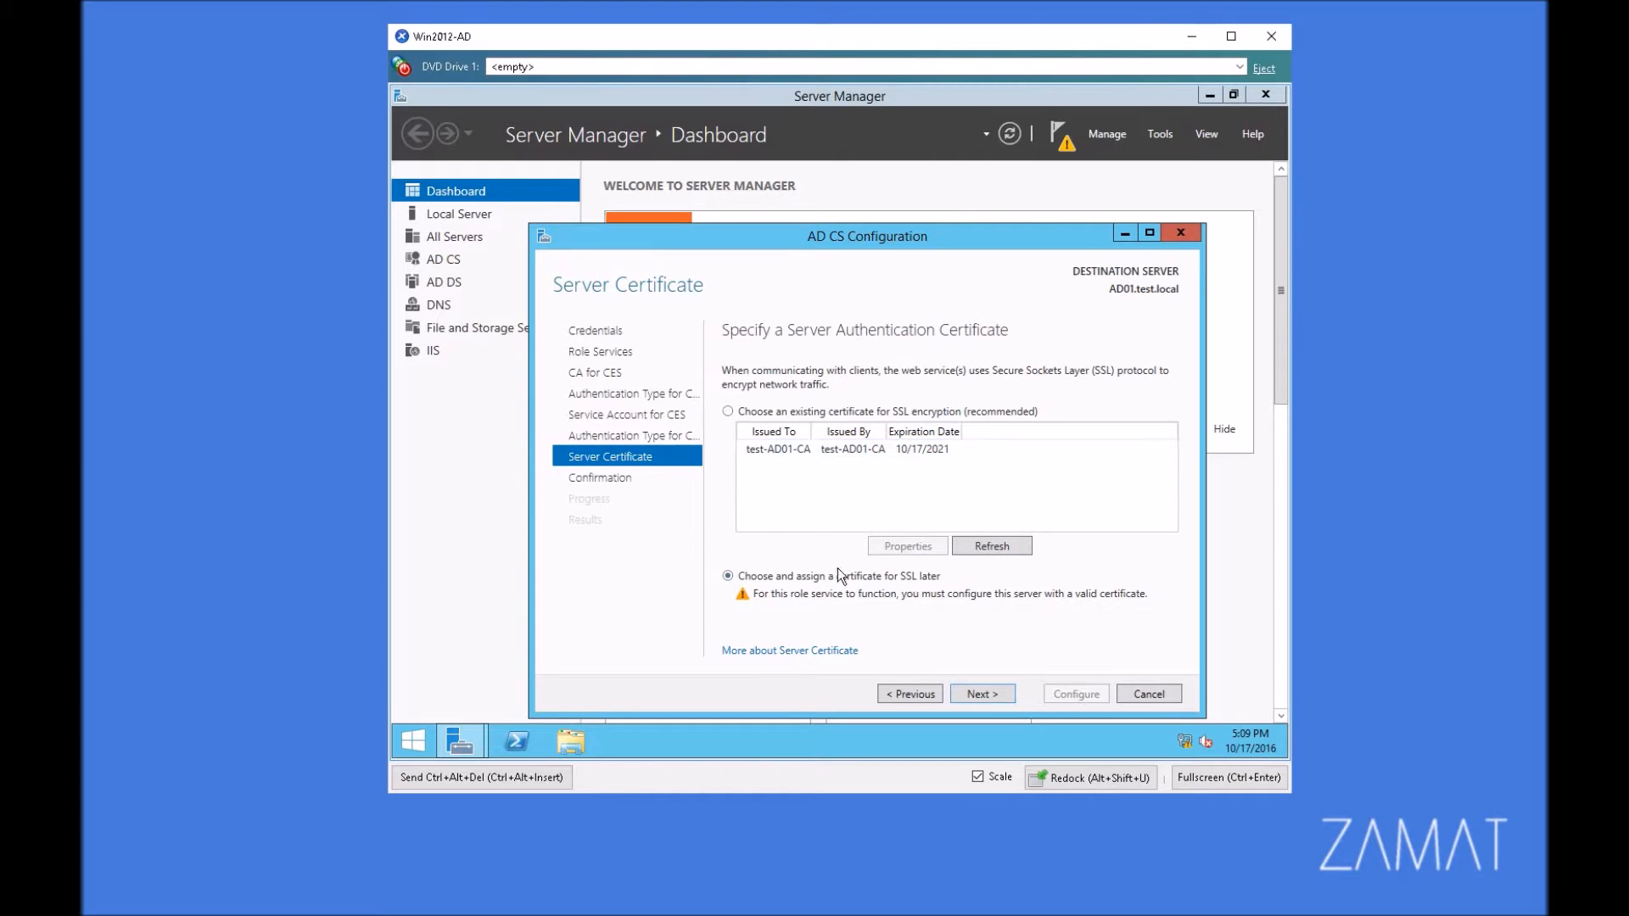
pyautogui.click(1007, 694)
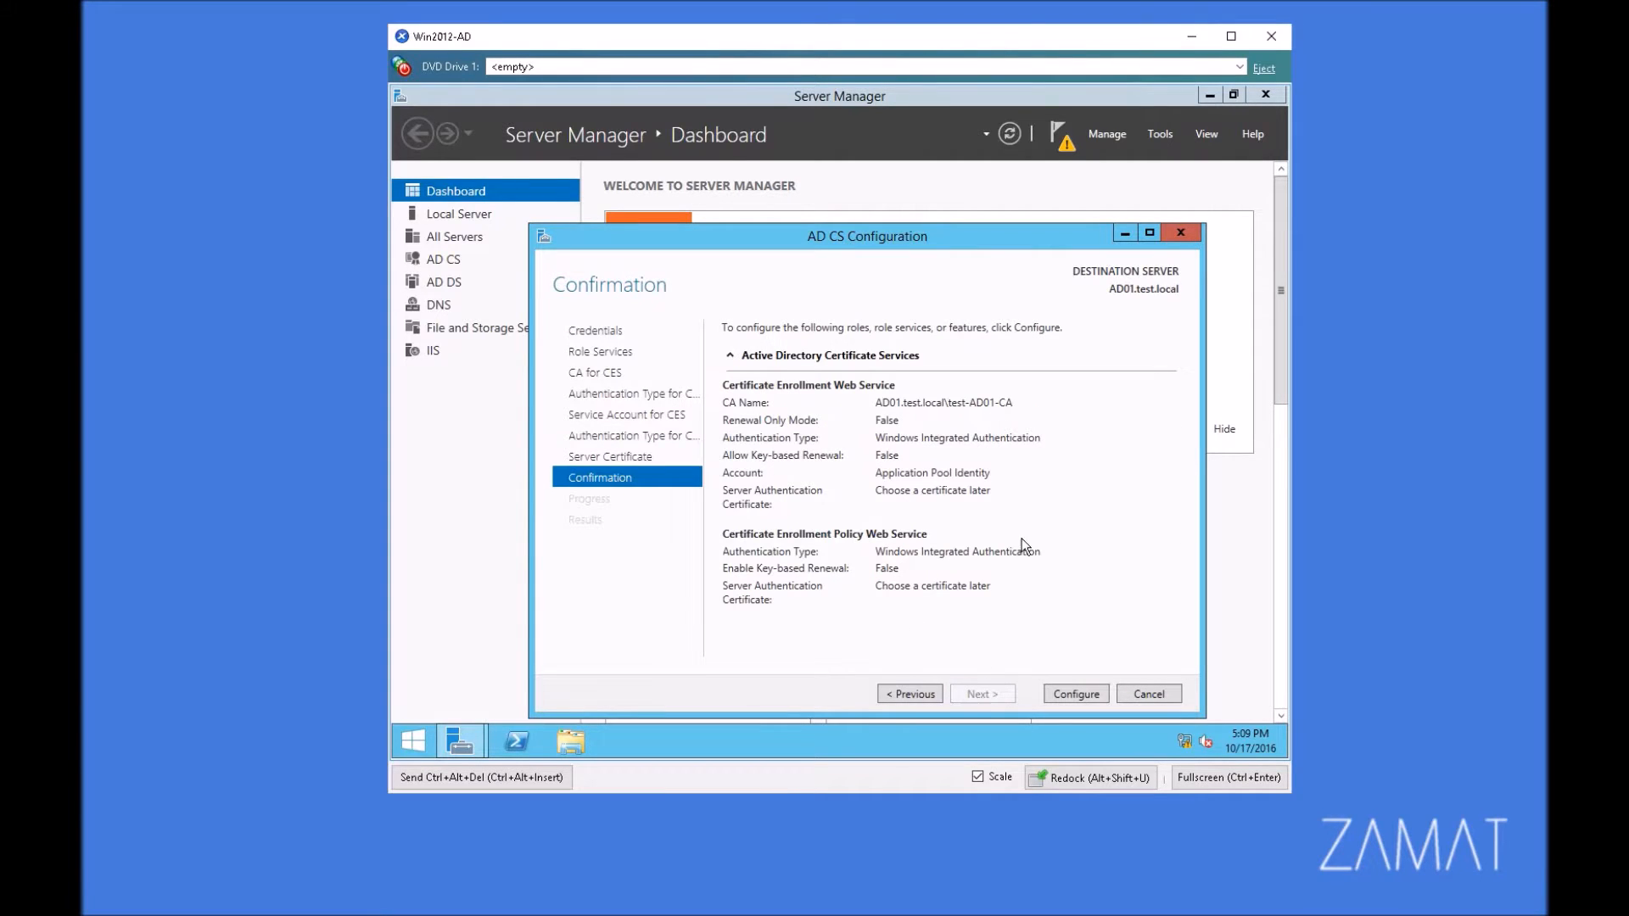
pyautogui.click(1090, 691)
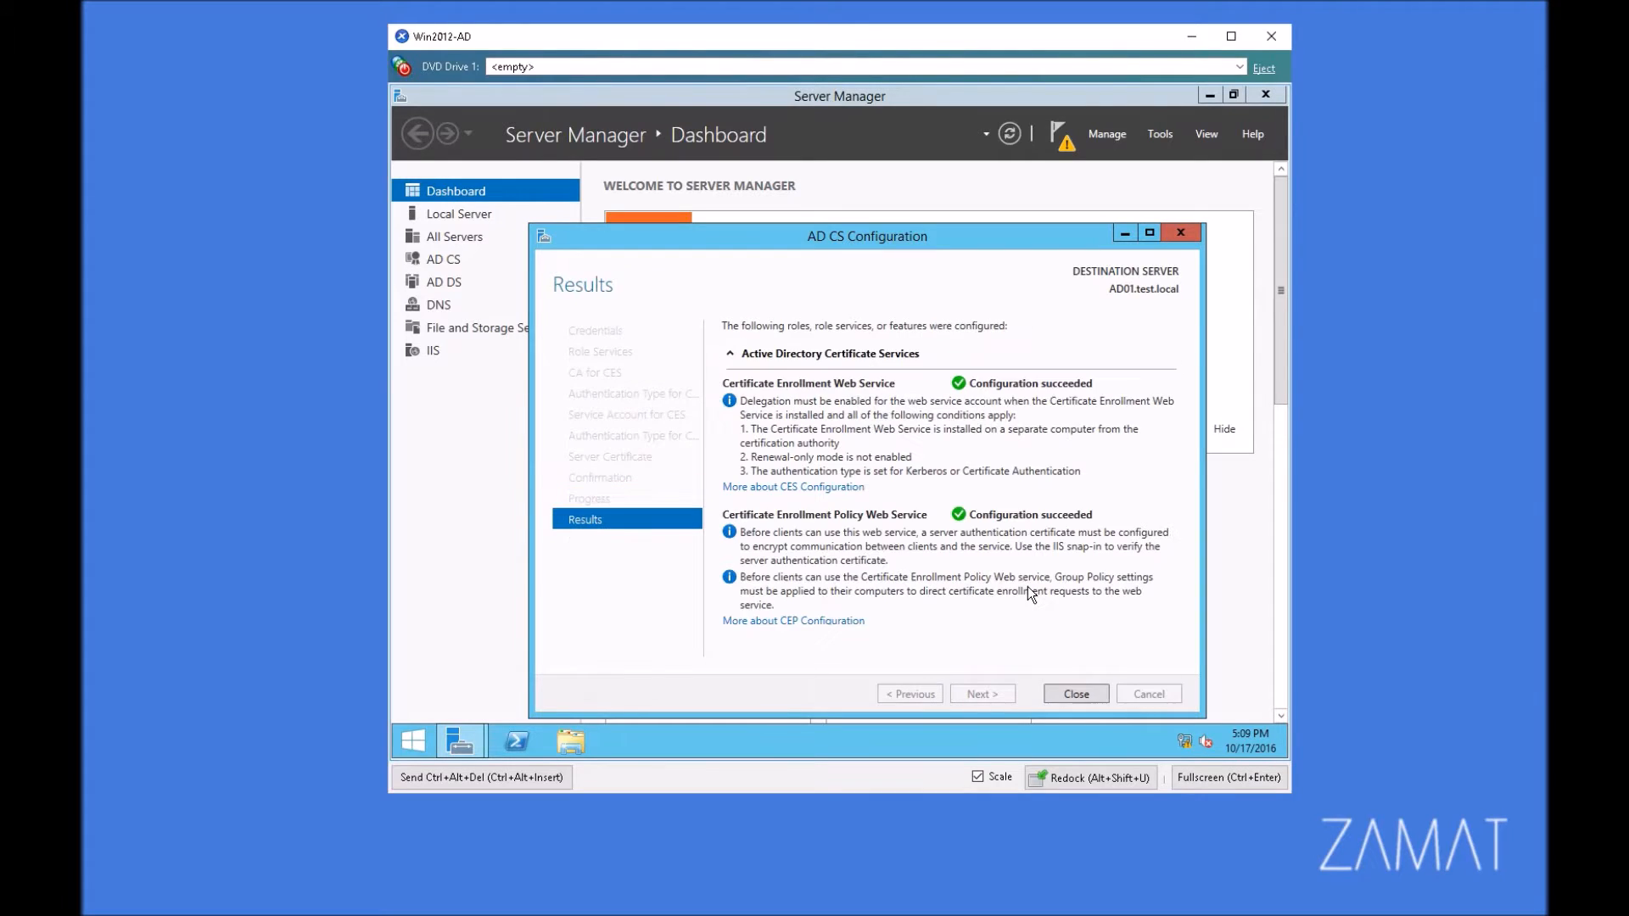
# Step: Close the configuration results, decline configuring more role services, and close Server Manager
pyautogui.click(1076, 694)
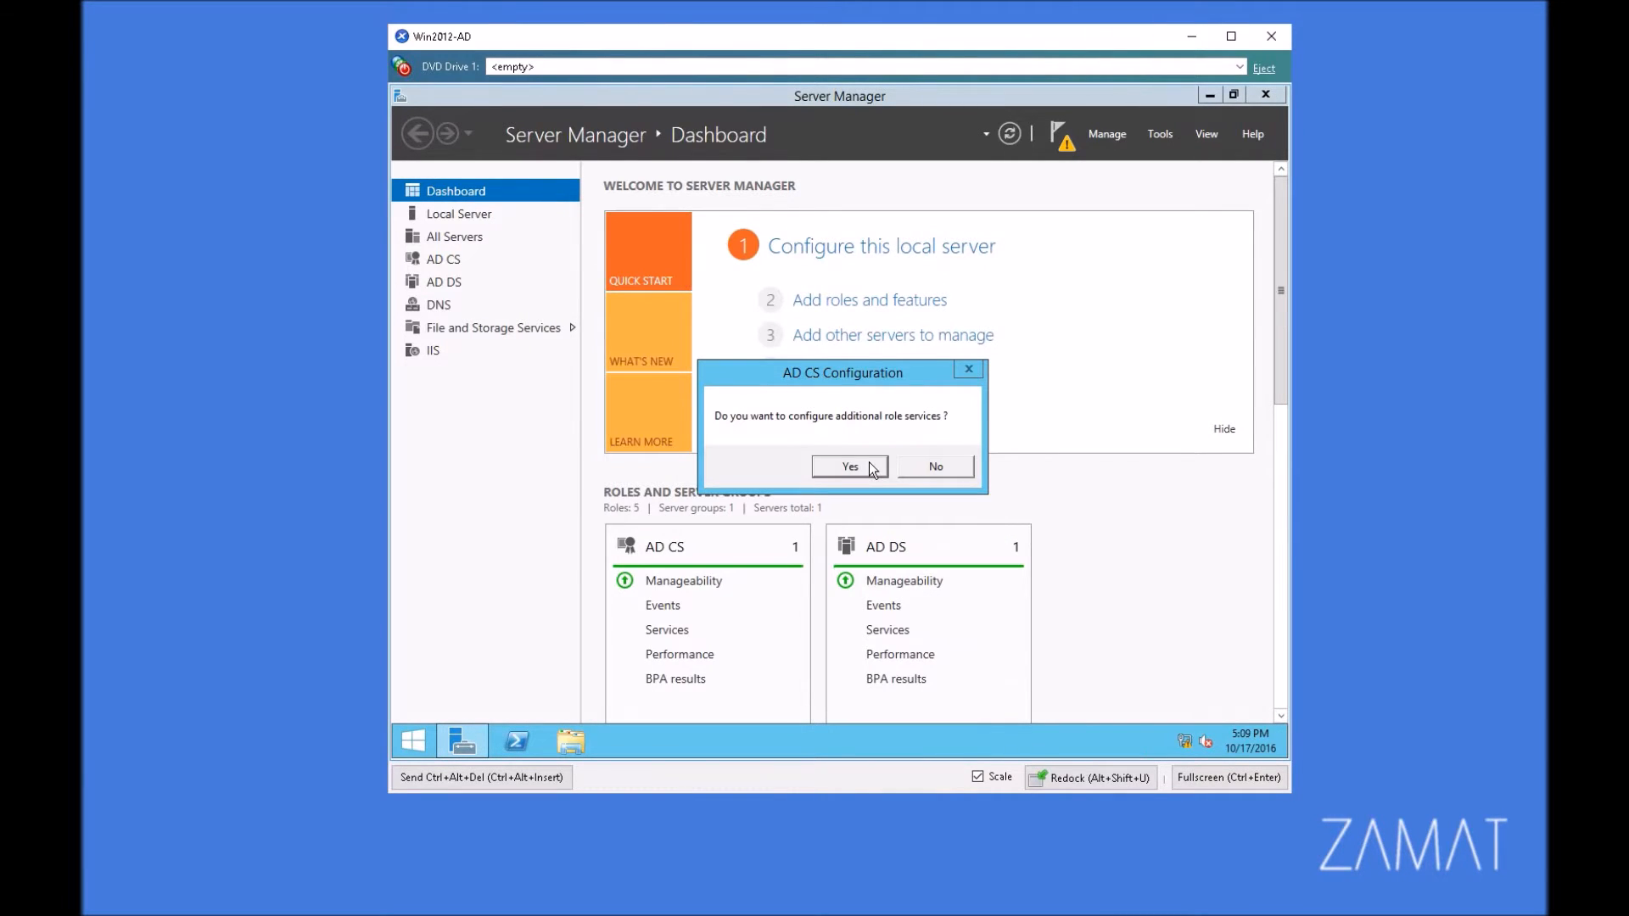
pyautogui.click(925, 471)
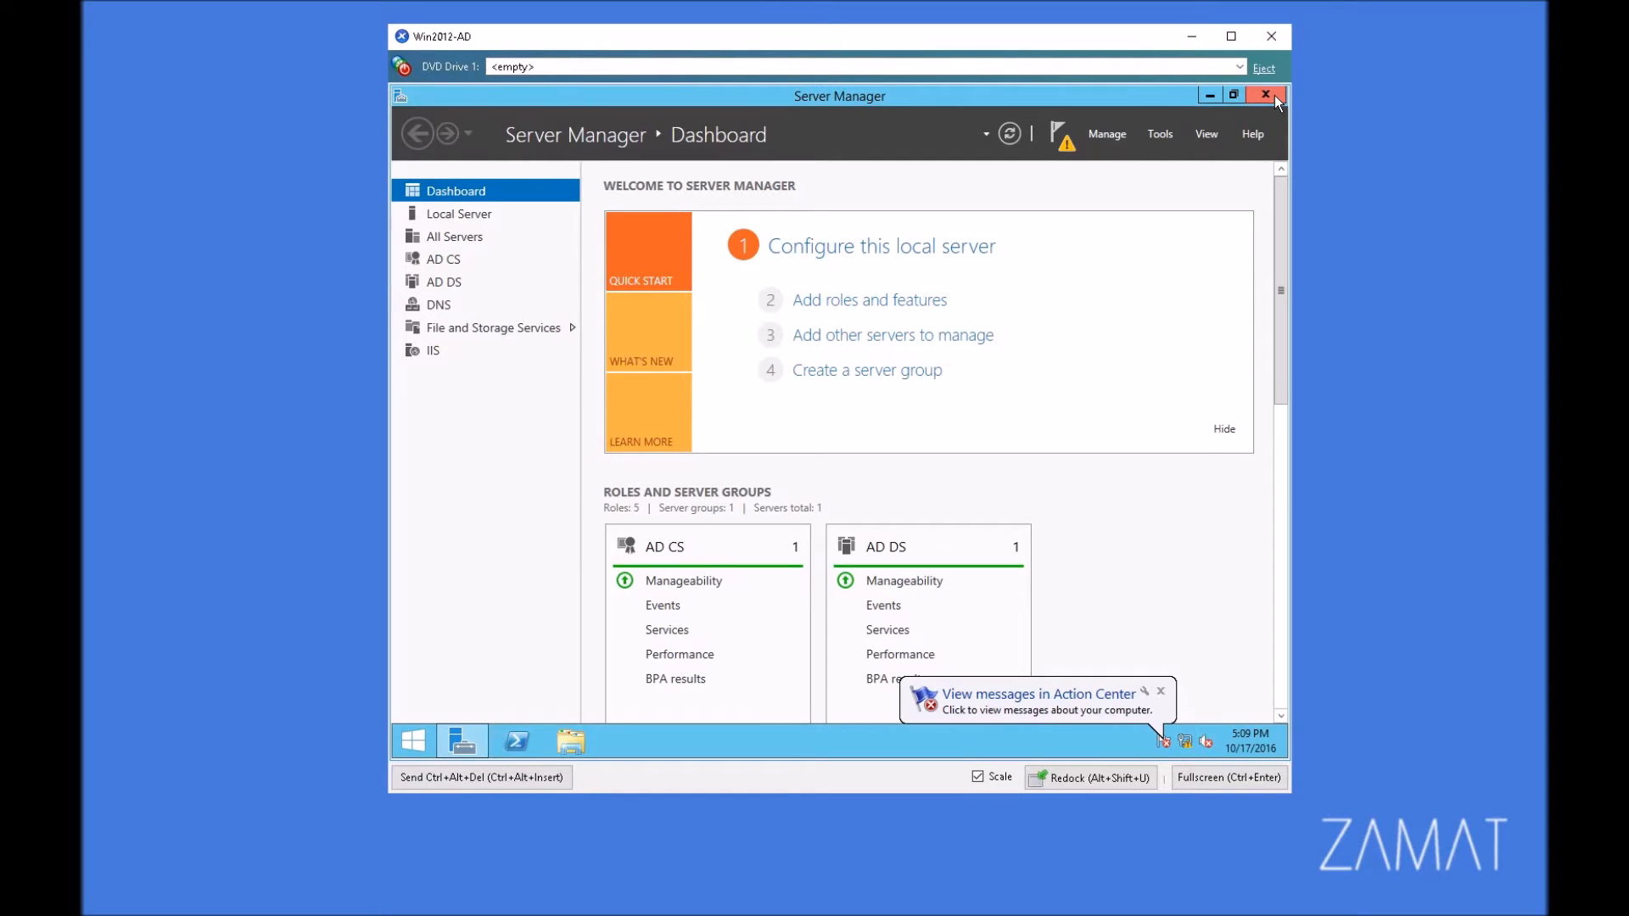
pyautogui.click(1265, 95)
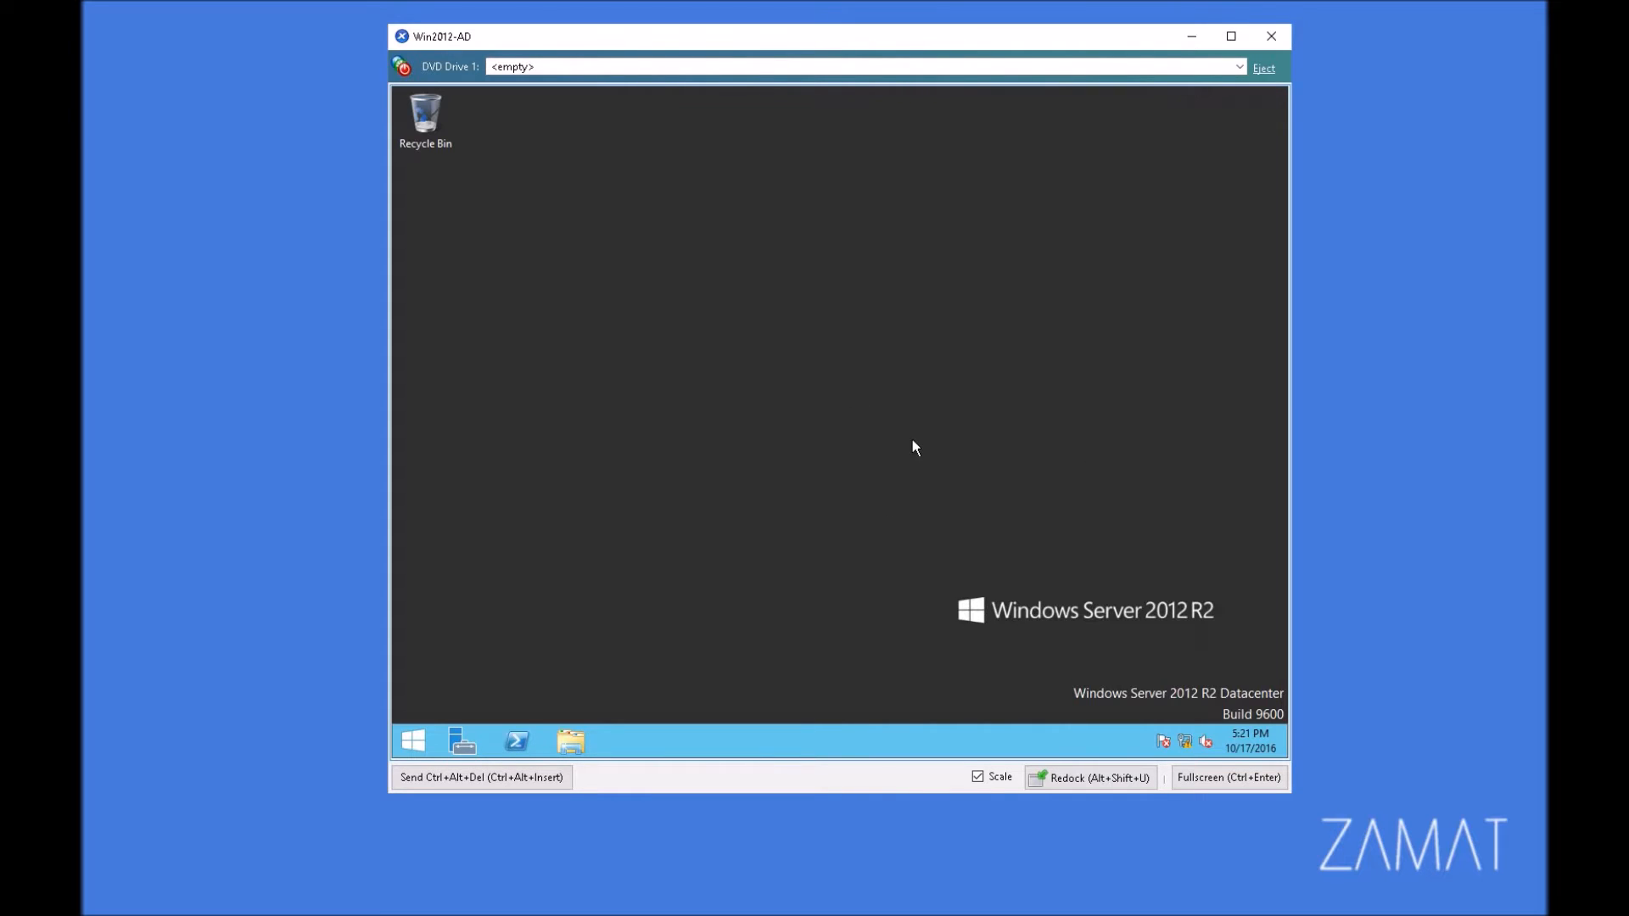
# Step: Open an empty Microsoft Management Console by running mmc
pyautogui.rightClick(415, 742)
pyautogui.click(472, 682)
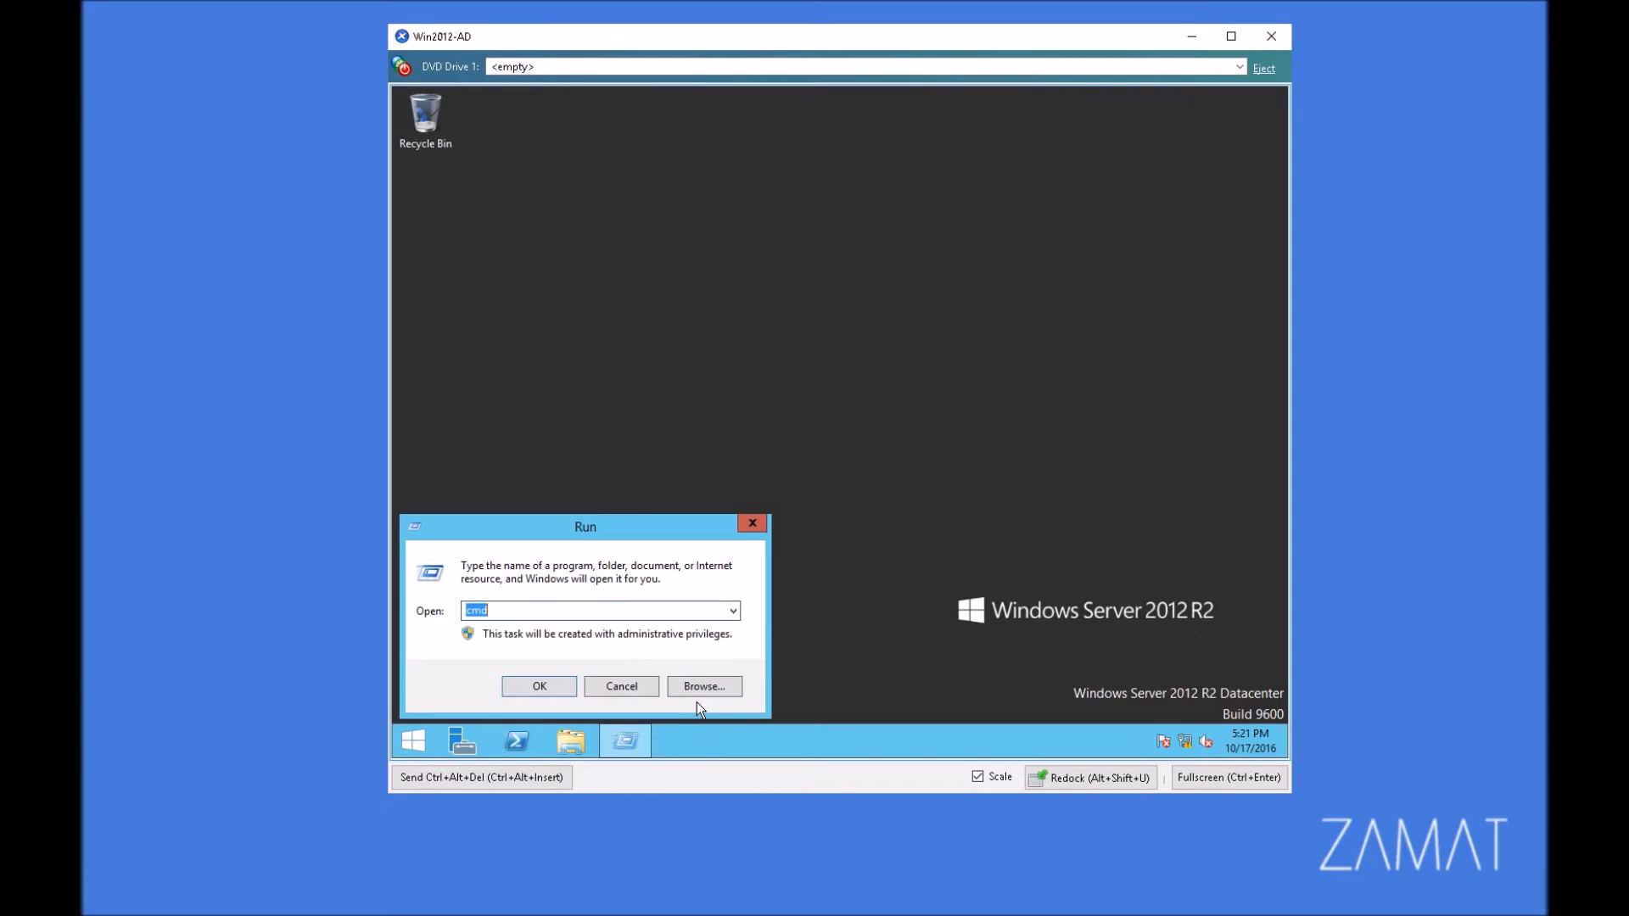
pyautogui.write('mmc')
pyautogui.press('Return')
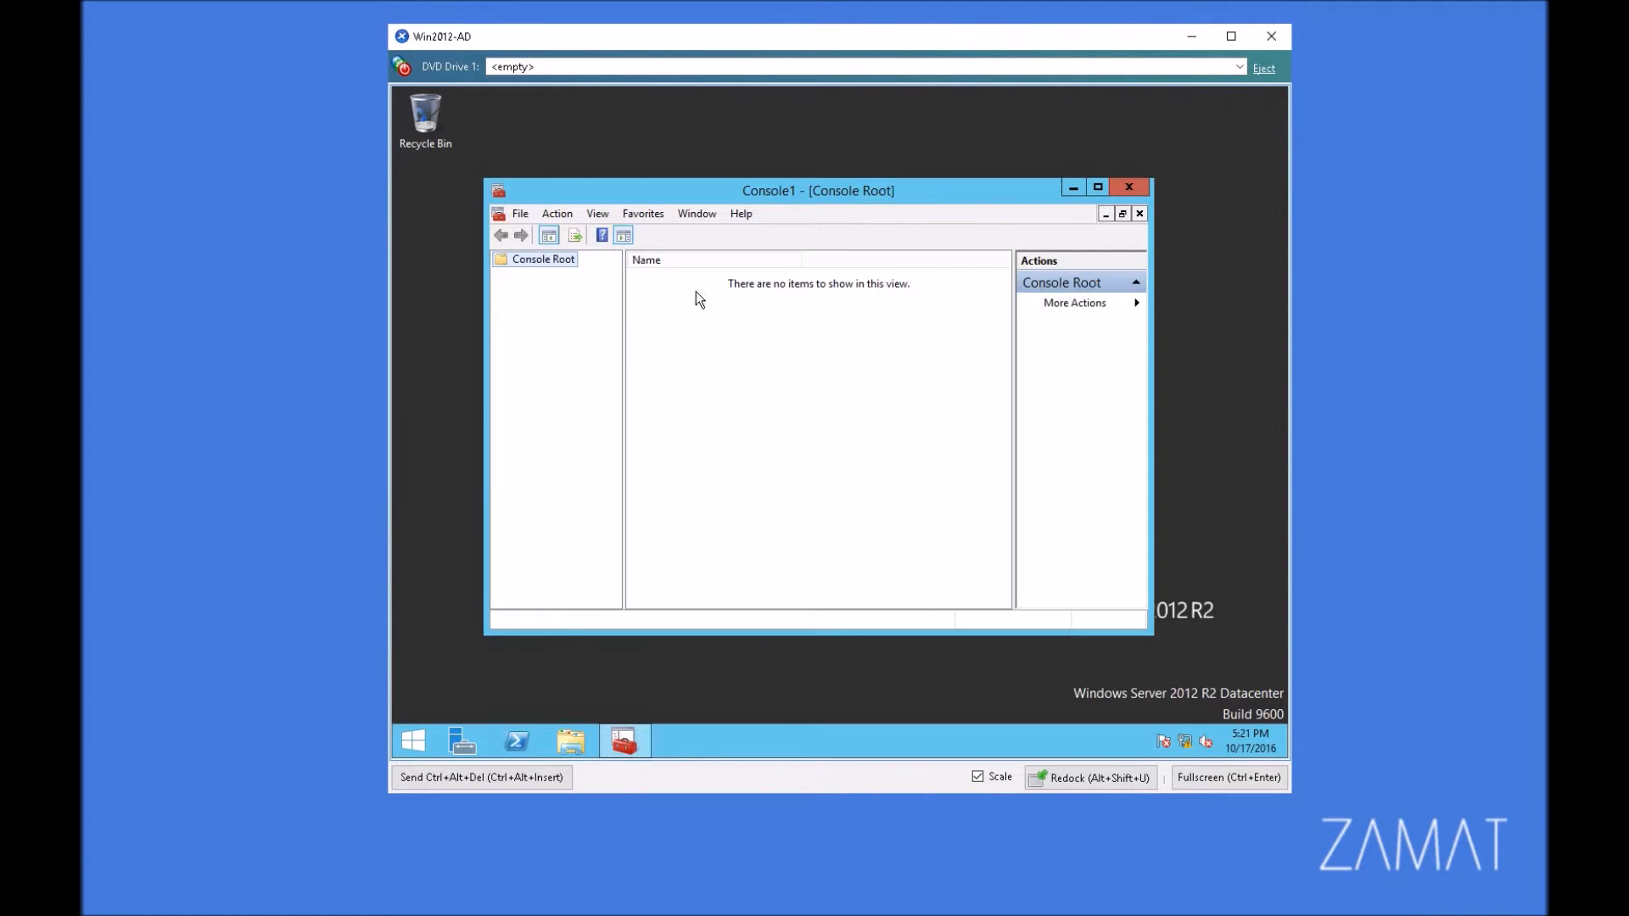
# Step: Add the Certificates snap-in to the console for managing certificates of My user account
pyautogui.click(520, 214)
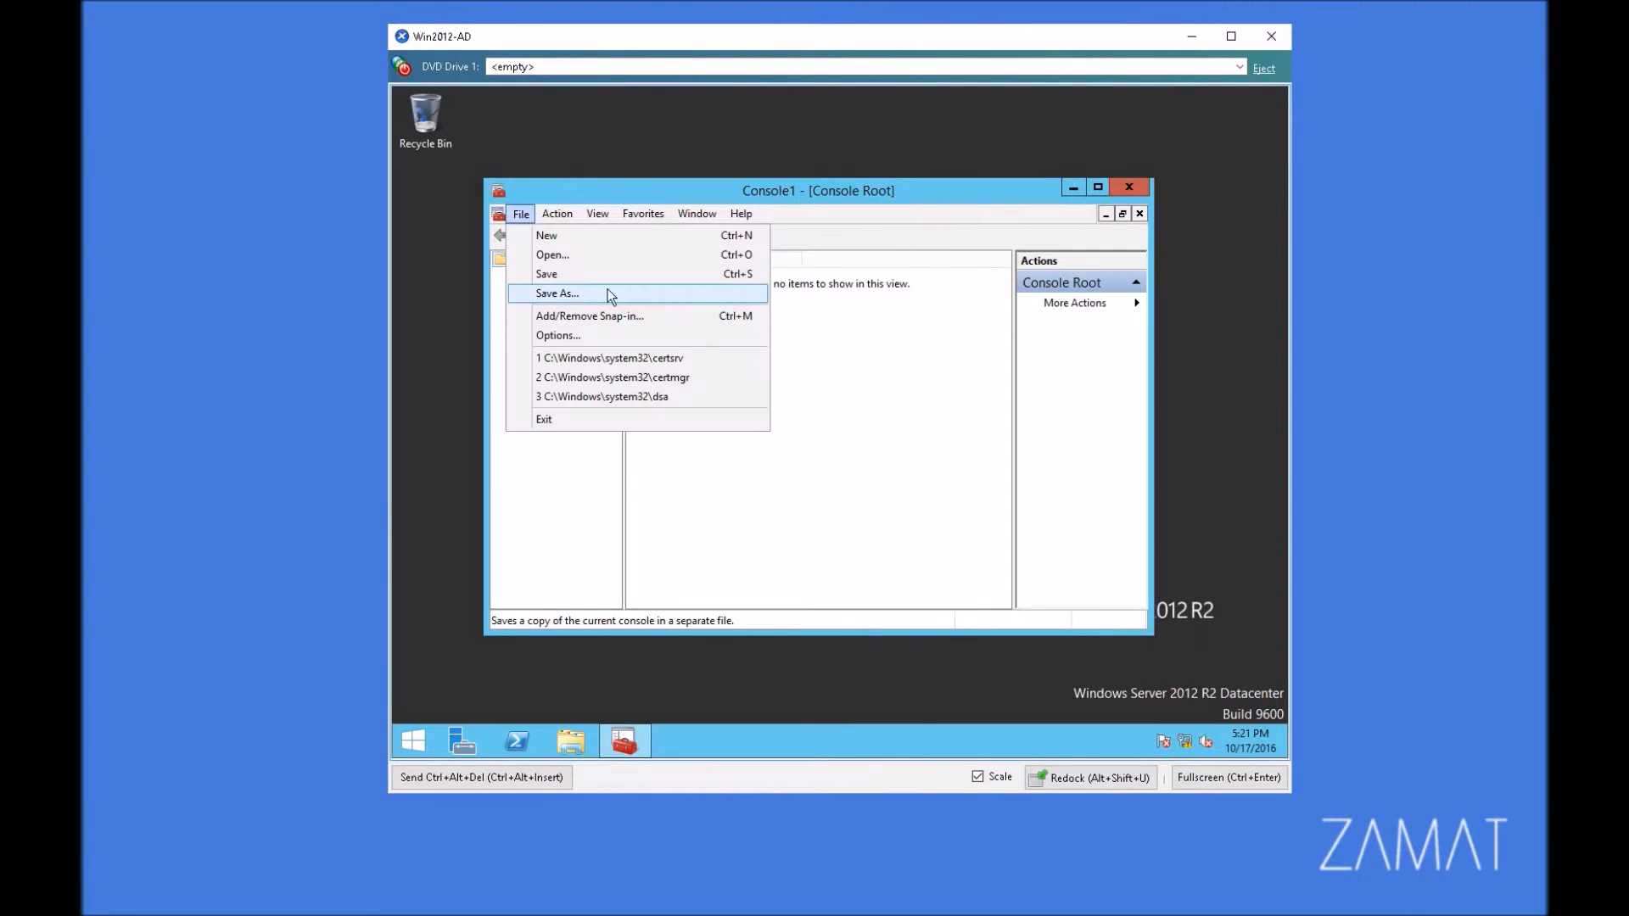
pyautogui.click(562, 315)
pyautogui.click(594, 407)
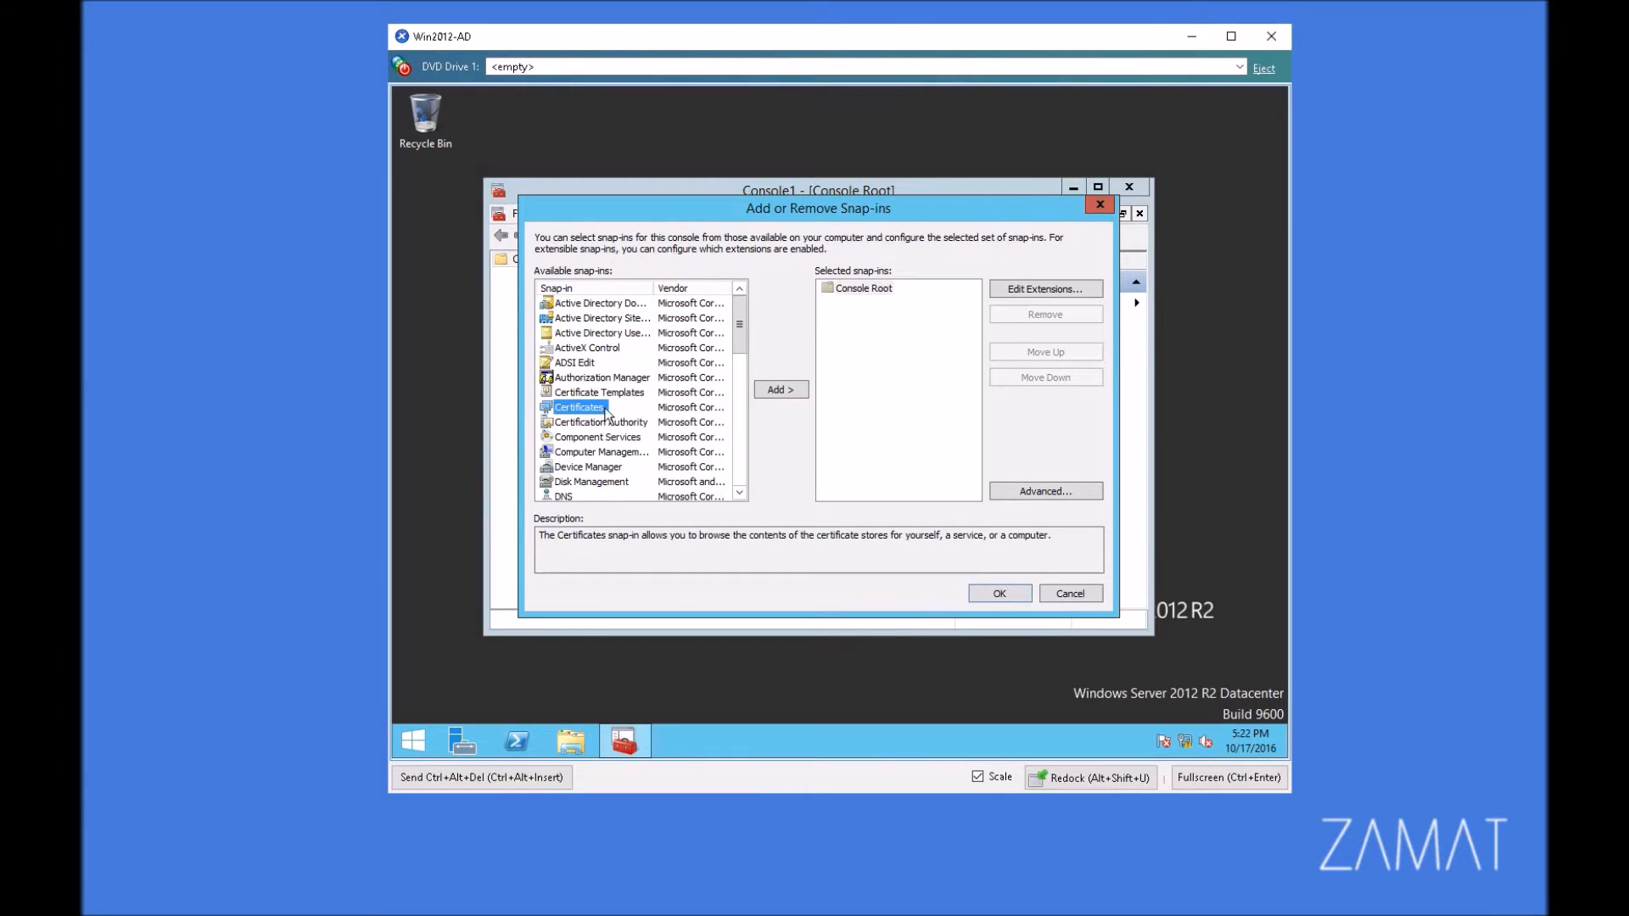
pyautogui.click(785, 392)
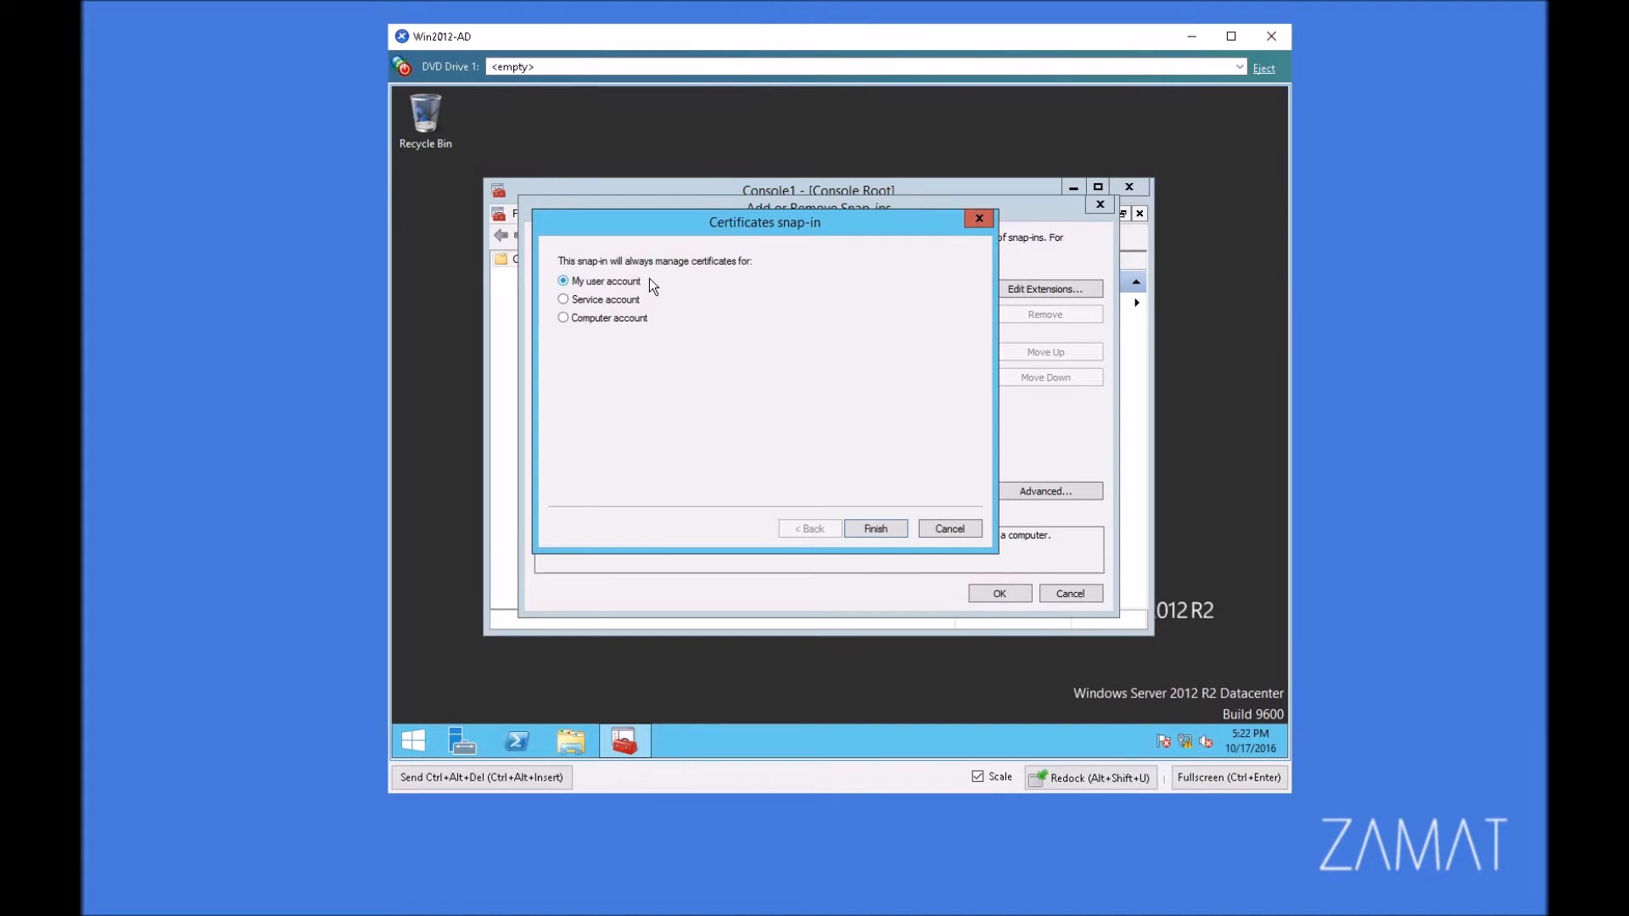
pyautogui.click(873, 528)
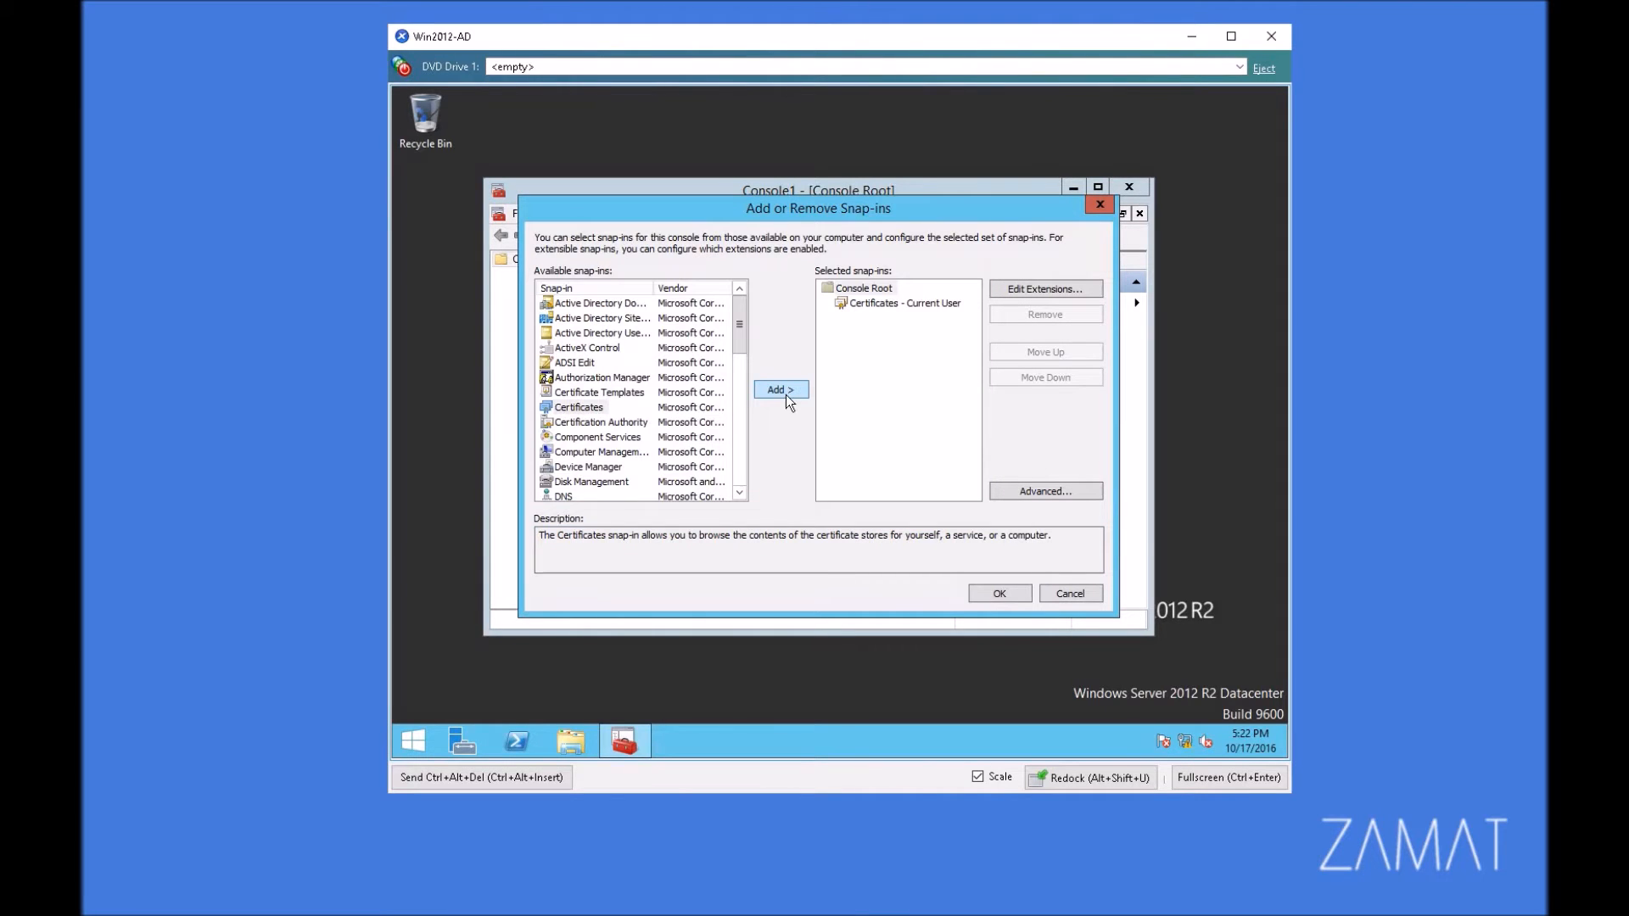
# Step: Add a second Certificates snap-in for the computer account on the local computer and apply the snap-in selection
pyautogui.click(602, 408)
pyautogui.click(778, 389)
pyautogui.click(563, 318)
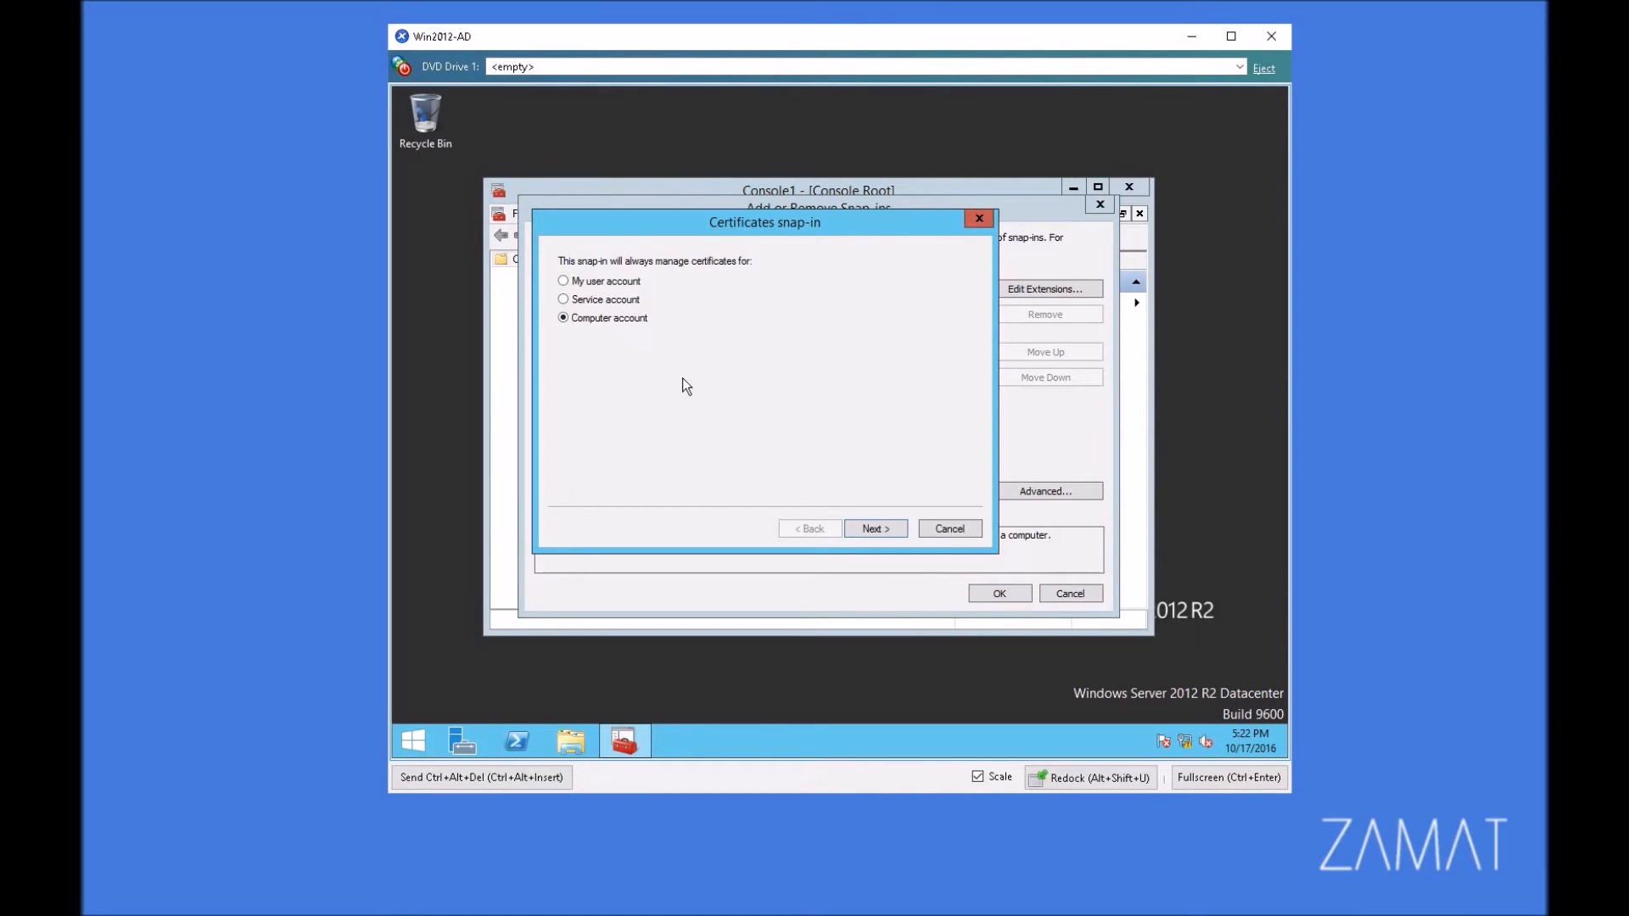
pyautogui.click(874, 527)
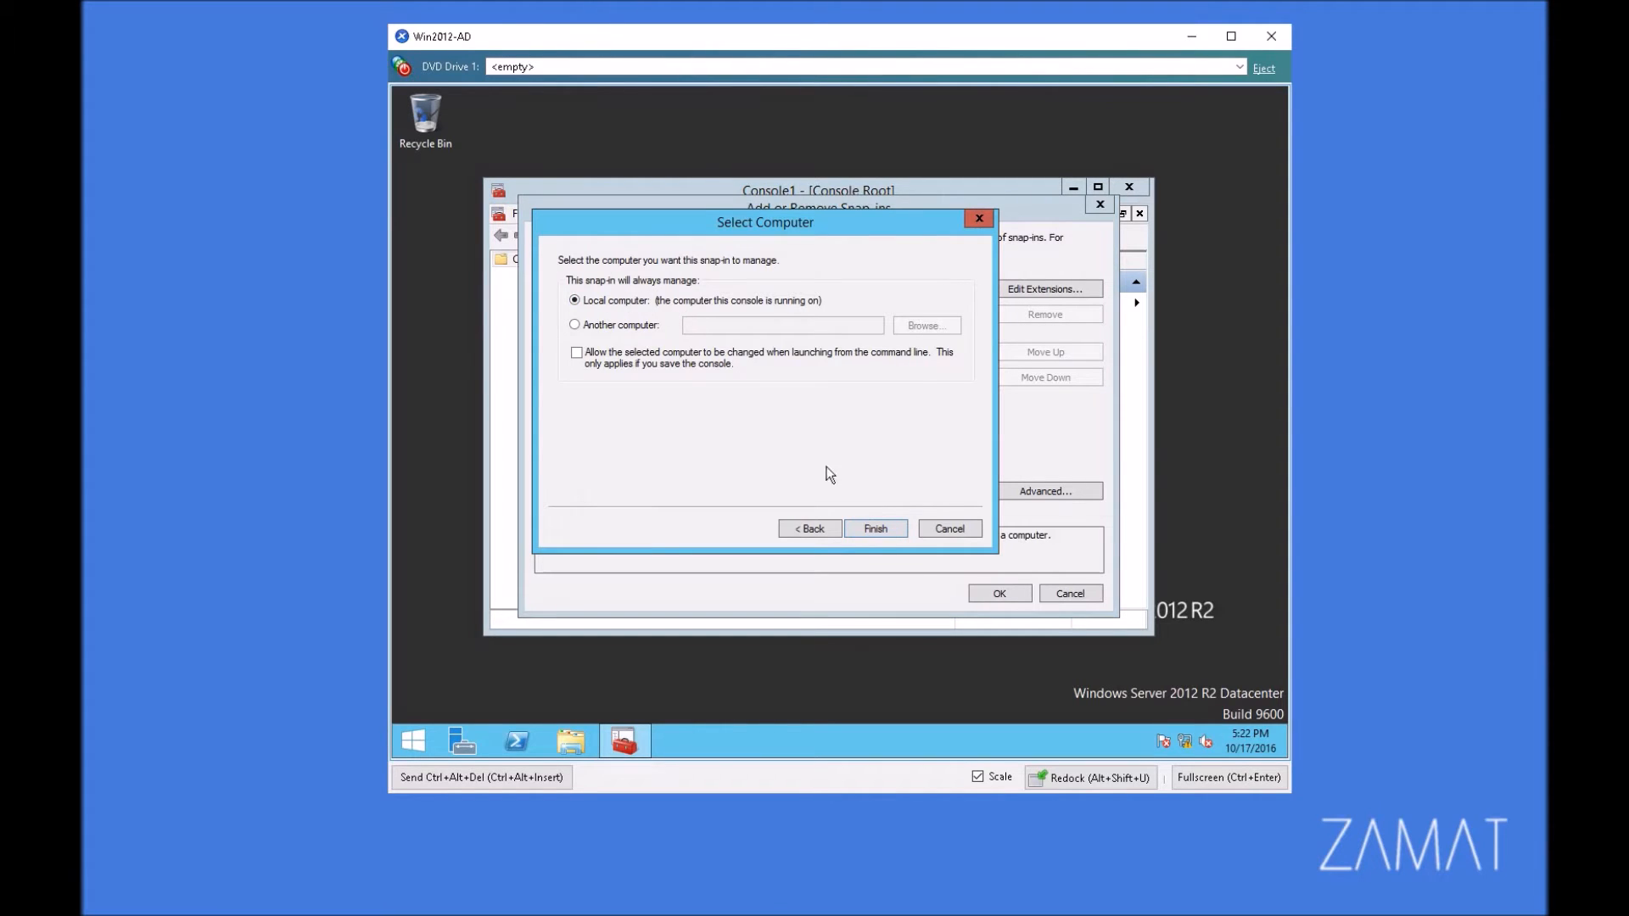
pyautogui.click(882, 530)
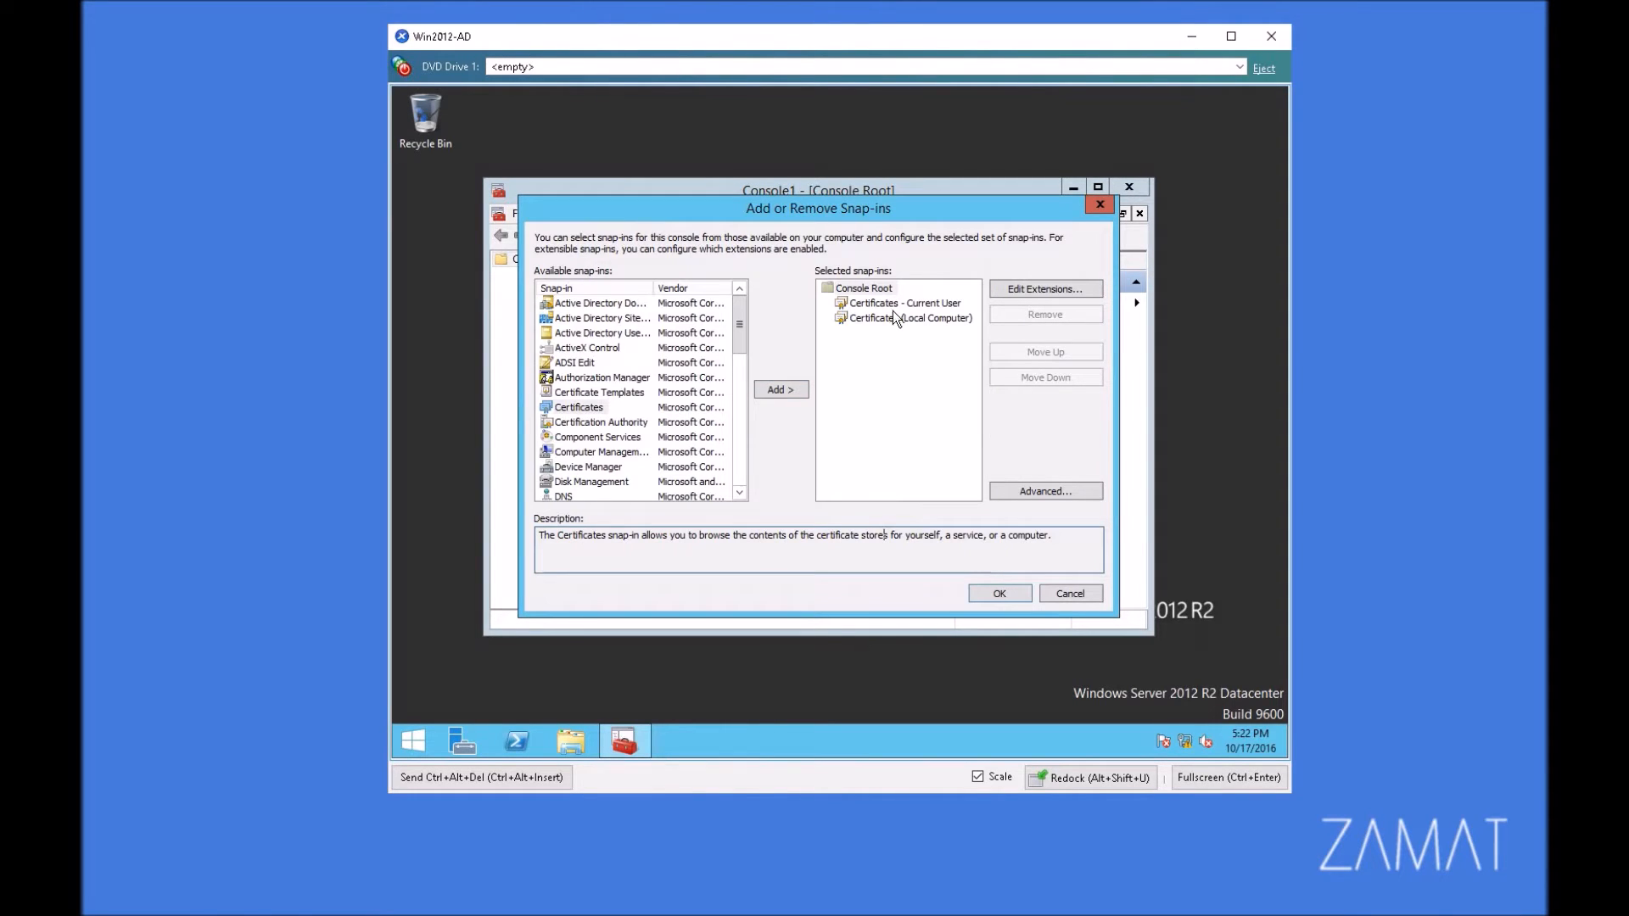
pyautogui.click(1001, 593)
# Step: Save the console to the Desktop as Console1
pyautogui.click(521, 214)
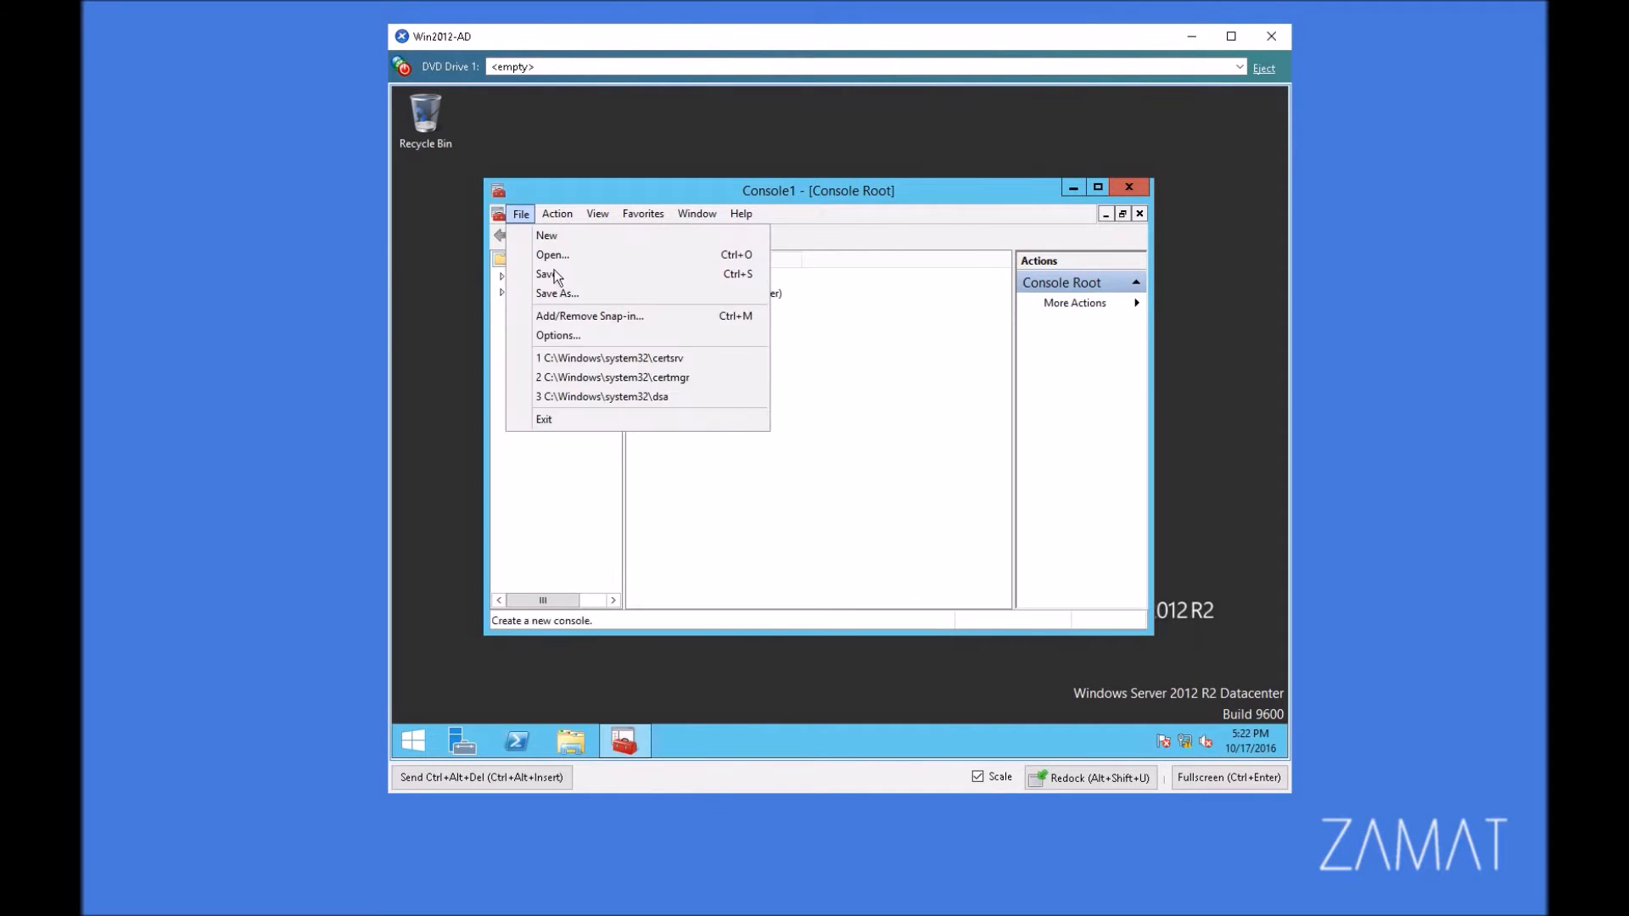
pyautogui.click(598, 293)
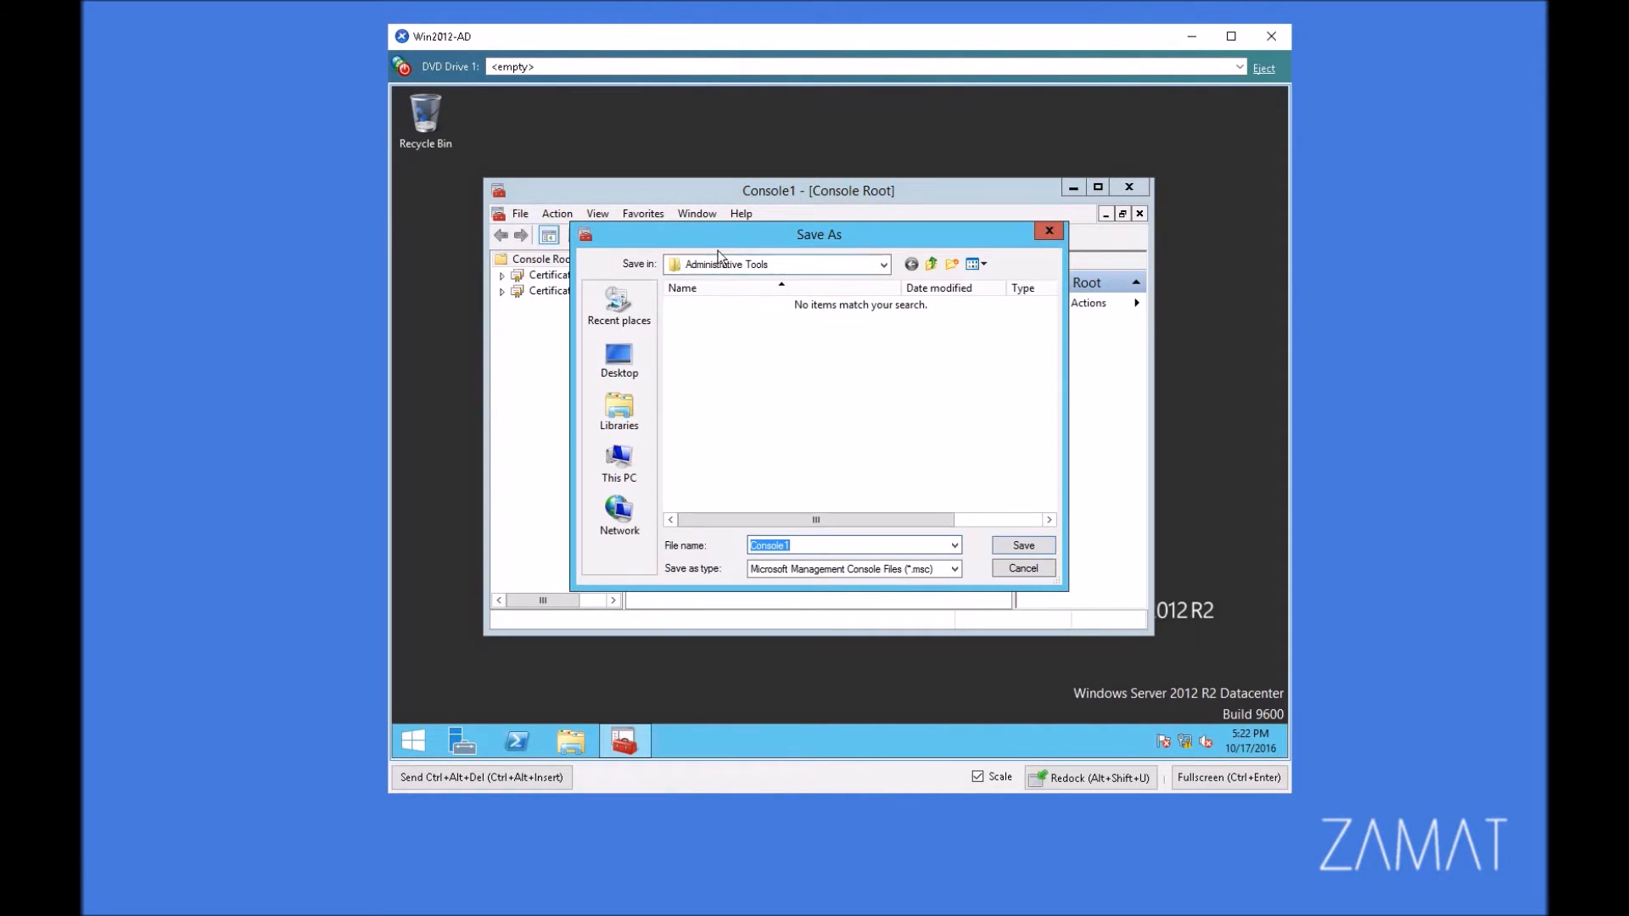
pyautogui.click(638, 371)
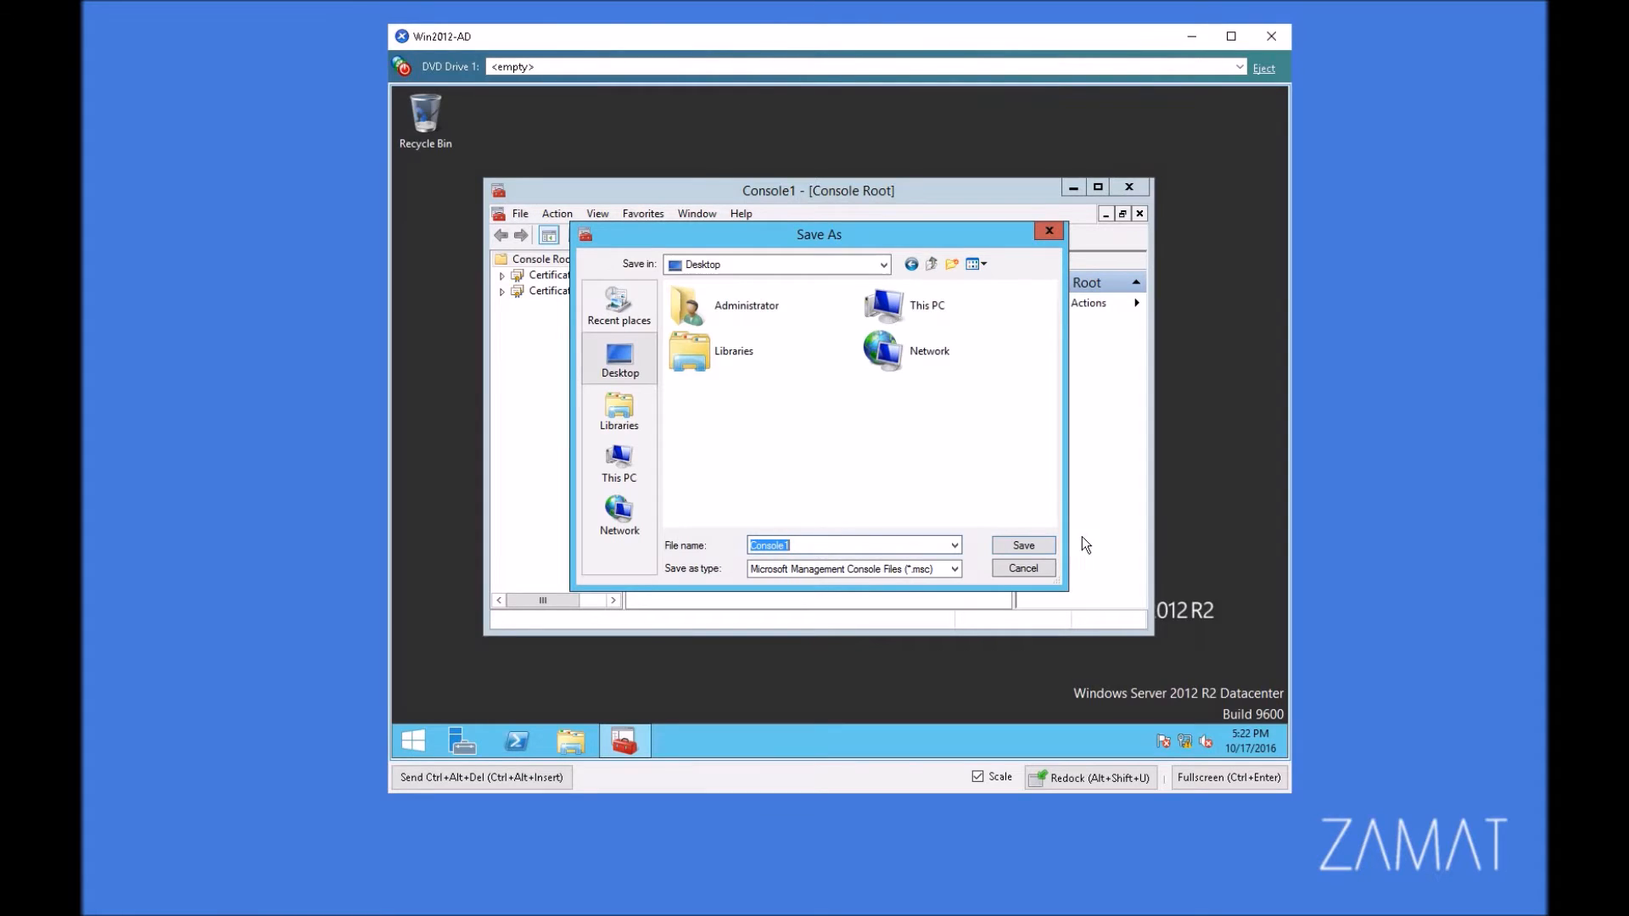
pyautogui.click(1022, 547)
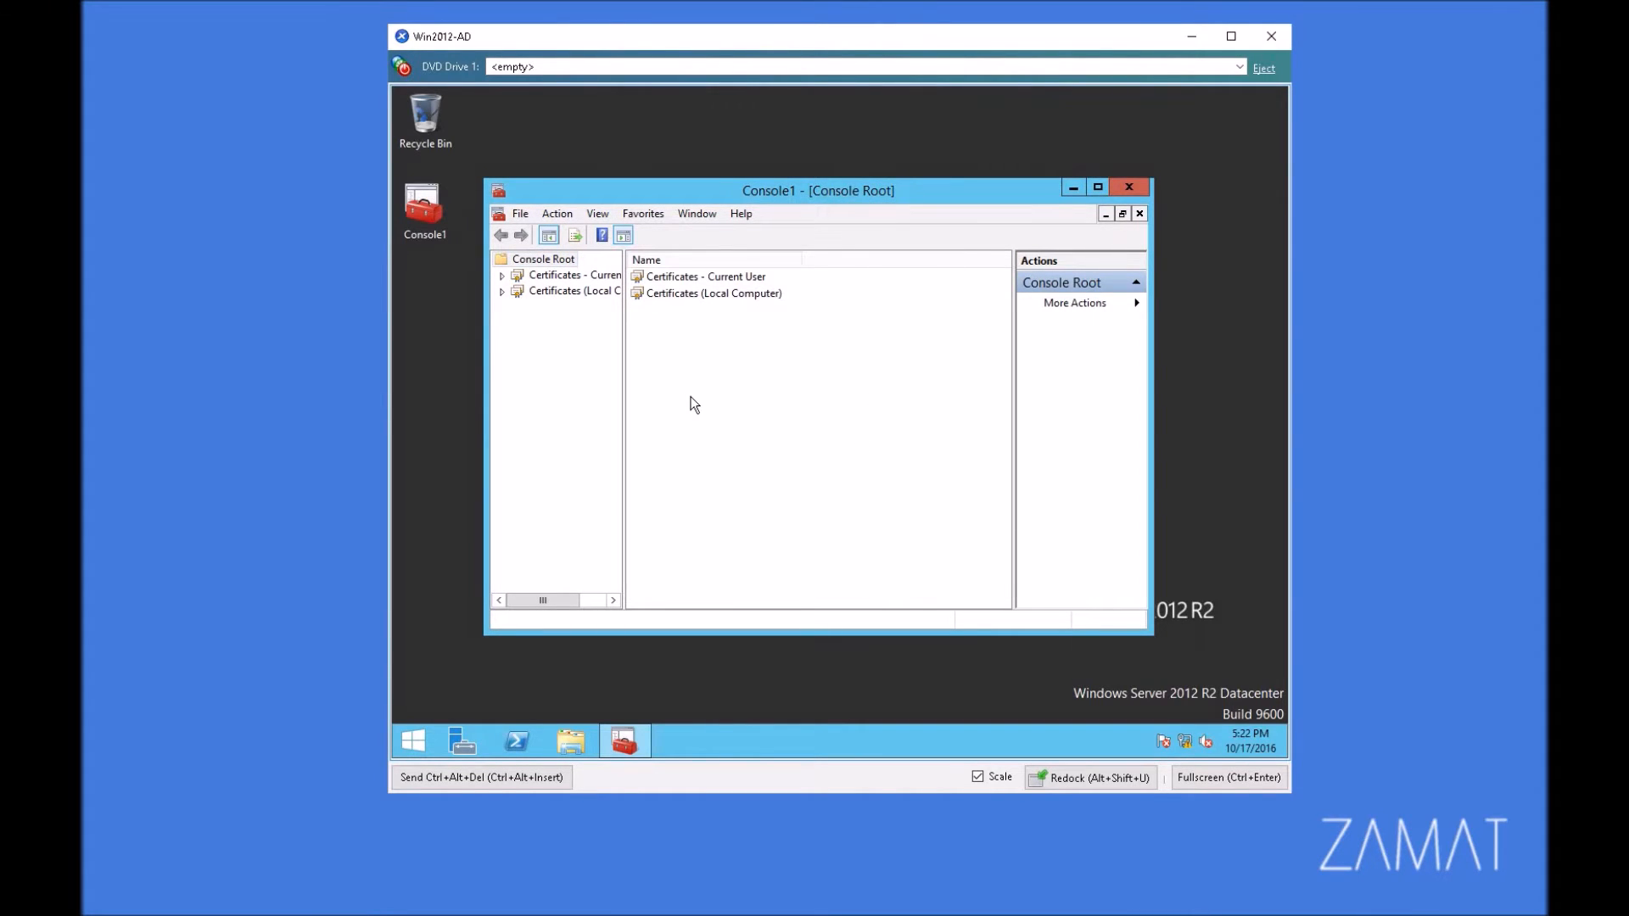
# Step: Open the Certificates folder of the Personal store under Certificates - Current User
pyautogui.doubleClick(678, 280)
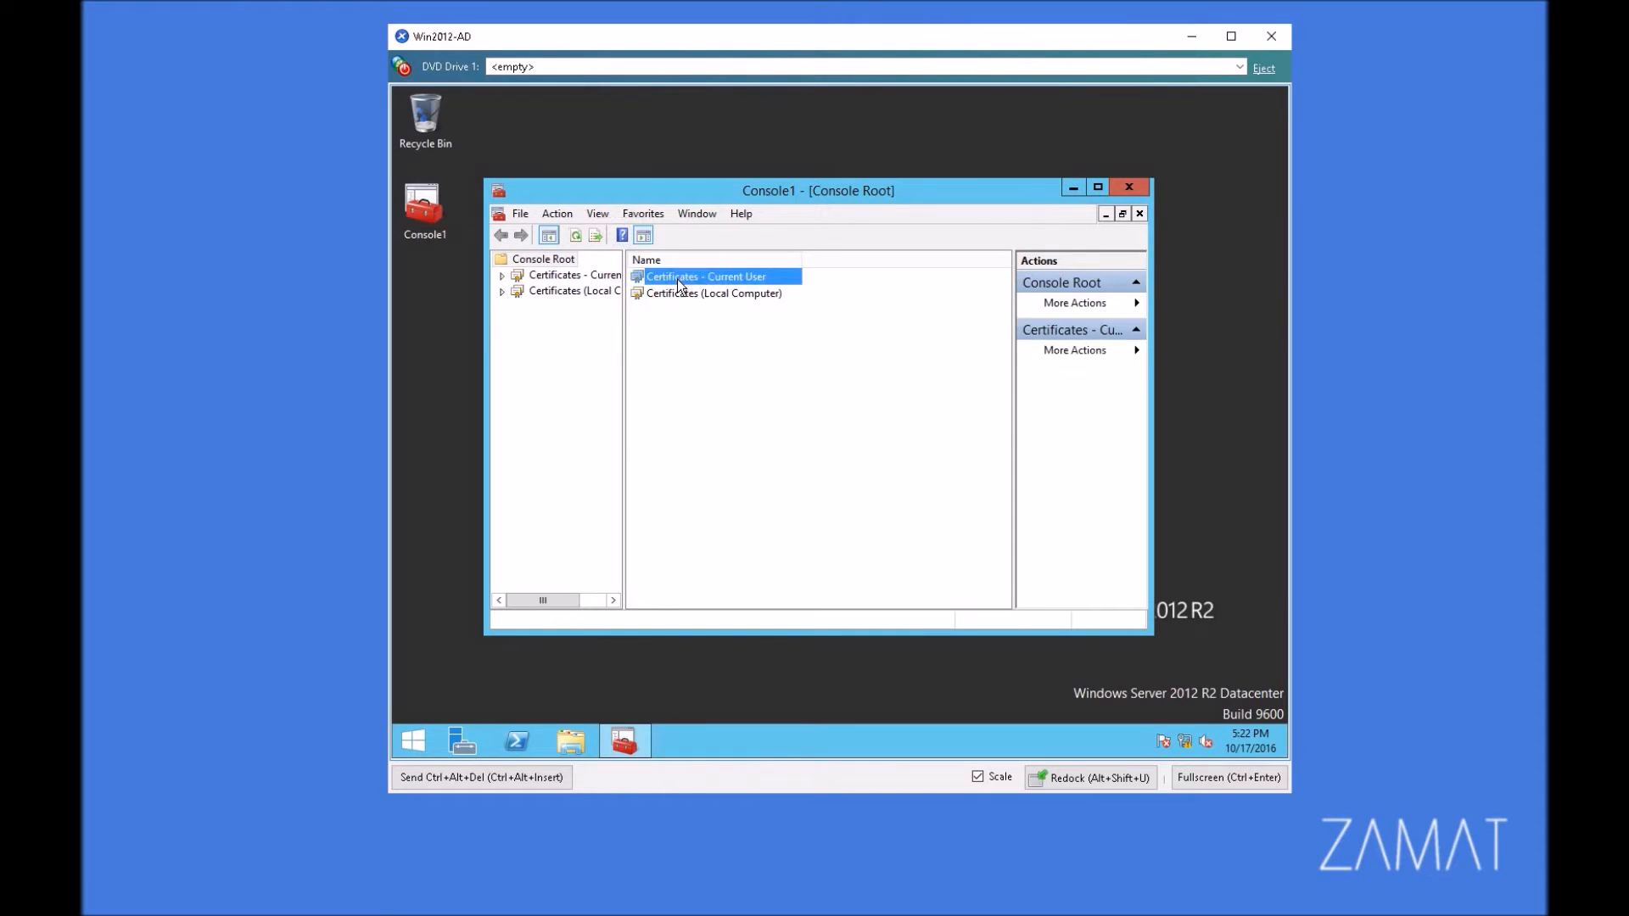
pyautogui.click(670, 278)
pyautogui.doubleClick(670, 277)
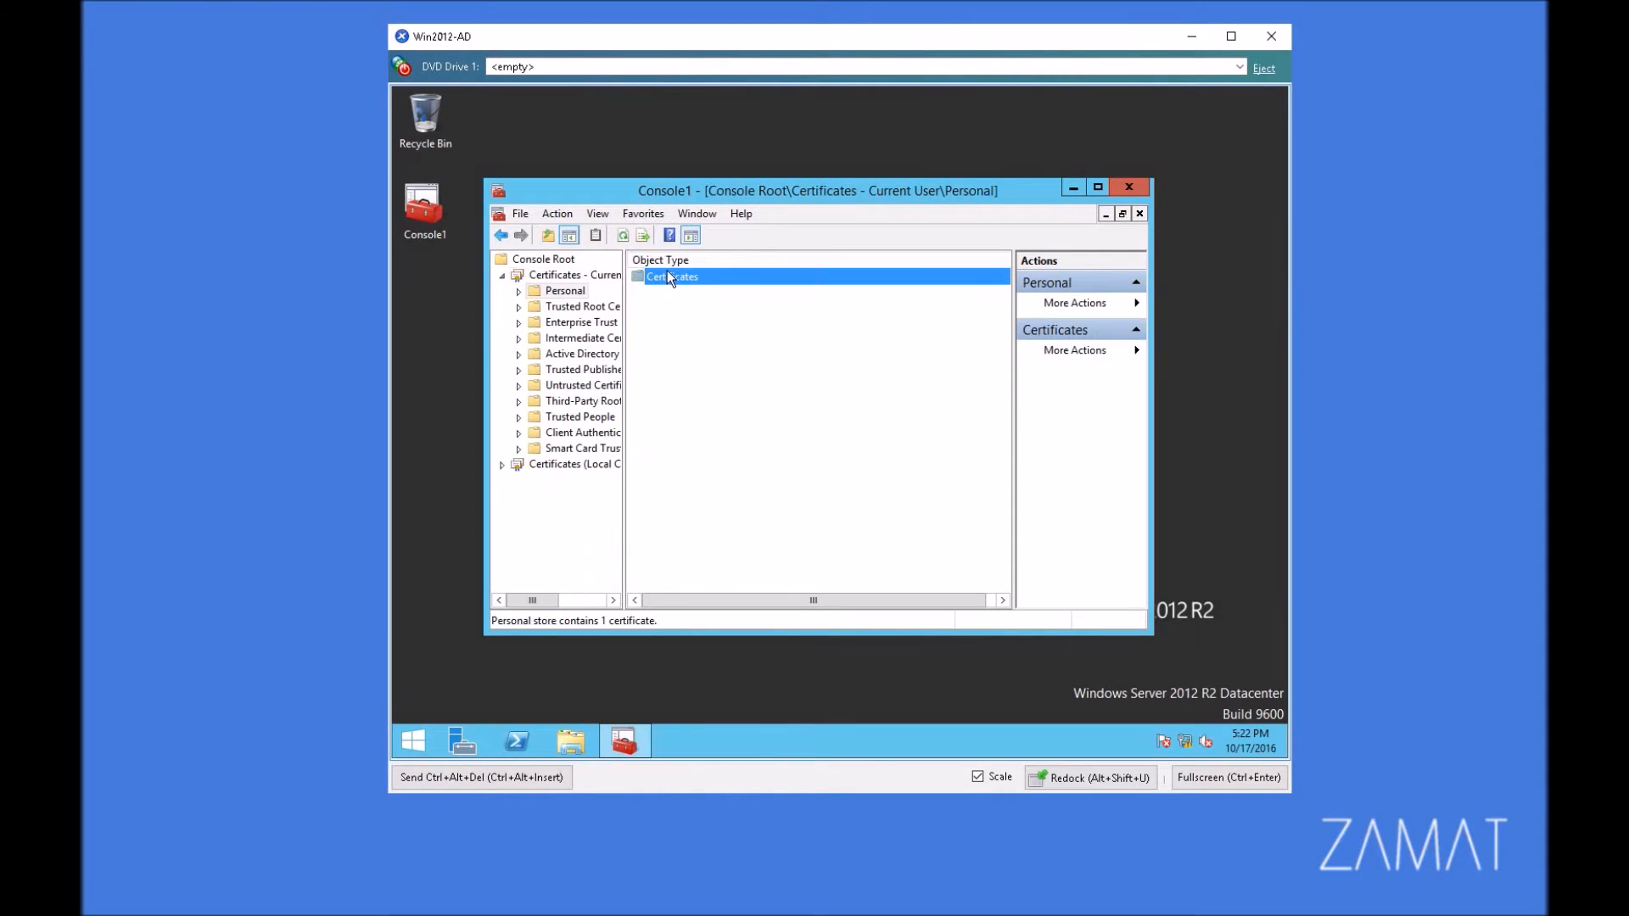
pyautogui.doubleClick(565, 292)
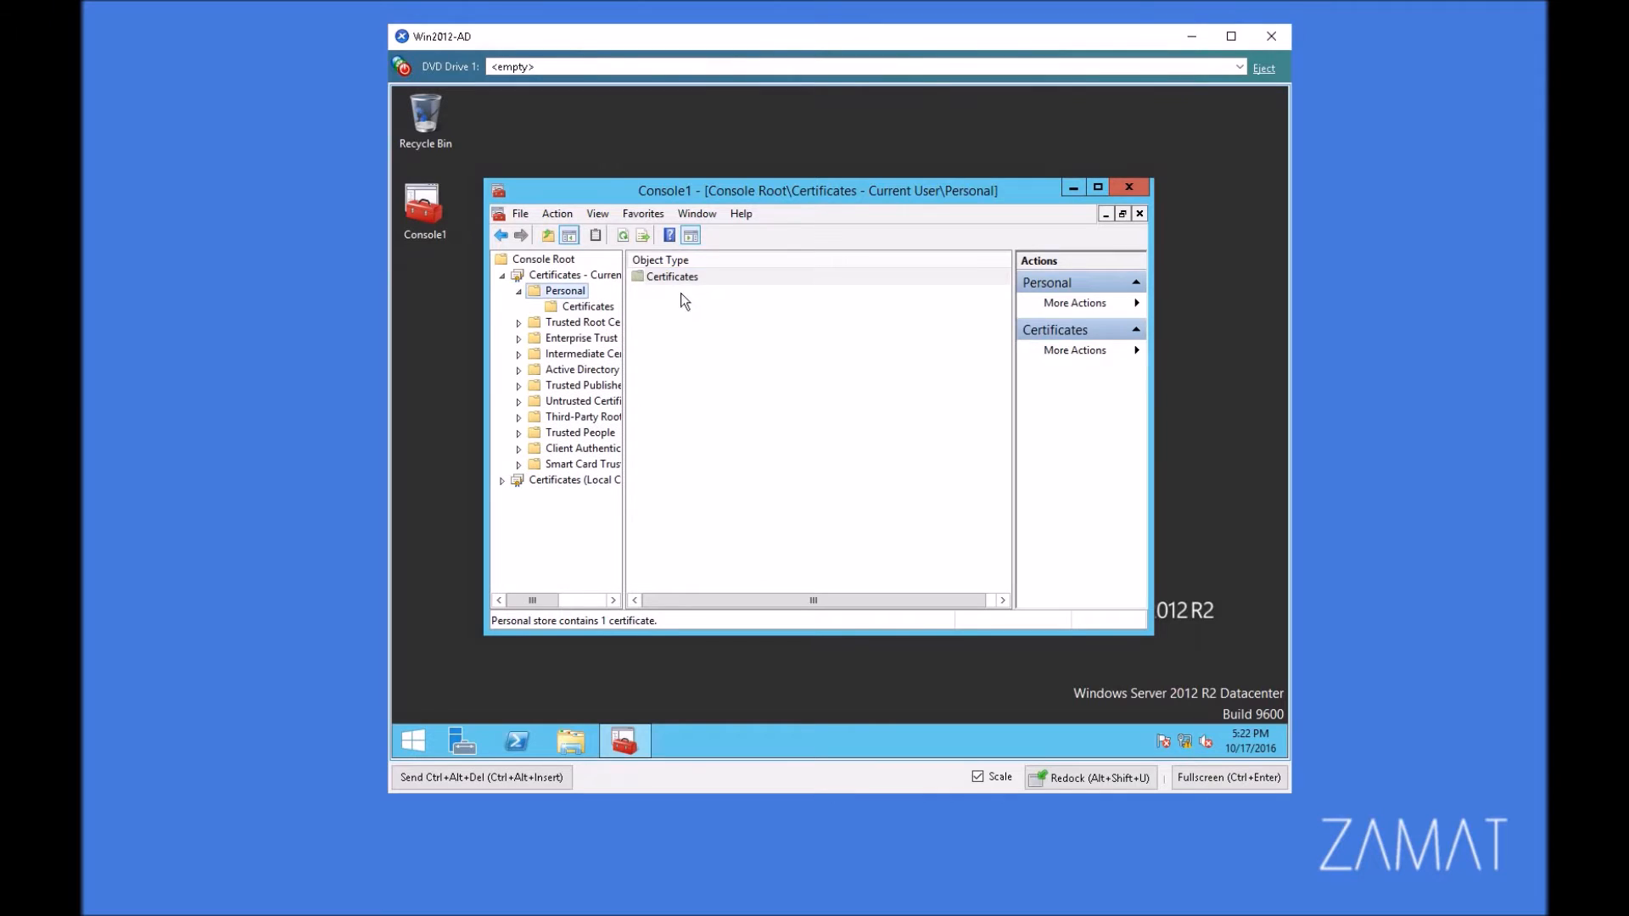
pyautogui.click(592, 309)
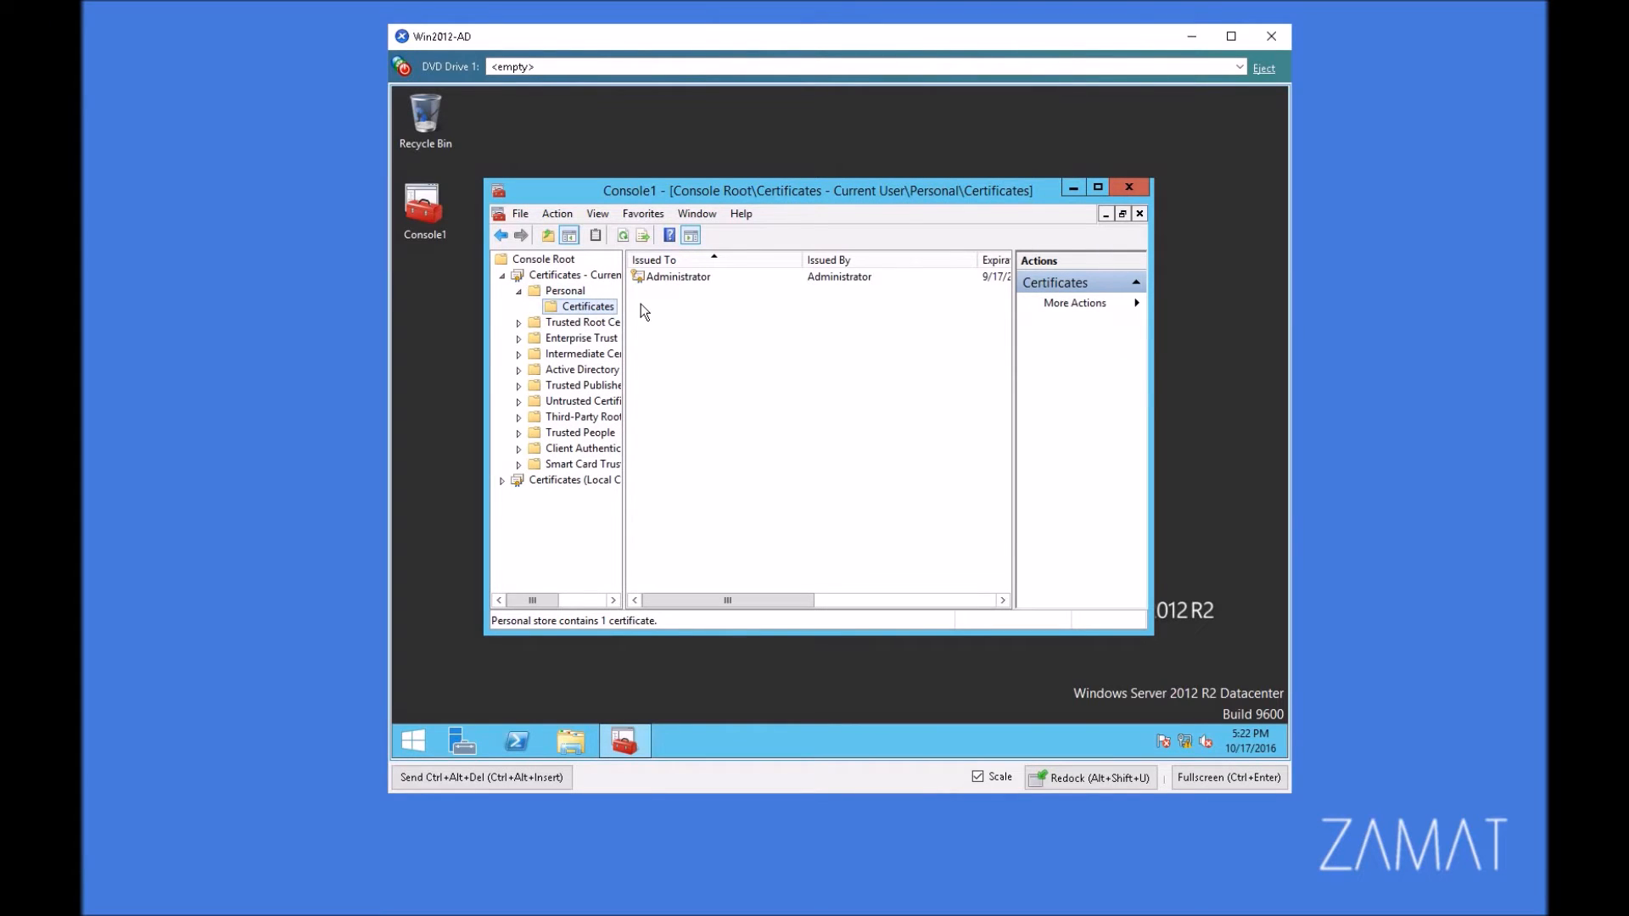
# Step: Start a new certificate request in the current user's Personal store using the Active Directory Enrollment Policy
pyautogui.rightClick(597, 304)
pyautogui.moveTo(670, 315)
pyautogui.click(828, 316)
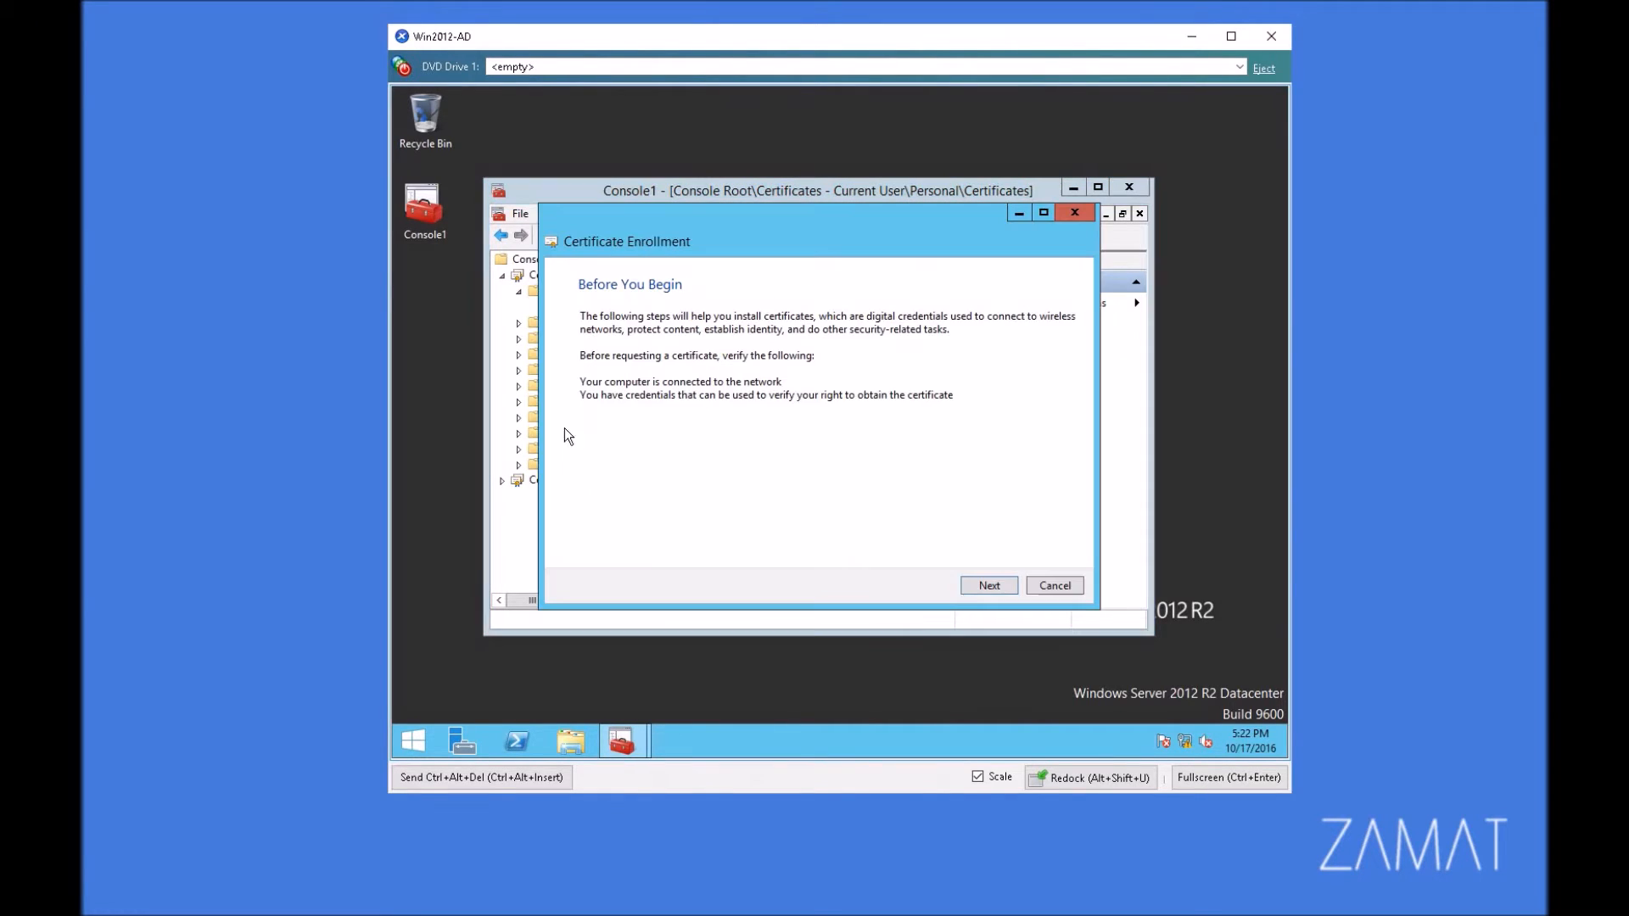
pyautogui.click(989, 587)
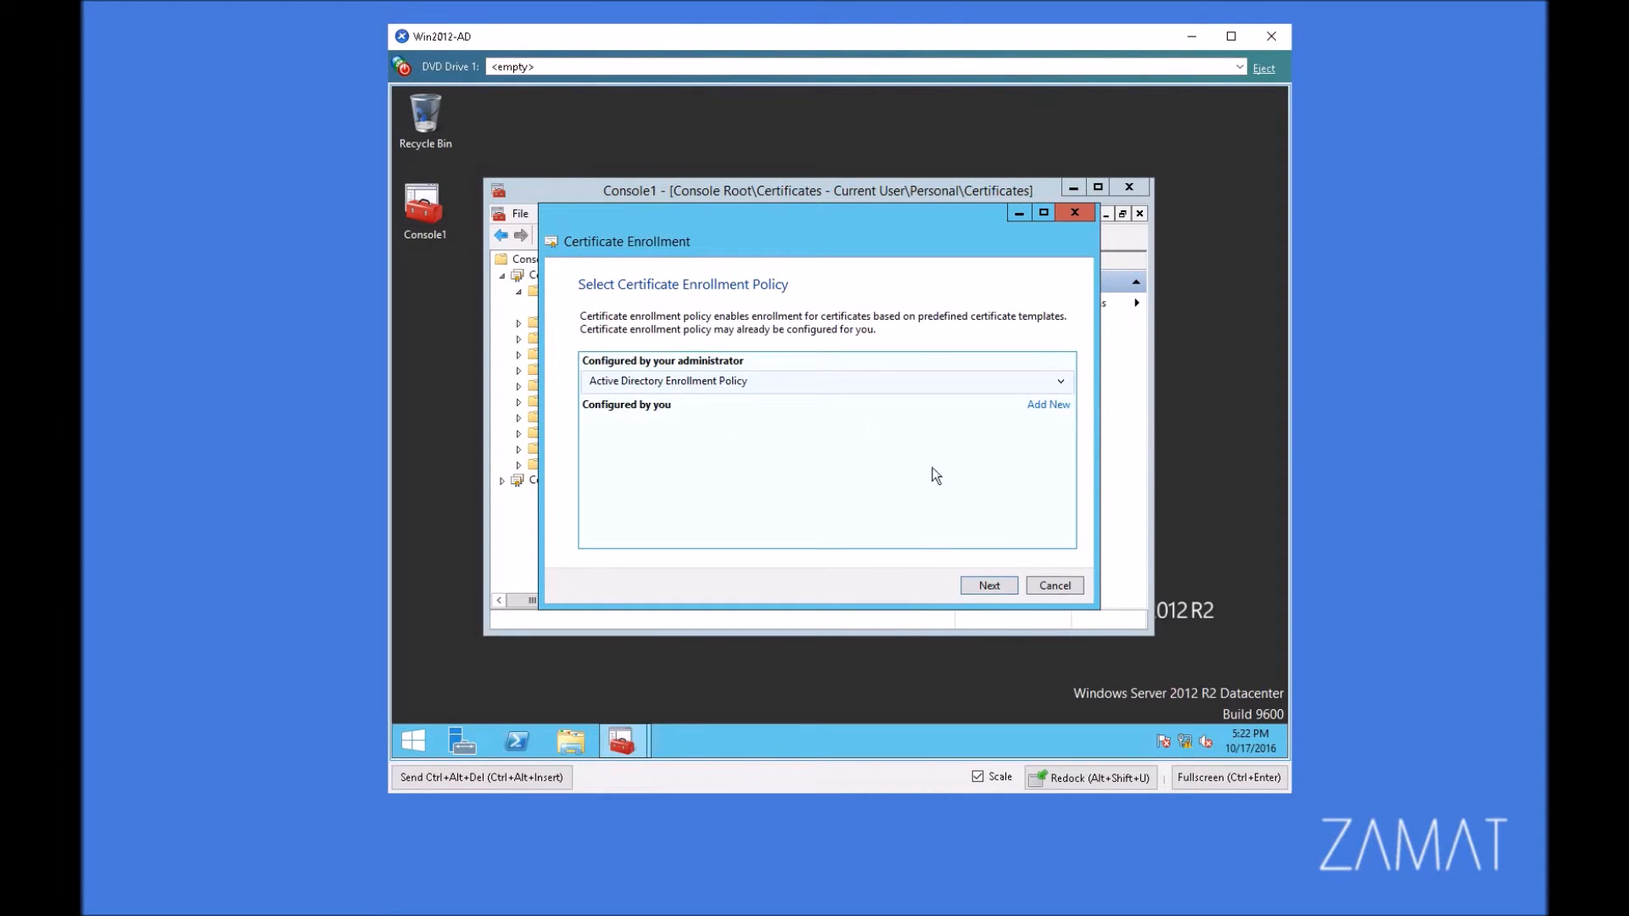
pyautogui.click(998, 584)
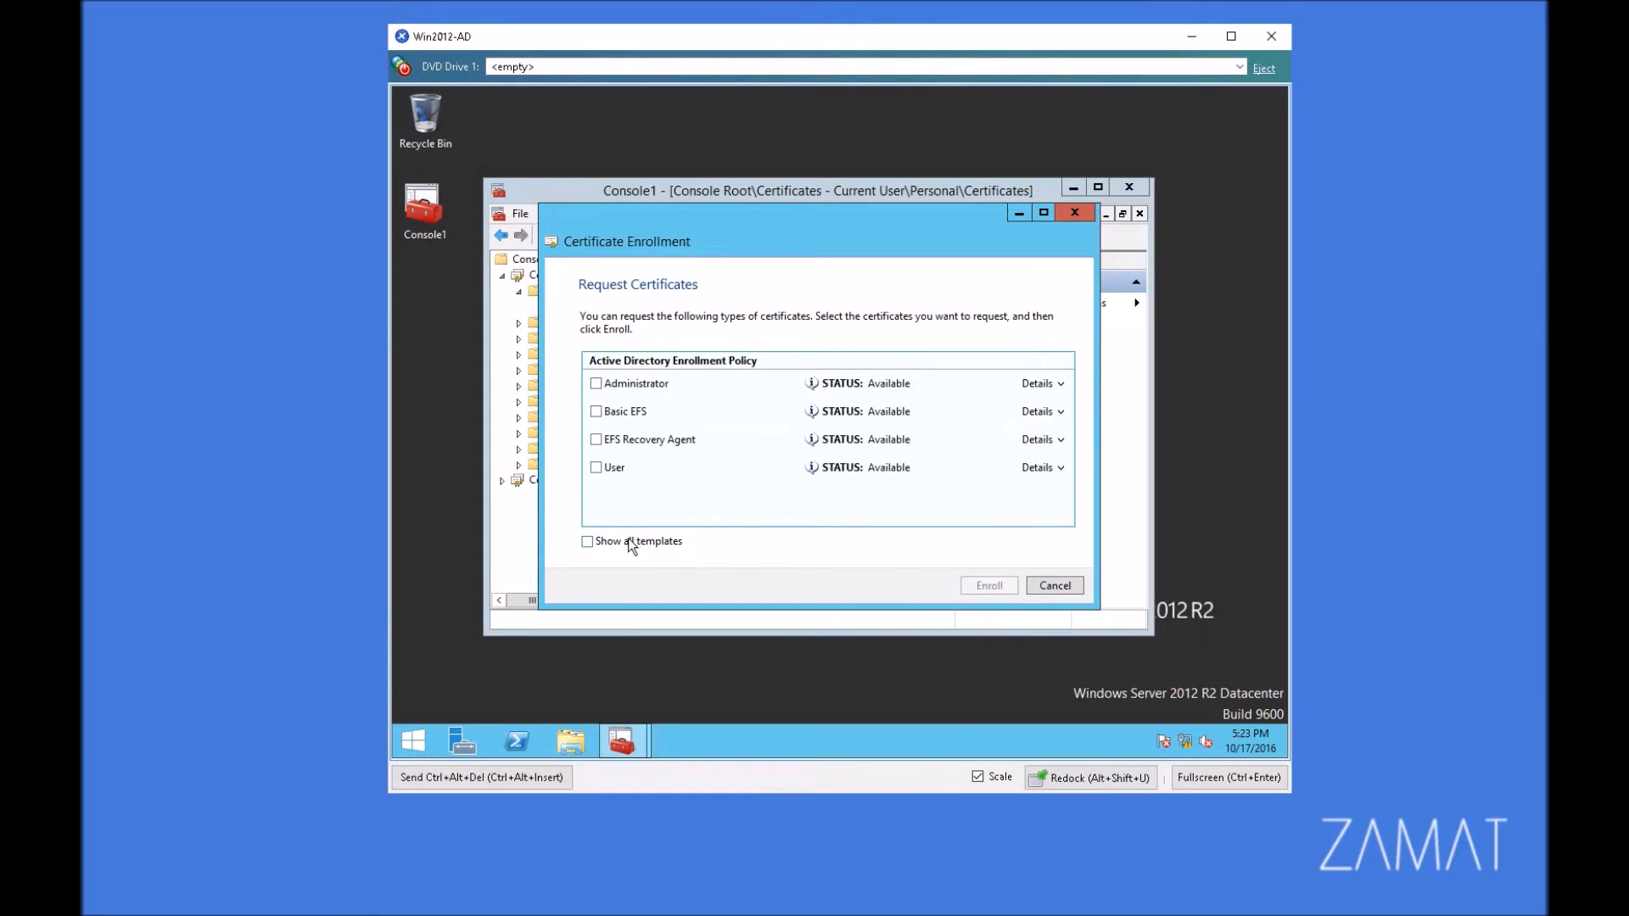
# Step: Show all templates in the user certificate request, check the Web Server template's status, and close the enrollment wizard
pyautogui.click(587, 542)
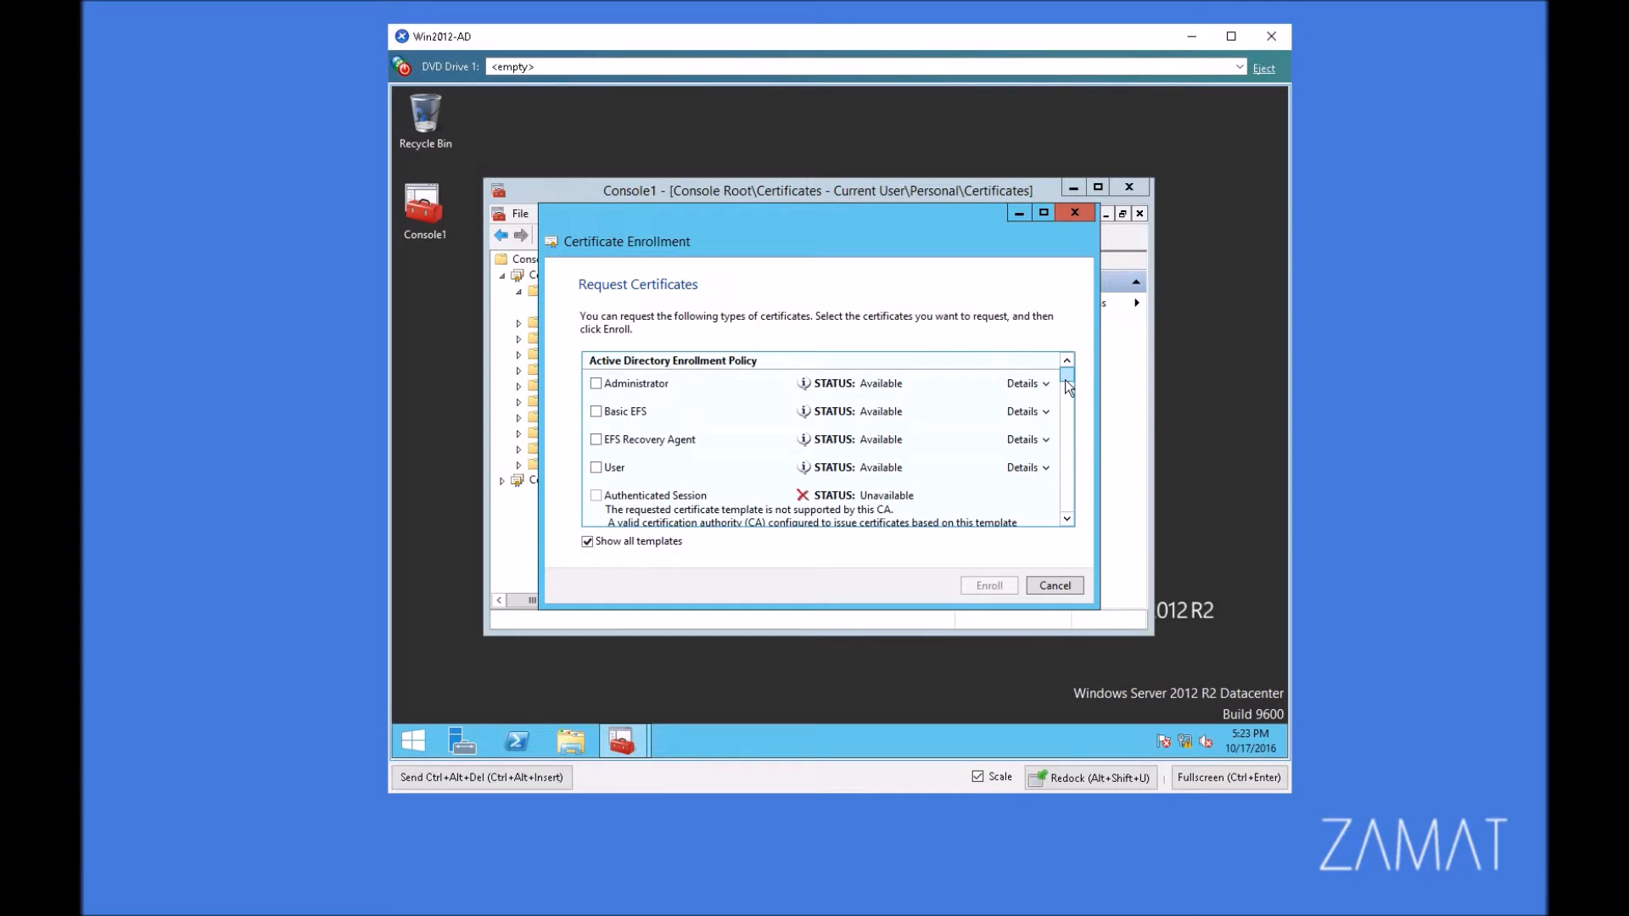
pyautogui.moveTo(1065, 384); pyautogui.dragTo(1073, 528)
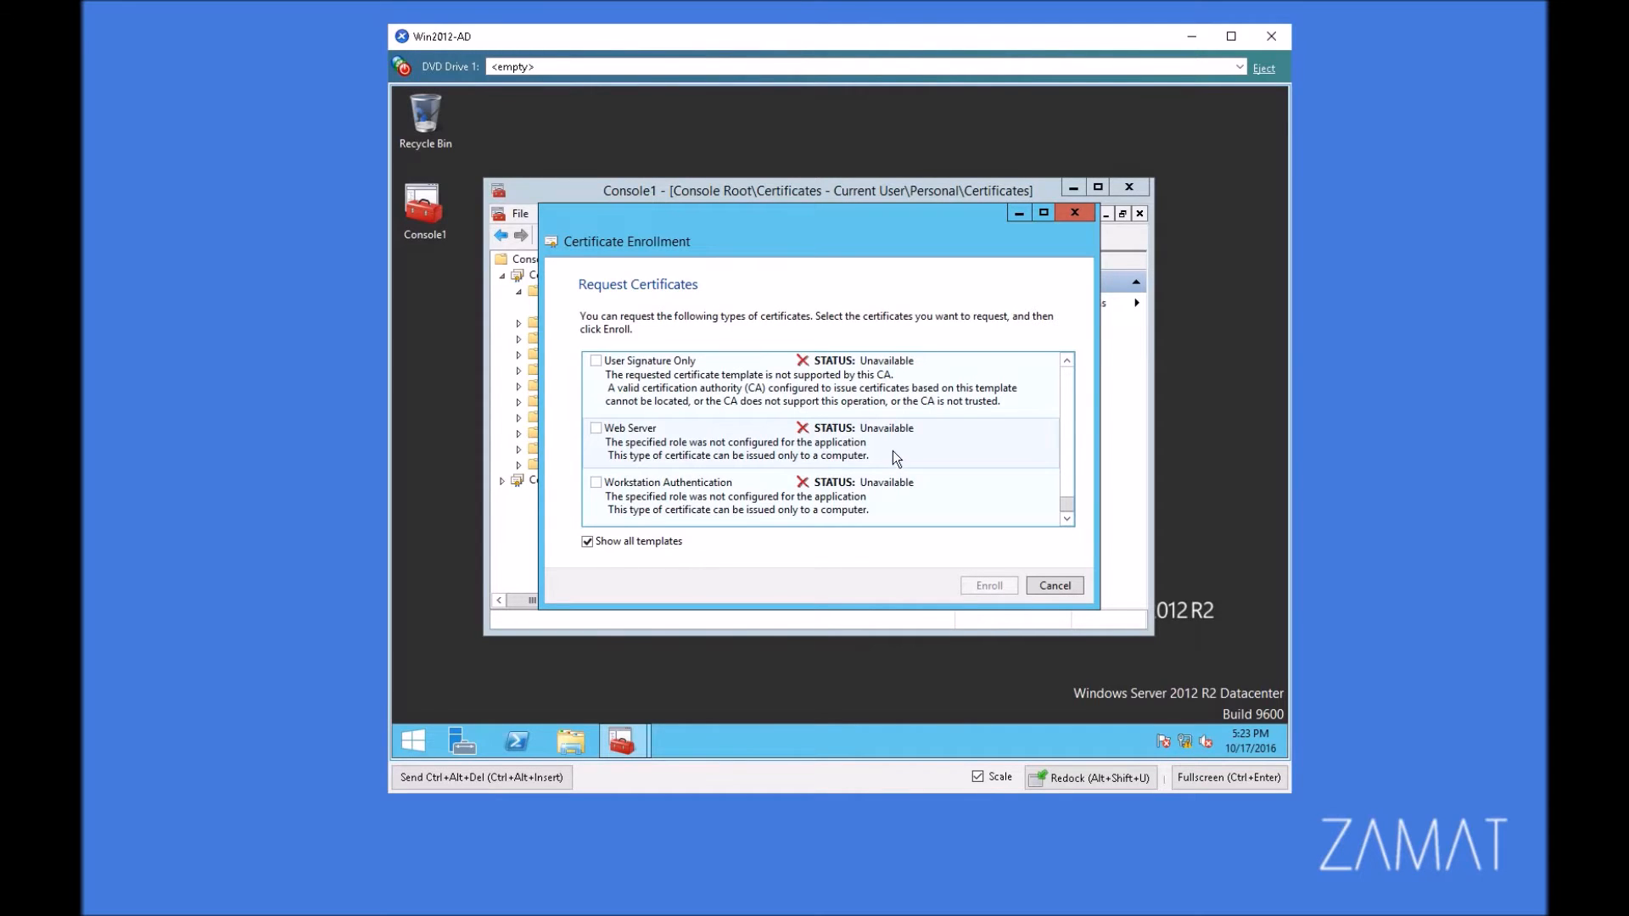
pyautogui.moveTo(770, 227); pyautogui.dragTo(894, 230)
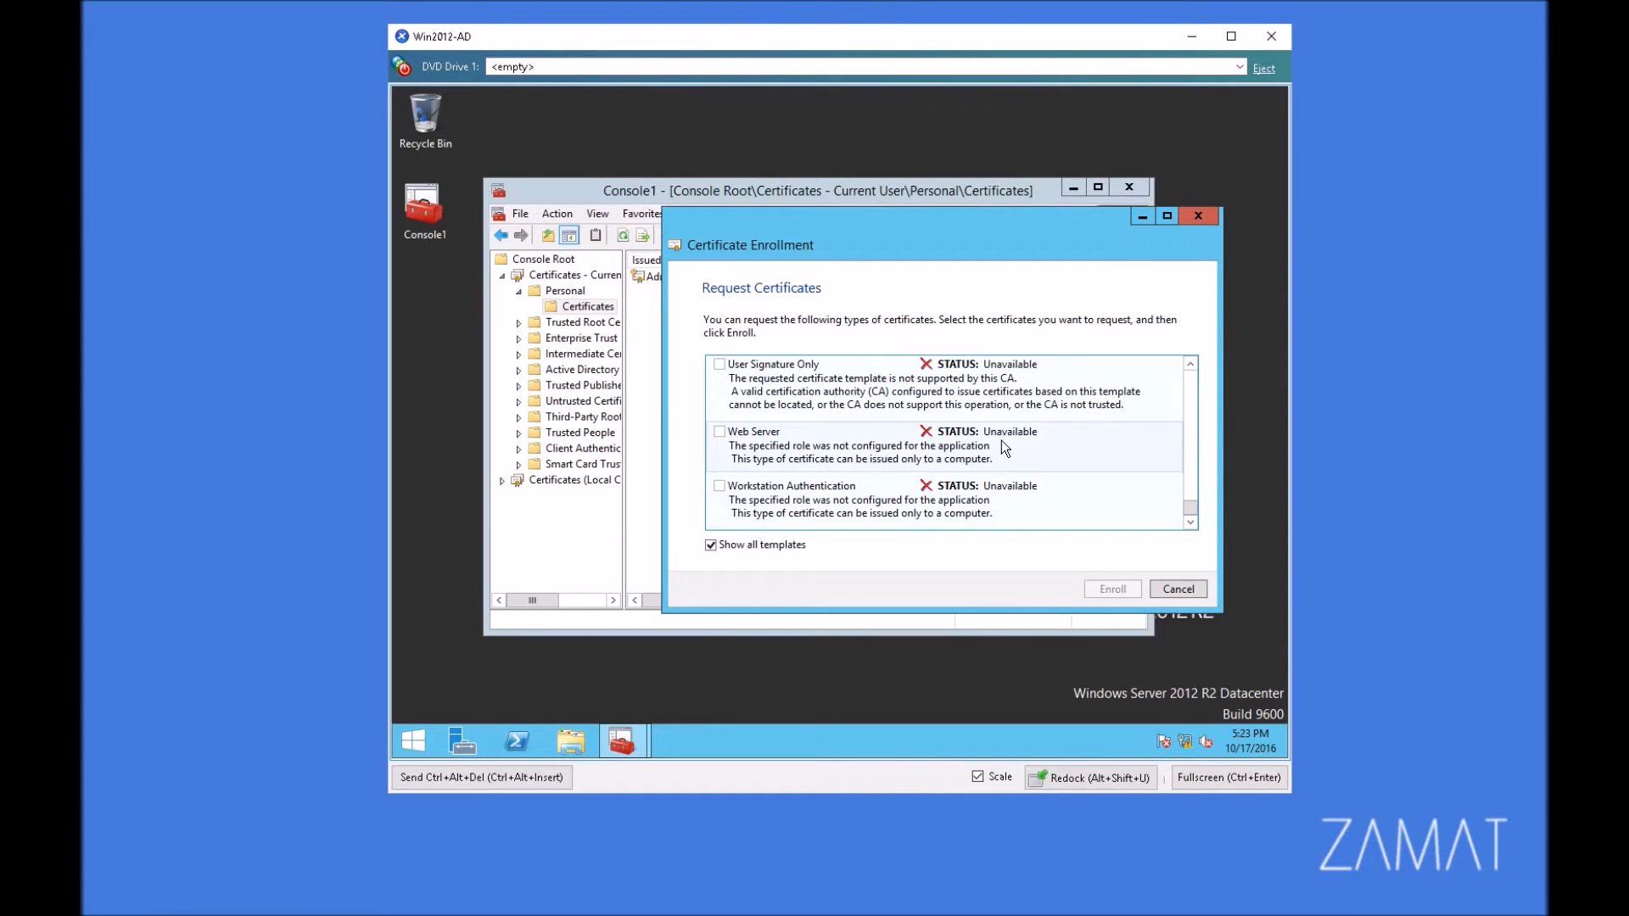
pyautogui.click(1197, 220)
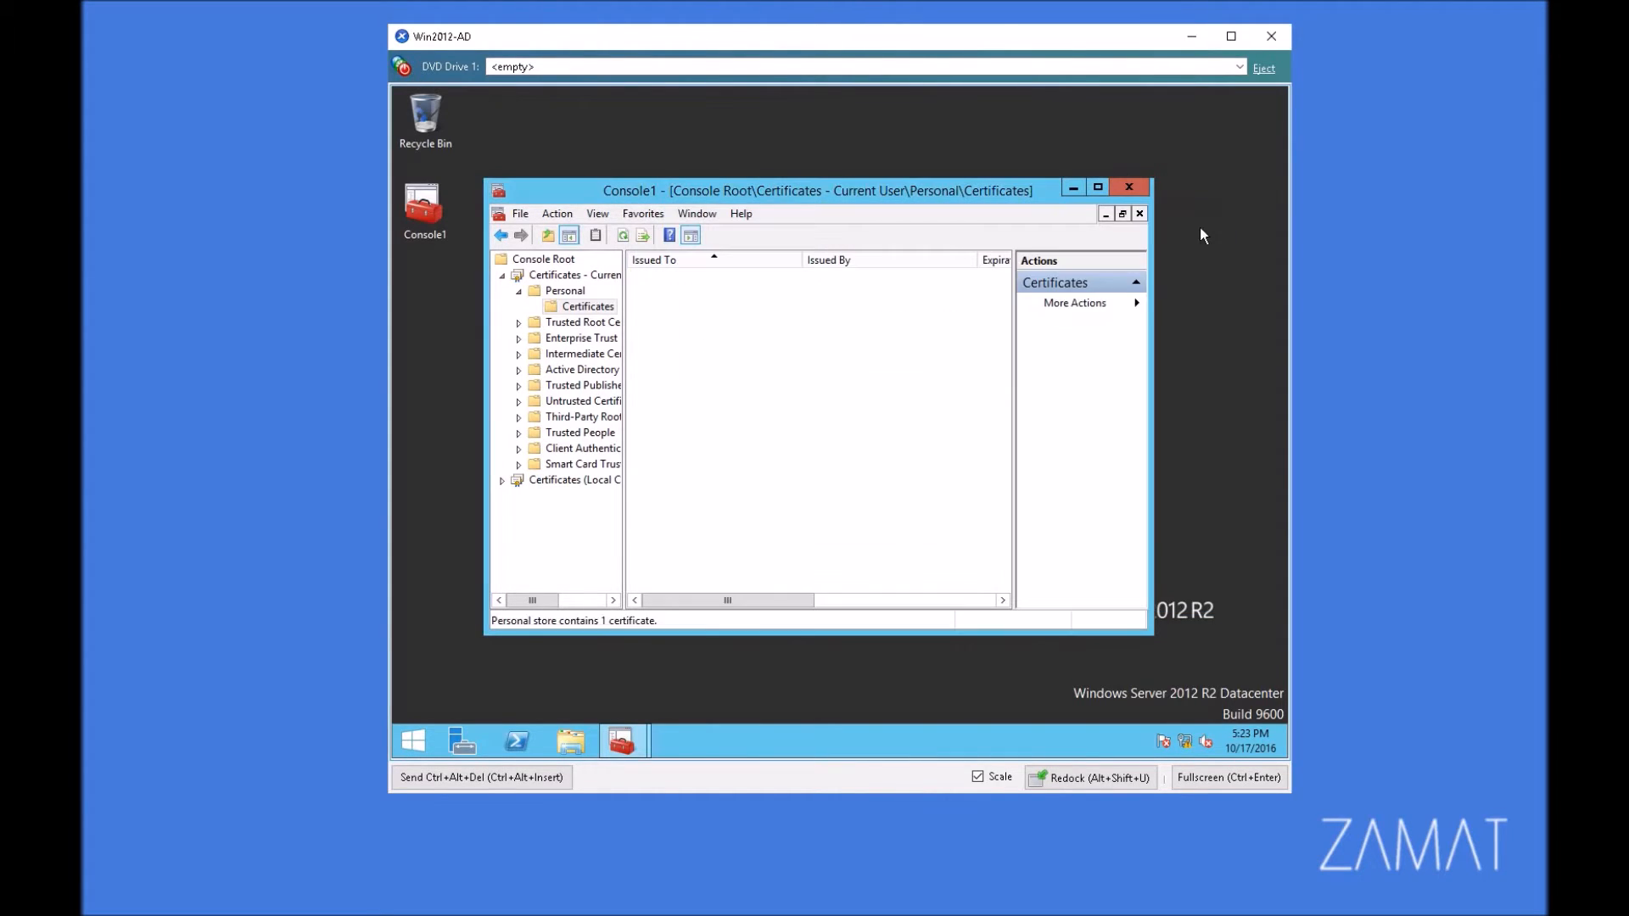
# Step: Start a new certificate request in the local computer's Personal store using the Active Directory Enrollment Policy
pyautogui.doubleClick(542, 480)
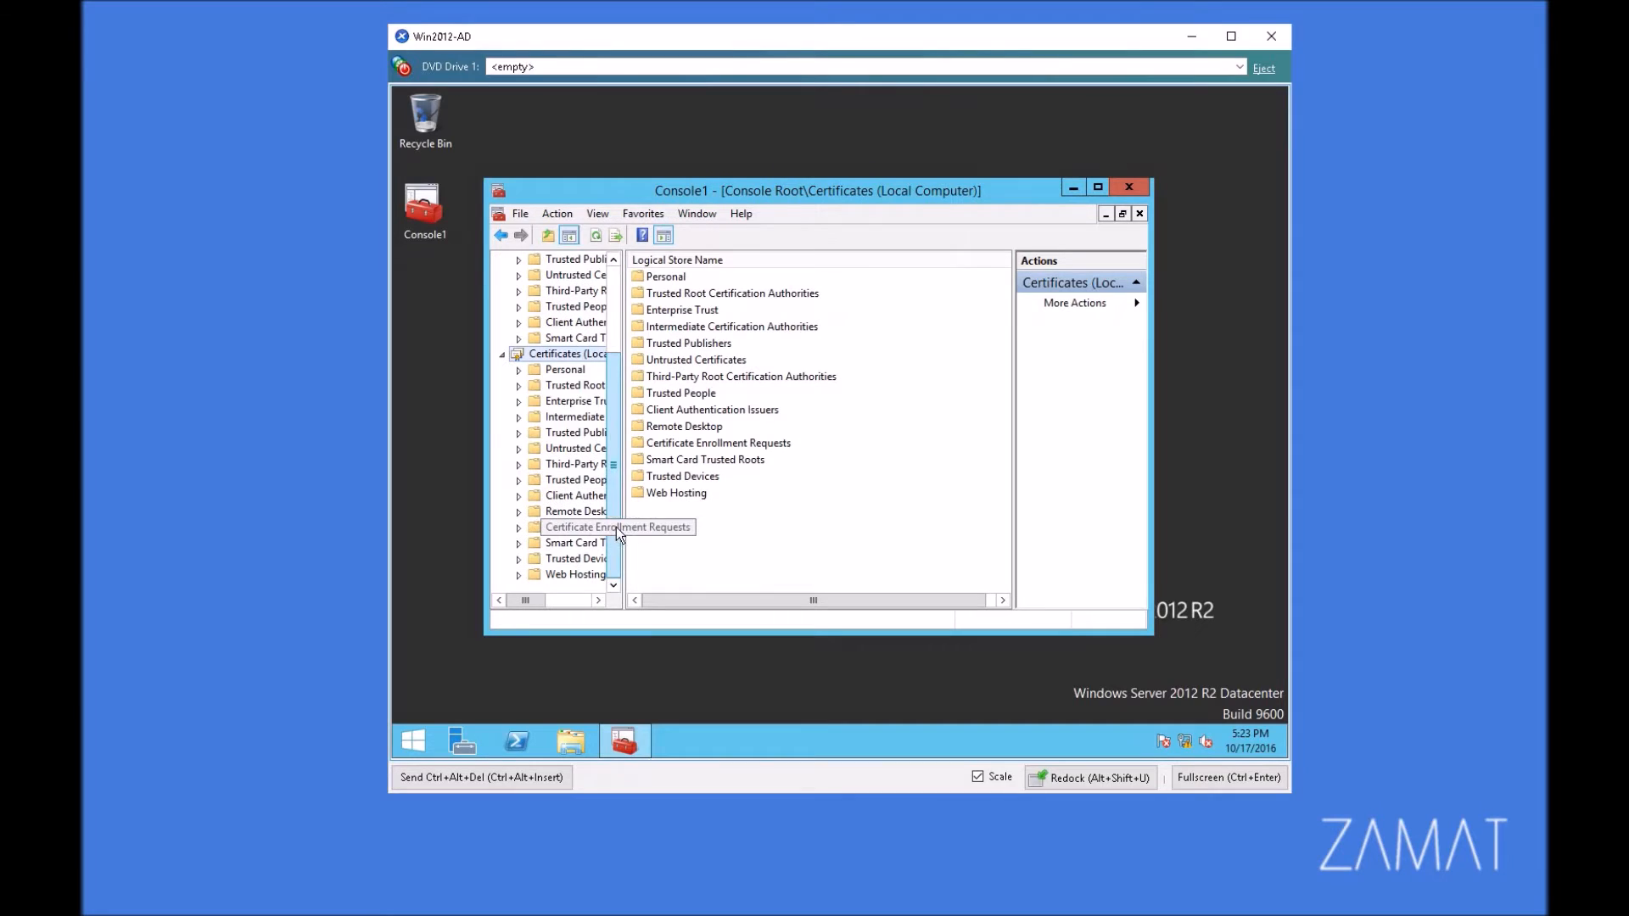
pyautogui.click(583, 370)
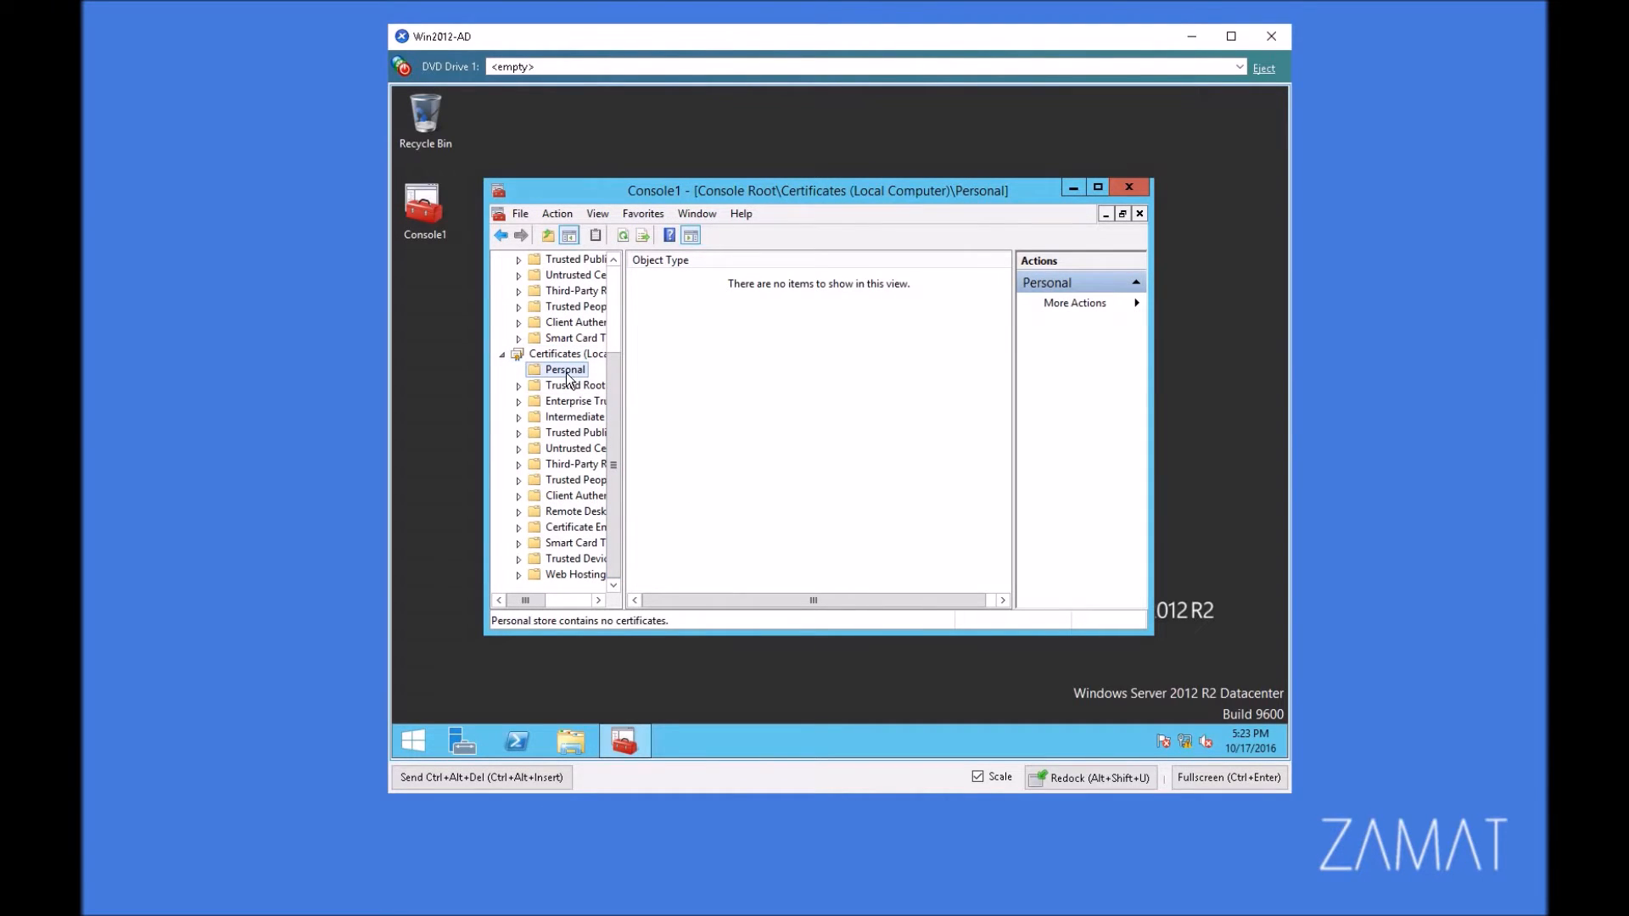
pyautogui.rightClick(567, 378)
pyautogui.moveTo(628, 408)
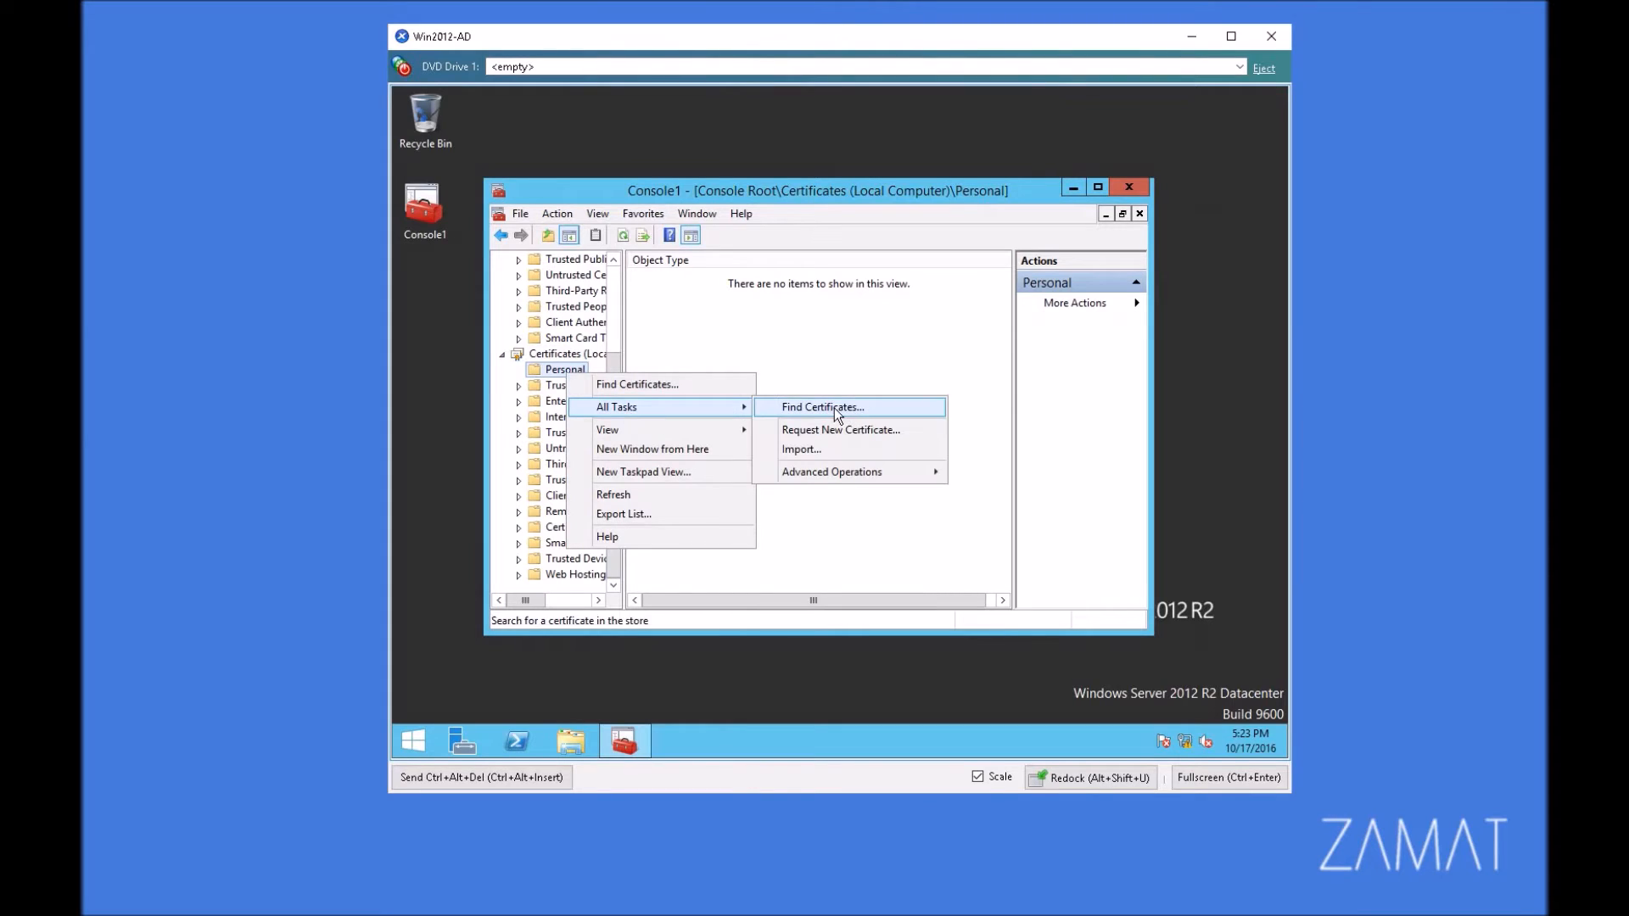
pyautogui.click(831, 429)
pyautogui.click(999, 587)
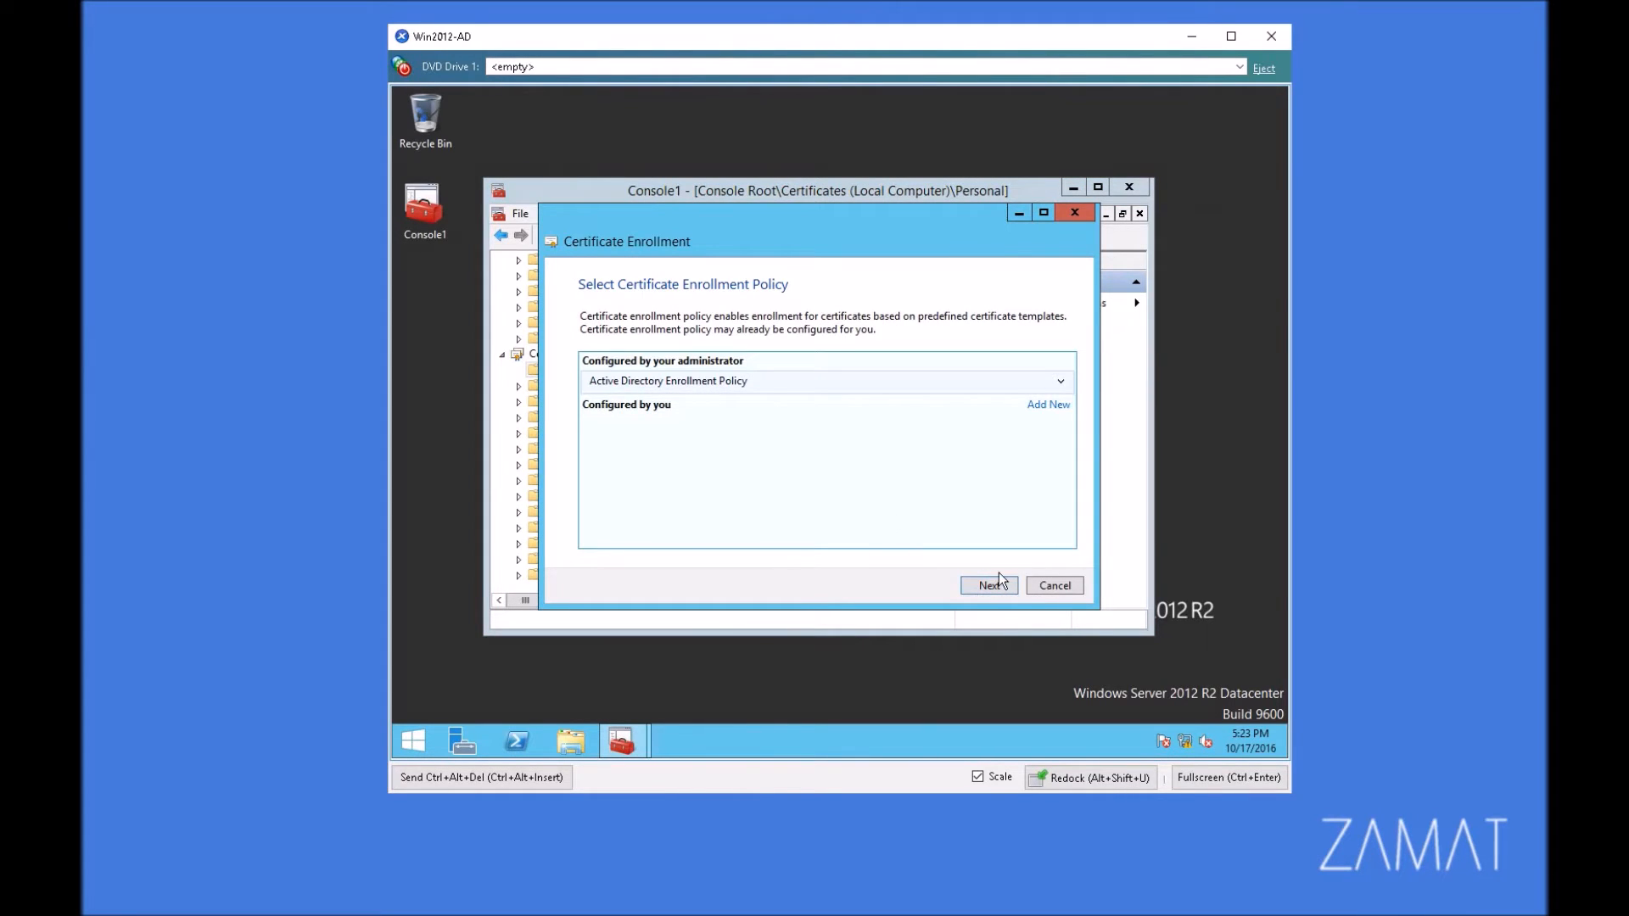
pyautogui.click(987, 586)
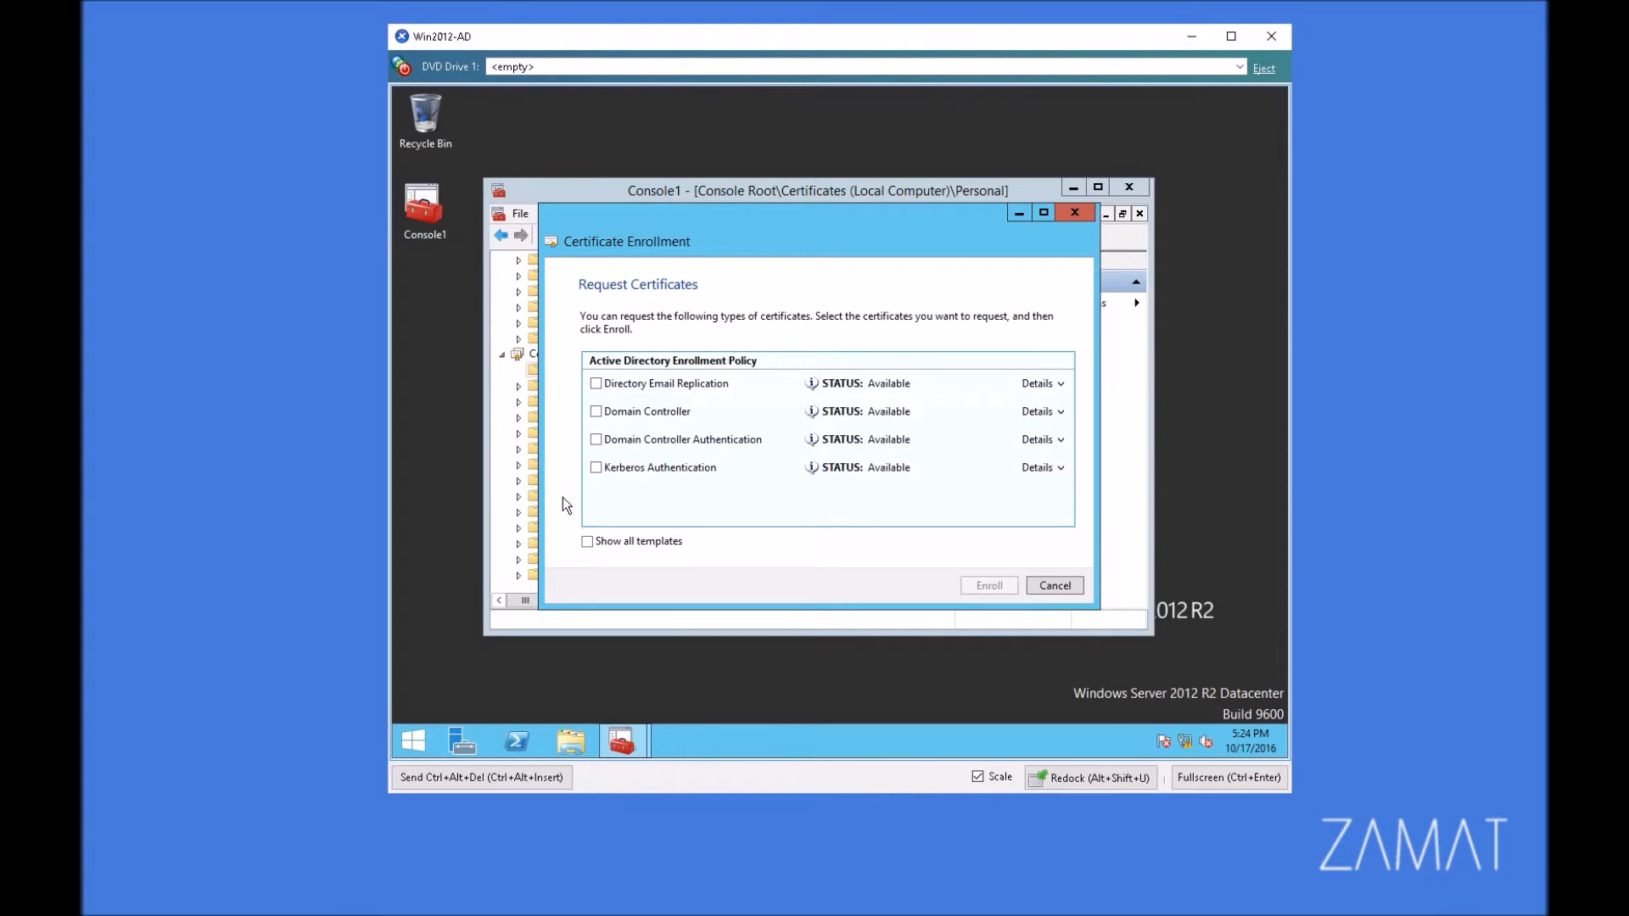
# Step: Show all templates in the computer certificate request, check the Web Server template's status, and cancel the enrollment
pyautogui.click(641, 542)
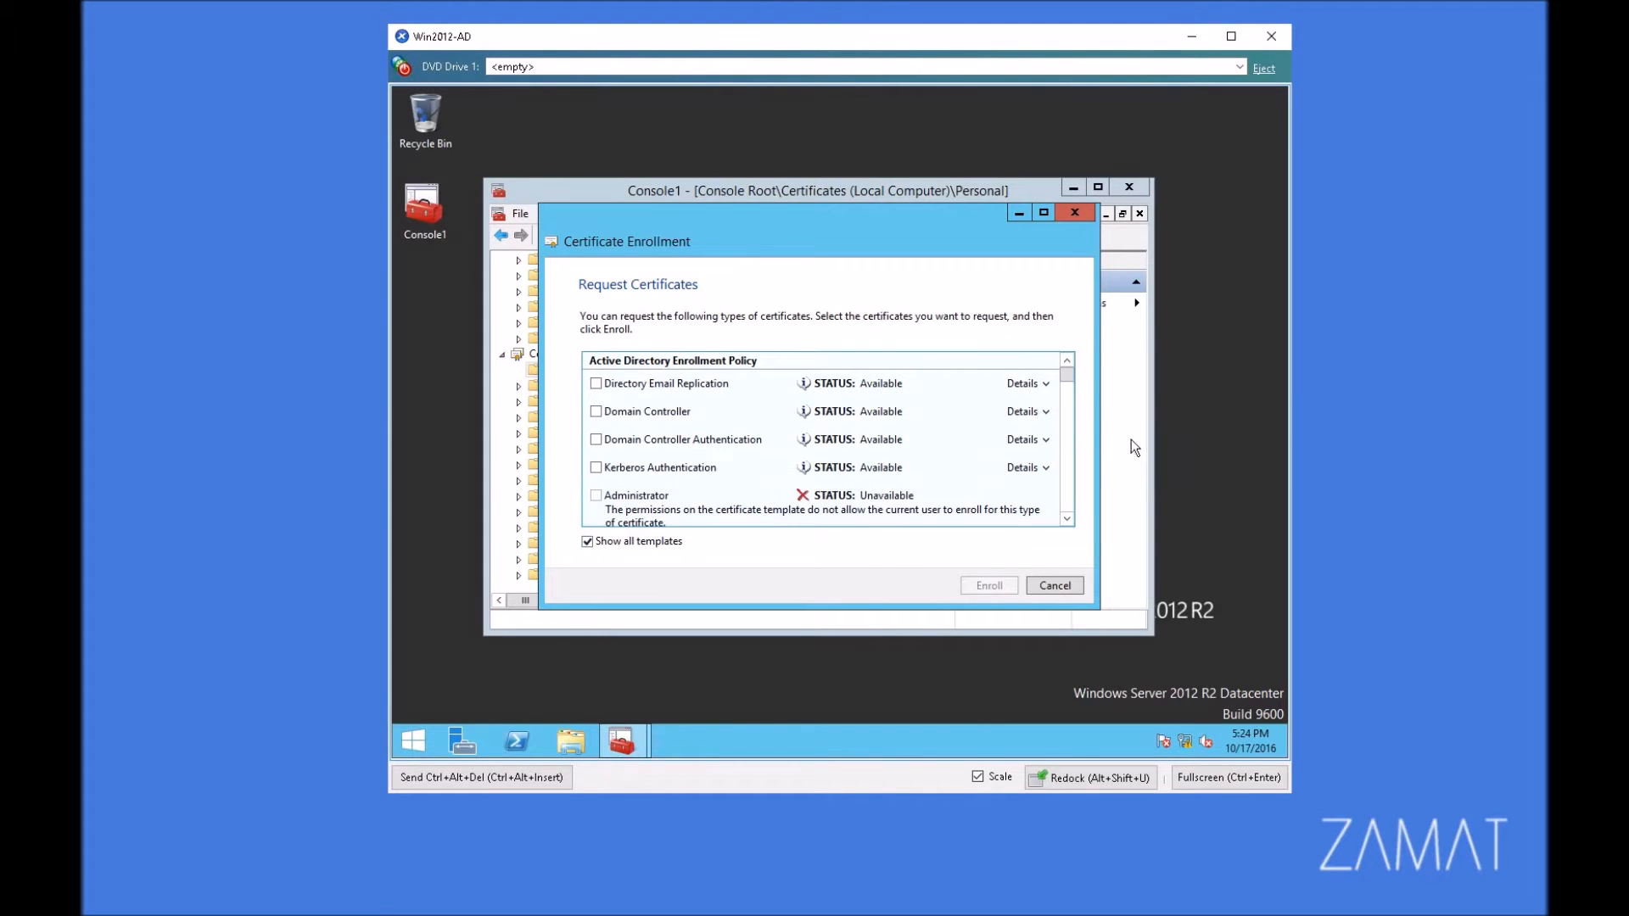
pyautogui.moveTo(1067, 375); pyautogui.dragTo(1071, 509)
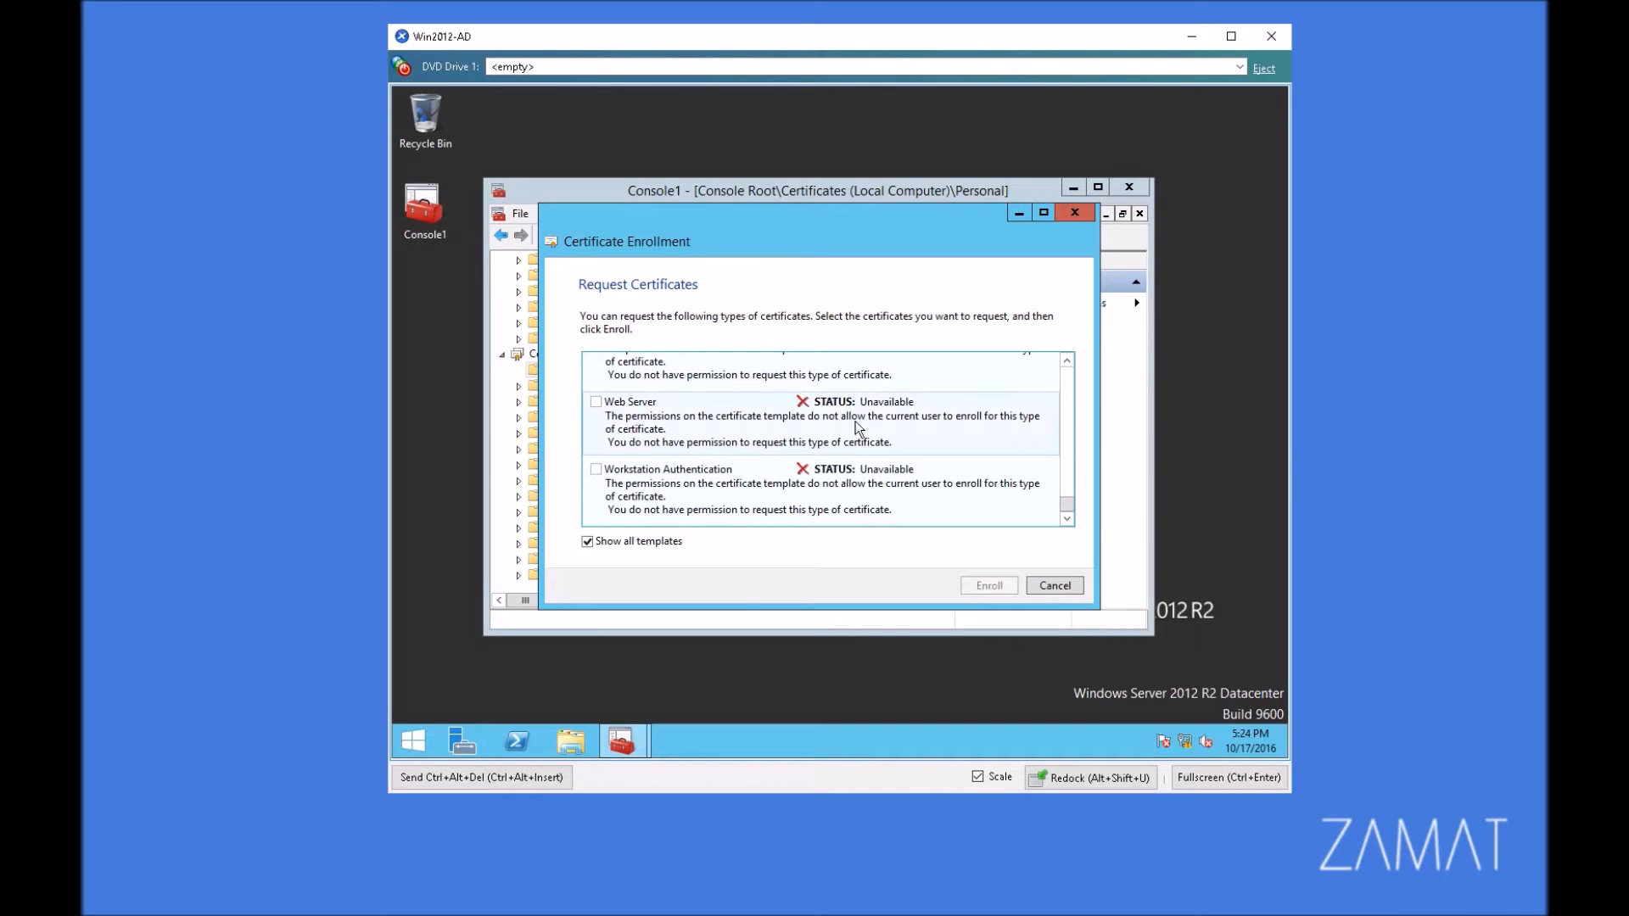
pyautogui.click(1054, 585)
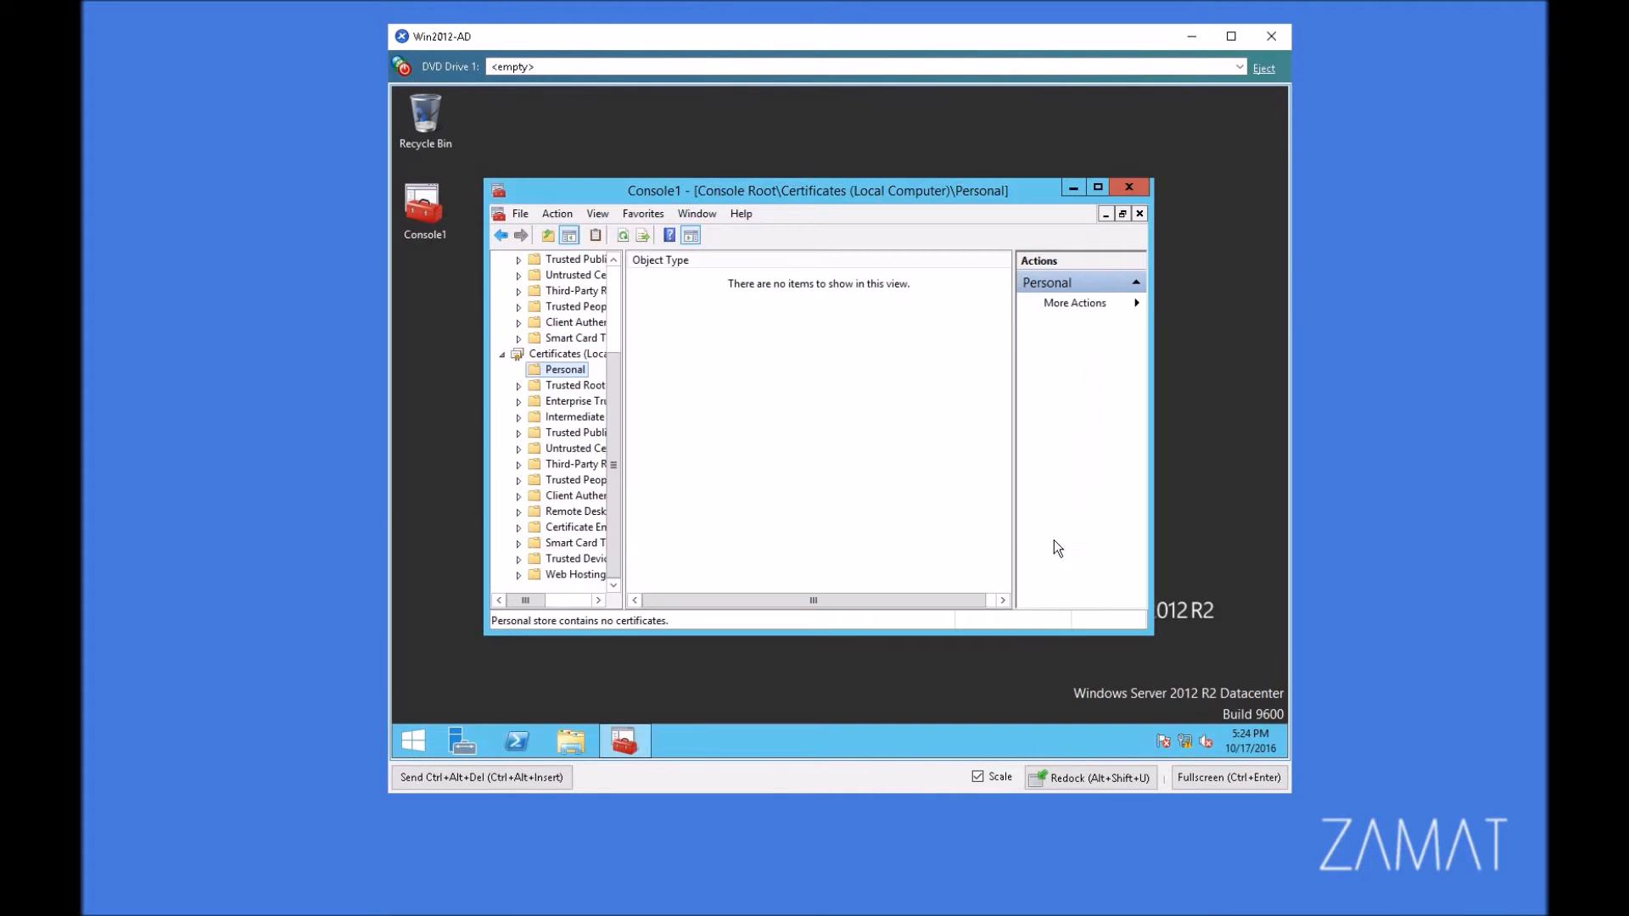
# Step: Minimize the certificates console, then open Certification Authority from Server Manager and expand test-AD01-CA
pyautogui.moveTo(719, 197); pyautogui.dragTo(795, 161)
pyautogui.click(1148, 151)
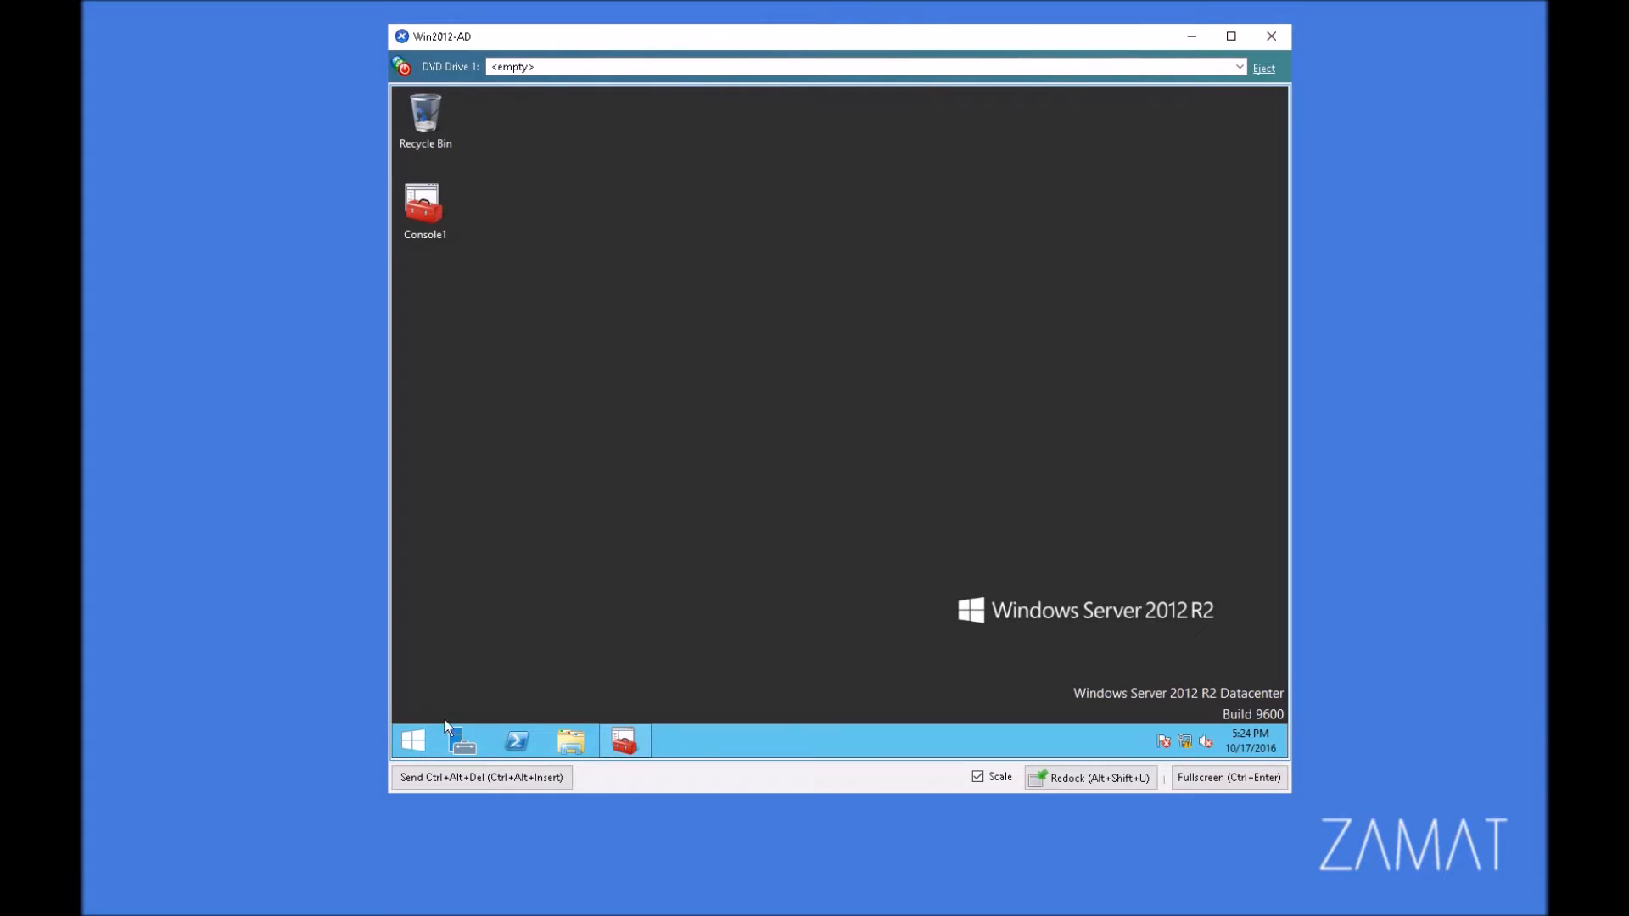
pyautogui.click(464, 735)
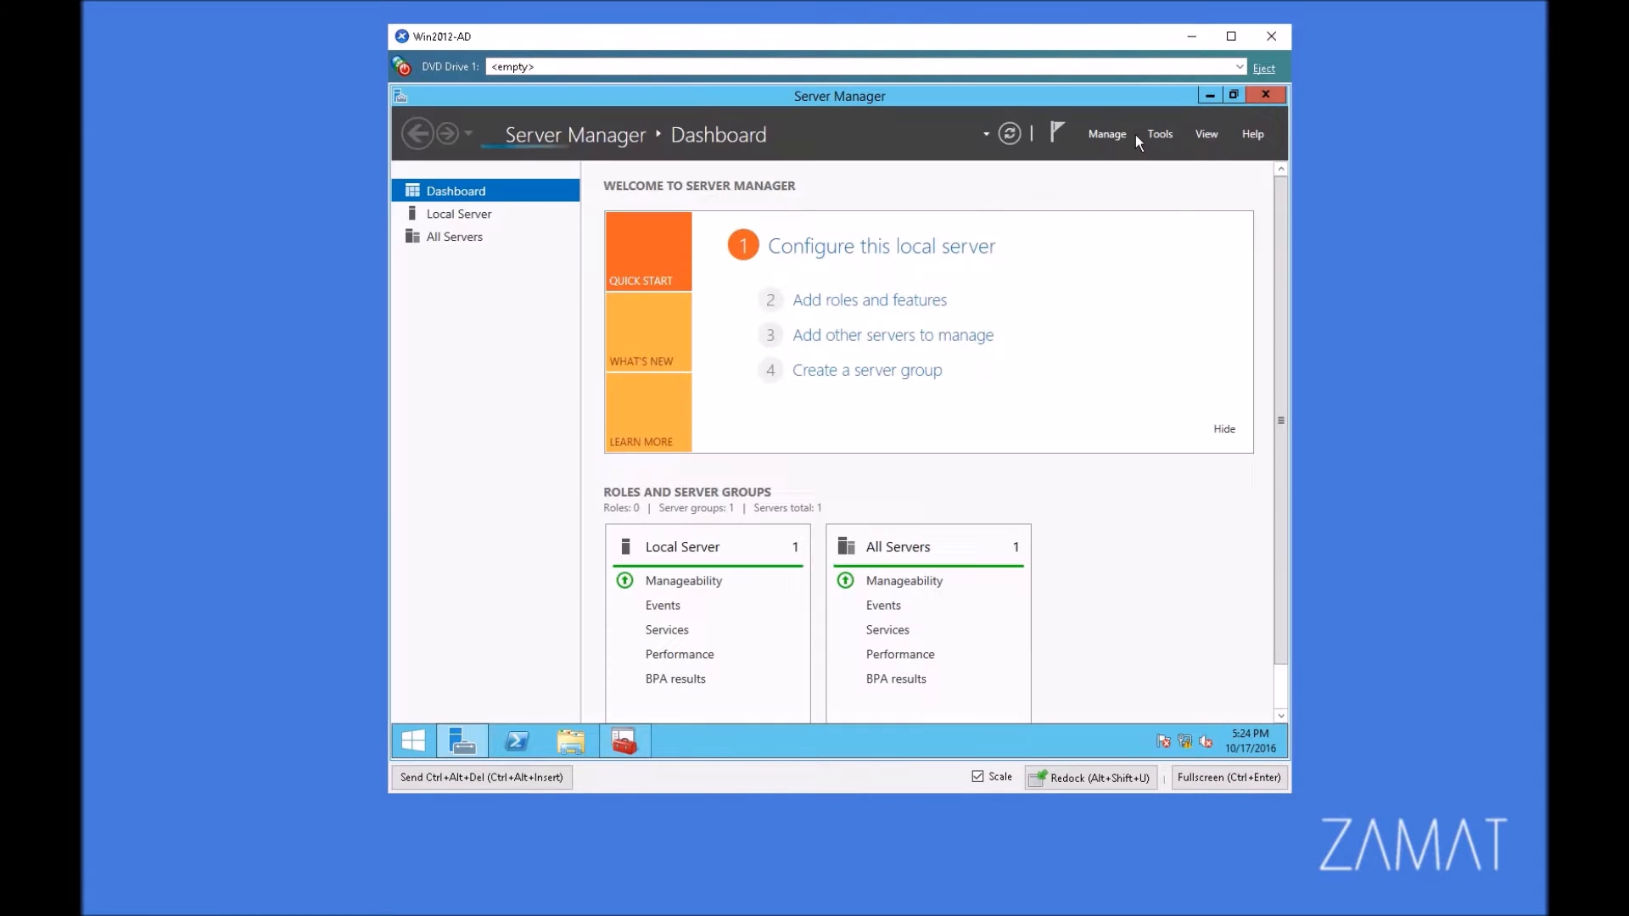
pyautogui.click(1160, 139)
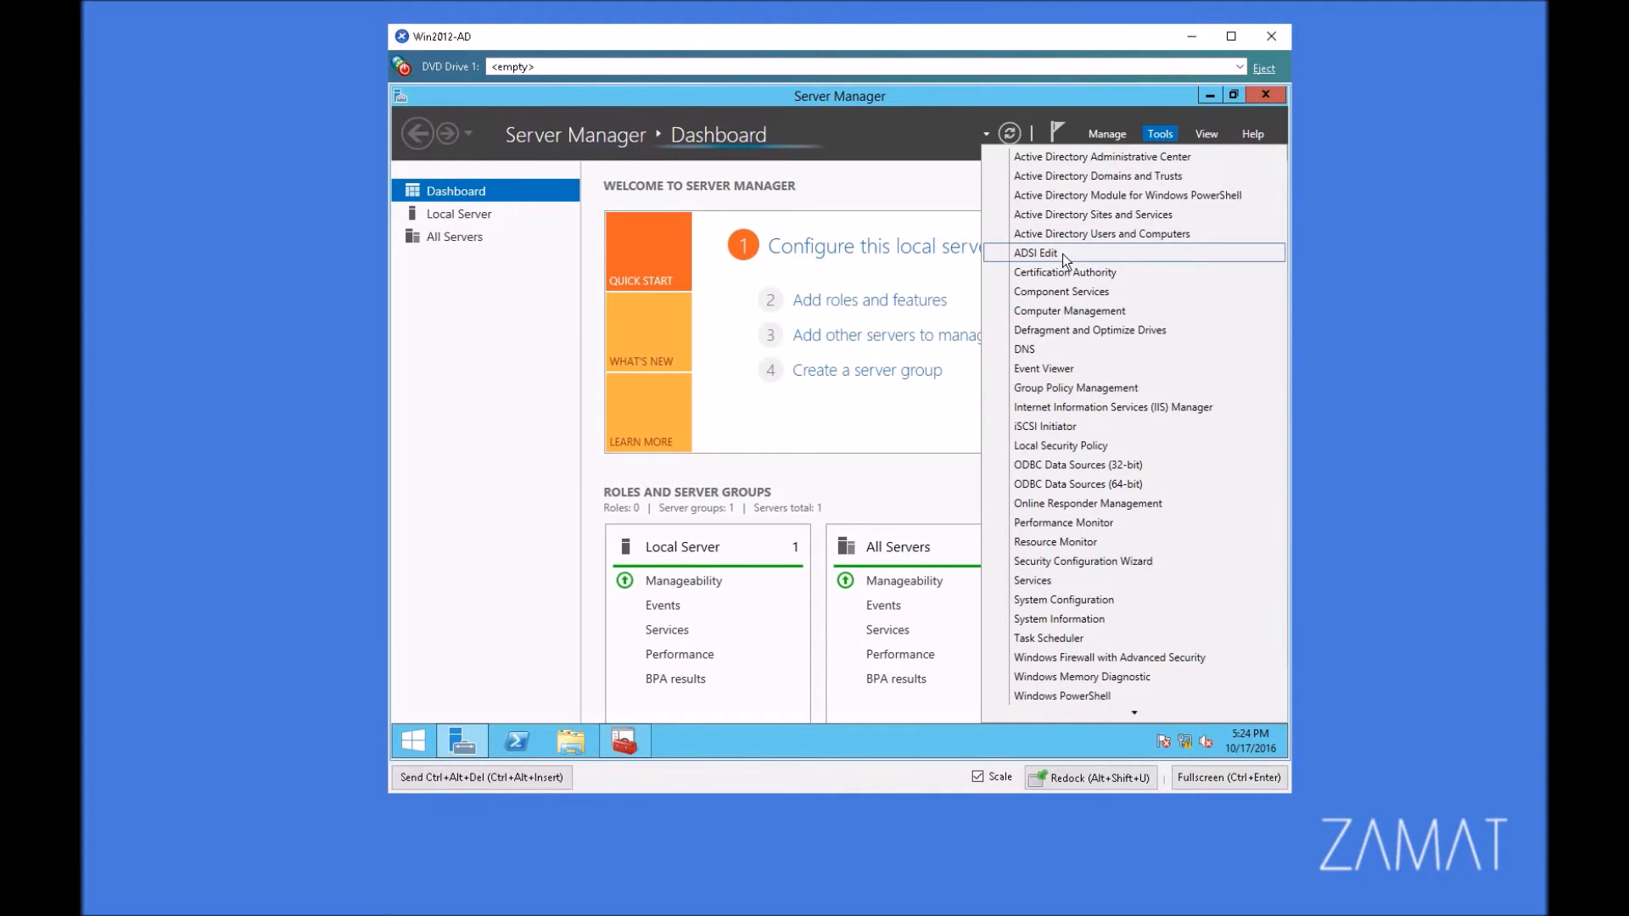
pyautogui.click(1165, 272)
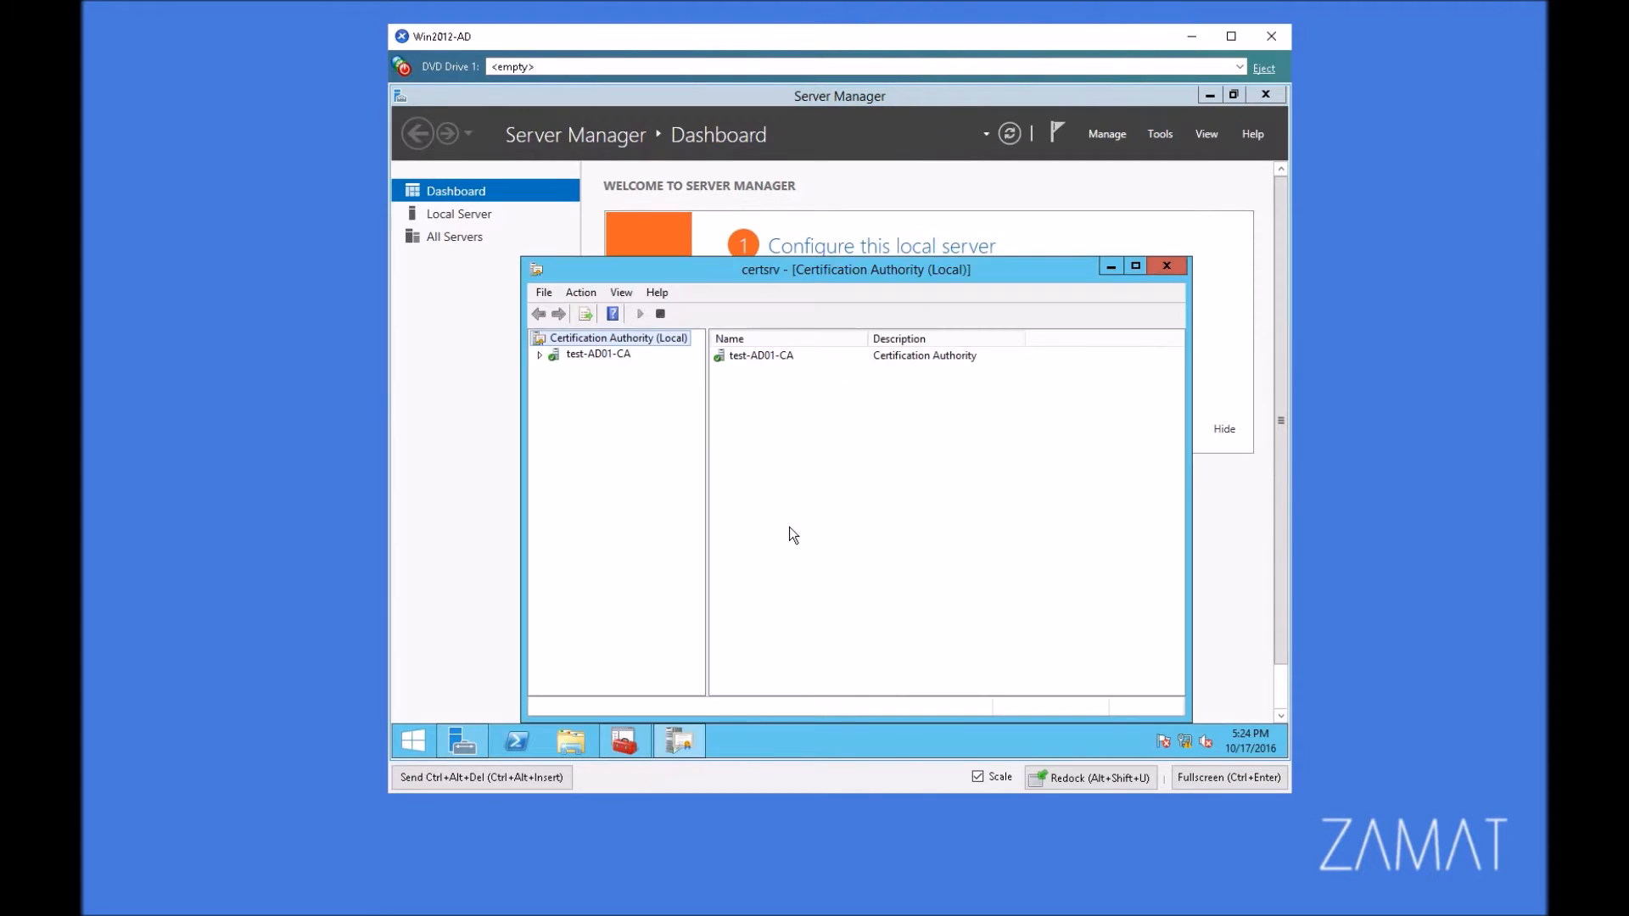
pyautogui.click(541, 356)
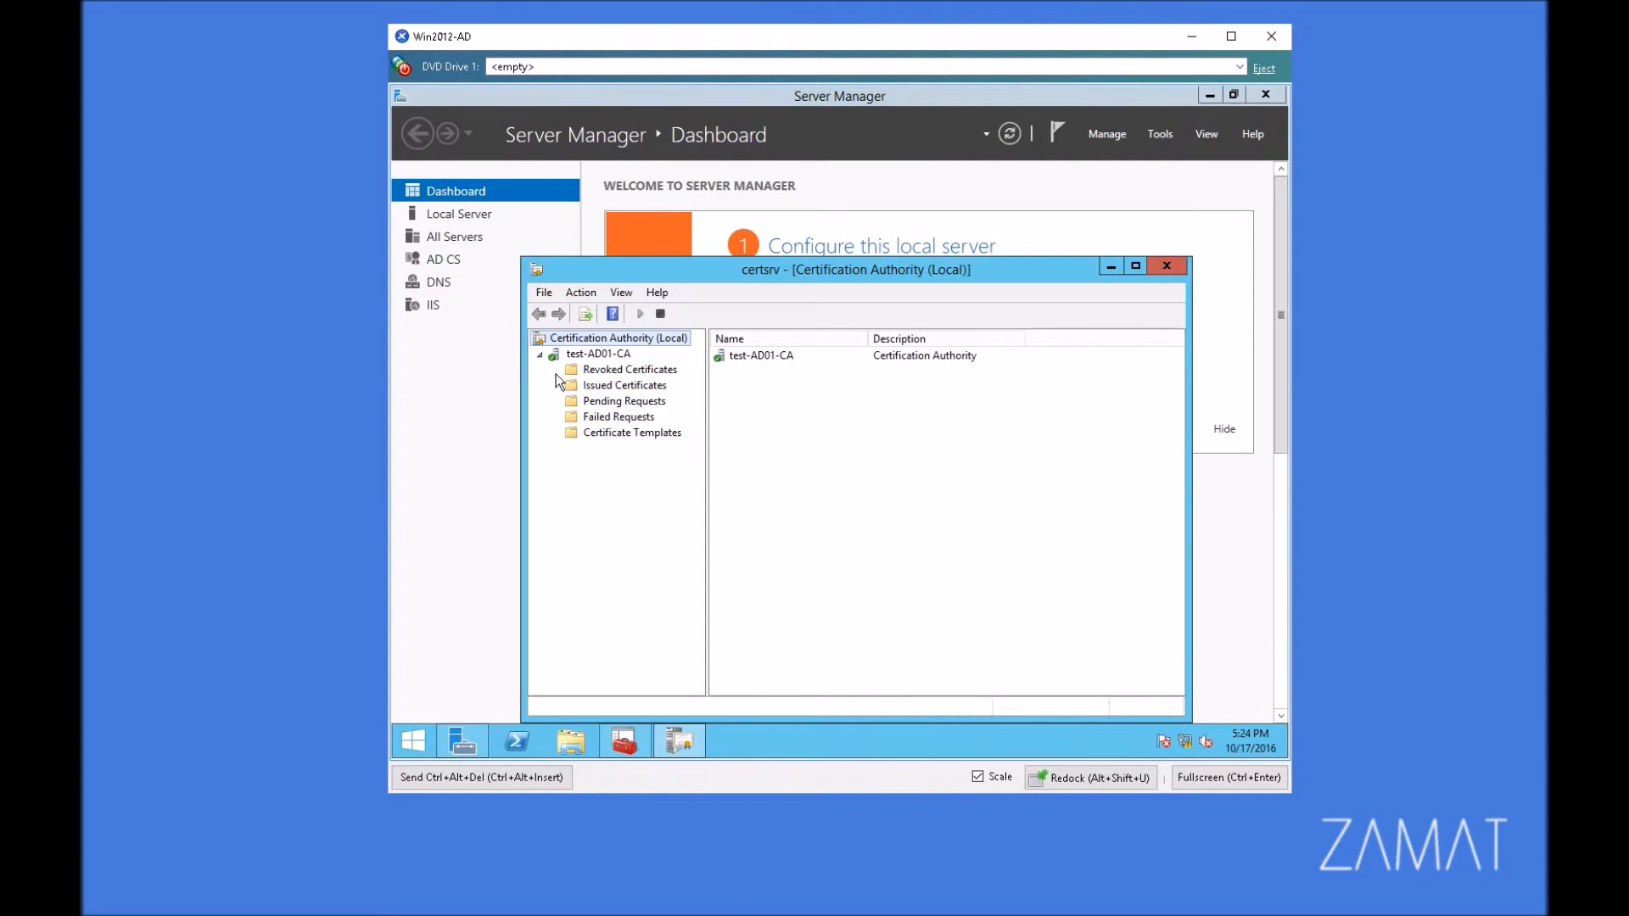
# Step: Open the Certificate Templates management console from the CA's templates and show the Web Server template's security permissions
pyautogui.click(614, 434)
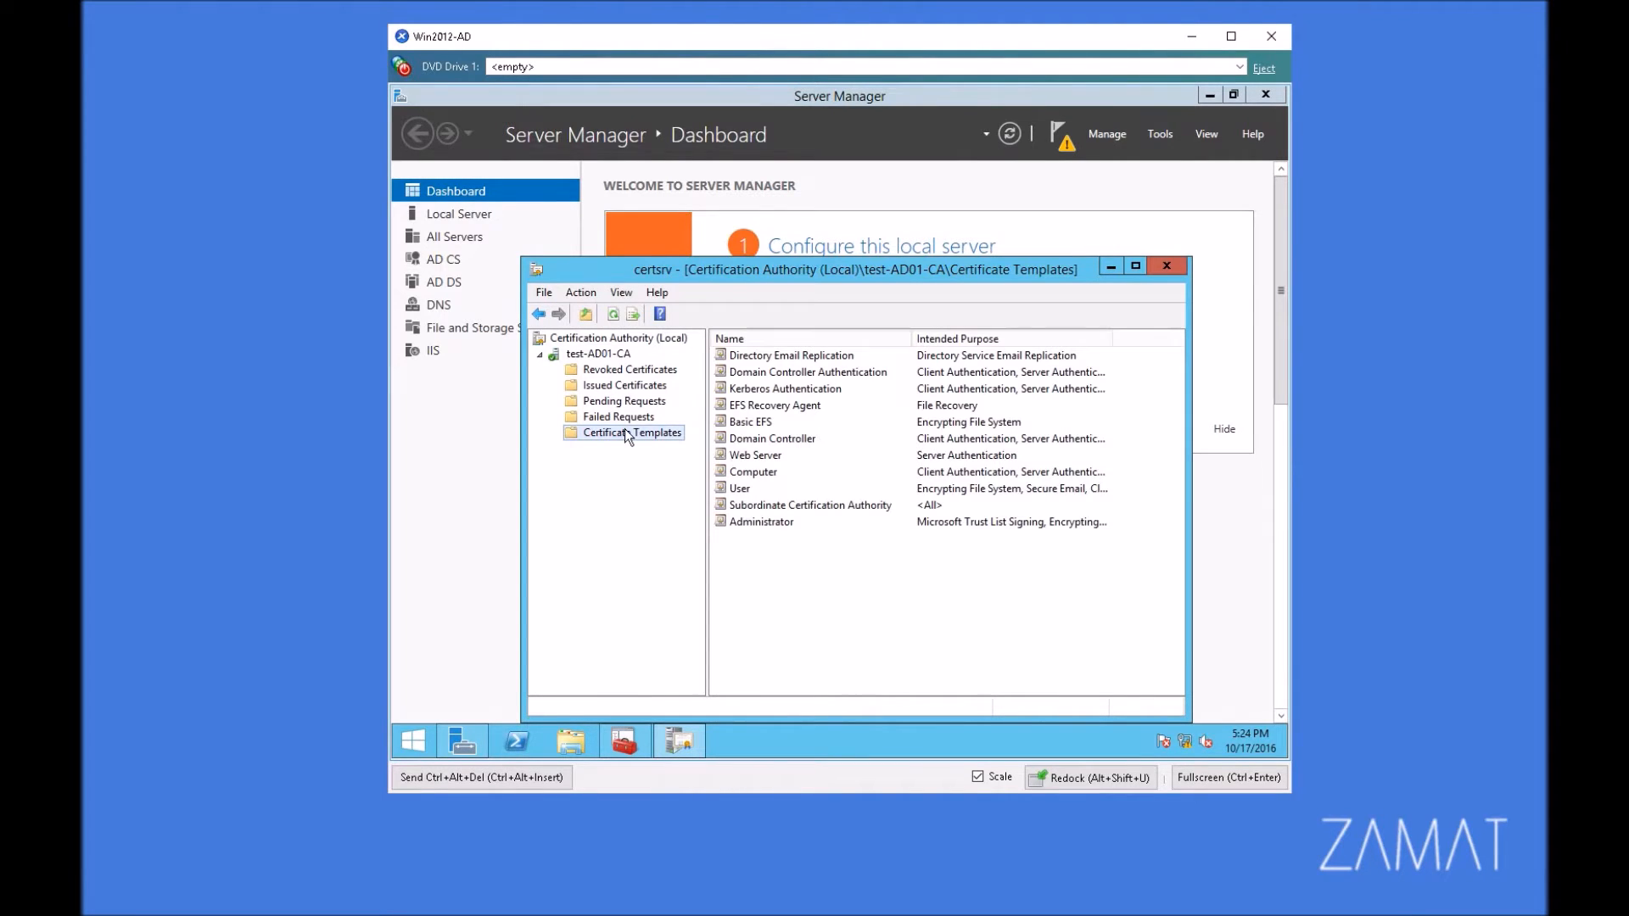
pyautogui.rightClick(619, 436)
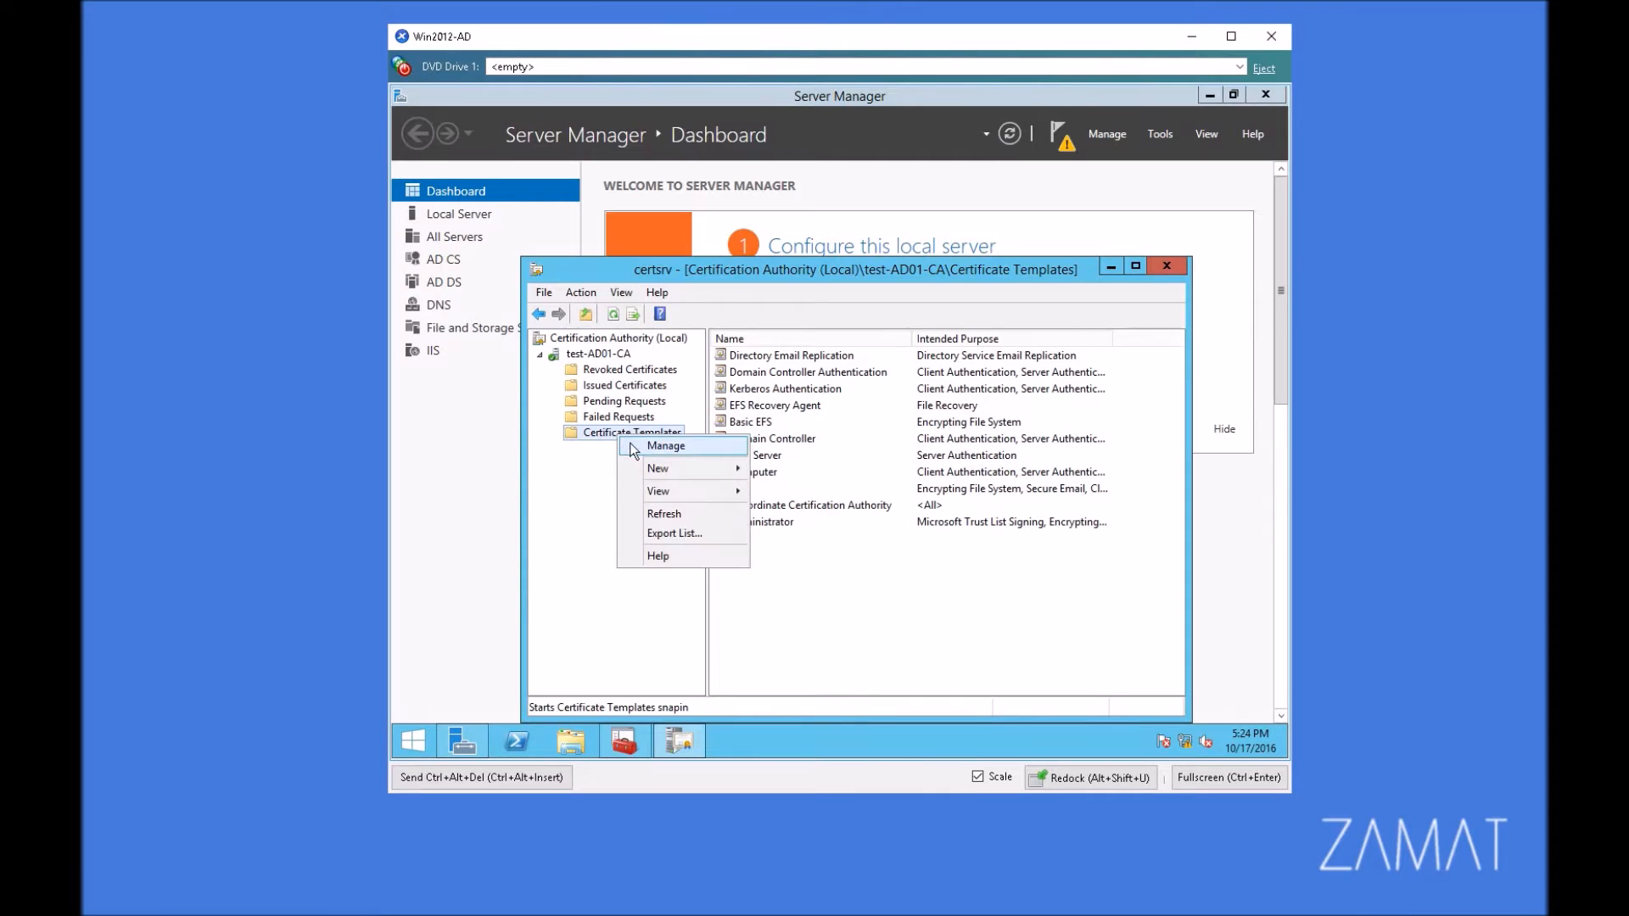
pyautogui.click(666, 446)
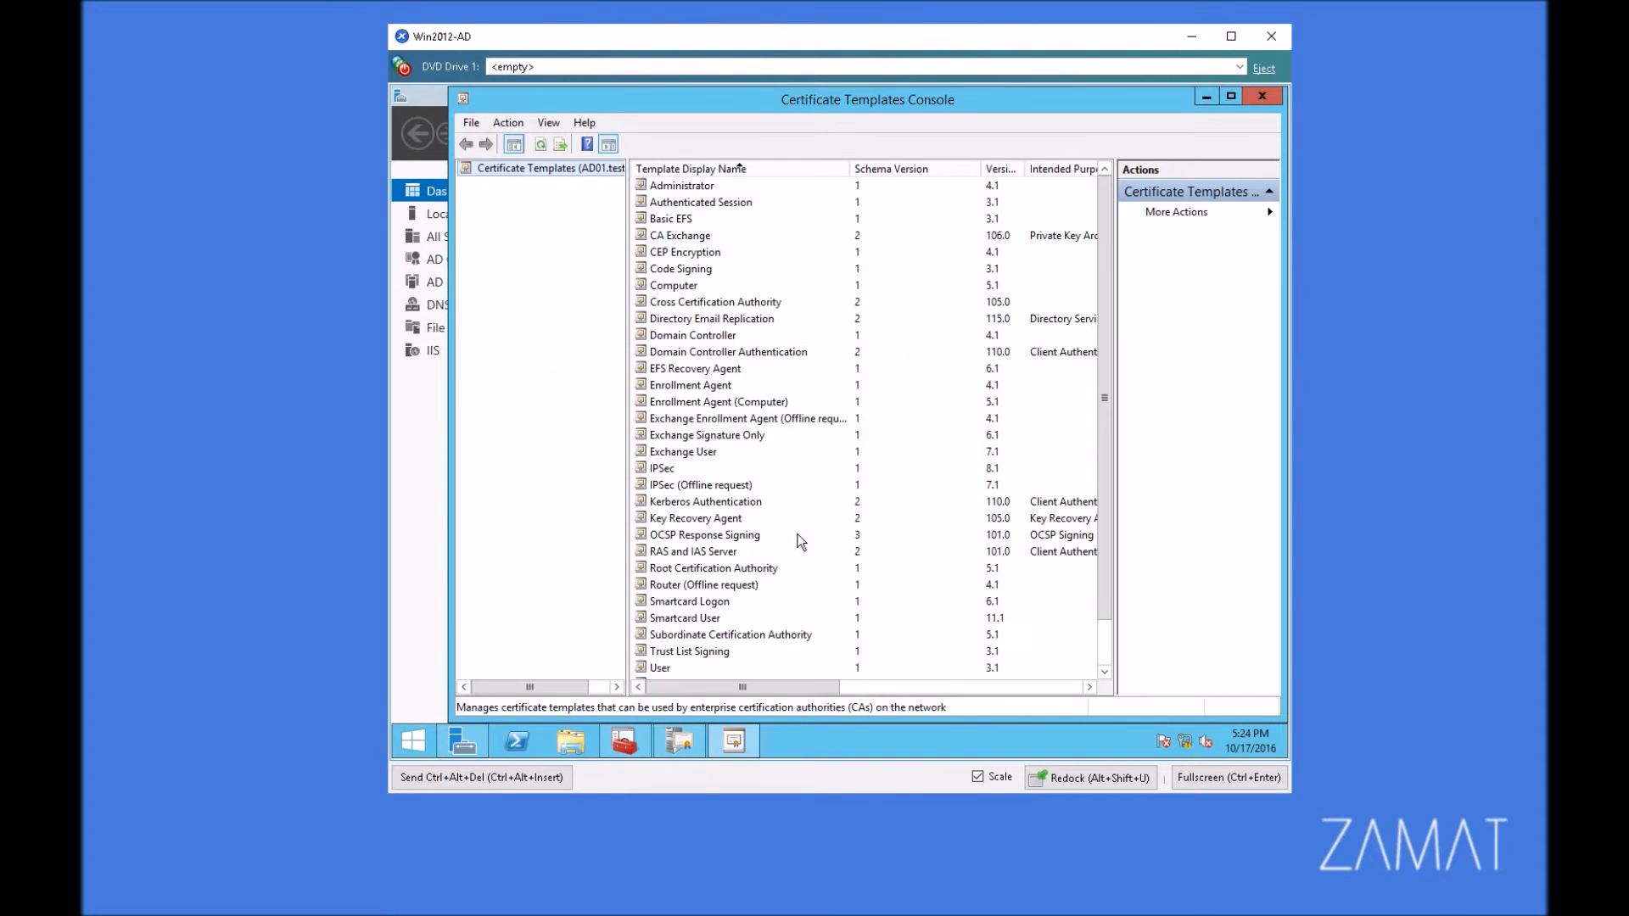
pyautogui.moveTo(1106, 231); pyautogui.dragTo(1105, 307)
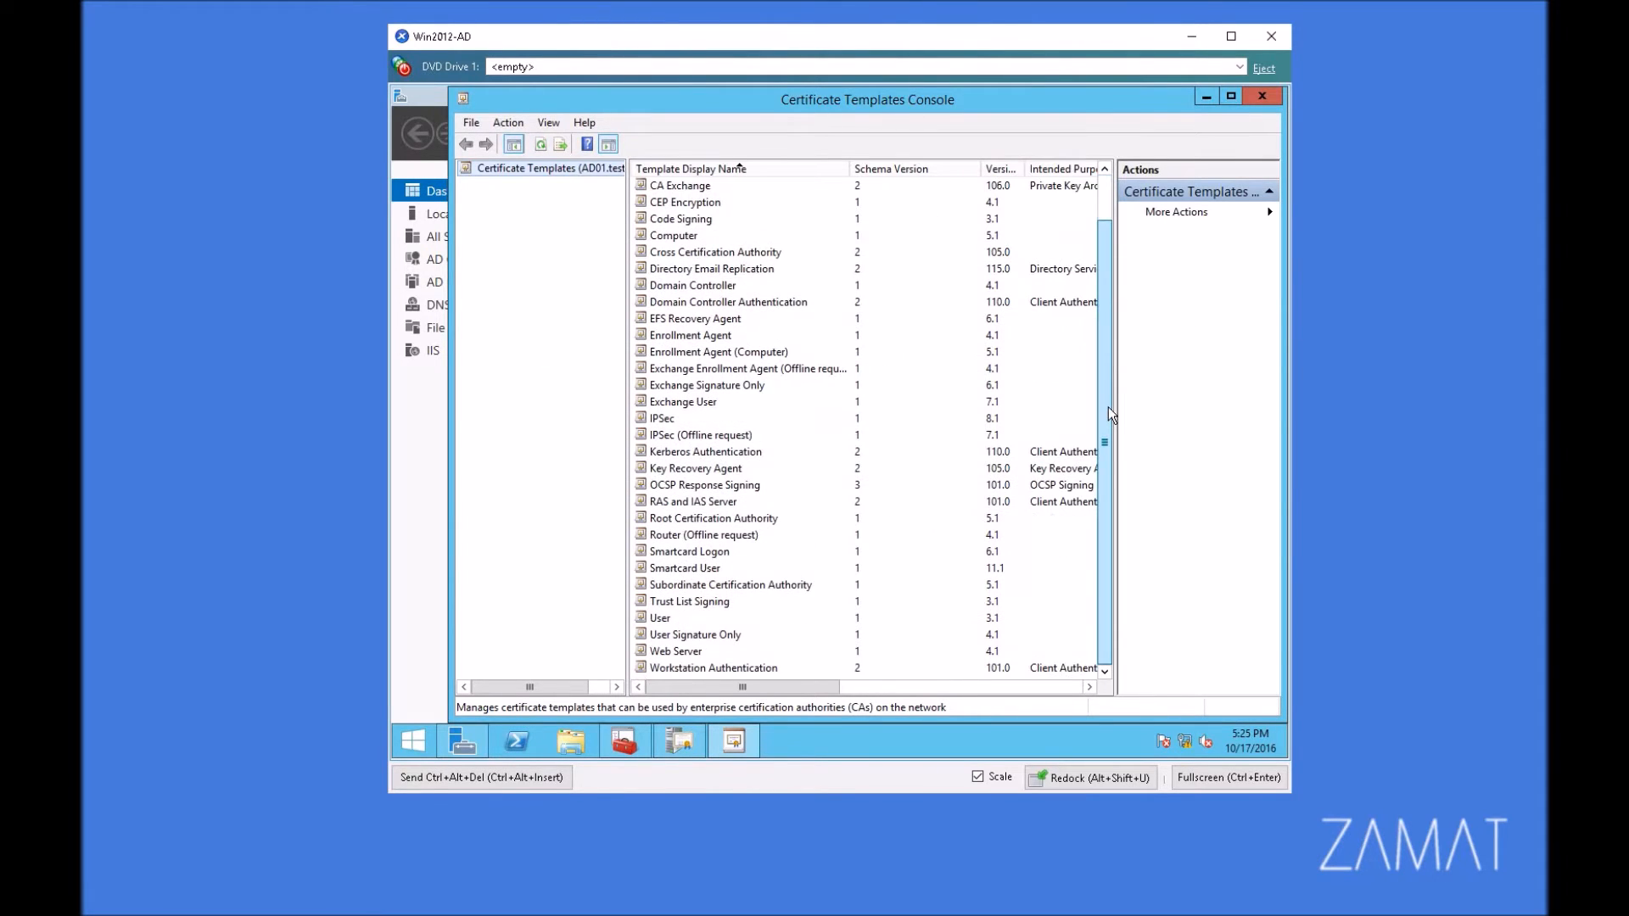
pyautogui.rightClick(676, 651)
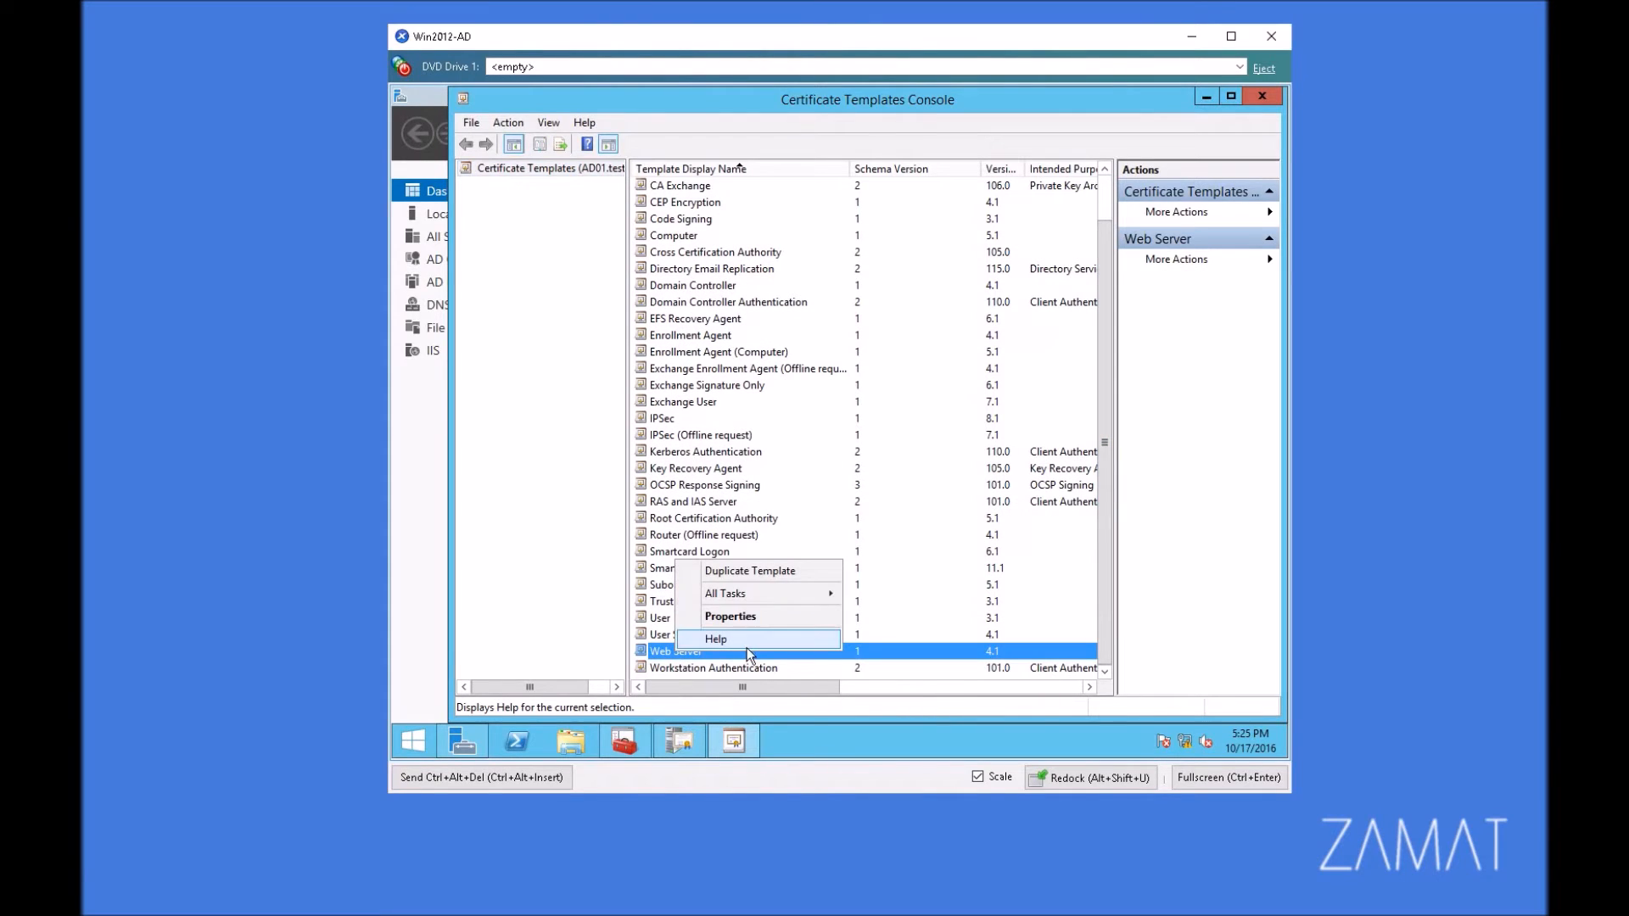
pyautogui.click(739, 617)
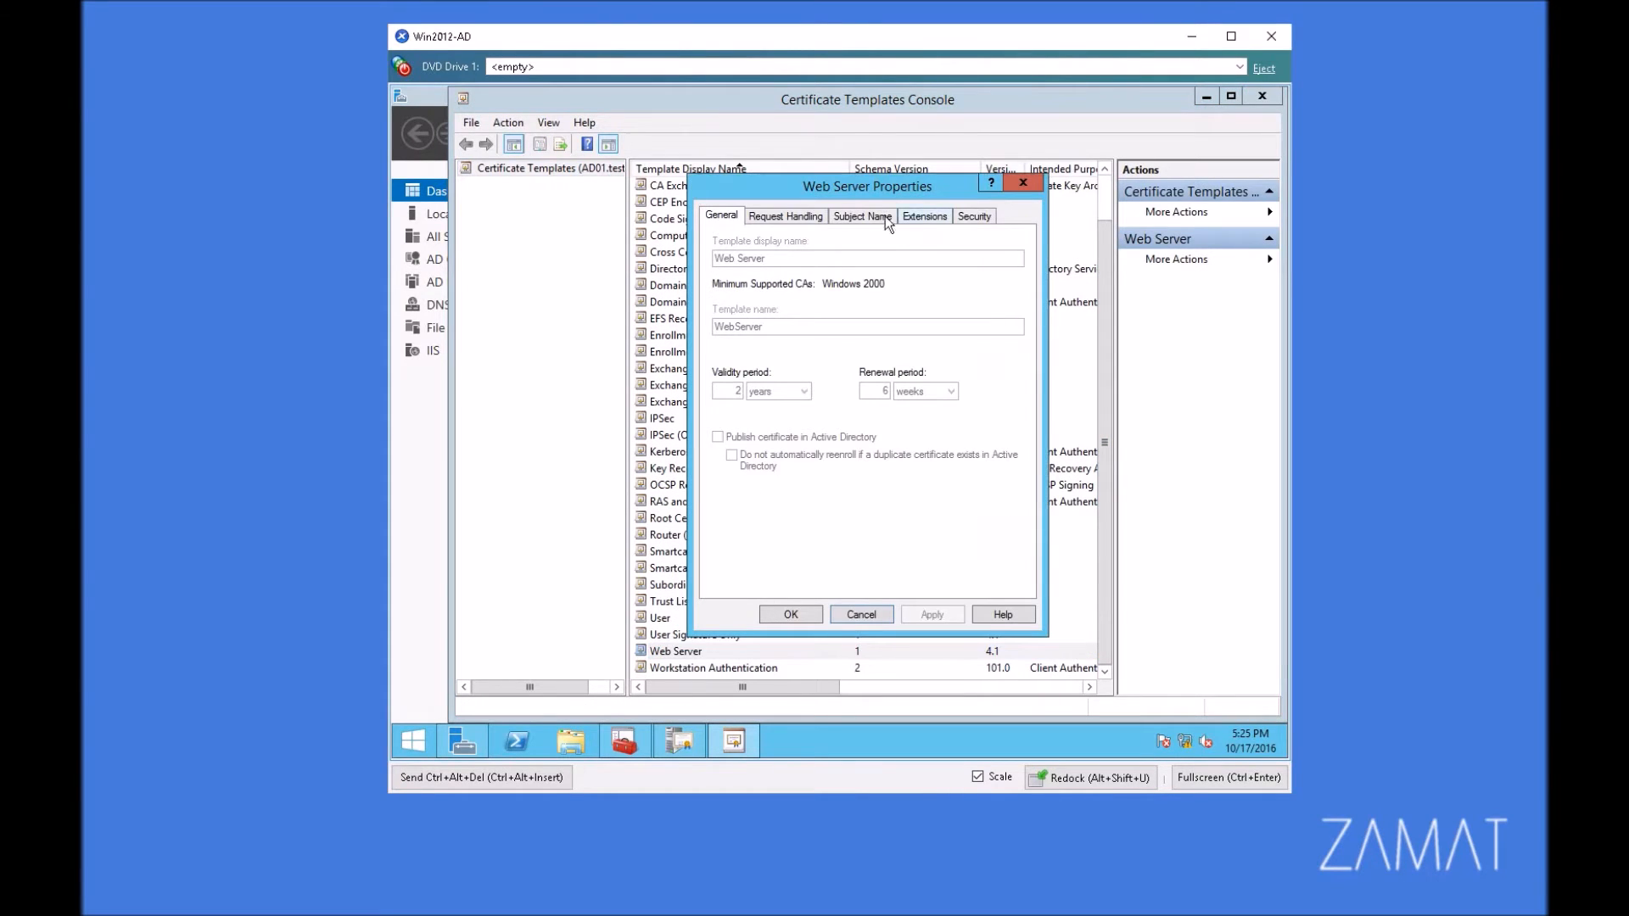
pyautogui.click(971, 216)
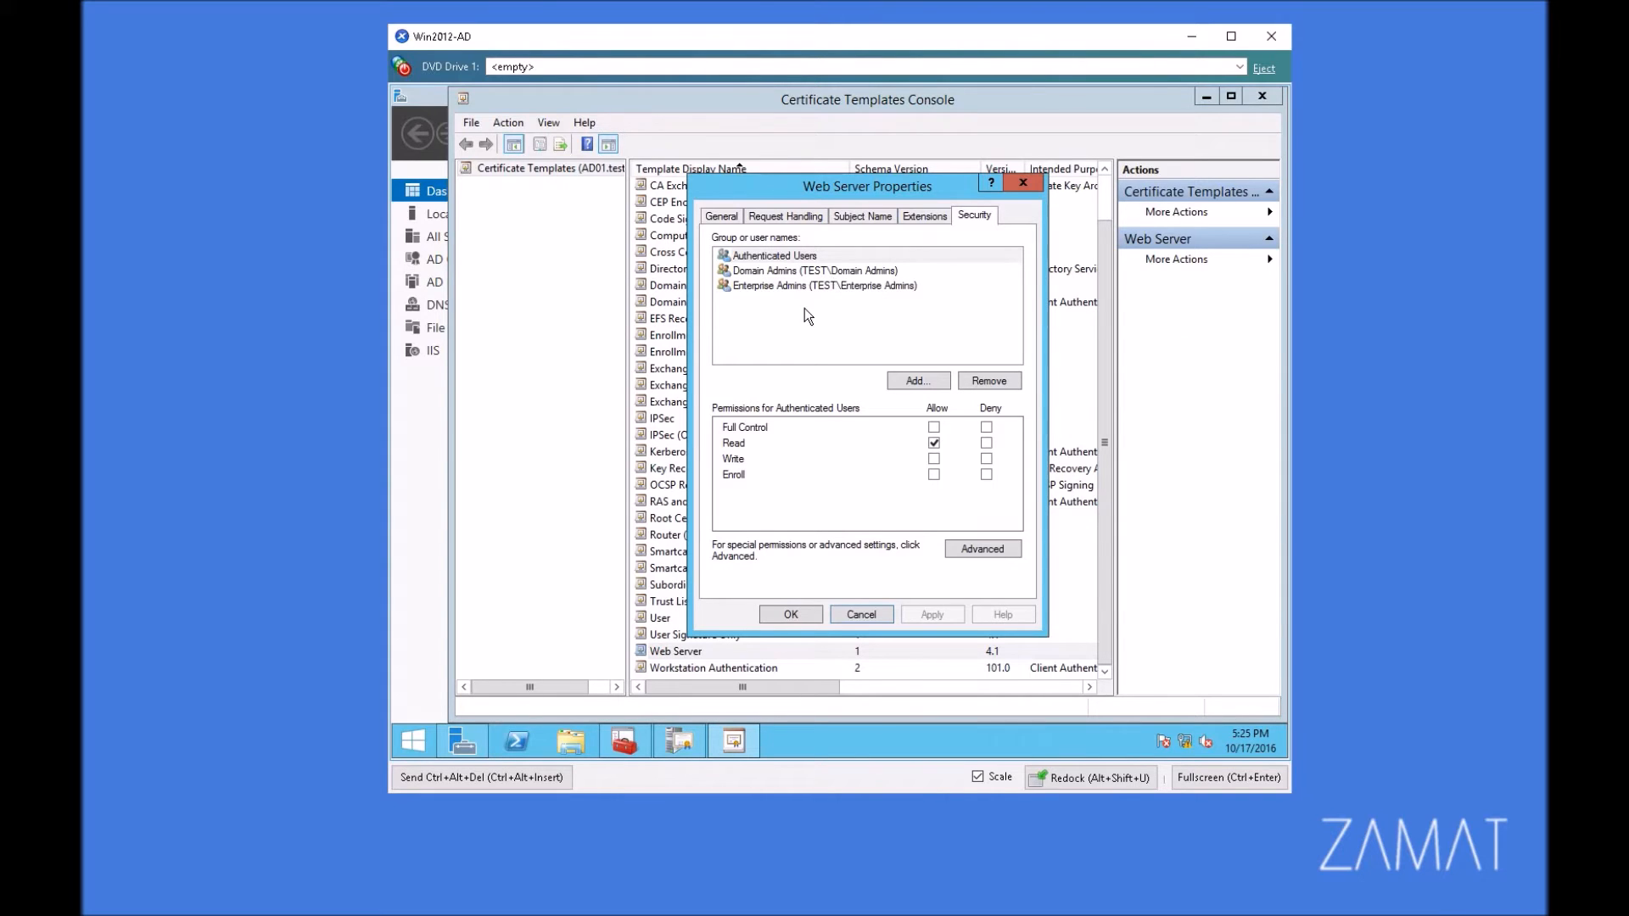
# Step: Start an advanced search for a new permission entry on the Web Server template and include Computers in the object types
pyautogui.click(931, 380)
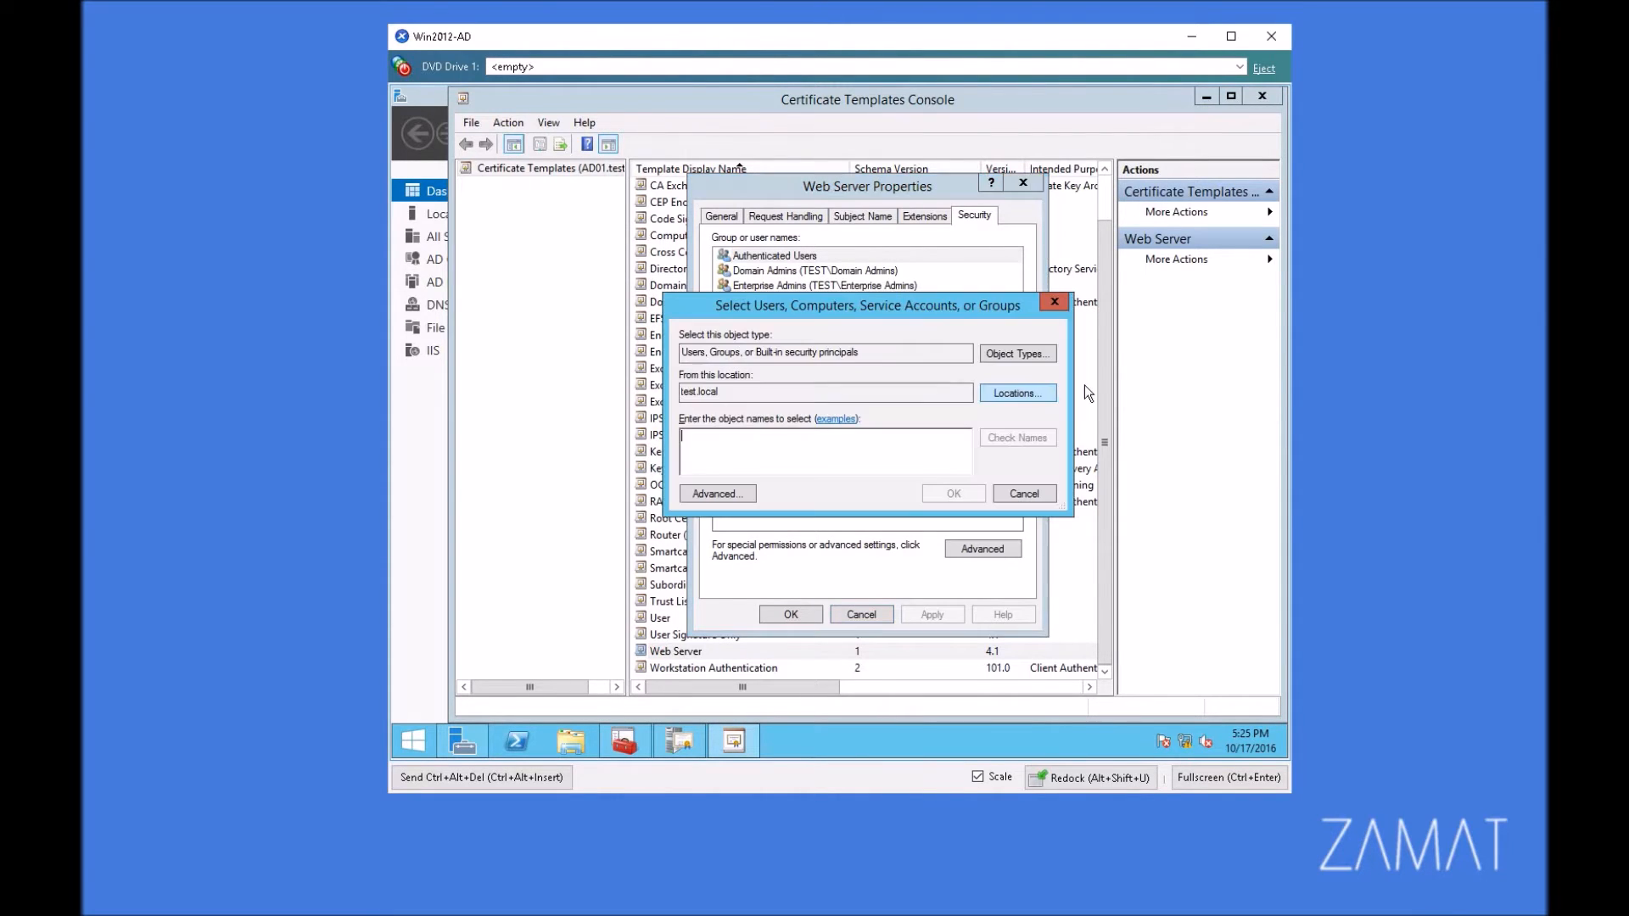
pyautogui.click(715, 494)
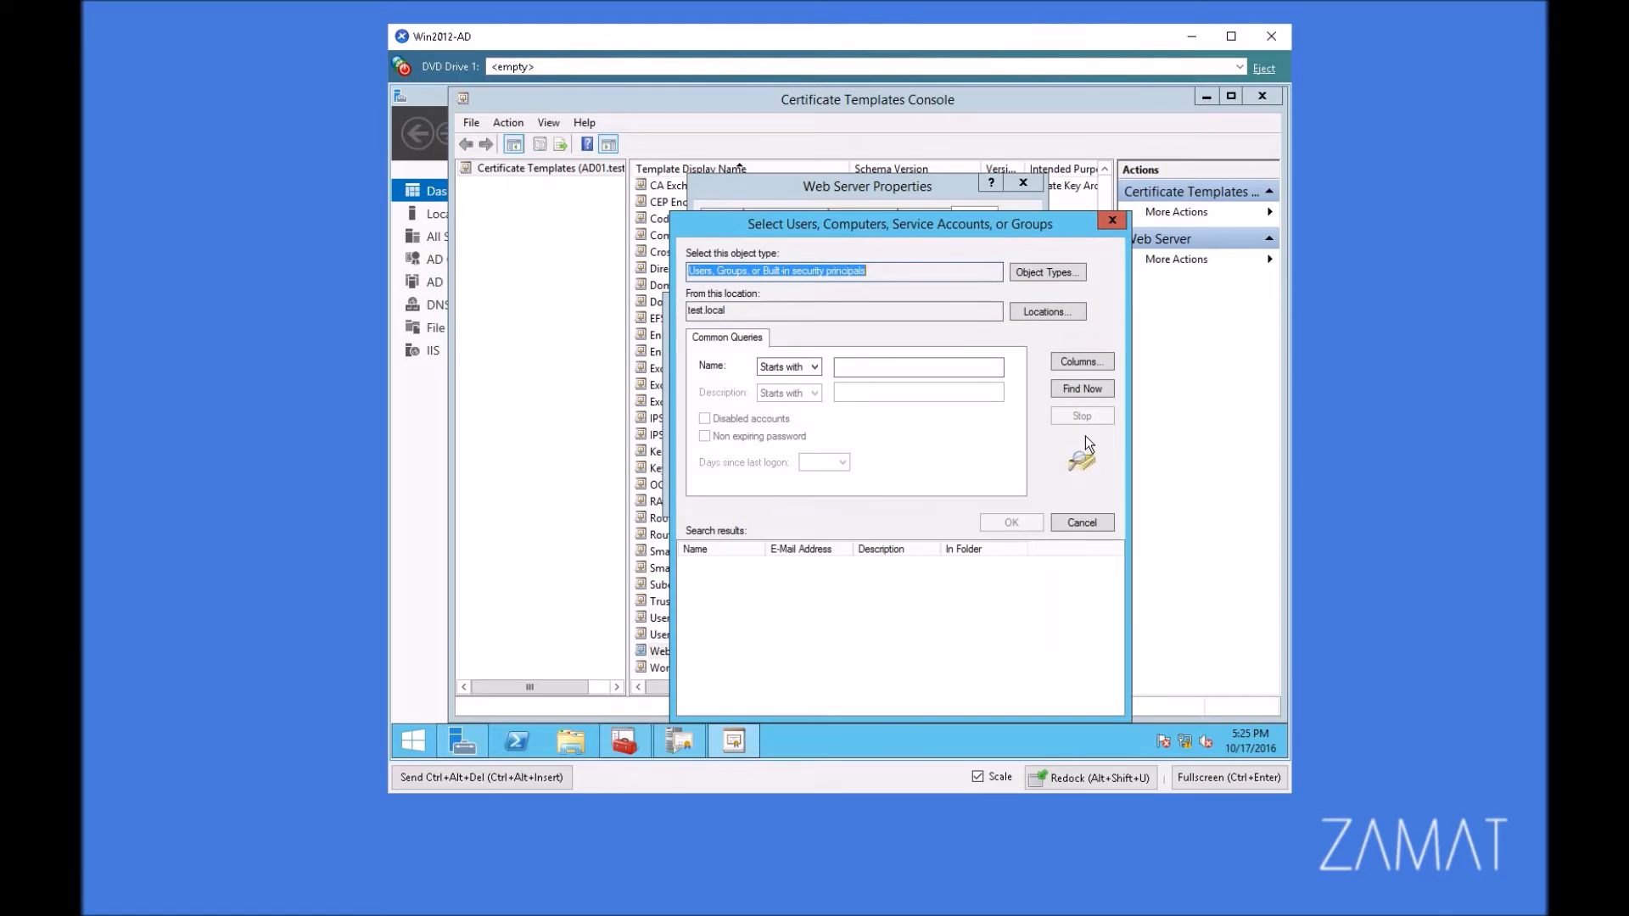
pyautogui.click(1047, 313)
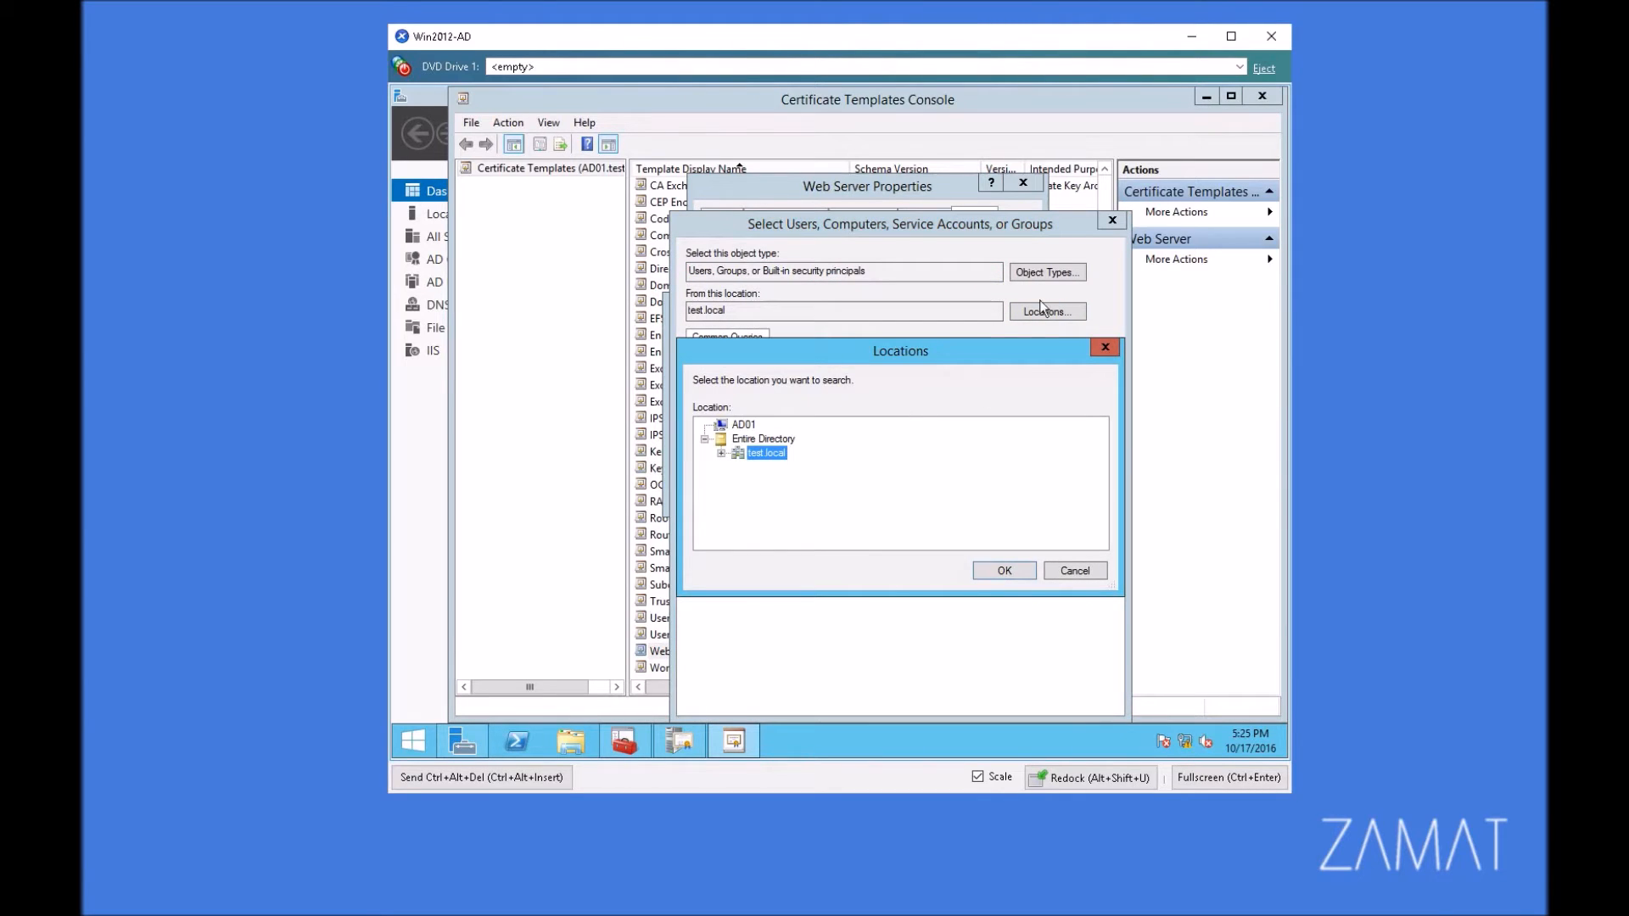
pyautogui.press('Escape')
pyautogui.click(1070, 273)
pyautogui.click(703, 456)
pyautogui.click(1004, 571)
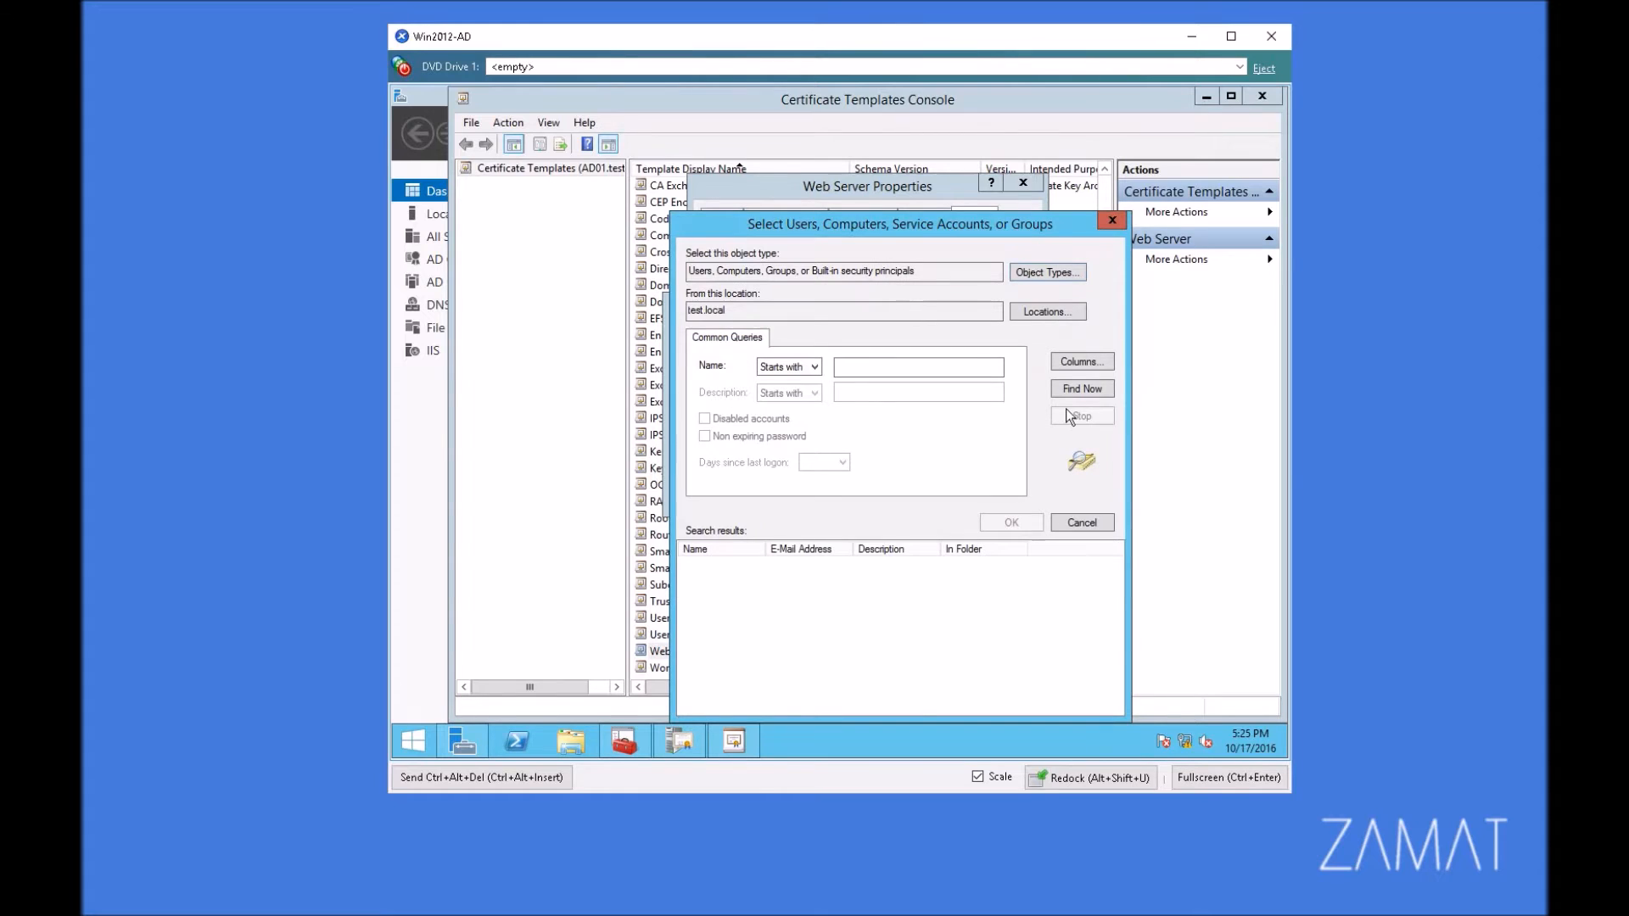
# Step: Find the AD01 computer in test.local and add it to the Web Server template's permission list
pyautogui.click(1072, 390)
pyautogui.click(702, 594)
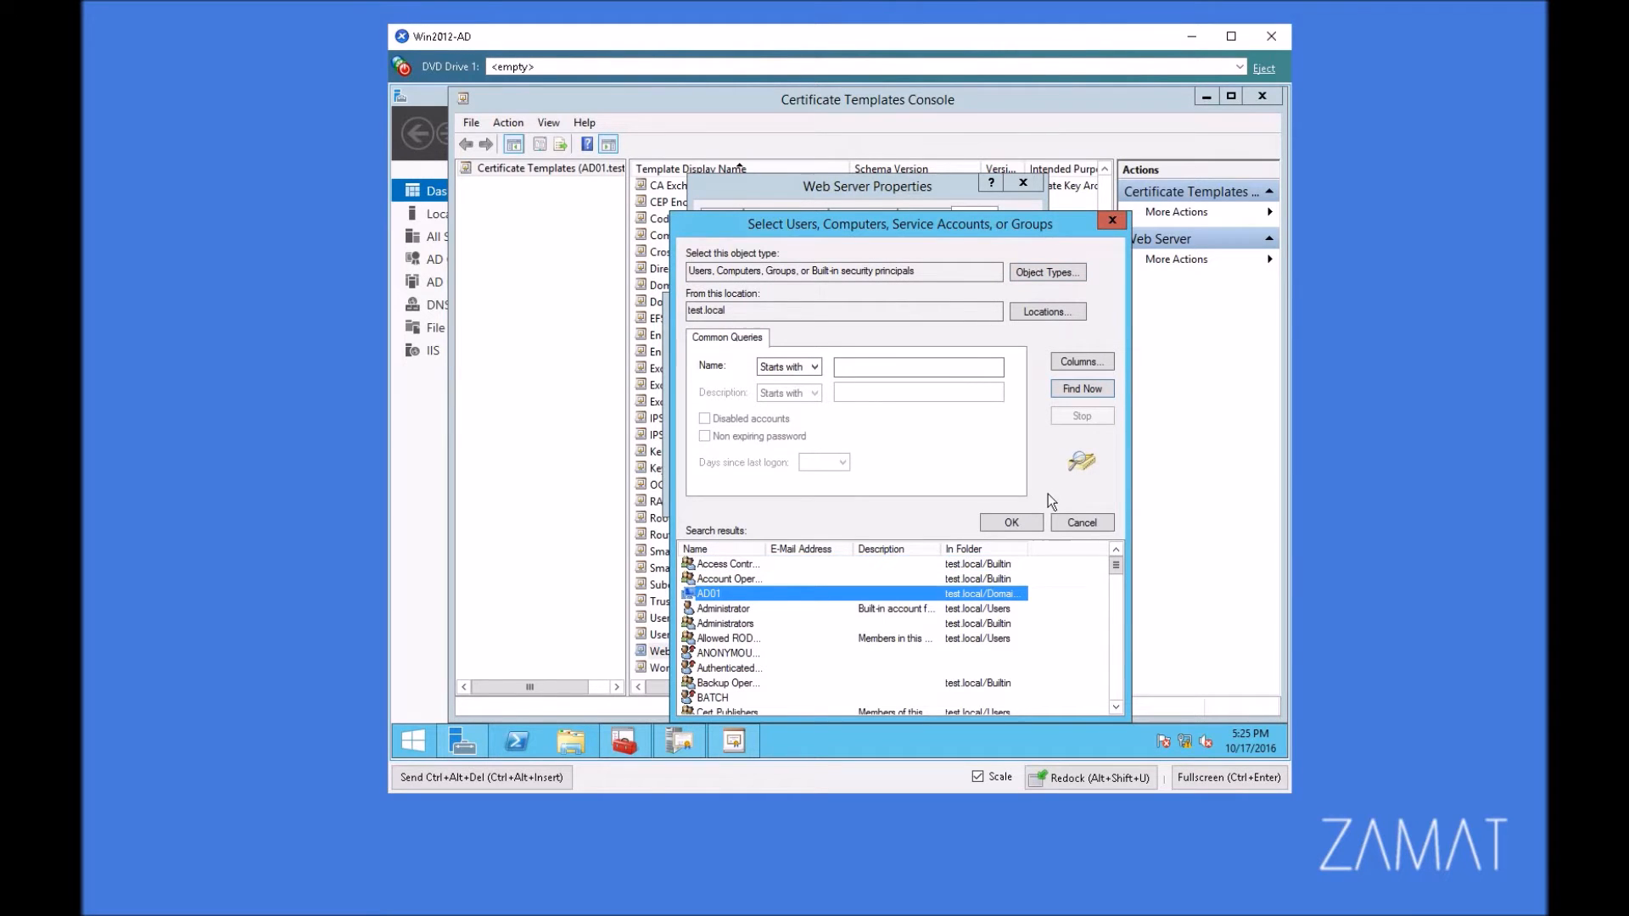
pyautogui.moveTo(965, 229); pyautogui.dragTo(928, 118)
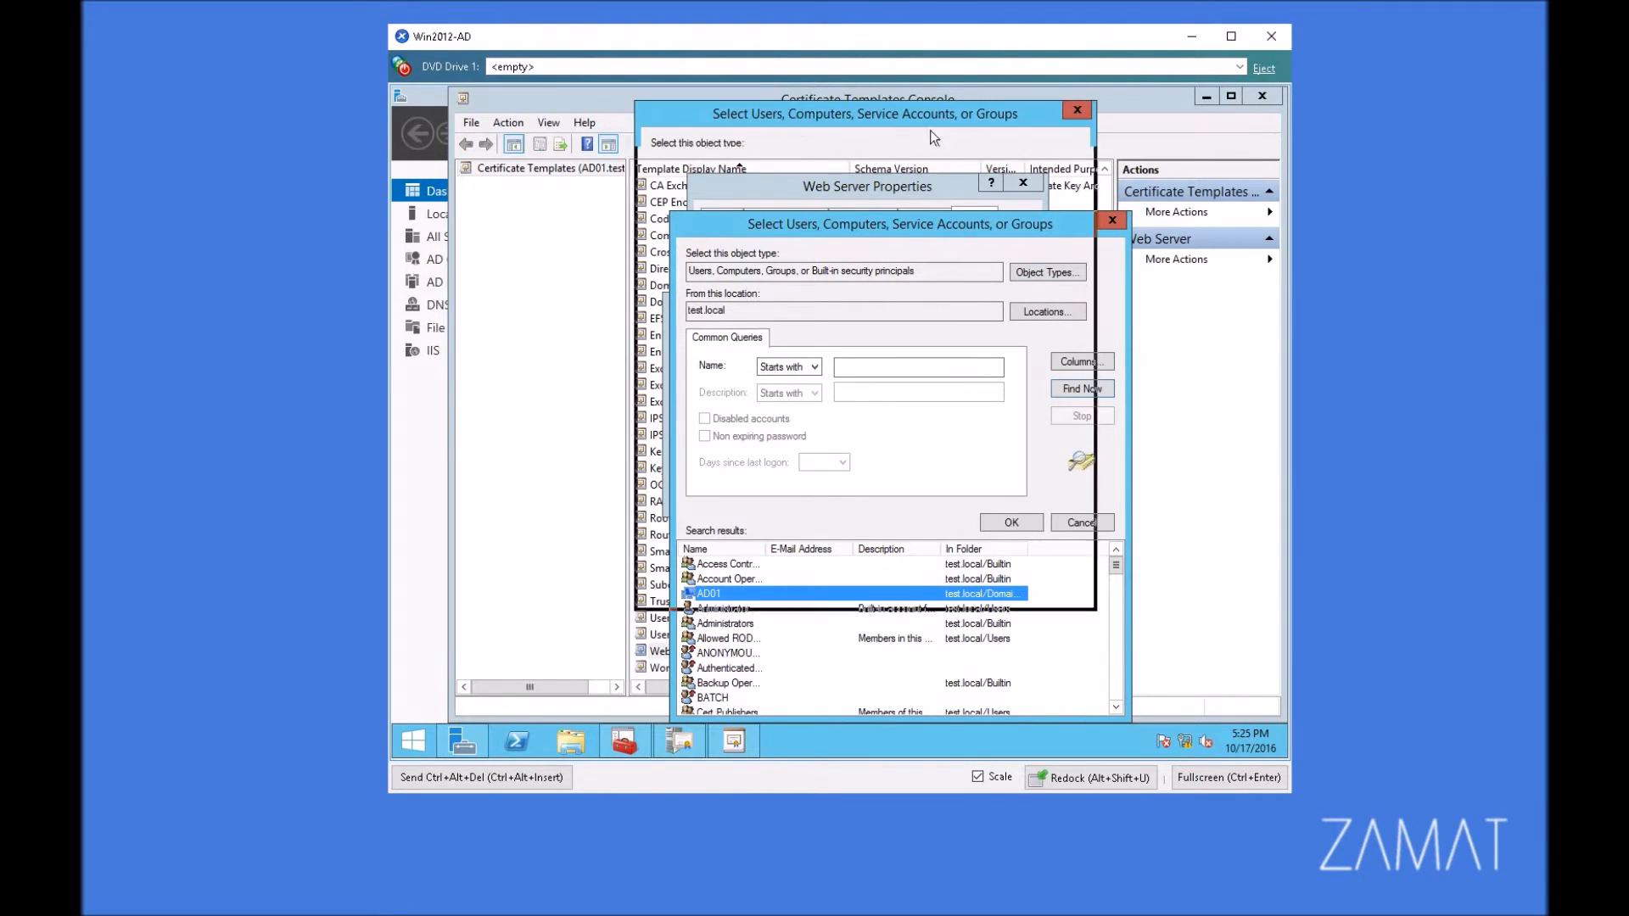
pyautogui.click(976, 411)
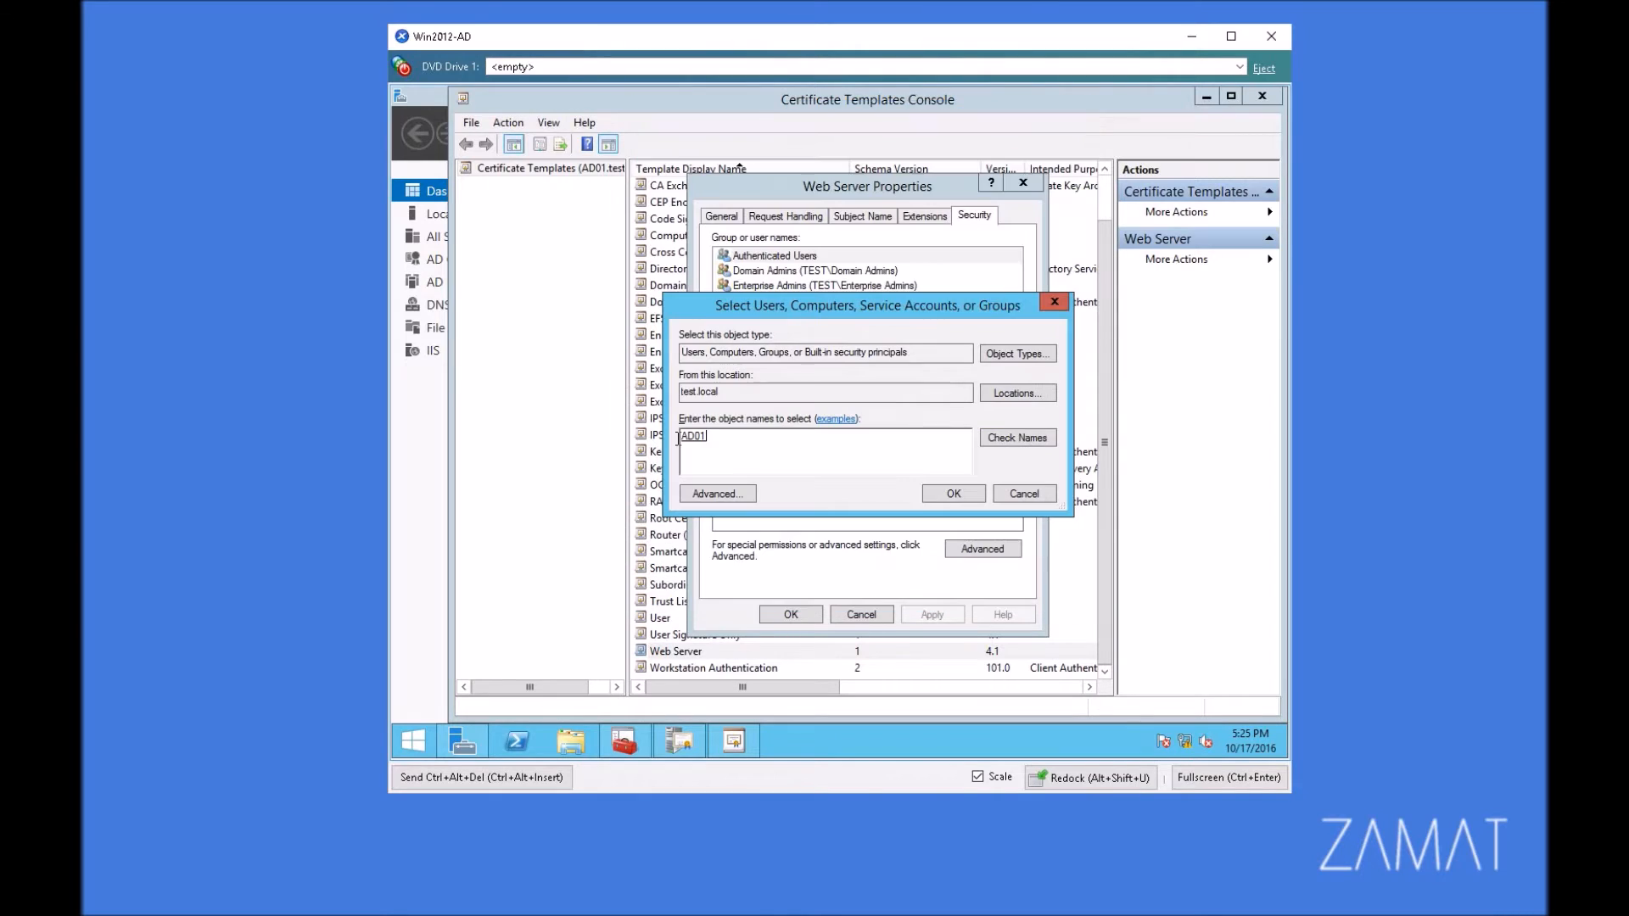
pyautogui.click(953, 490)
# Step: Allow AD01 the Enroll permission on the Web Server template, apply it, and close the Certificate Templates Console
pyautogui.click(934, 475)
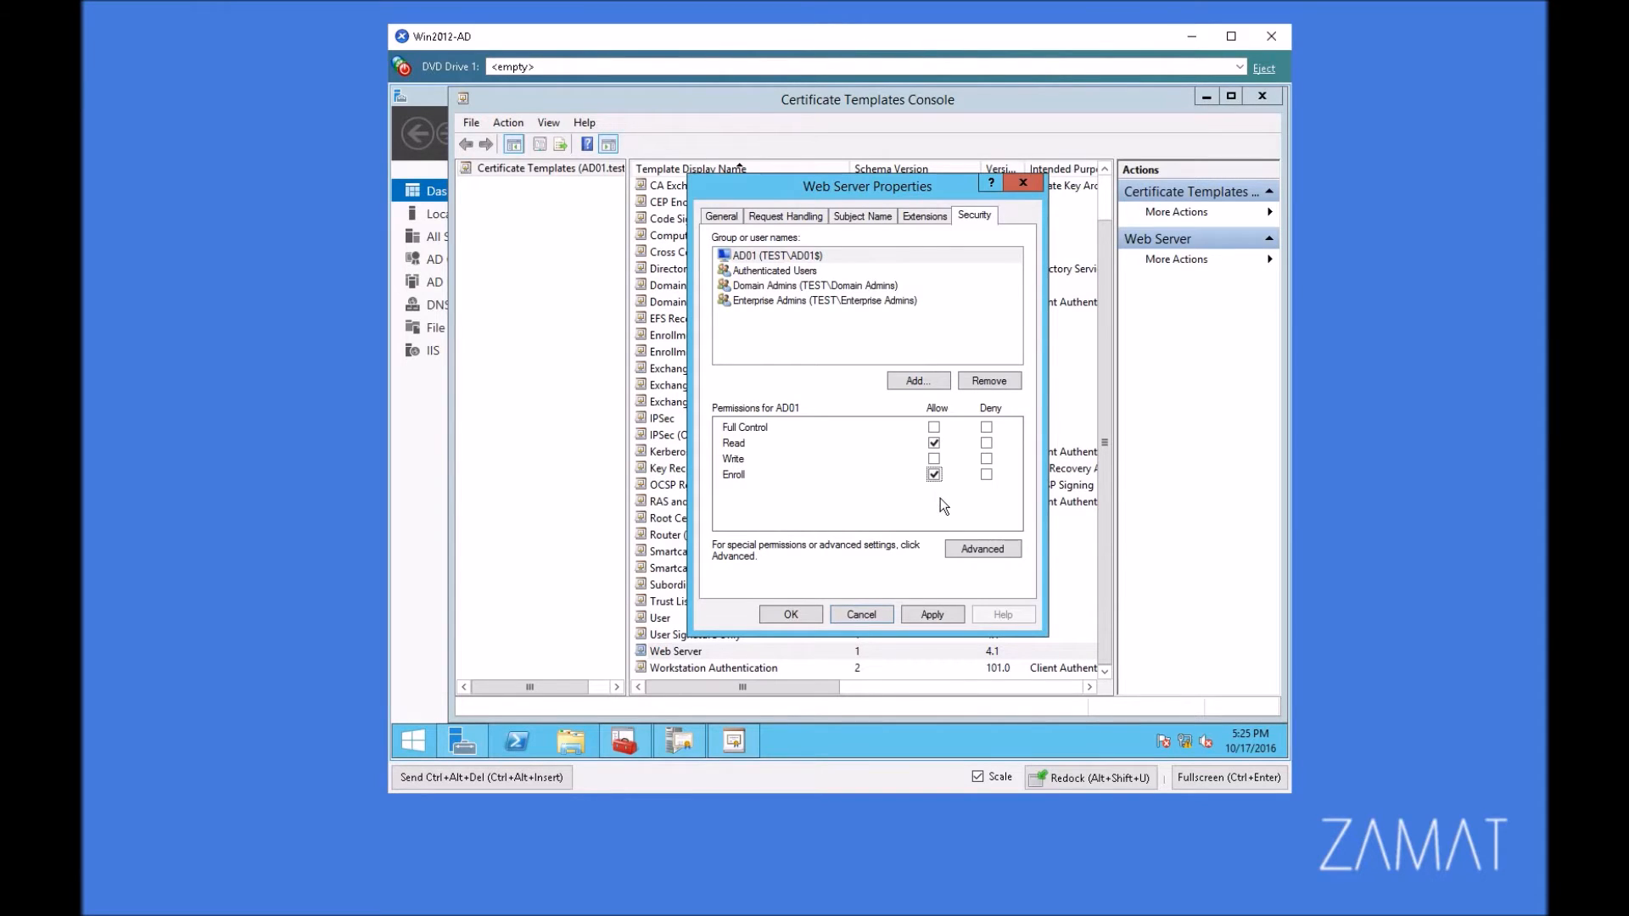
pyautogui.click(928, 614)
pyautogui.click(773, 613)
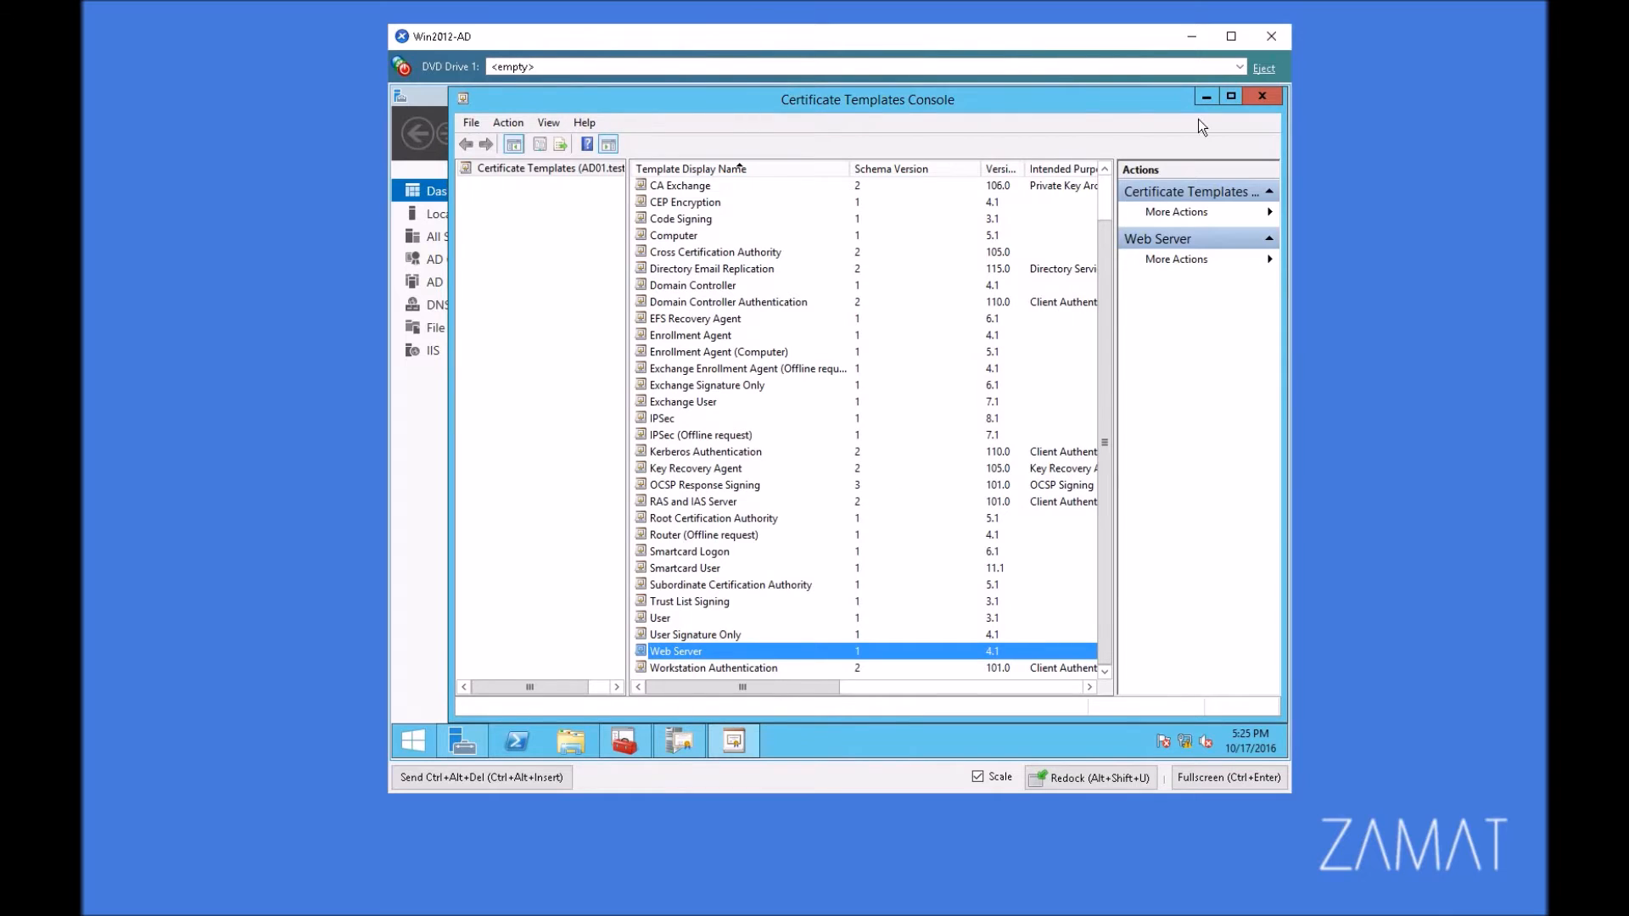
pyautogui.click(1261, 95)
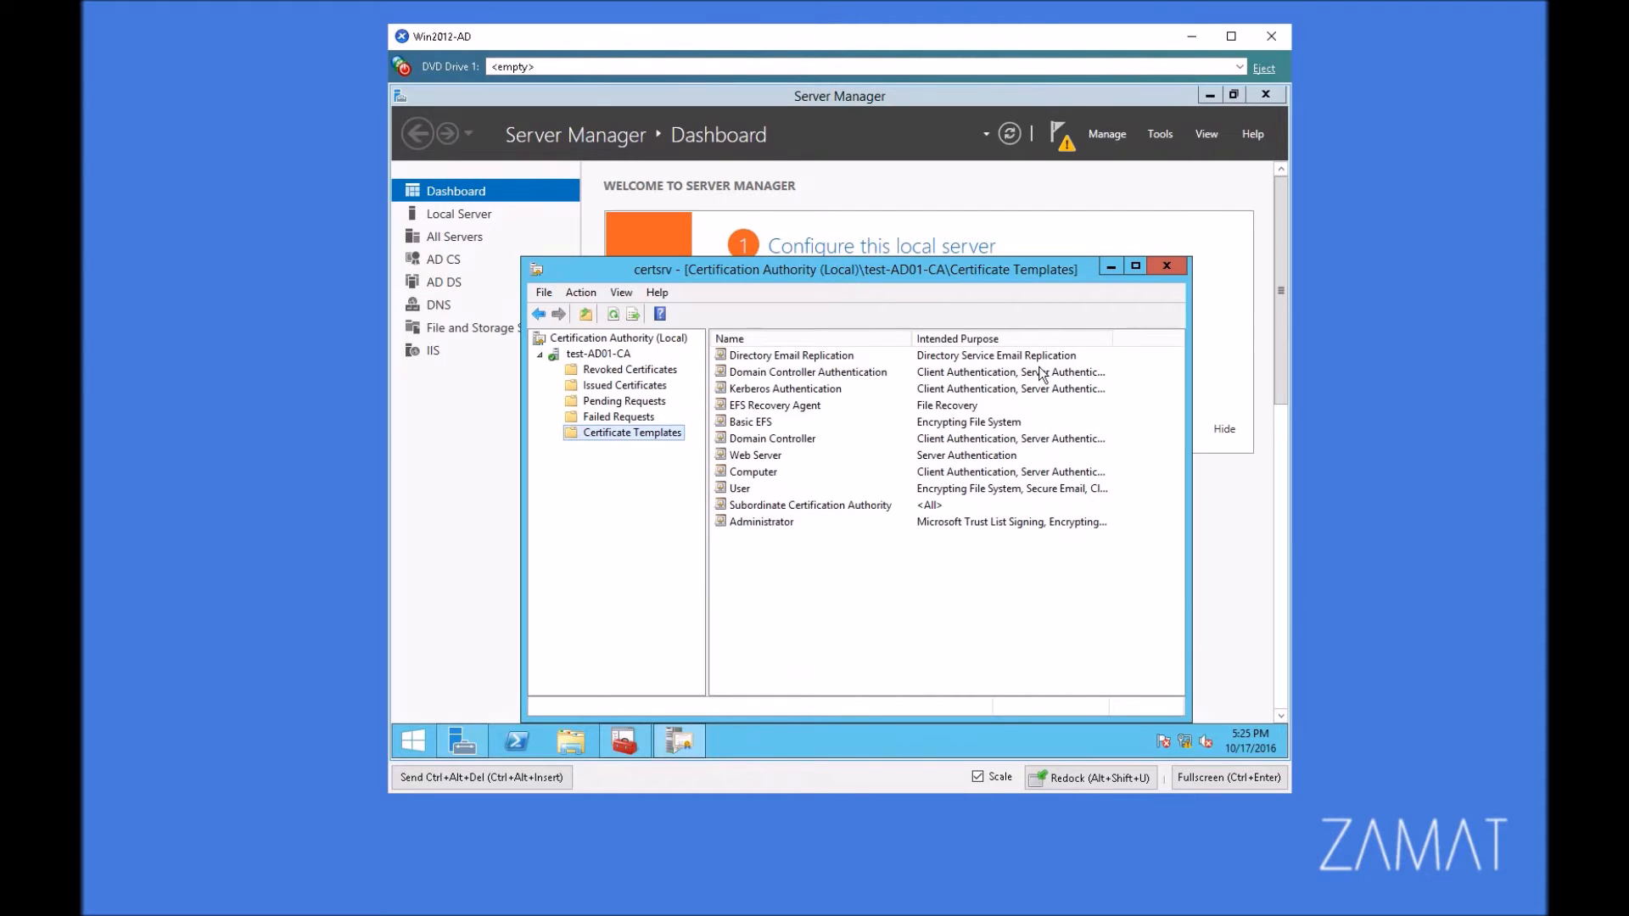
# Step: Close Certification Authority, minimize Server Manager, and bring back the Console1 certificates console
pyautogui.click(1168, 266)
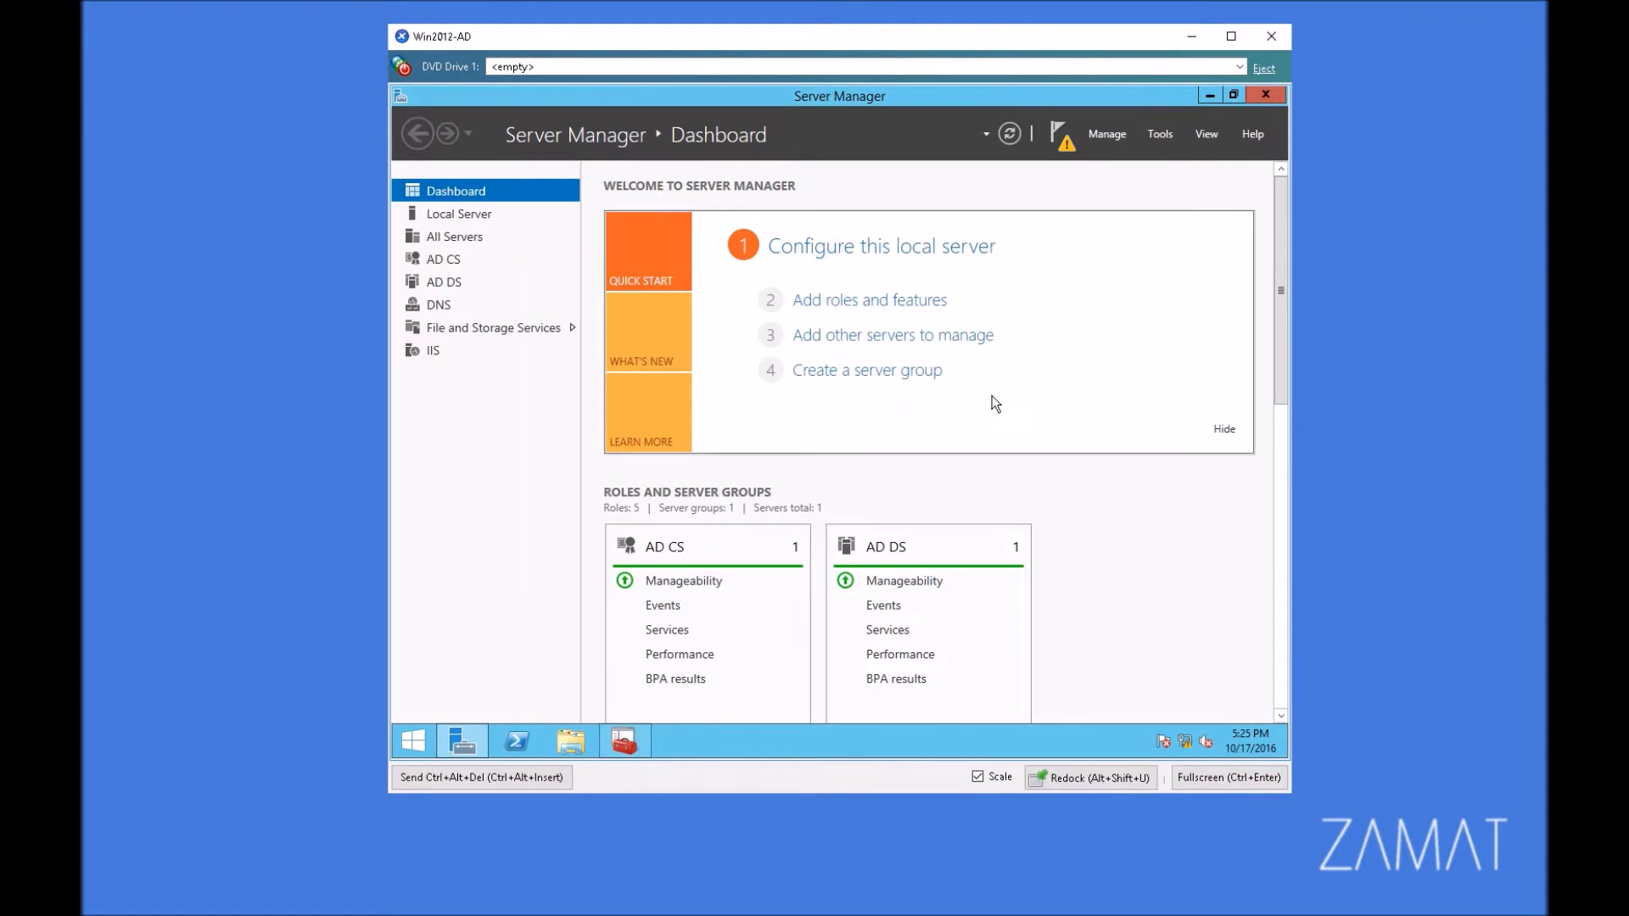
pyautogui.click(1209, 96)
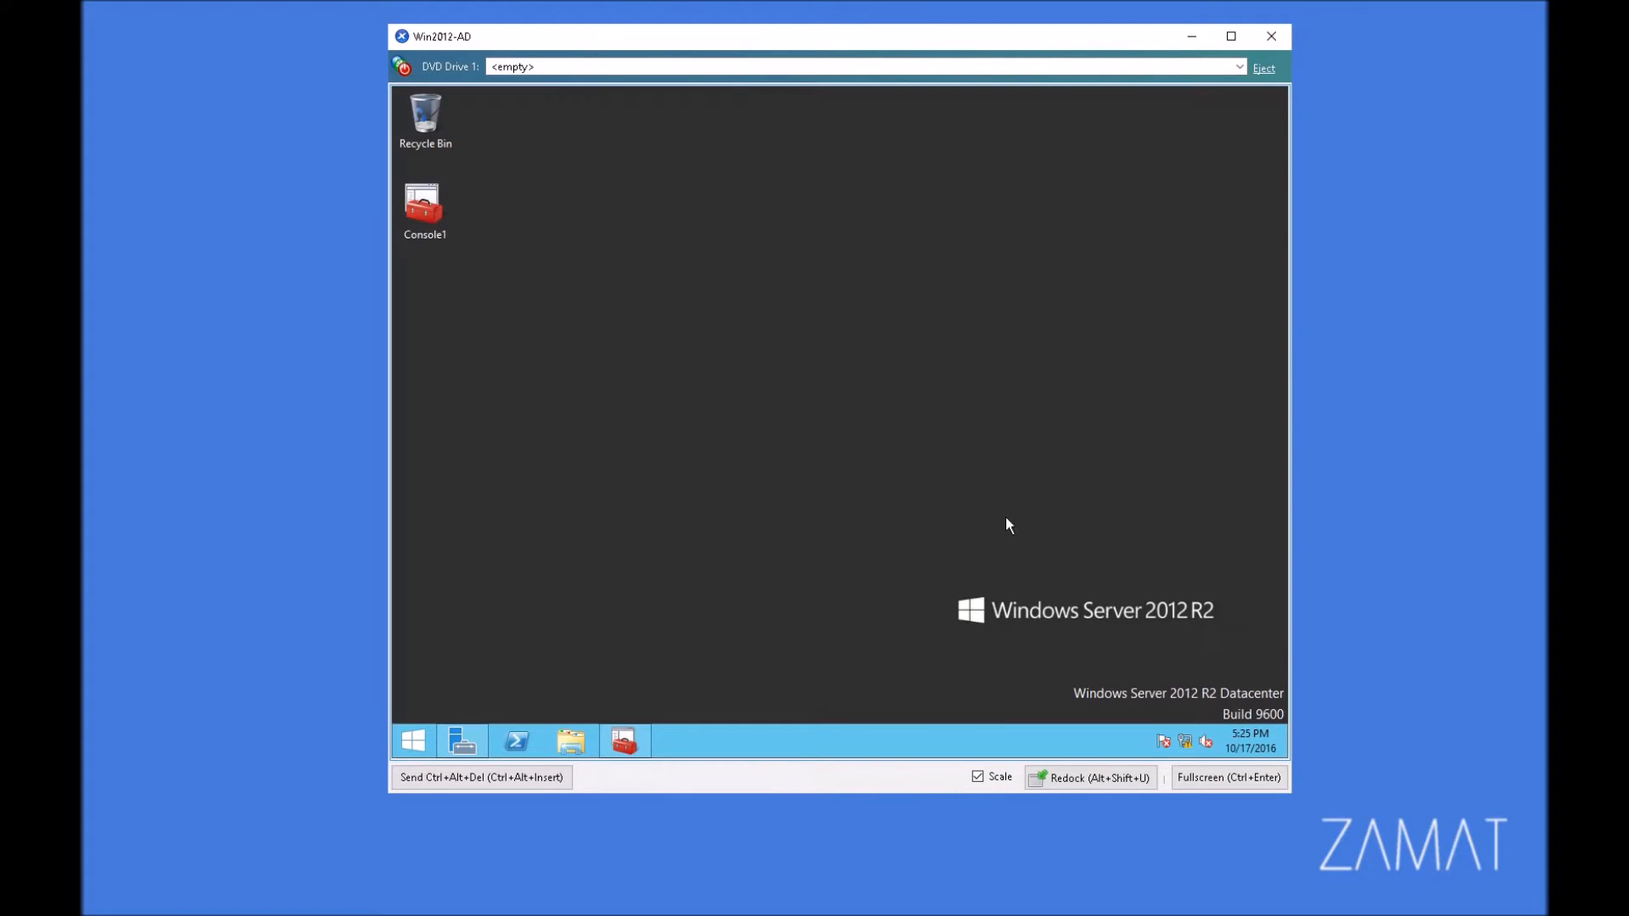
pyautogui.click(649, 741)
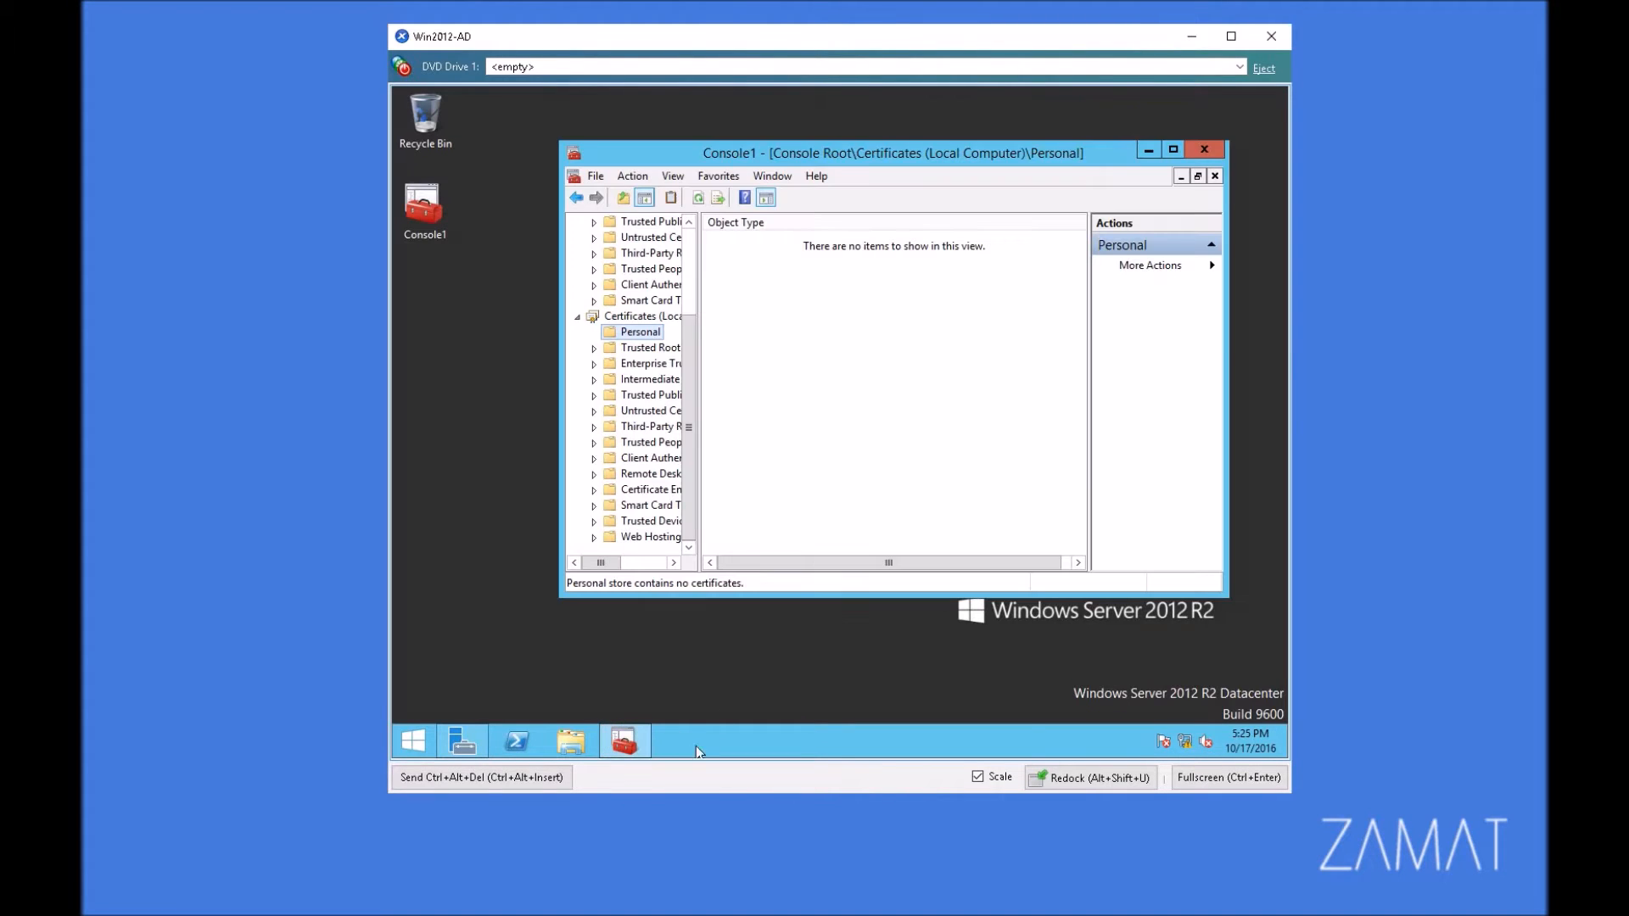
# Step: Request a new certificate in the local computer's Personal store and proceed to the list of available certificate types
pyautogui.rightClick(637, 330)
pyautogui.moveTo(731, 365)
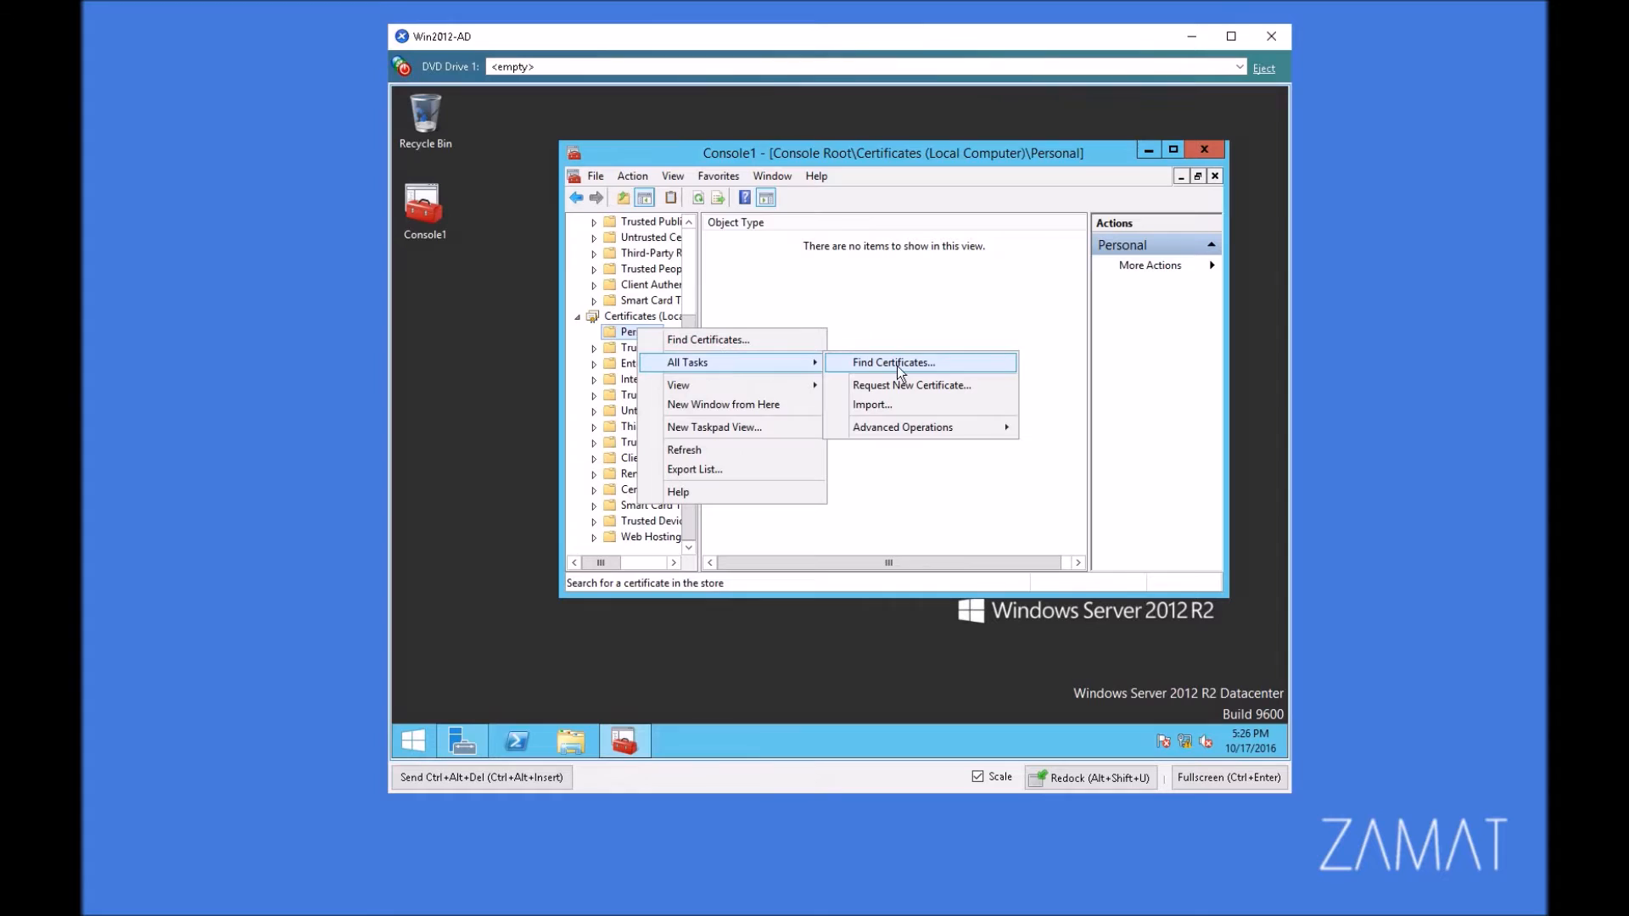
pyautogui.click(905, 388)
pyautogui.click(1062, 548)
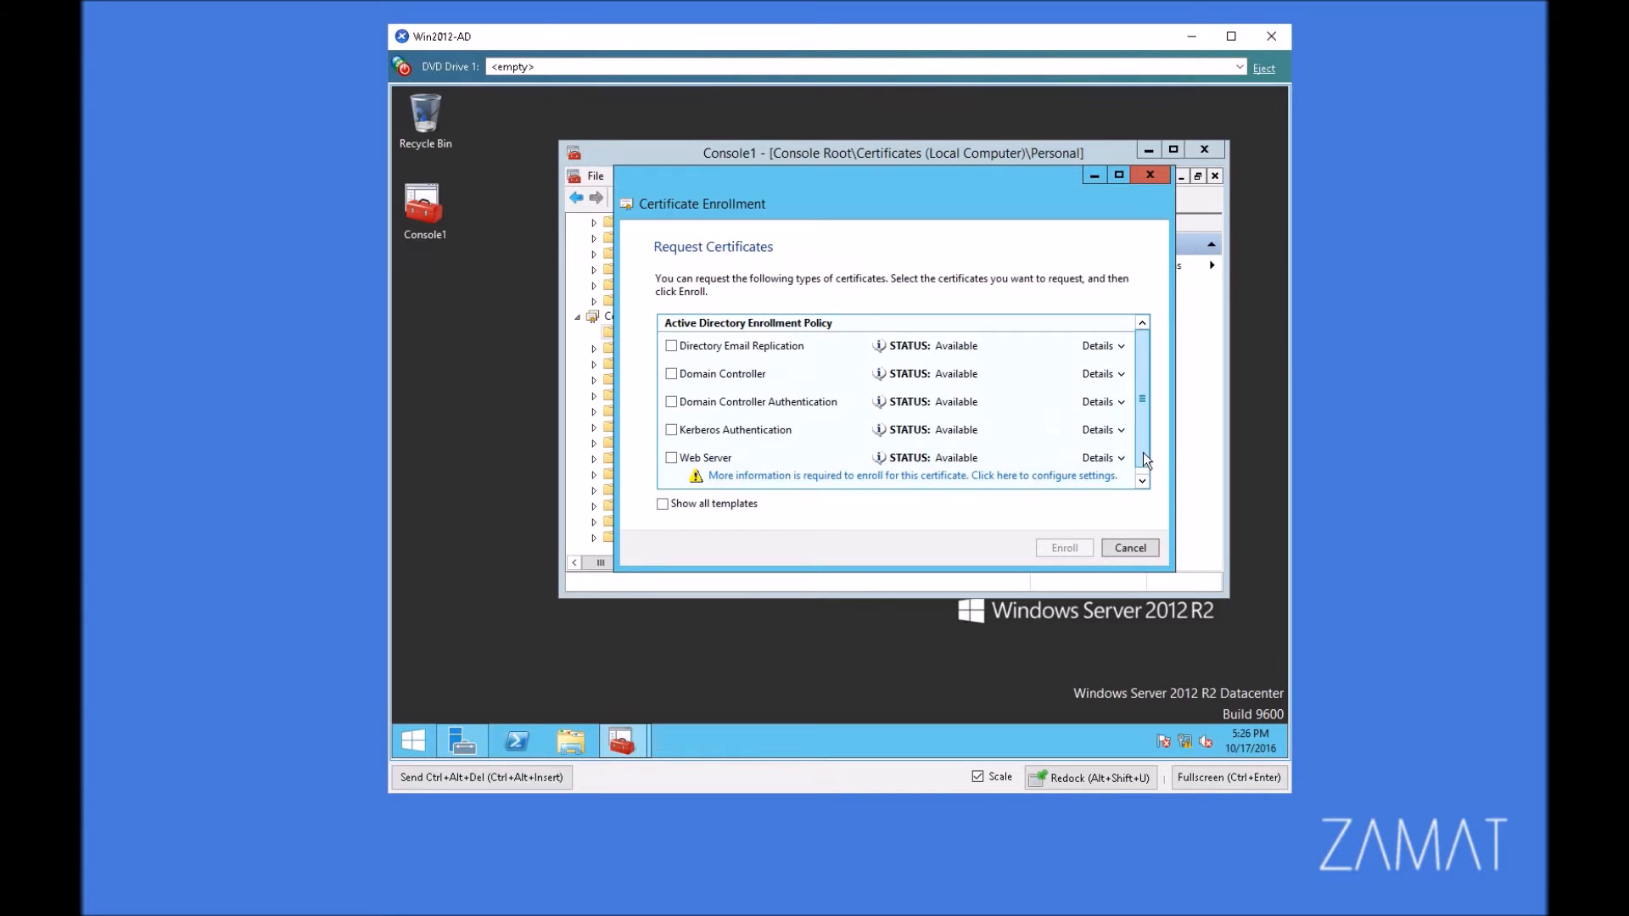
# Step: Select the Web Server certificate for enrollment and open its required additional settings
pyautogui.scroll(-1, 1142, 452)
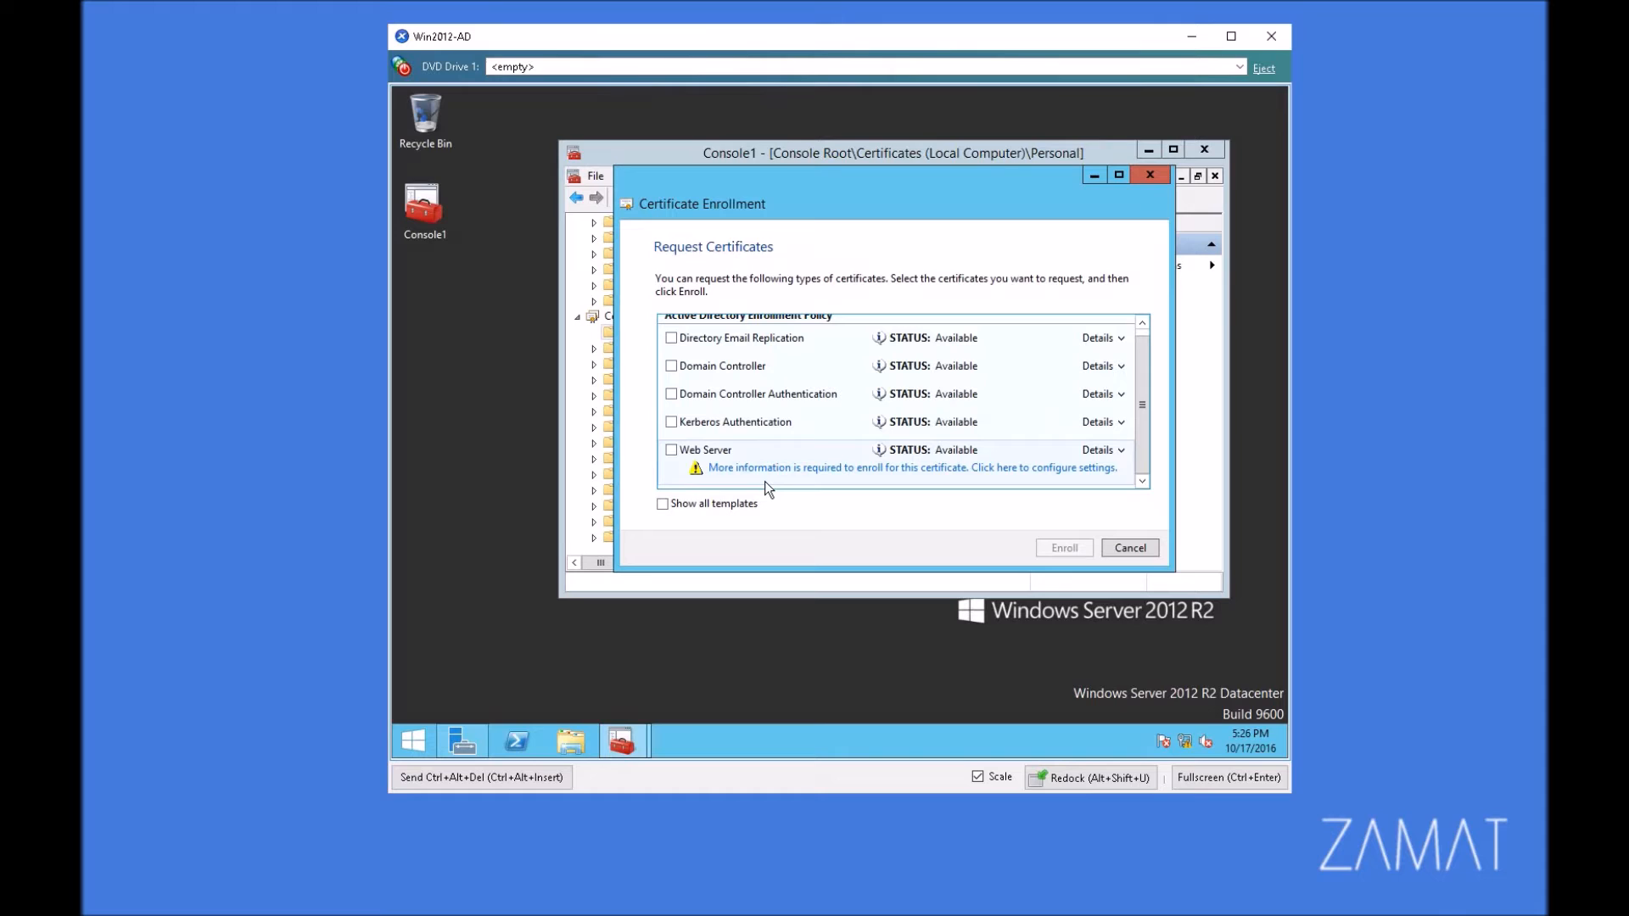
pyautogui.click(670, 450)
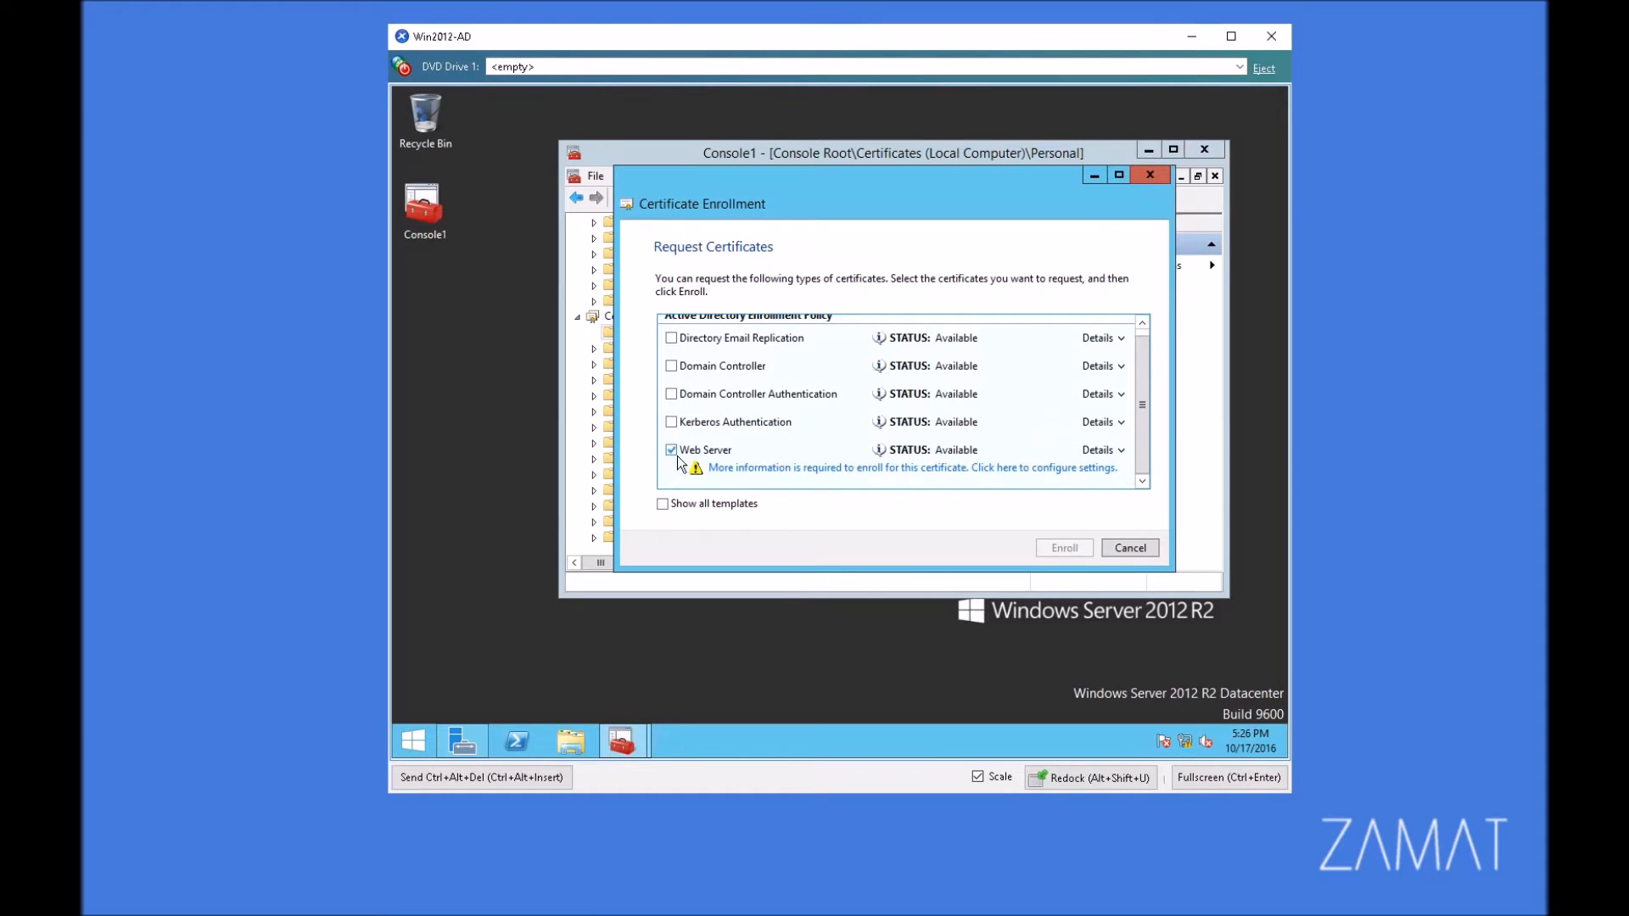
pyautogui.click(867, 470)
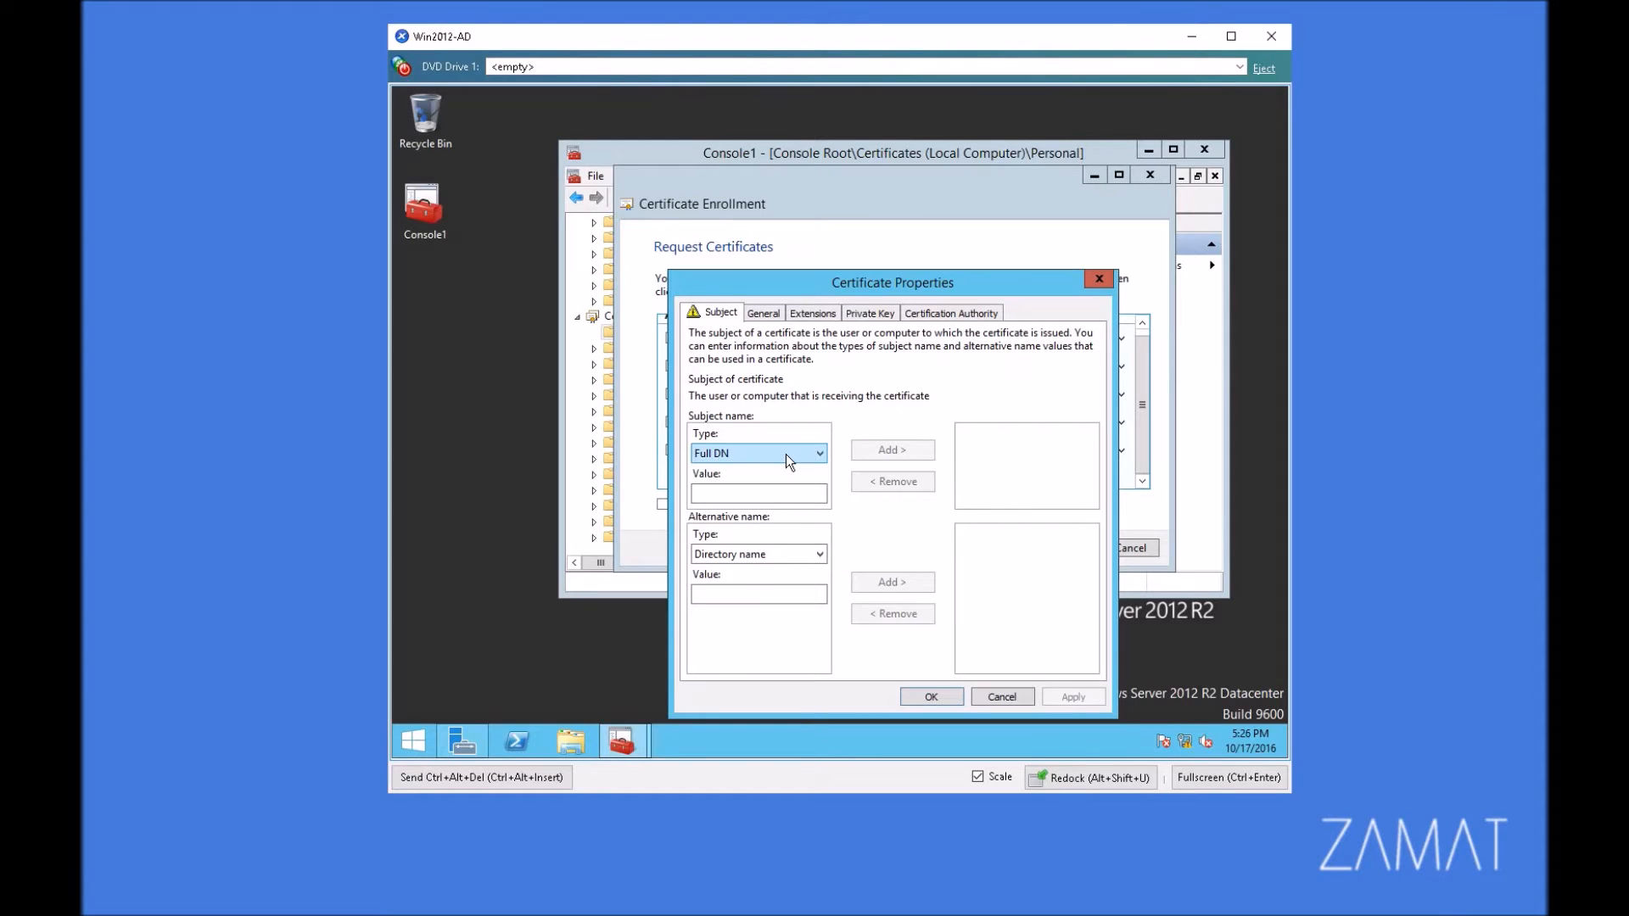
# Step: Set the subject name type to Common name and add 10.0.0.1 as an IP address (v4) alternative name
pyautogui.click(786, 455)
pyautogui.click(750, 485)
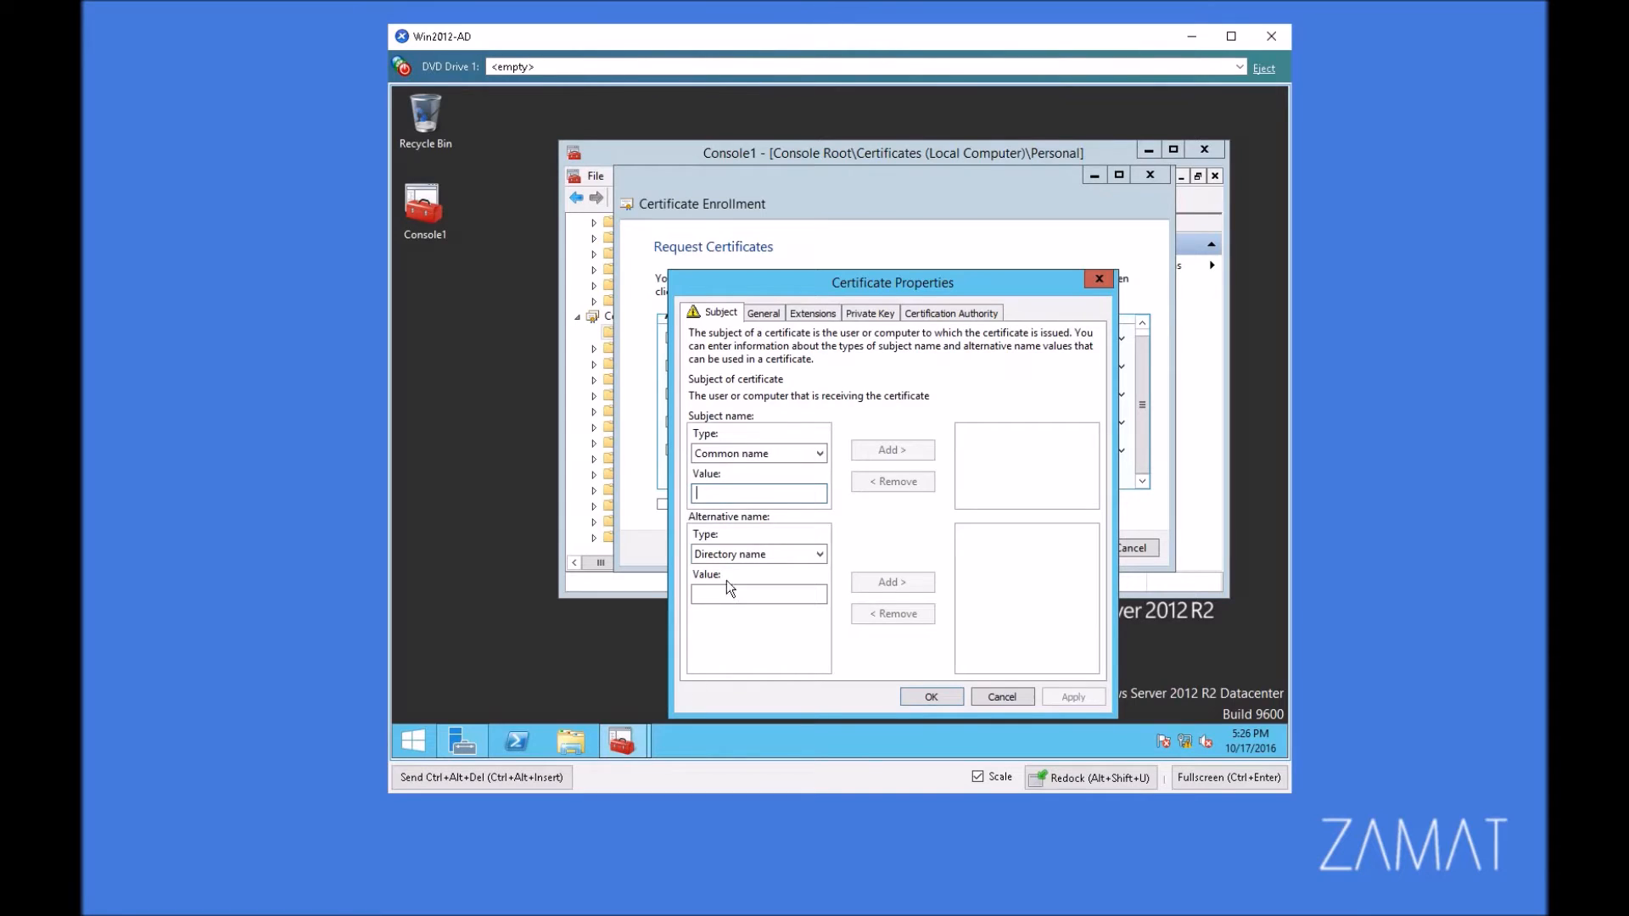
pyautogui.click(735, 553)
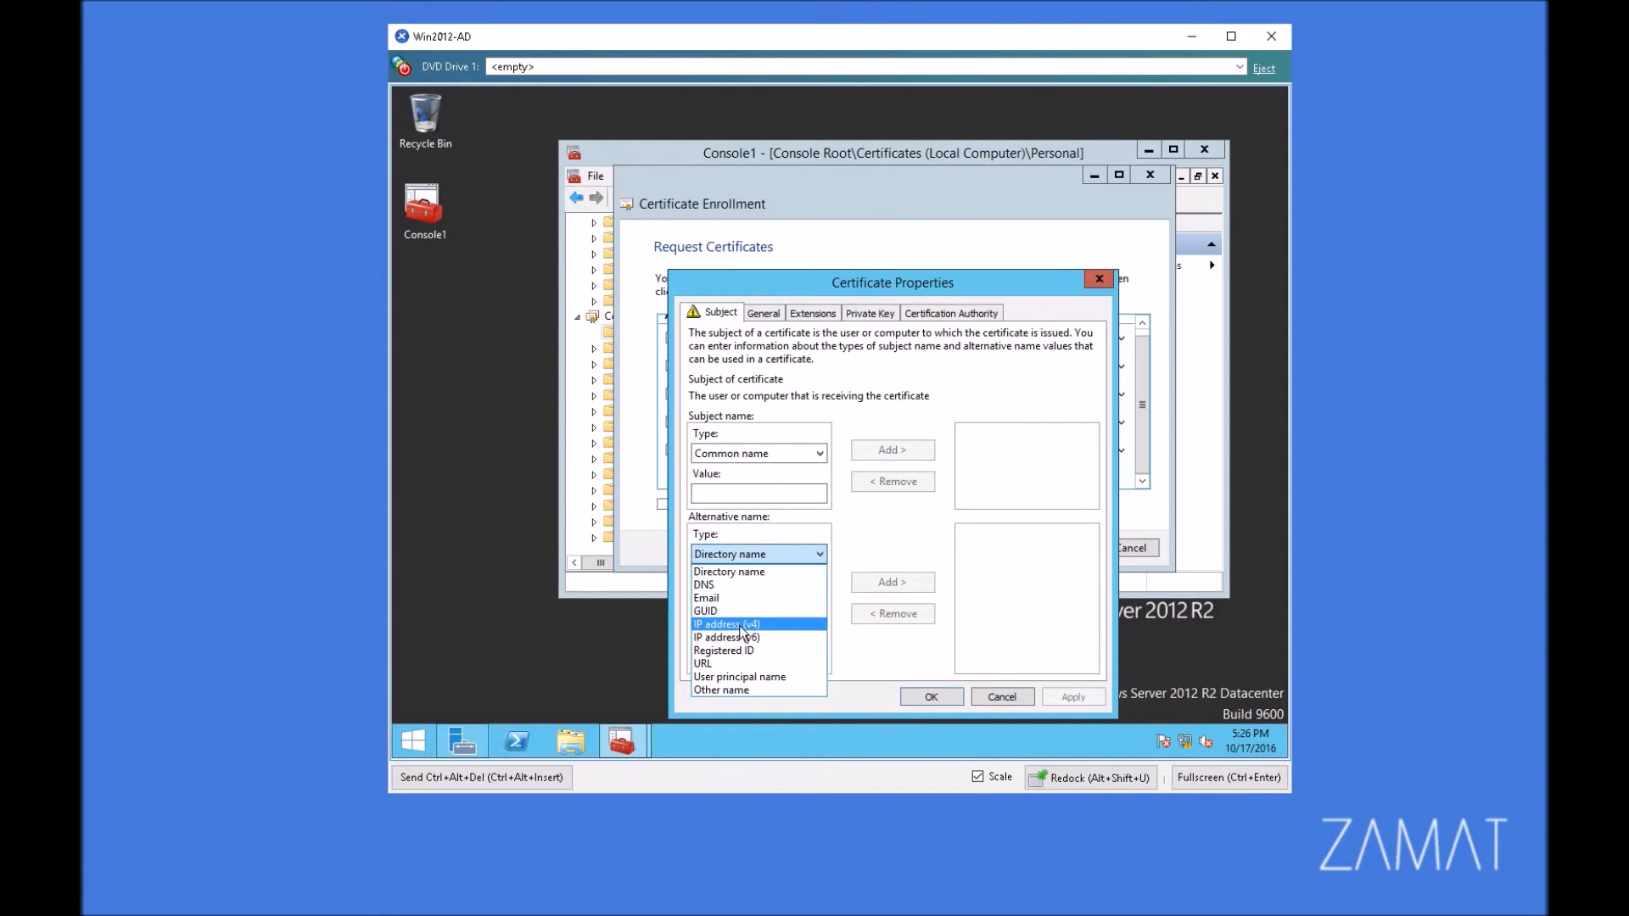
pyautogui.click(739, 625)
pyautogui.write('10.0.0.1')
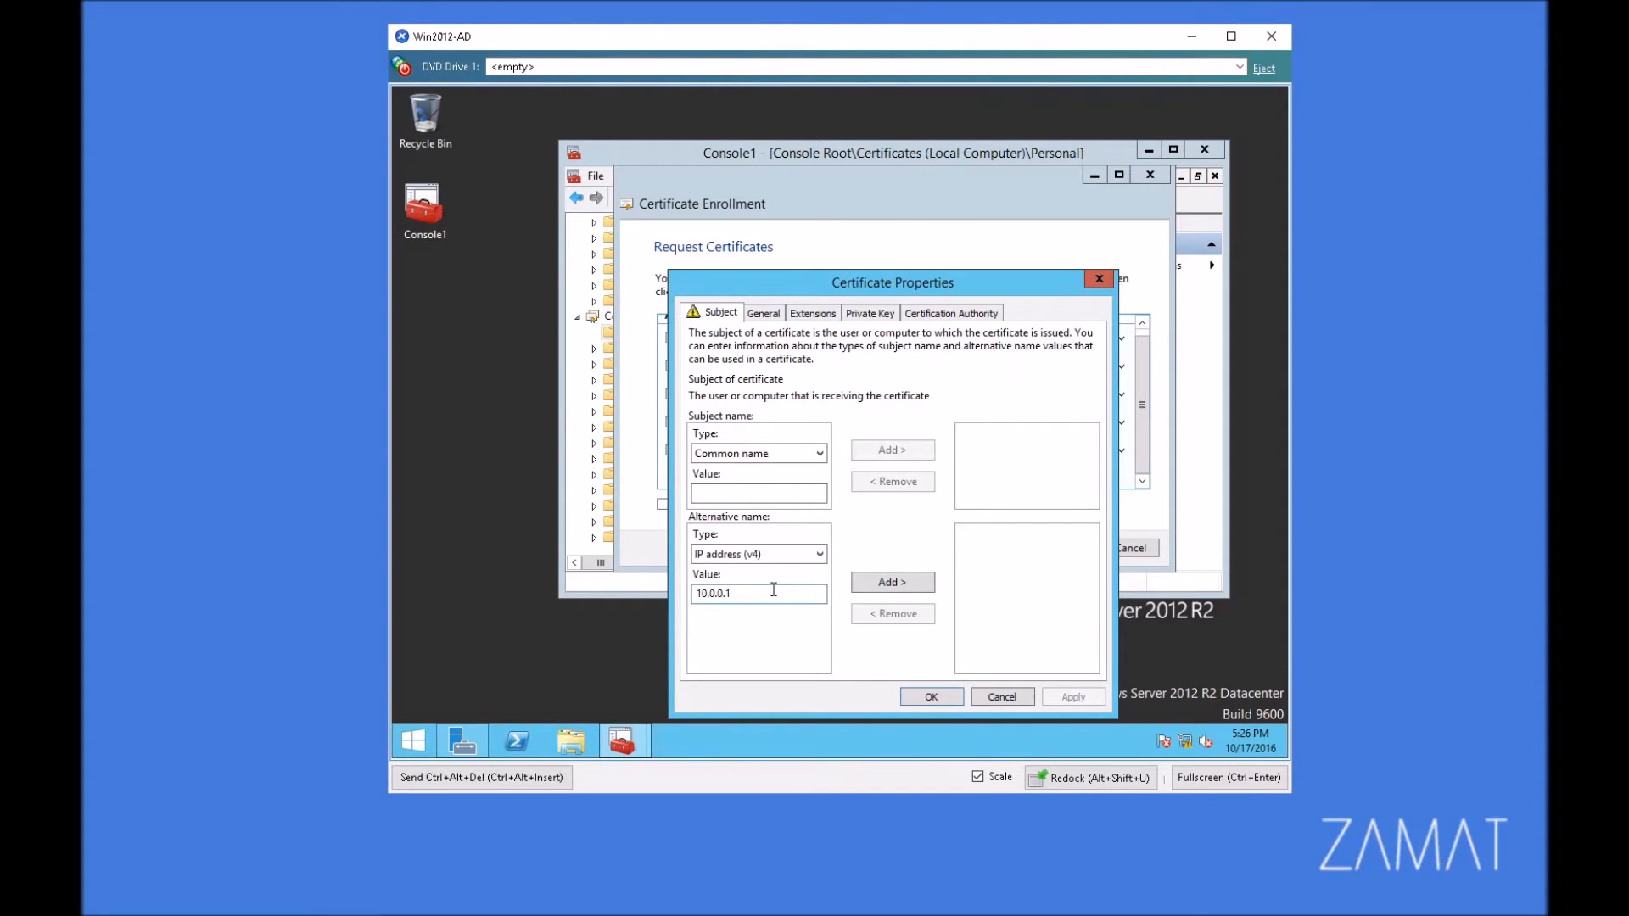
pyautogui.click(892, 582)
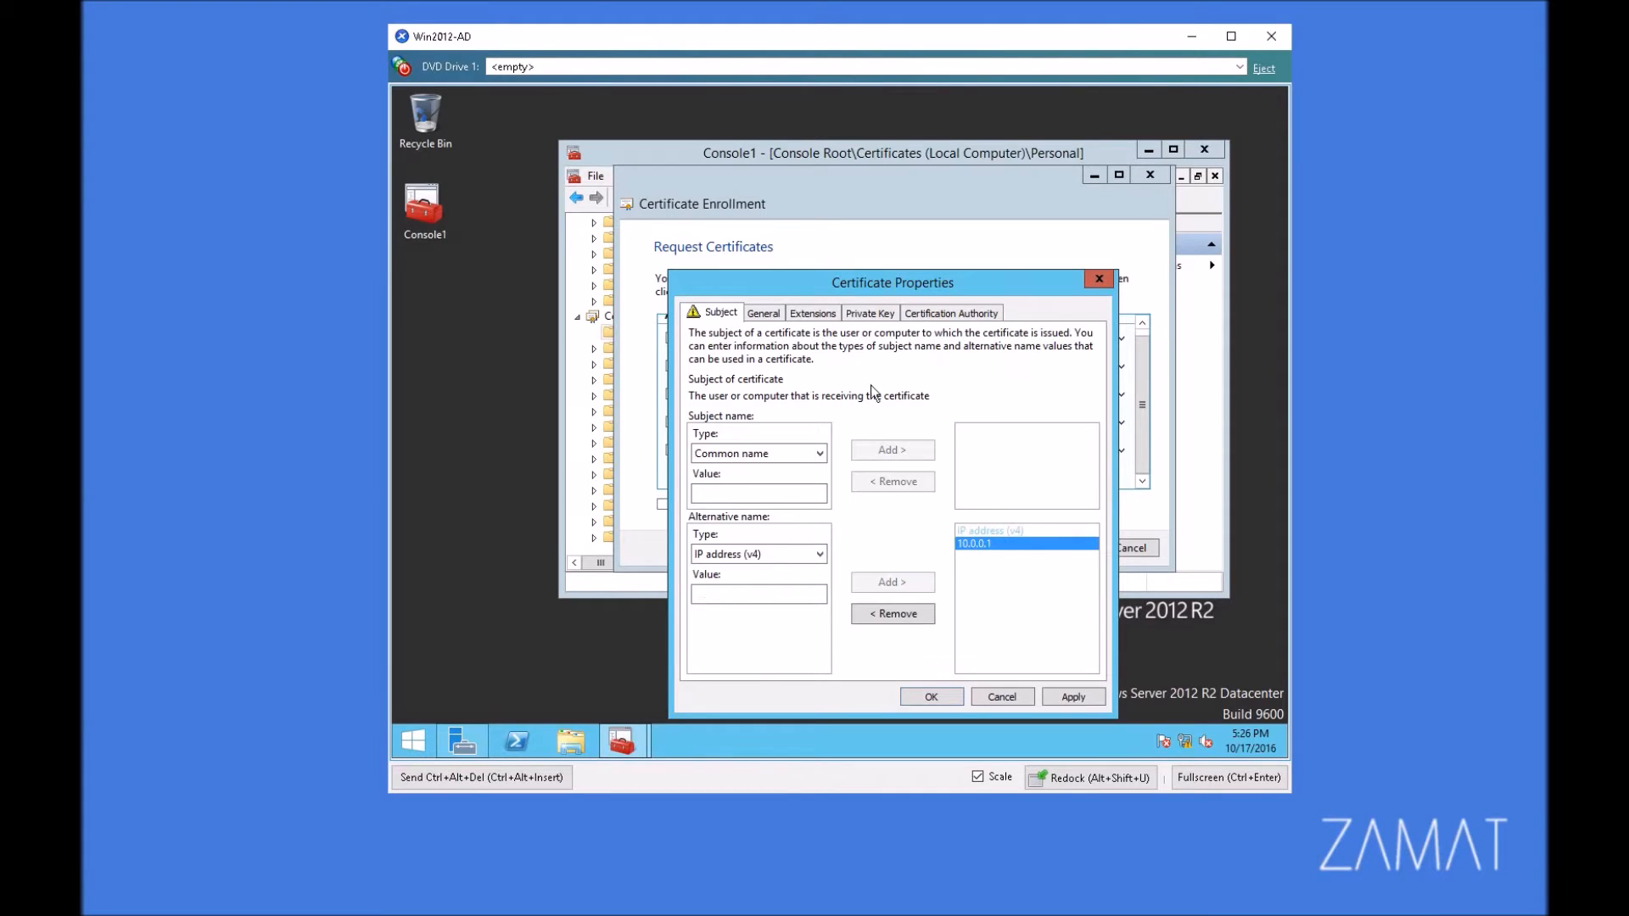
# Step: Look up the server's full computer name in System, add AD01.test.local as the certificate's common name, and apply the properties
pyautogui.rightClick(414, 741)
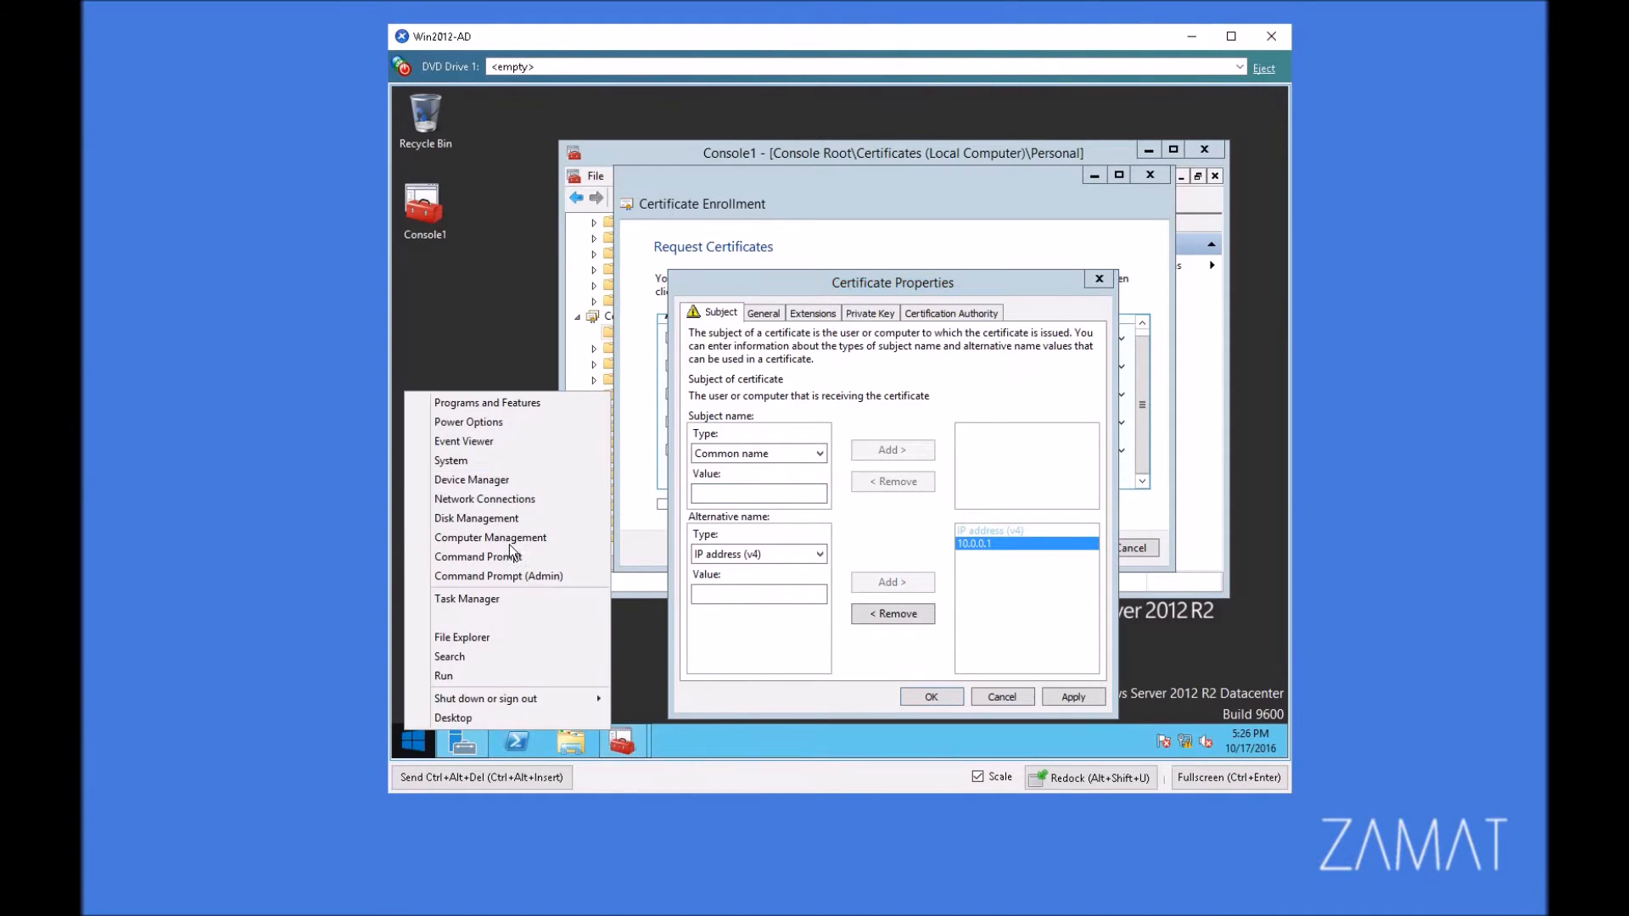
pyautogui.click(453, 460)
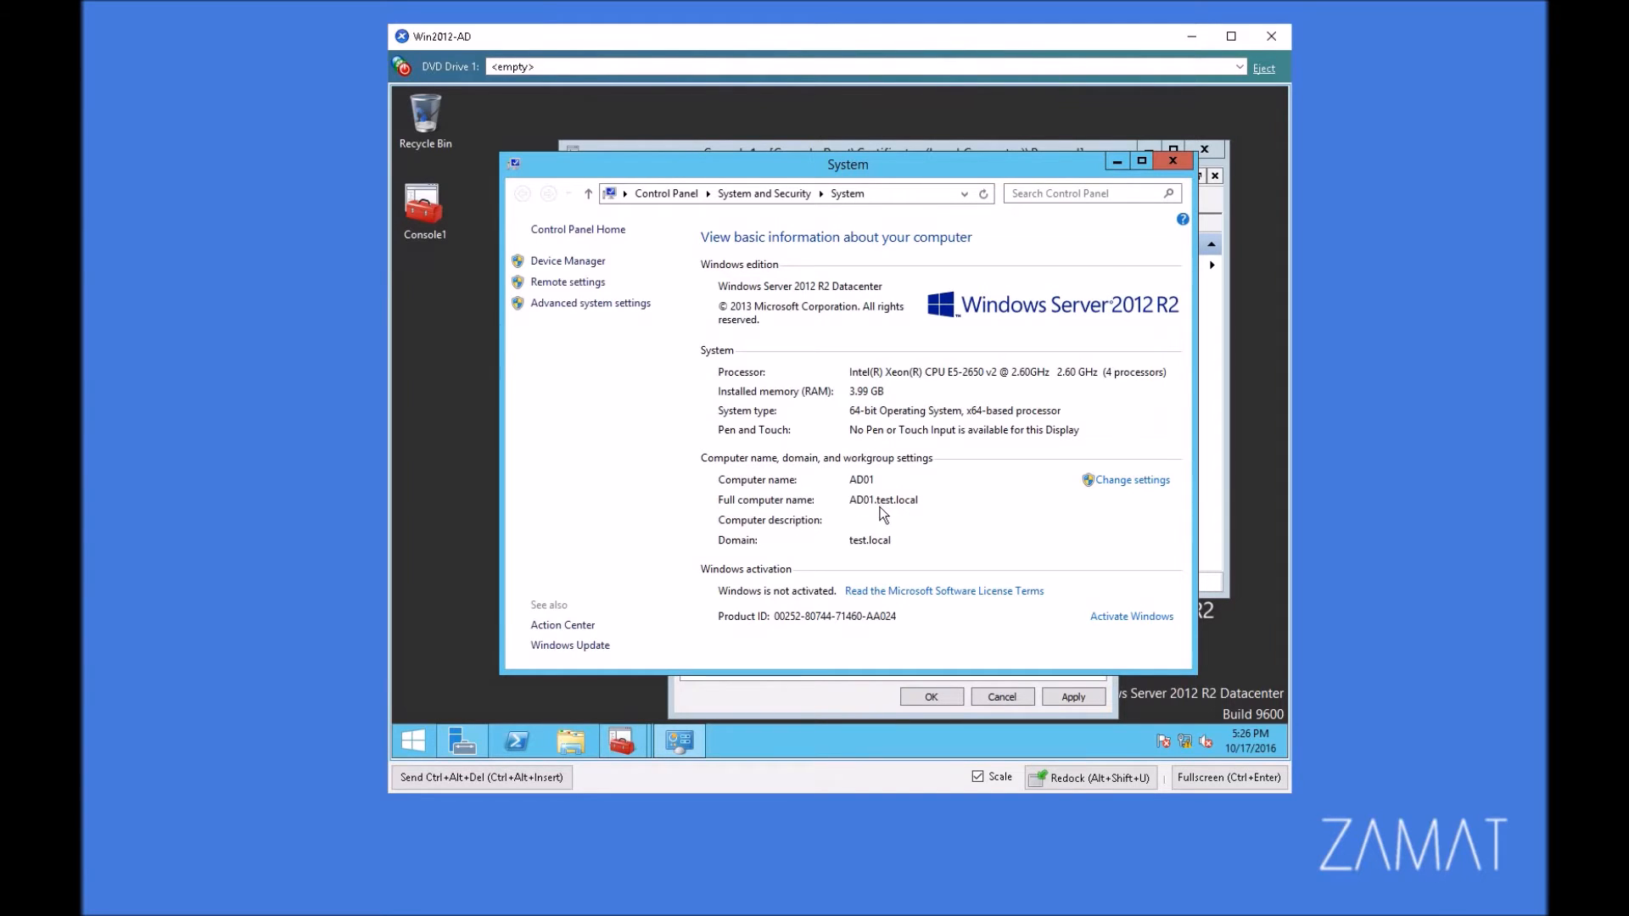
pyautogui.click(1116, 164)
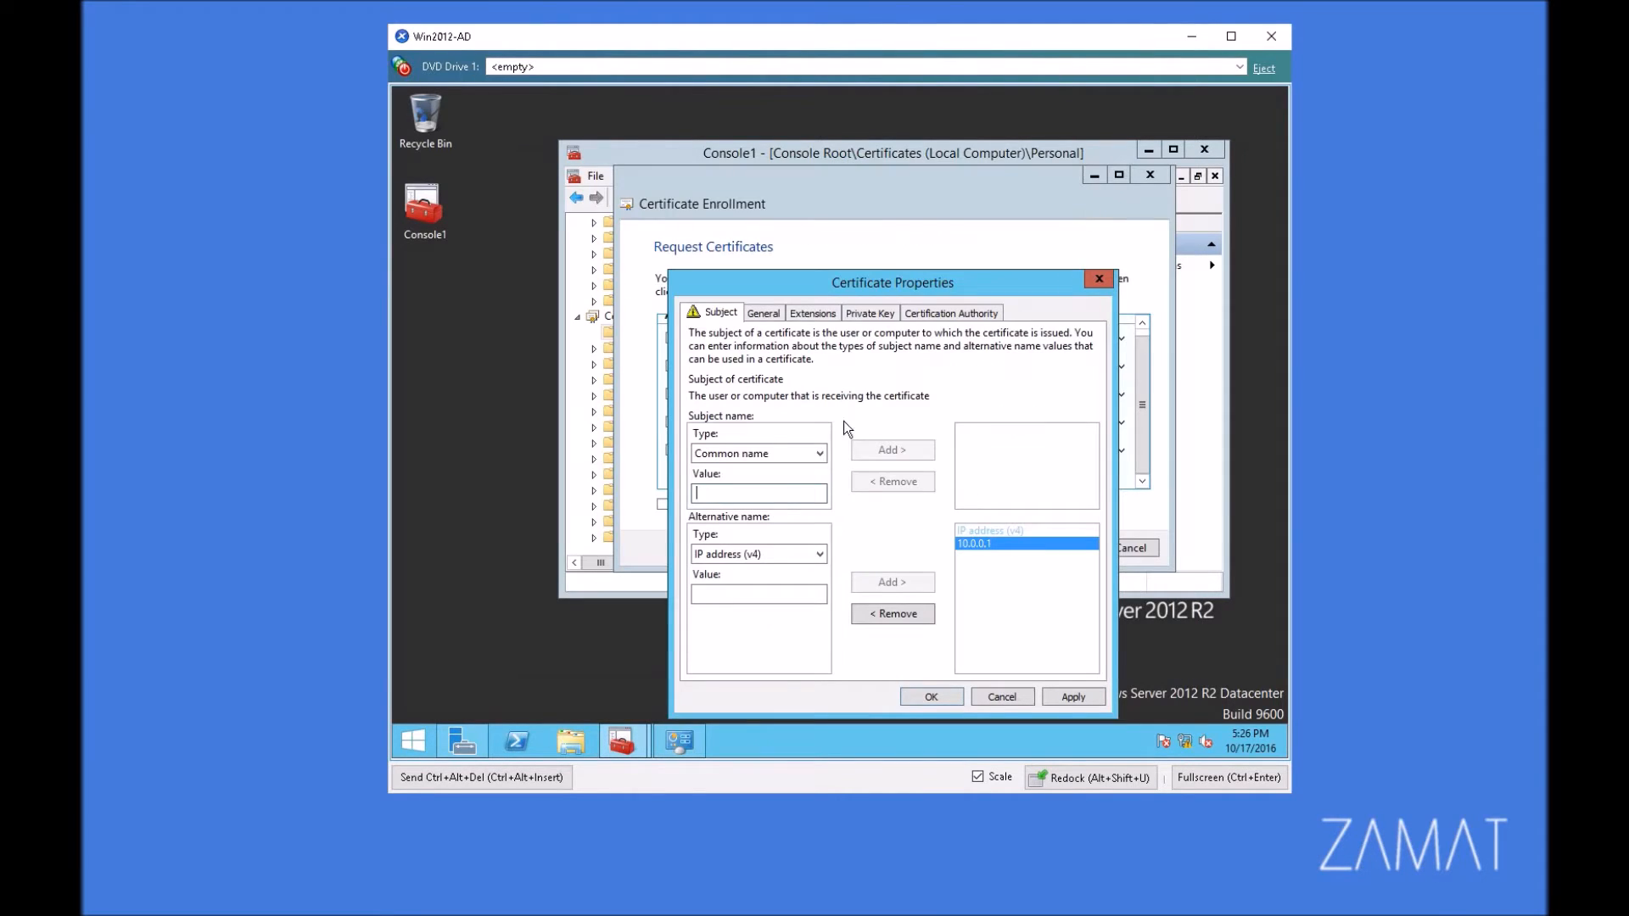
pyautogui.click(755, 490)
pyautogui.write('AD01.te')
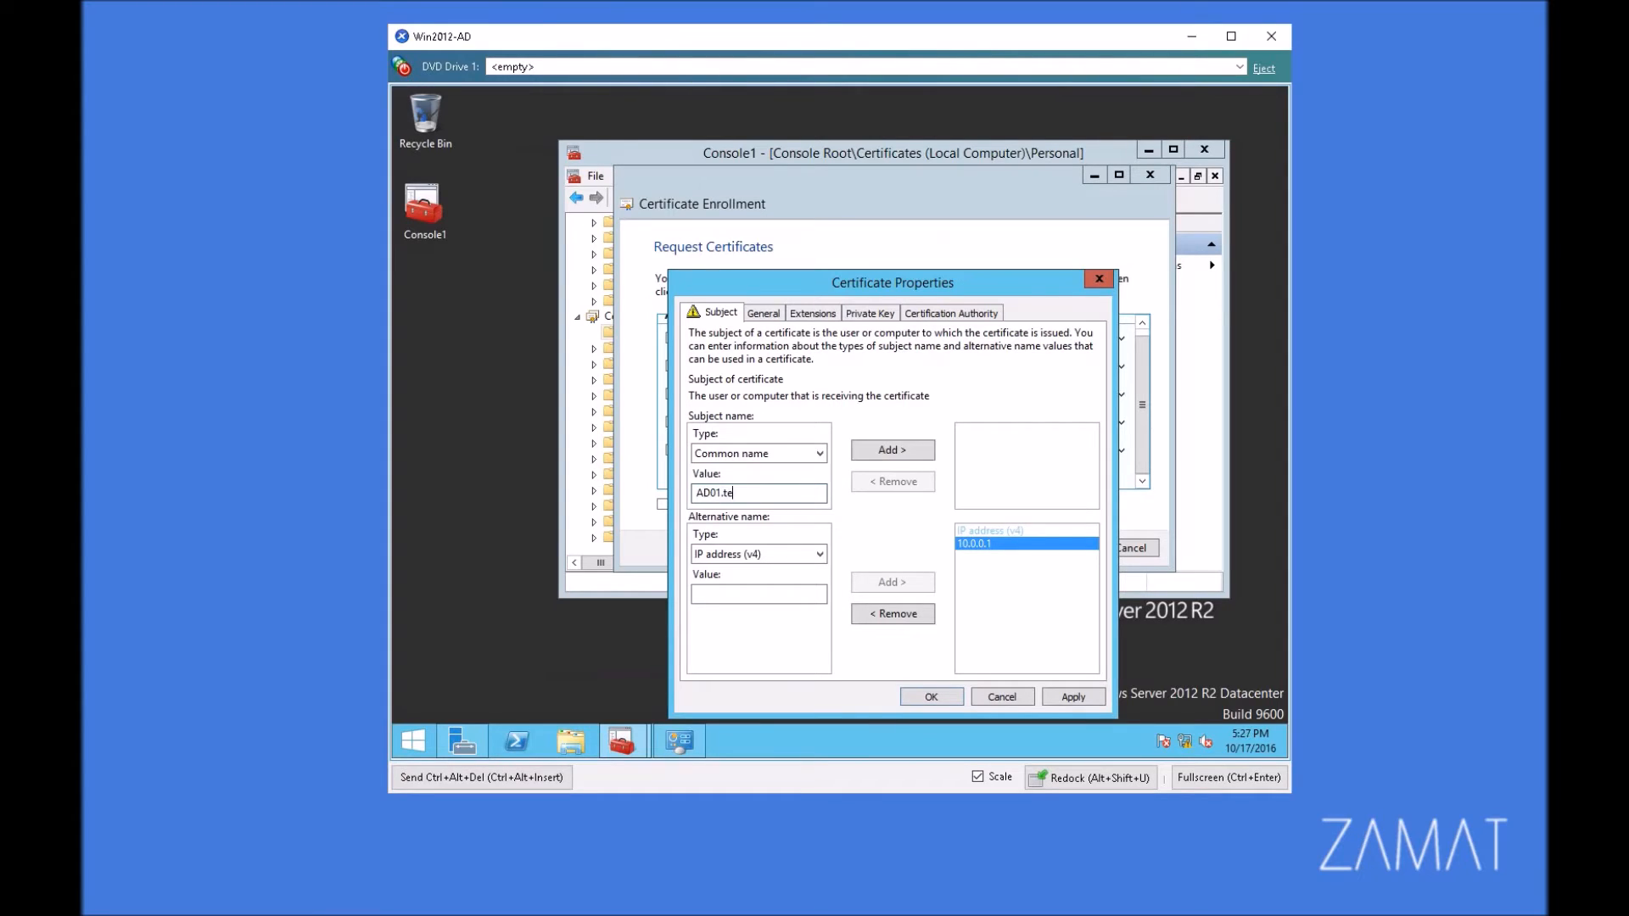
pyautogui.write('st.local')
pyautogui.click(906, 450)
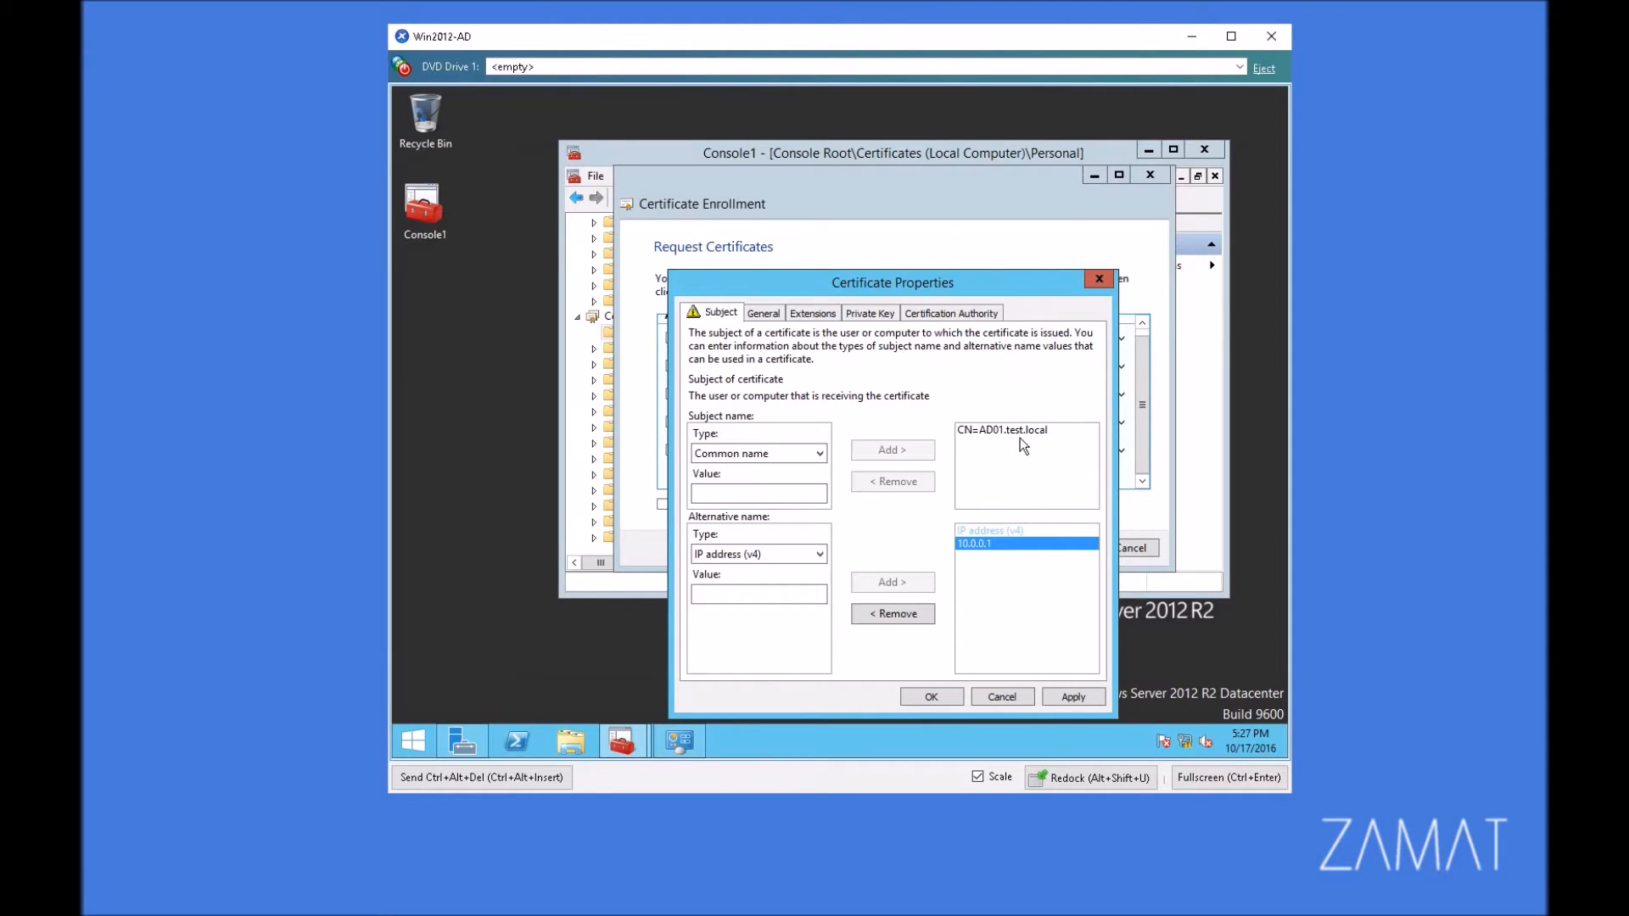
pyautogui.click(1065, 701)
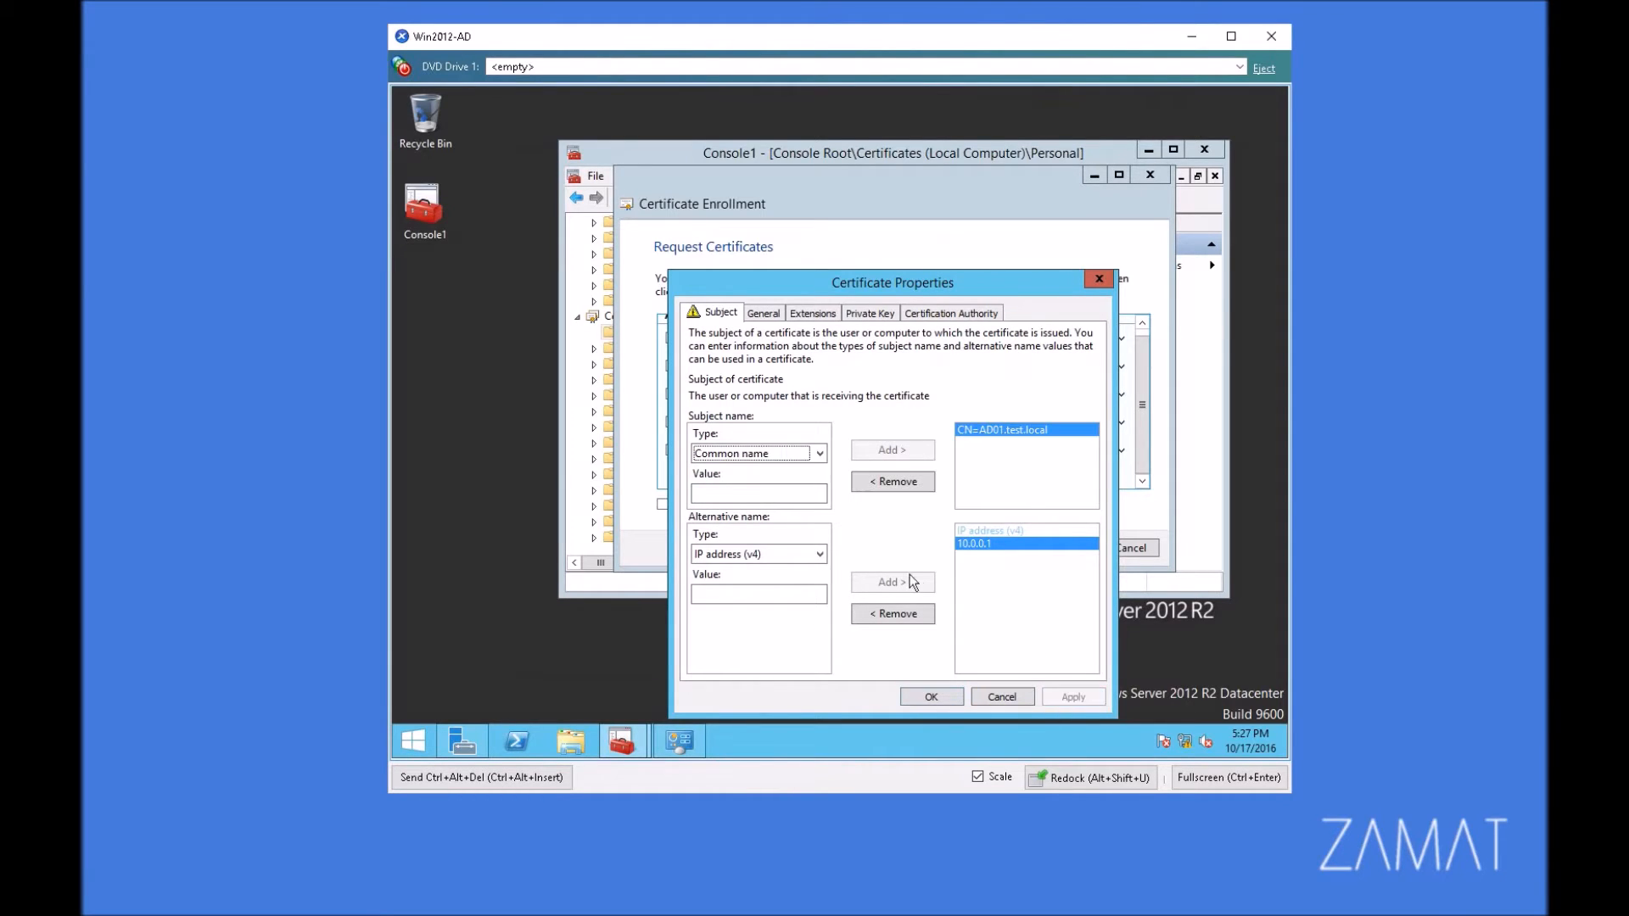
# Step: Accept the certificate properties, enroll the Web Server certificate, and list the certificates in the local computer's Personal store
pyautogui.click(933, 699)
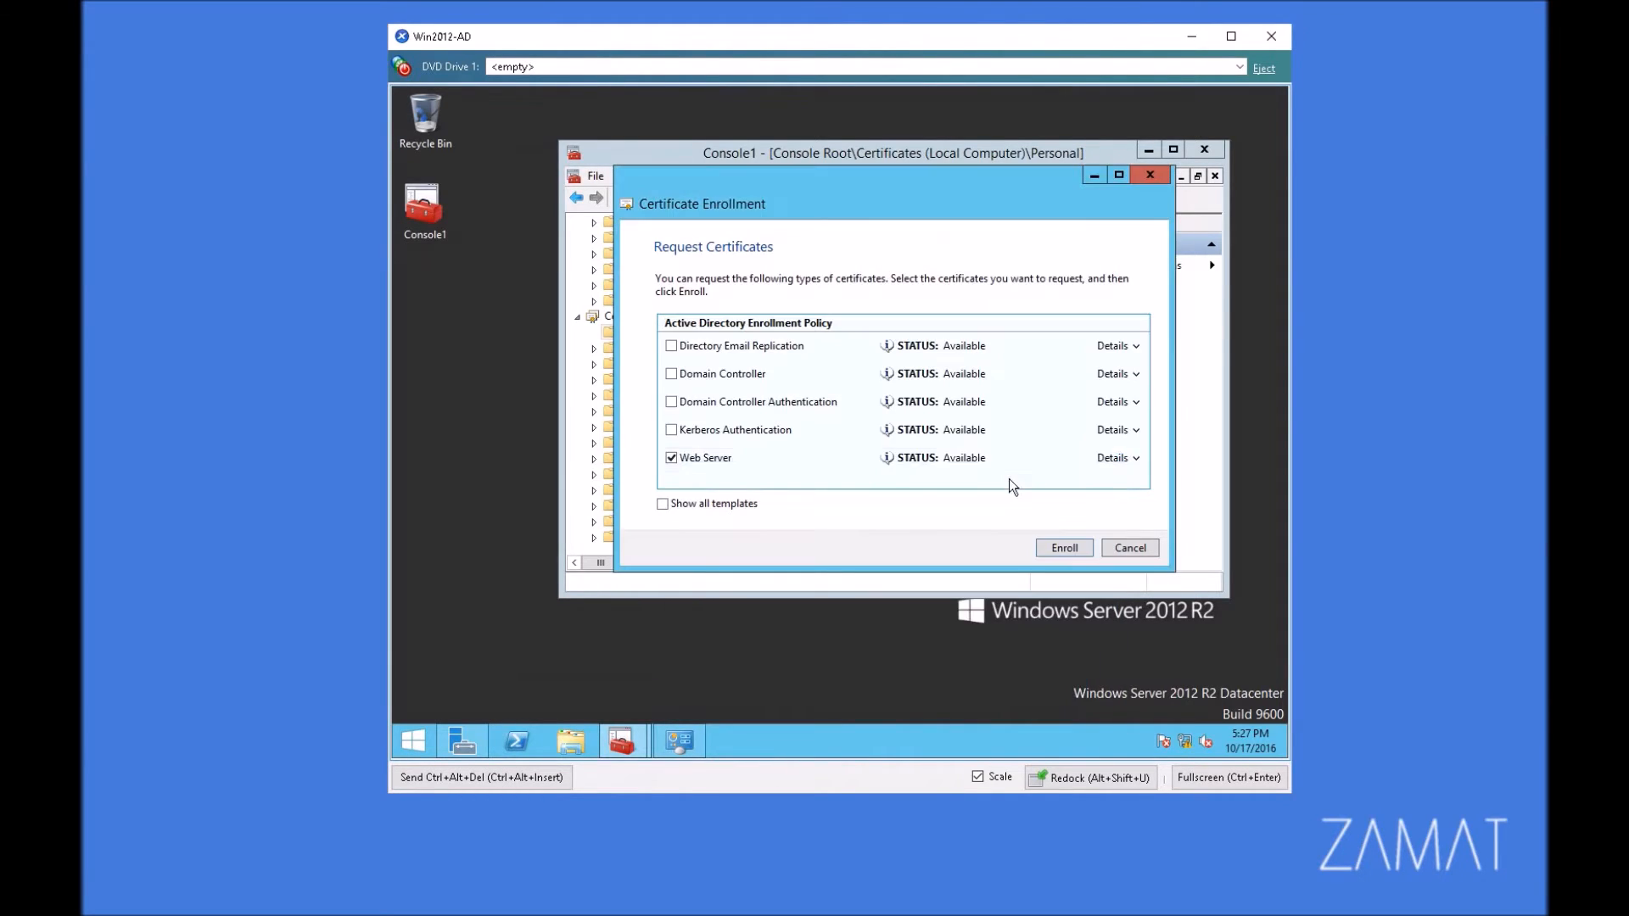
pyautogui.click(1065, 549)
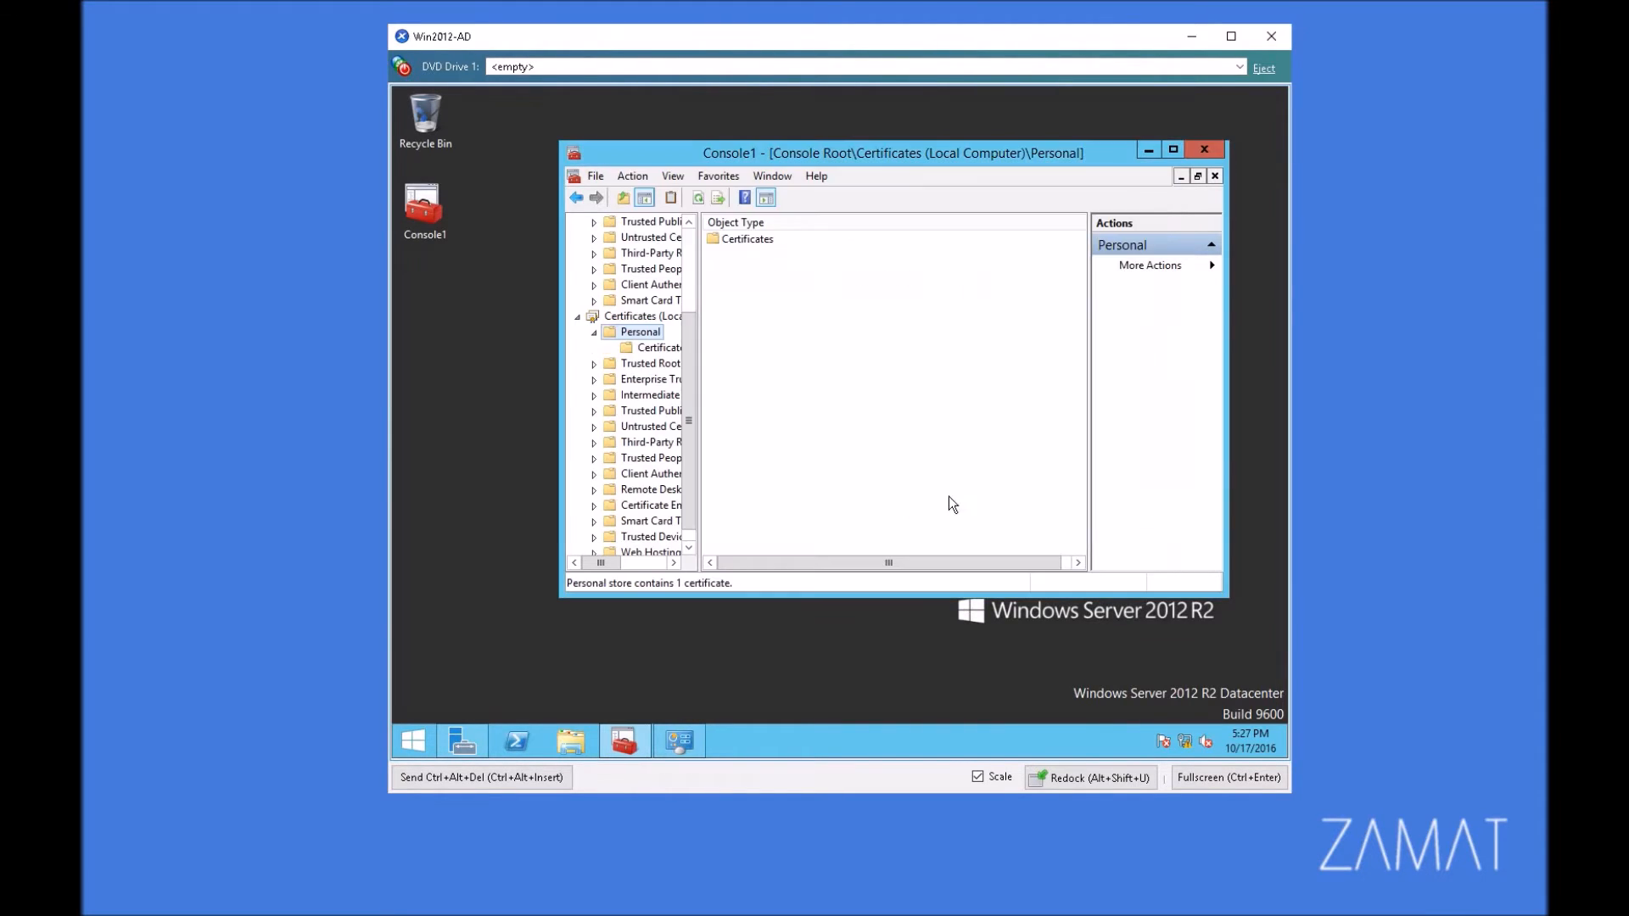
pyautogui.click(664, 348)
pyautogui.click(815, 239)
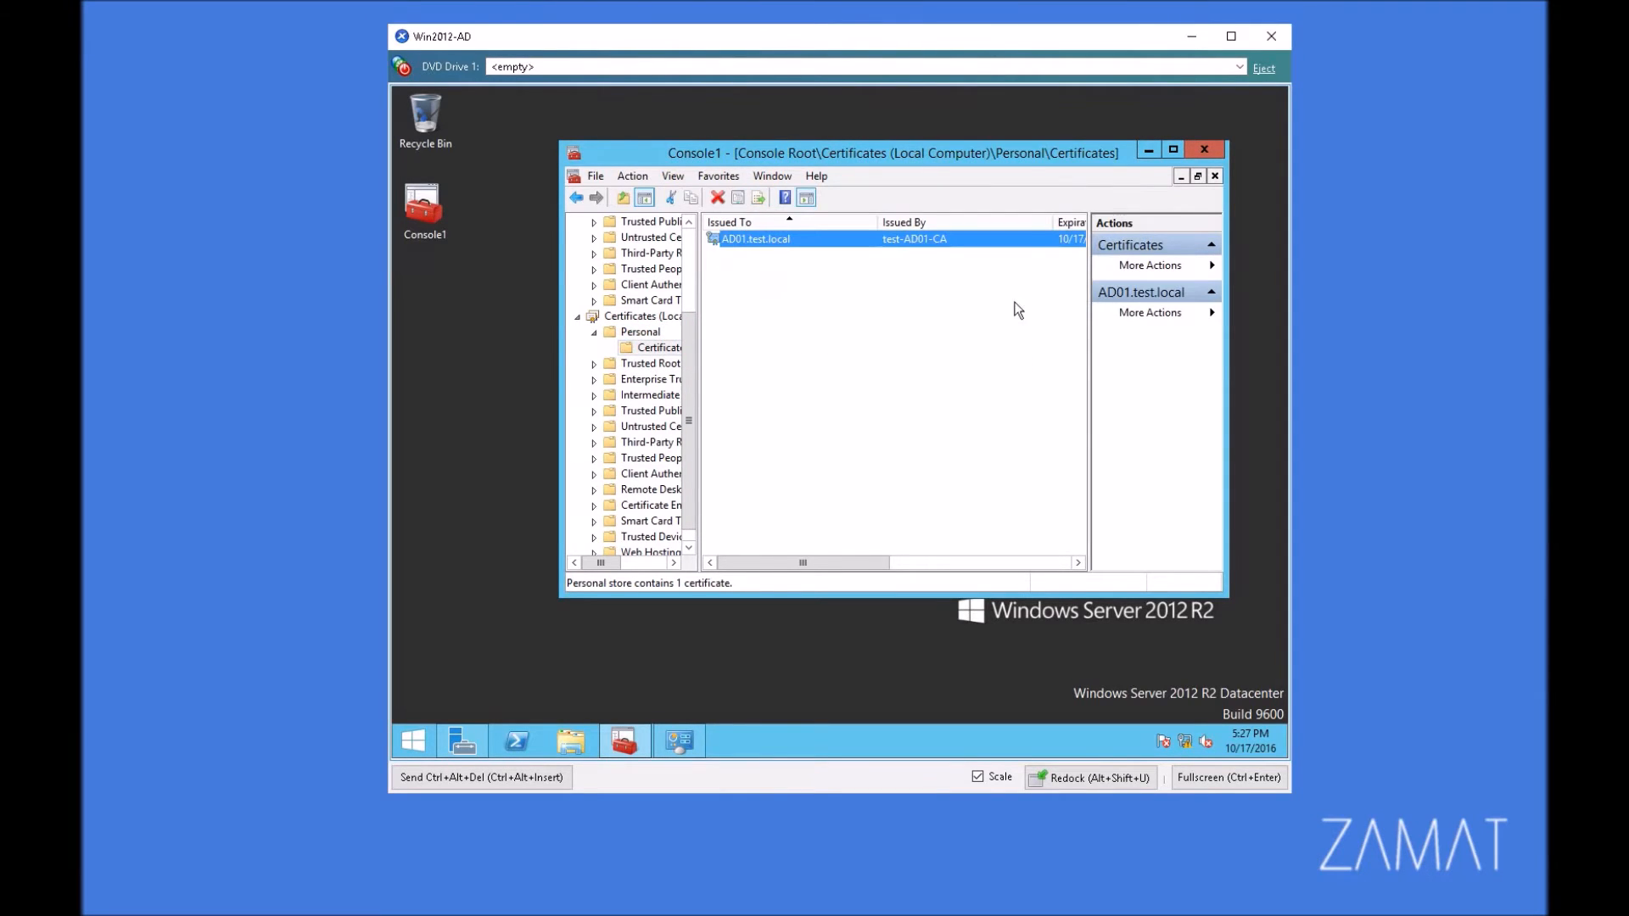
# Step: Examine the intended purpose of the AD01.test.local certificate and close the management console without saving its settings
pyautogui.doubleClick(883, 244)
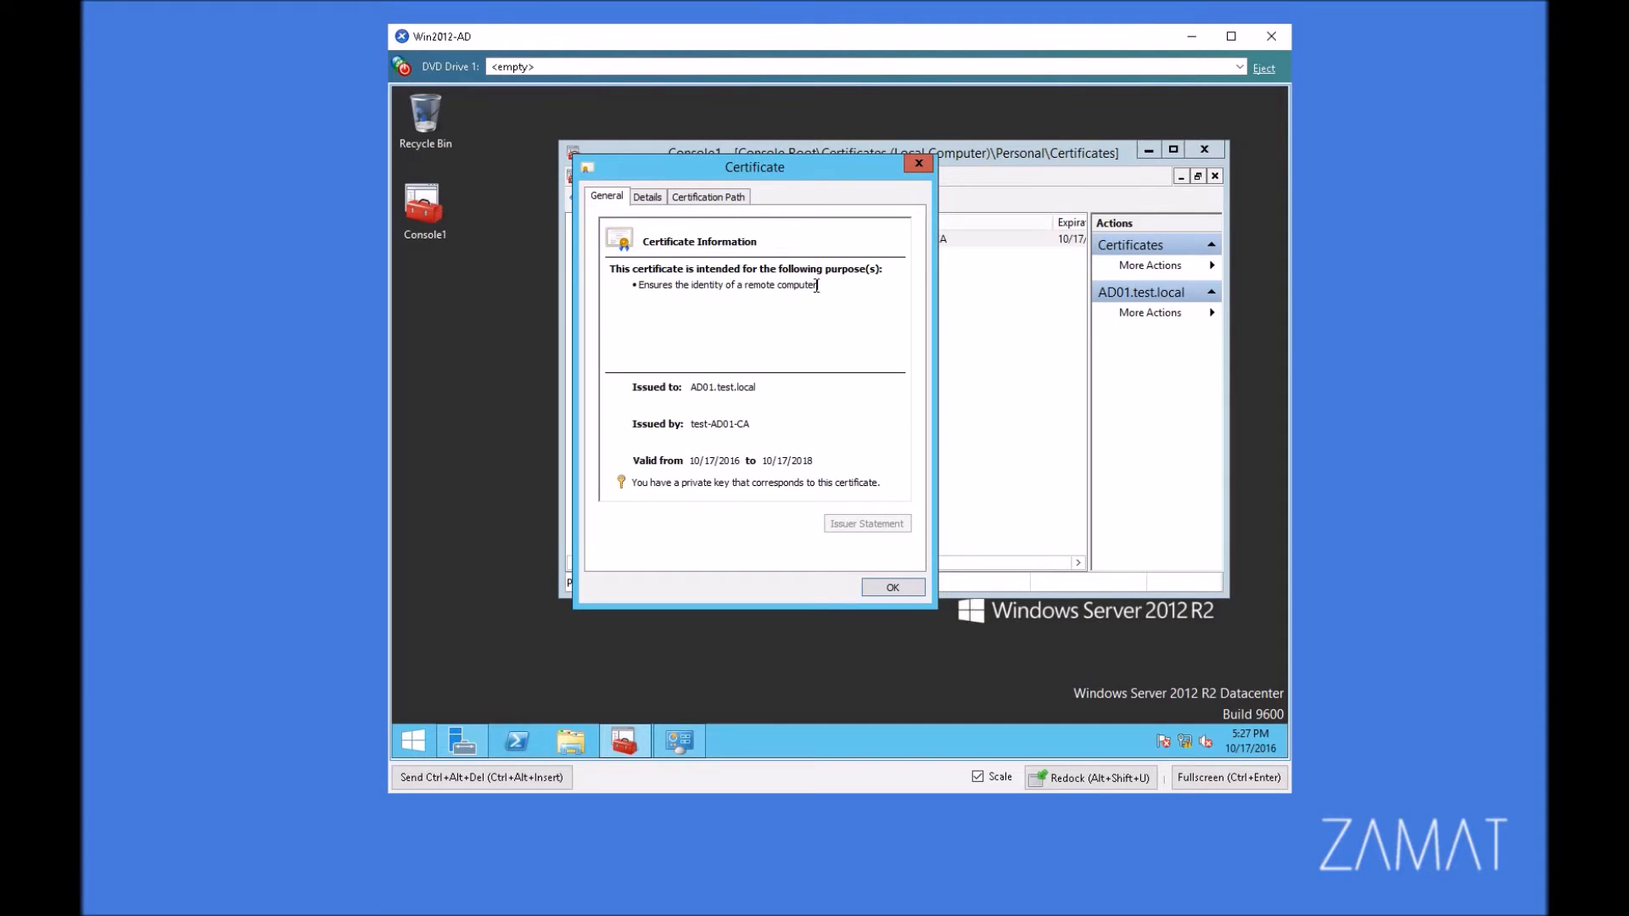
pyautogui.moveTo(828, 285); pyautogui.dragTo(675, 287)
pyautogui.click(893, 589)
pyautogui.click(967, 297)
pyautogui.click(1203, 150)
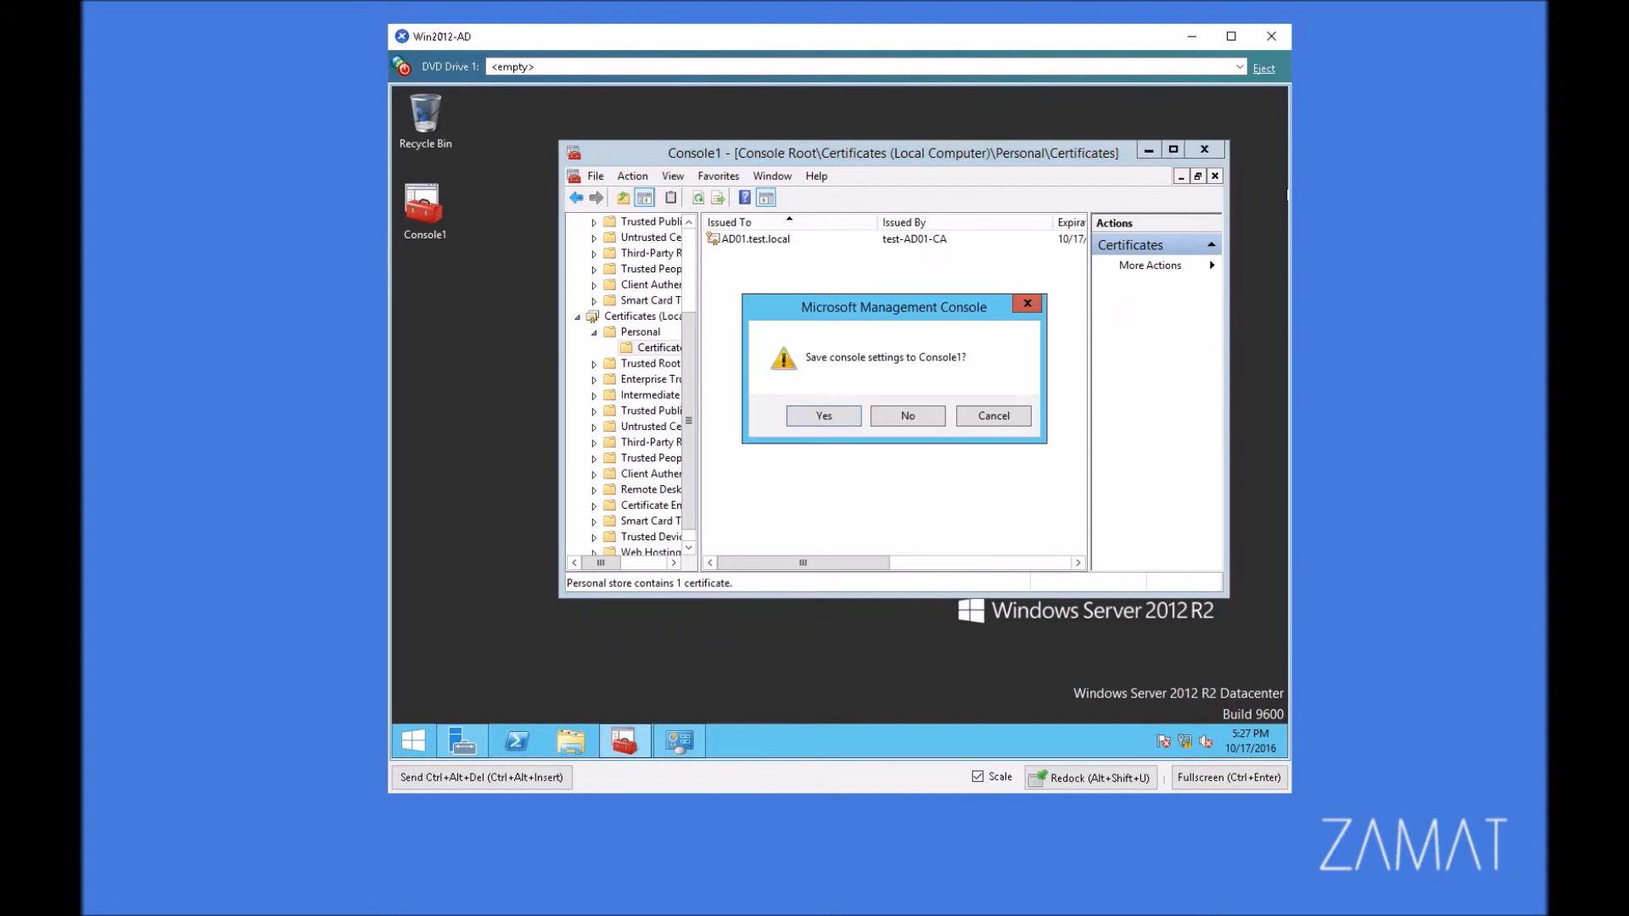
pyautogui.click(916, 416)
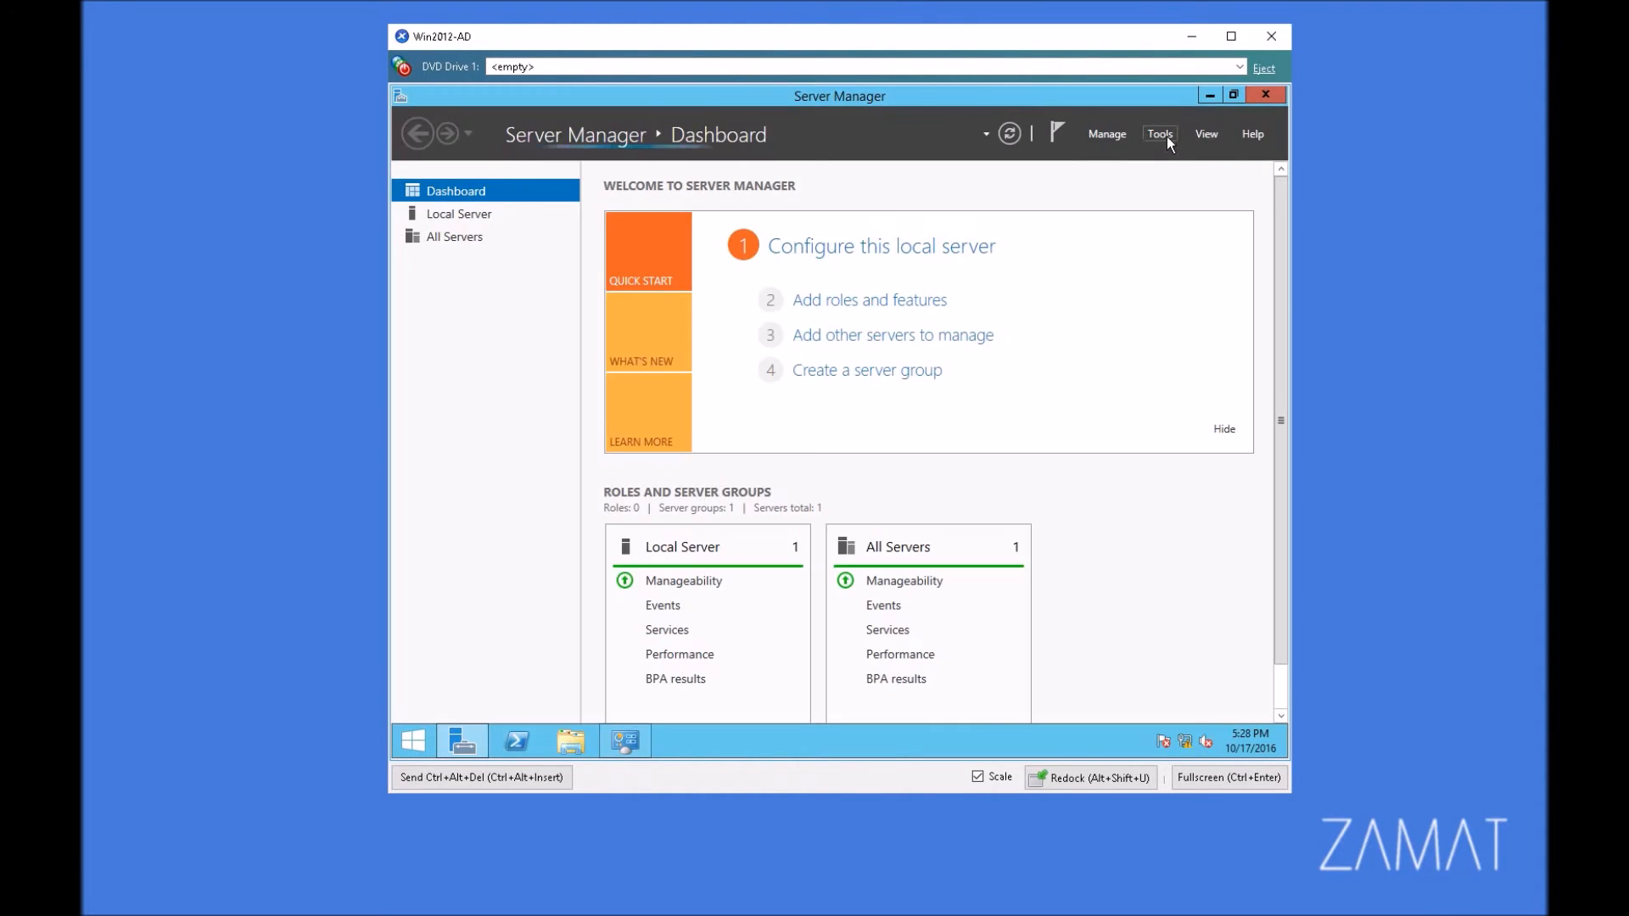
# Step: Switch to Internet Information Services (IIS) Manager from Server Manager and show the AD01 server's home page
pyautogui.click(1162, 134)
pyautogui.click(1118, 407)
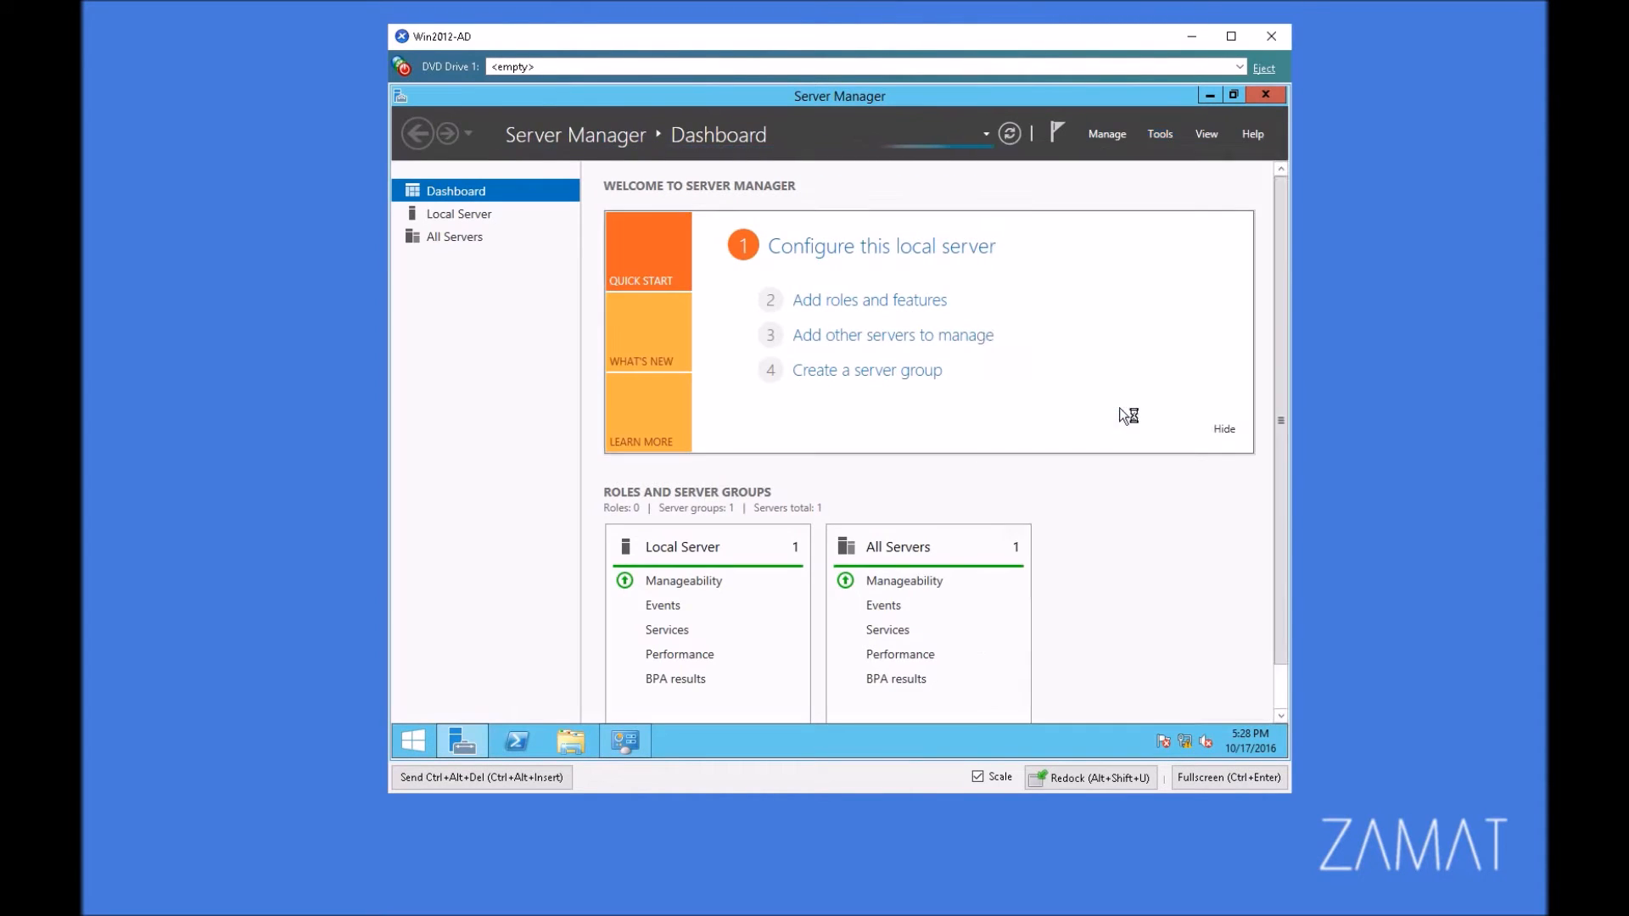
pyautogui.click(577, 323)
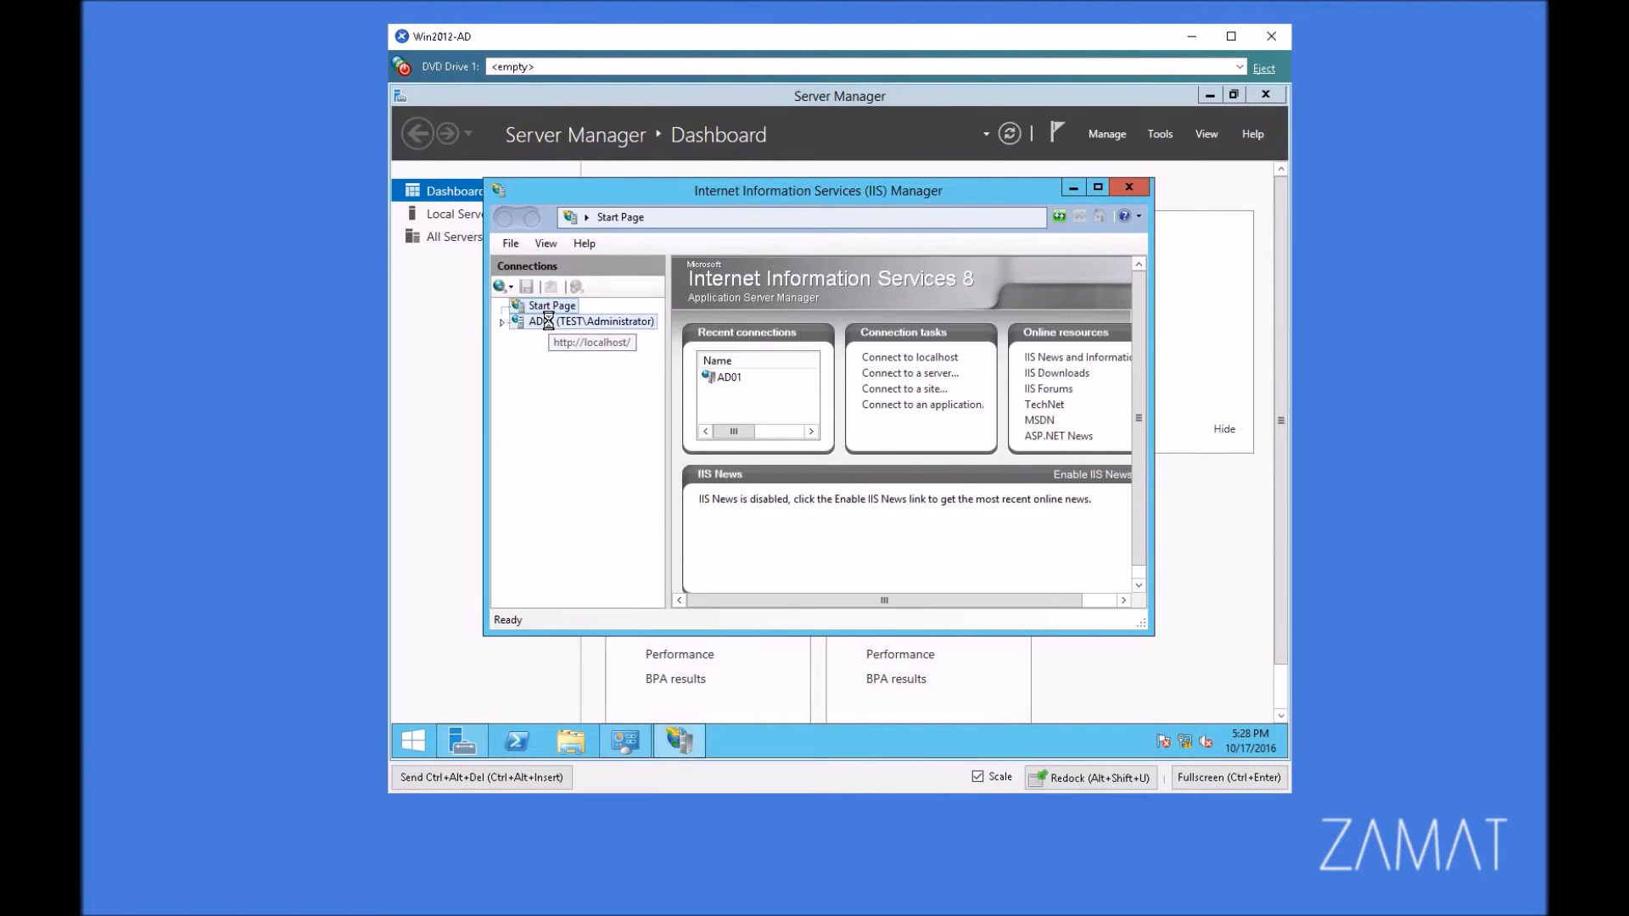
pyautogui.click(804, 463)
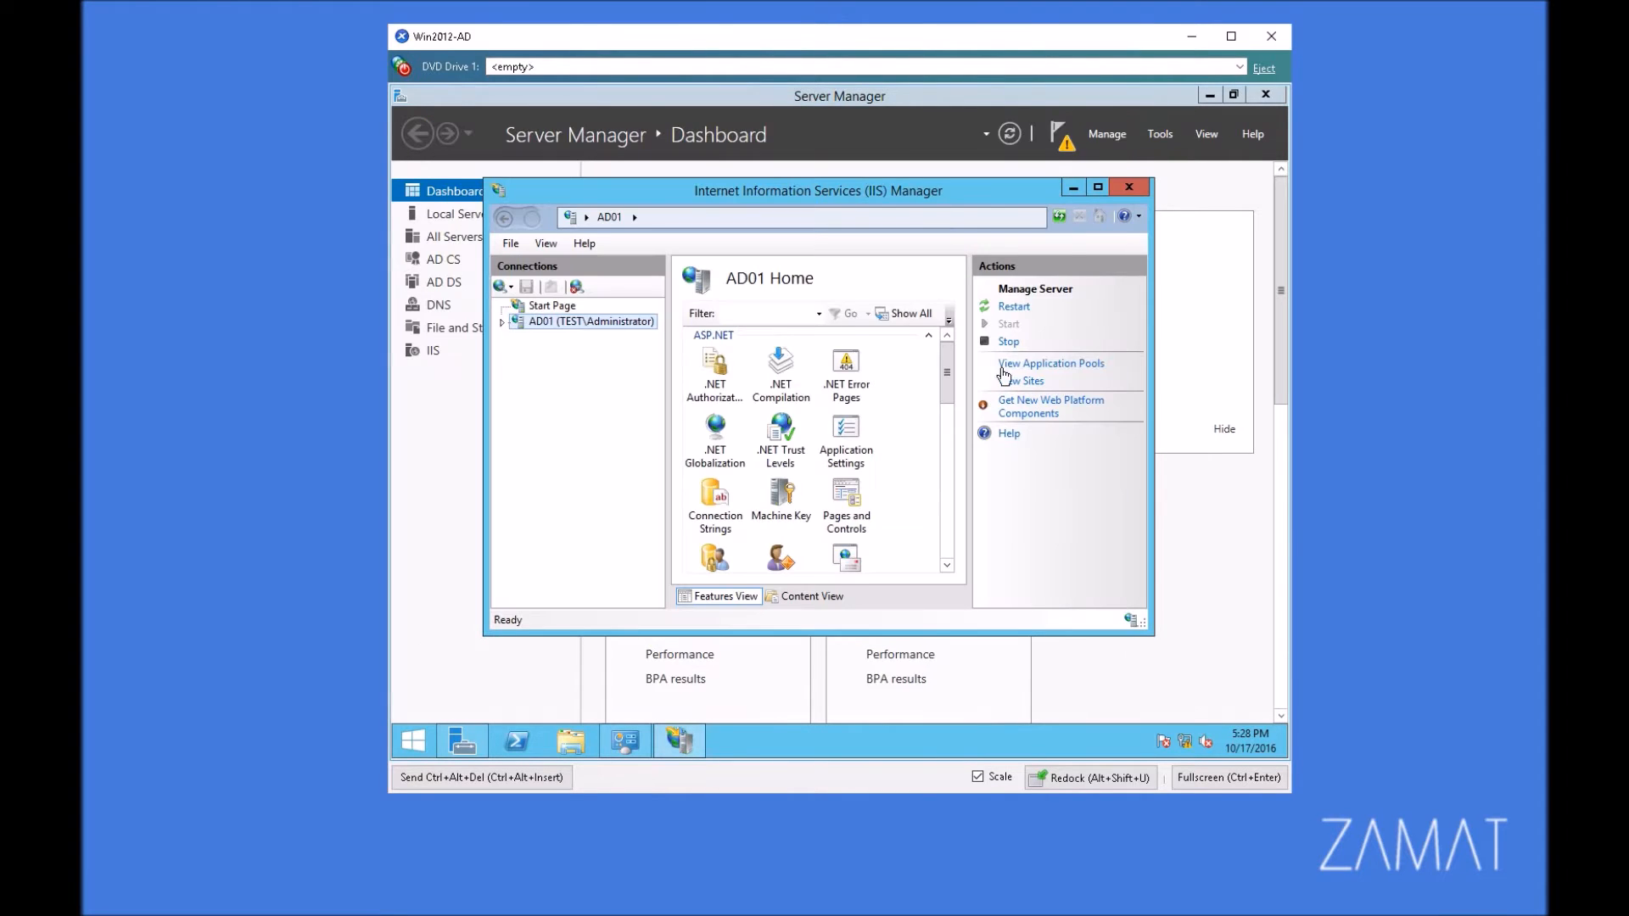
# Step: Expand the sites under AD01 and open the bindings of Default Web Site for editing
pyautogui.click(502, 322)
pyautogui.click(517, 353)
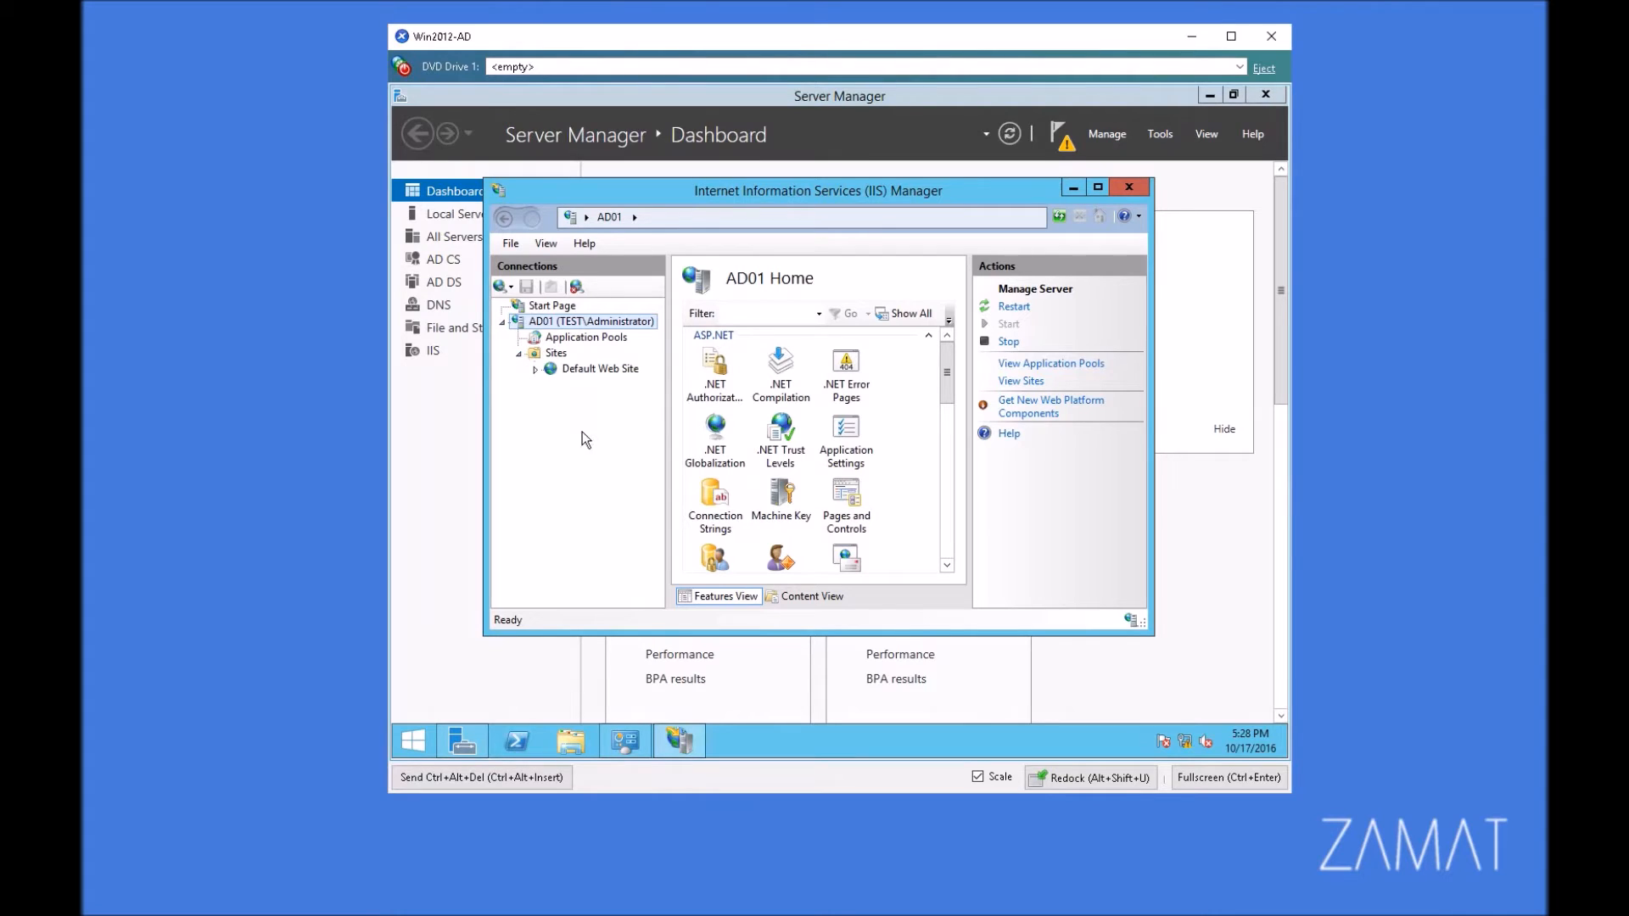
pyautogui.click(535, 369)
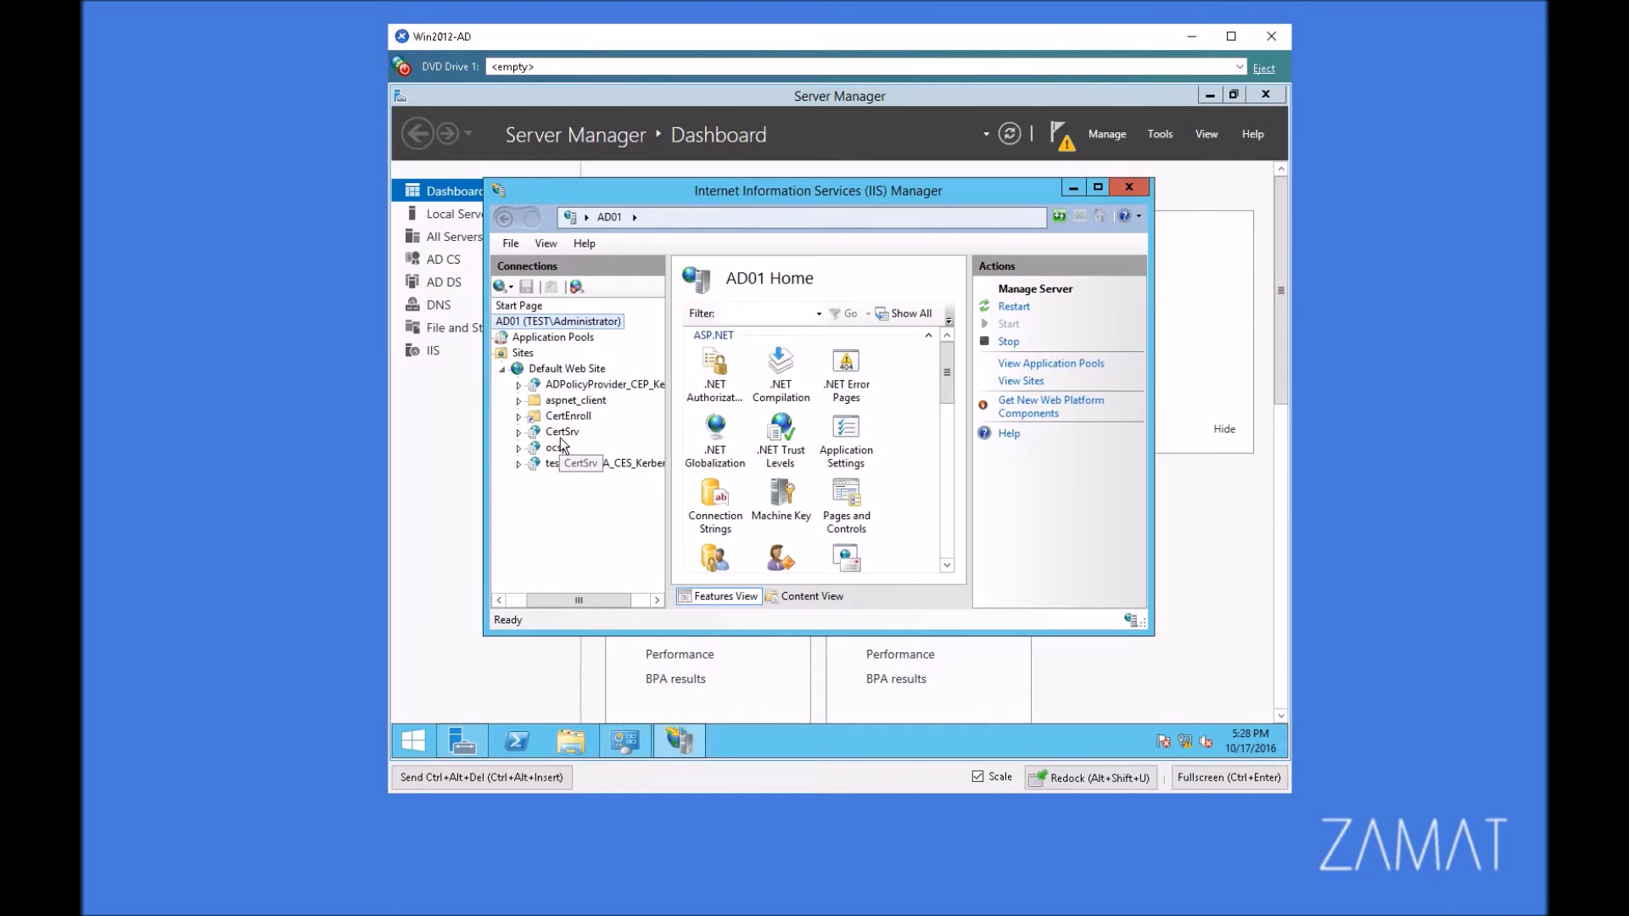
pyautogui.rightClick(583, 370)
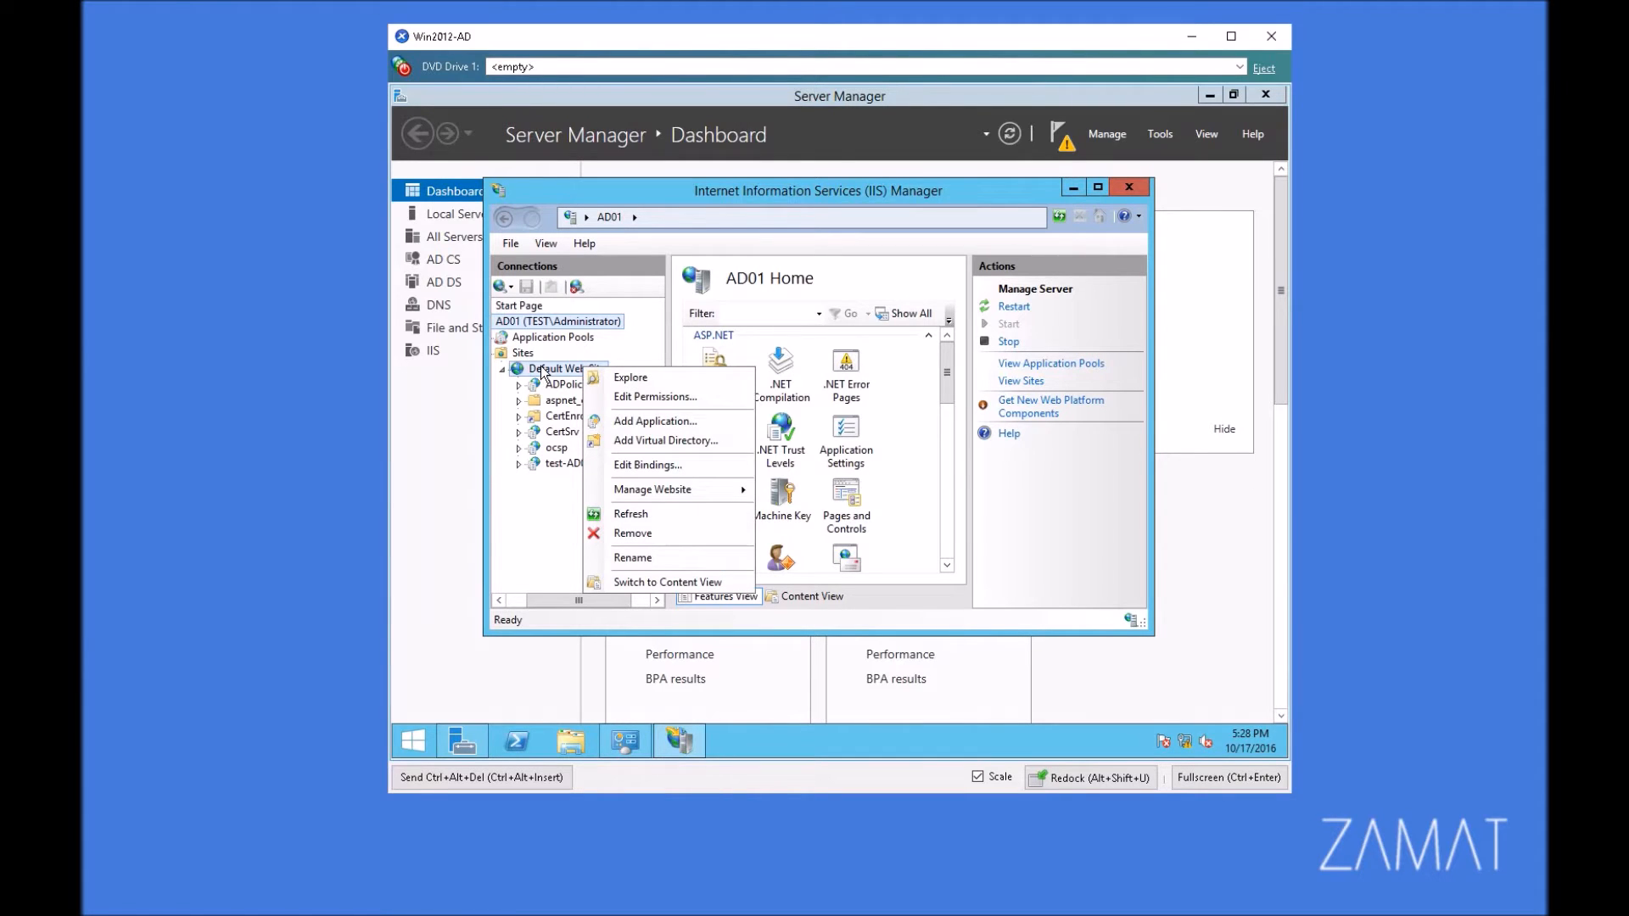
pyautogui.click(671, 466)
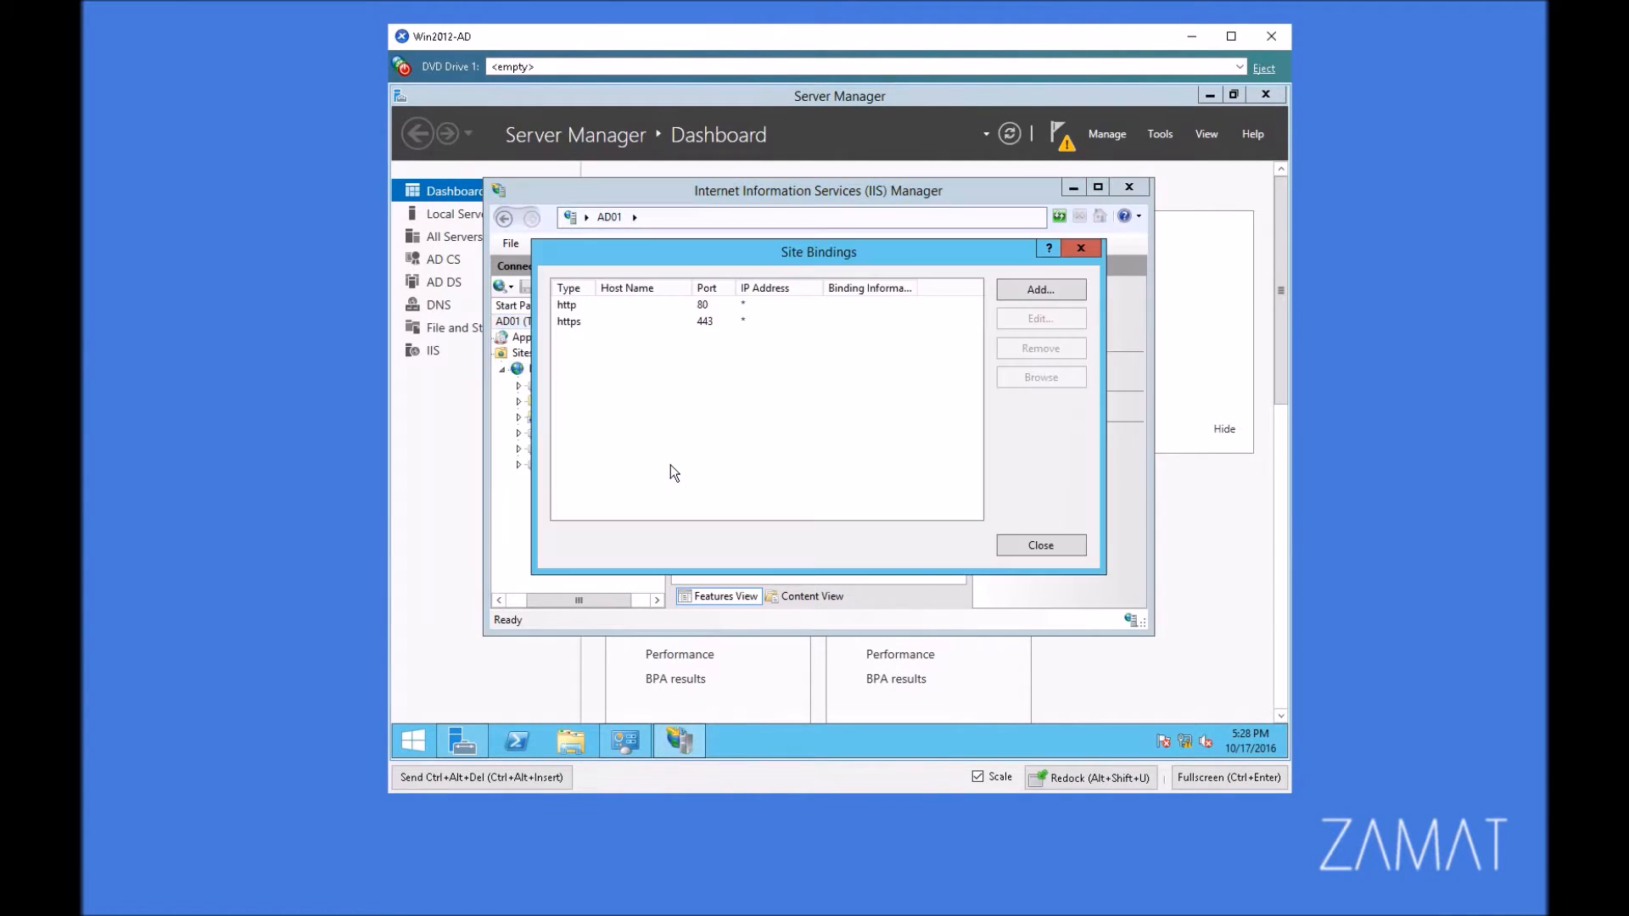
# Step: Edit the https binding on port 443 and choose AD01.test.local as its SSL certificate
pyautogui.click(582, 323)
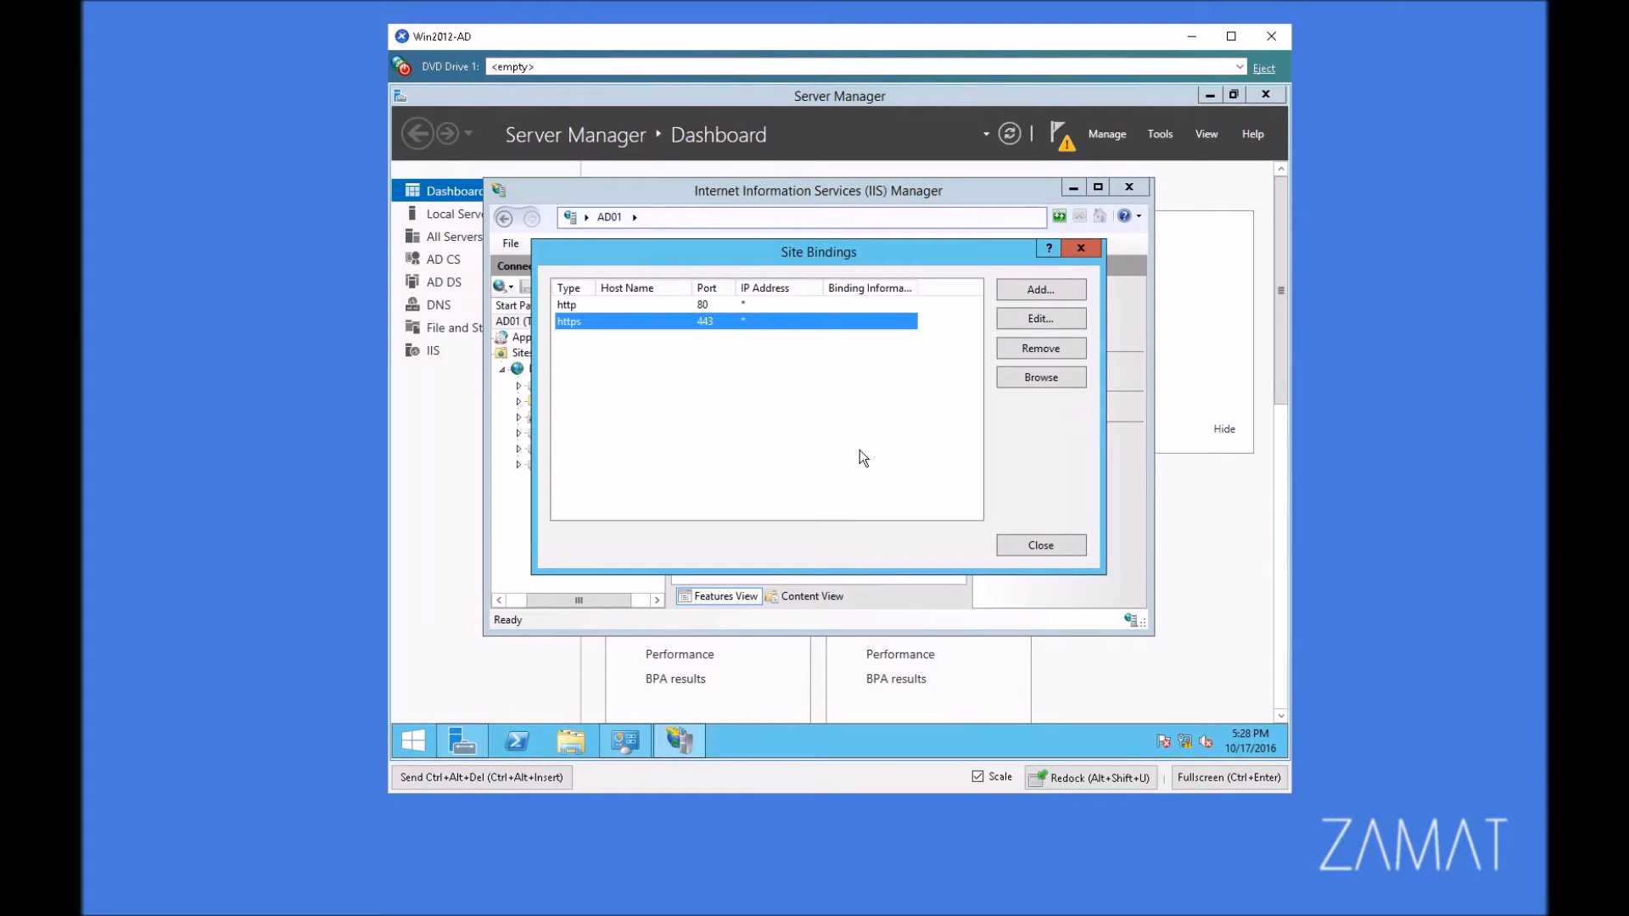
pyautogui.click(1040, 320)
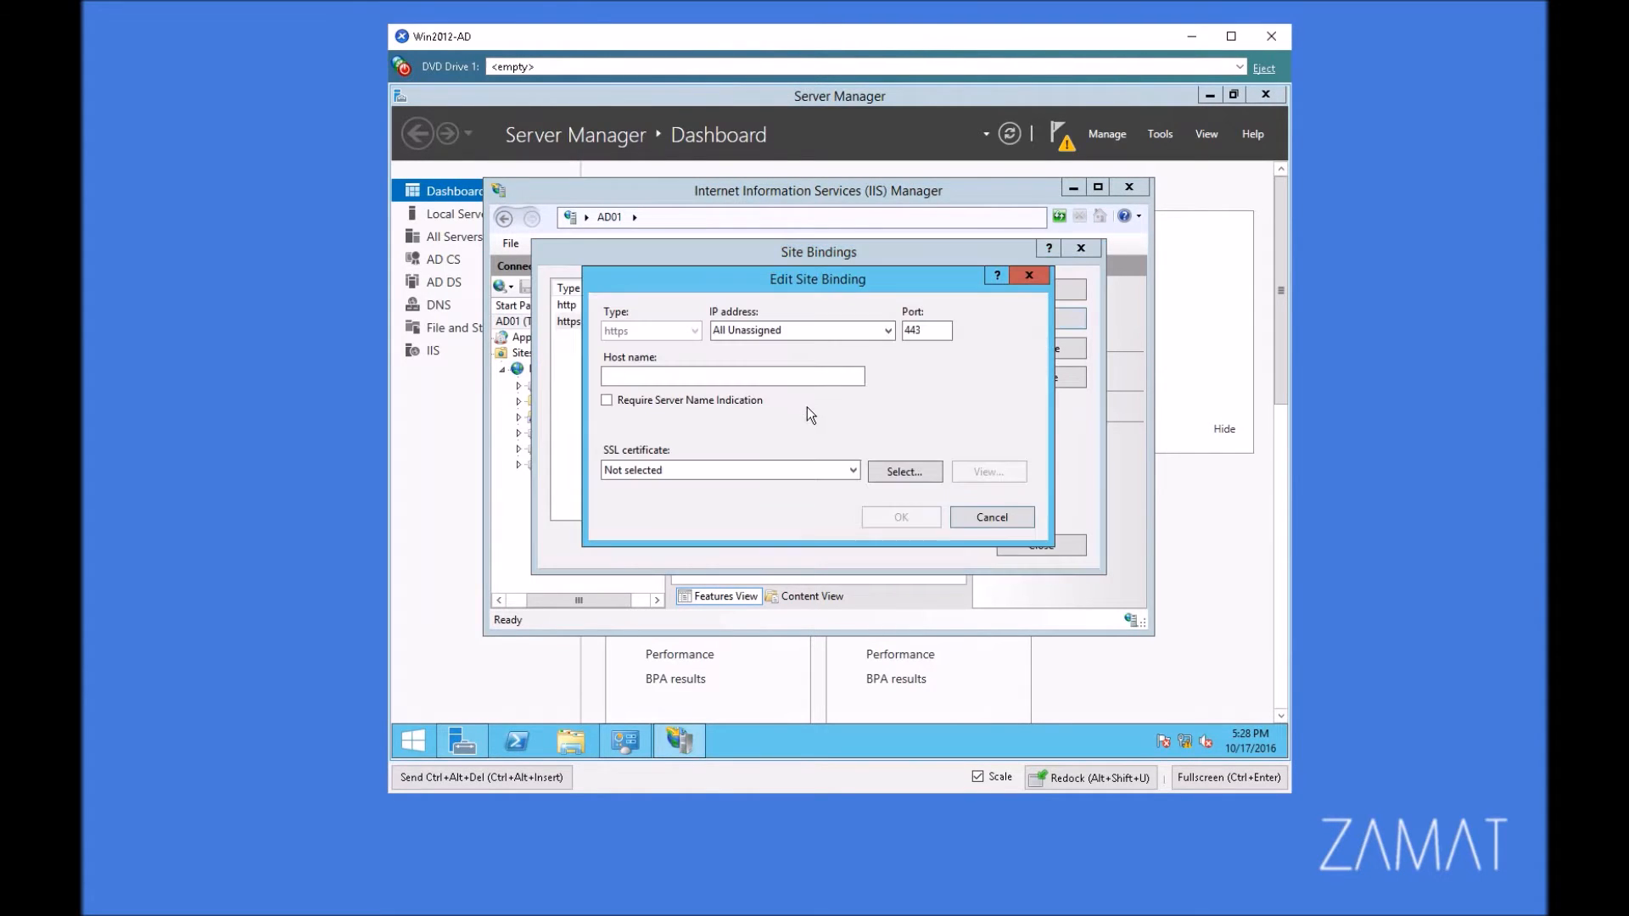
pyautogui.click(711, 475)
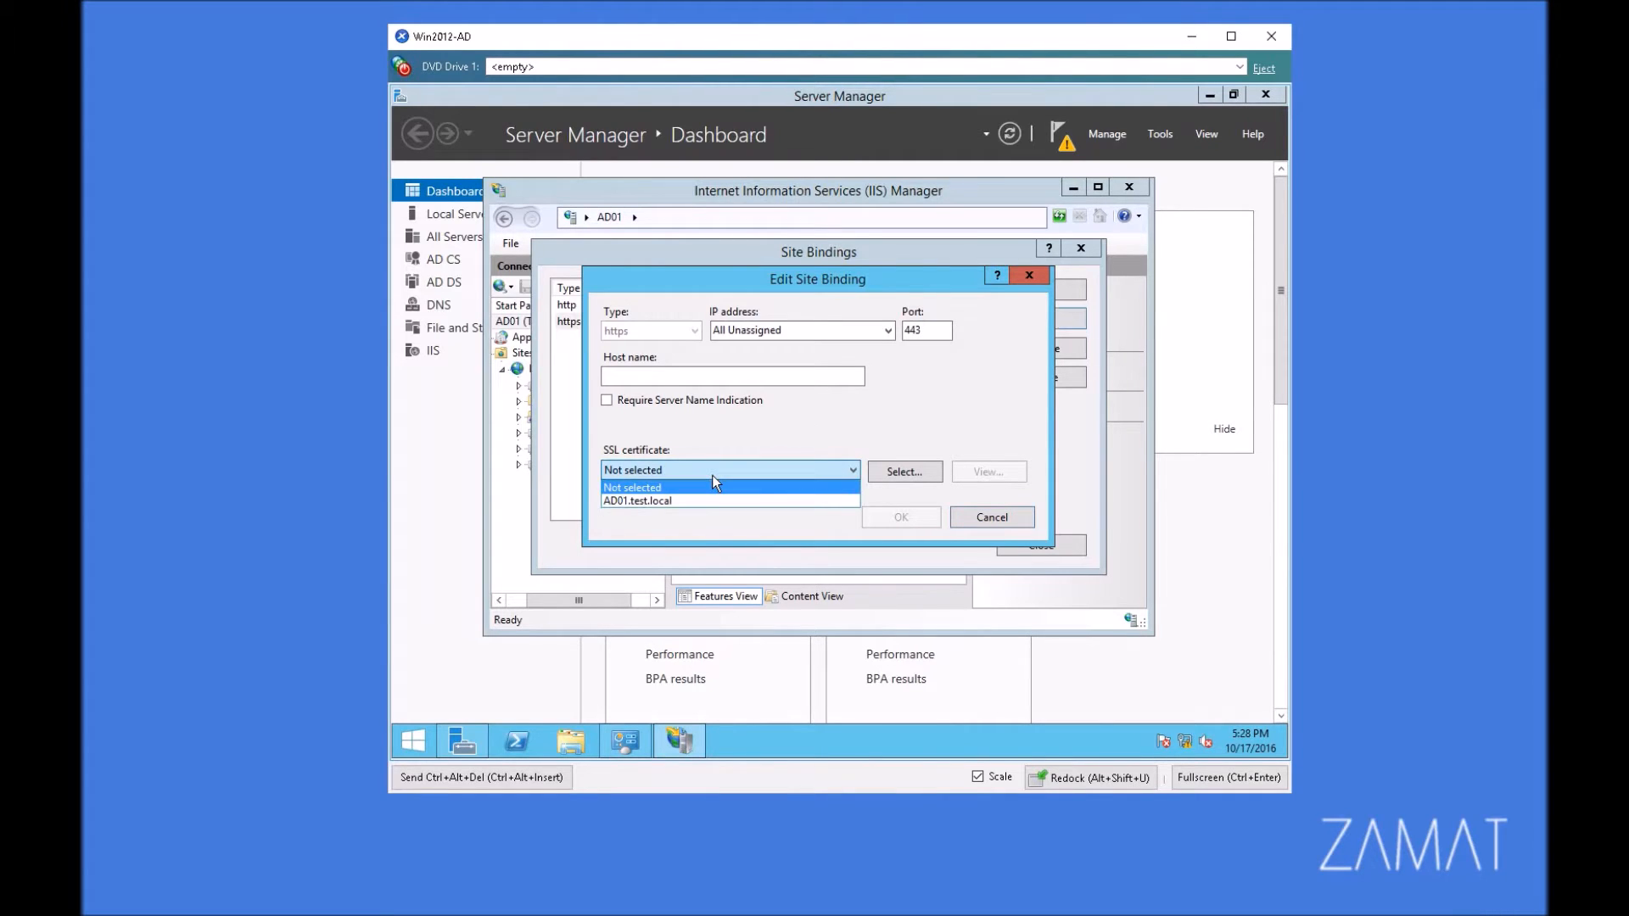
pyautogui.click(665, 501)
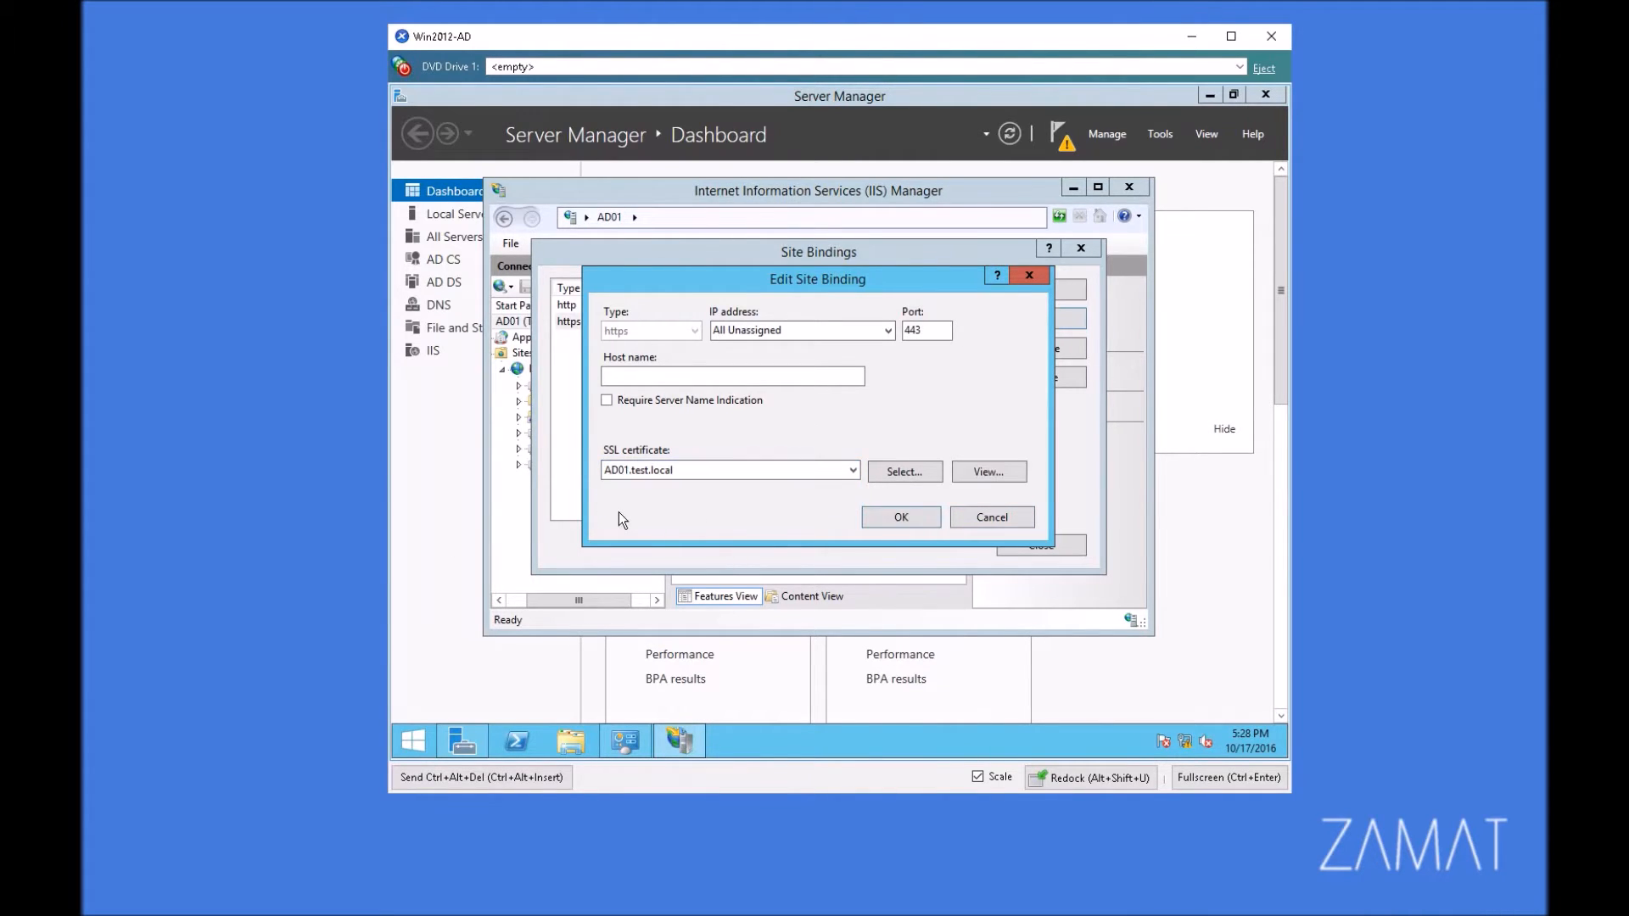
# Step: Check the selected SSL certificate's intended purpose, save the https binding, and close the site bindings
pyautogui.click(983, 473)
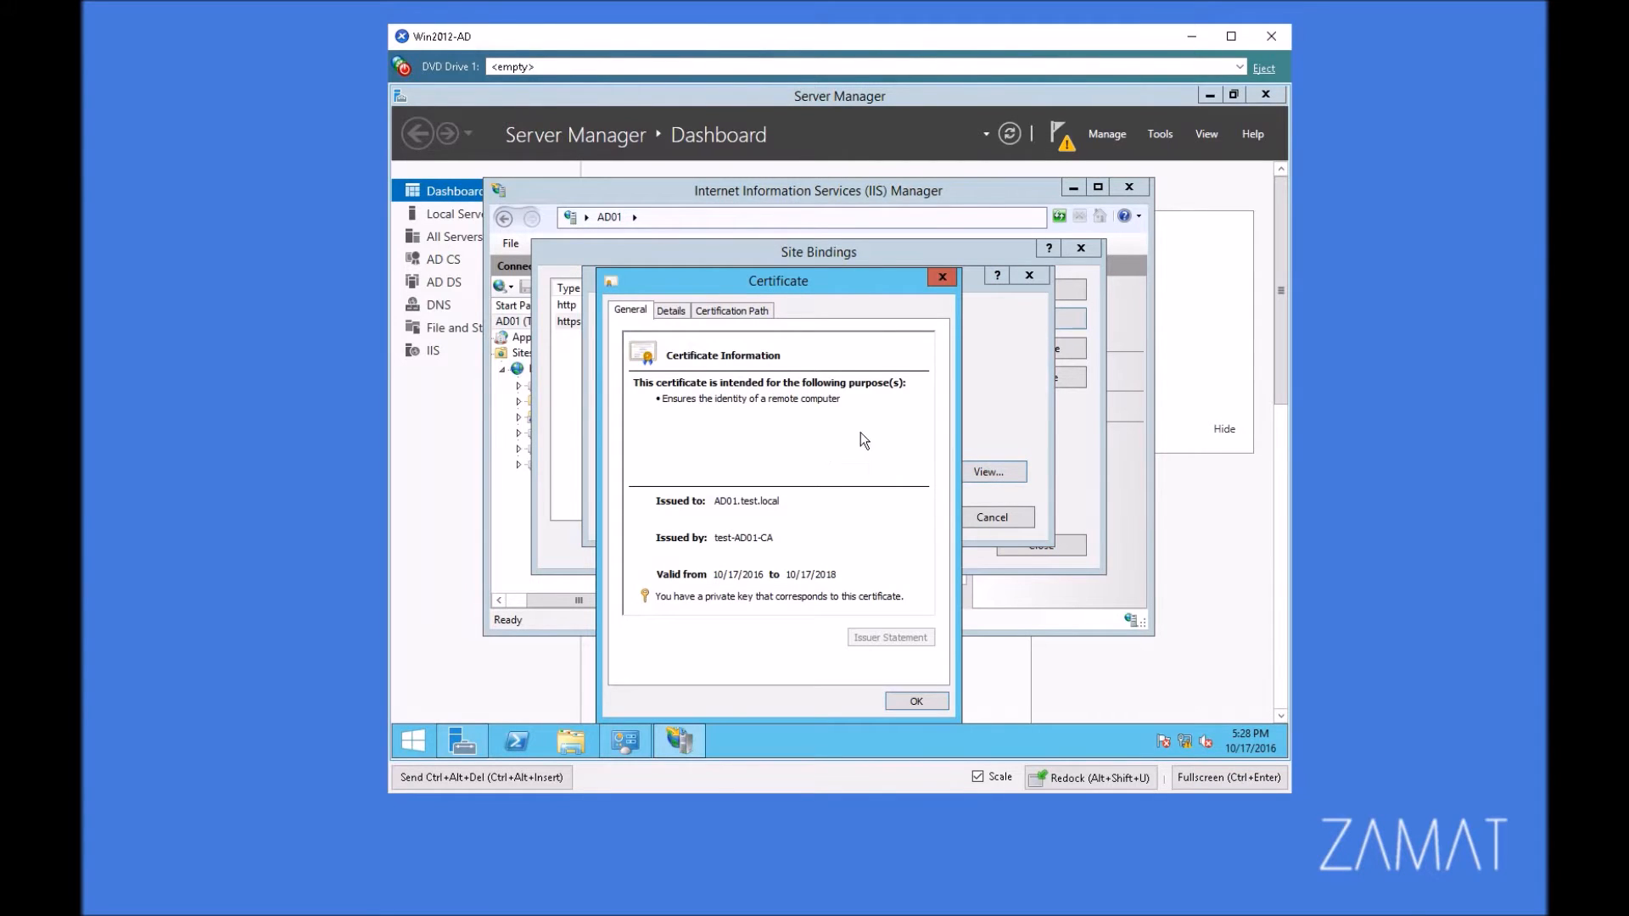
pyautogui.moveTo(843, 398); pyautogui.dragTo(655, 406)
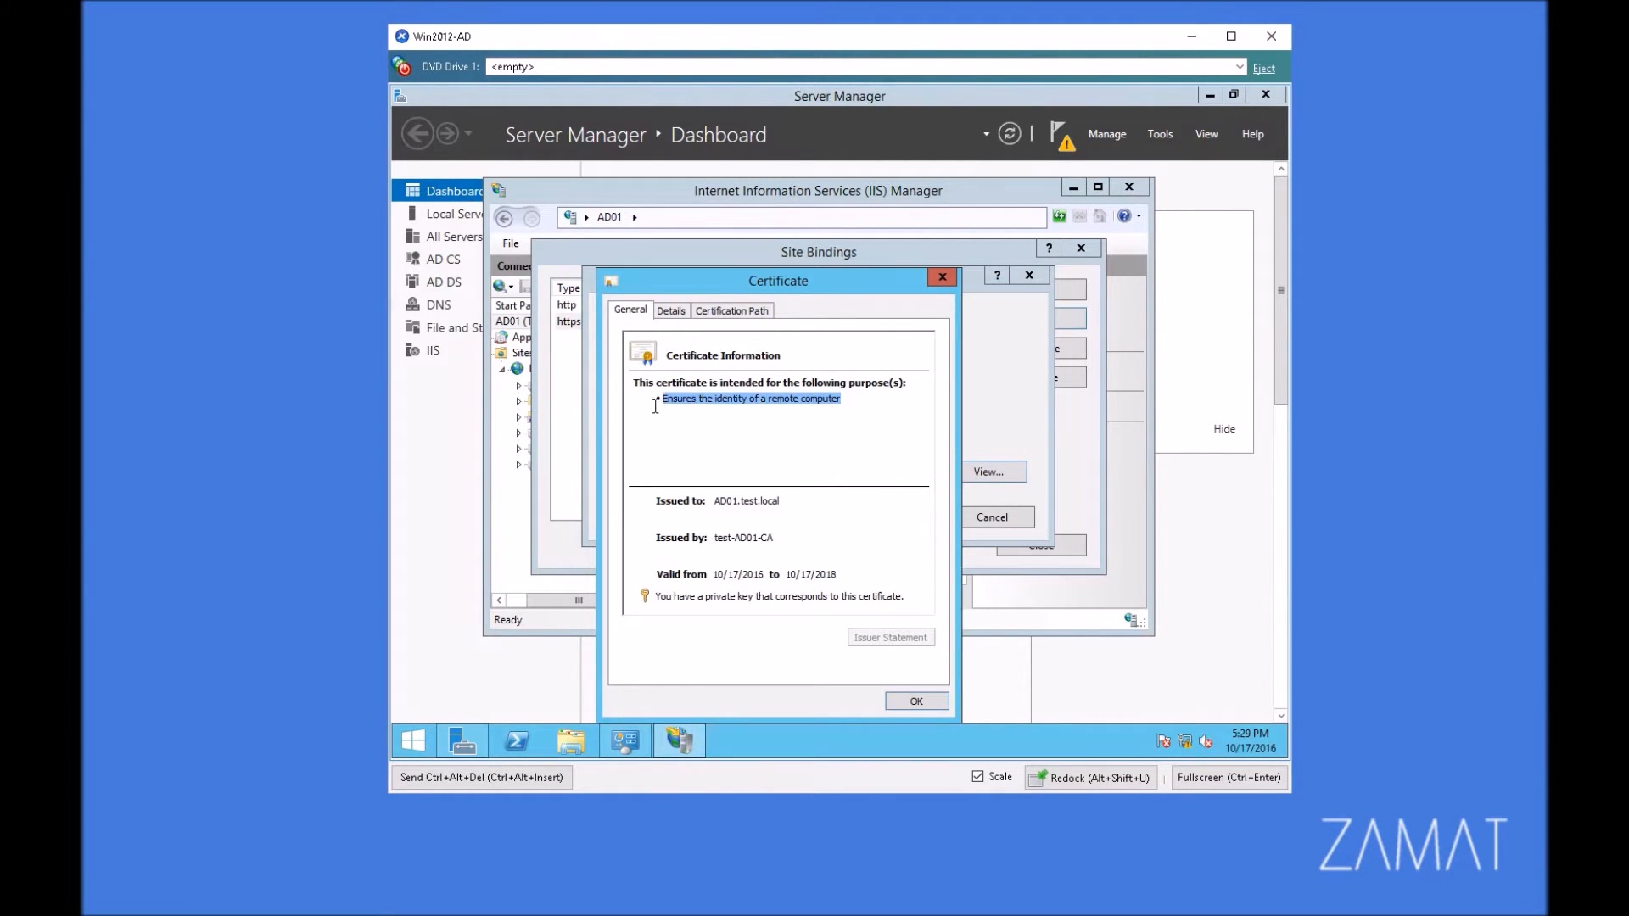
pyautogui.click(915, 700)
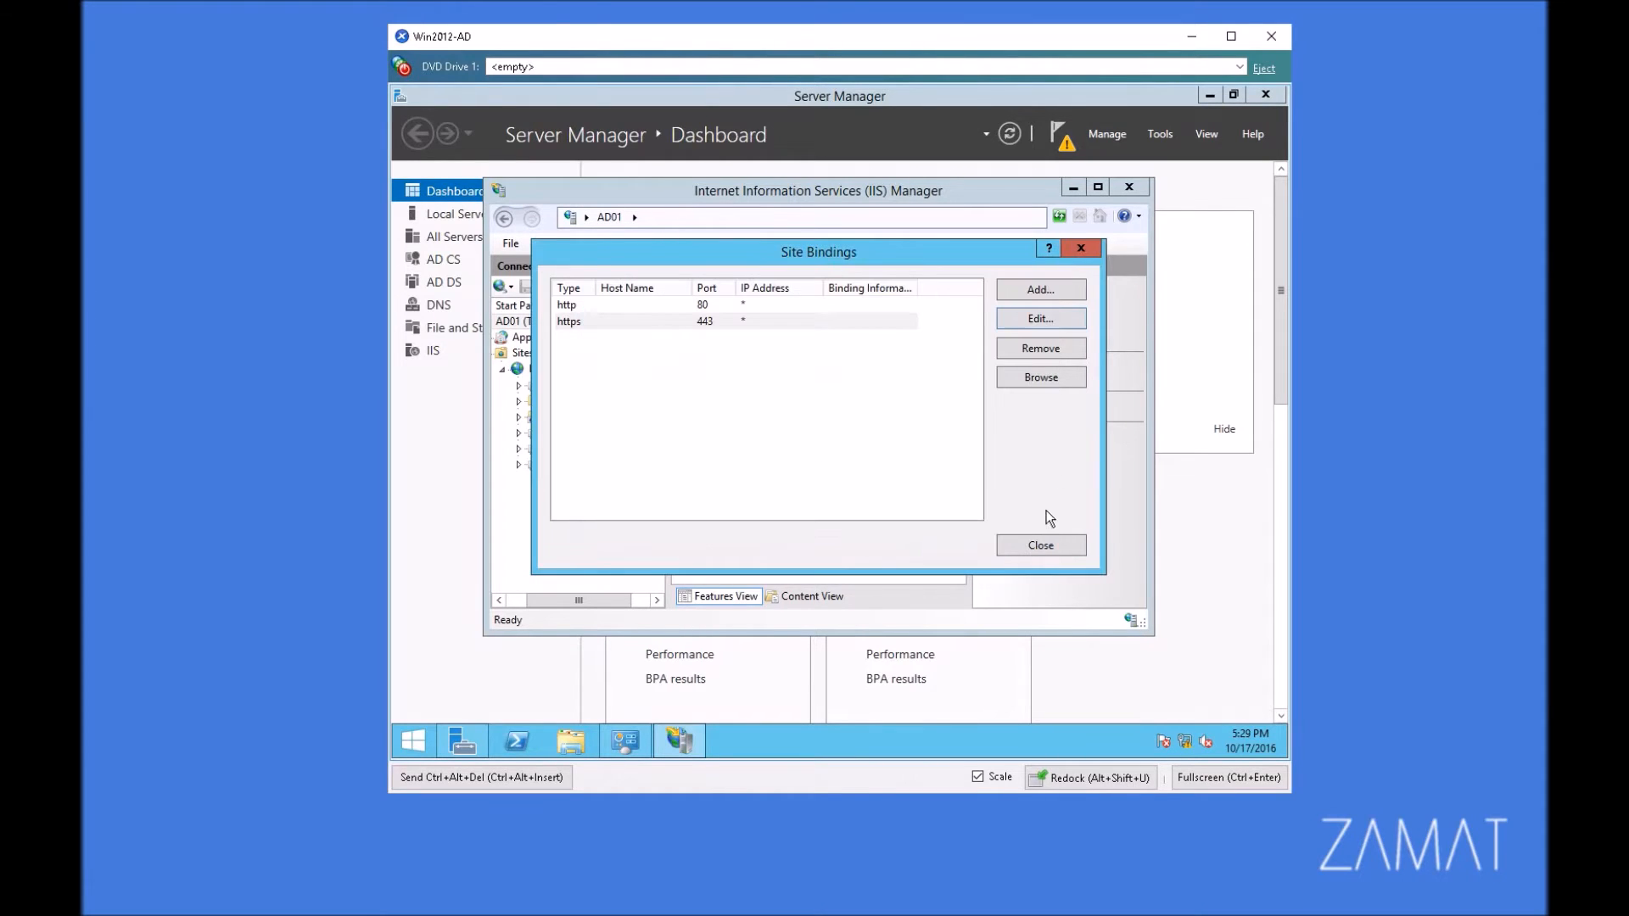
pyautogui.click(1043, 545)
# Step: Restart Default Web Site on AD01 and close both IIS Manager and Server Manager
pyautogui.click(527, 323)
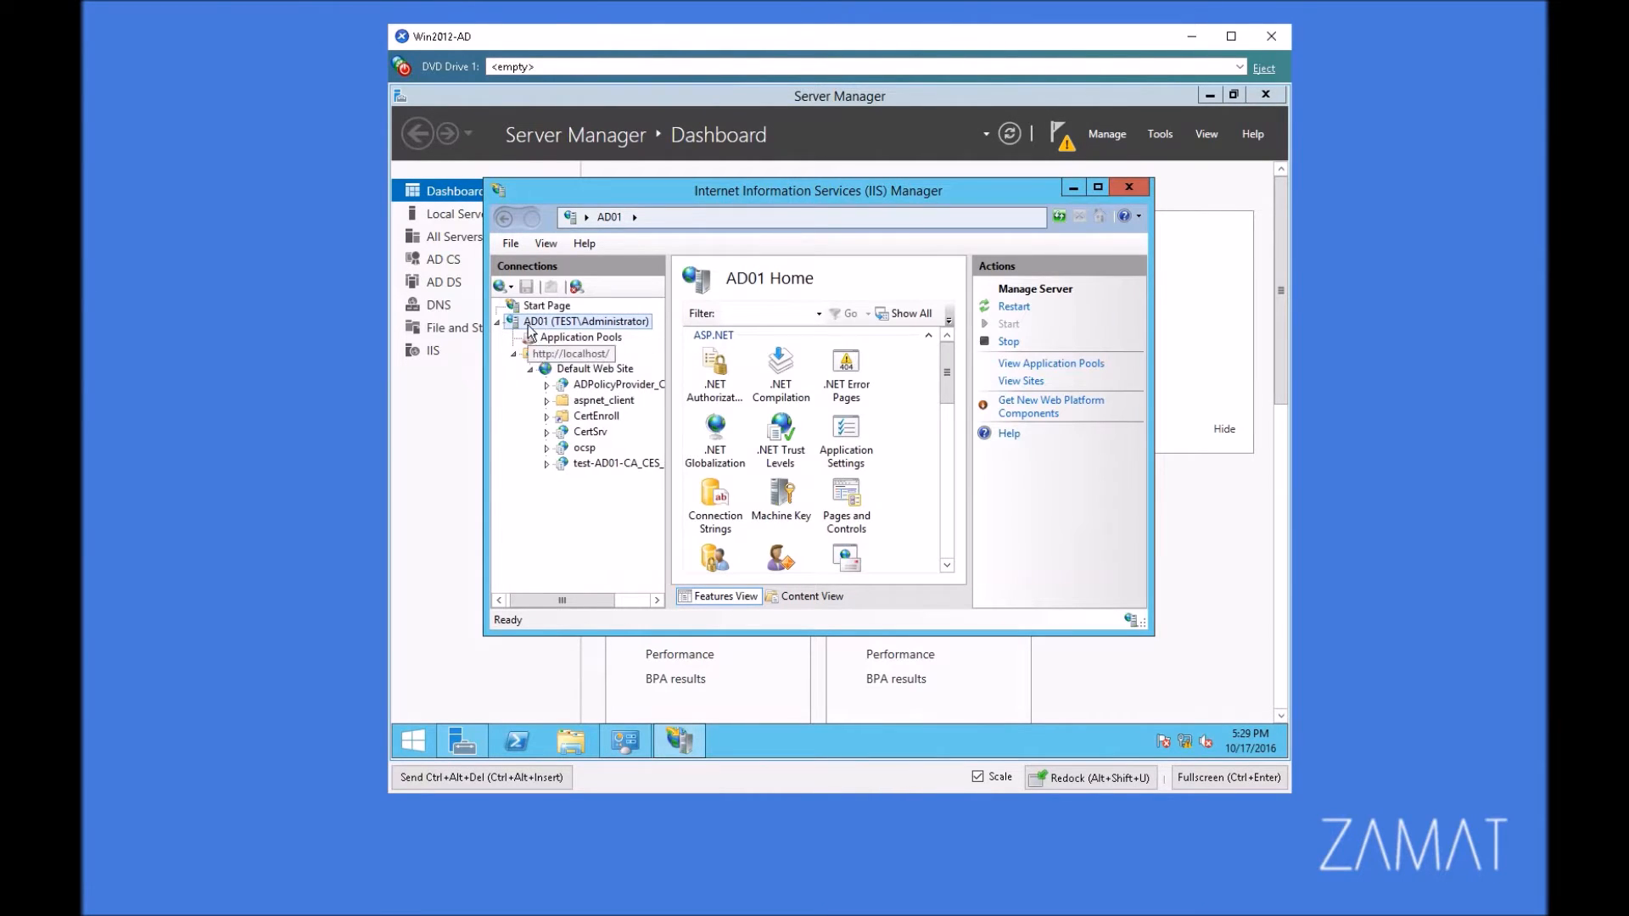
pyautogui.rightClick(569, 322)
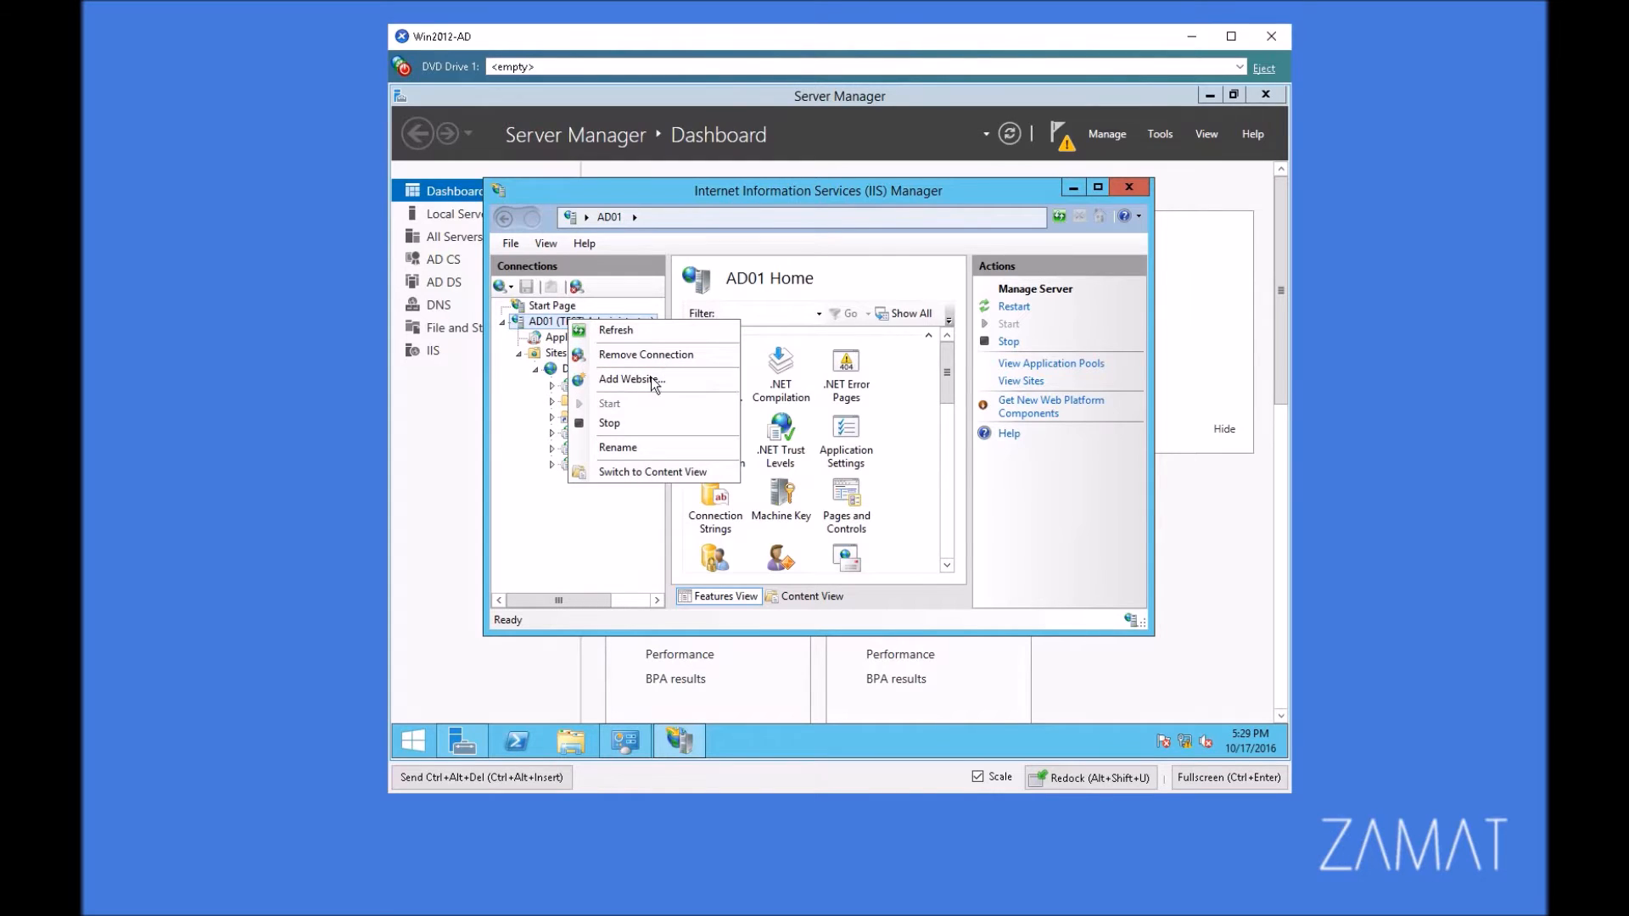
pyautogui.rightClick(557, 370)
pyautogui.moveTo(648, 494)
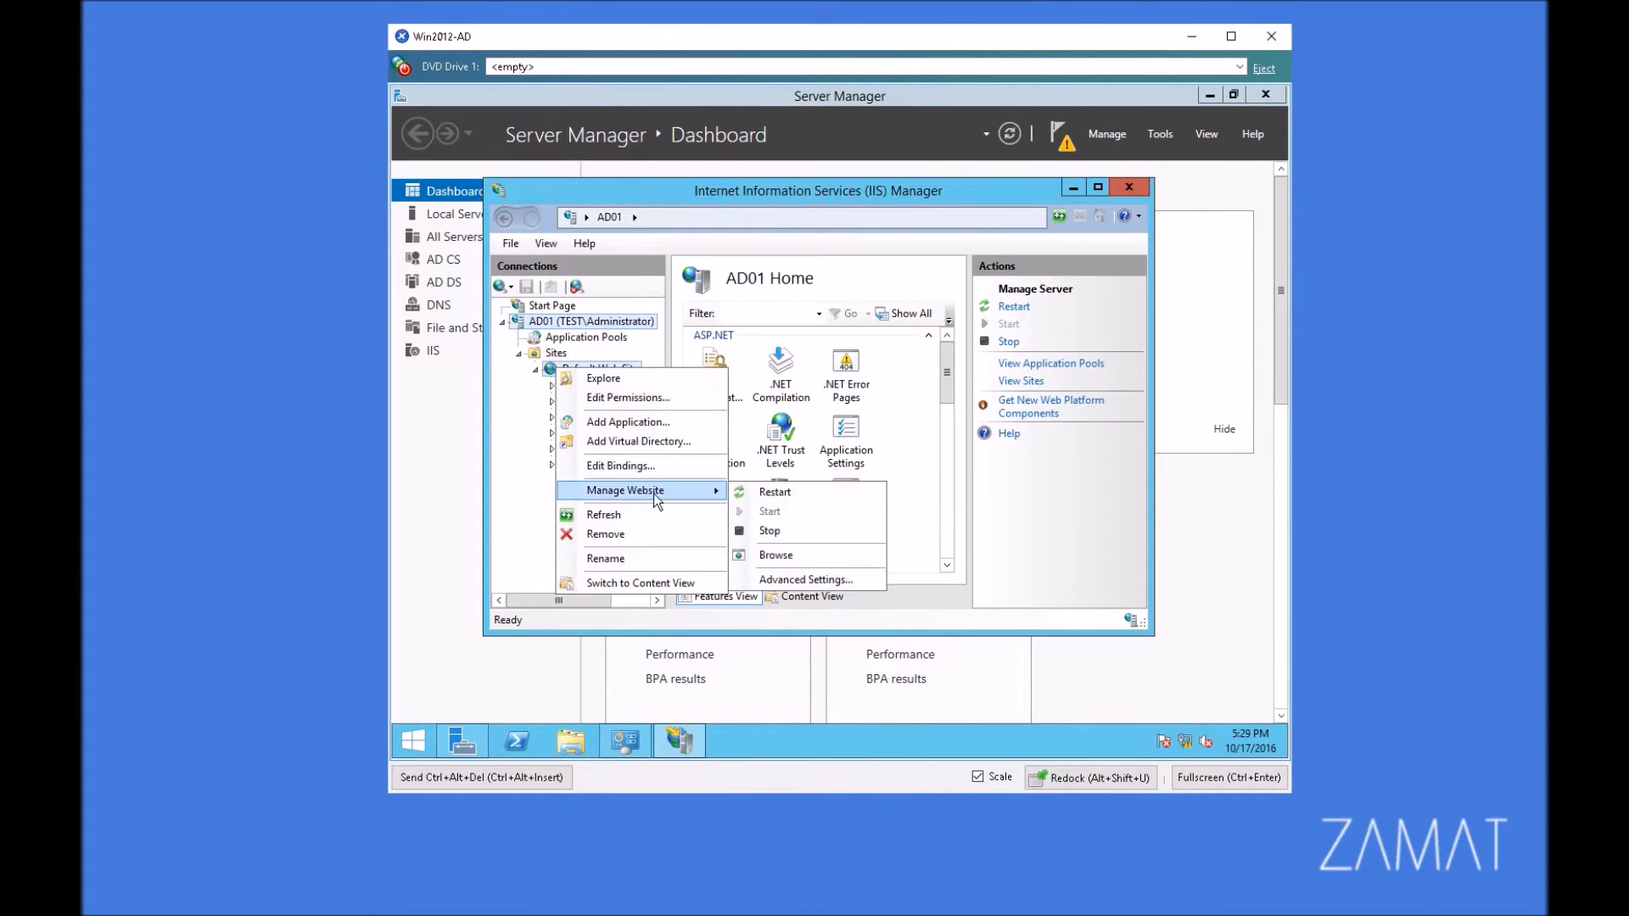
pyautogui.click(814, 493)
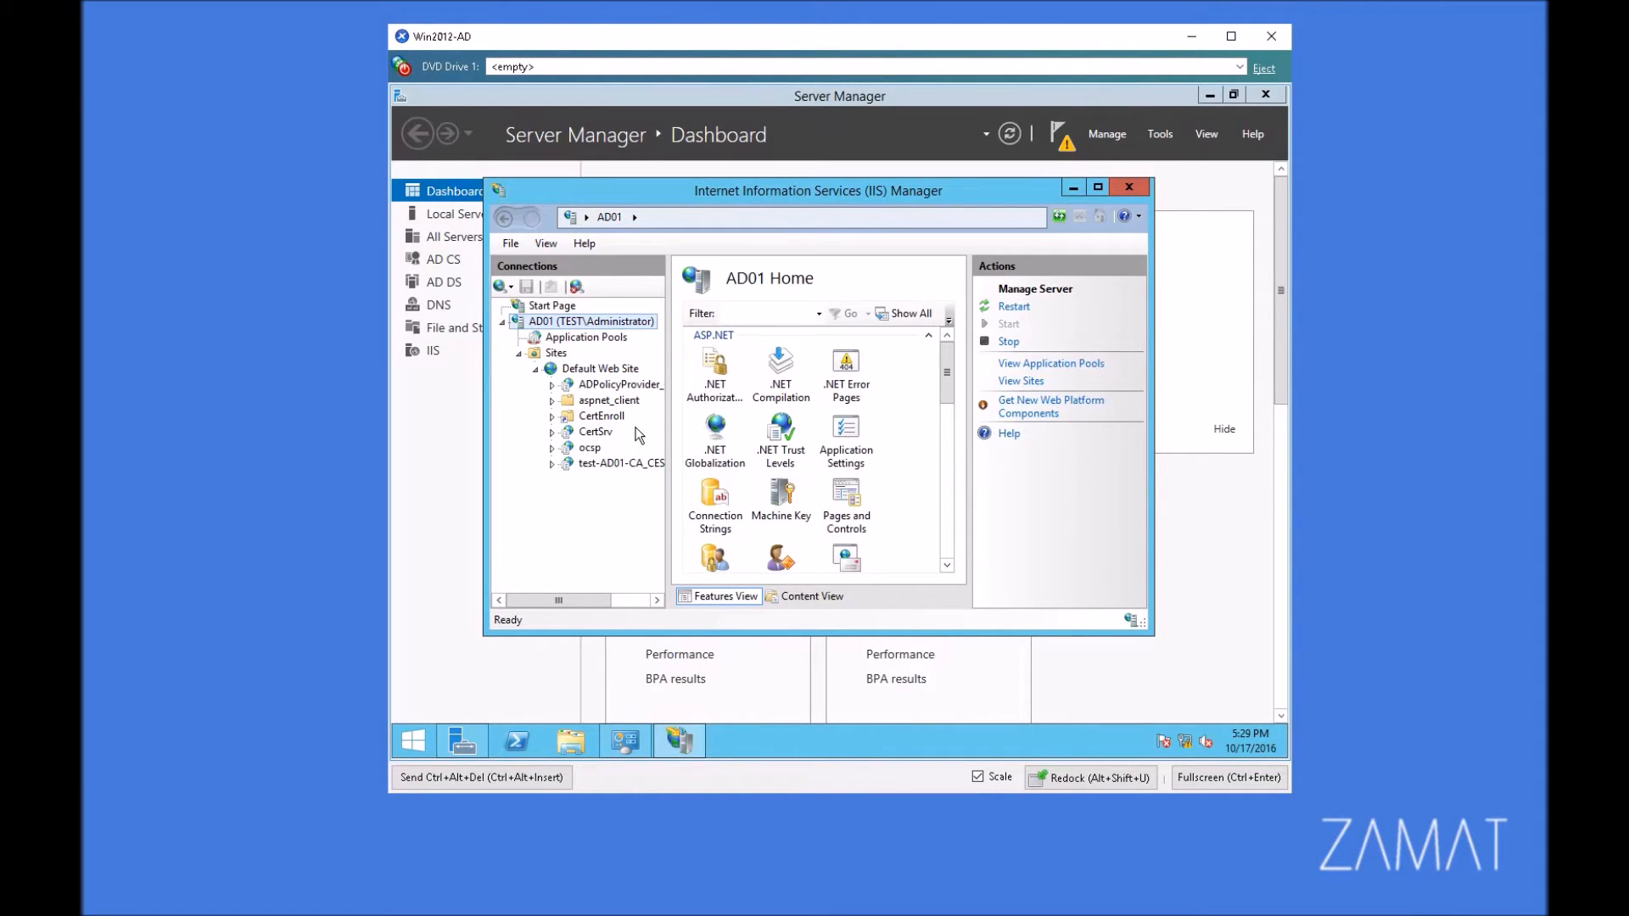
pyautogui.click(1135, 187)
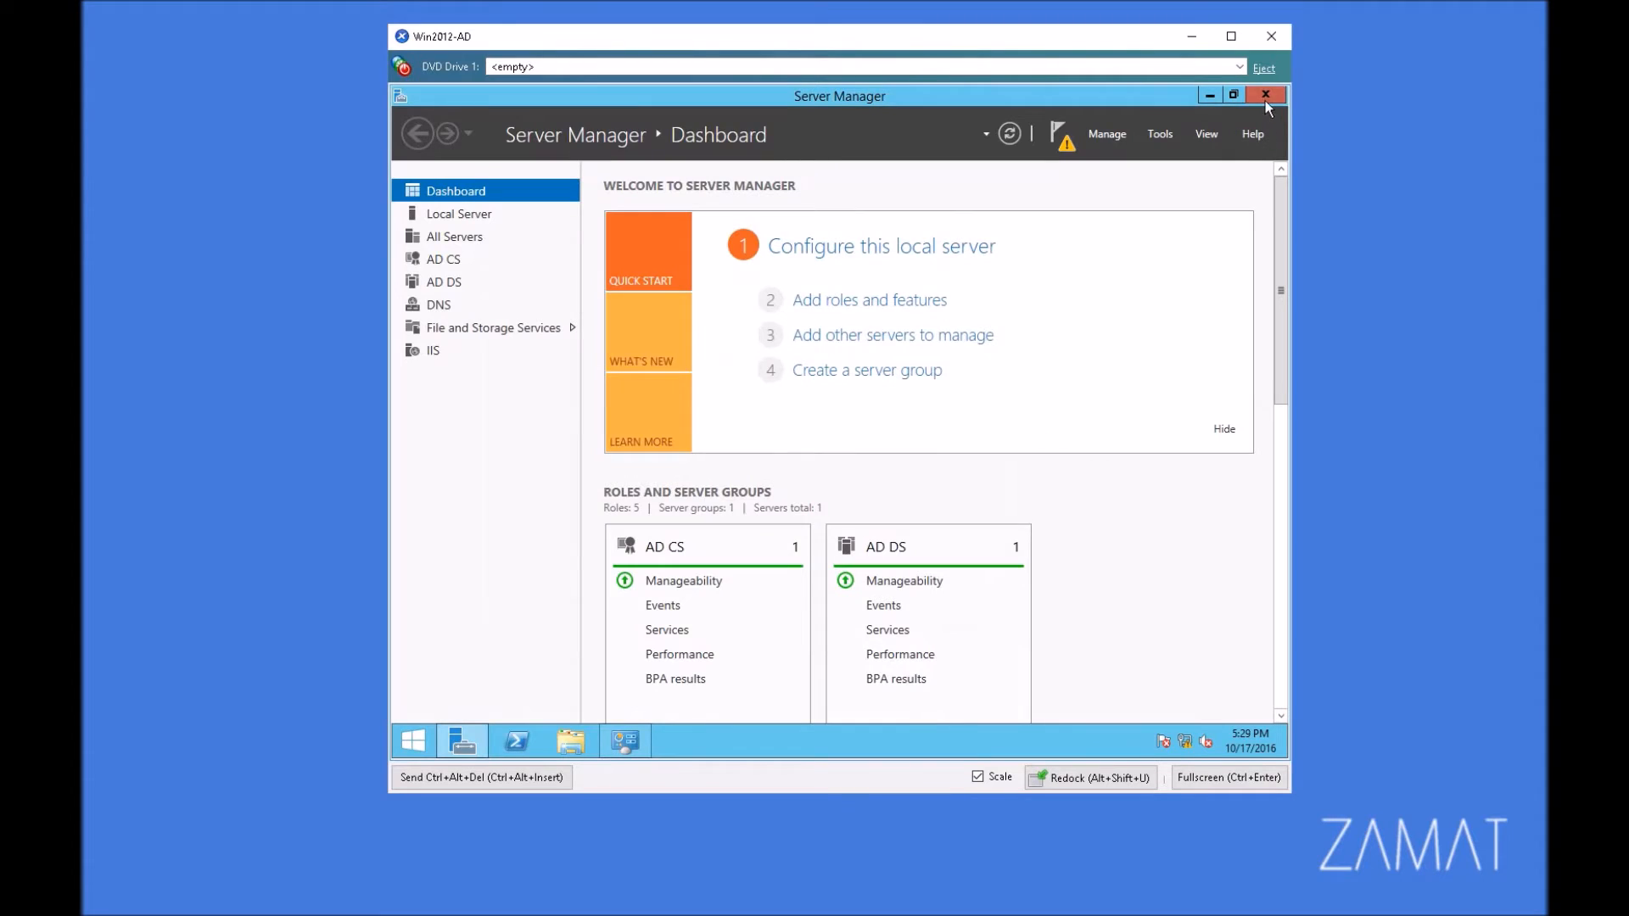
pyautogui.click(1265, 100)
pyautogui.click(413, 741)
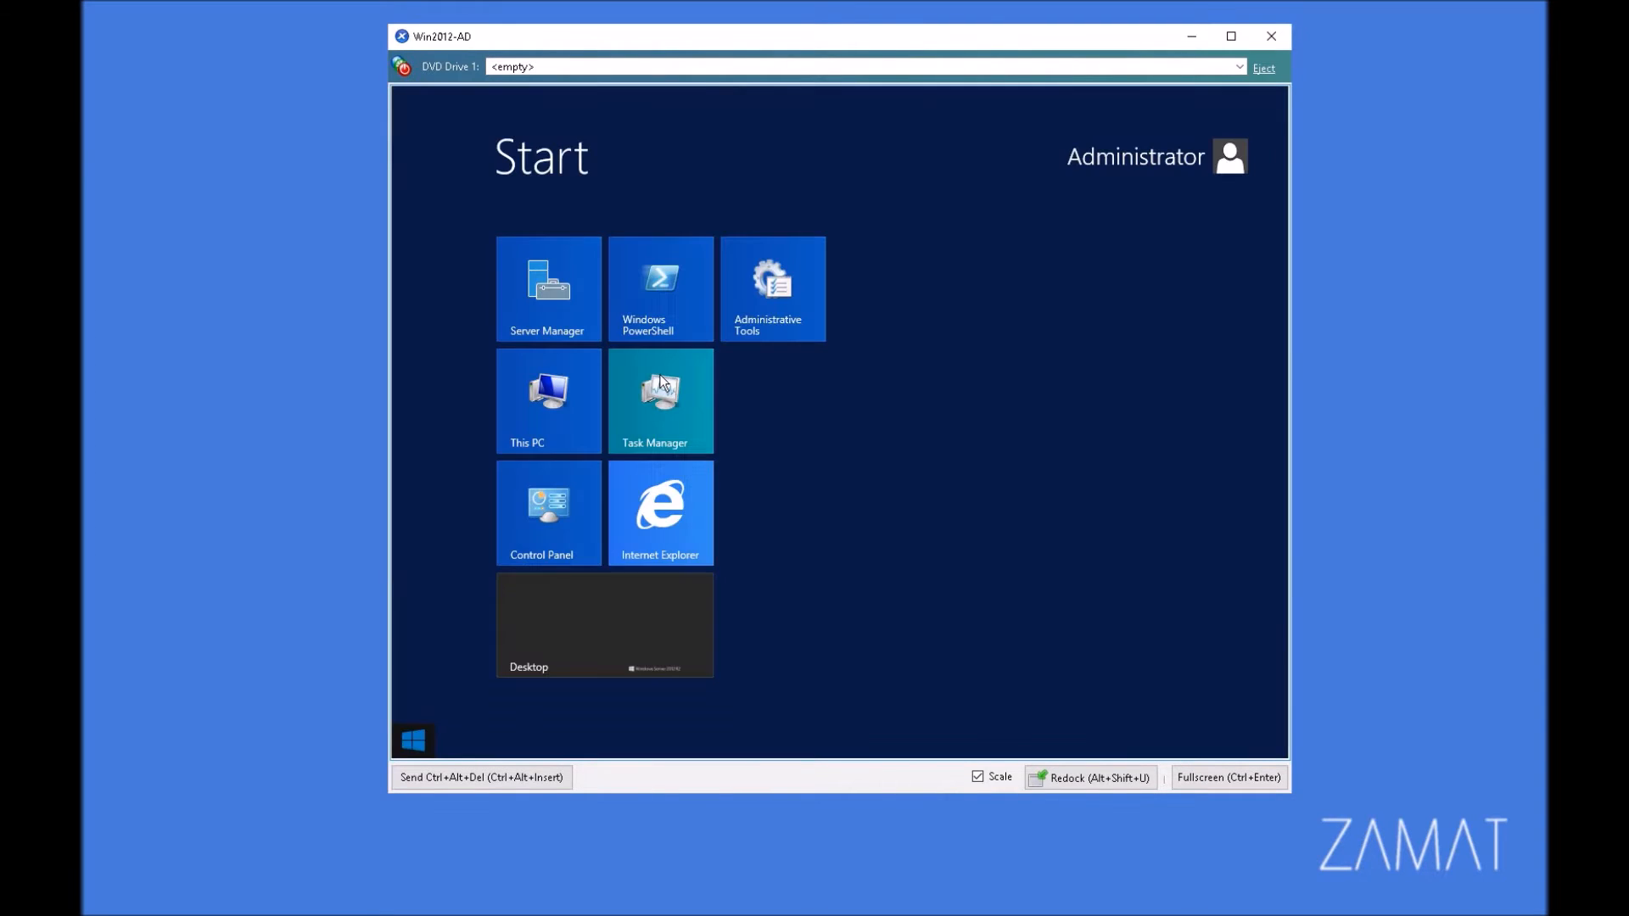
pyautogui.click(690, 497)
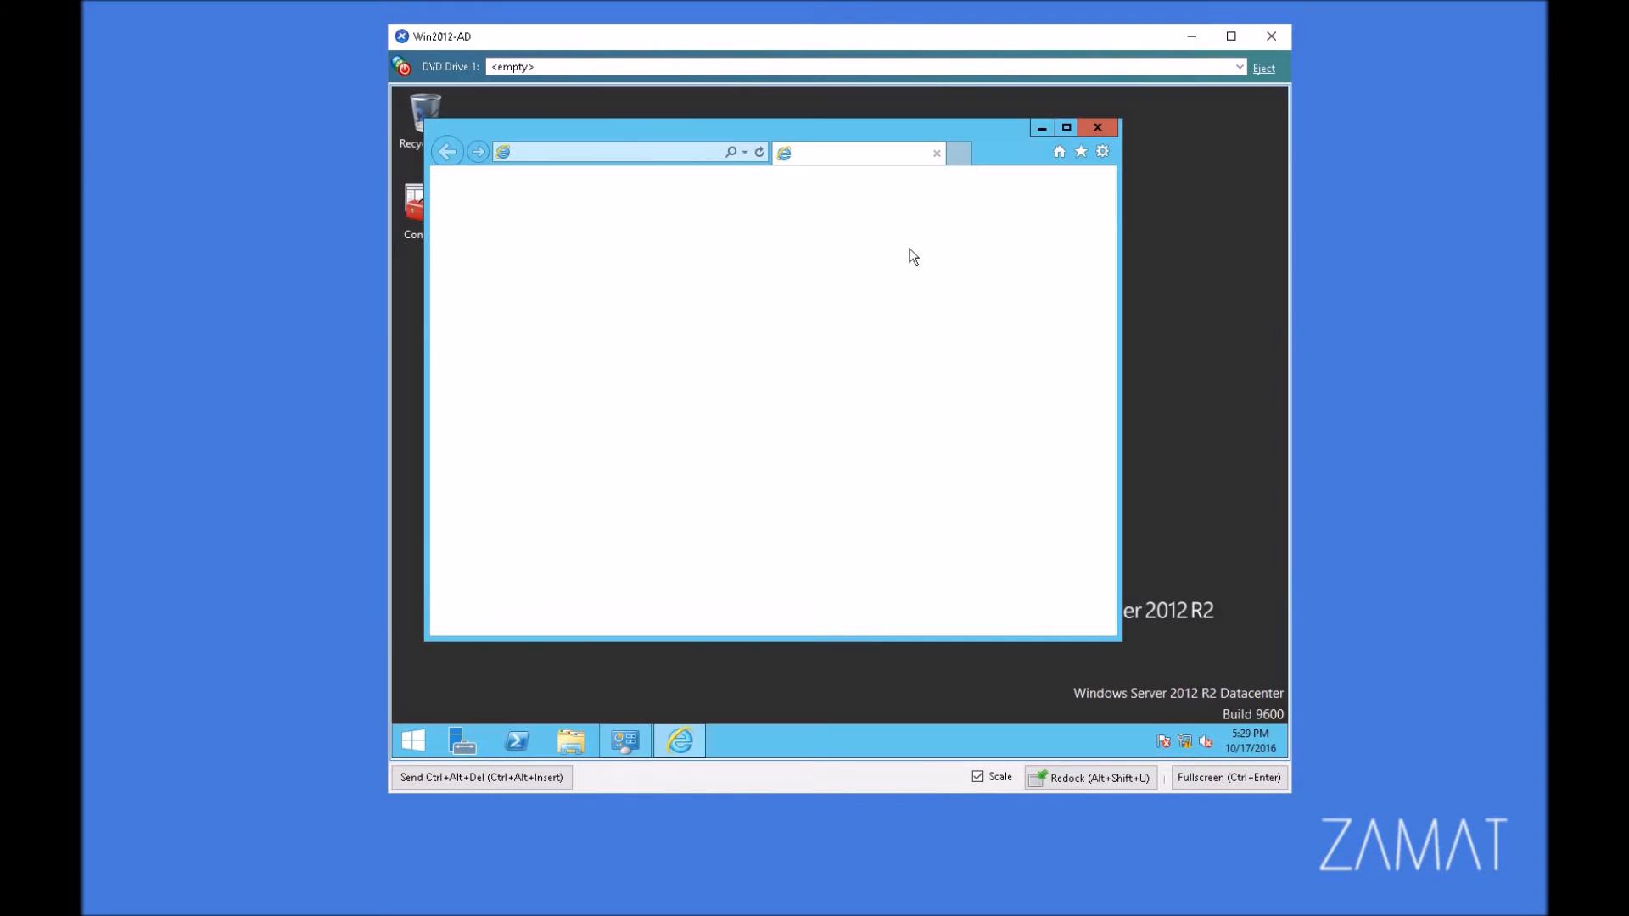
pyautogui.press('Escape')
pyautogui.click(609, 155)
pyautogui.write('AD01.test.localhttps://')
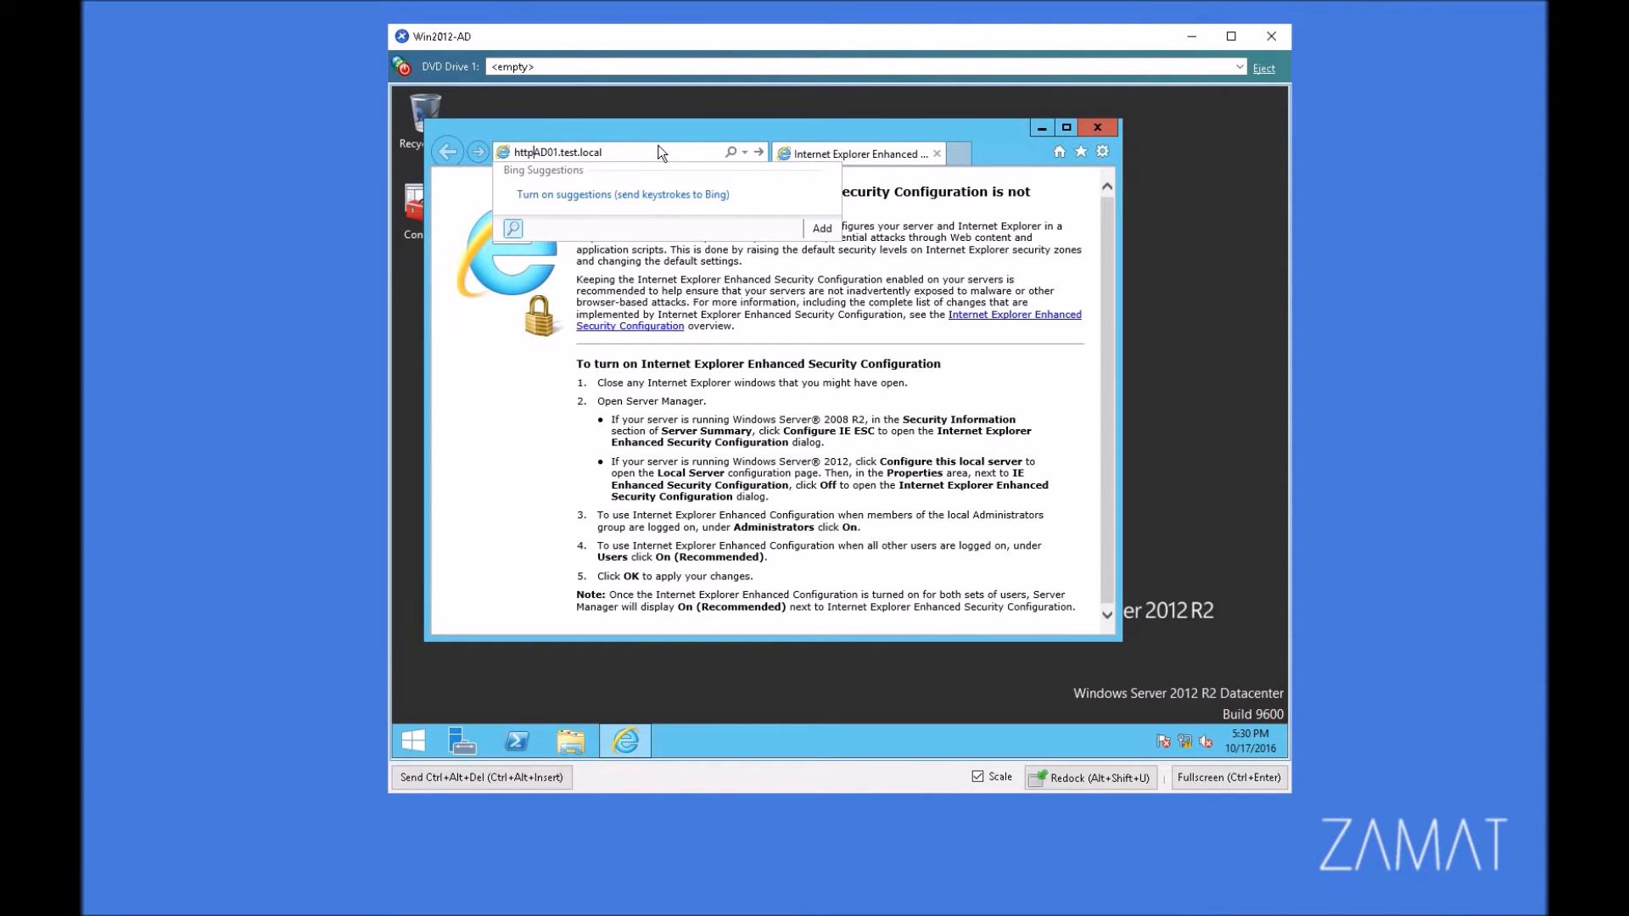
pyautogui.press('Return')
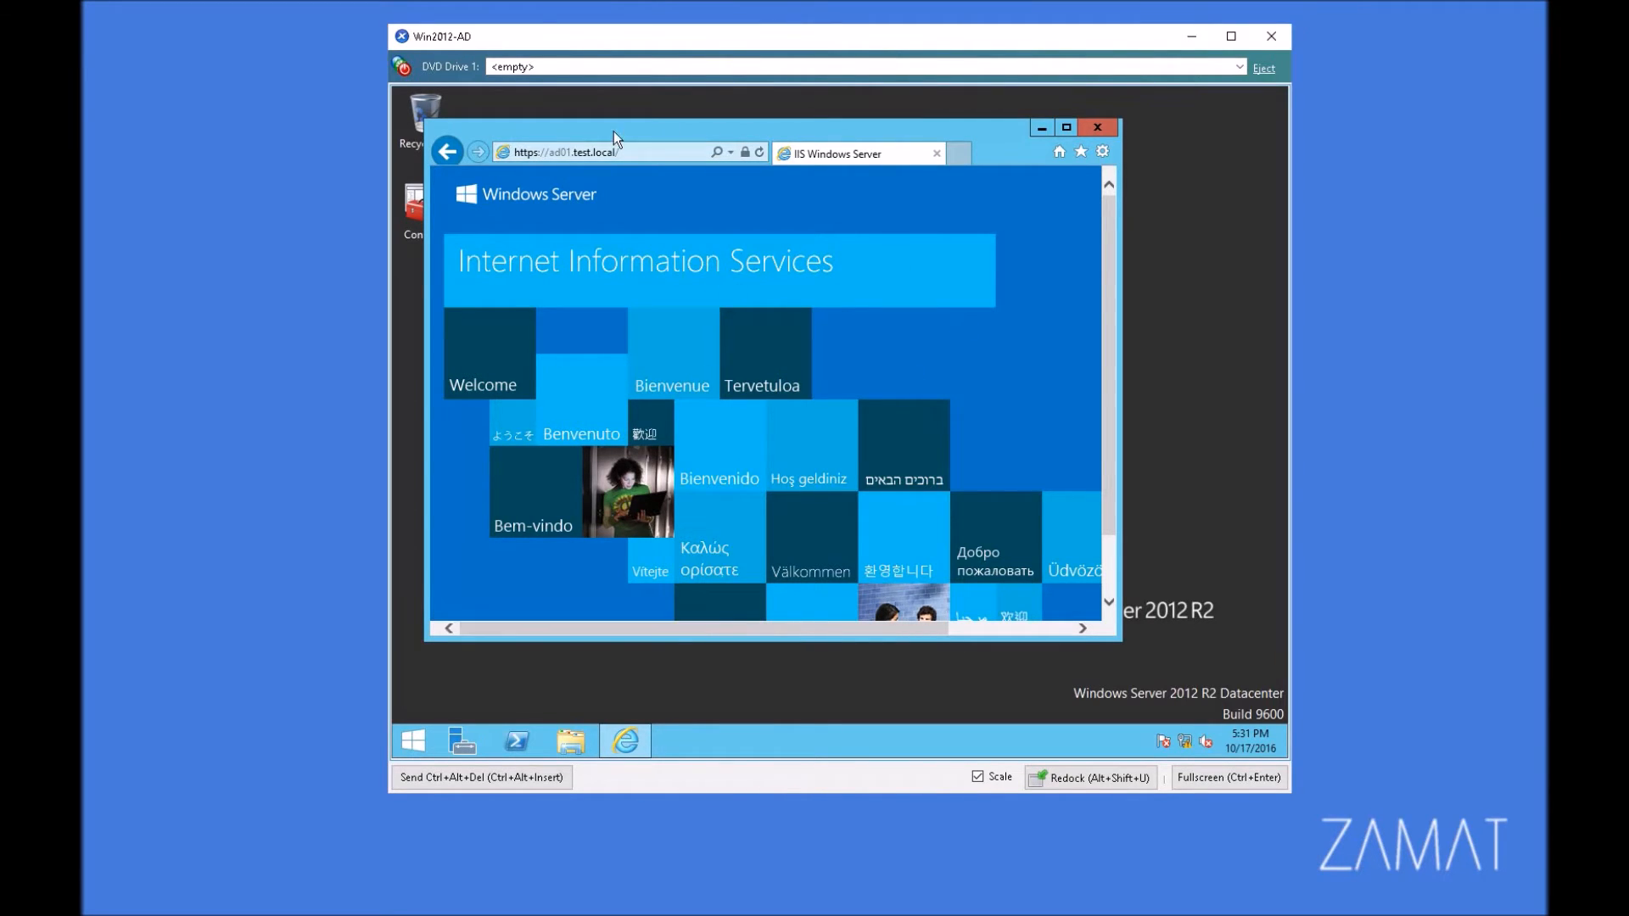
pyautogui.click(667, 155)
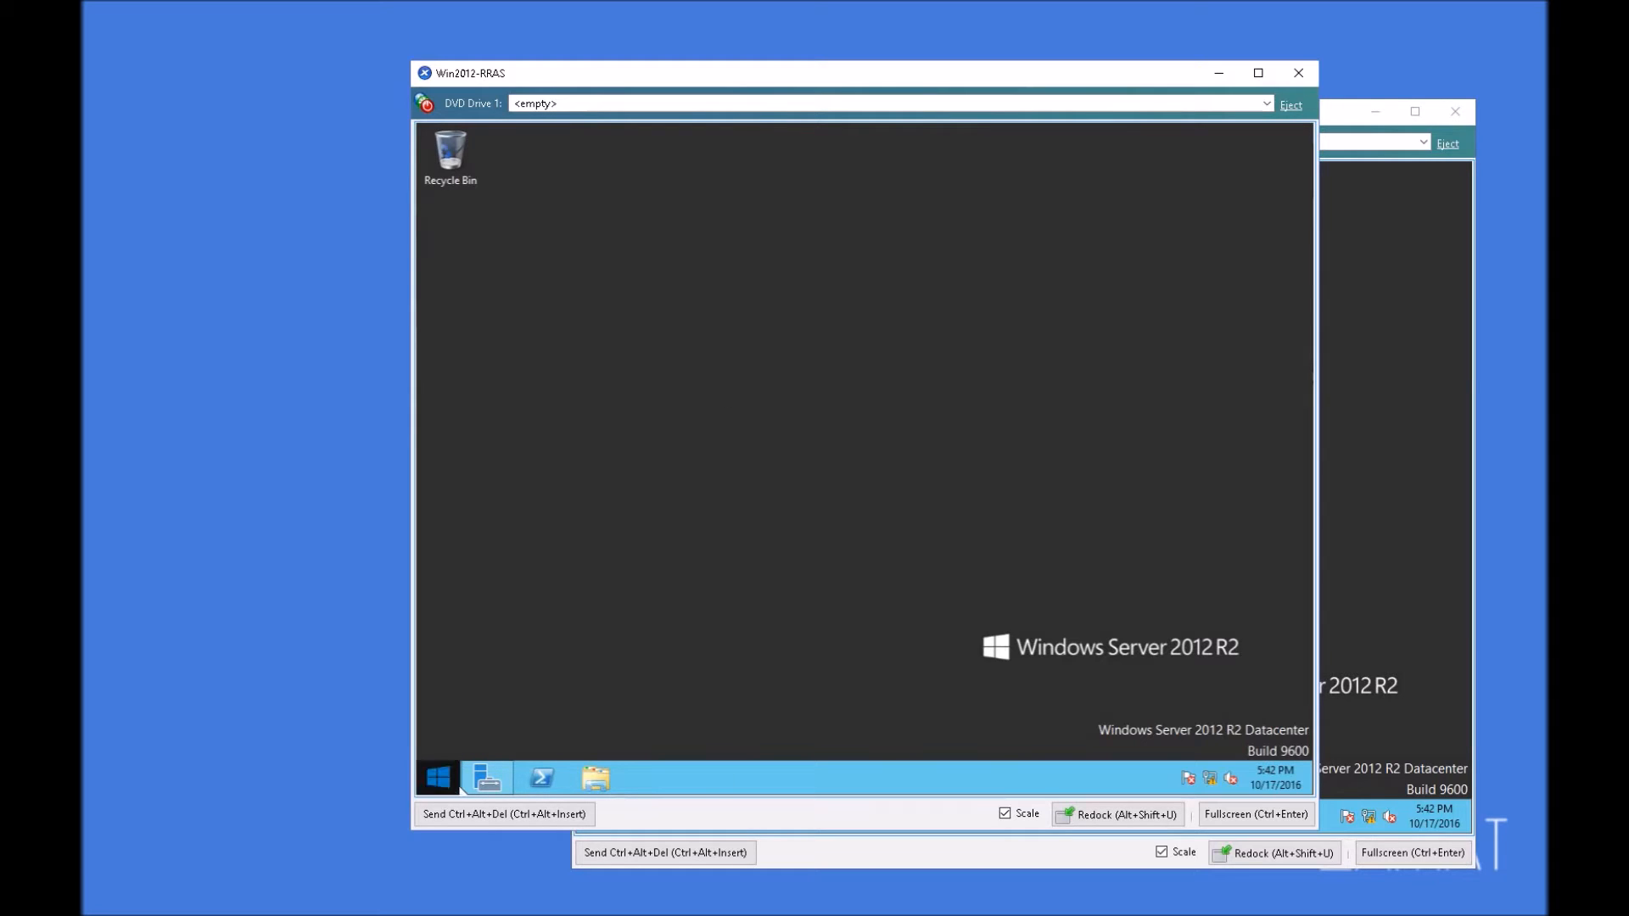
pyautogui.click(446, 786)
pyautogui.click(700, 543)
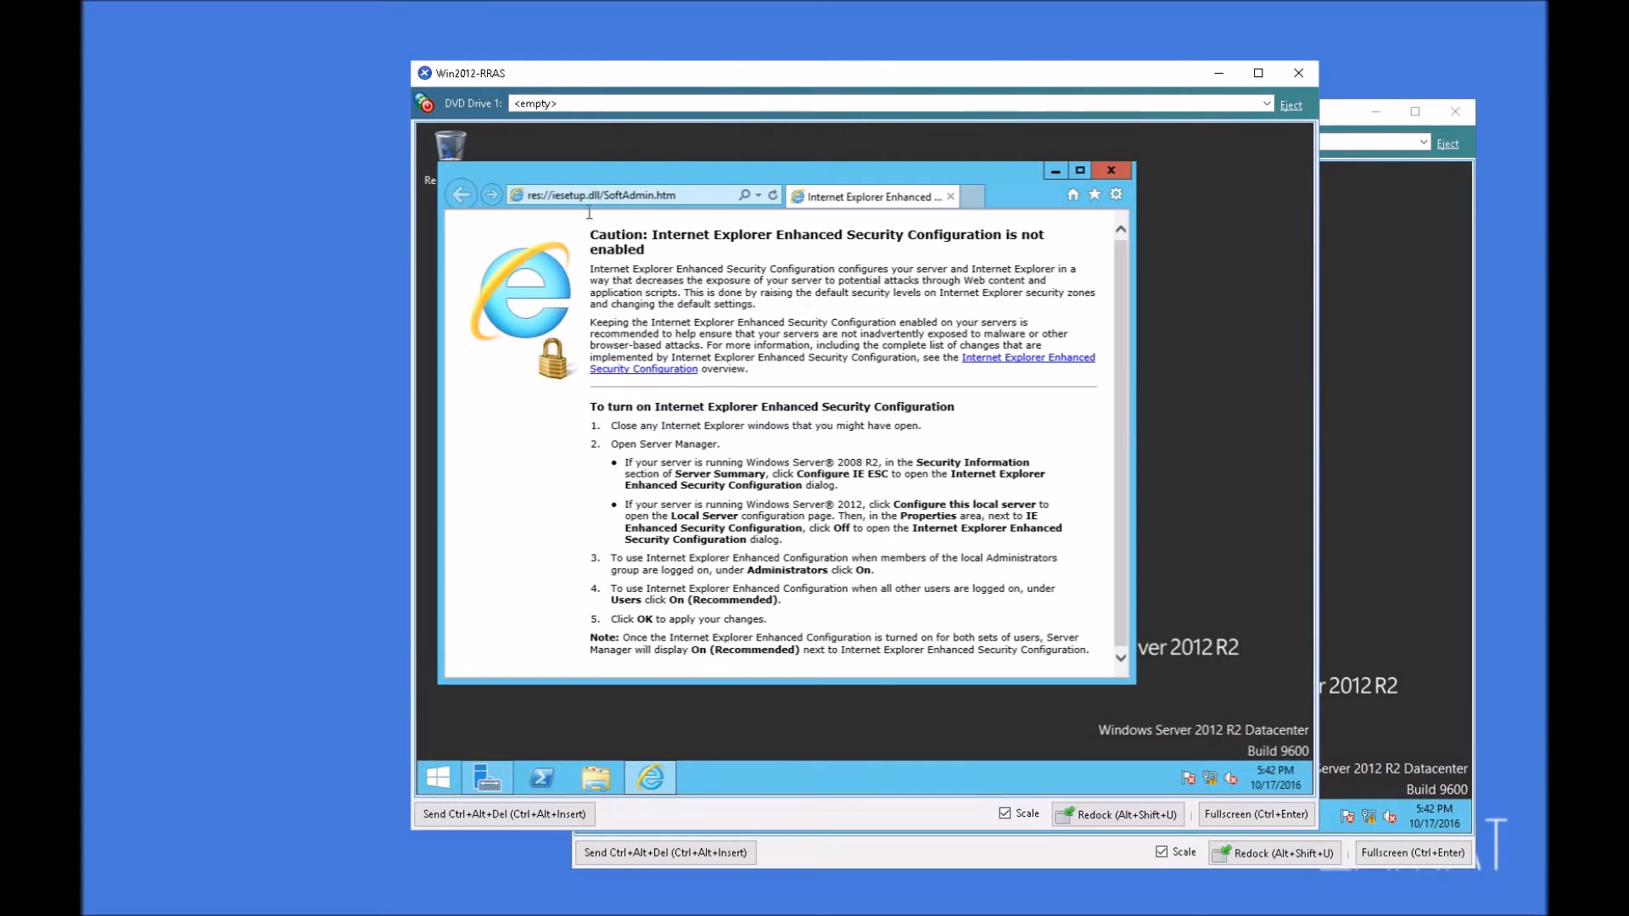
pyautogui.click(641, 193)
pyautogui.write('ht')
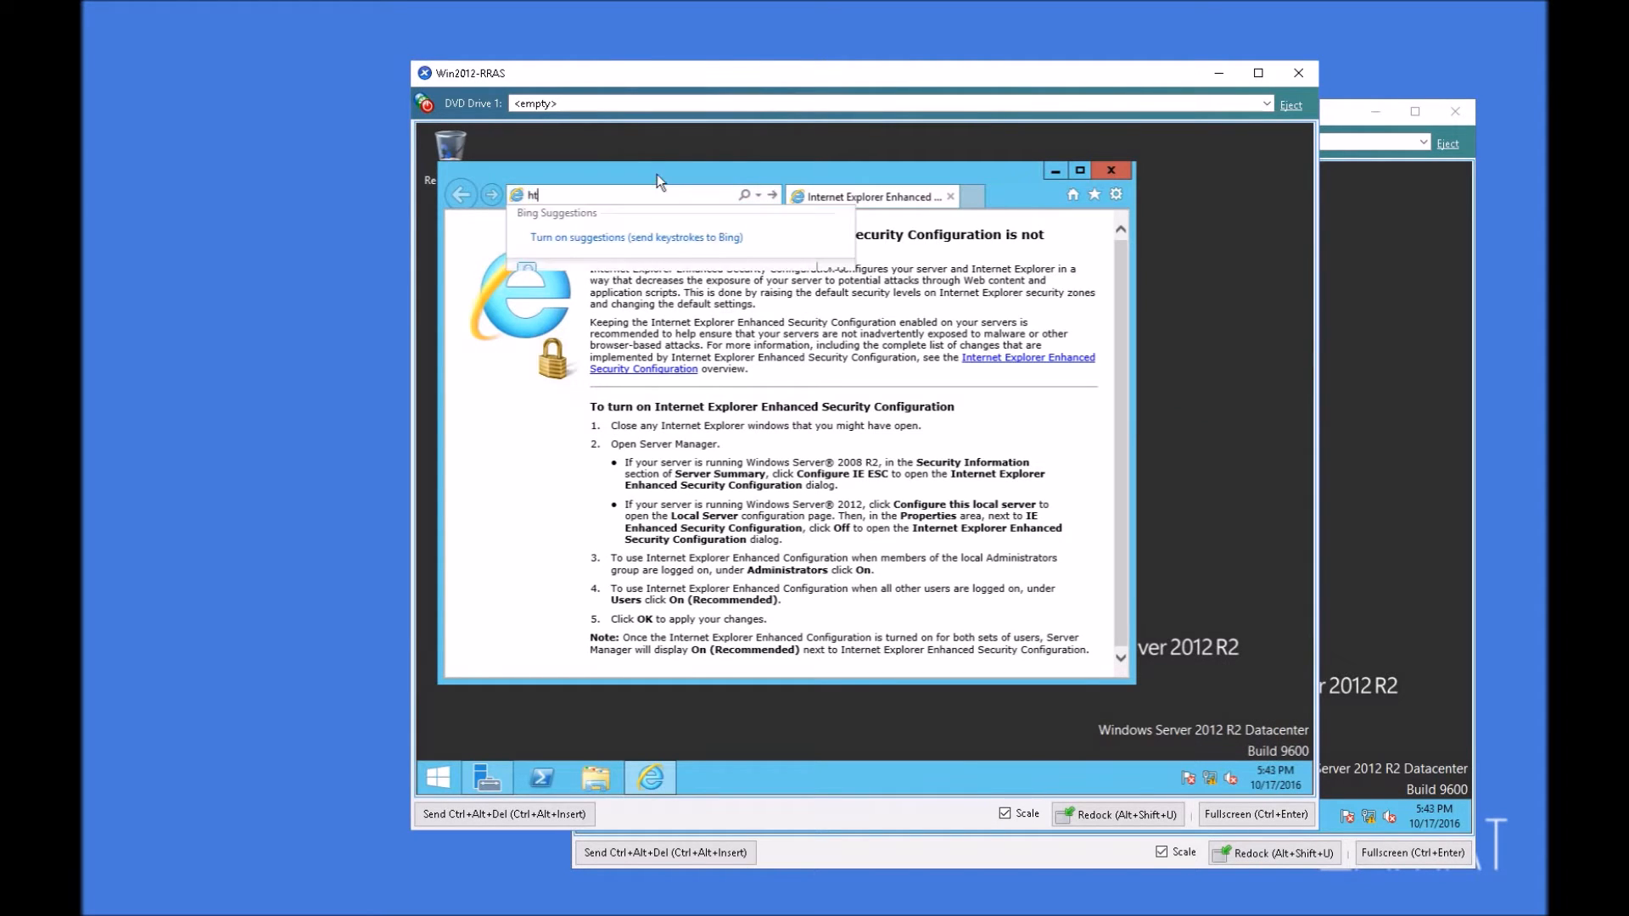
pyautogui.write('tp')
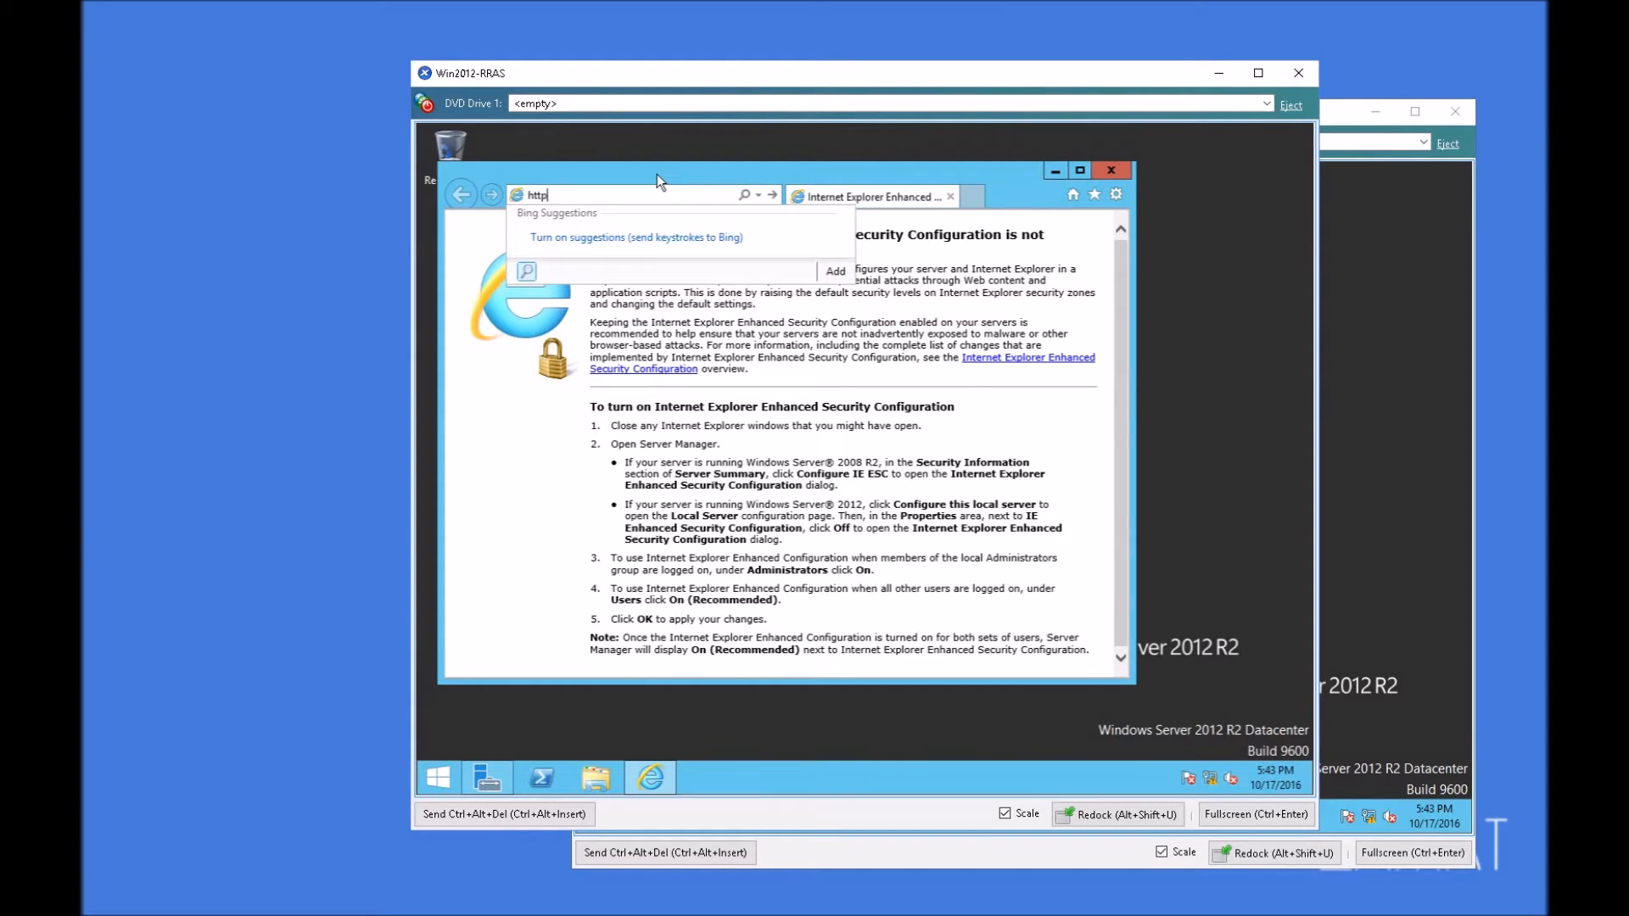
pyautogui.write('s://ad01.test.loc')
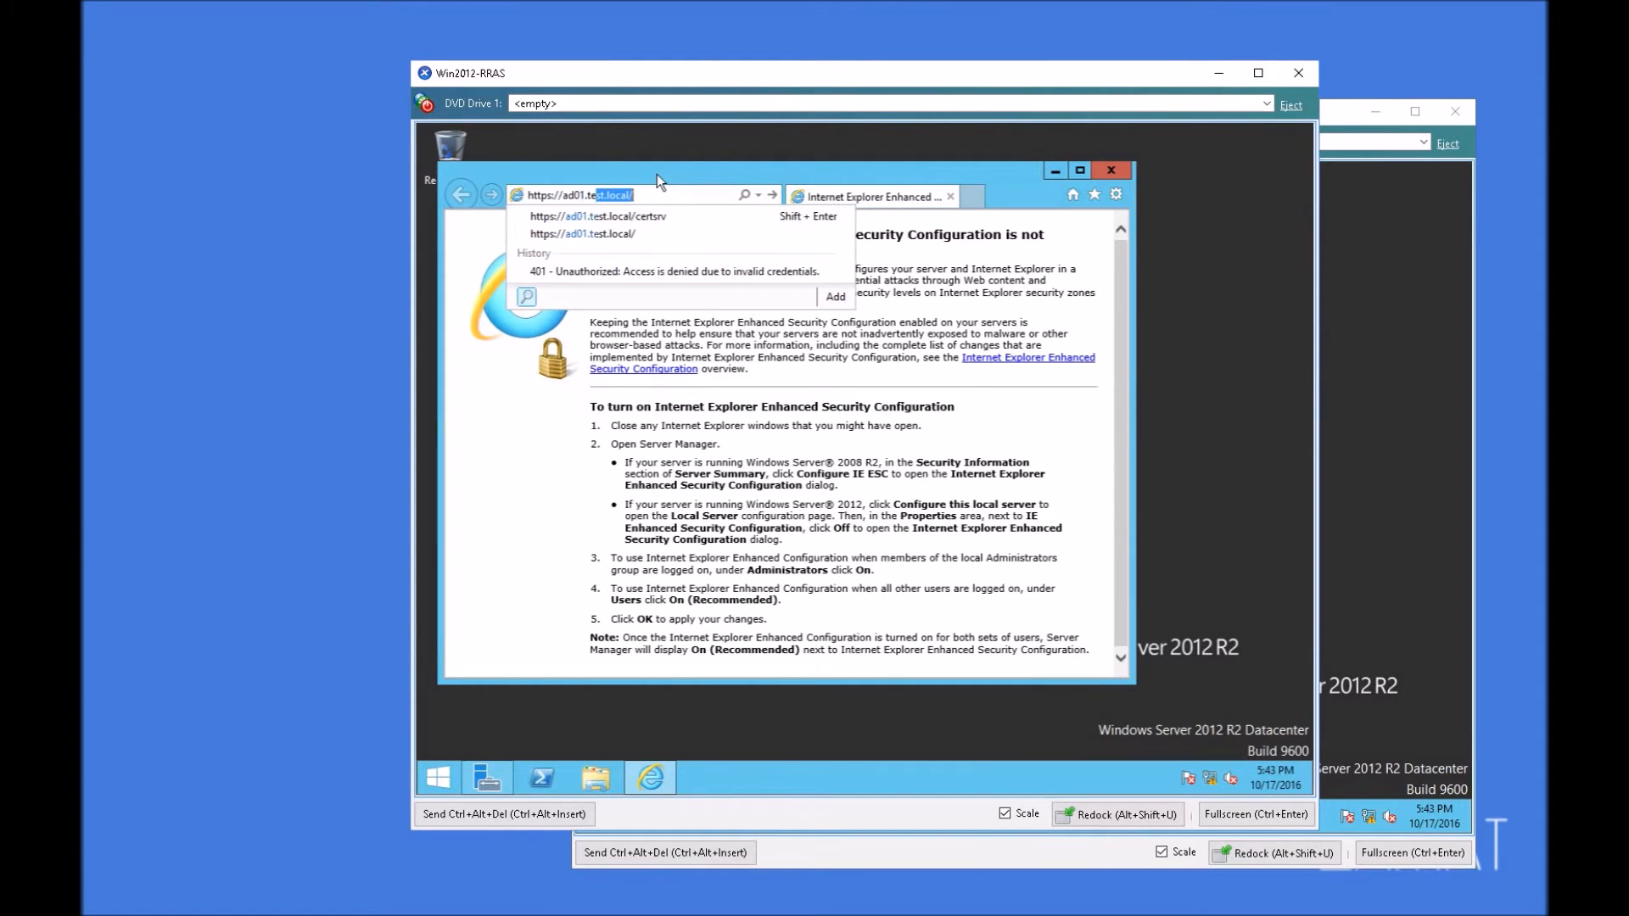
pyautogui.write('al')
pyautogui.press('Down')
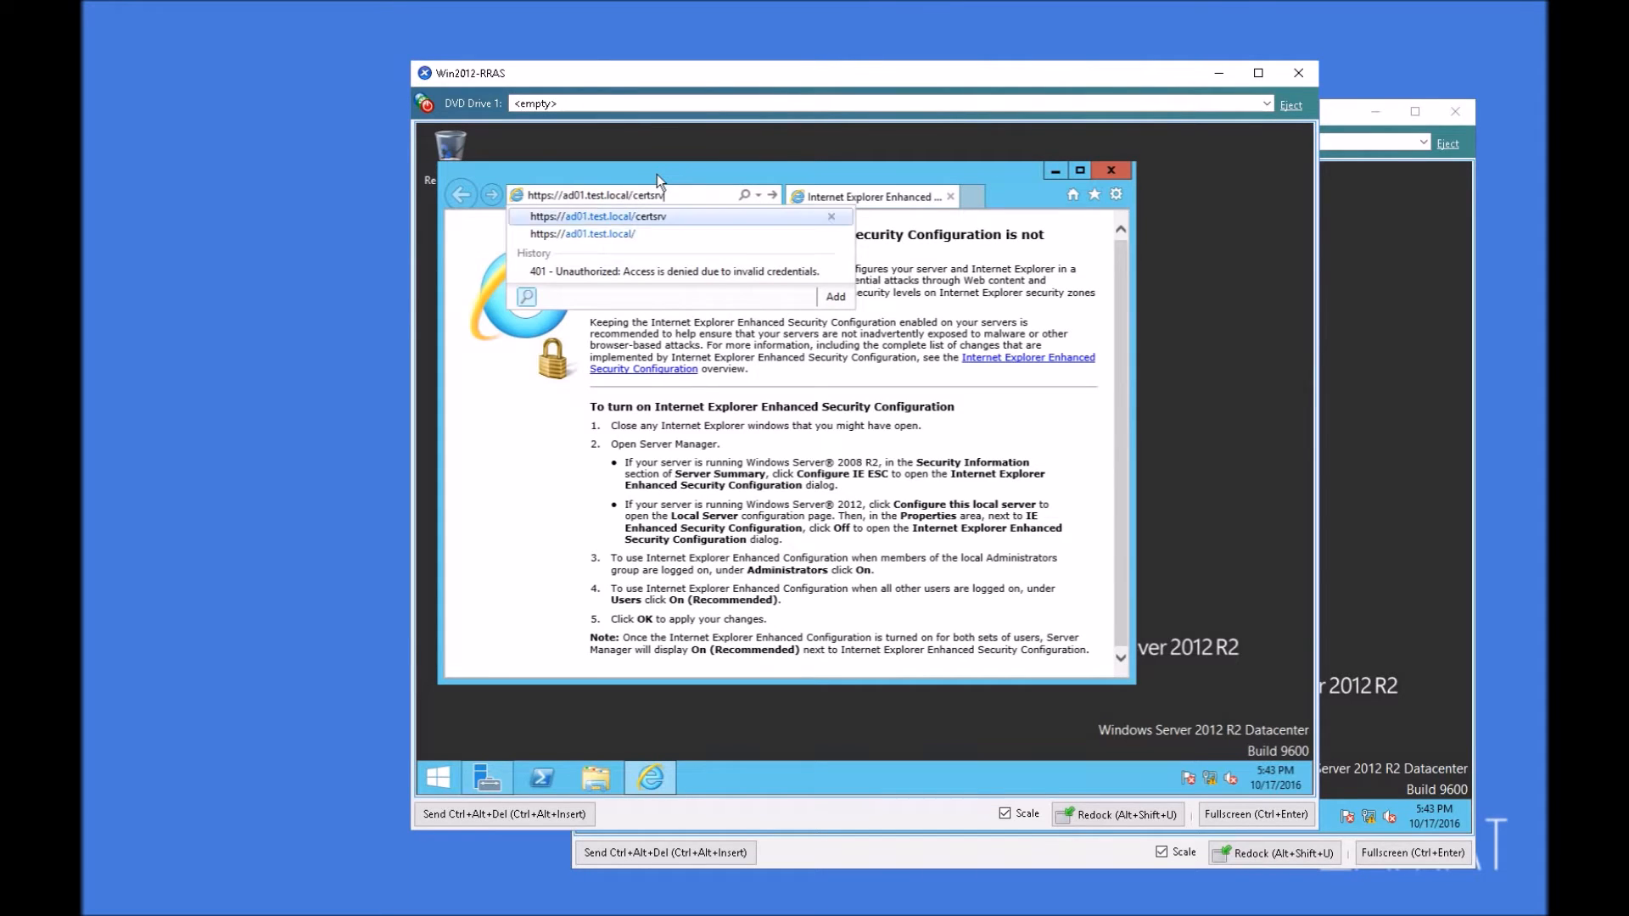
pyautogui.press('Return')
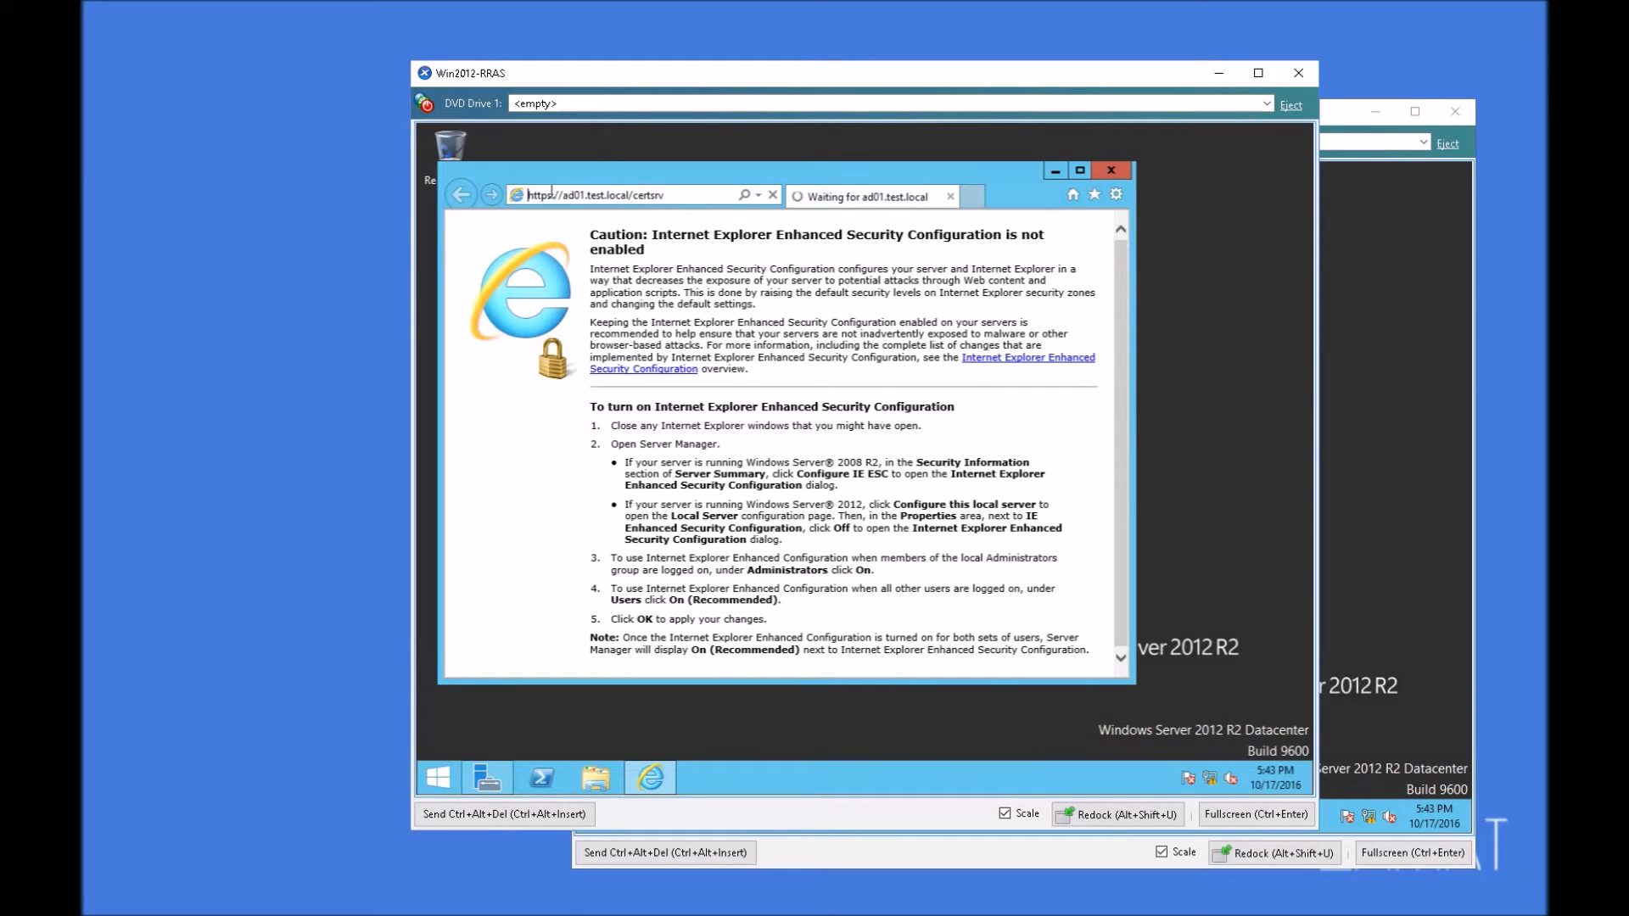
pyautogui.click(680, 197)
pyautogui.write('http:')
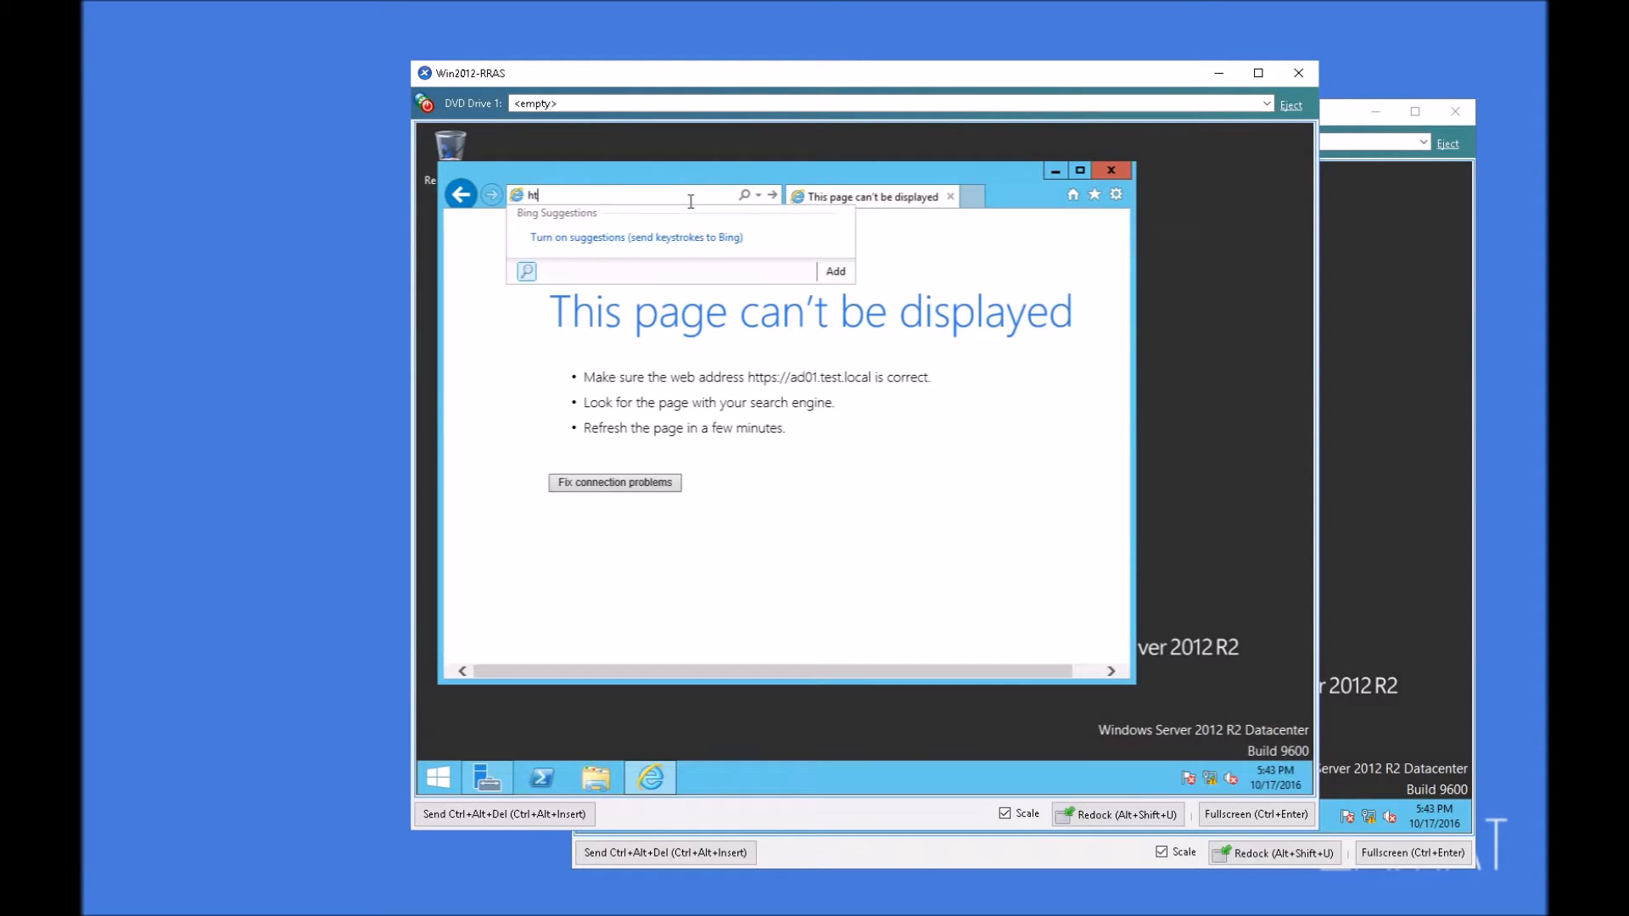
pyautogui.press('BackSpace')
pyautogui.press('BackSpace')
pyautogui.write('p://')
pyautogui.press('BackSpace')
pyautogui.press('BackSpace')
pyautogui.write('//ad01.test.')
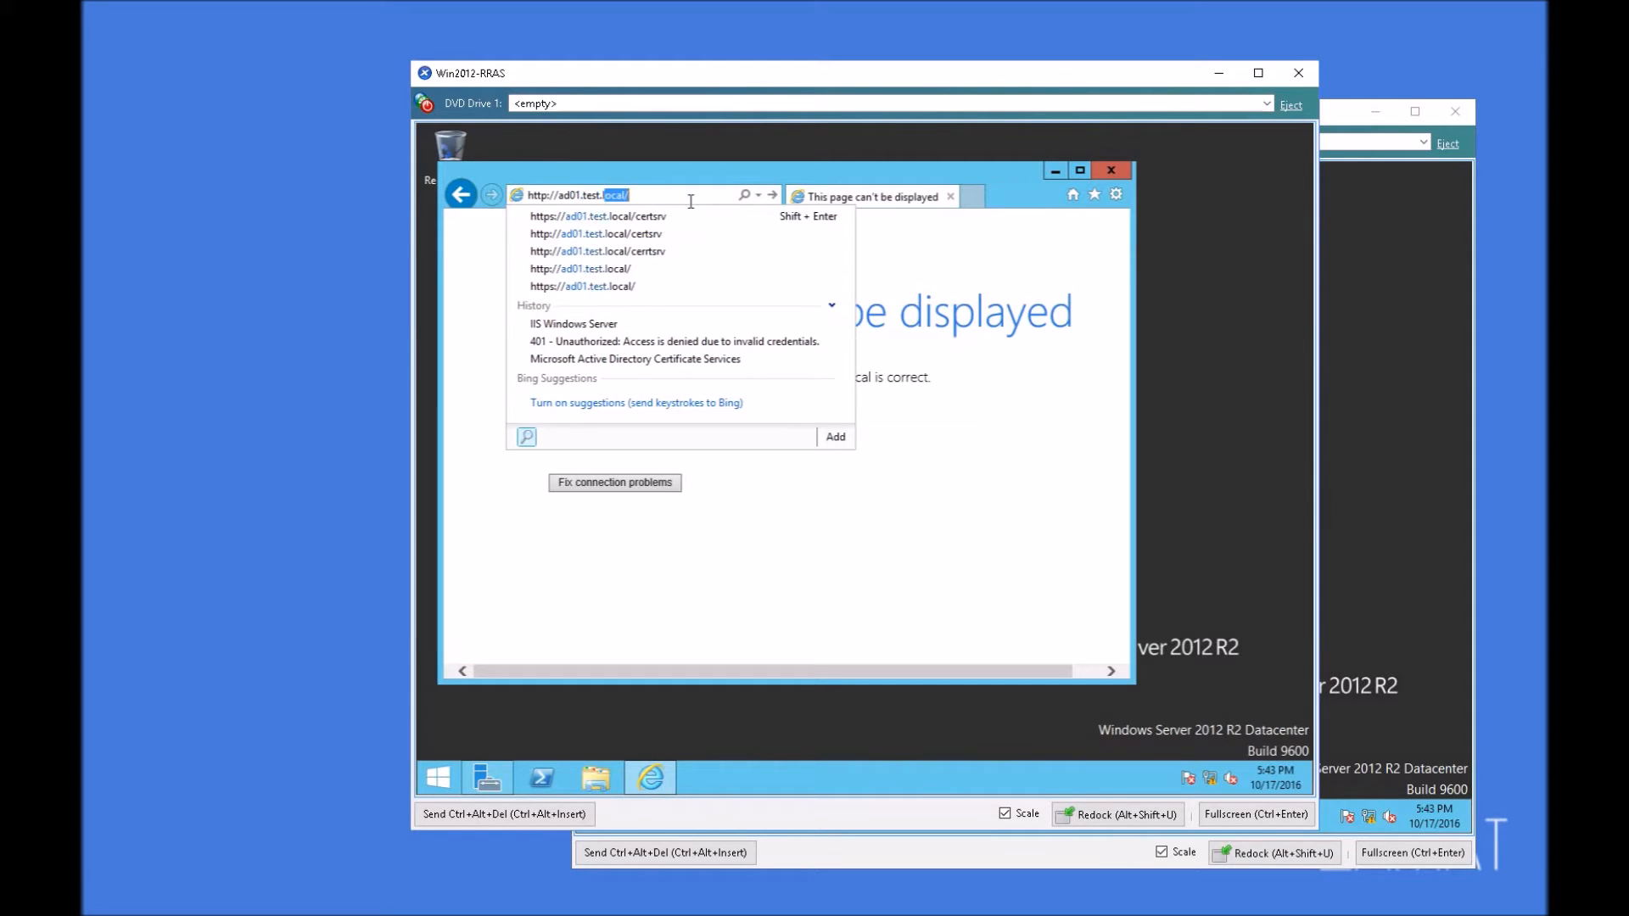
pyautogui.press('Return')
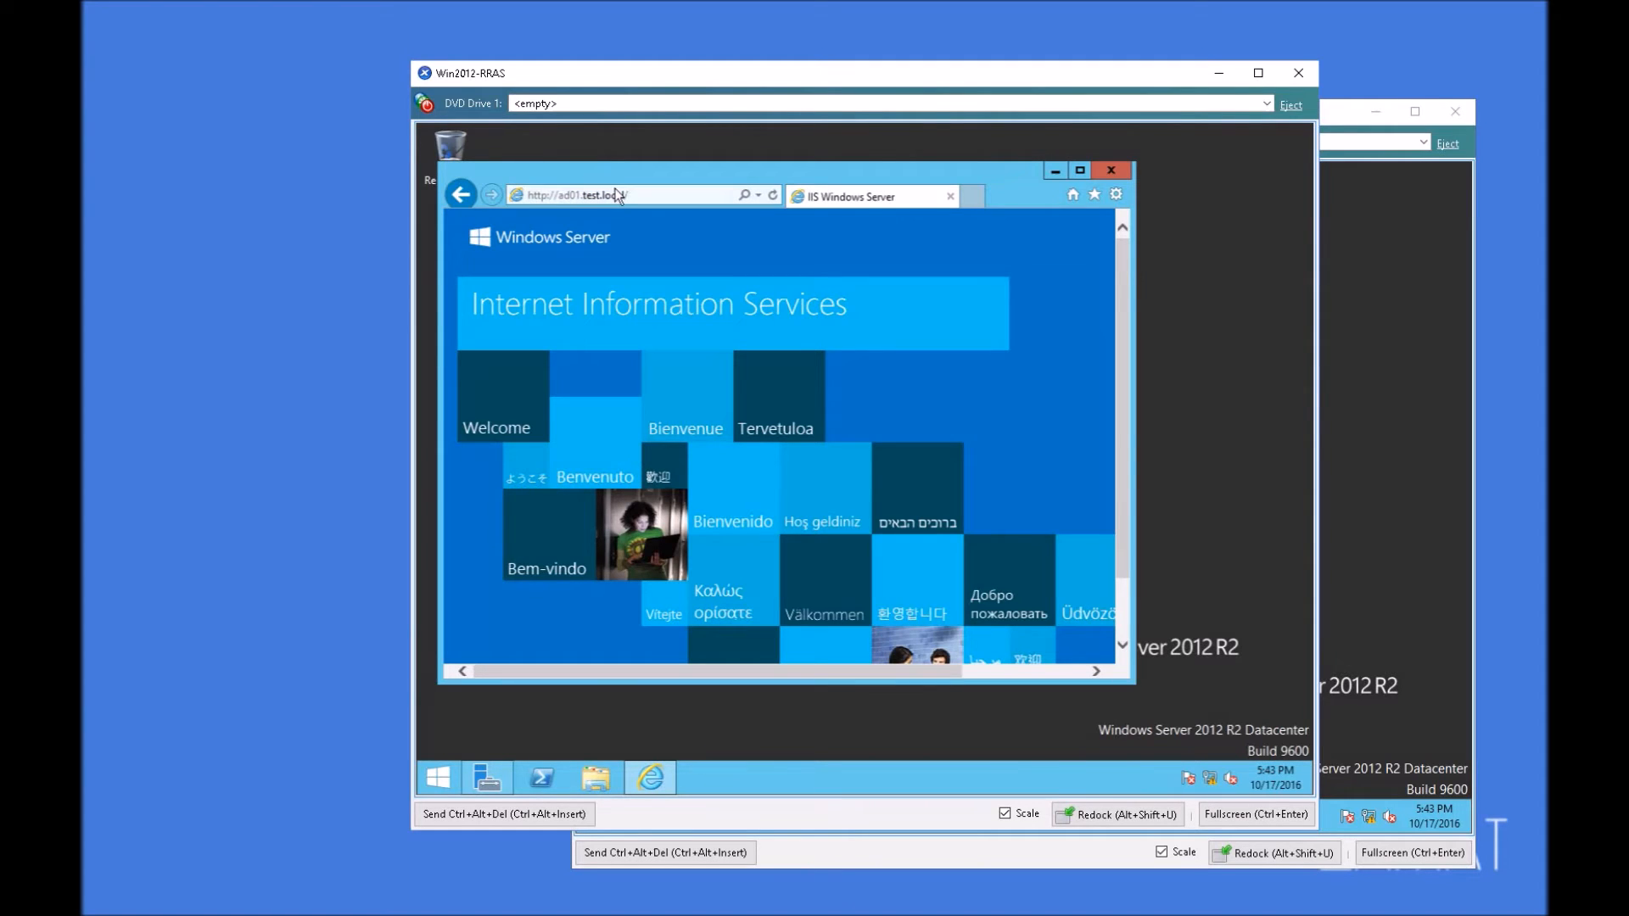
pyautogui.click(543, 196)
pyautogui.click(551, 194)
pyautogui.write('s')
pyautogui.press('Return')
pyautogui.moveTo(648, 179); pyautogui.dragTo(711, 171)
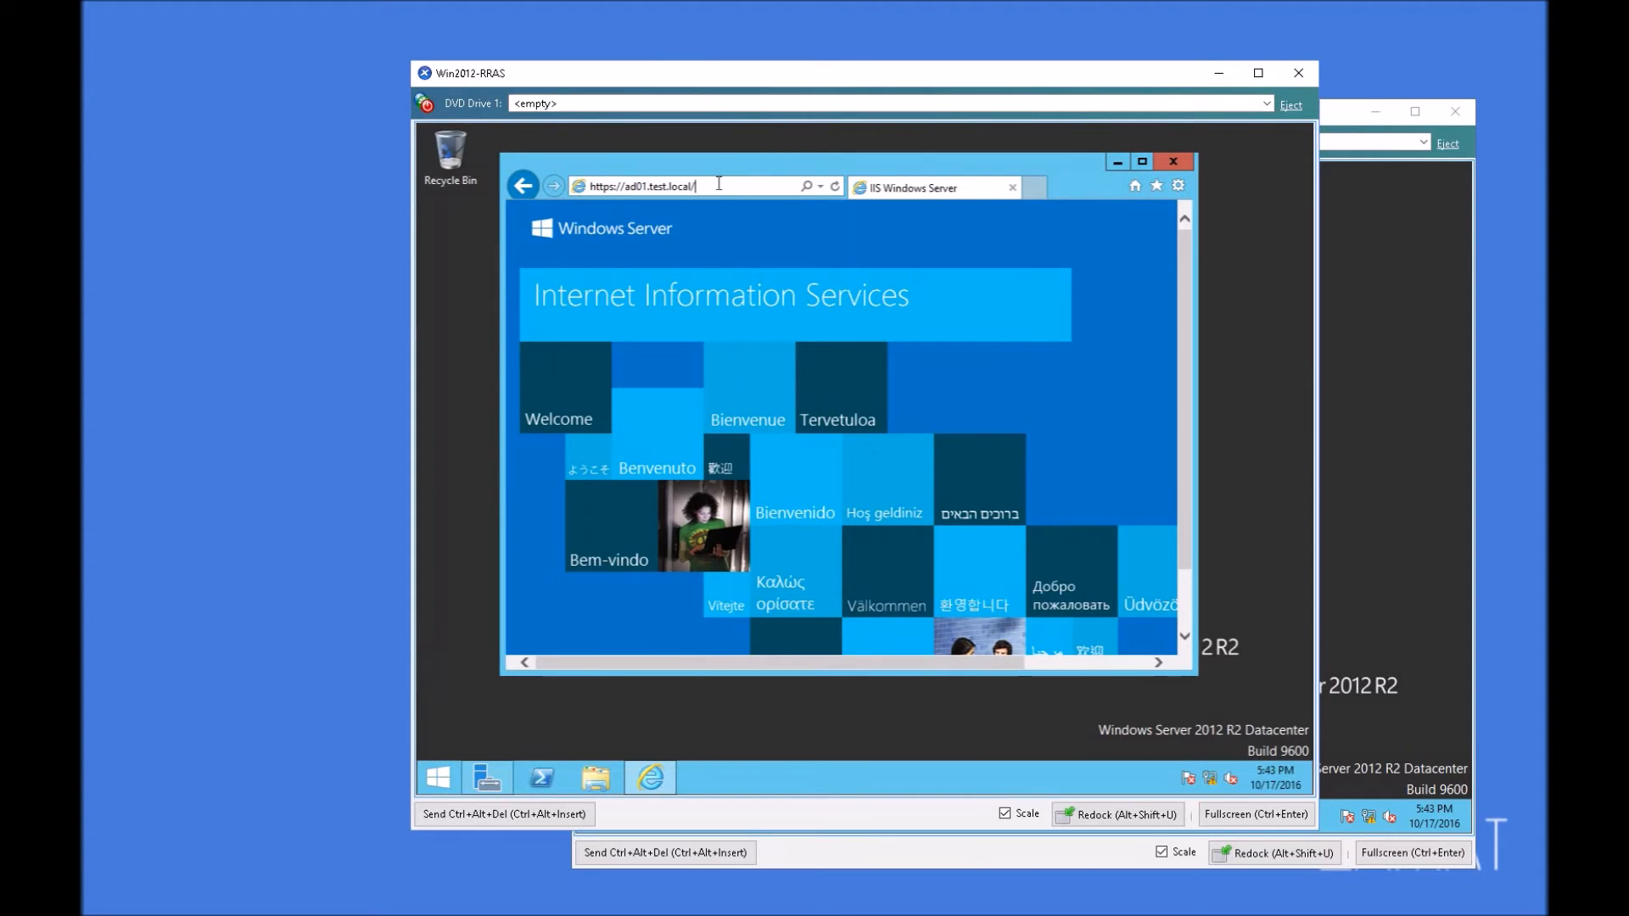
pyautogui.write('certmg')
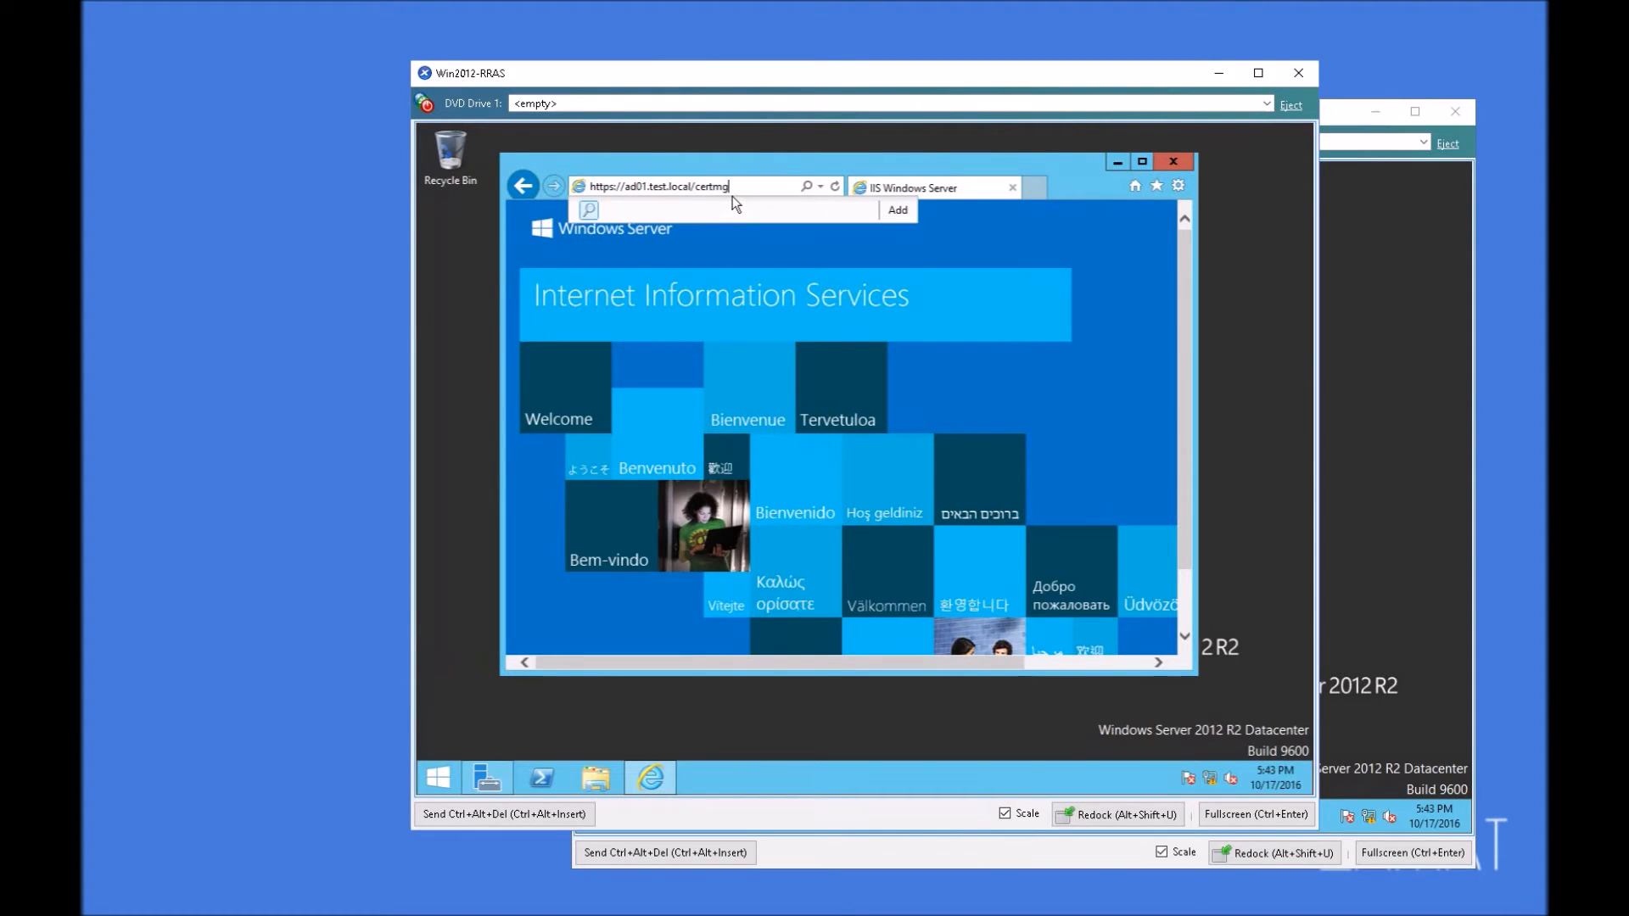
pyautogui.press('BackSpace')
pyautogui.press('BackSpace')
pyautogui.write('srv')
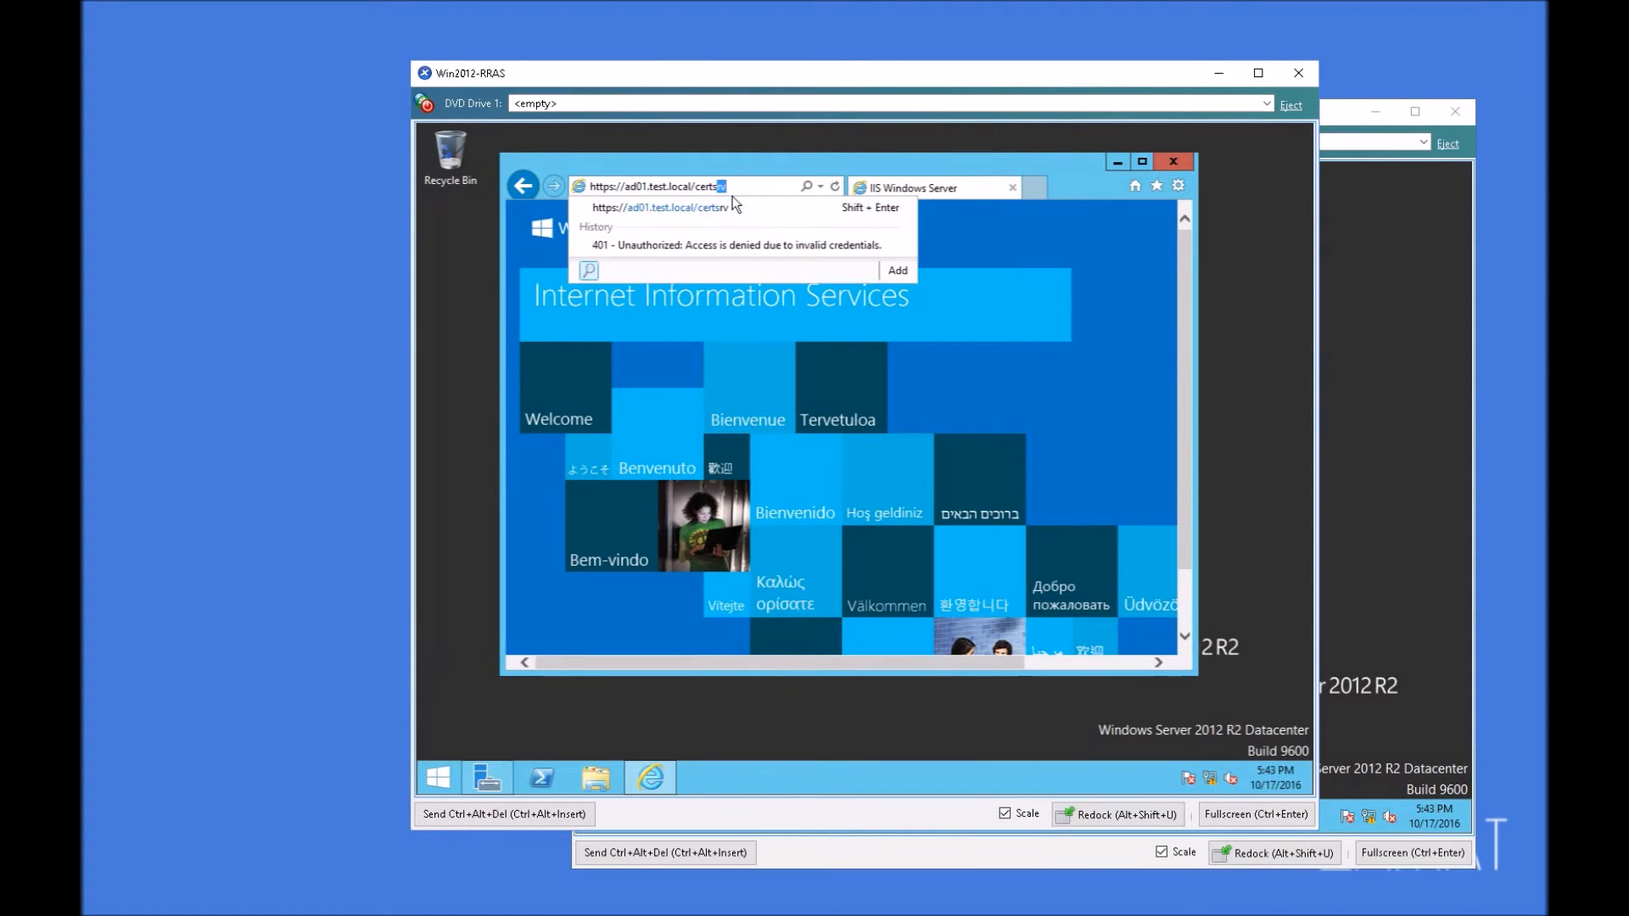
pyautogui.press('Return')
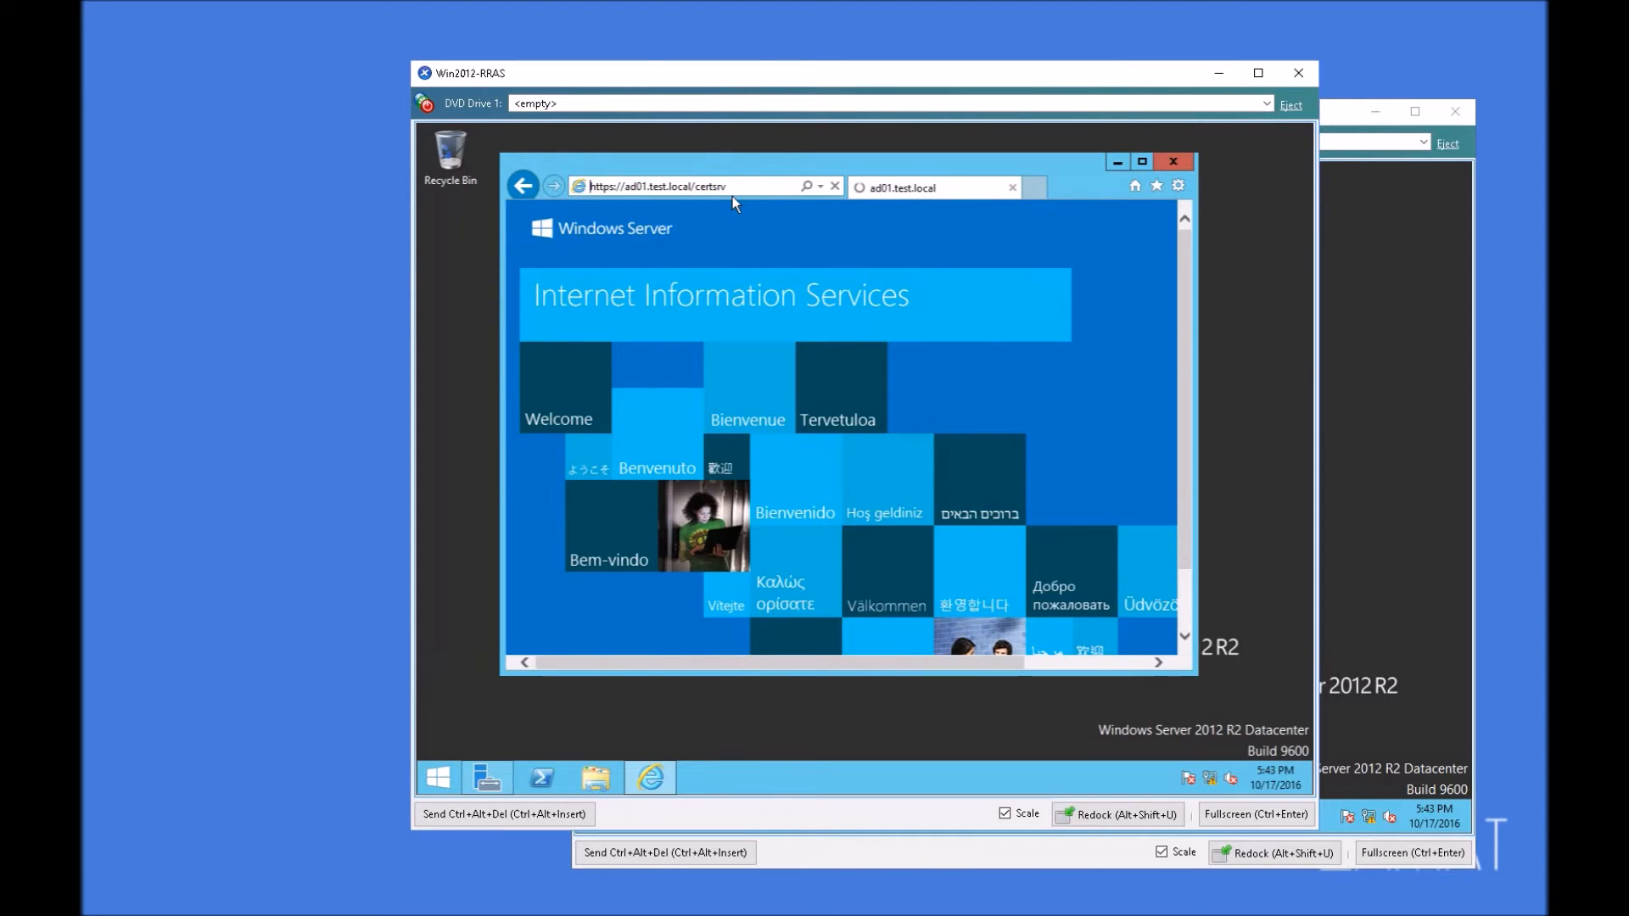
# Step: Maximize the browser window and retry loading the certsrv page over https
pyautogui.click(758, 185)
pyautogui.doubleClick(803, 170)
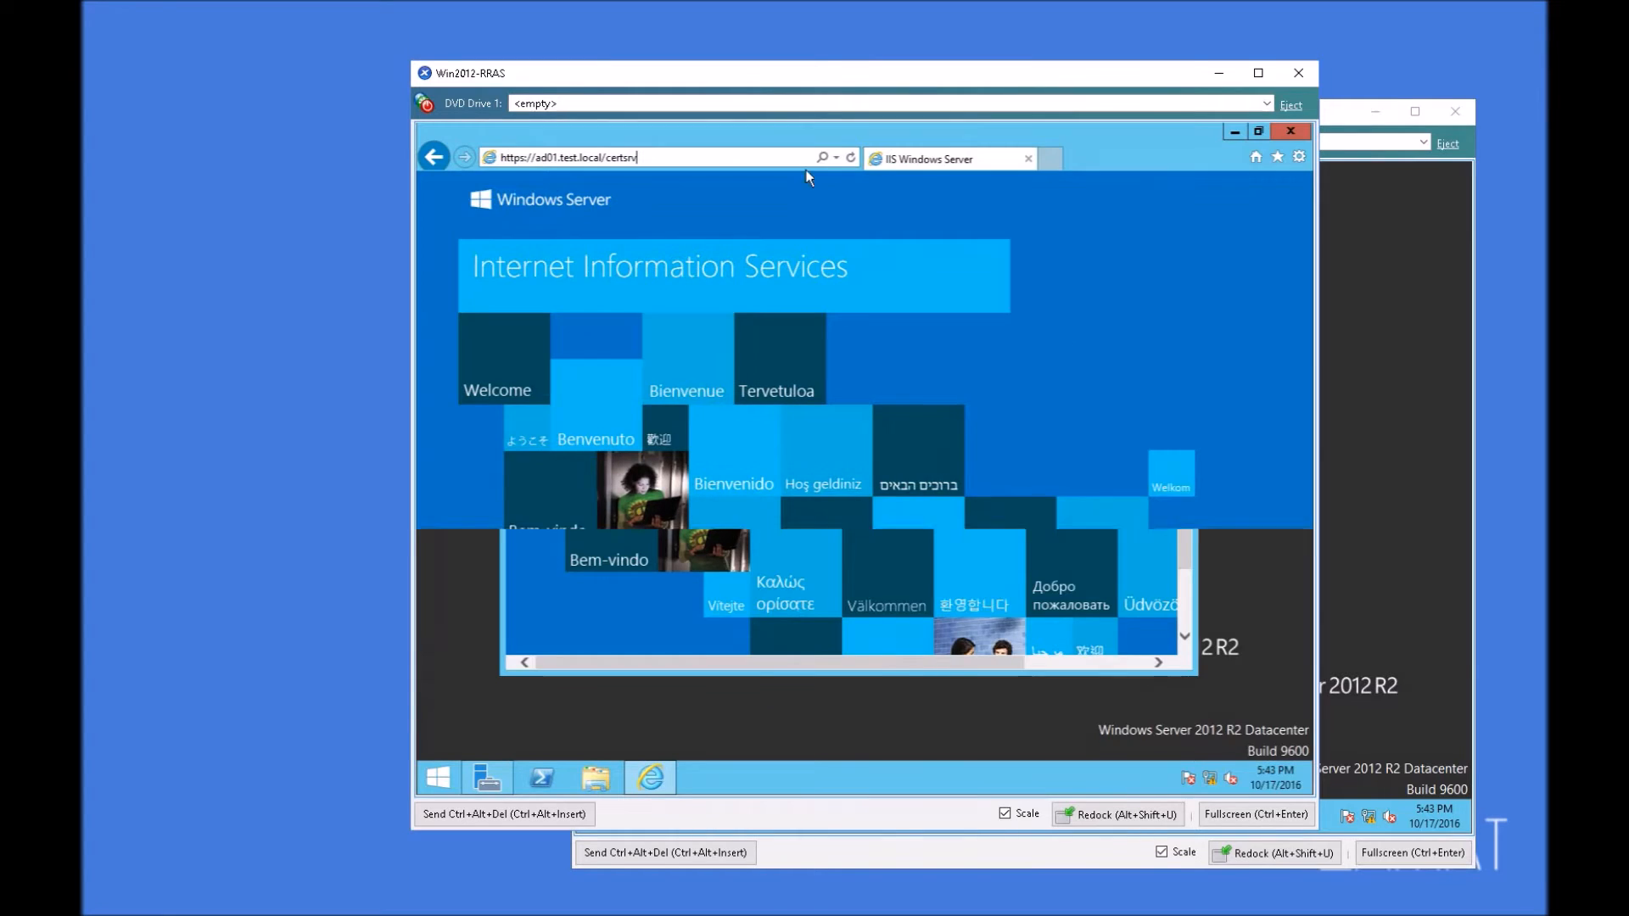
pyautogui.press('Return')
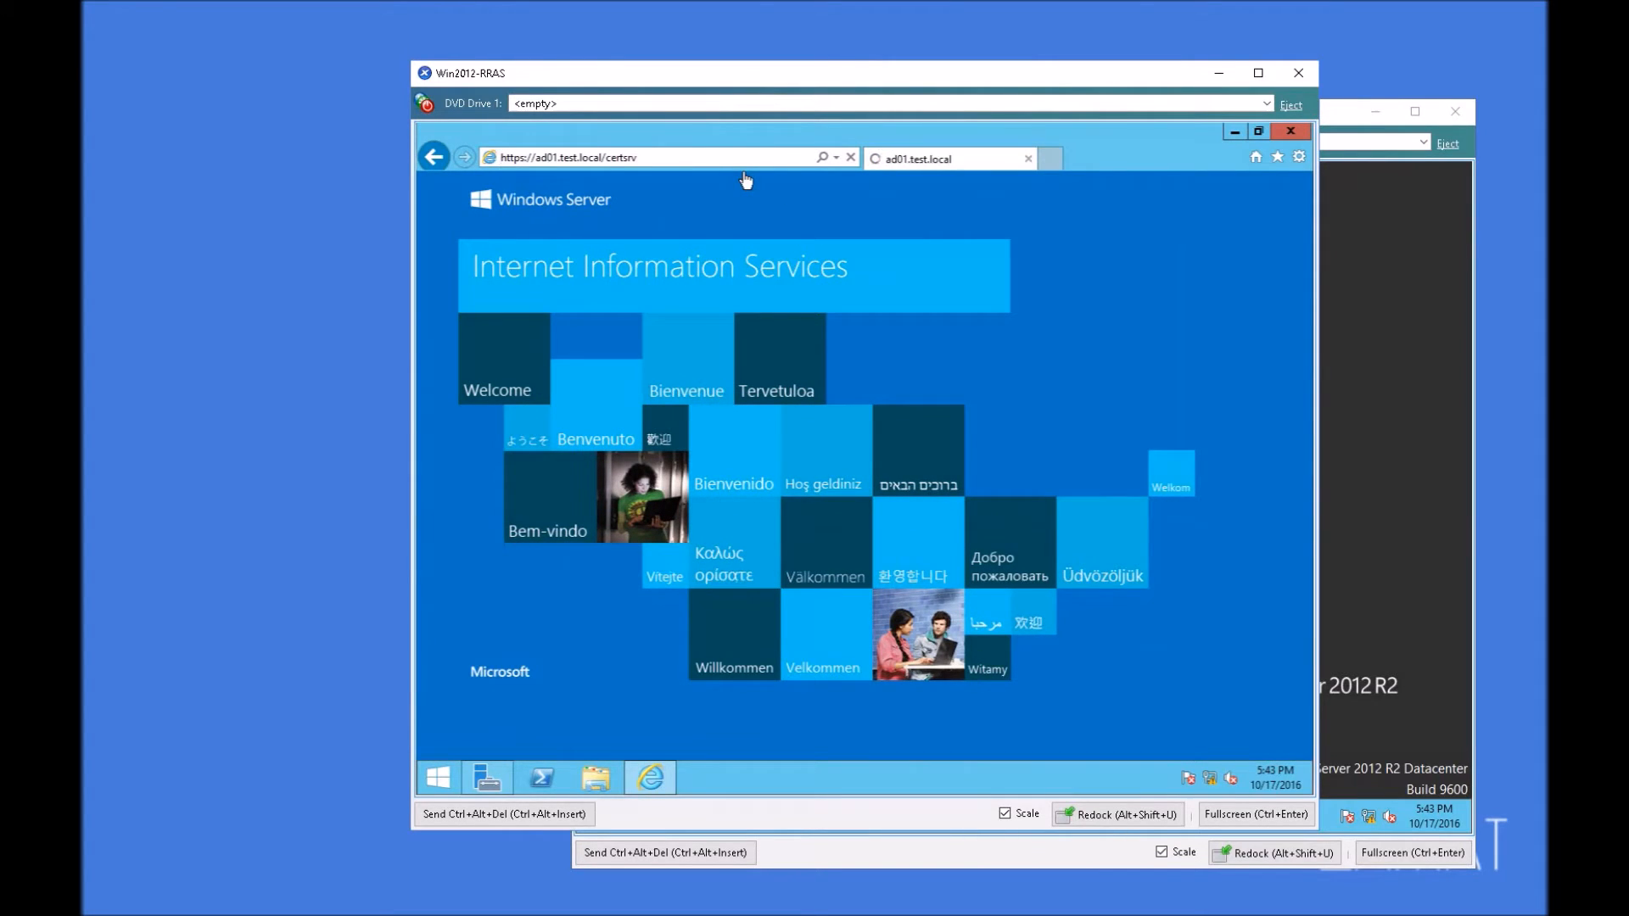
pyautogui.click(650, 155)
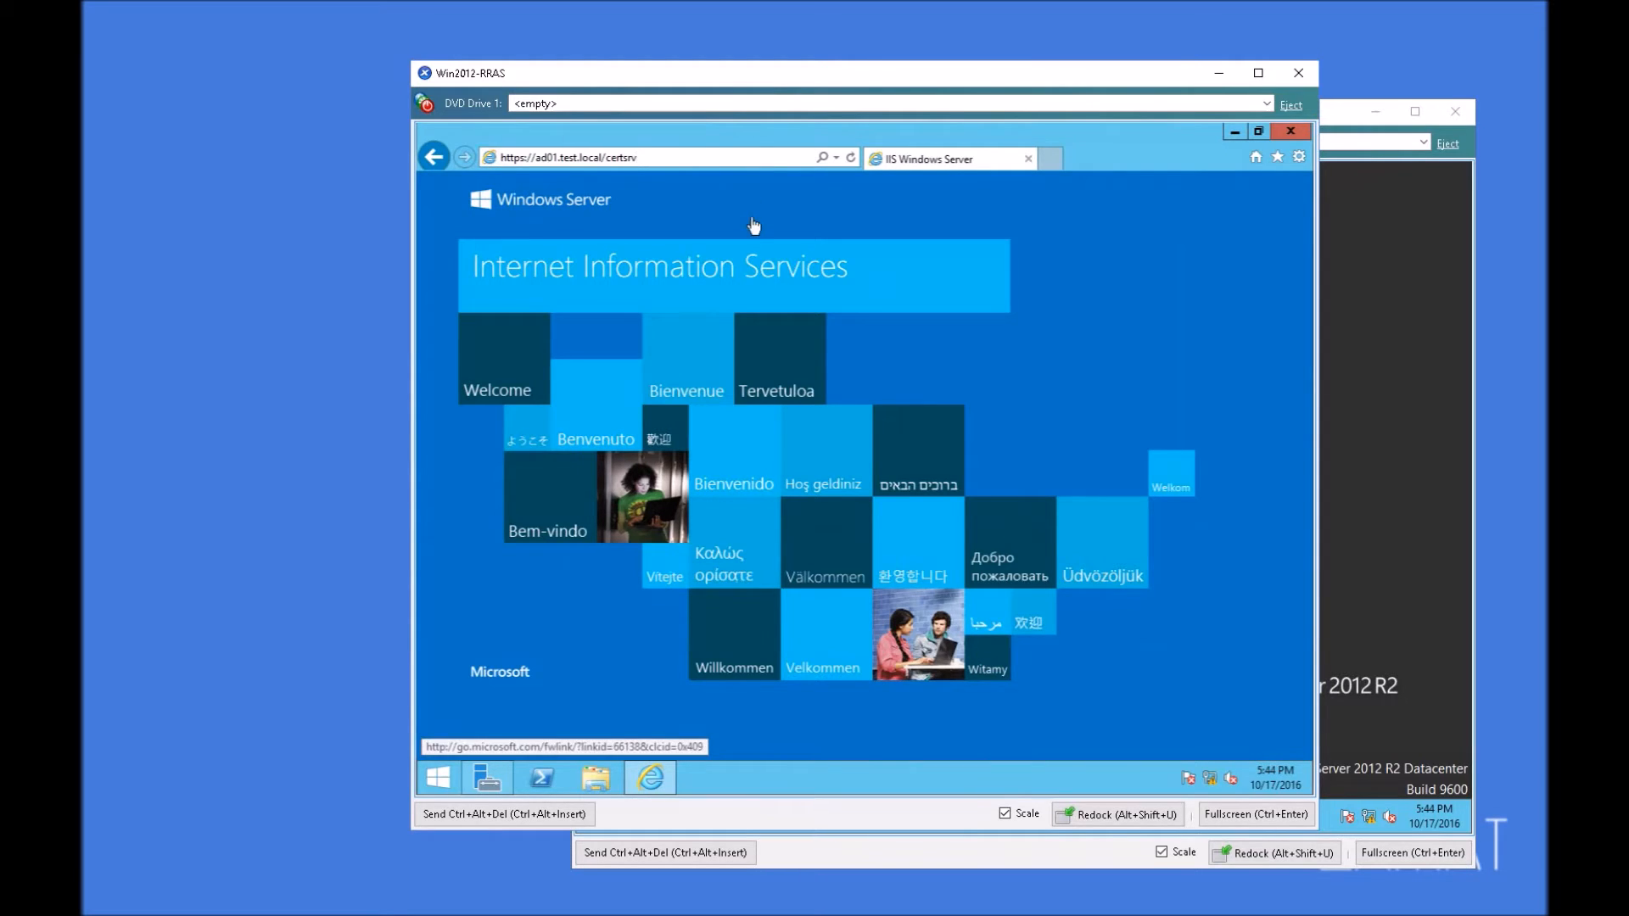
# Step: Switch to the Win2012-AD machine, launch Server Manager, and open Windows Firewall with Advanced Security
pyautogui.click(1452, 225)
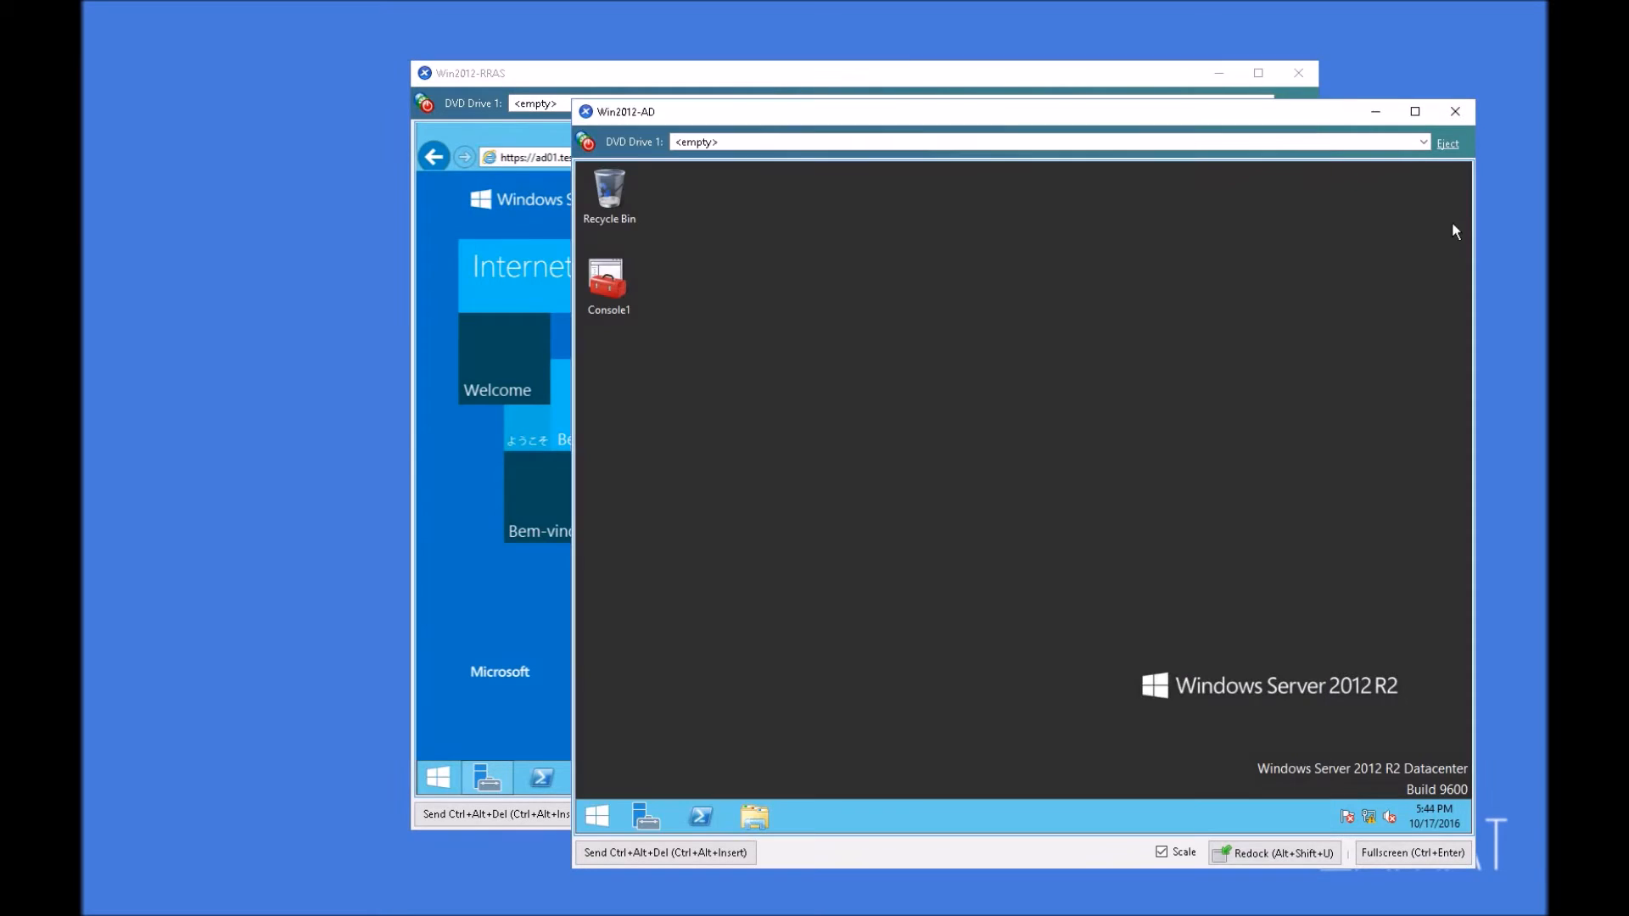
pyautogui.click(627, 816)
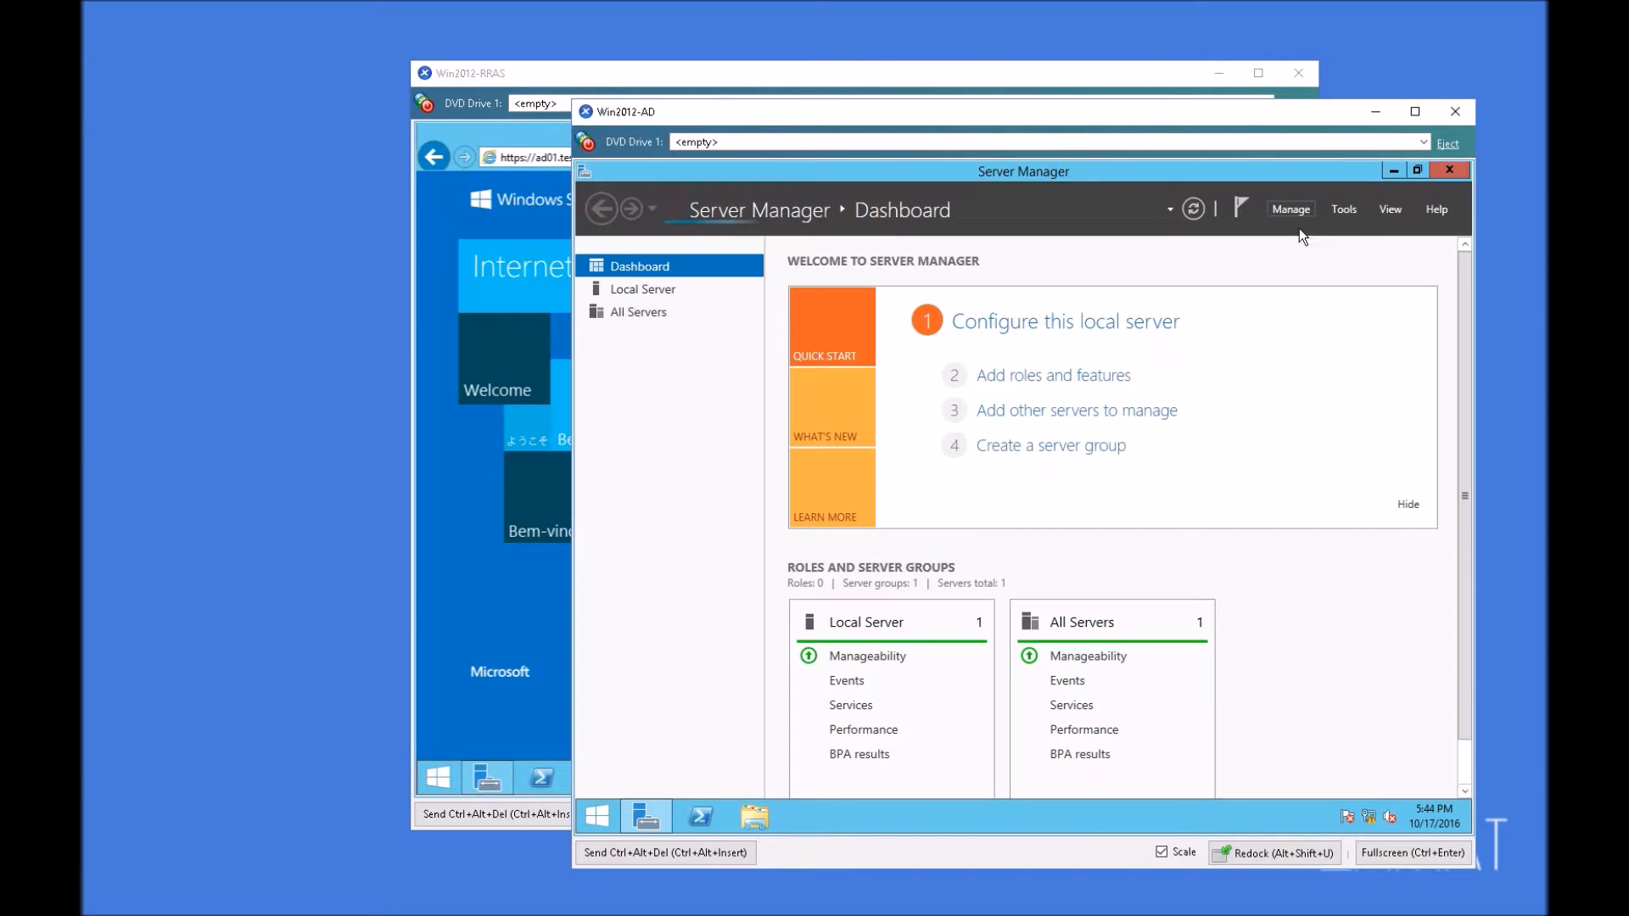
pyautogui.click(1344, 209)
pyautogui.scroll(-2, 1277, 751)
pyautogui.scroll(-1, 1278, 751)
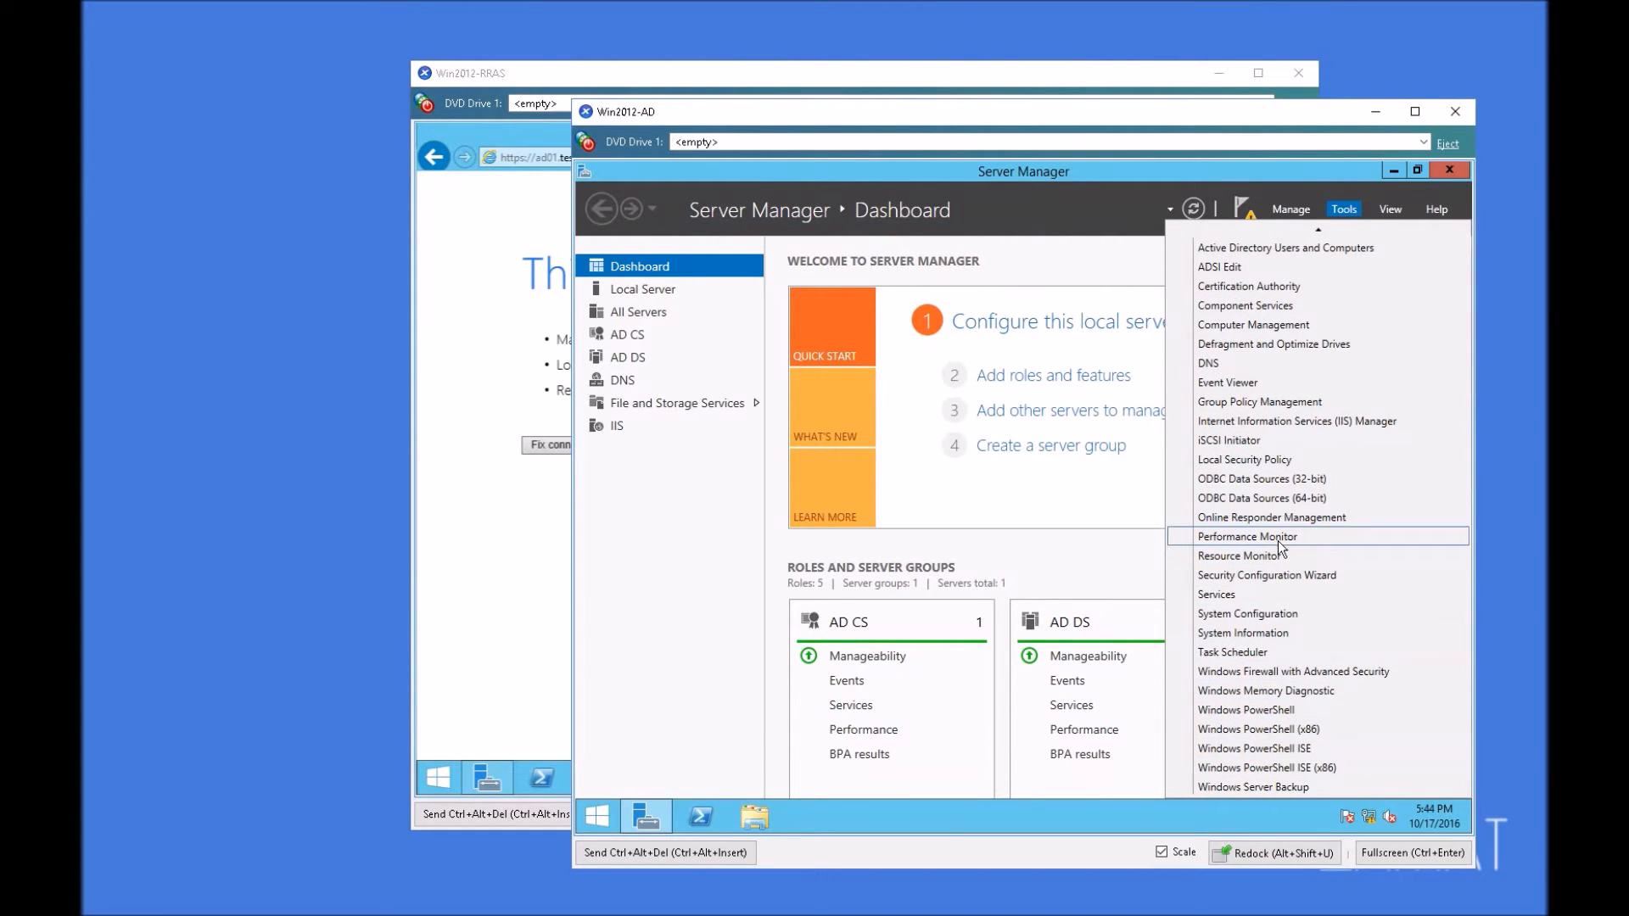
pyautogui.click(1310, 669)
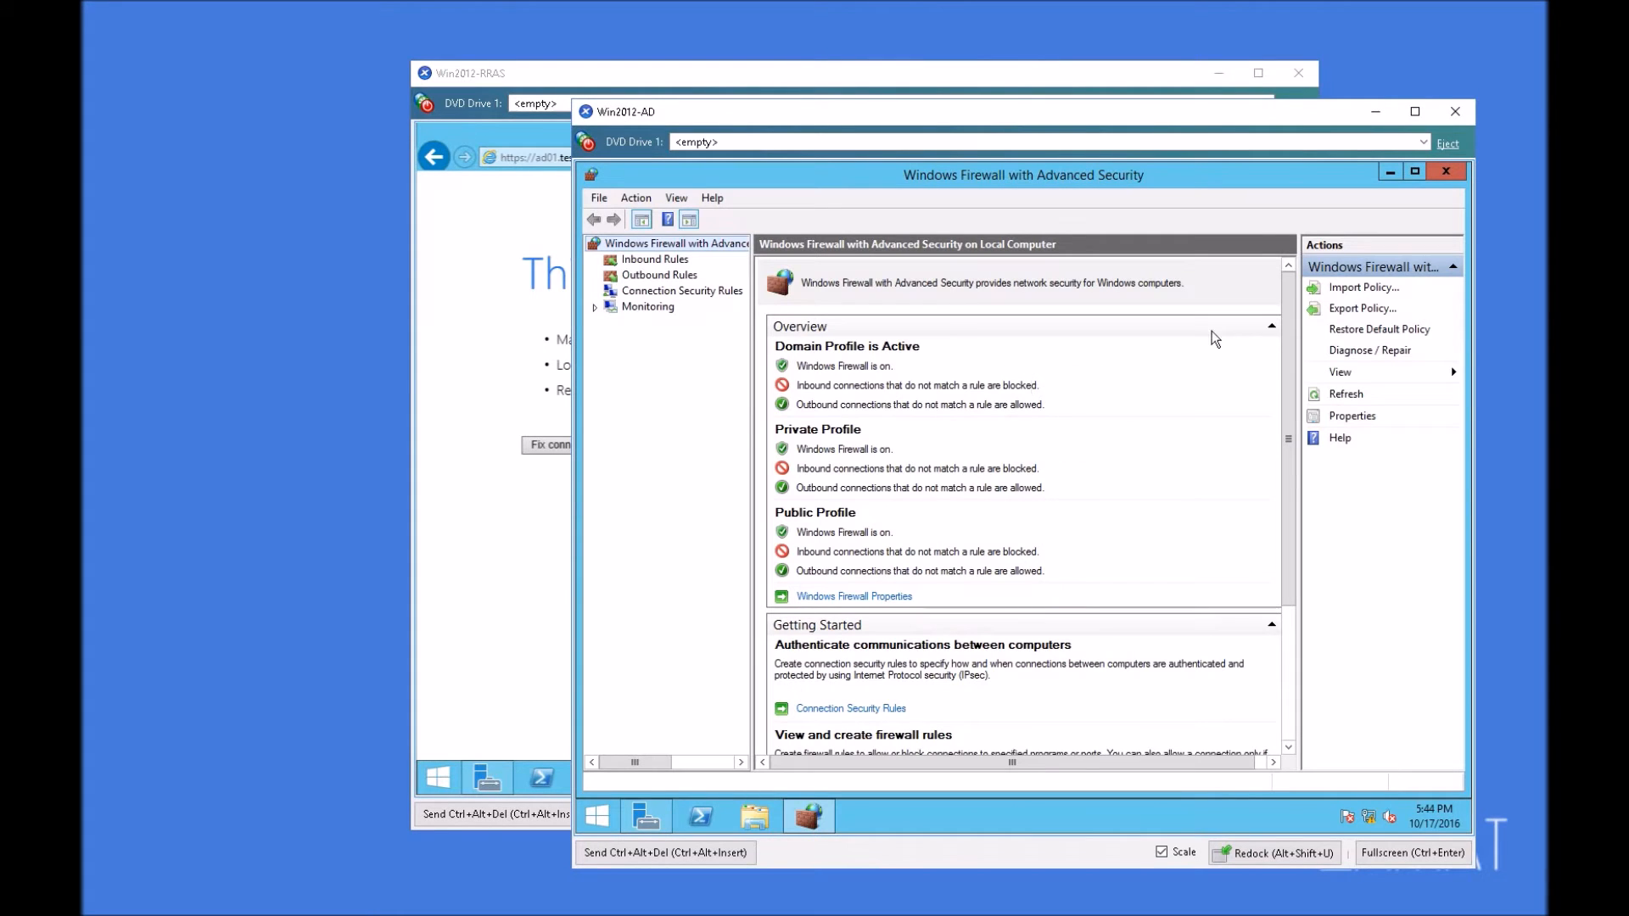
# Step: Start a new inbound firewall rule of the Port type for TCP with specific local ports 80,443
pyautogui.click(661, 263)
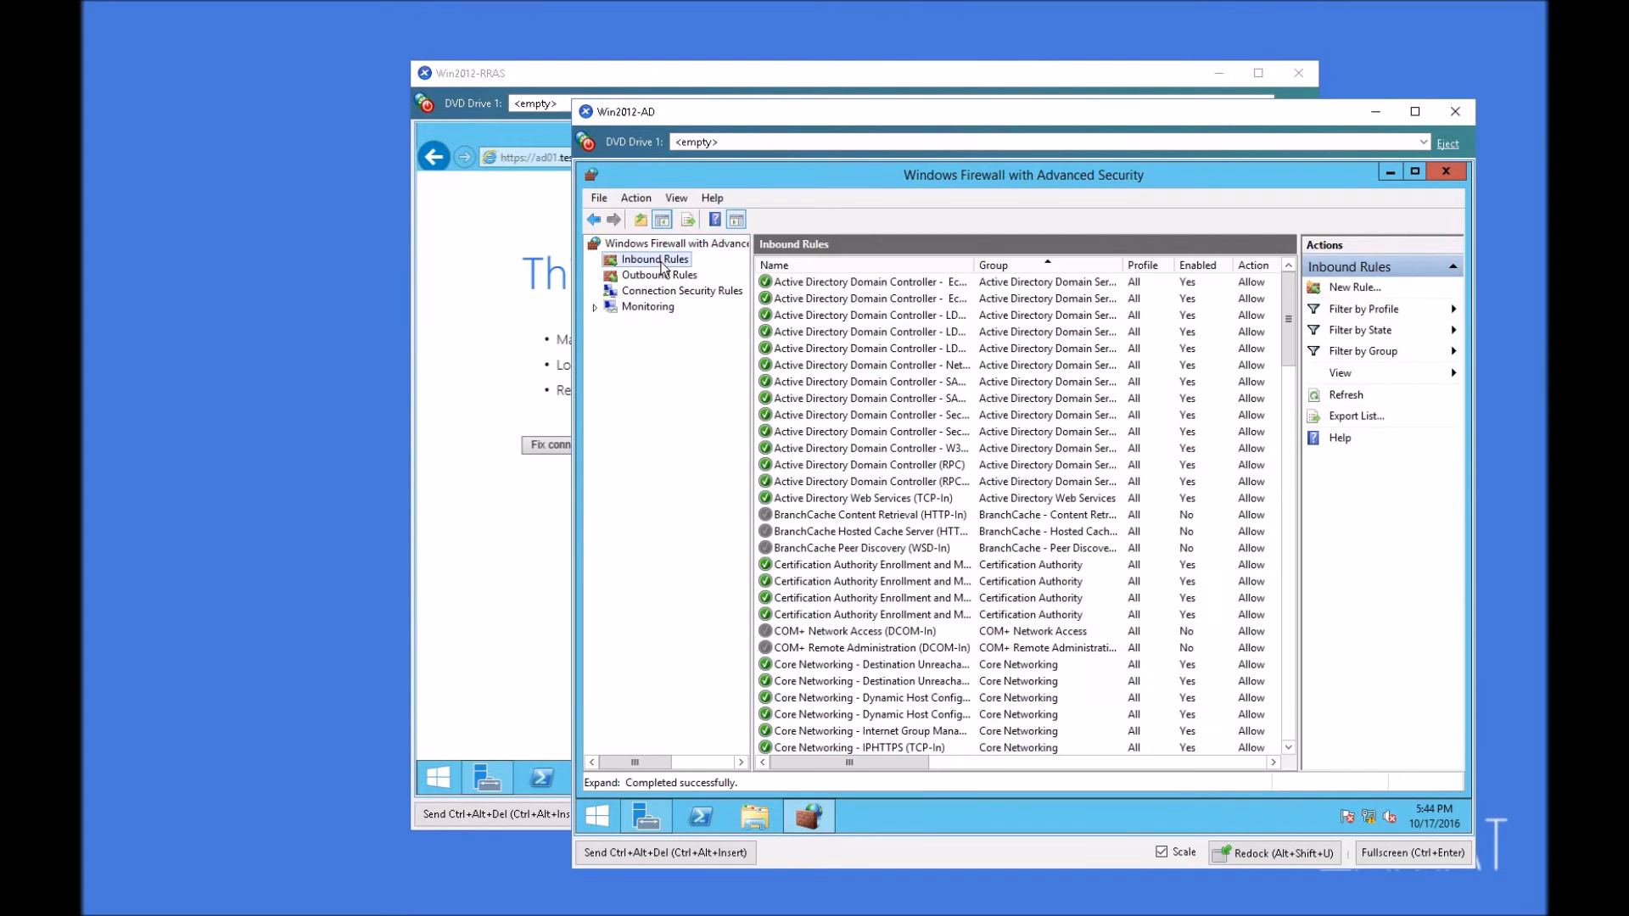
pyautogui.click(1355, 287)
pyautogui.click(876, 447)
pyautogui.click(1166, 732)
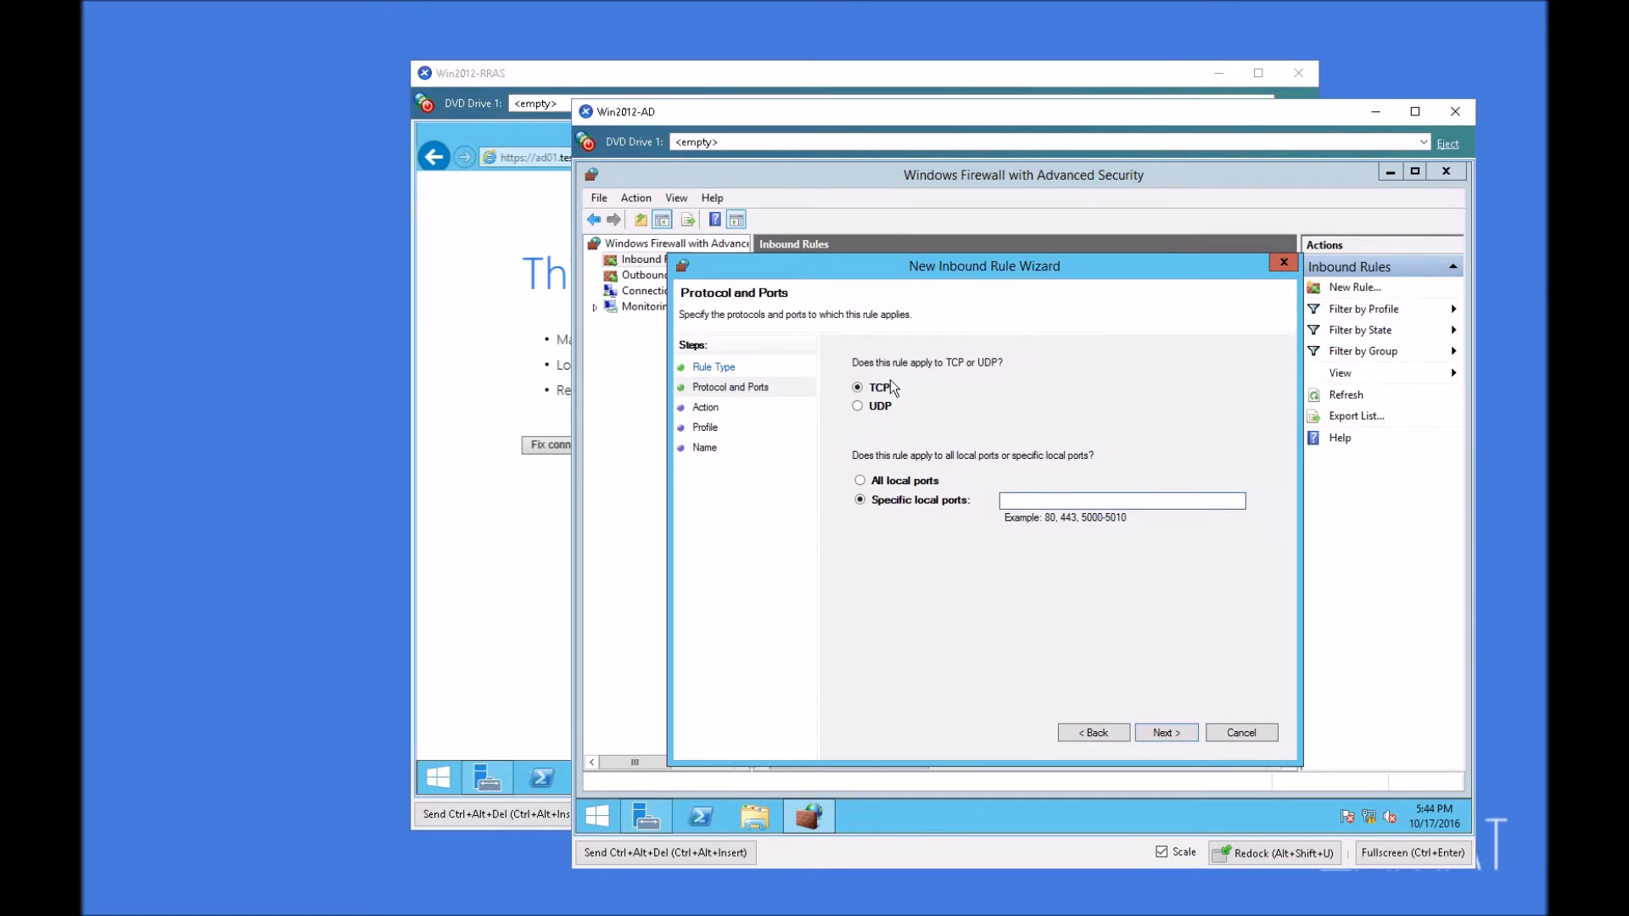
pyautogui.click(1029, 500)
pyautogui.write('80,433')
pyautogui.press('BackSpace')
pyautogui.press('BackSpace')
pyautogui.write('43')
pyautogui.moveTo(1039, 502); pyautogui.dragTo(1015, 504)
pyautogui.click(1177, 732)
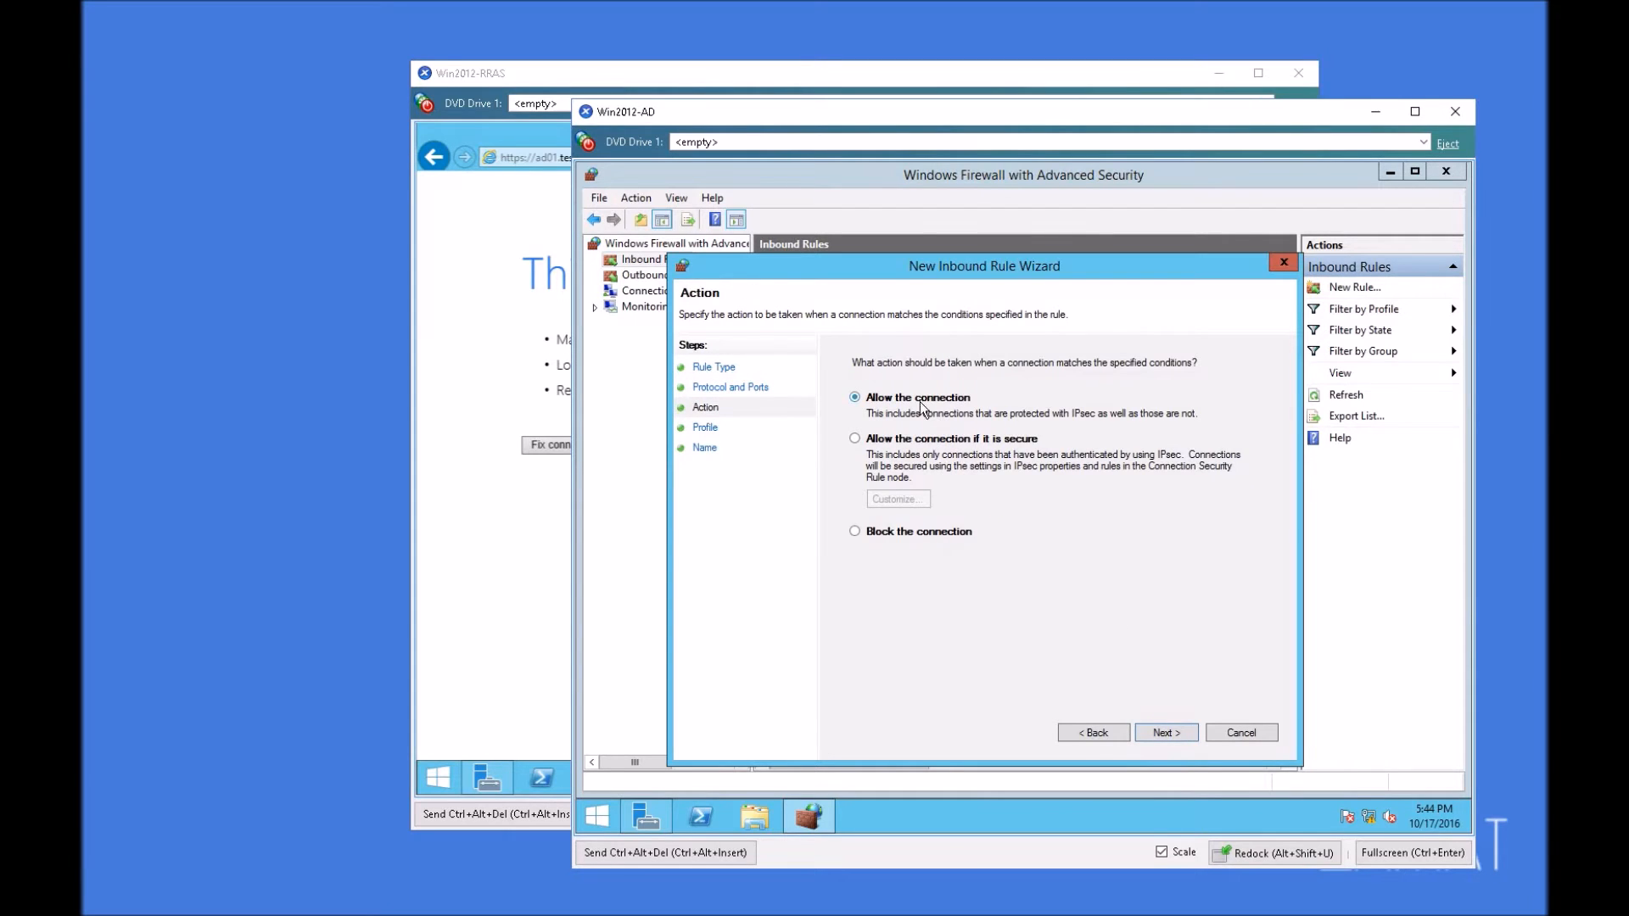
# Step: Set the rule to allow the connection on the Domain, Private and Public profiles, and finish it with the name IIS-webserver
pyautogui.click(1170, 733)
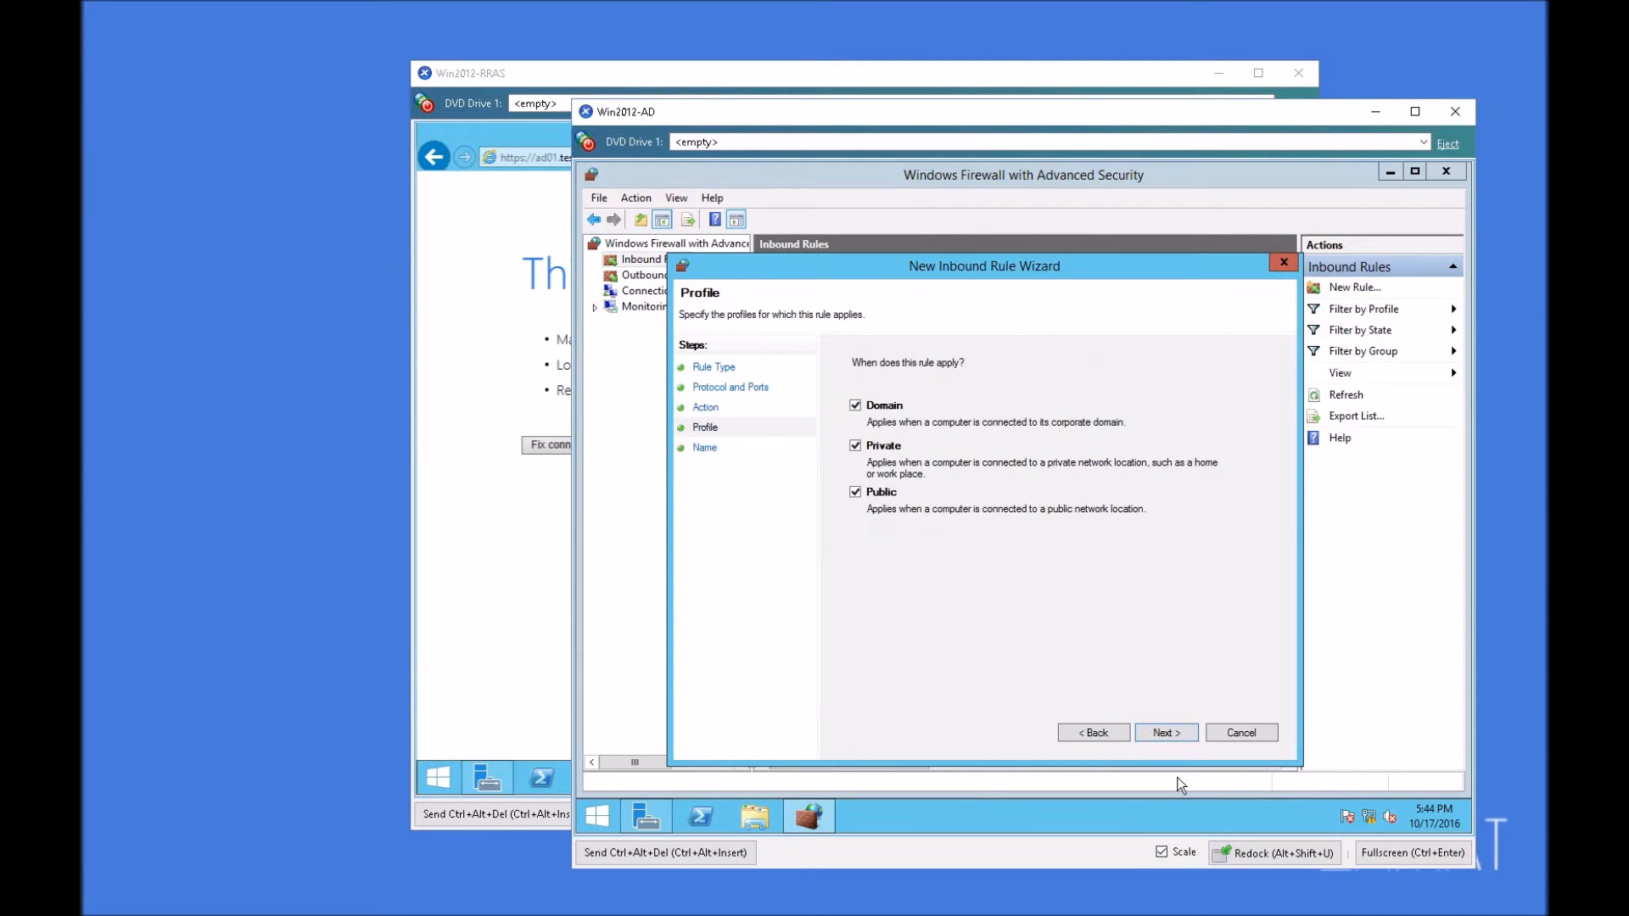
pyautogui.click(1167, 733)
pyautogui.write('IIS-web')
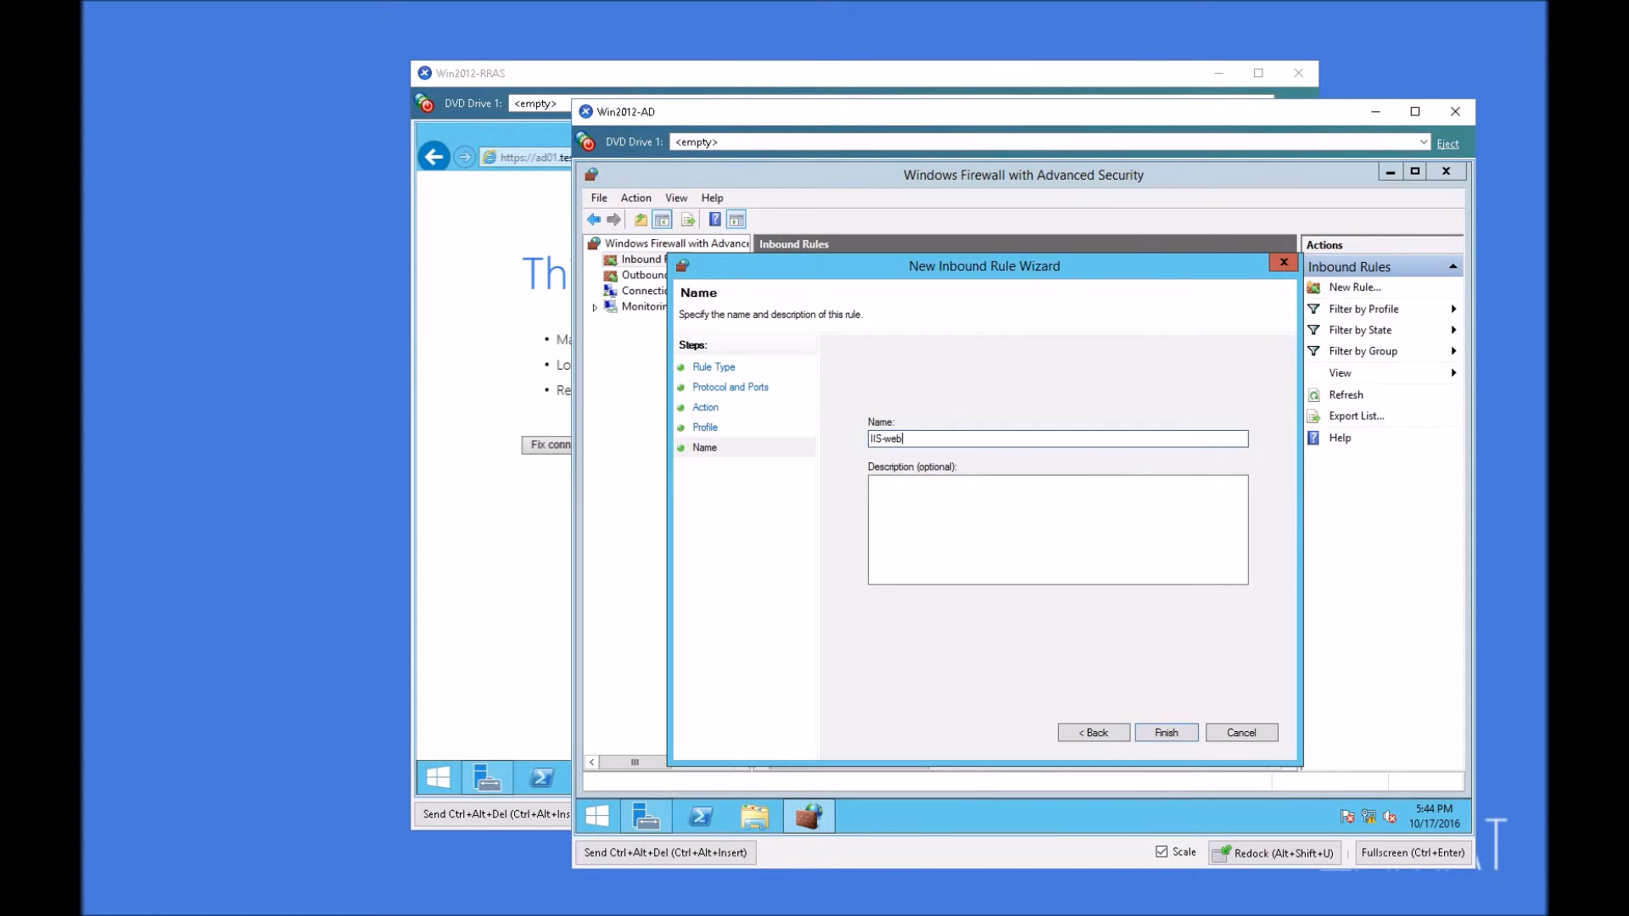
pyautogui.write('server')
pyautogui.click(1167, 732)
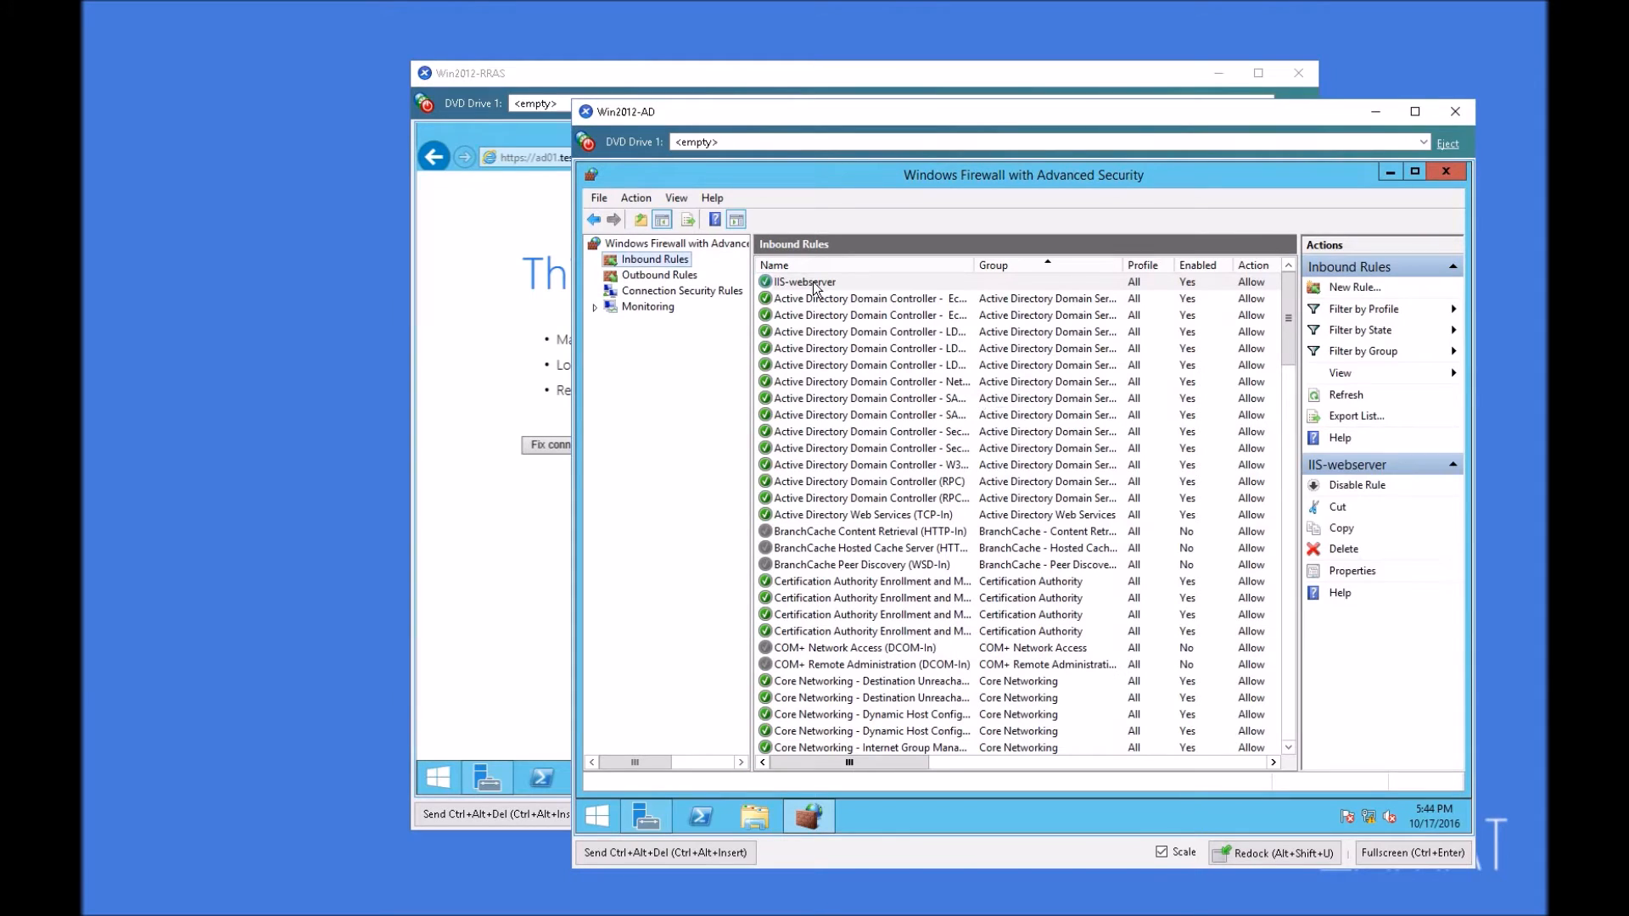
# Step: Close the firewall console and Server Manager, then reload the certsrv page in the browser on Win2012-RRAS
pyautogui.click(1442, 171)
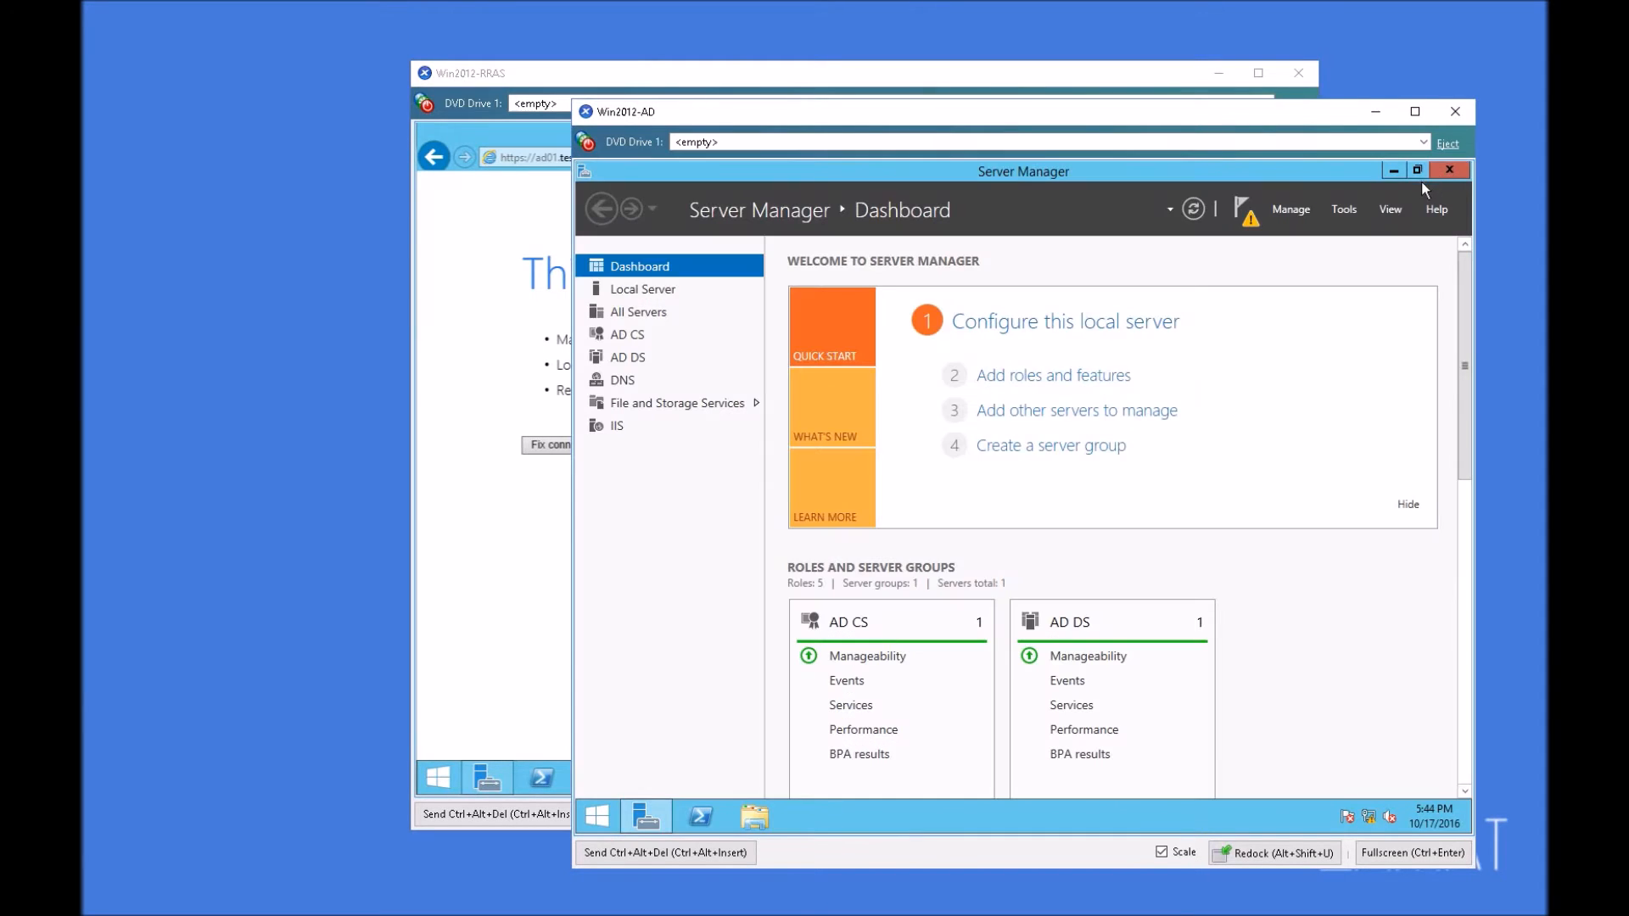
pyautogui.click(1443, 175)
pyautogui.click(516, 540)
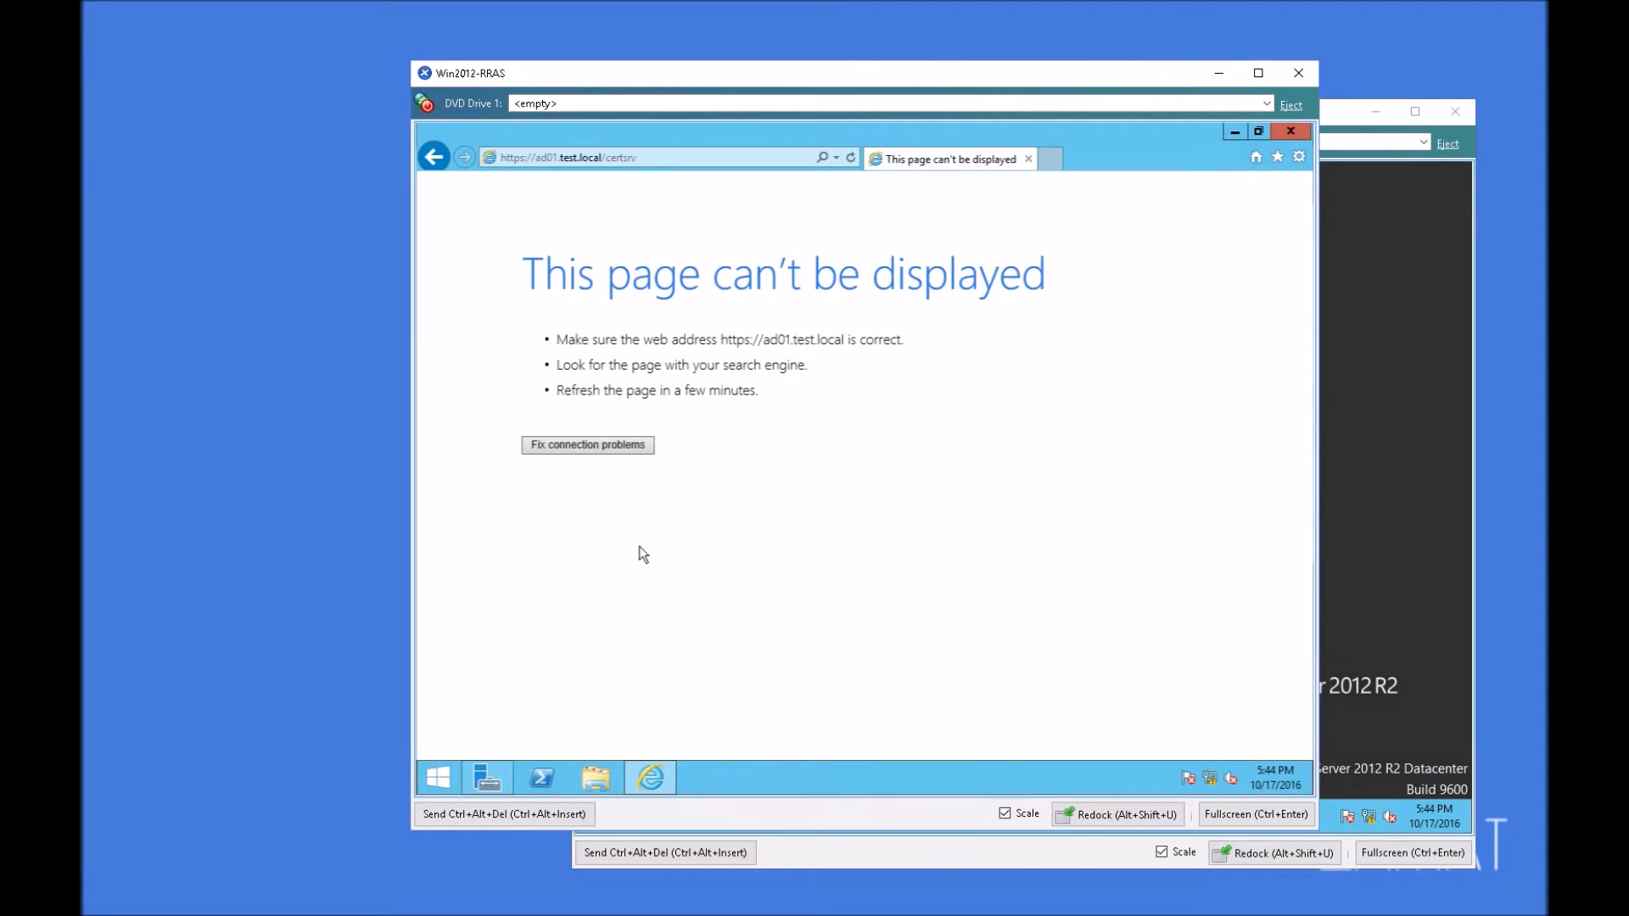
pyautogui.press('F5')
pyautogui.click(660, 160)
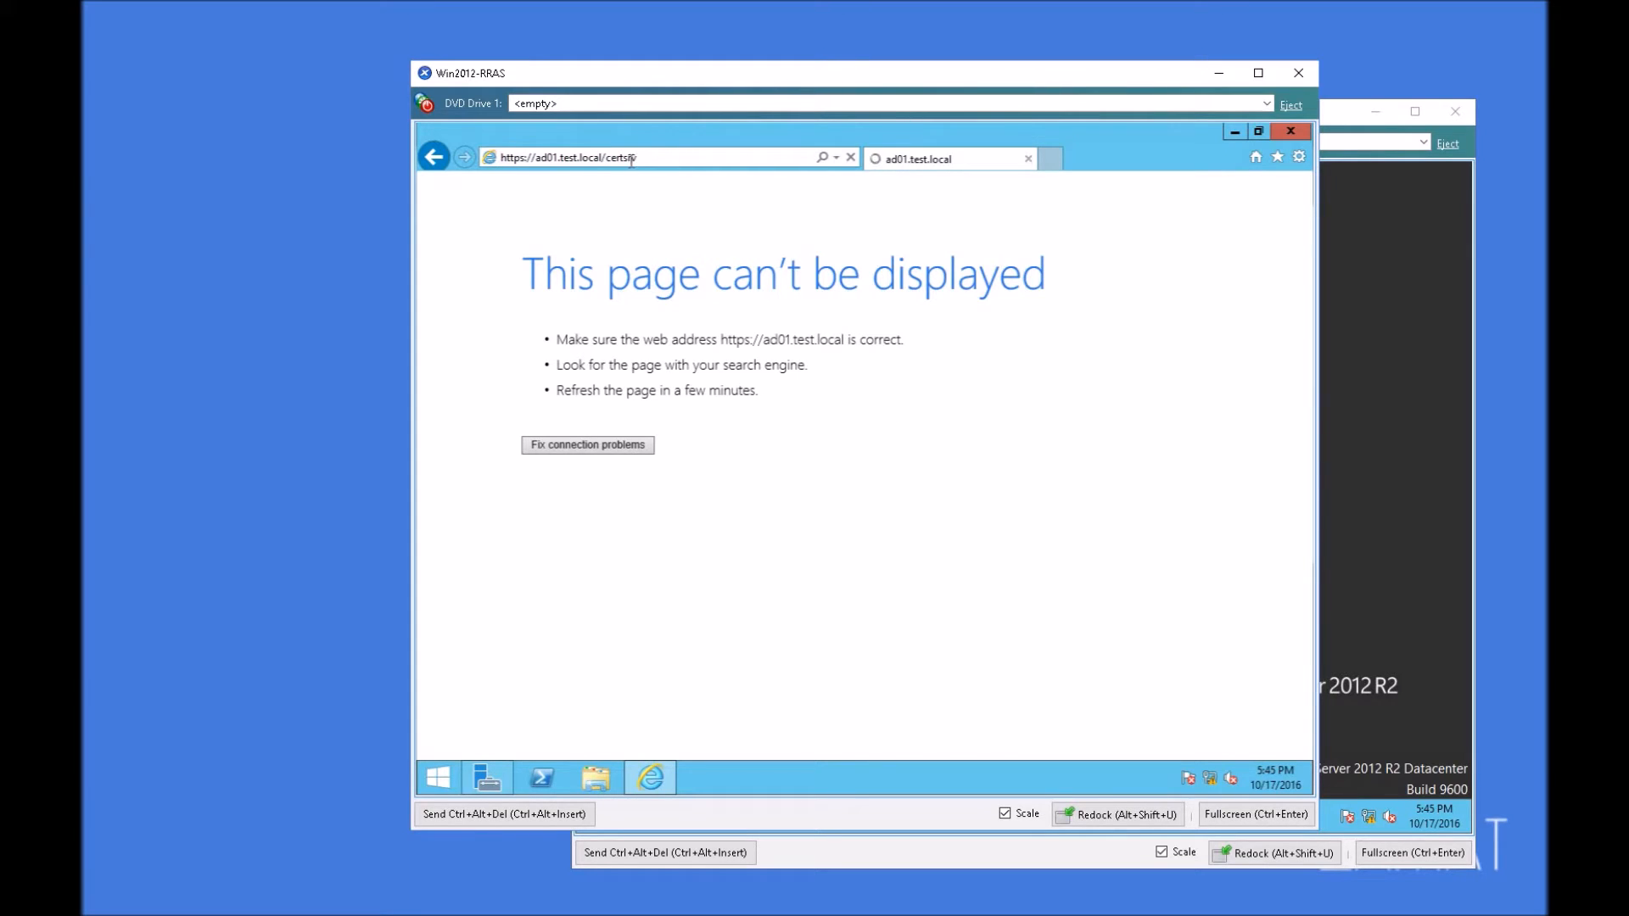
# Step: Open a command prompt on Win2012-RRAS, ping ad01.test.local, and minimize the prompt
pyautogui.rightClick(438, 776)
pyautogui.click(475, 718)
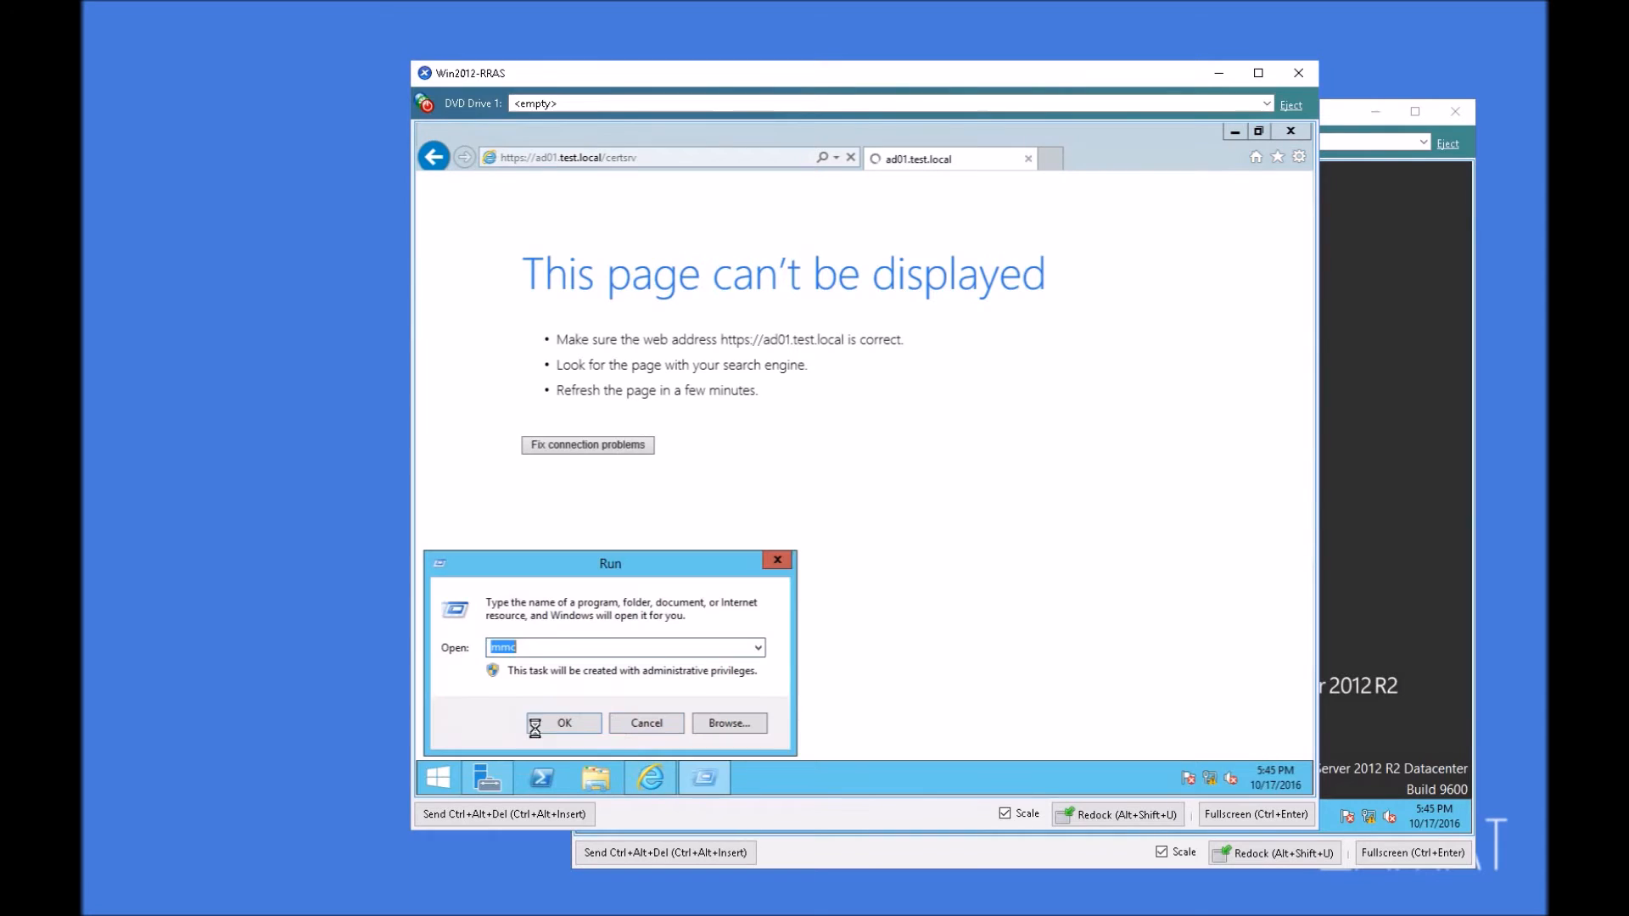
pyautogui.write('cmd')
pyautogui.press('Return')
pyautogui.write('ping ad01.test.local')
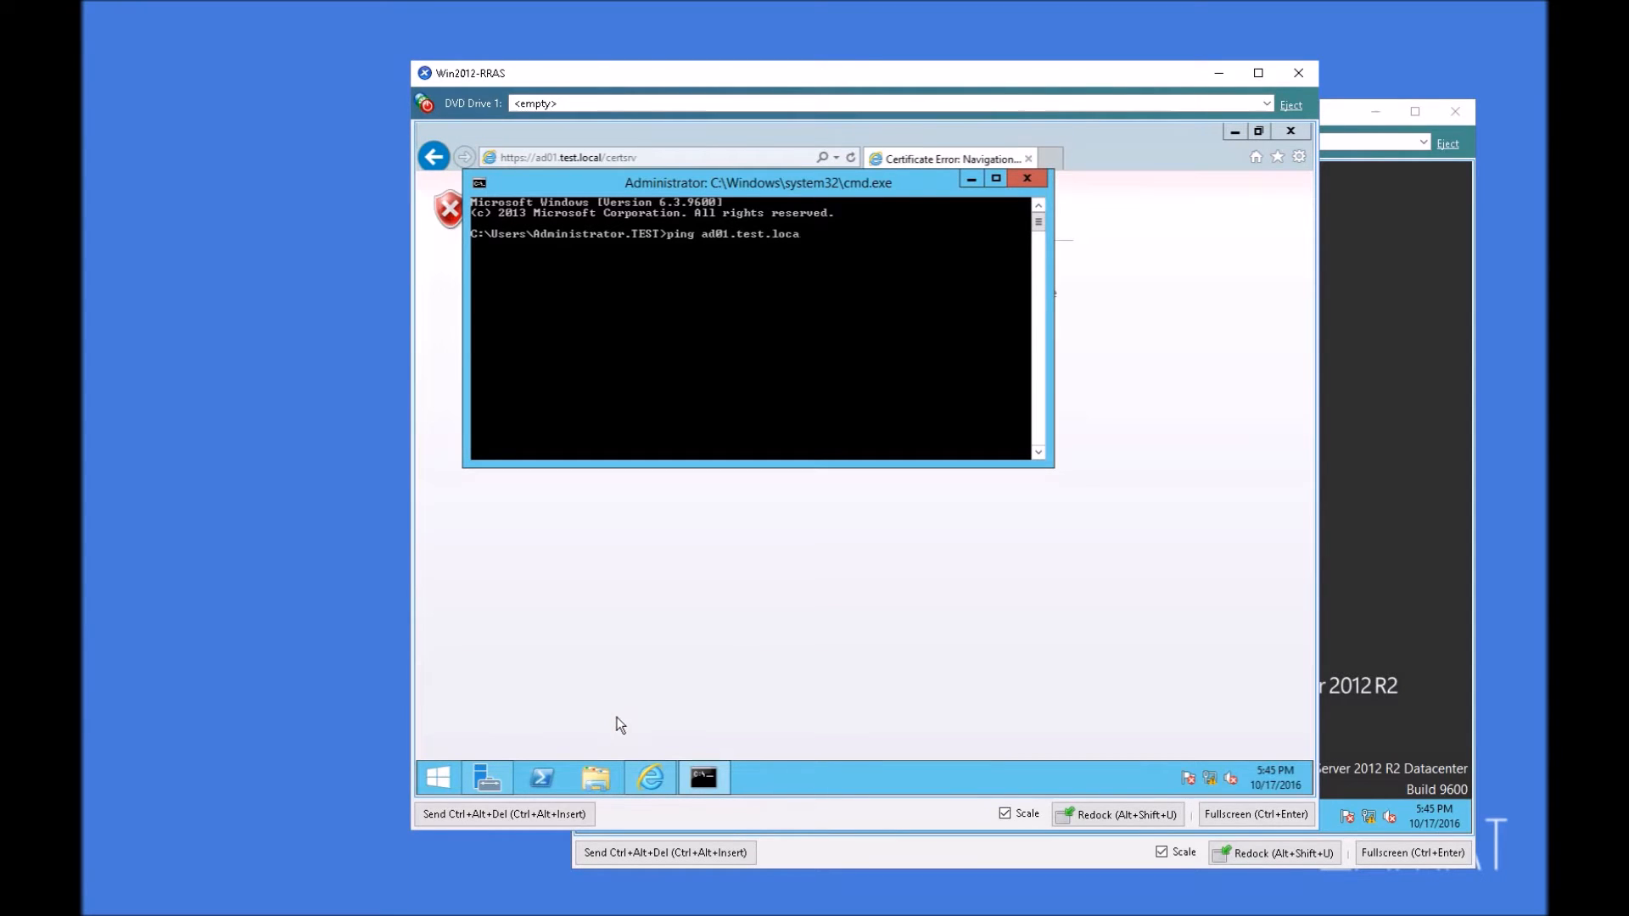
pyautogui.press('Return')
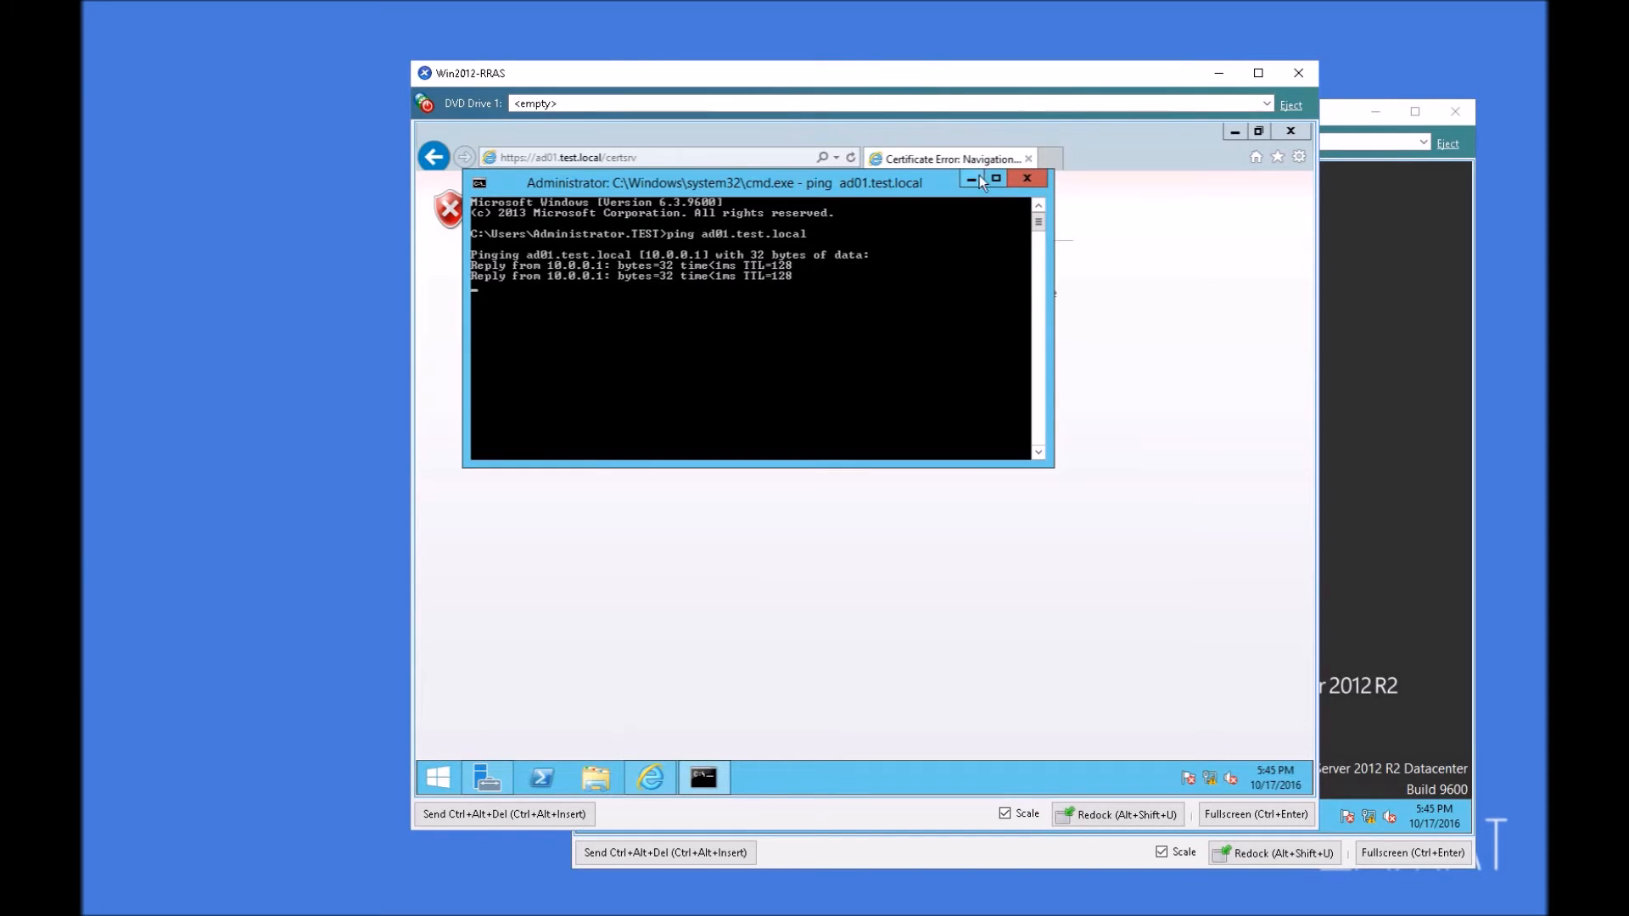
pyautogui.click(971, 179)
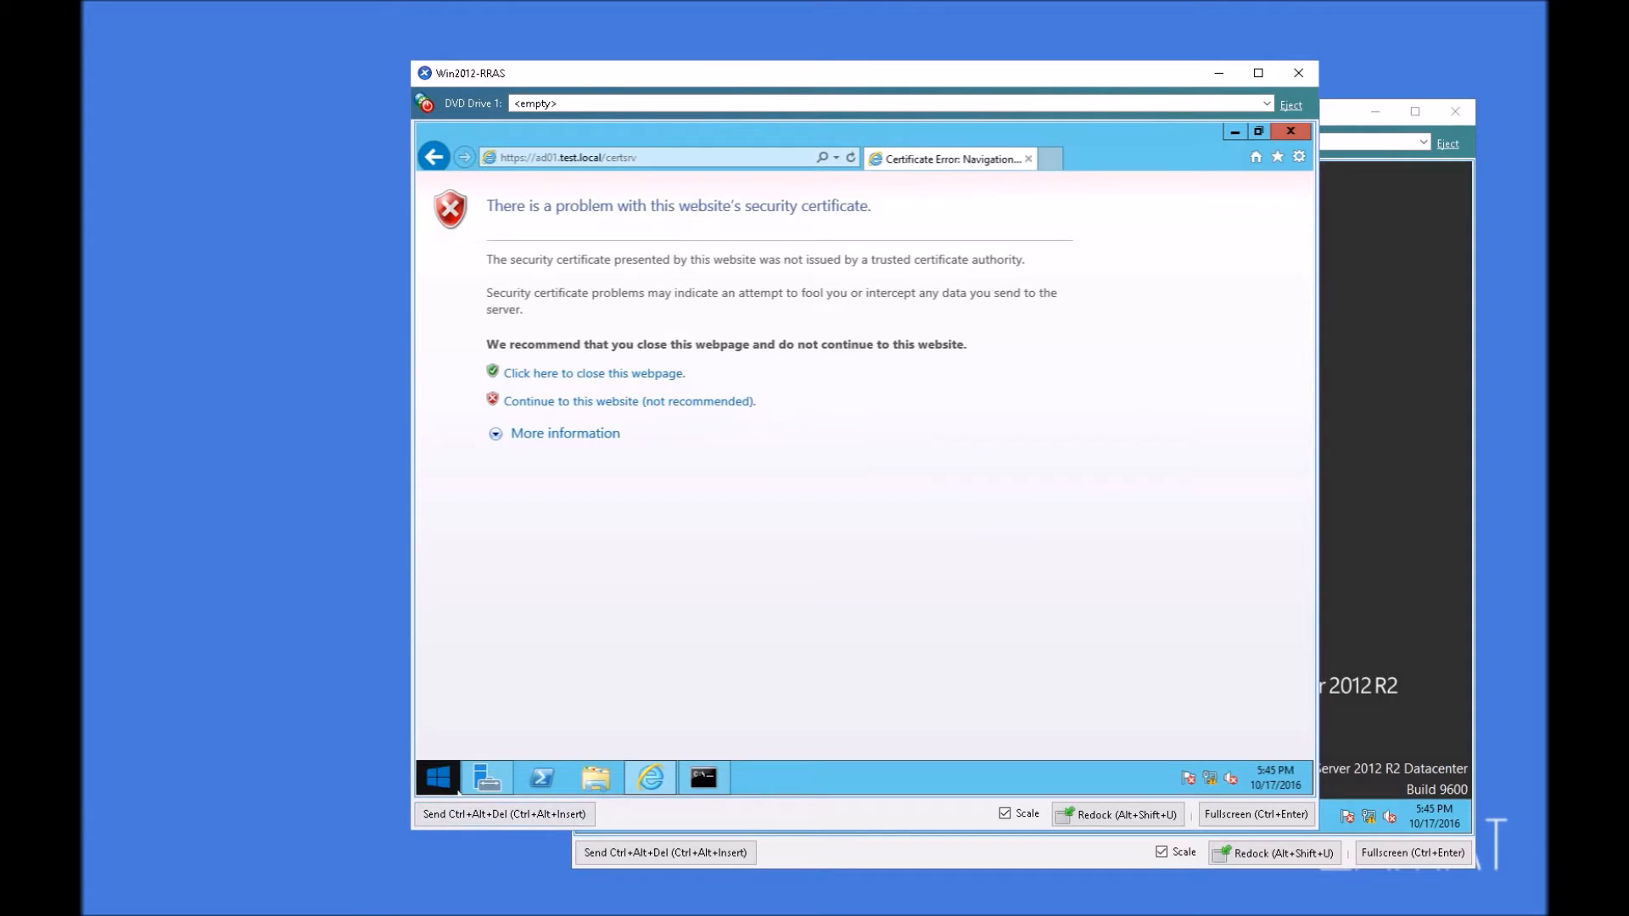
# Step: Launch an empty Microsoft Management Console by running mmc on Win2012-RRAS
pyautogui.rightClick(438, 777)
pyautogui.click(490, 736)
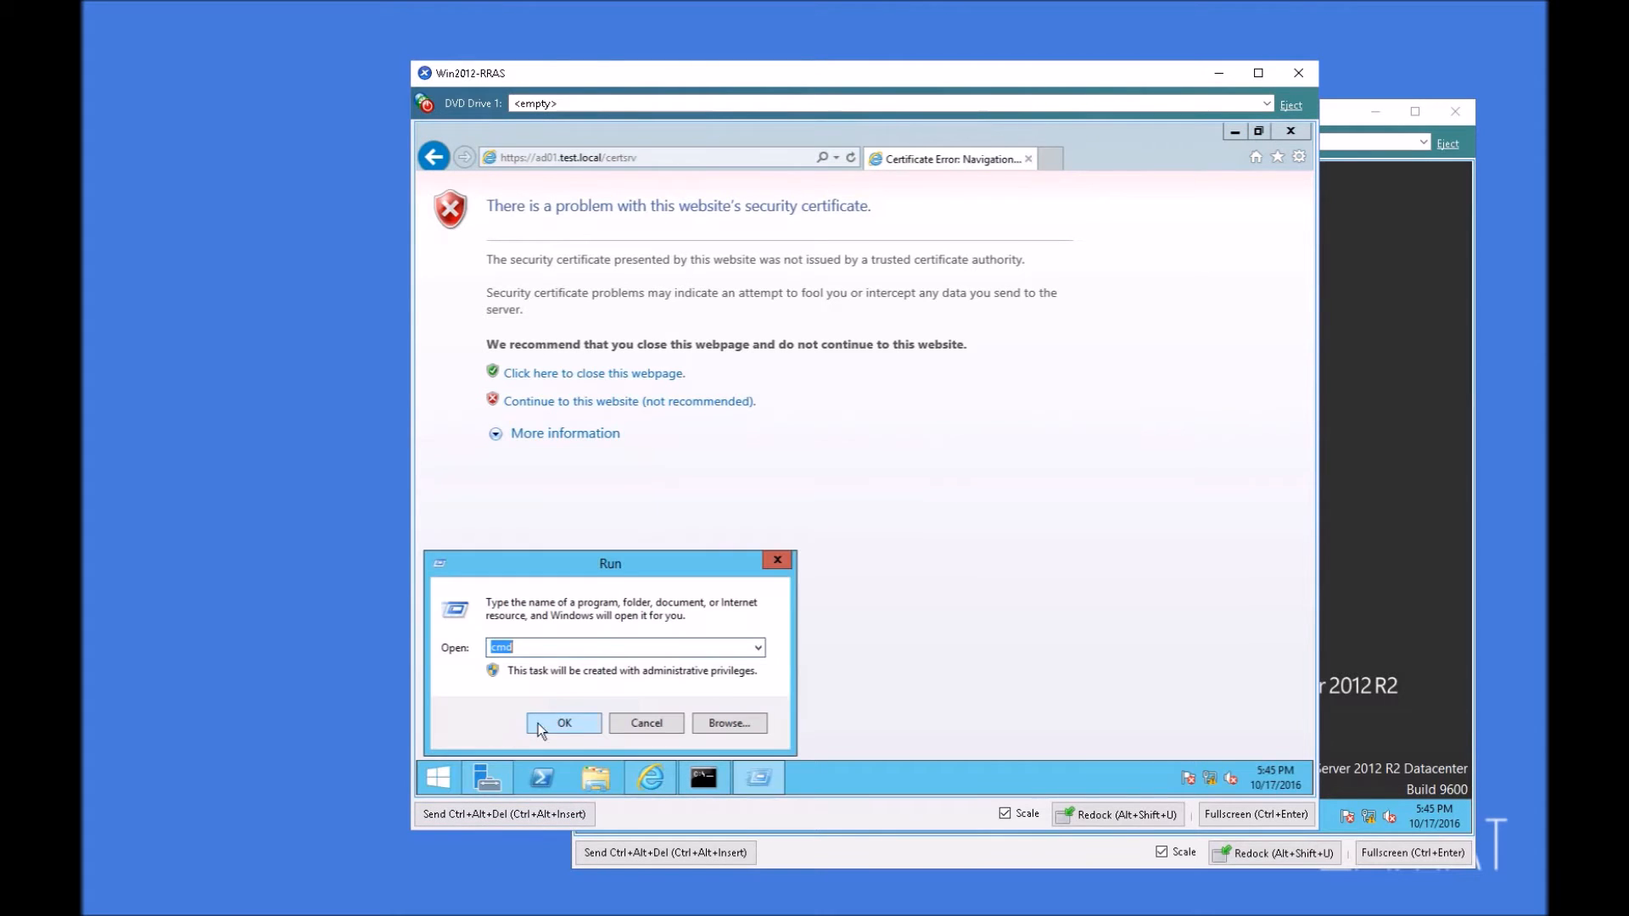
pyautogui.write('mmc')
pyautogui.press('Return')
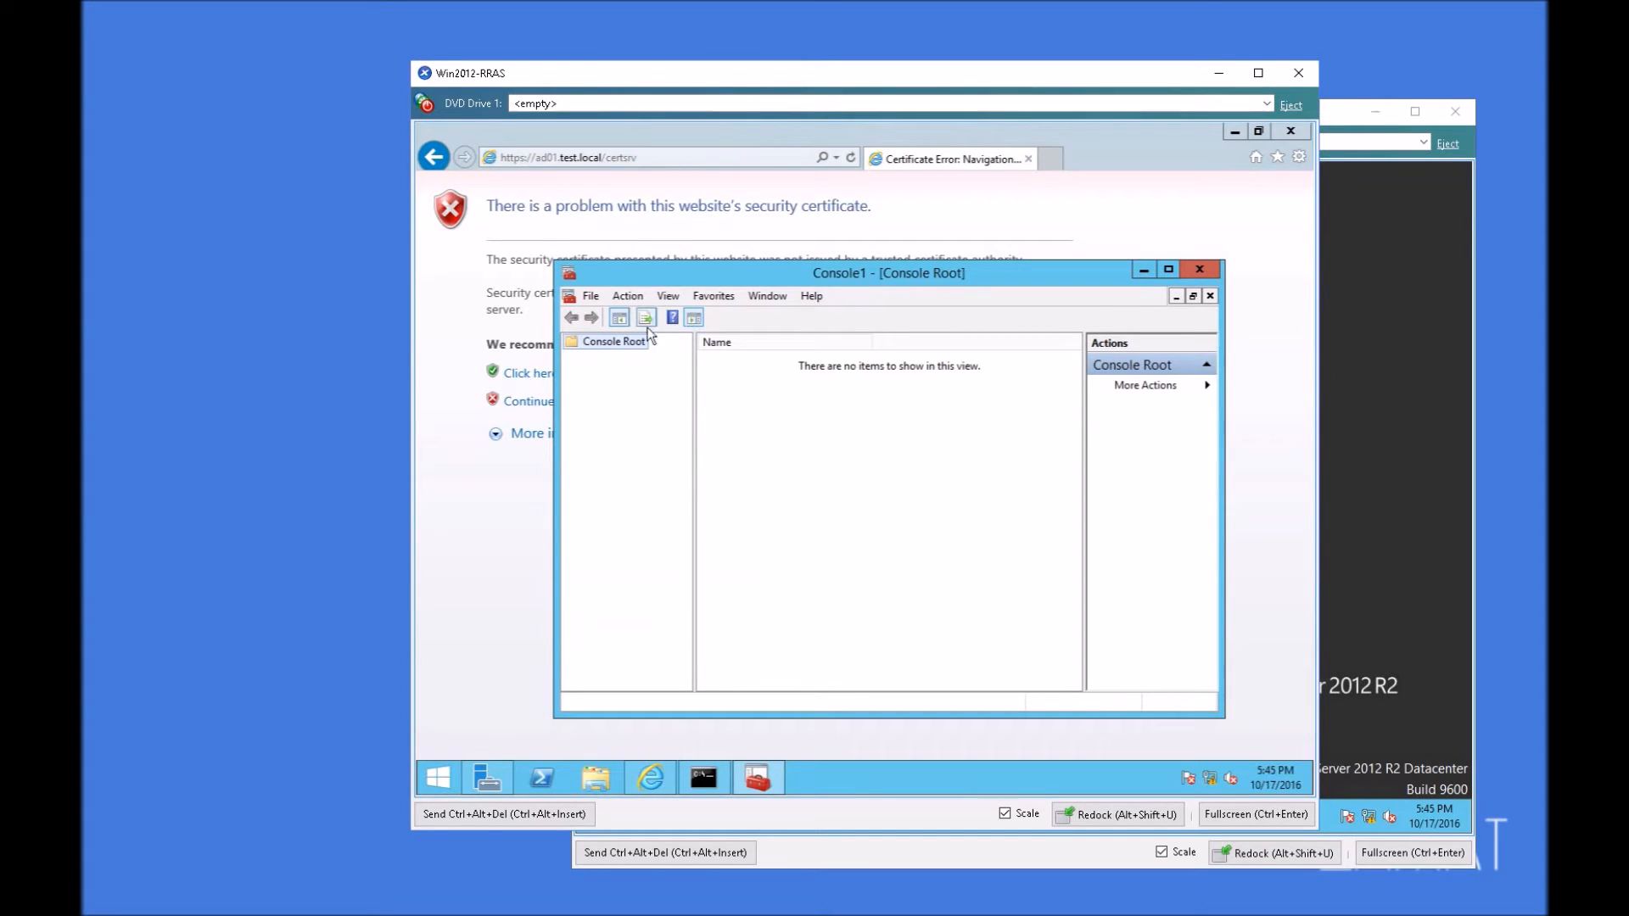
pyautogui.rightClick(605, 341)
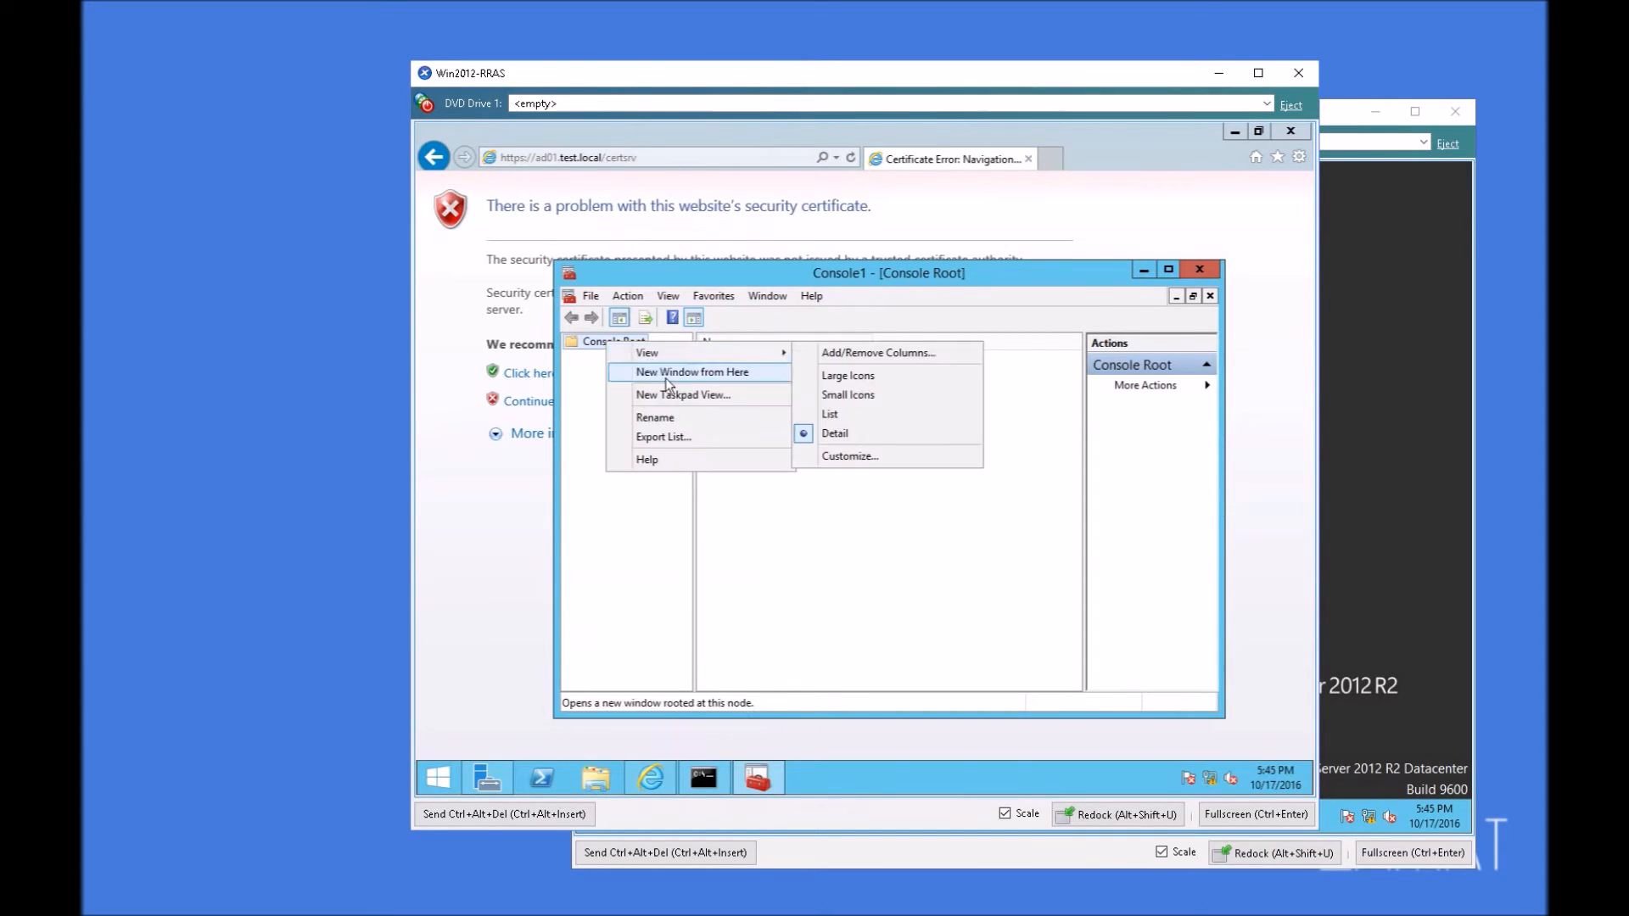
pyautogui.click(650, 533)
# Step: Add two Certificates snap-ins to the console, one for my user account and one for the local computer account
pyautogui.click(592, 296)
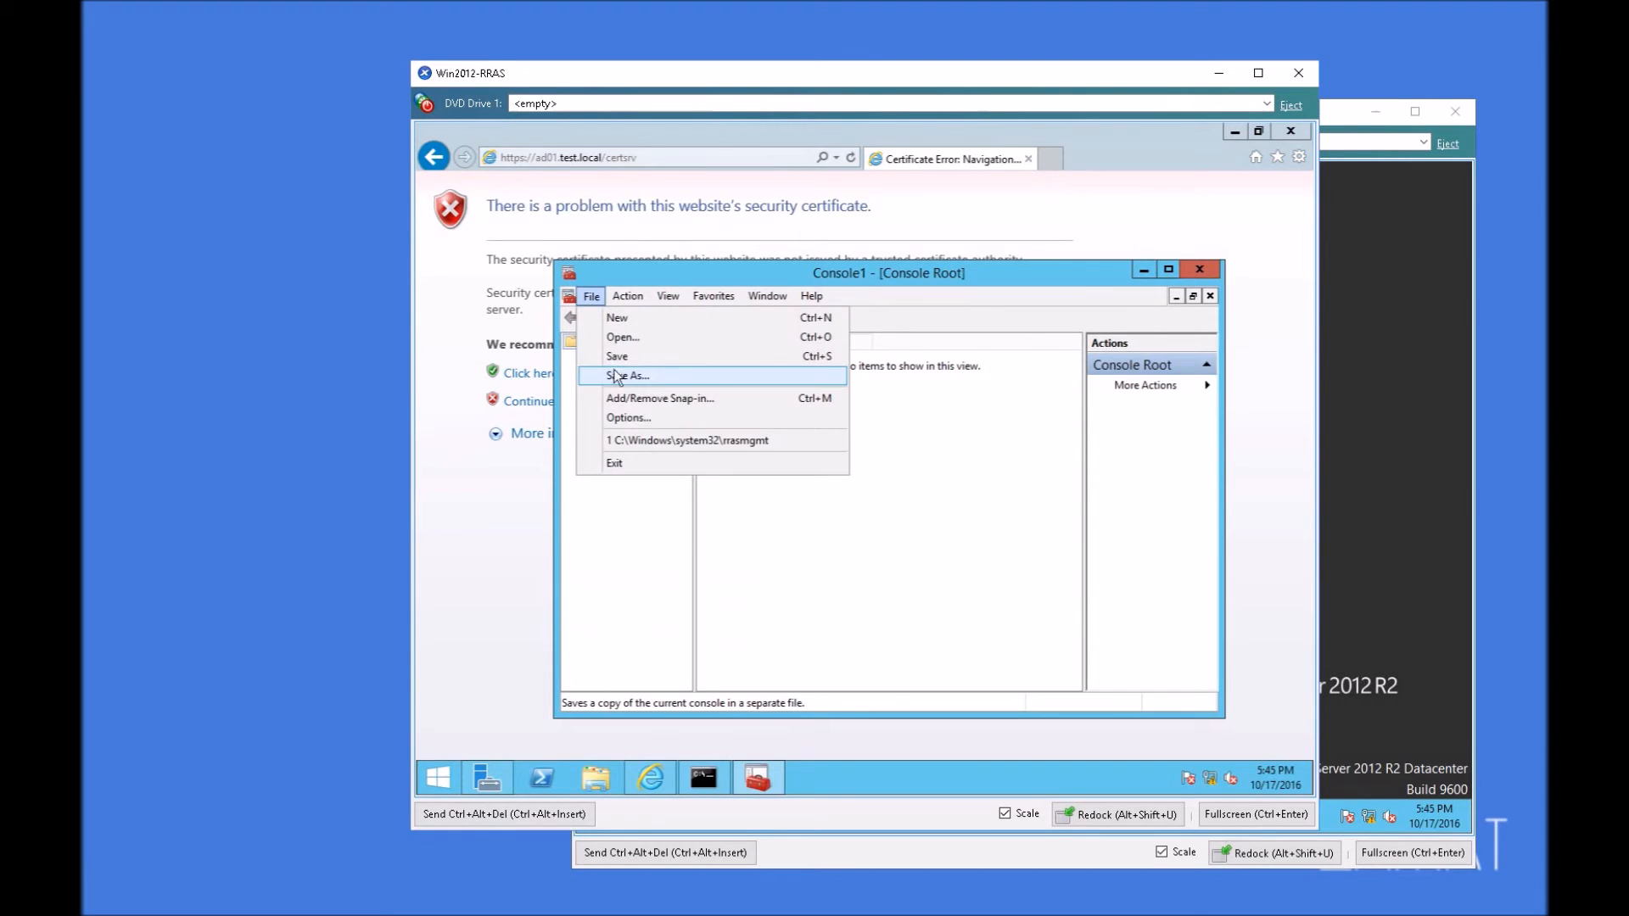
pyautogui.click(637, 399)
pyautogui.doubleClick(653, 411)
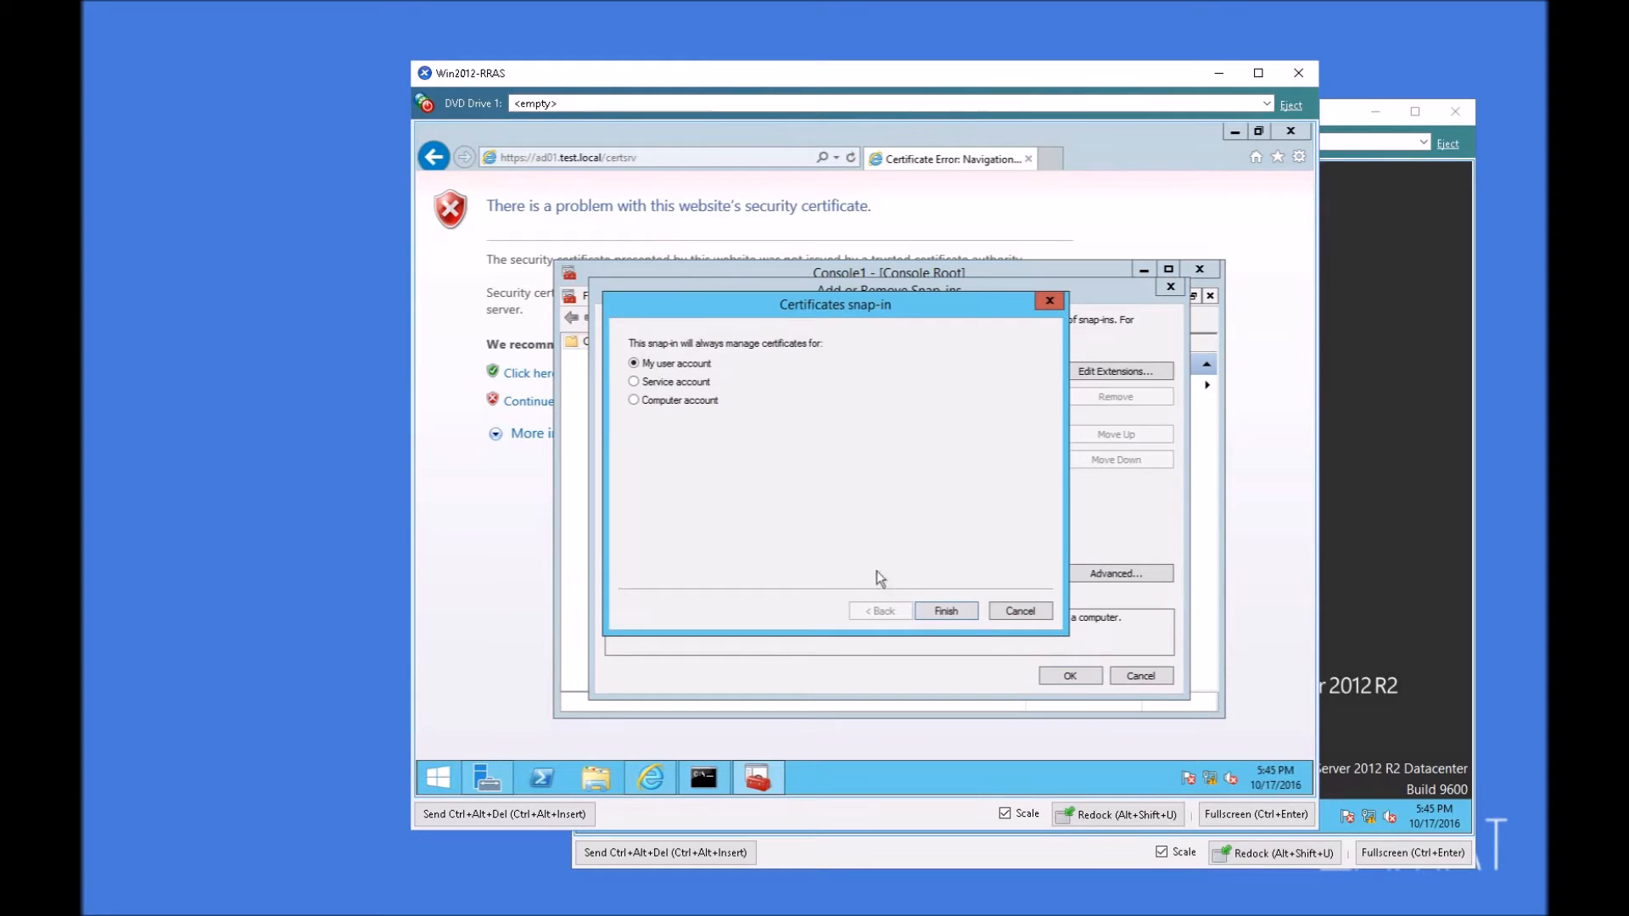
pyautogui.click(946, 611)
pyautogui.doubleClick(666, 420)
pyautogui.click(674, 402)
pyautogui.click(926, 609)
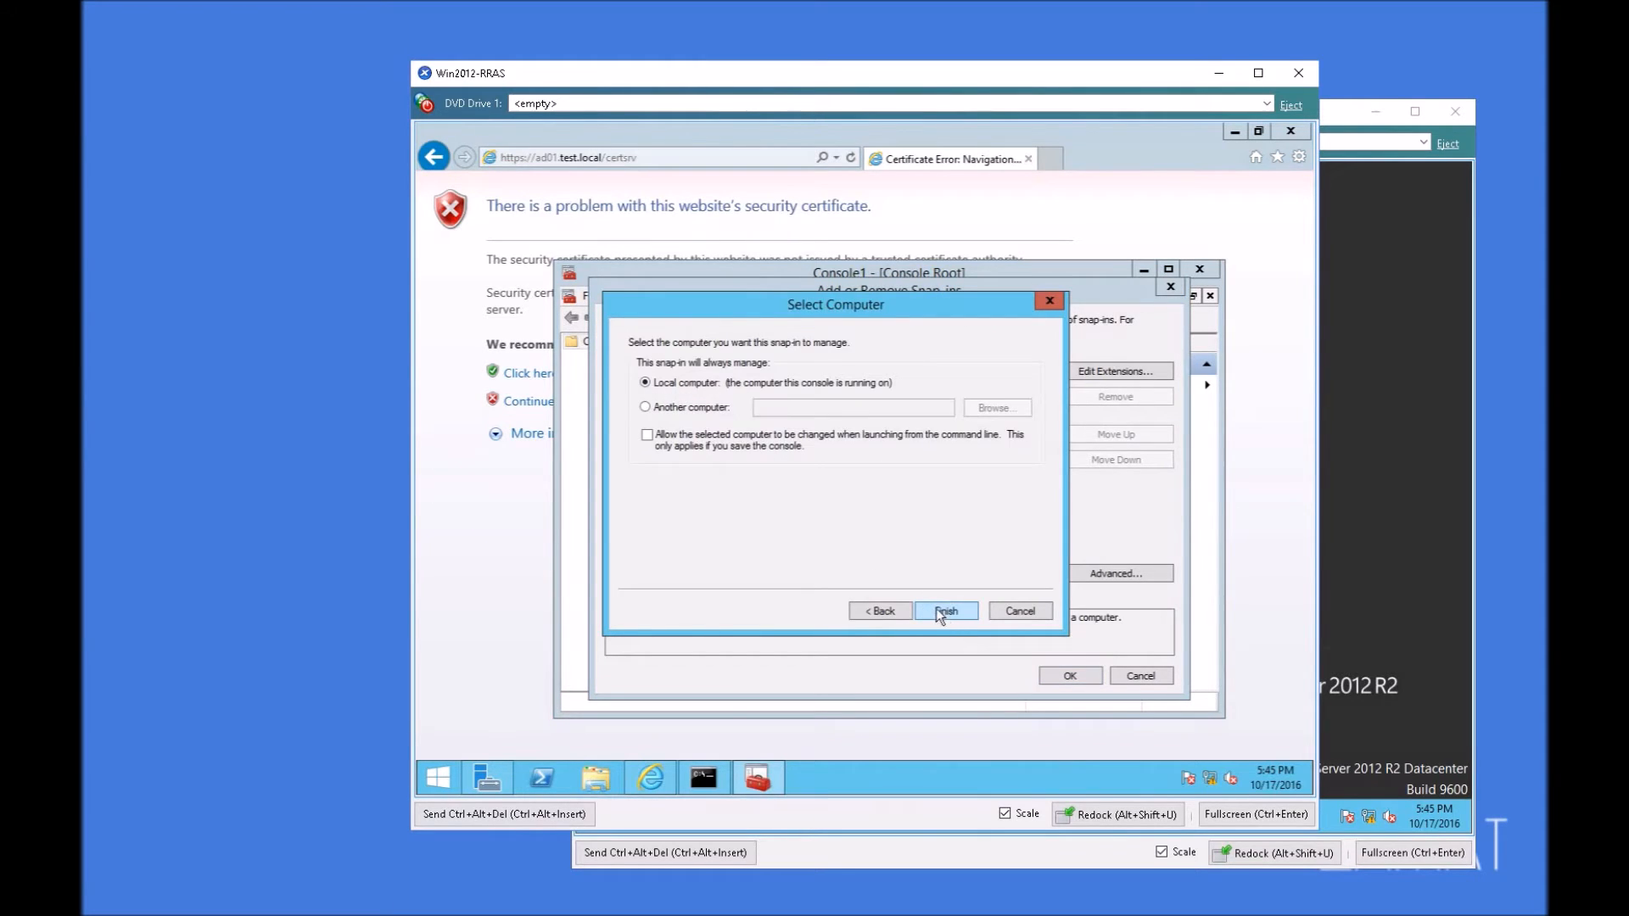
pyautogui.click(944, 610)
pyautogui.click(1069, 676)
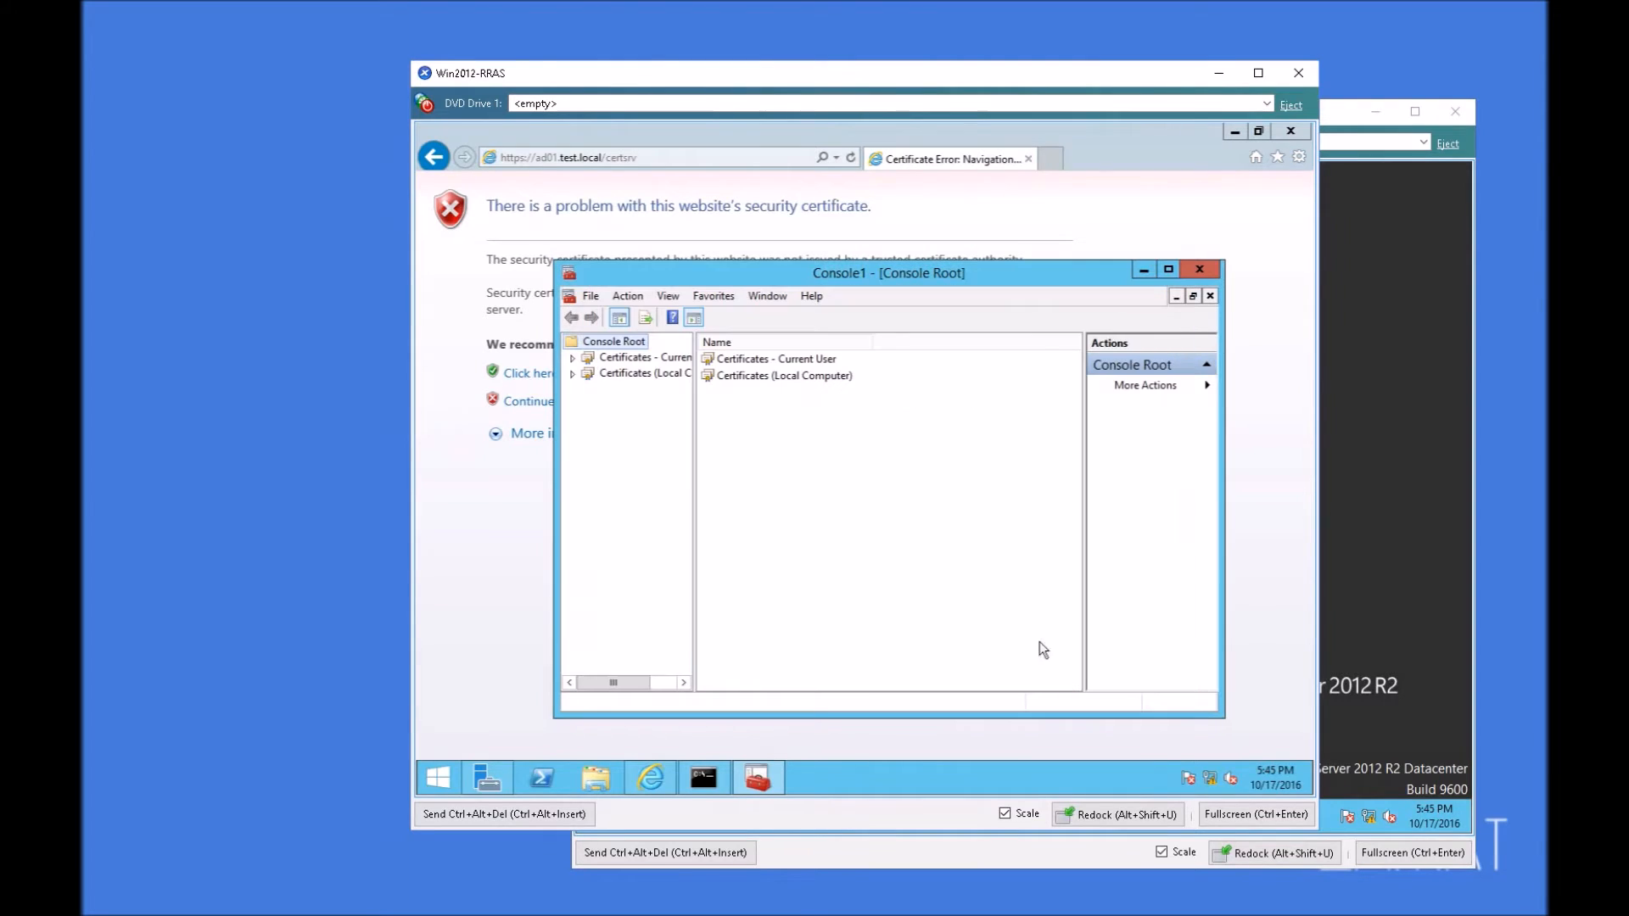
# Step: Save the console to the Desktop under the file name Console1
pyautogui.click(591, 295)
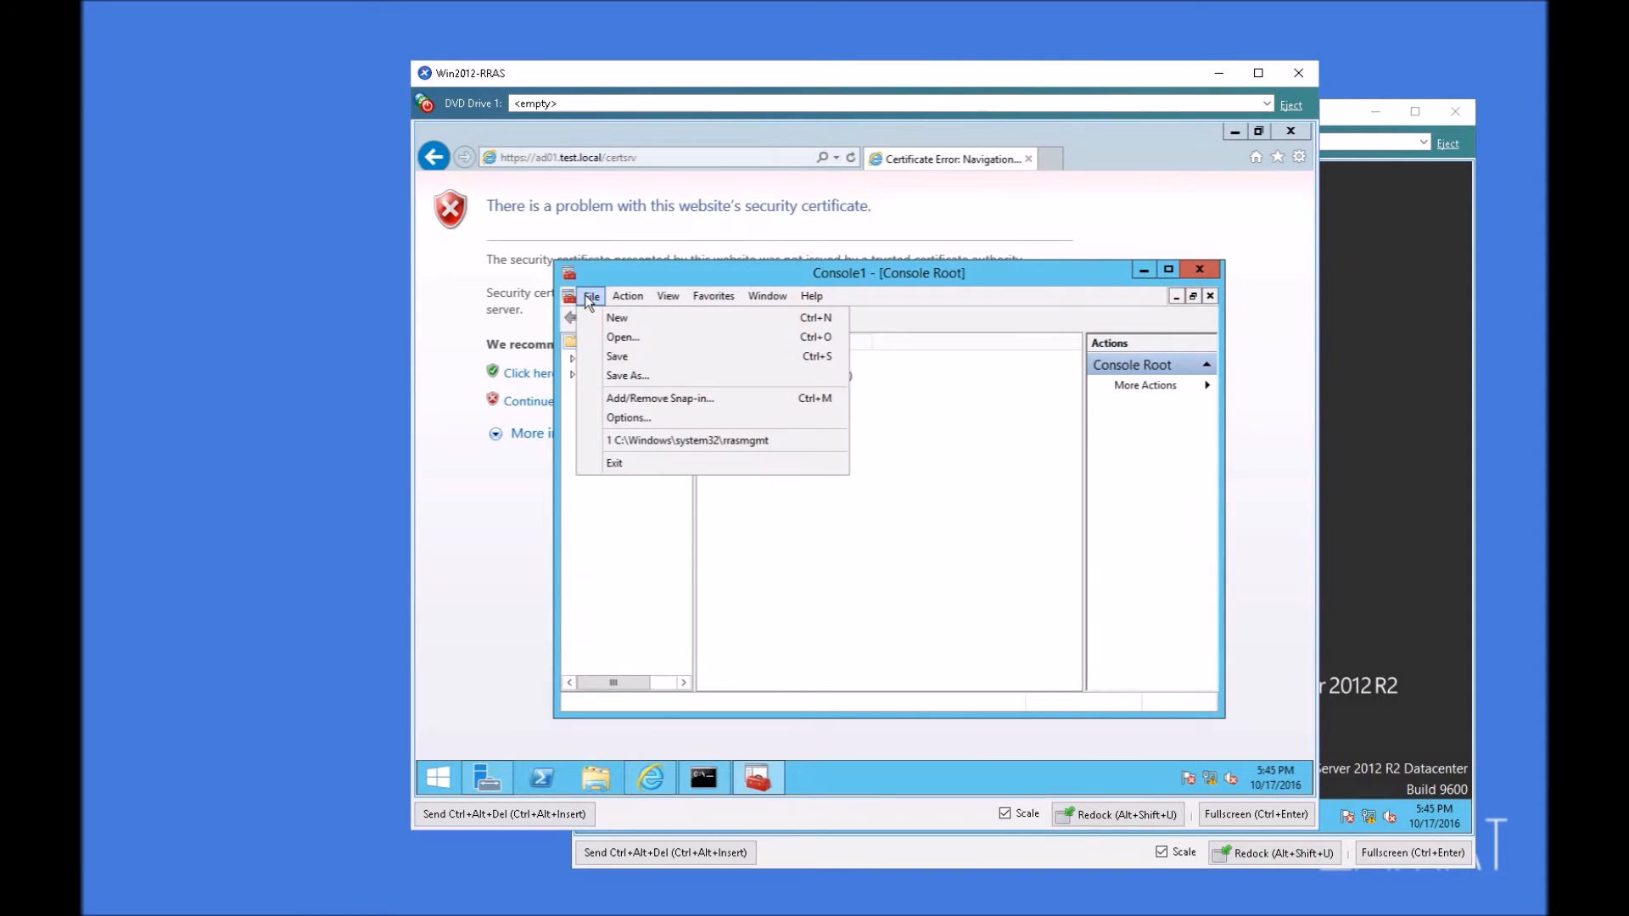
pyautogui.click(649, 355)
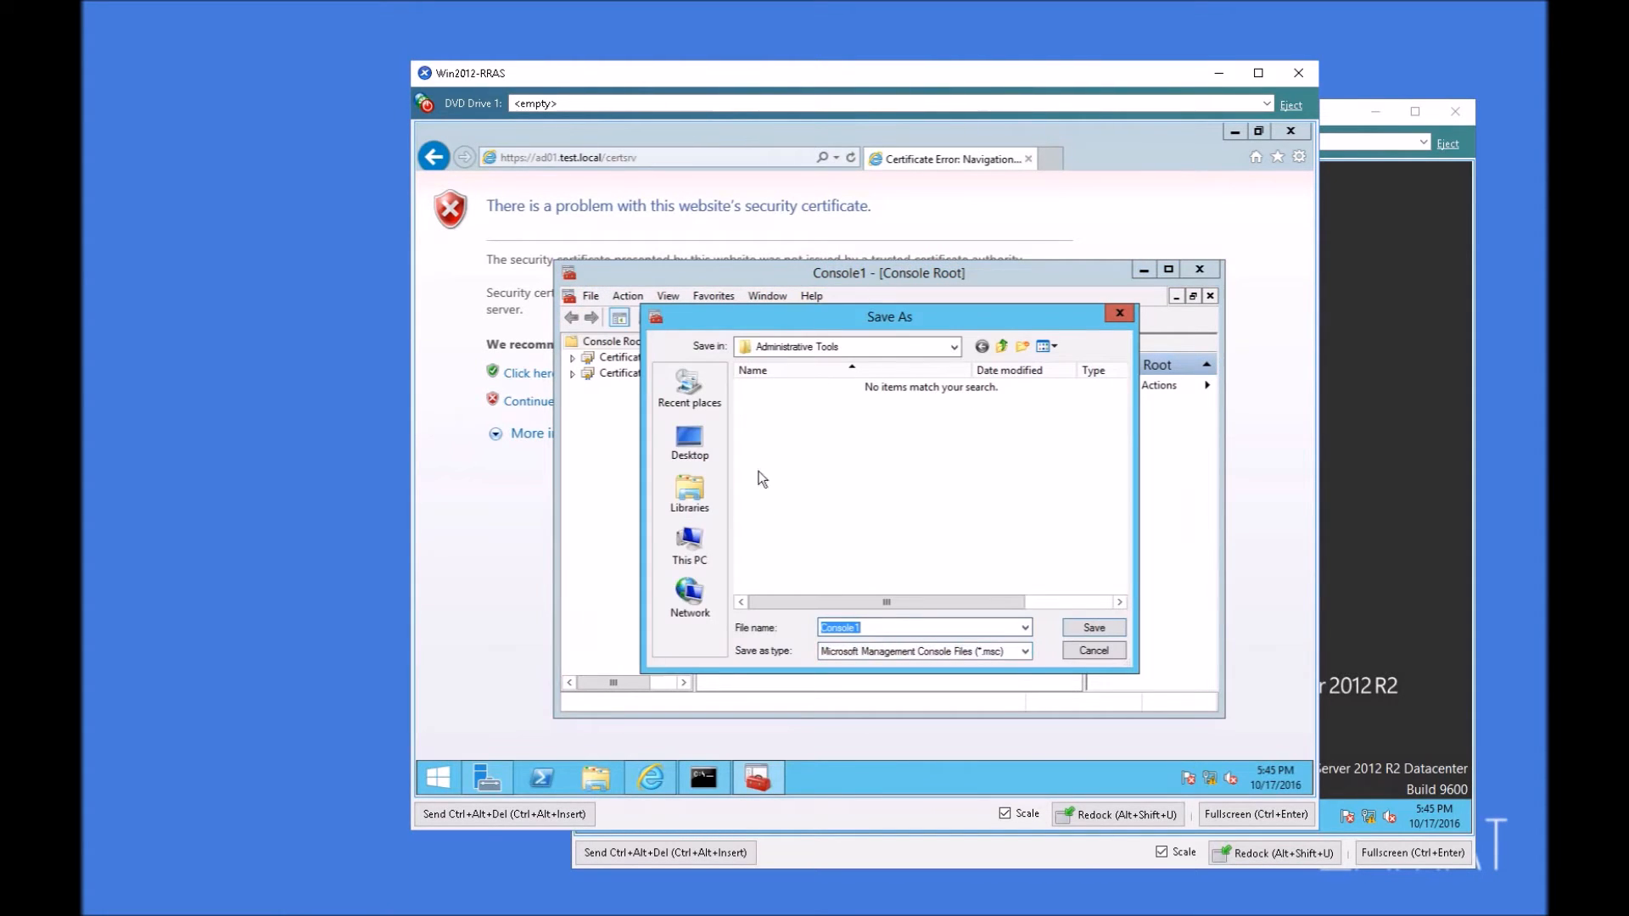
pyautogui.click(689, 441)
pyautogui.click(1093, 627)
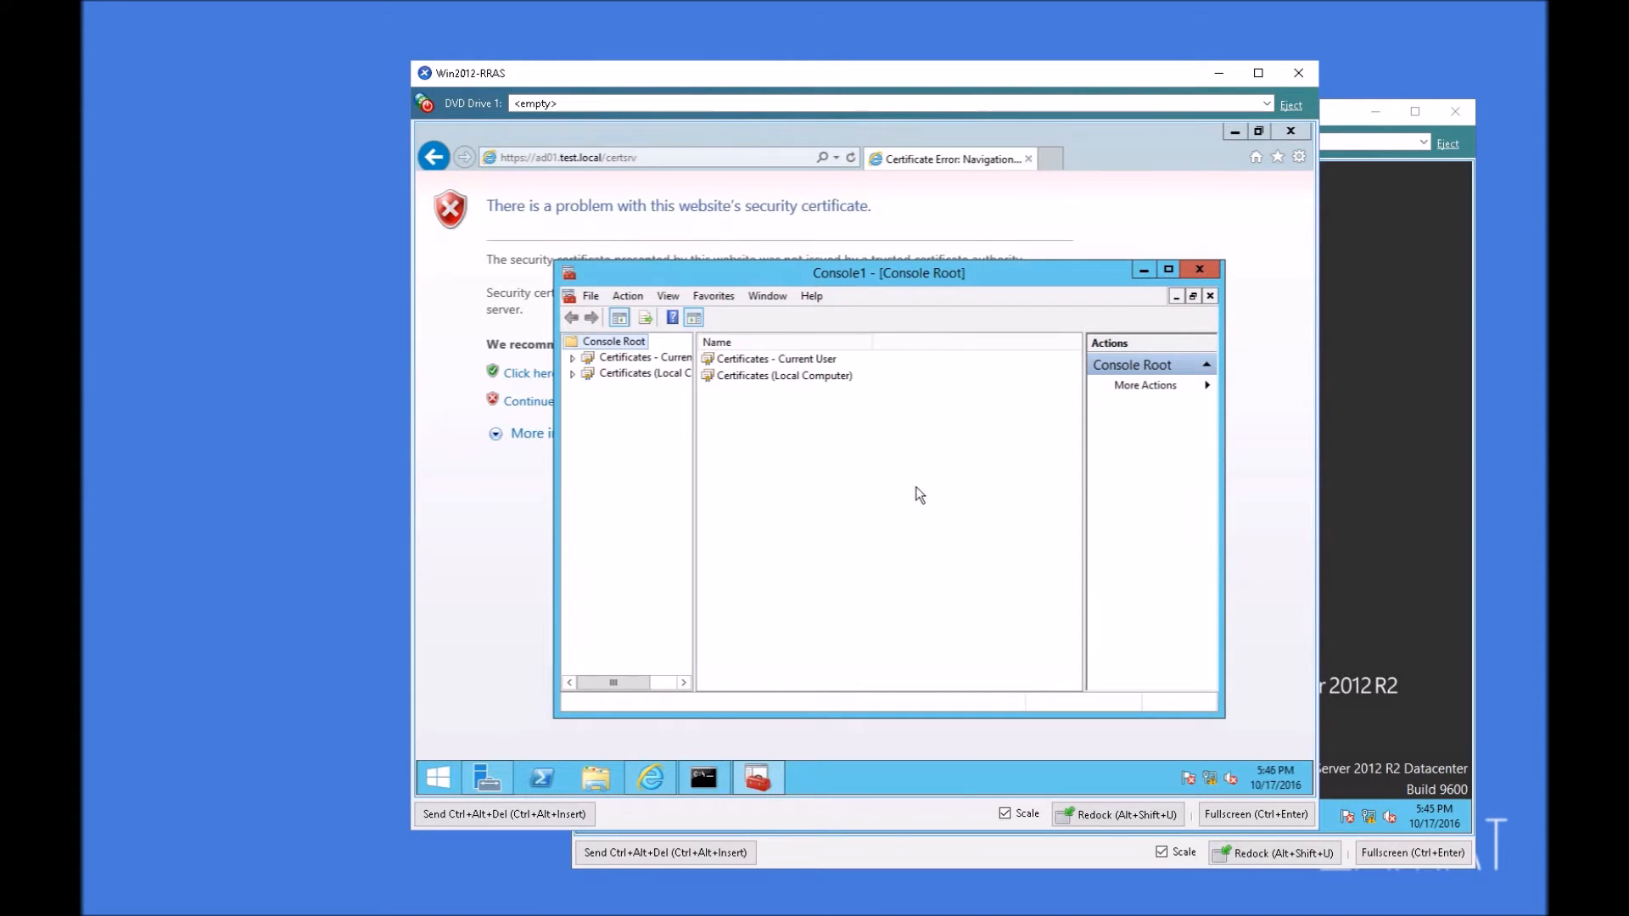
# Step: Examine the certificates in the Trusted Root Certification Authorities stores of both the current user and the local computer
pyautogui.doubleClick(778, 359)
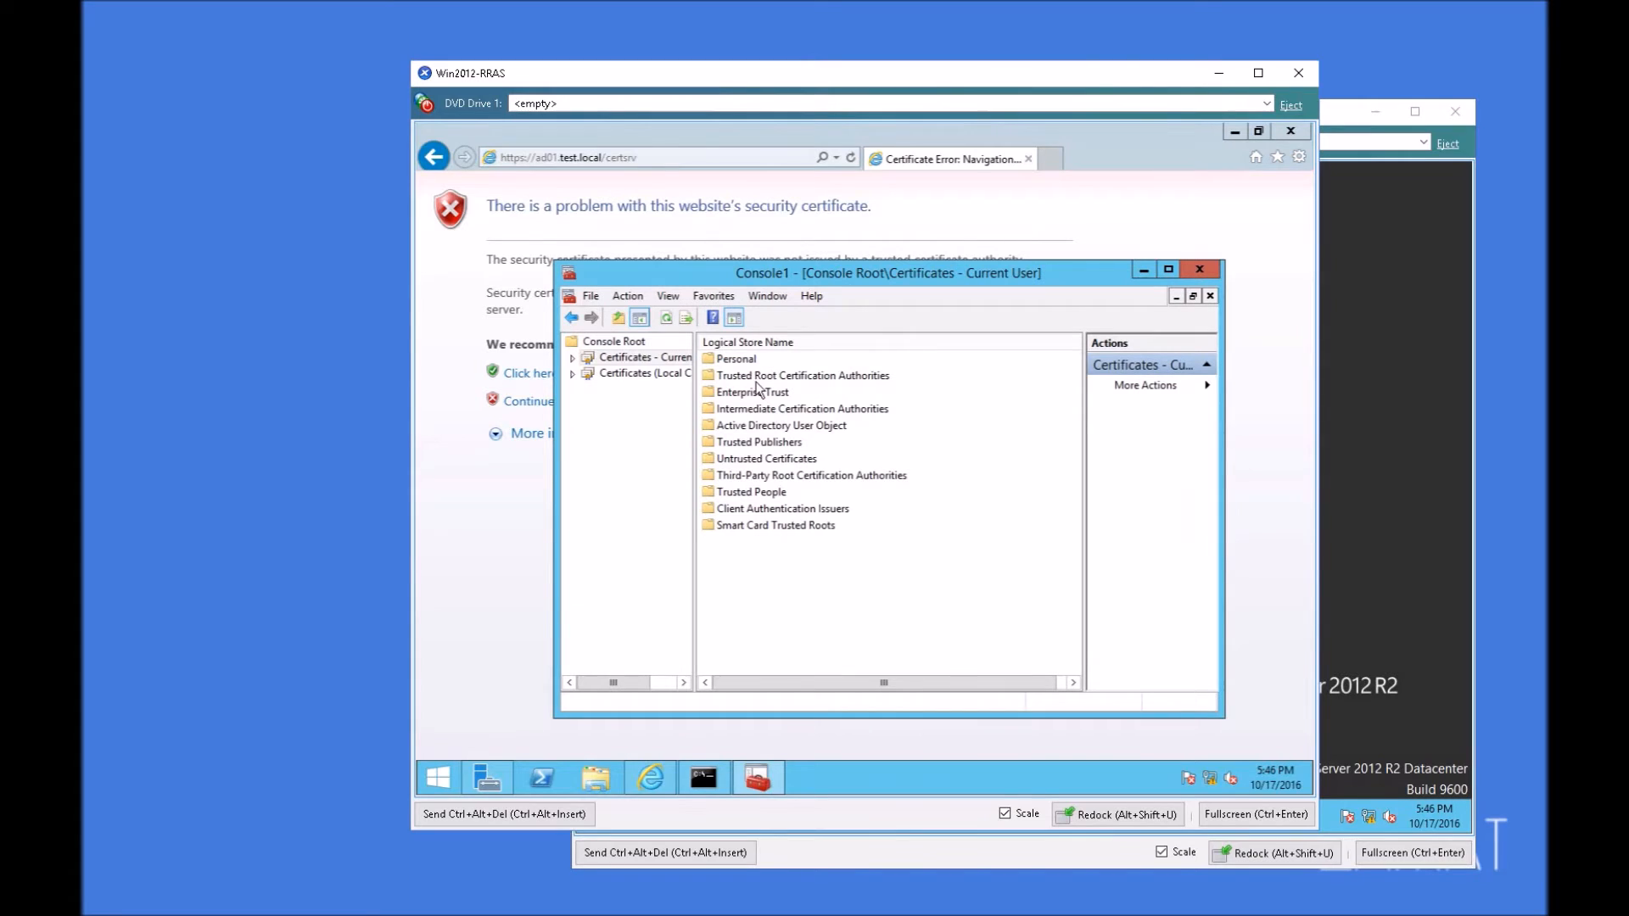
pyautogui.doubleClick(802, 375)
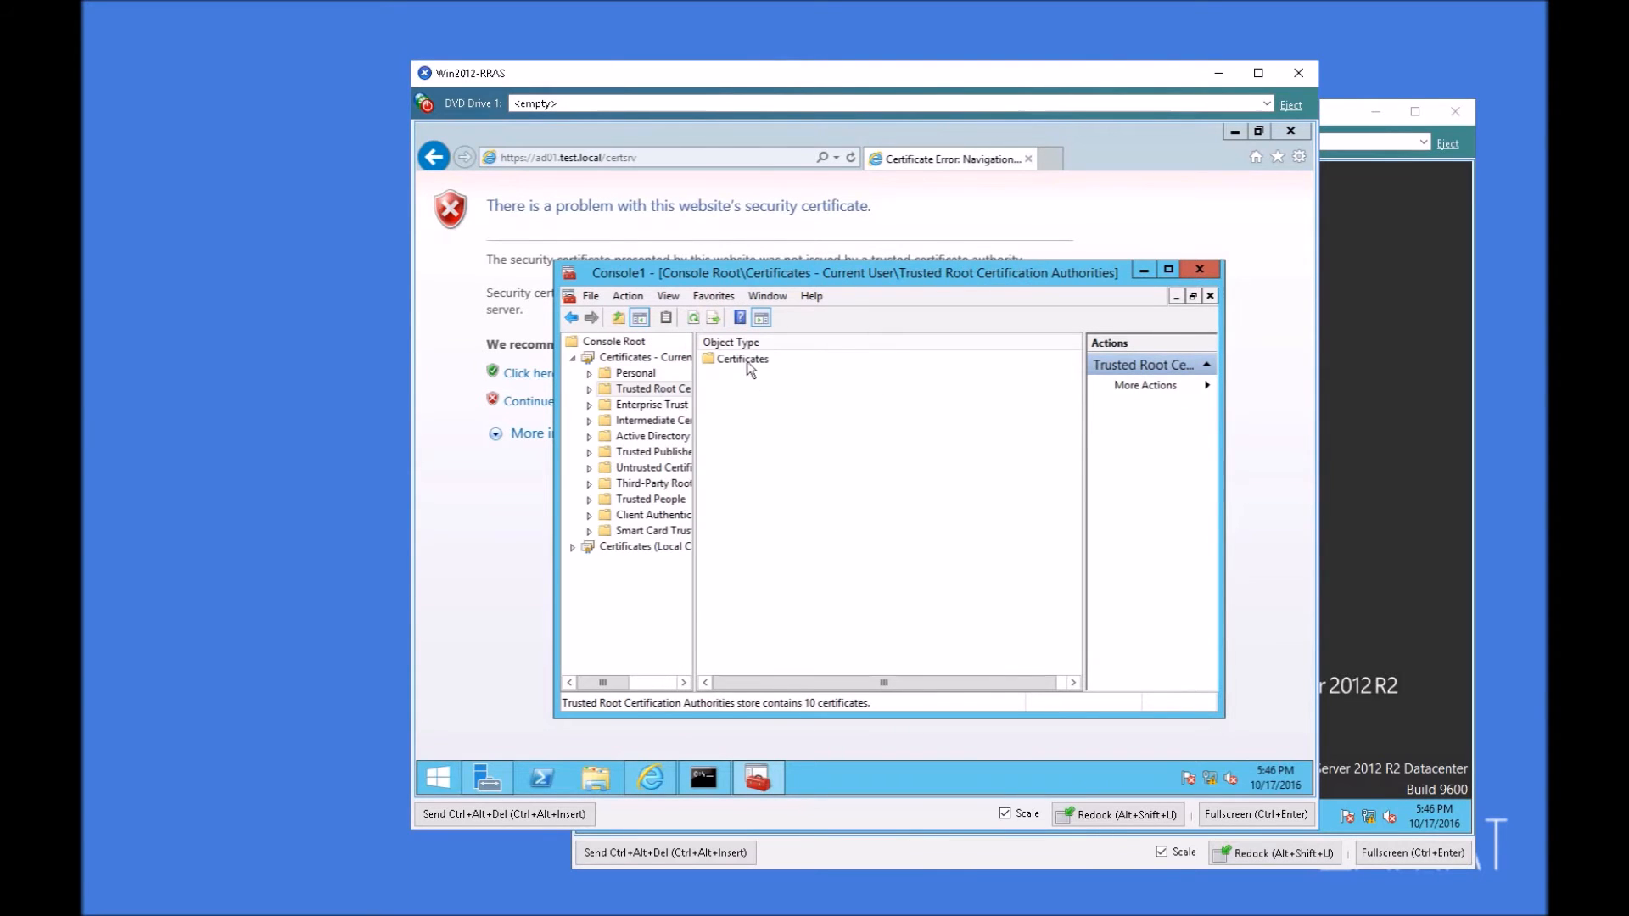
pyautogui.doubleClick(745, 359)
pyautogui.moveTo(917, 605); pyautogui.dragTo(883, 582)
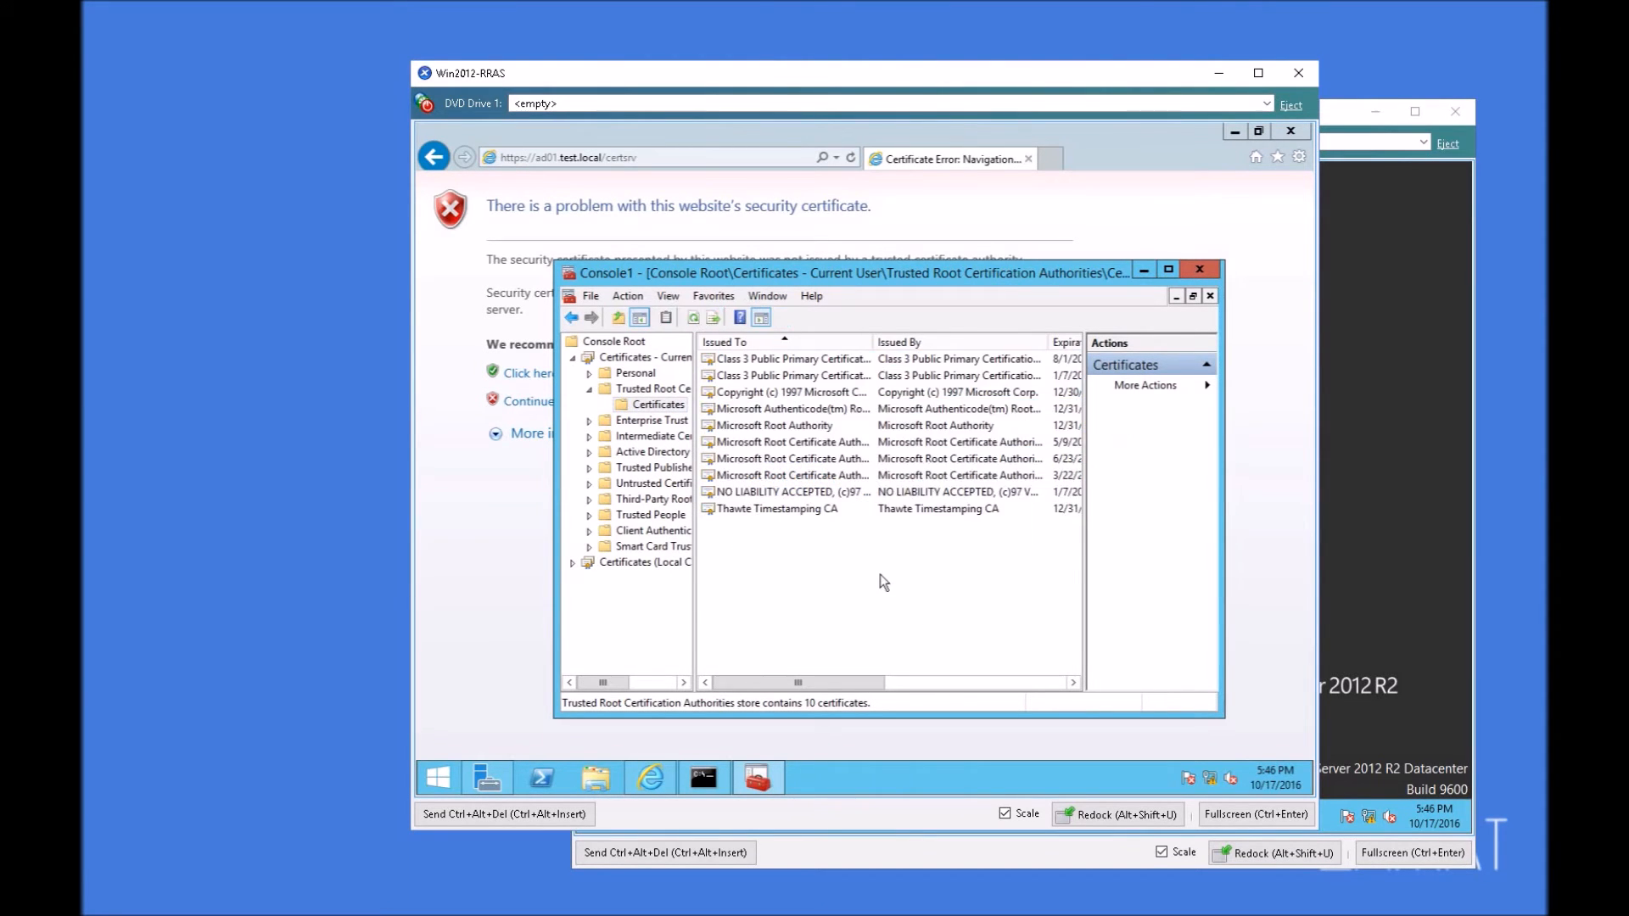
pyautogui.doubleClick(661, 562)
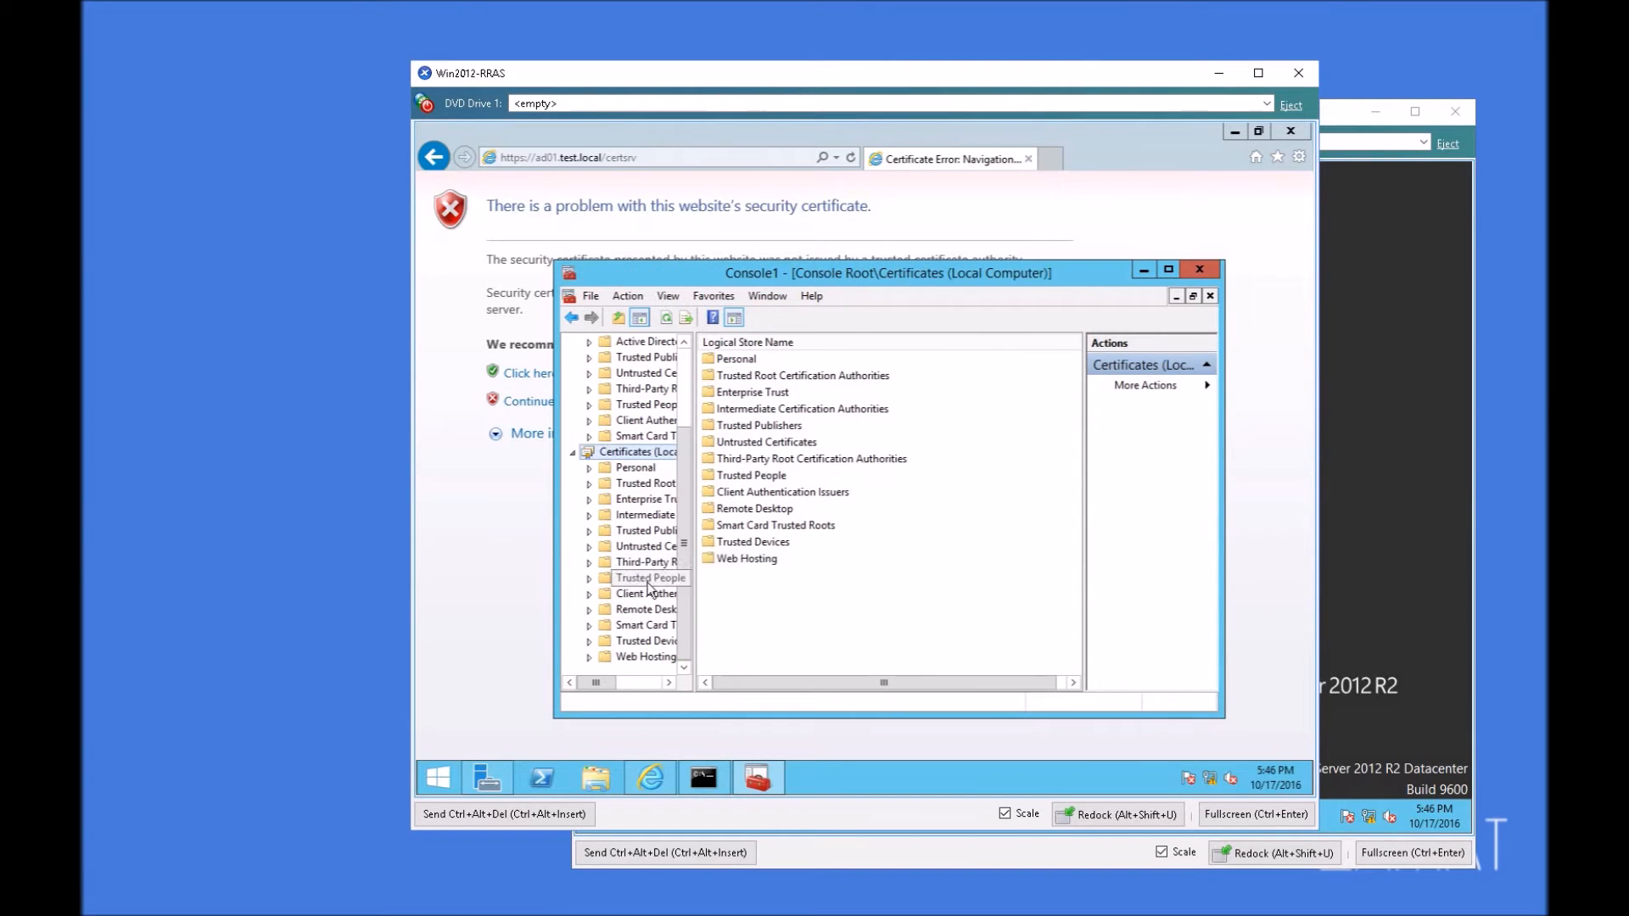
pyautogui.doubleClick(647, 486)
pyautogui.click(653, 499)
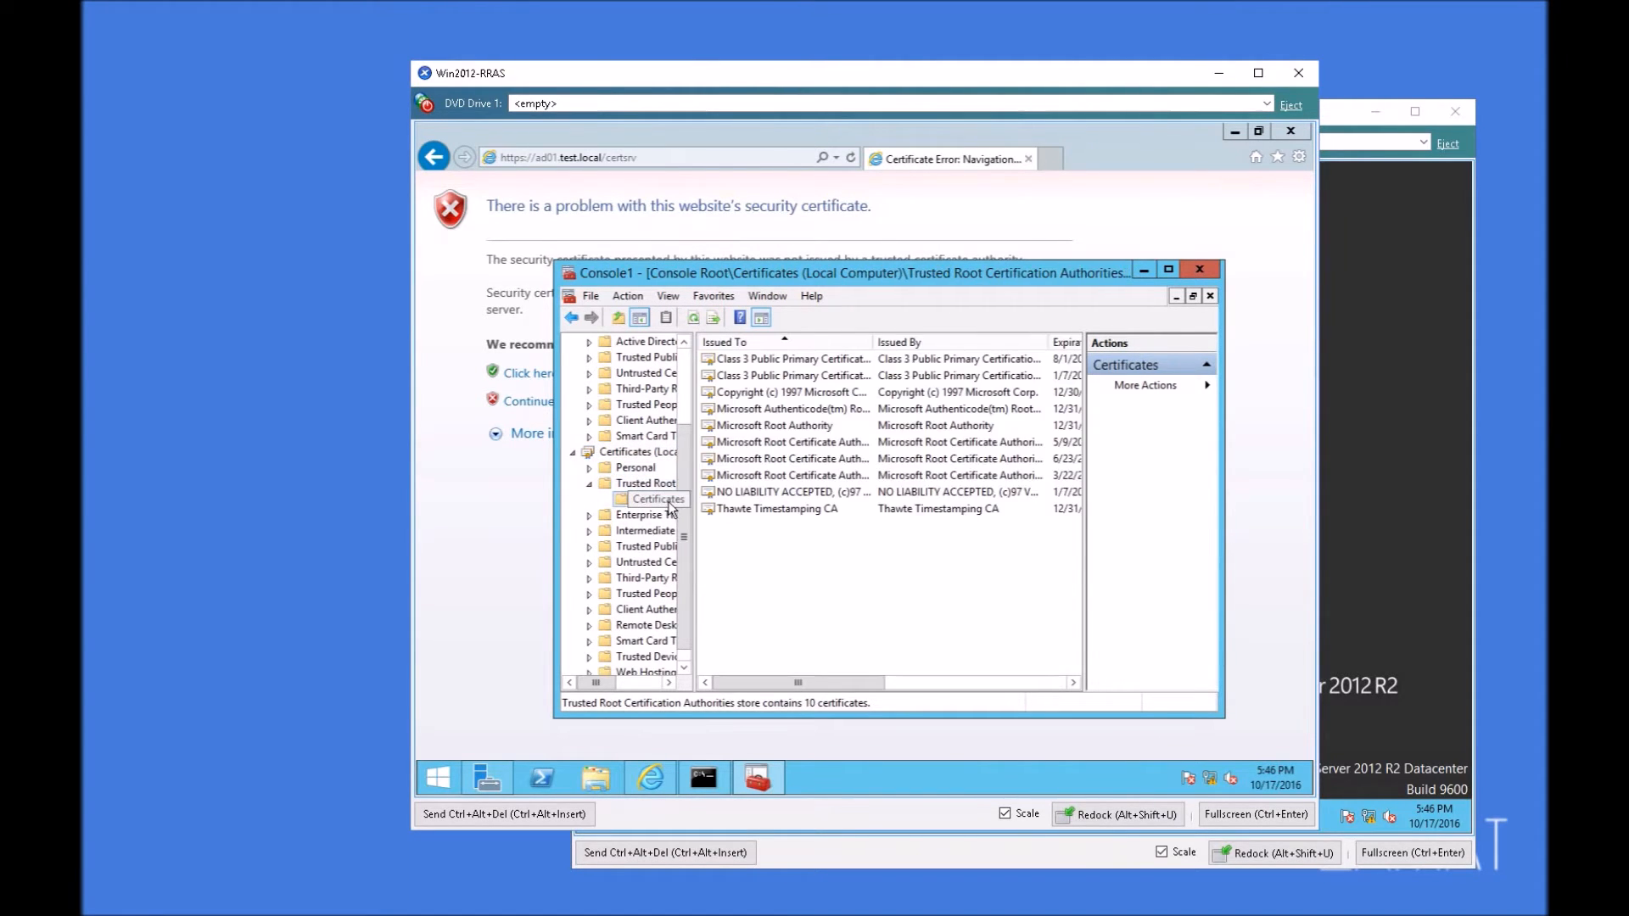
pyautogui.moveTo(939, 567); pyautogui.dragTo(760, 350)
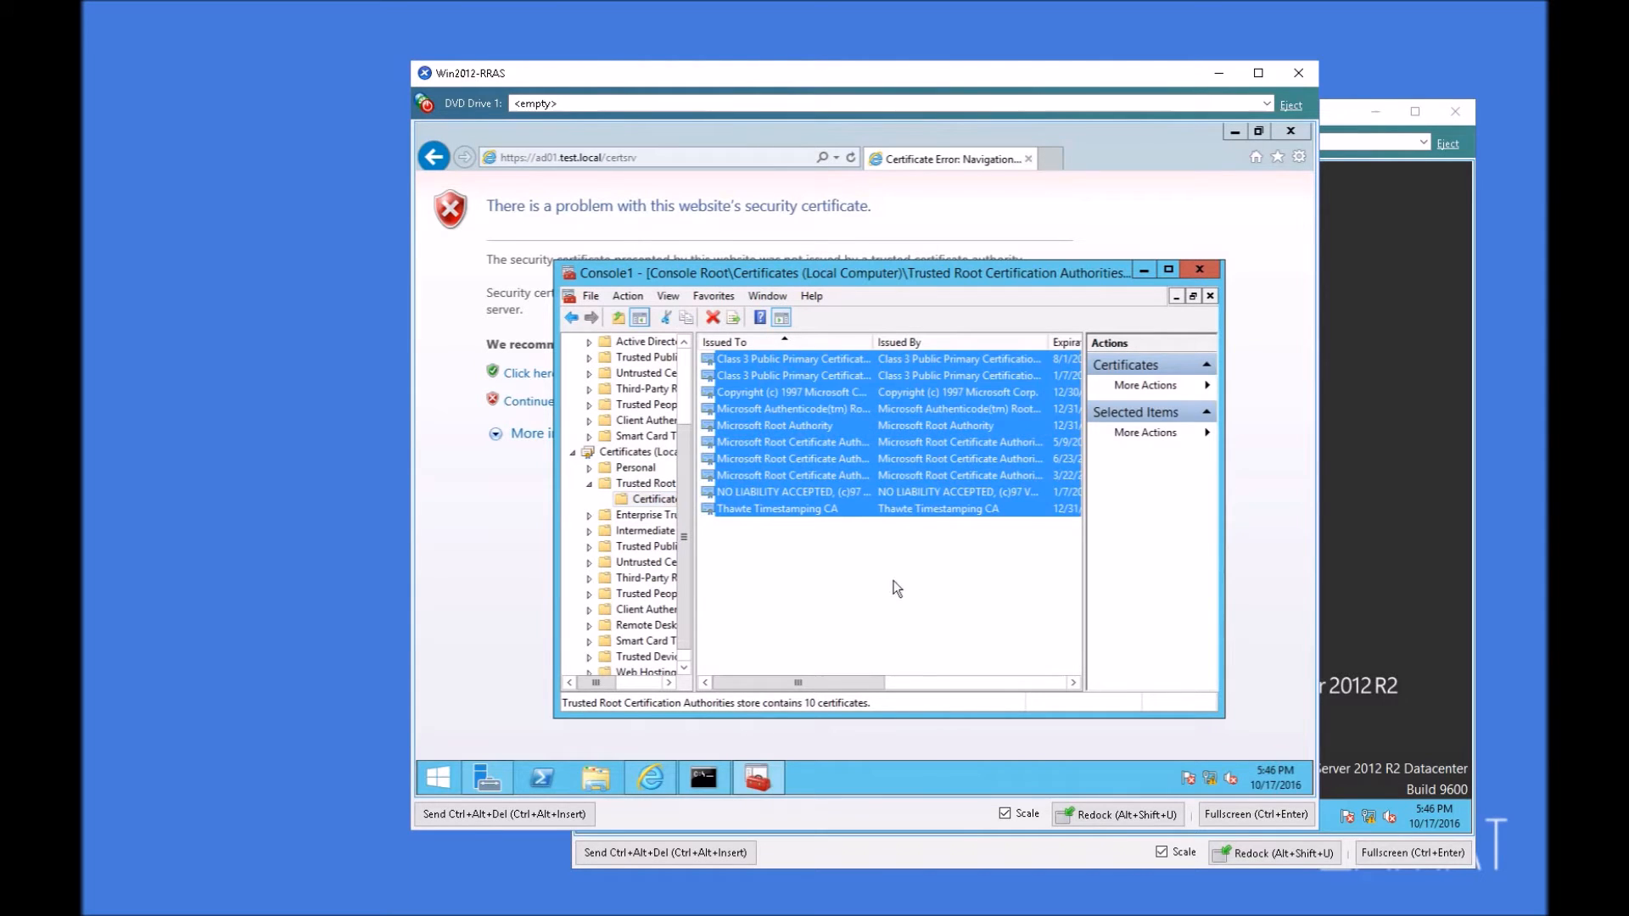
pyautogui.click(919, 555)
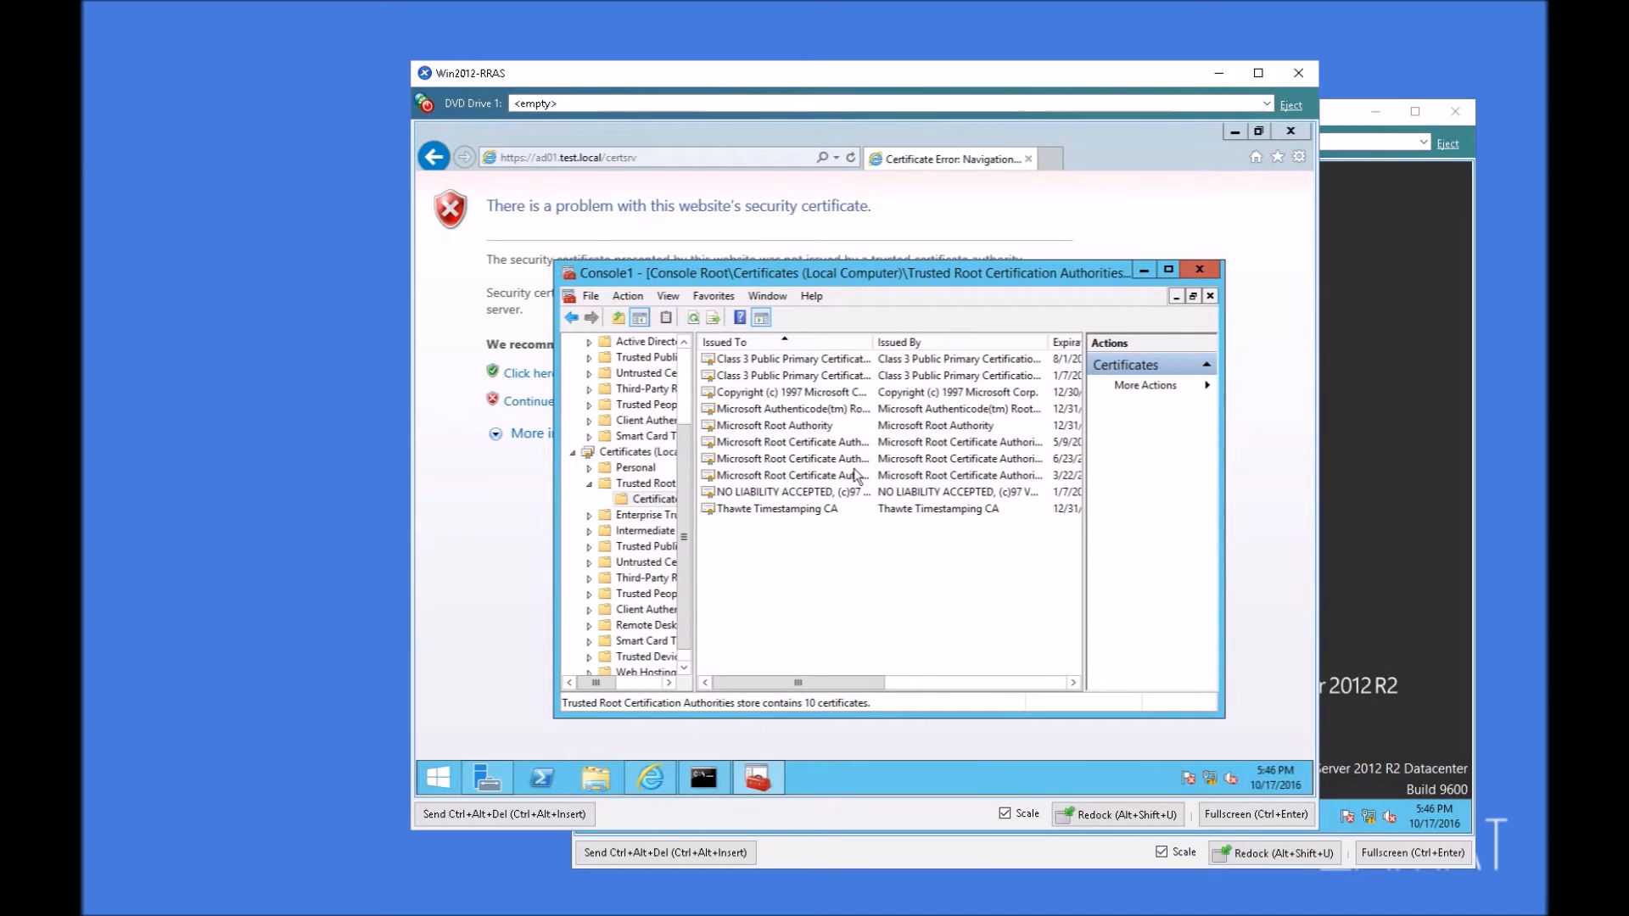
# Step: Continue past the certificate warning to the certsrv site on ad01.test.local and sign in with the Administrator user name and the account password
pyautogui.click(490, 520)
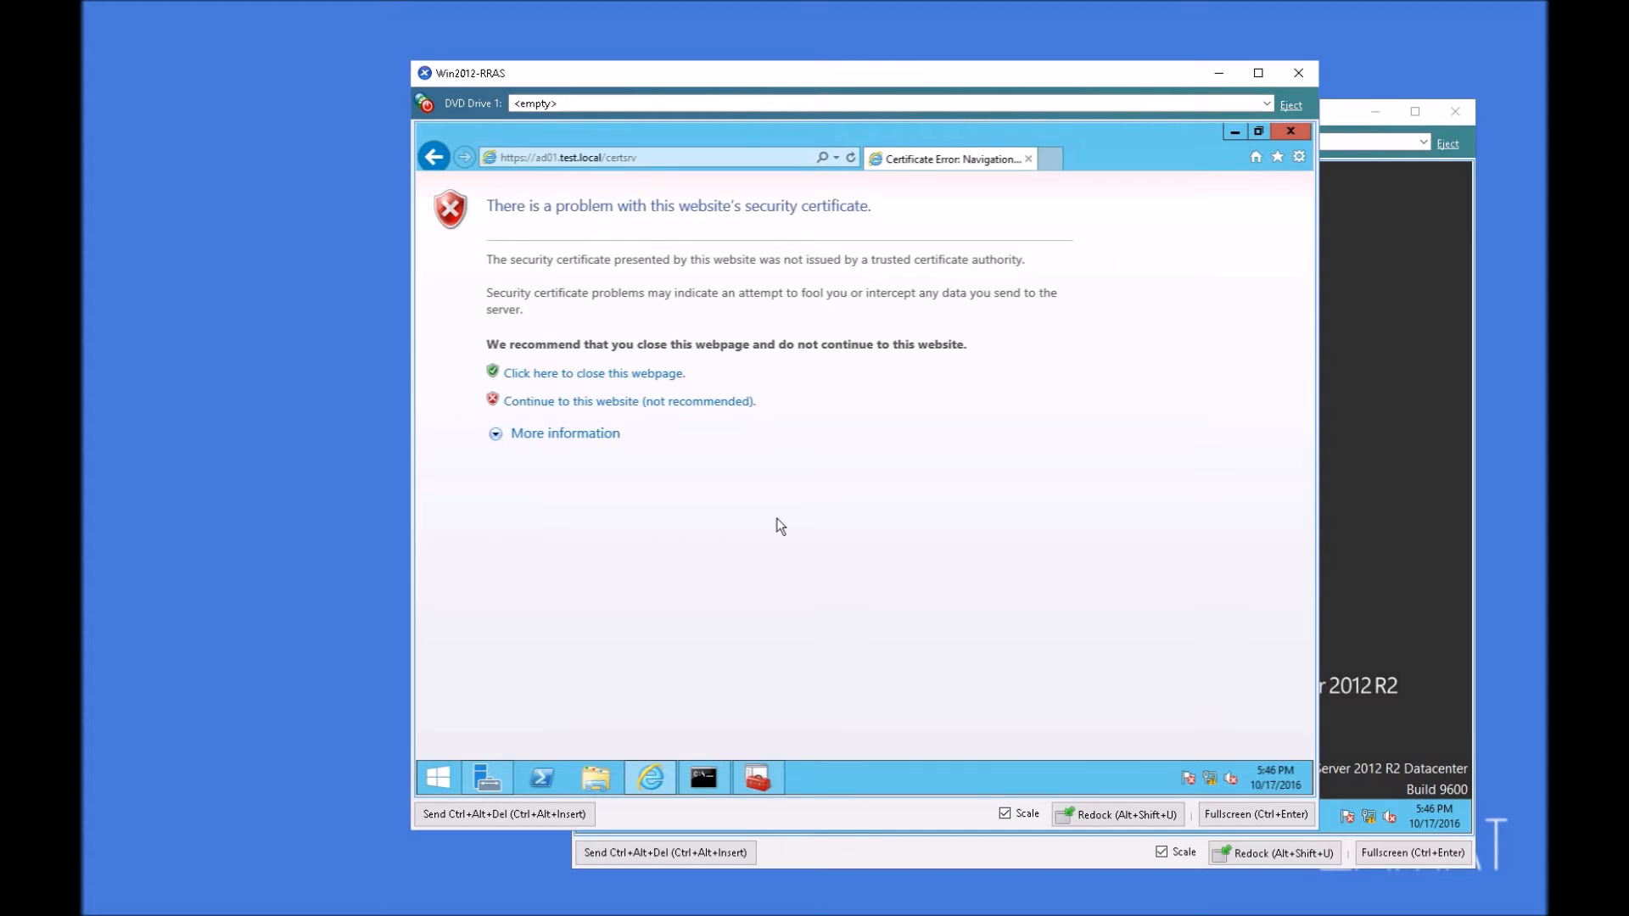
pyautogui.click(757, 777)
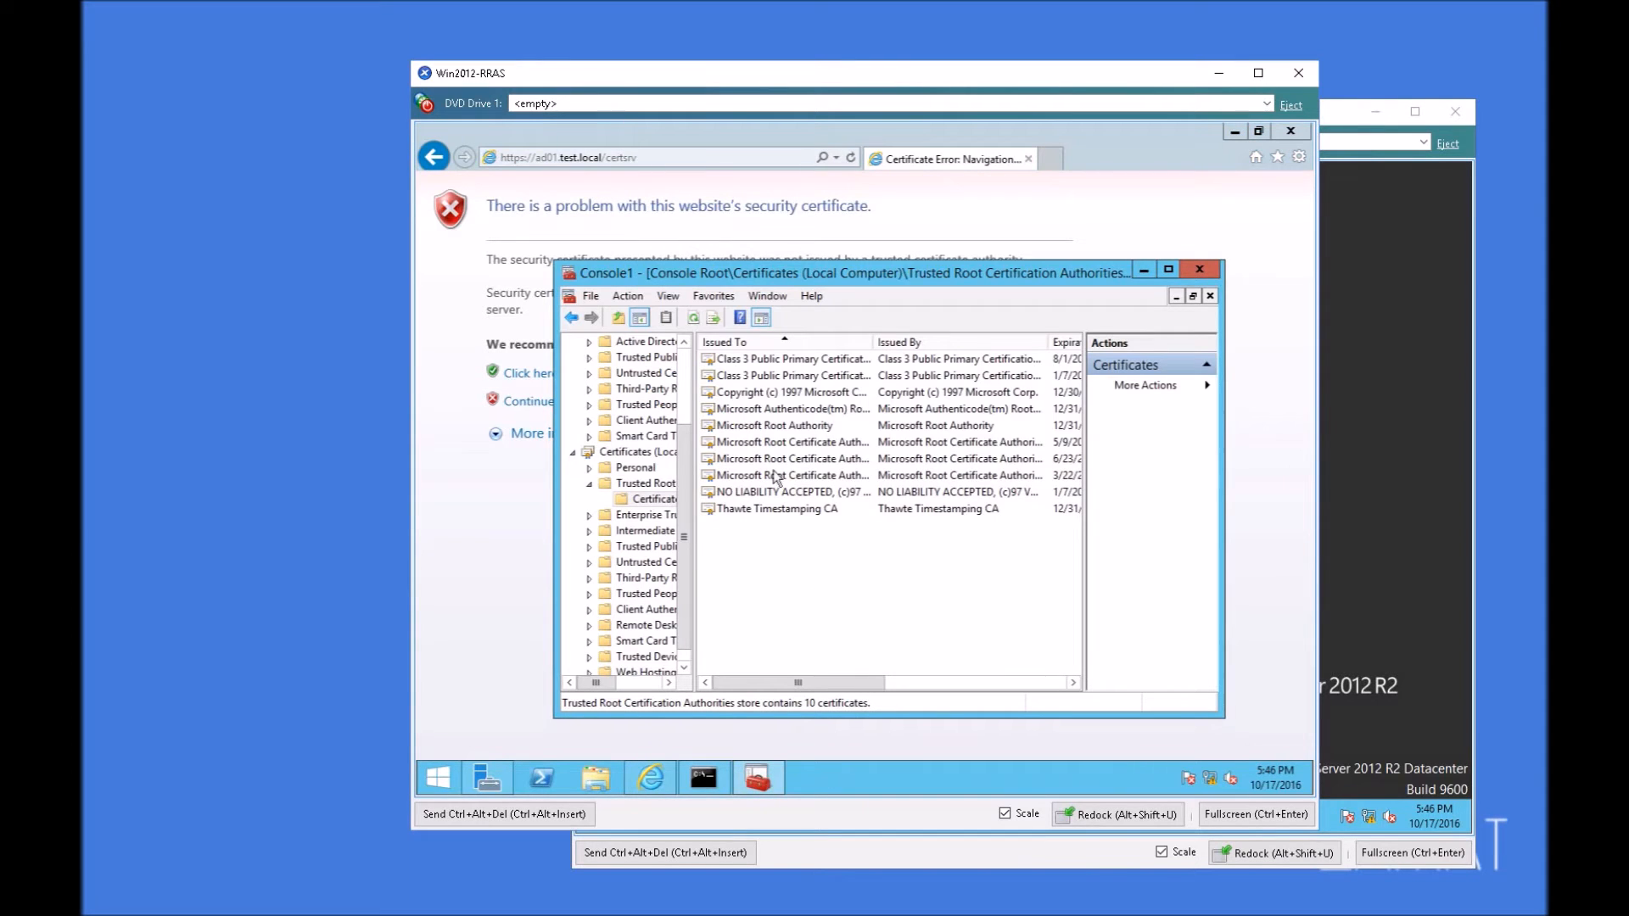
pyautogui.click(499, 494)
pyautogui.click(578, 404)
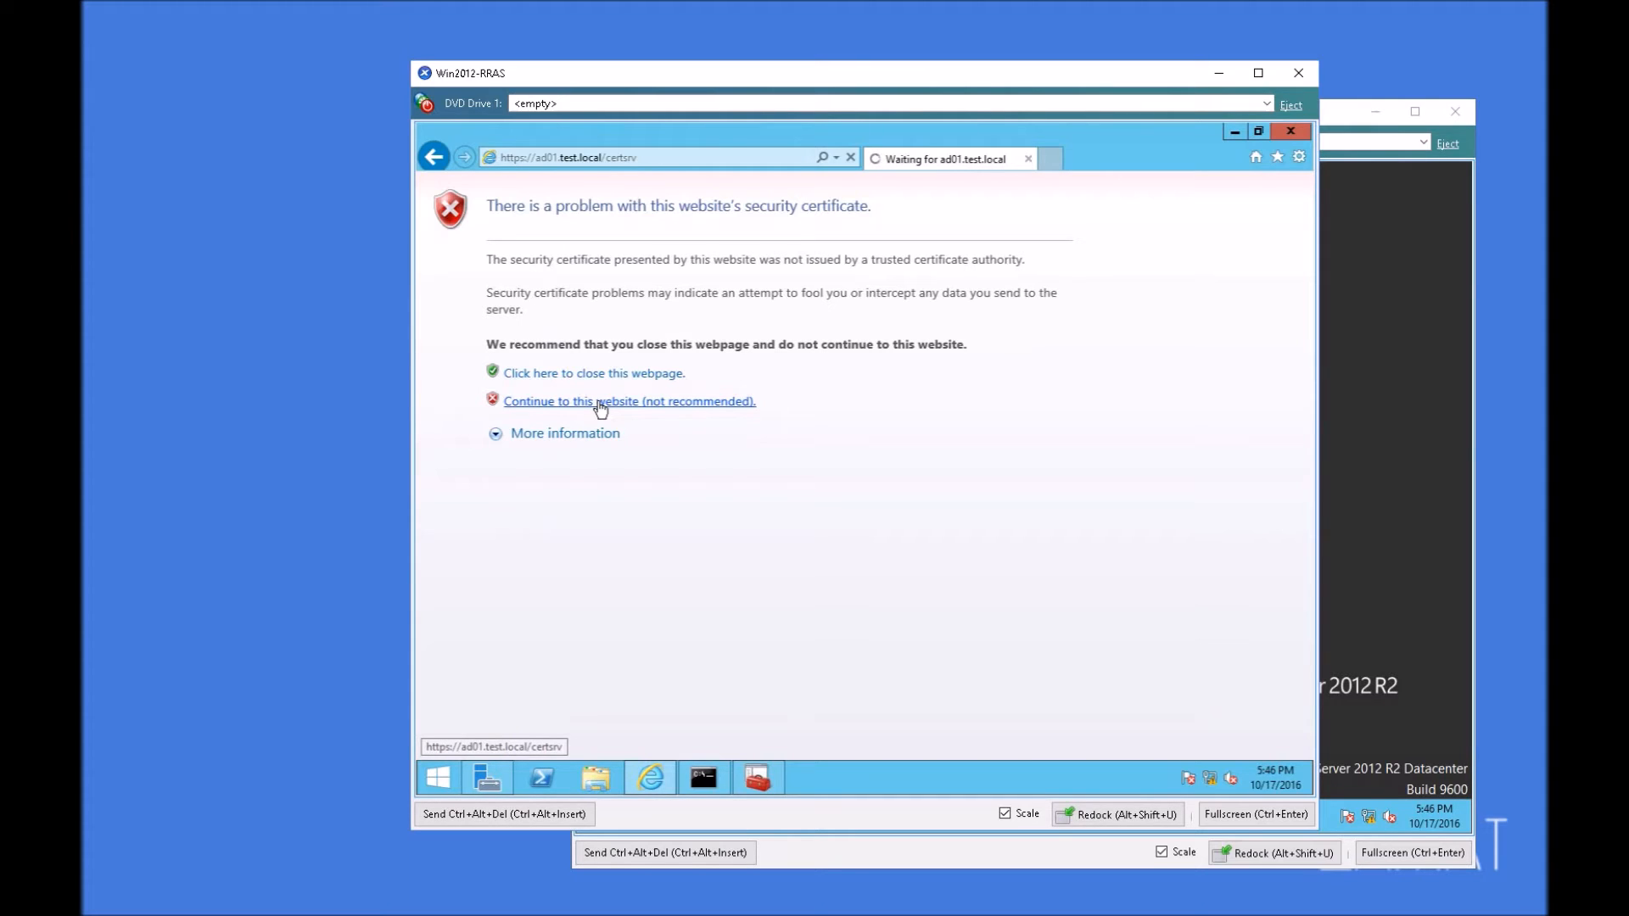
pyautogui.click(650, 410)
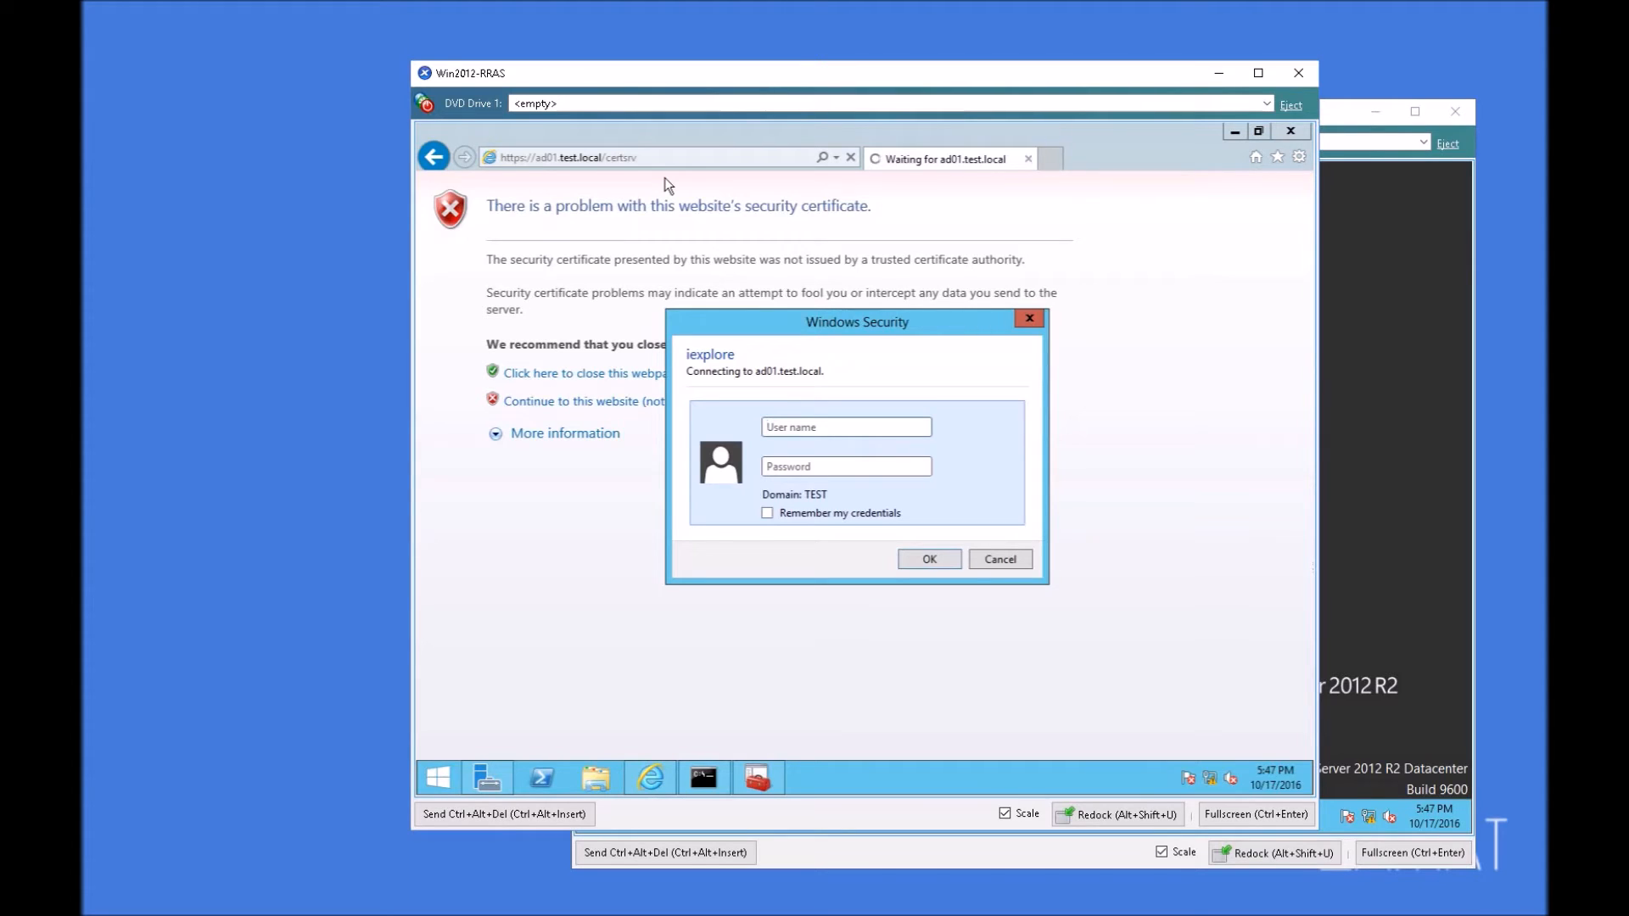
pyautogui.write('A')
pyautogui.write('dministratorP@ssw0rd')
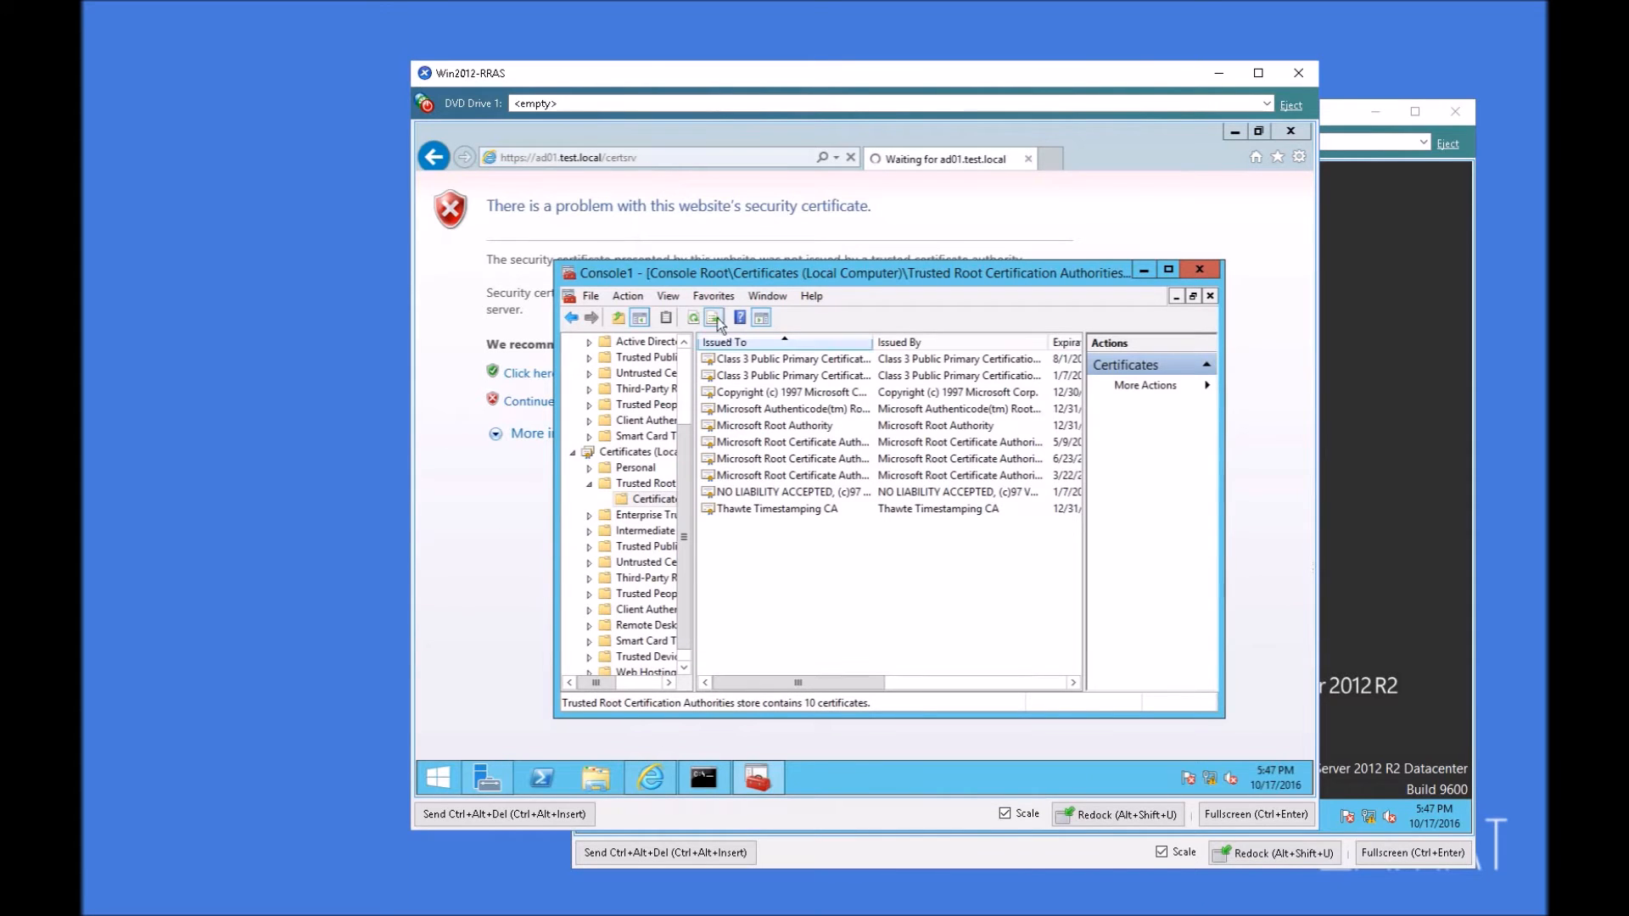
pyautogui.click(650, 134)
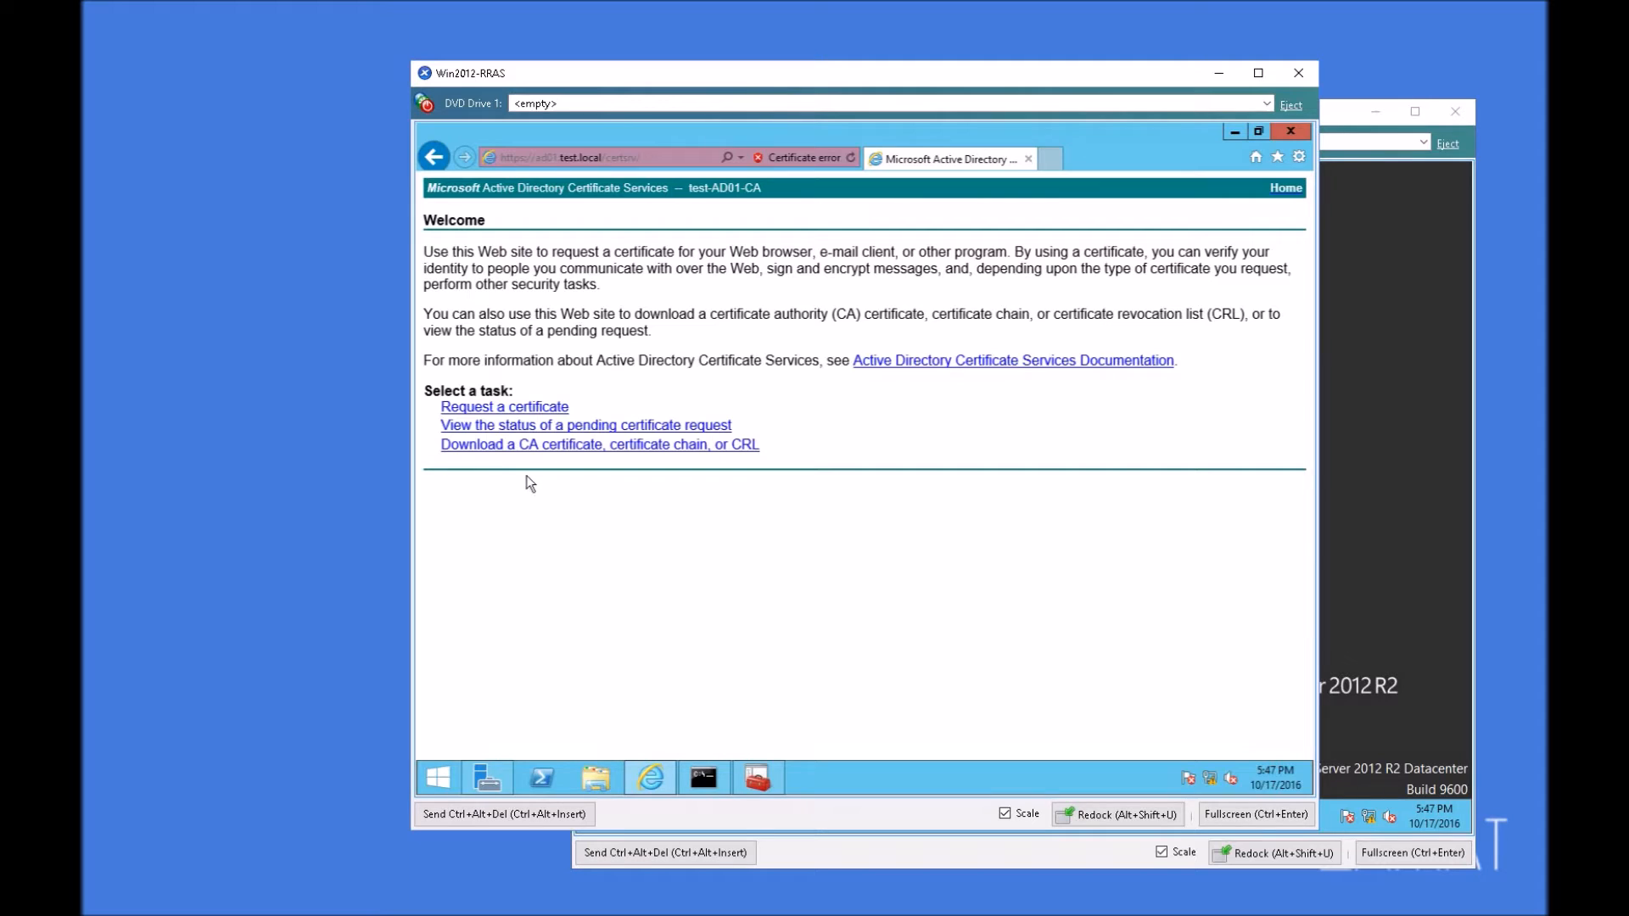
# Step: Download the test-AD01-CA certificate in DER encoding as certnew.cer, show it in its folder, and minimize the folder and browser windows
pyautogui.click(581, 456)
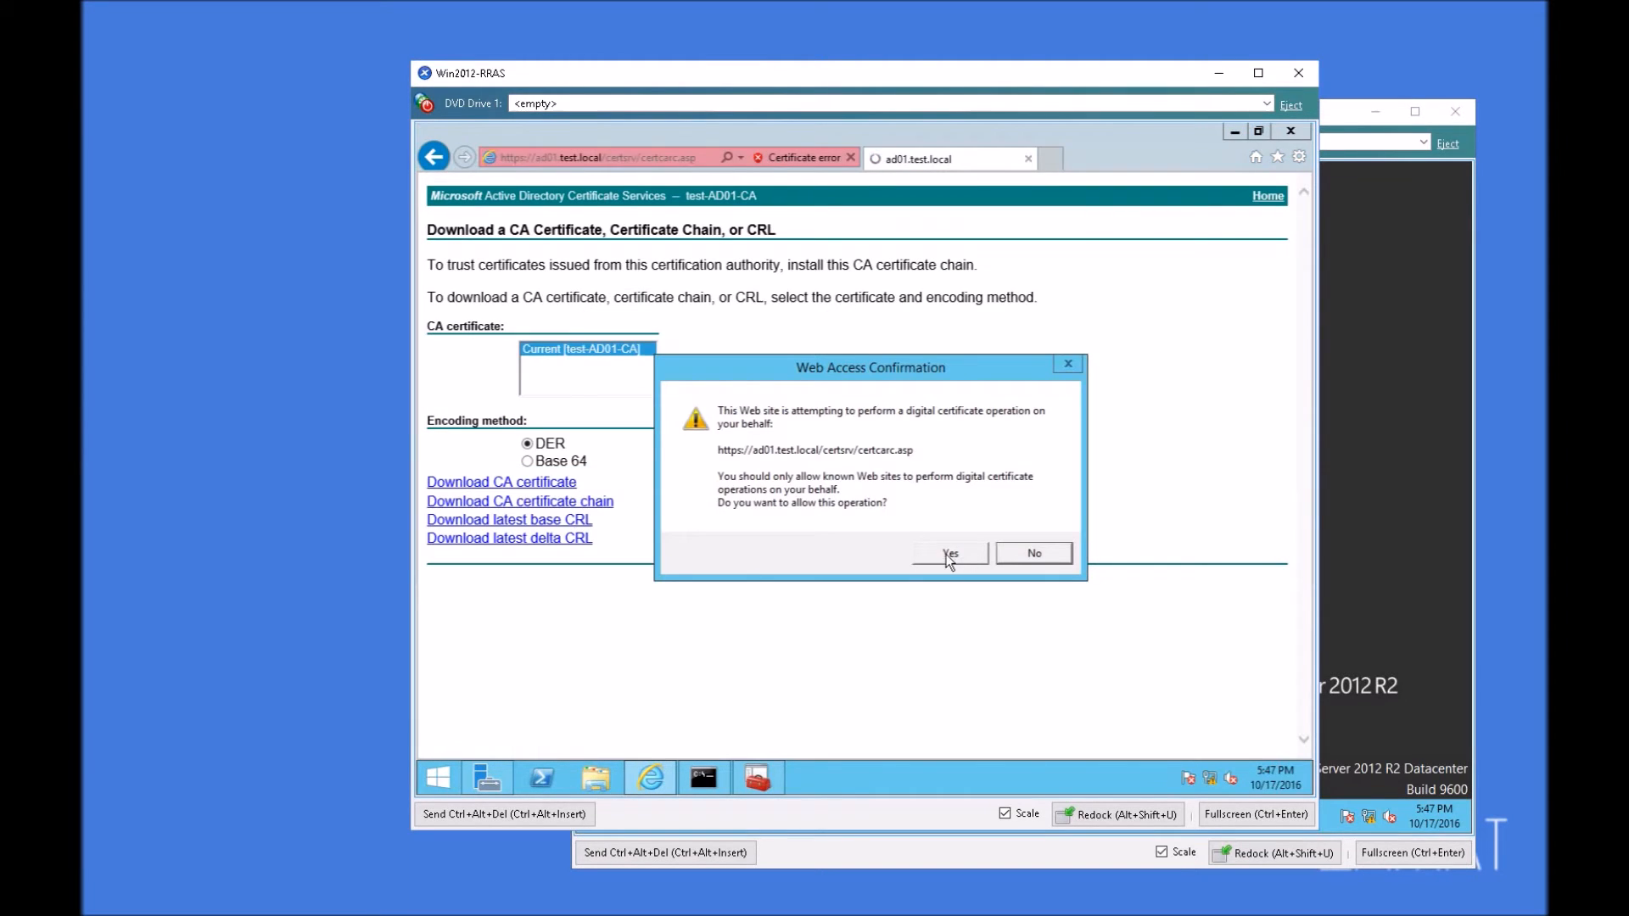
pyautogui.click(949, 554)
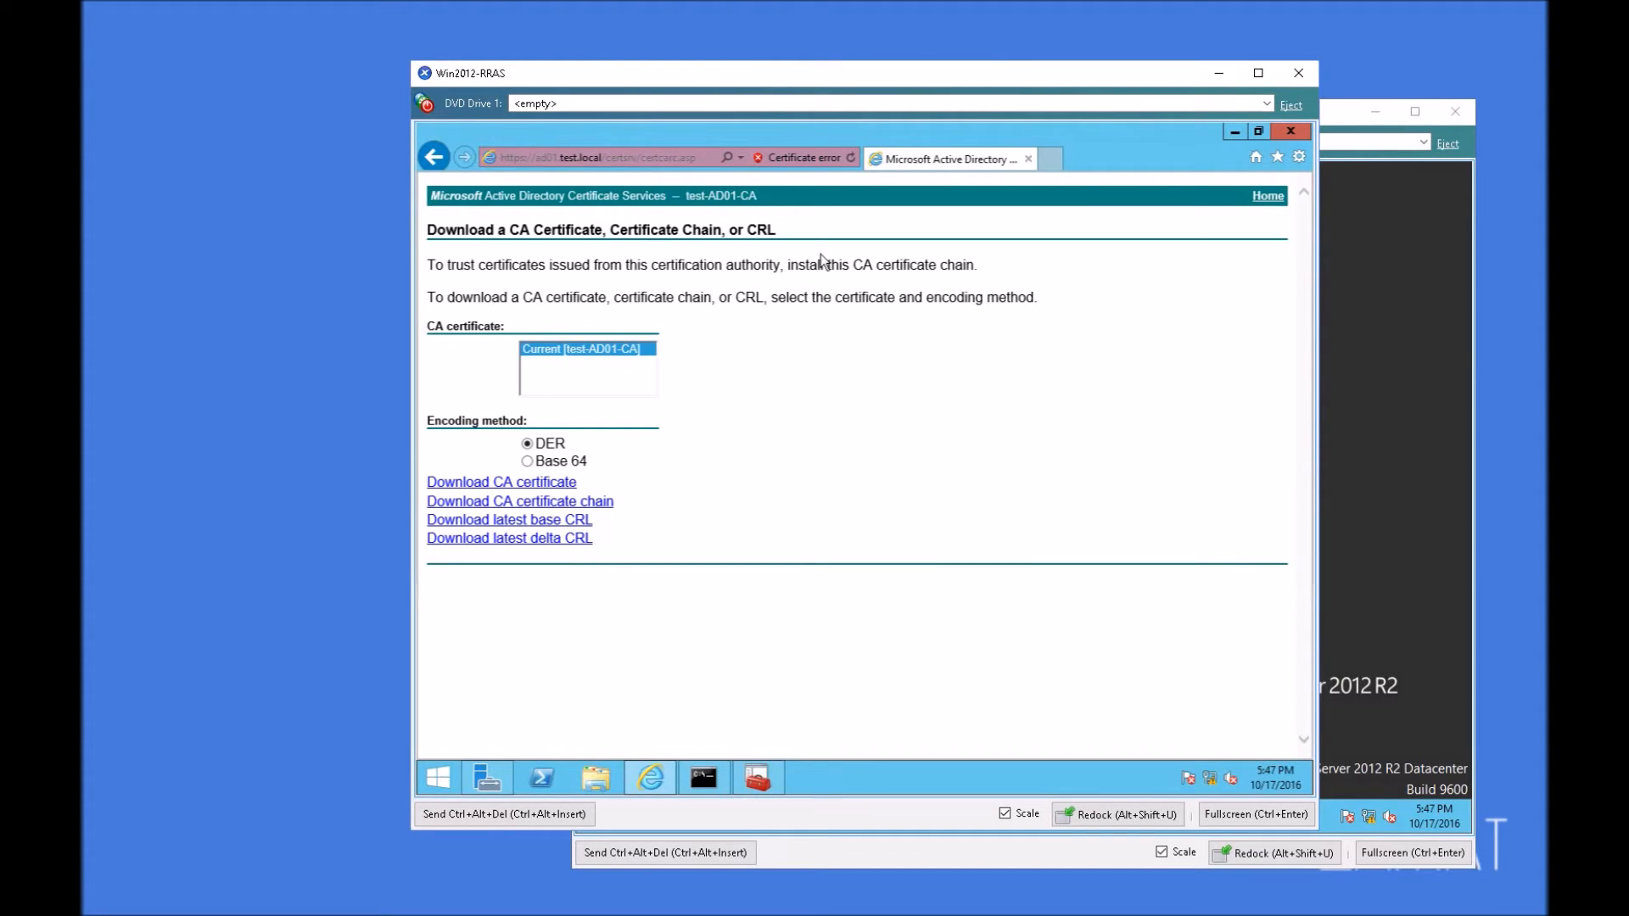
pyautogui.click(527, 489)
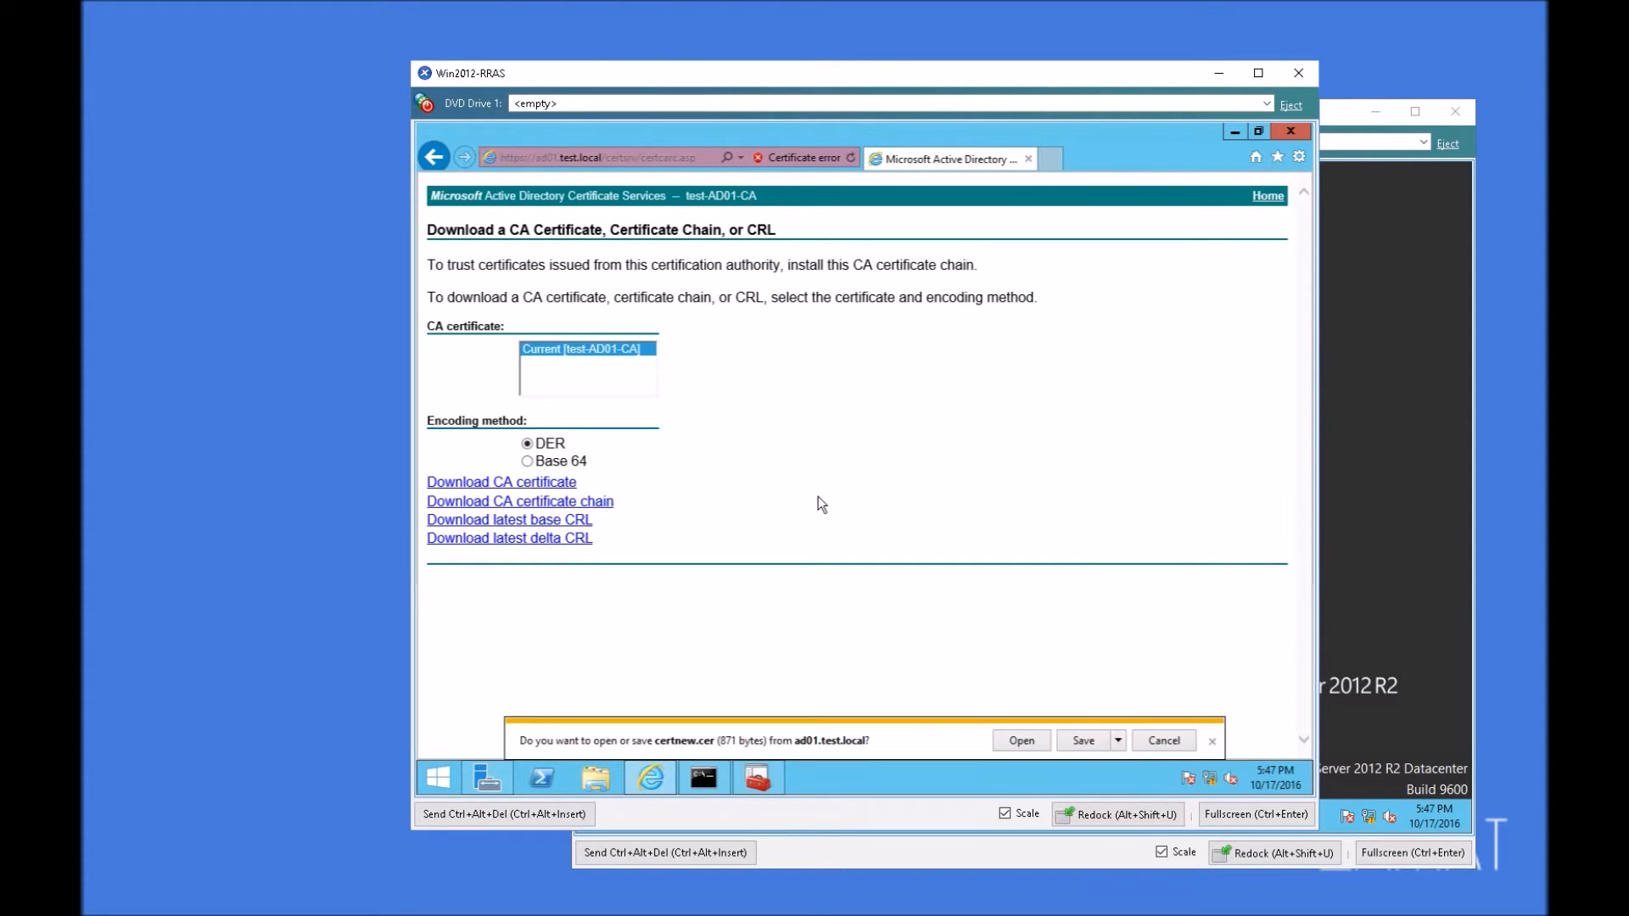
pyautogui.click(1090, 744)
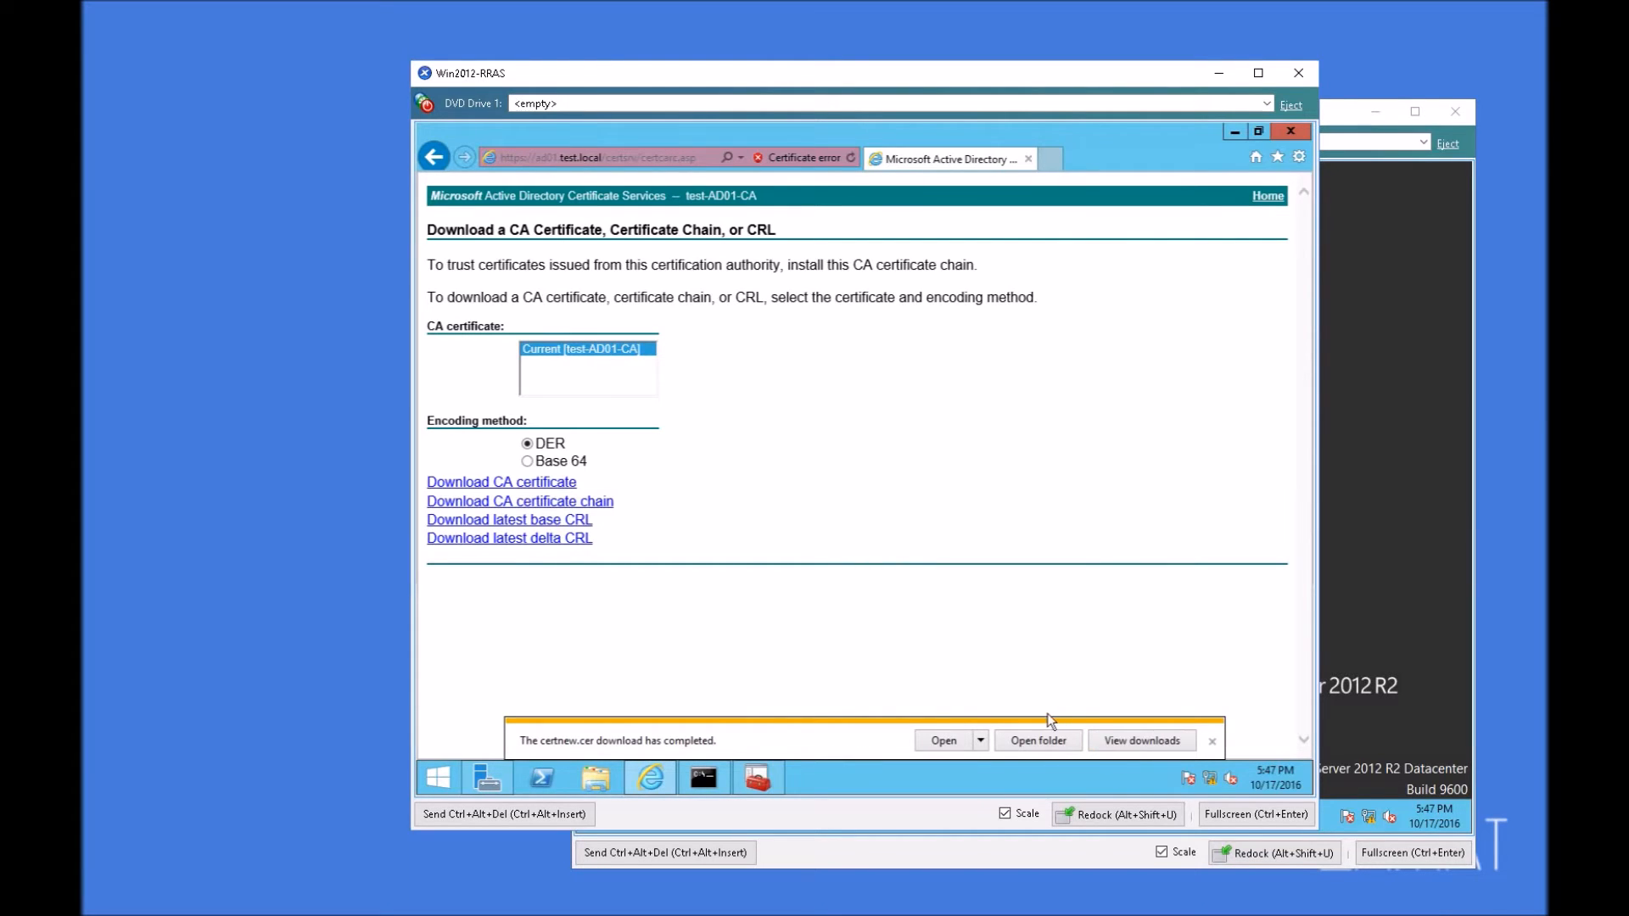
pyautogui.click(1048, 736)
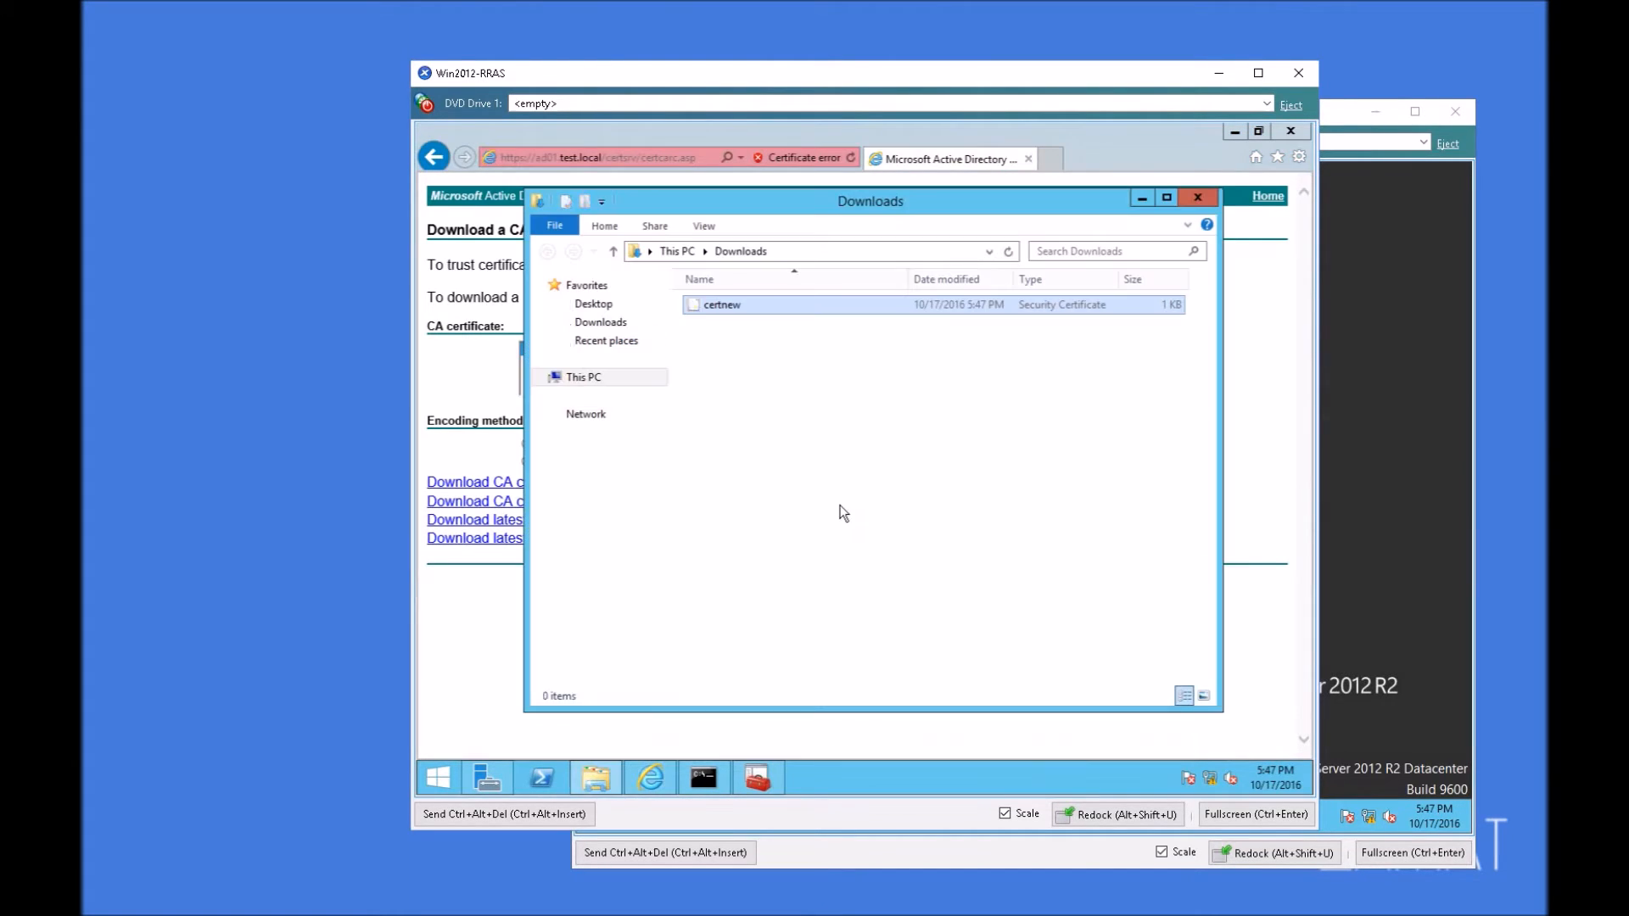
pyautogui.click(1143, 200)
pyautogui.click(1235, 131)
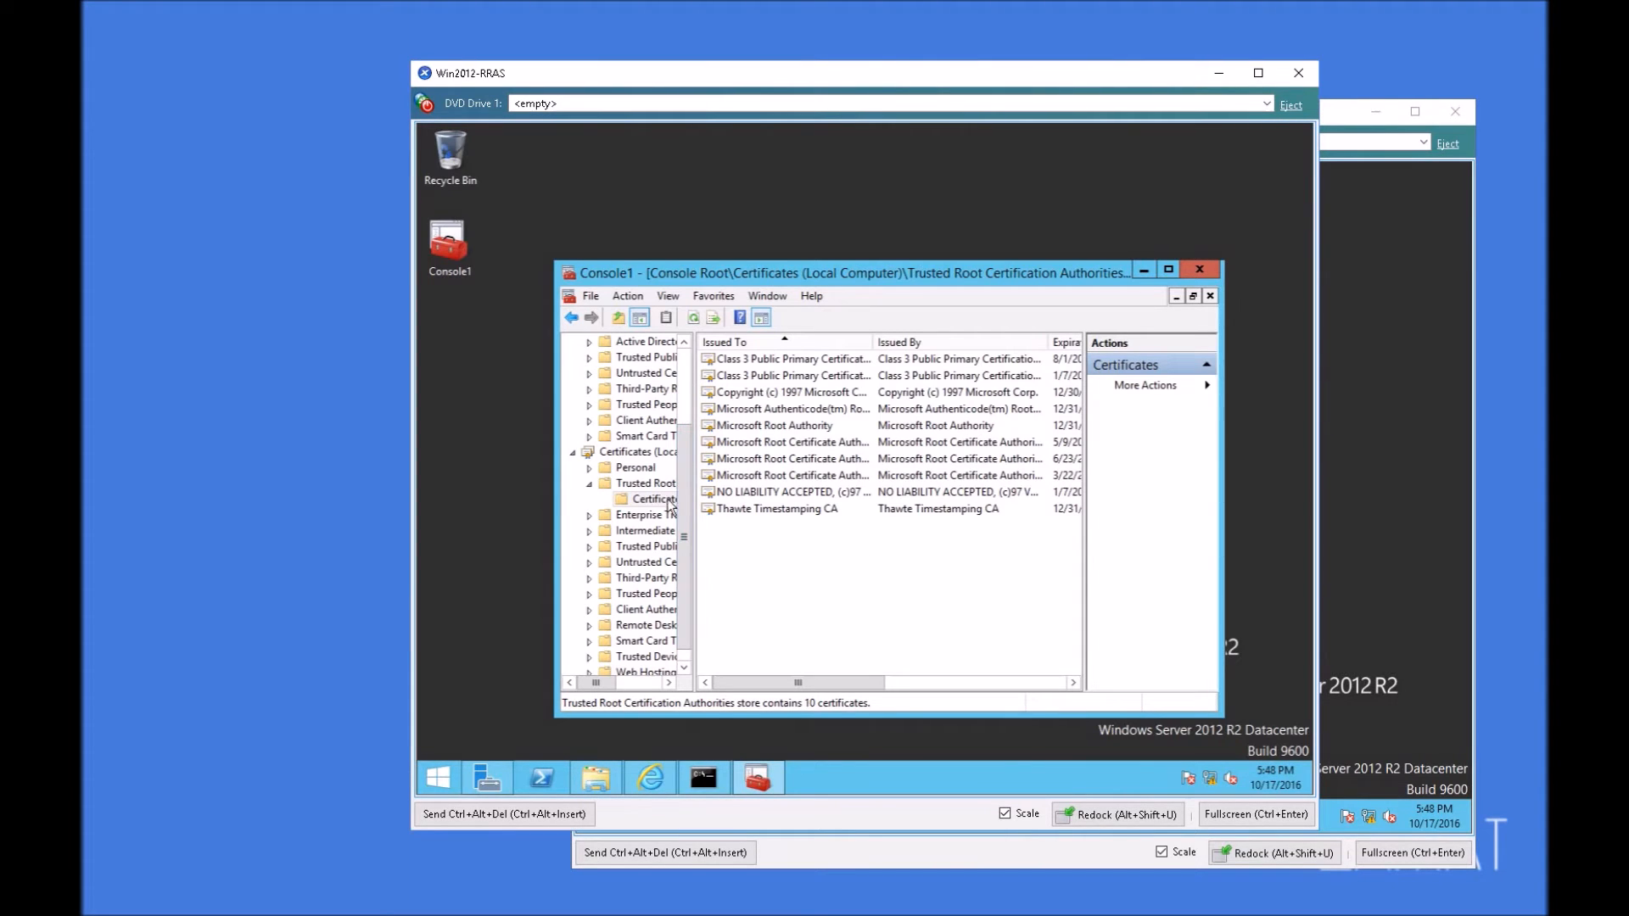
# Step: Start a certificate import in the local computer's Trusted Root Certification Authorities store and choose certnew.cer from Downloads as the file
pyautogui.rightClick(814, 562)
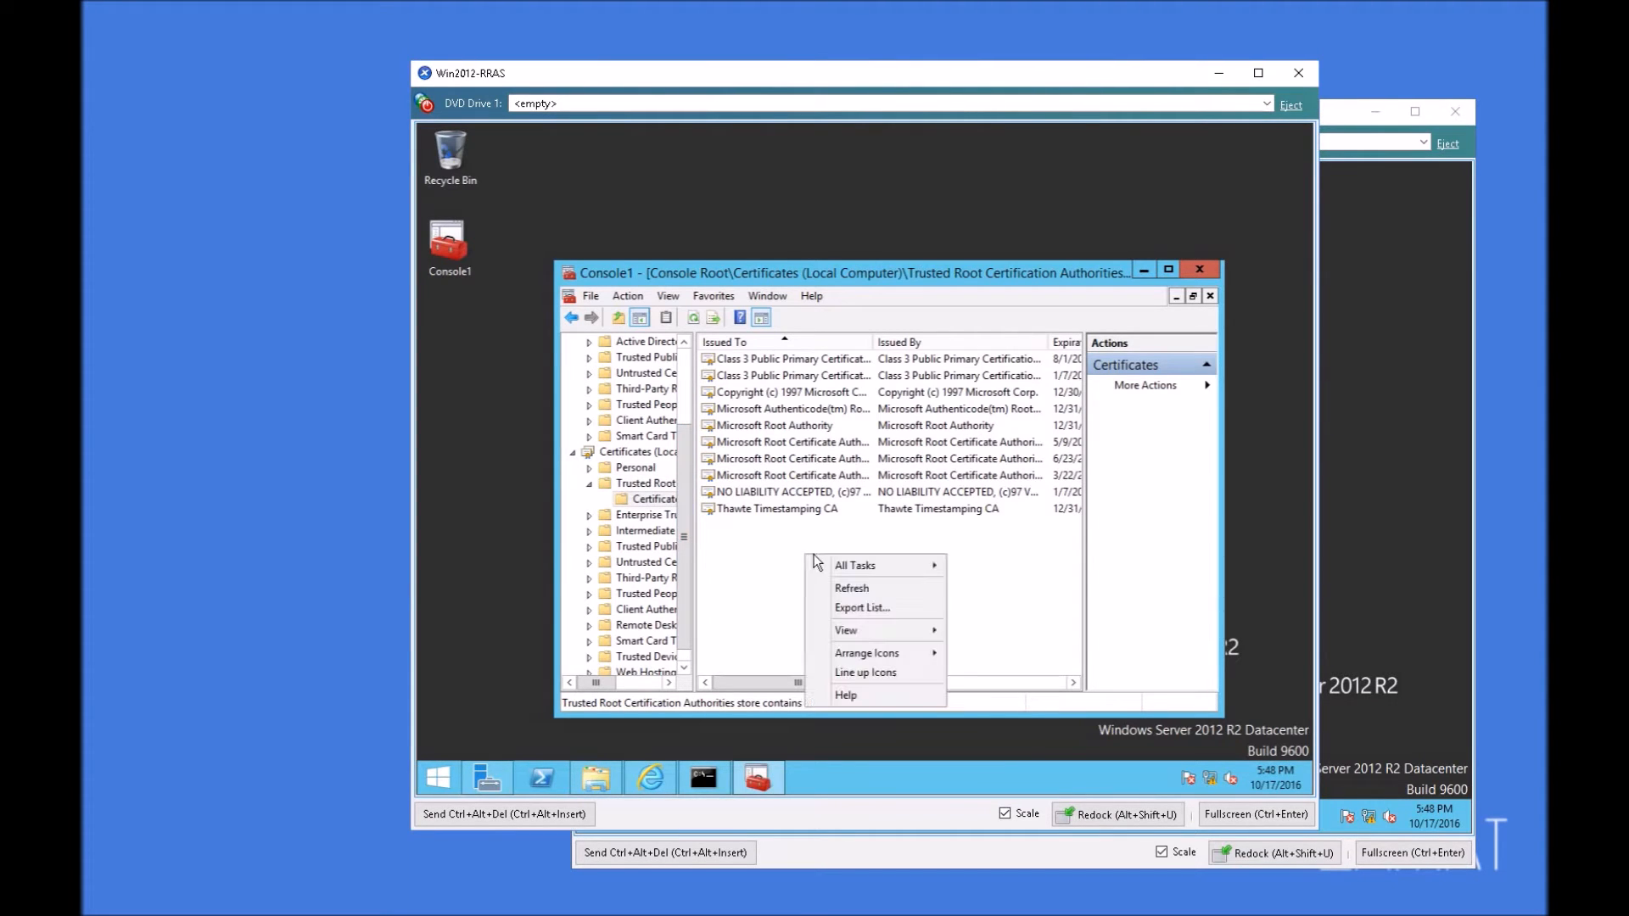
pyautogui.click(752, 555)
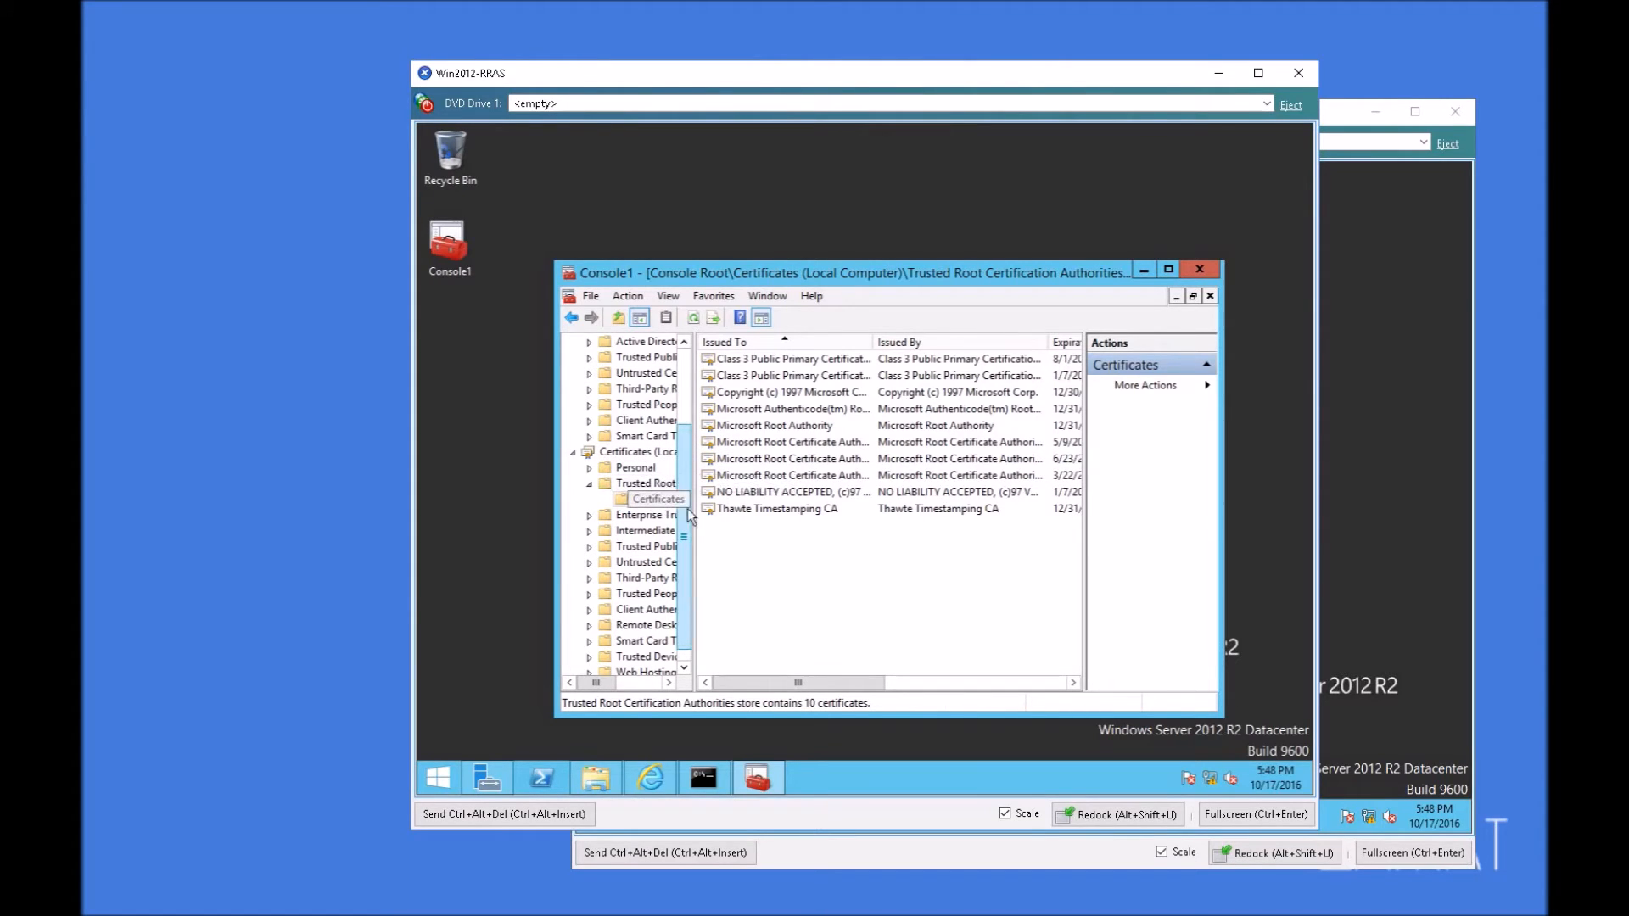
pyautogui.rightClick(815, 551)
pyautogui.moveTo(902, 564)
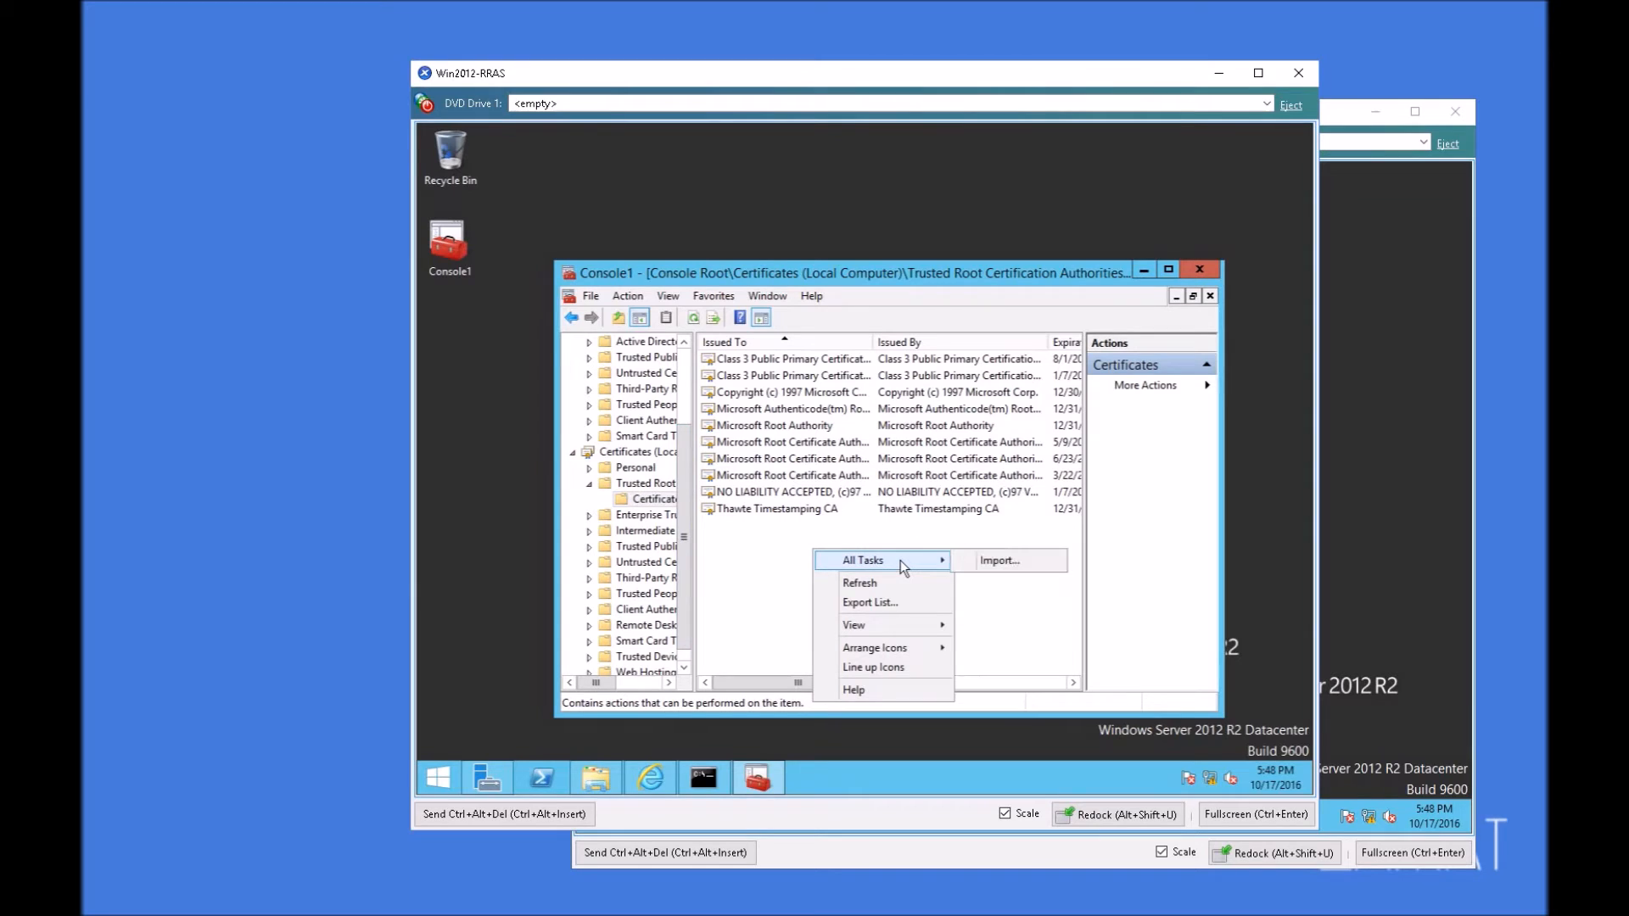
pyautogui.click(992, 561)
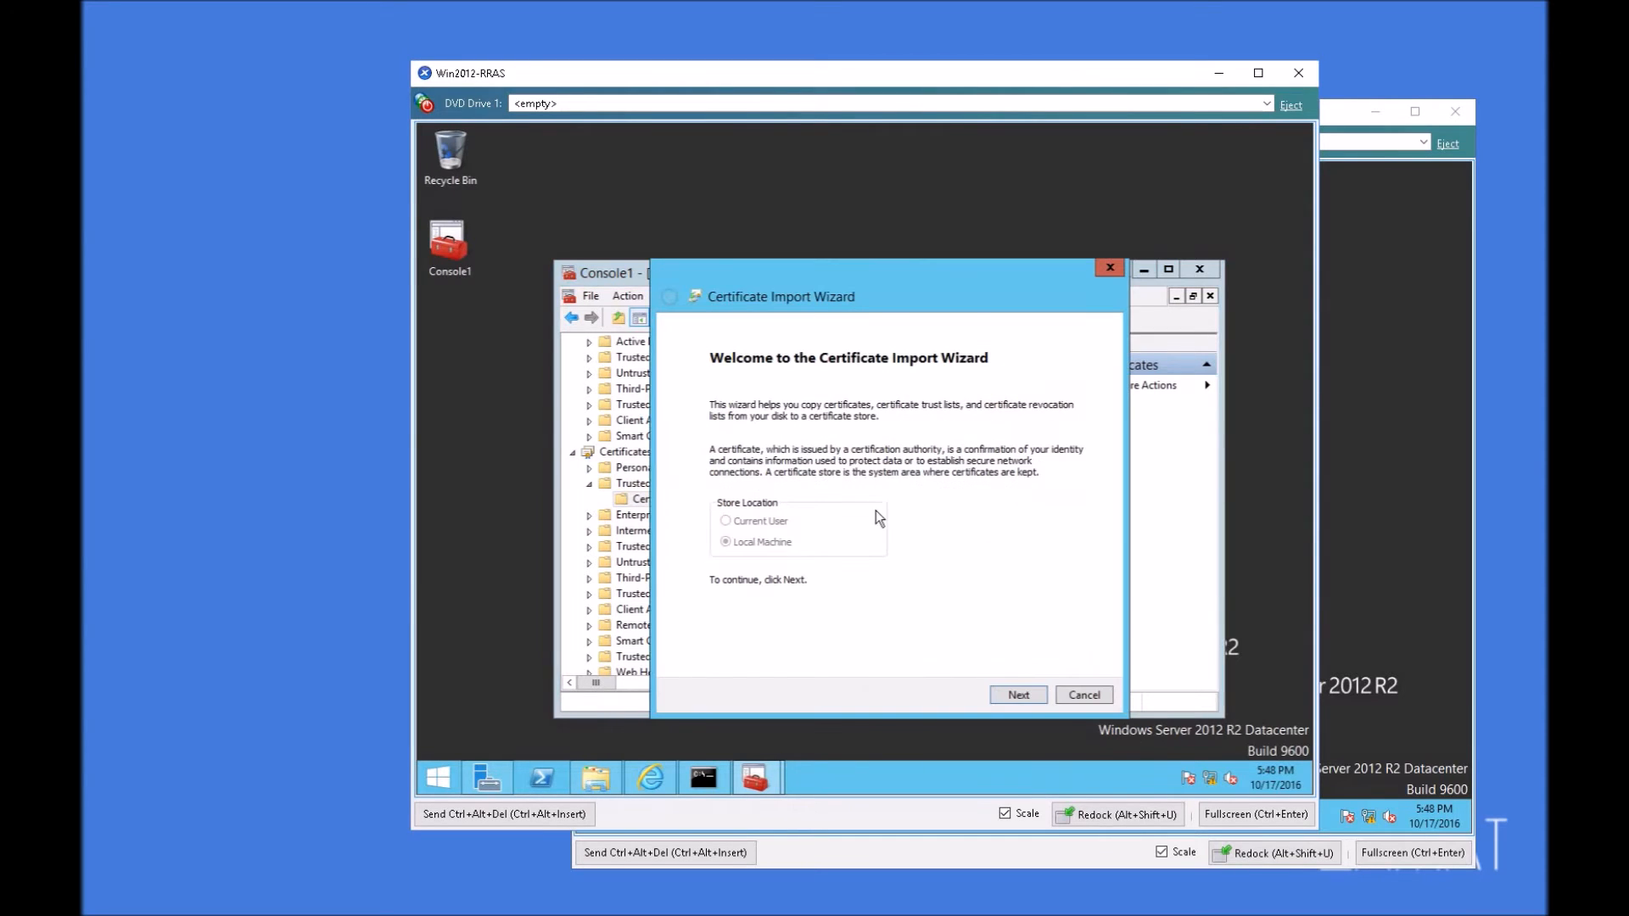
pyautogui.click(1017, 694)
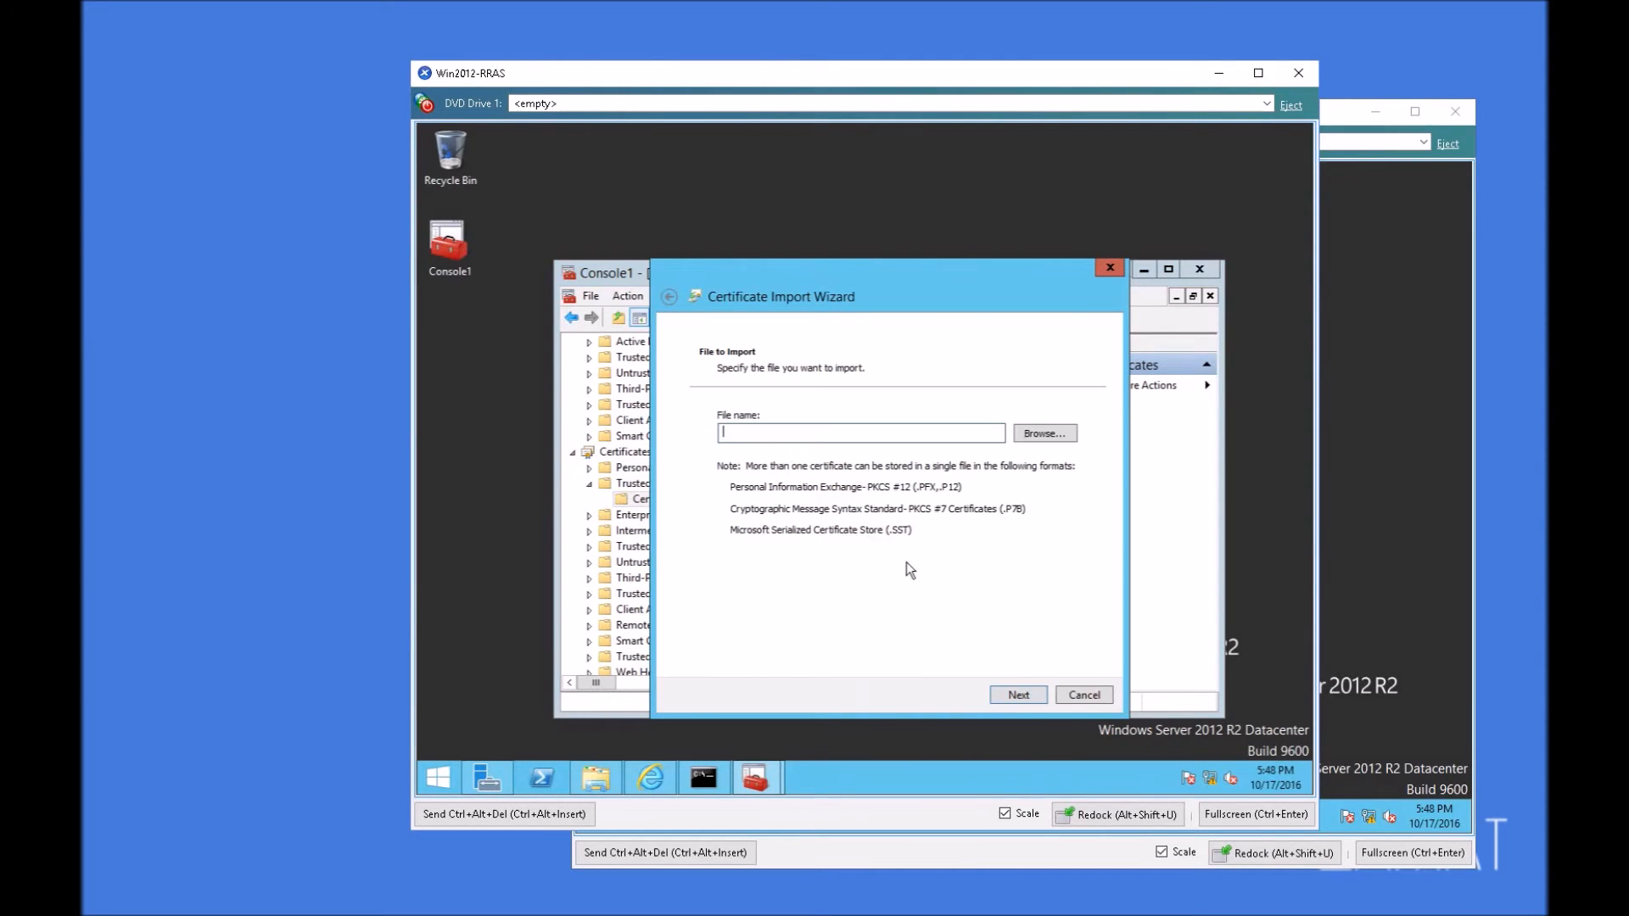
pyautogui.click(1052, 436)
pyautogui.click(735, 435)
pyautogui.doubleClick(872, 411)
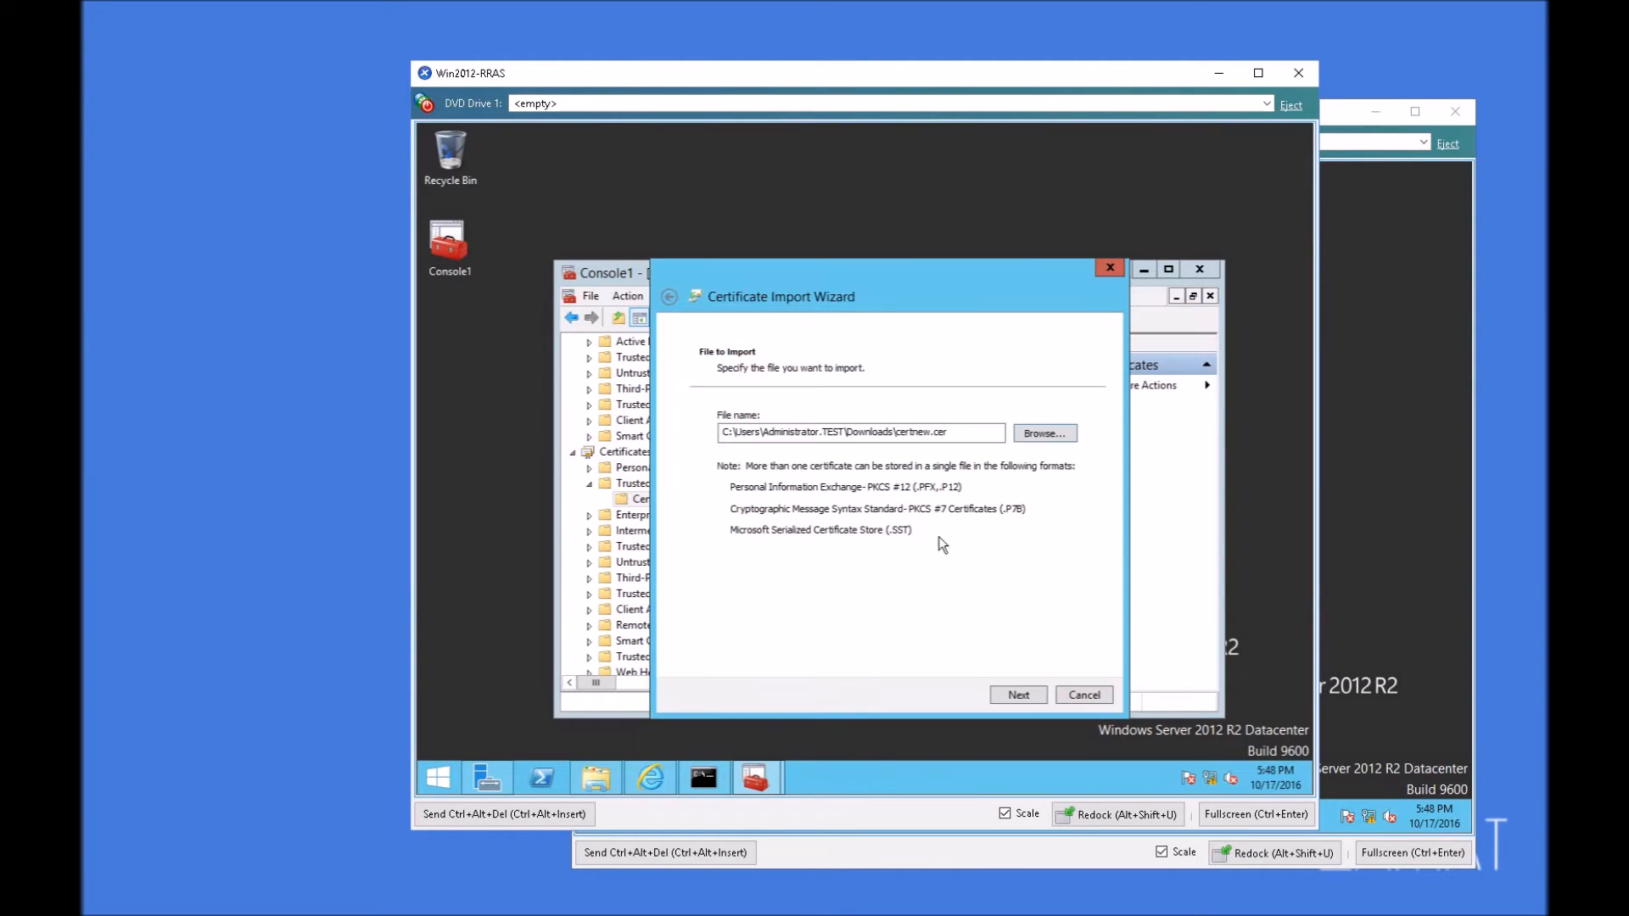
# Step: Complete the import into the Trusted Root Certification Authorities store and close the console without saving its settings
pyautogui.click(1018, 694)
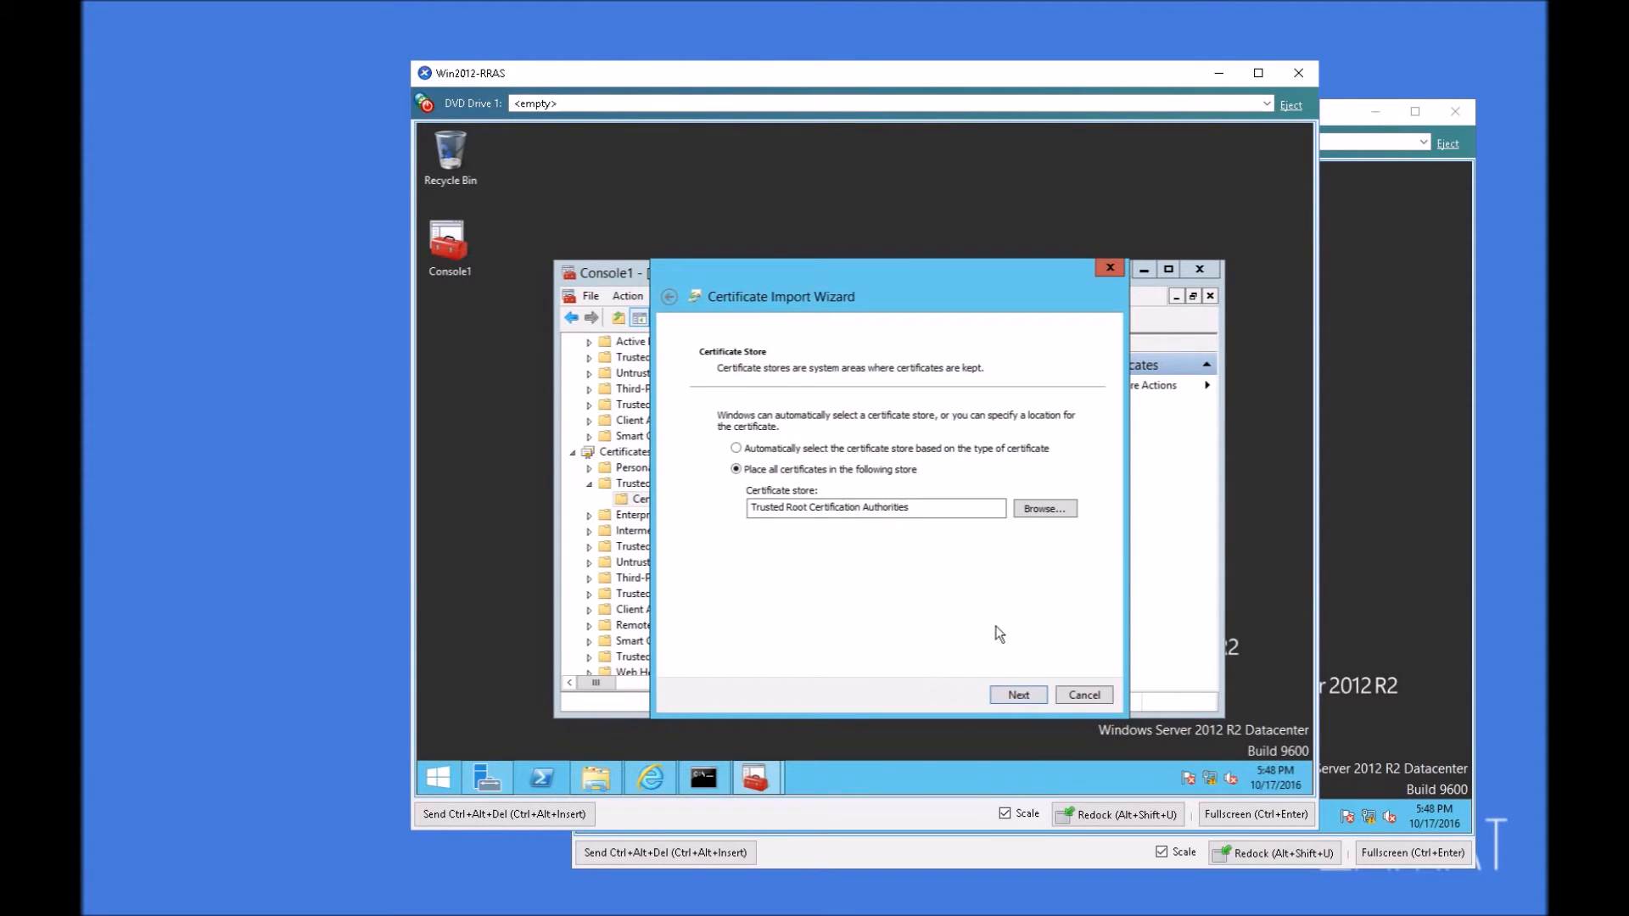
pyautogui.click(1023, 694)
pyautogui.click(1030, 695)
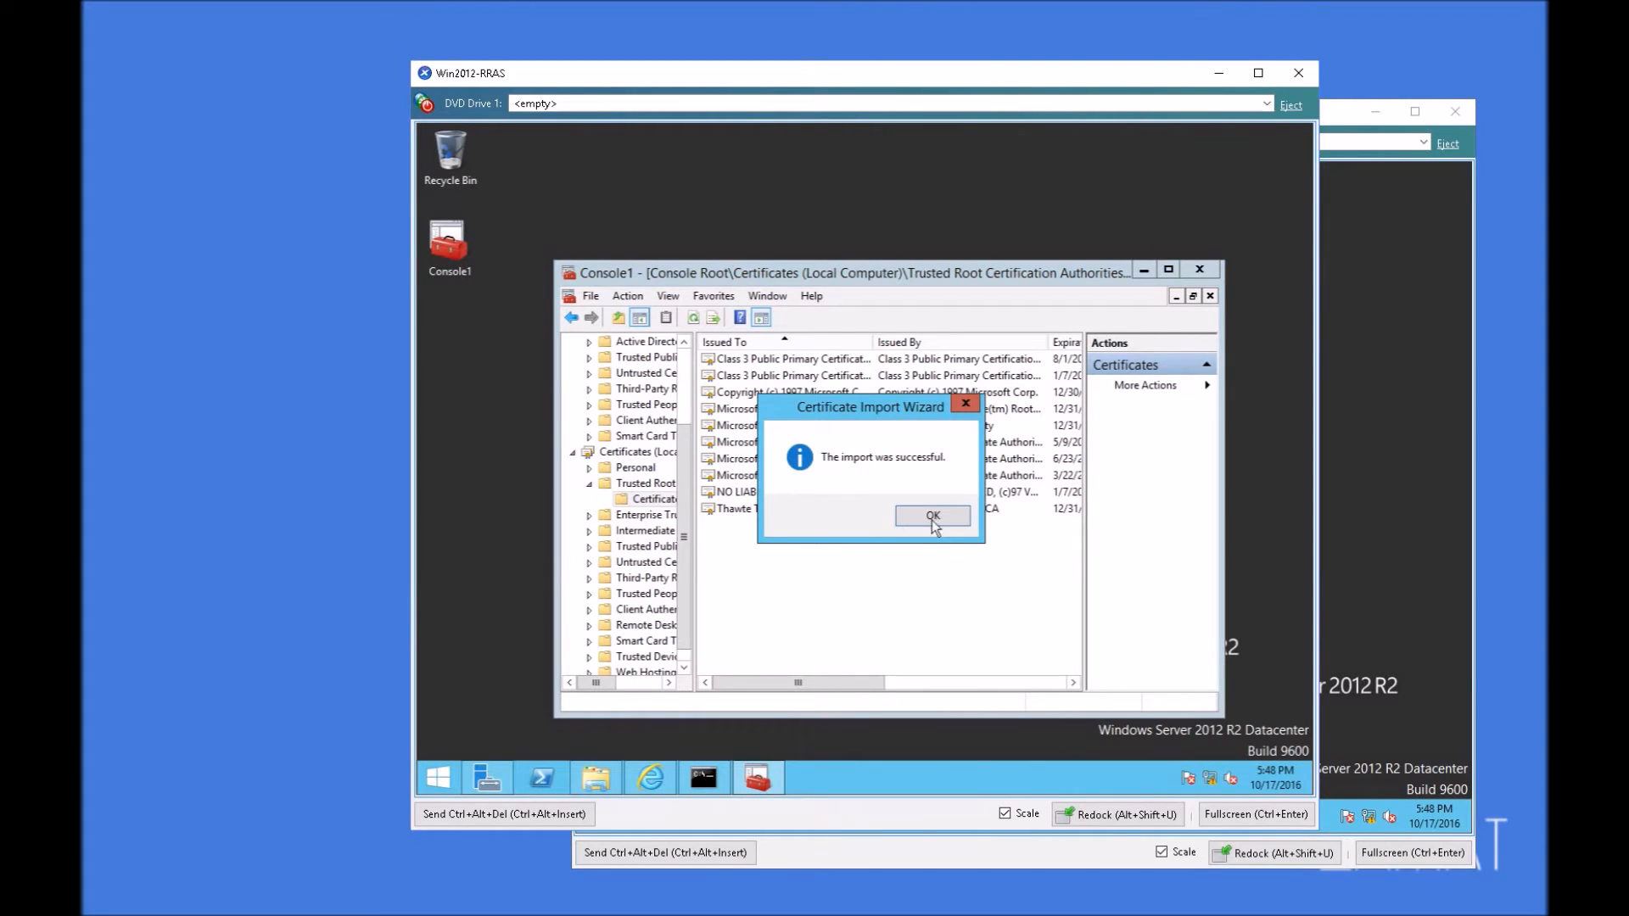
pyautogui.click(933, 518)
pyautogui.click(770, 510)
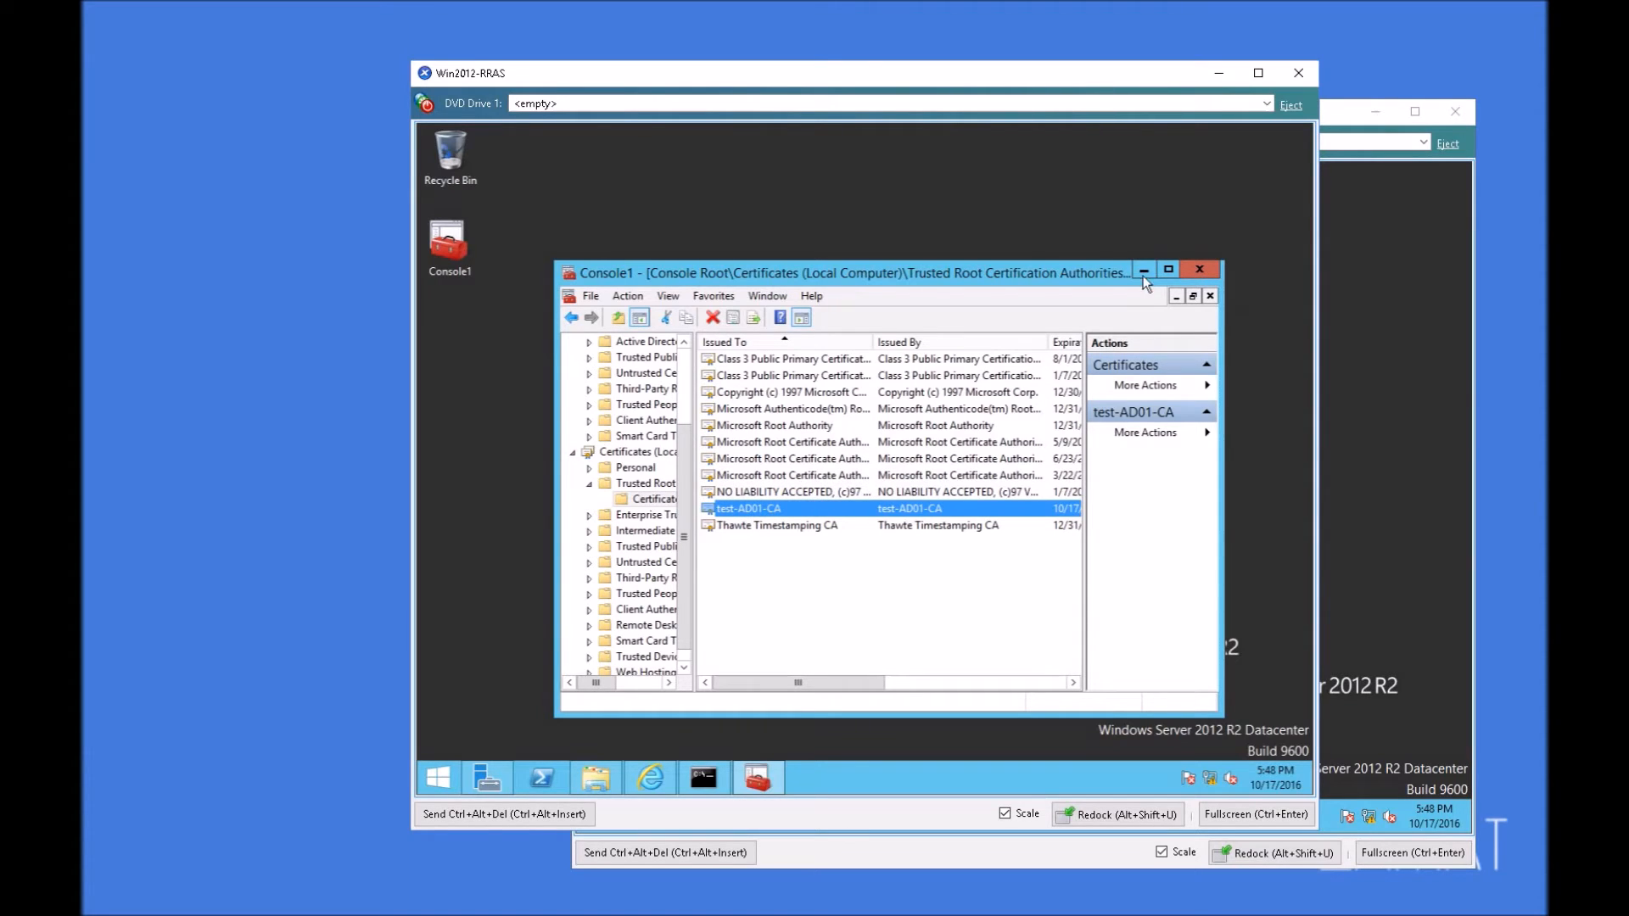
pyautogui.click(1198, 270)
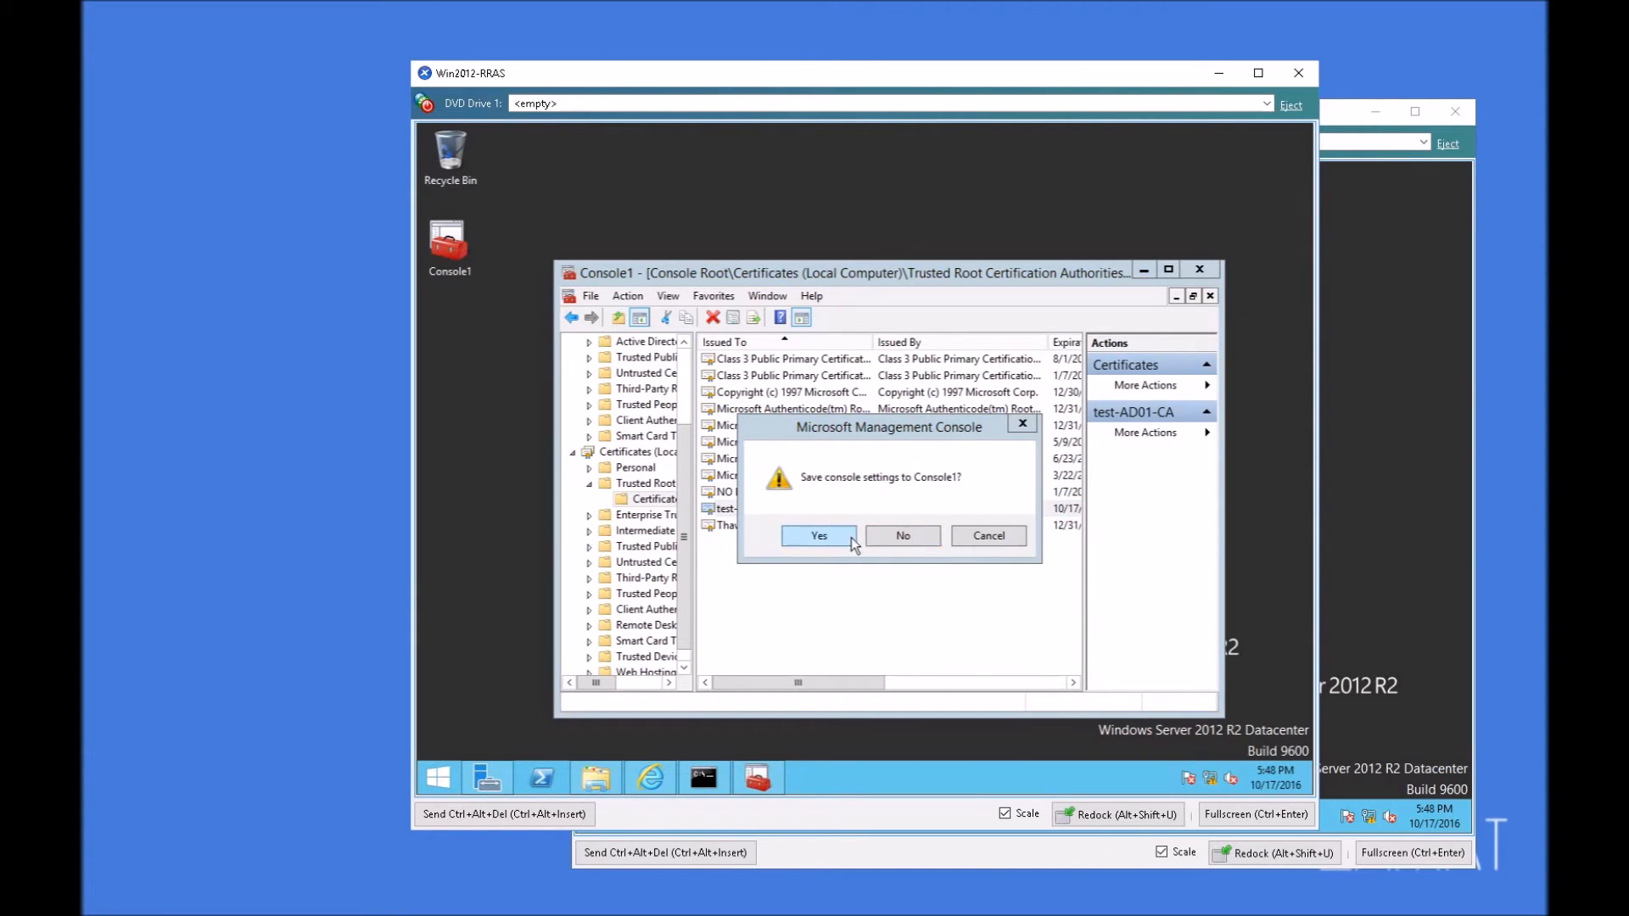
pyautogui.click(908, 536)
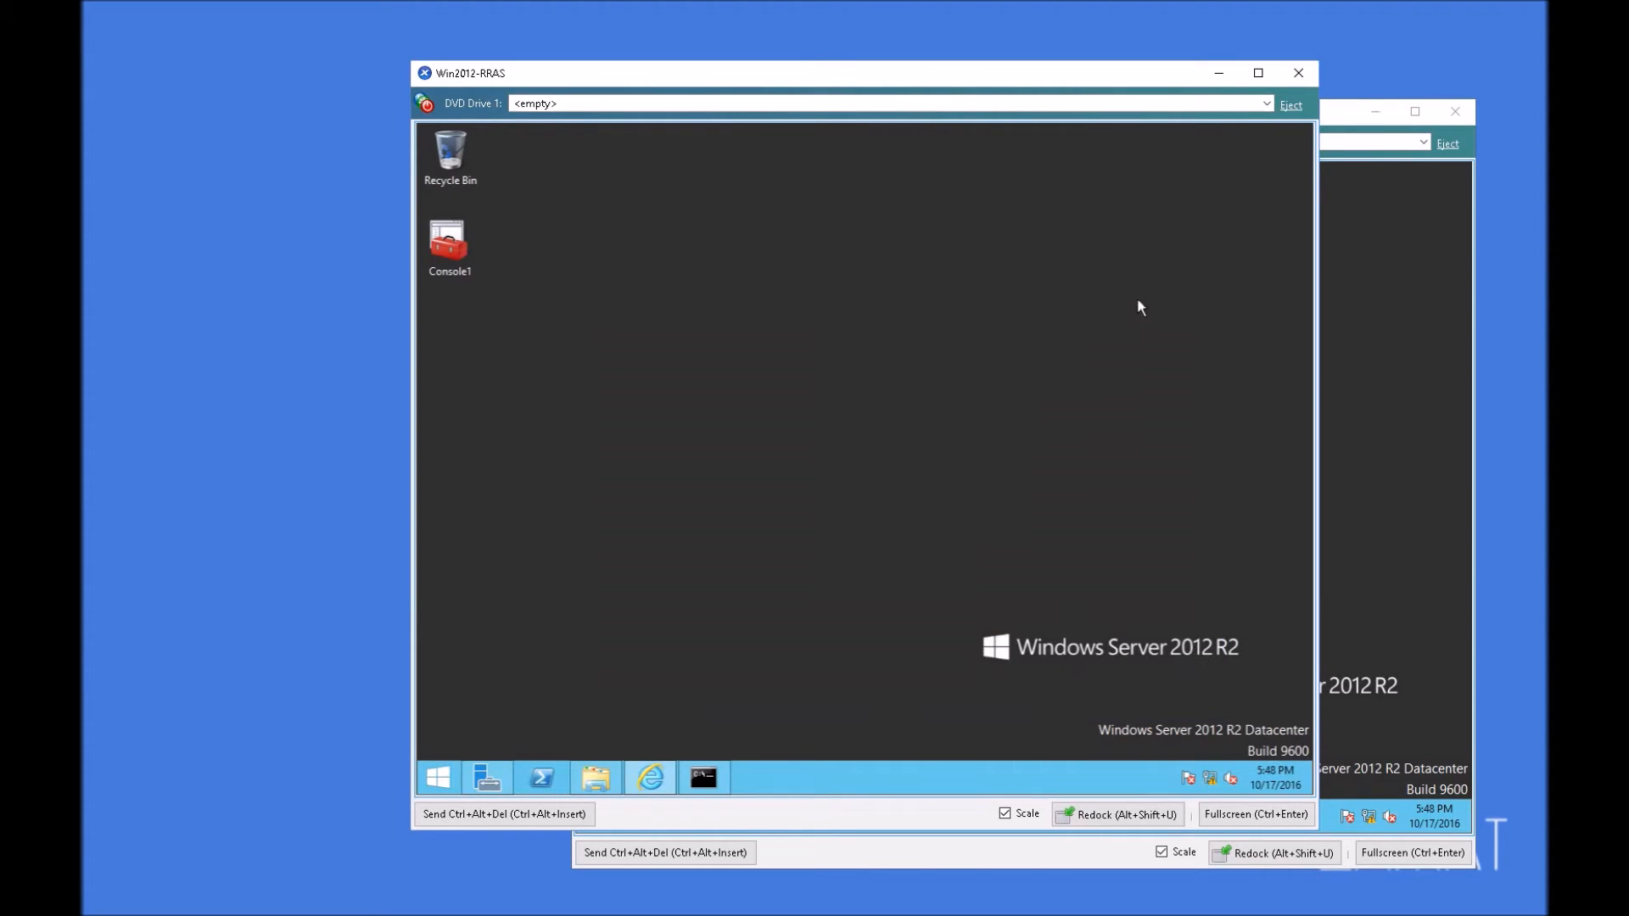
pyautogui.click(670, 774)
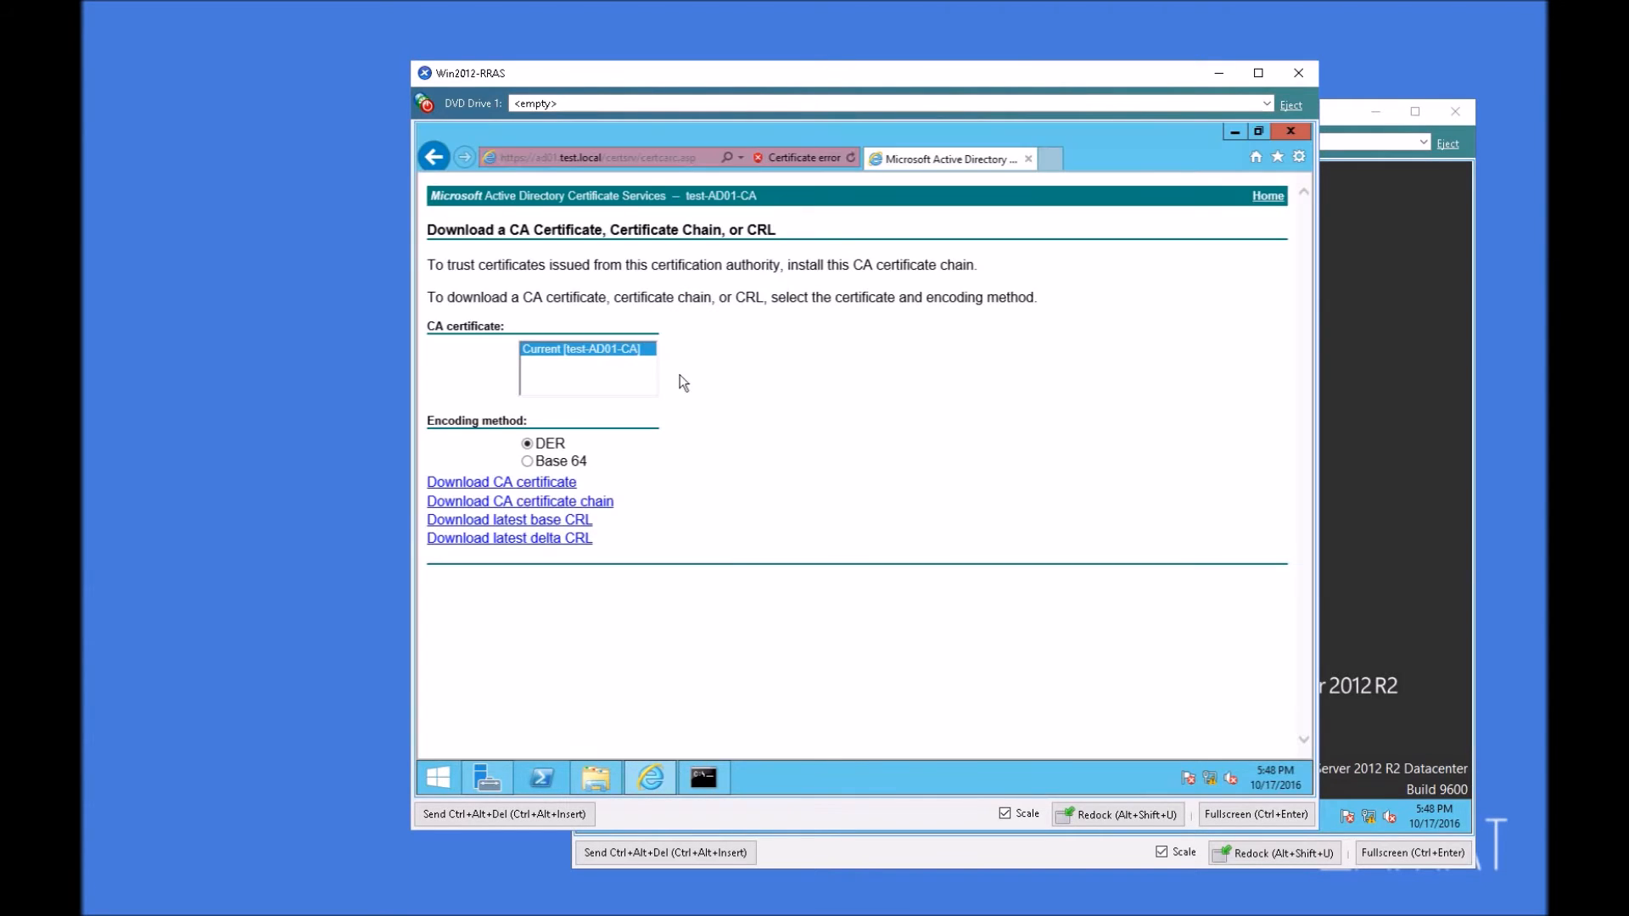
pyautogui.click(1028, 159)
pyautogui.click(438, 777)
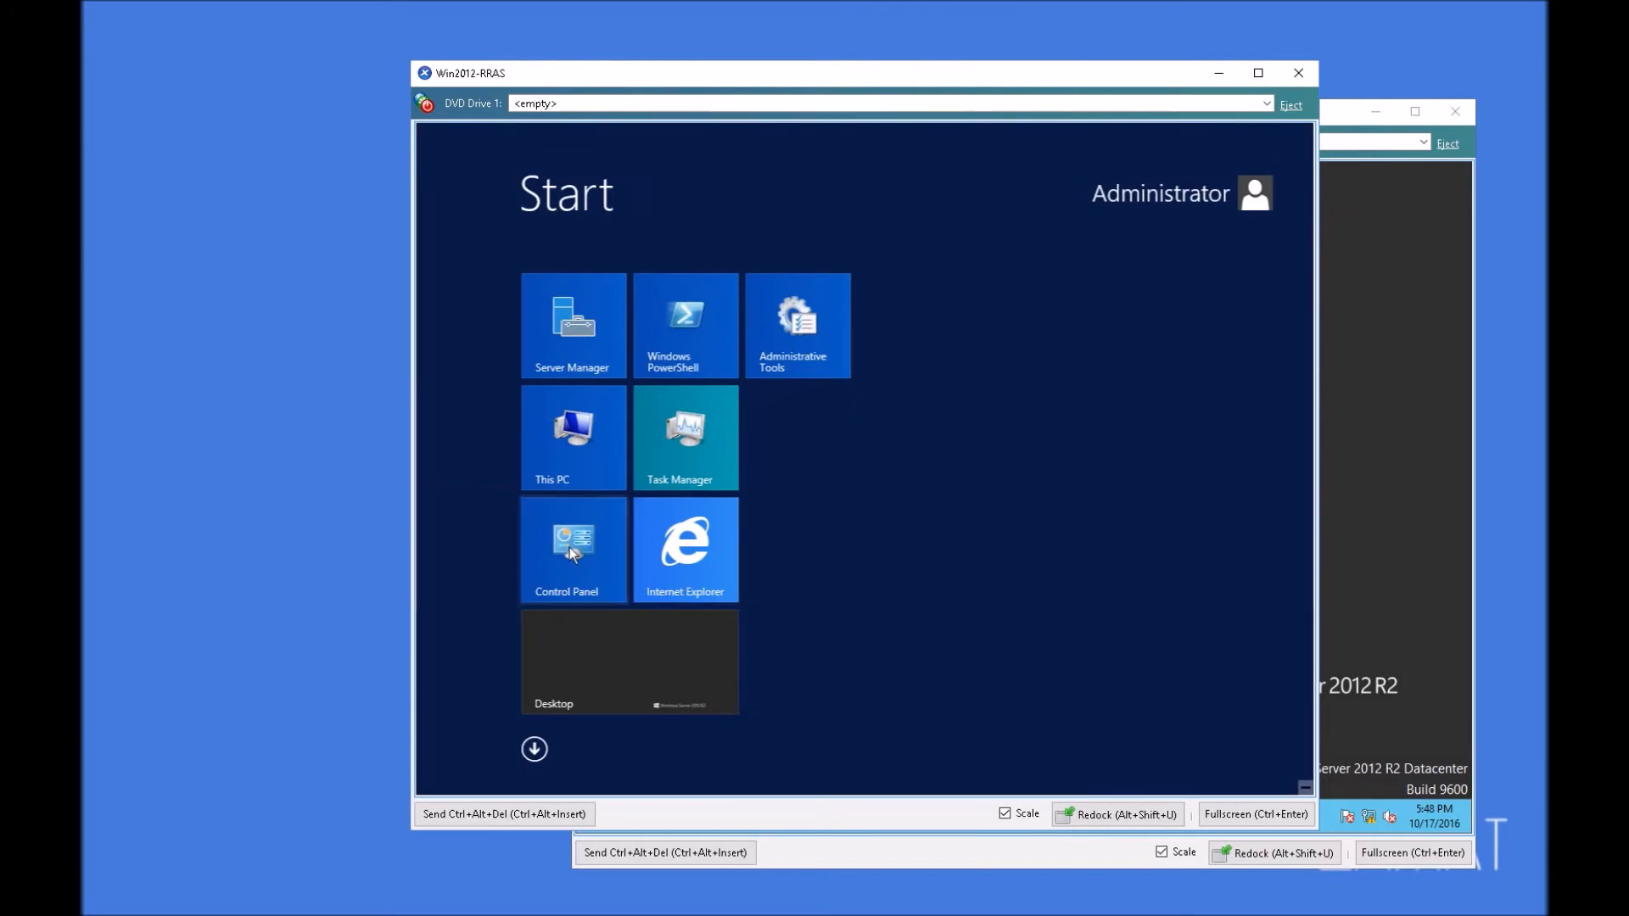
pyautogui.click(691, 558)
pyautogui.click(702, 160)
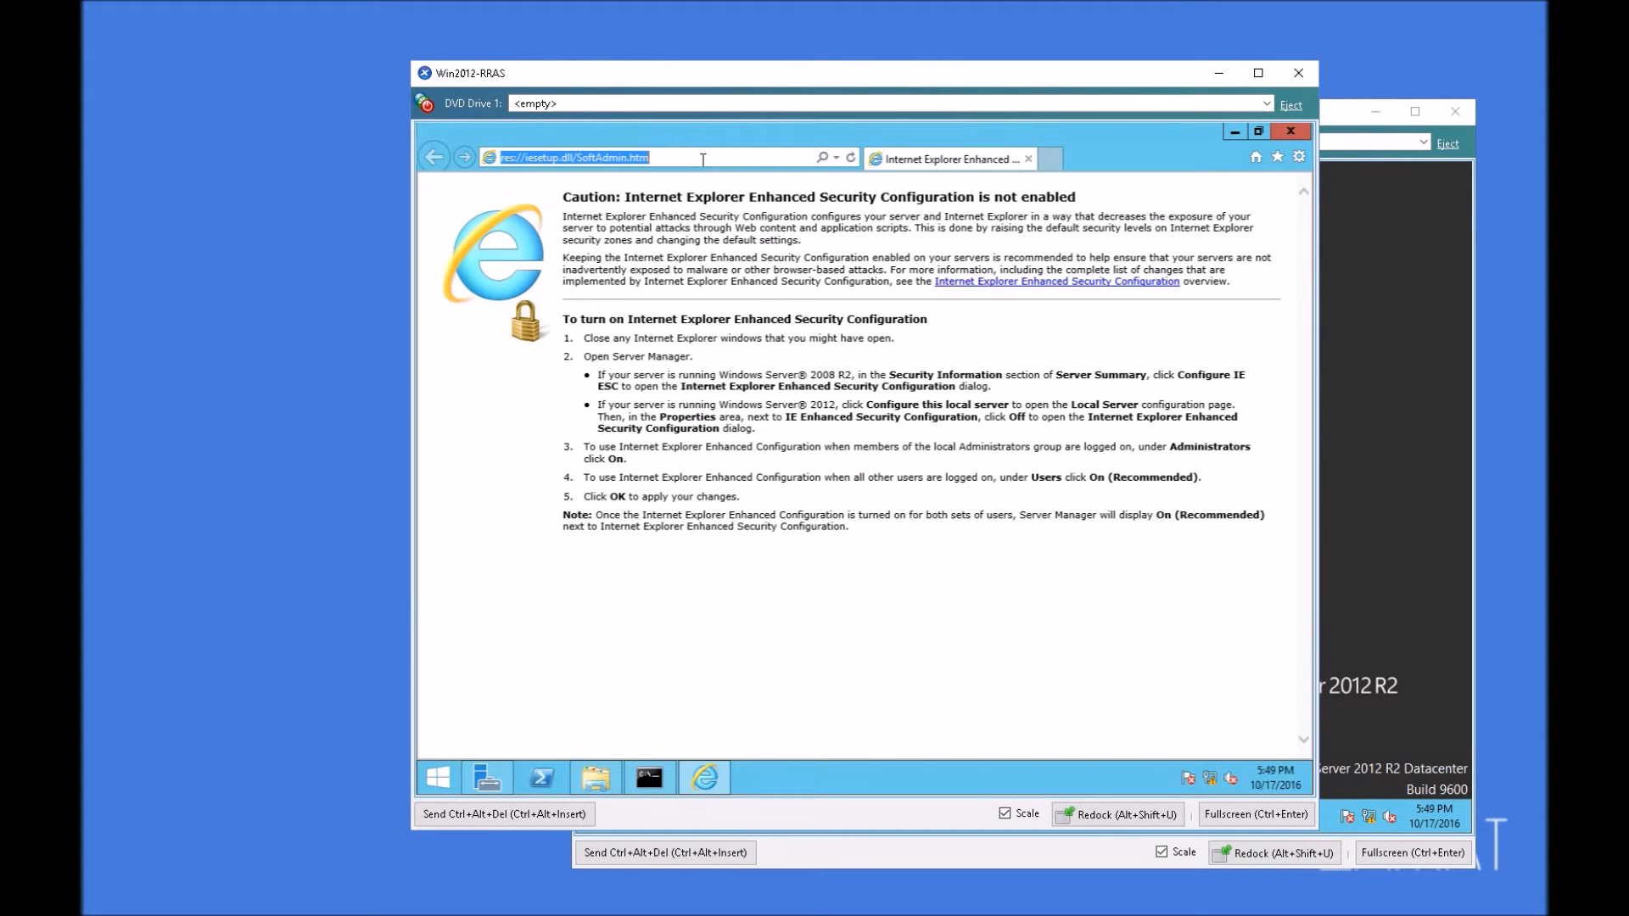
pyautogui.write('https://')
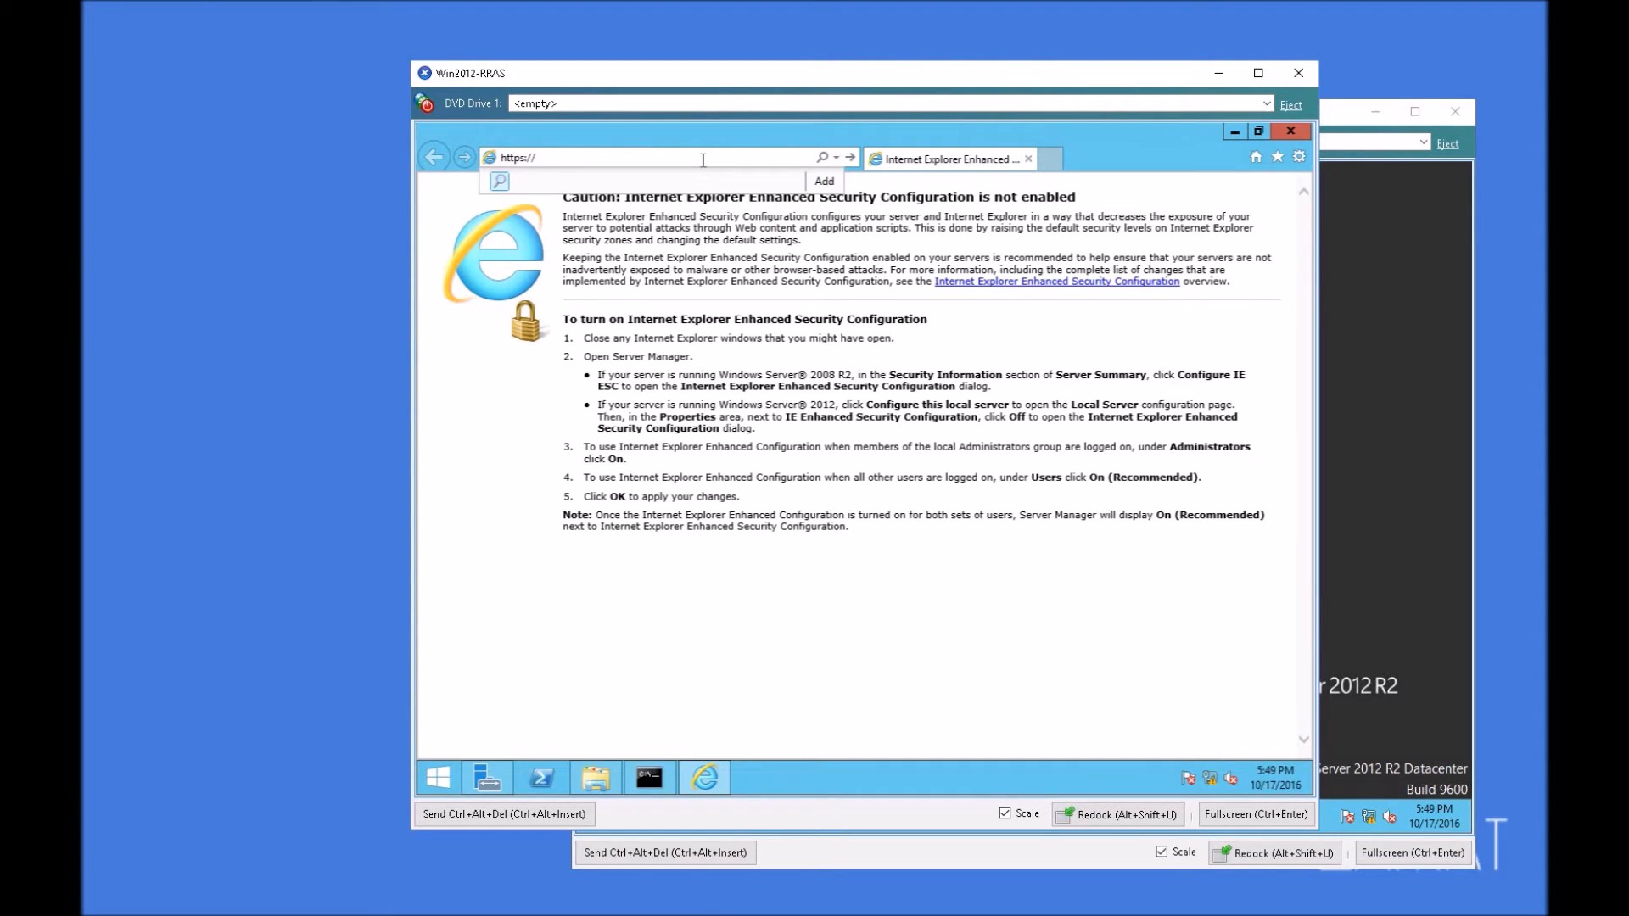
pyautogui.write('ad01.test.local/')
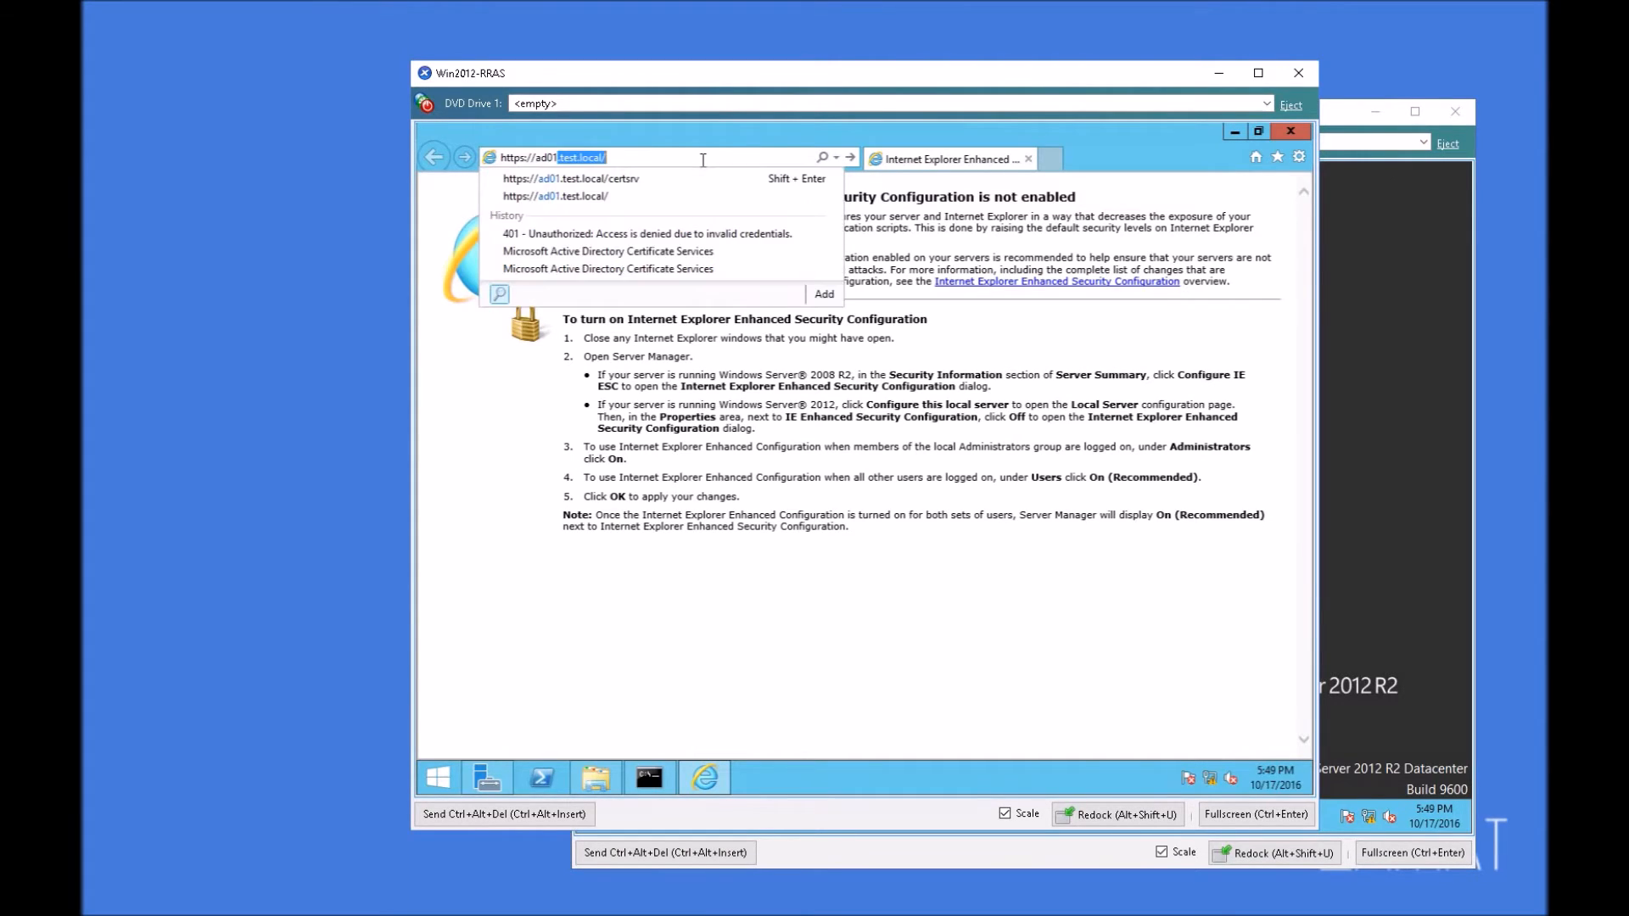
pyautogui.press('Return')
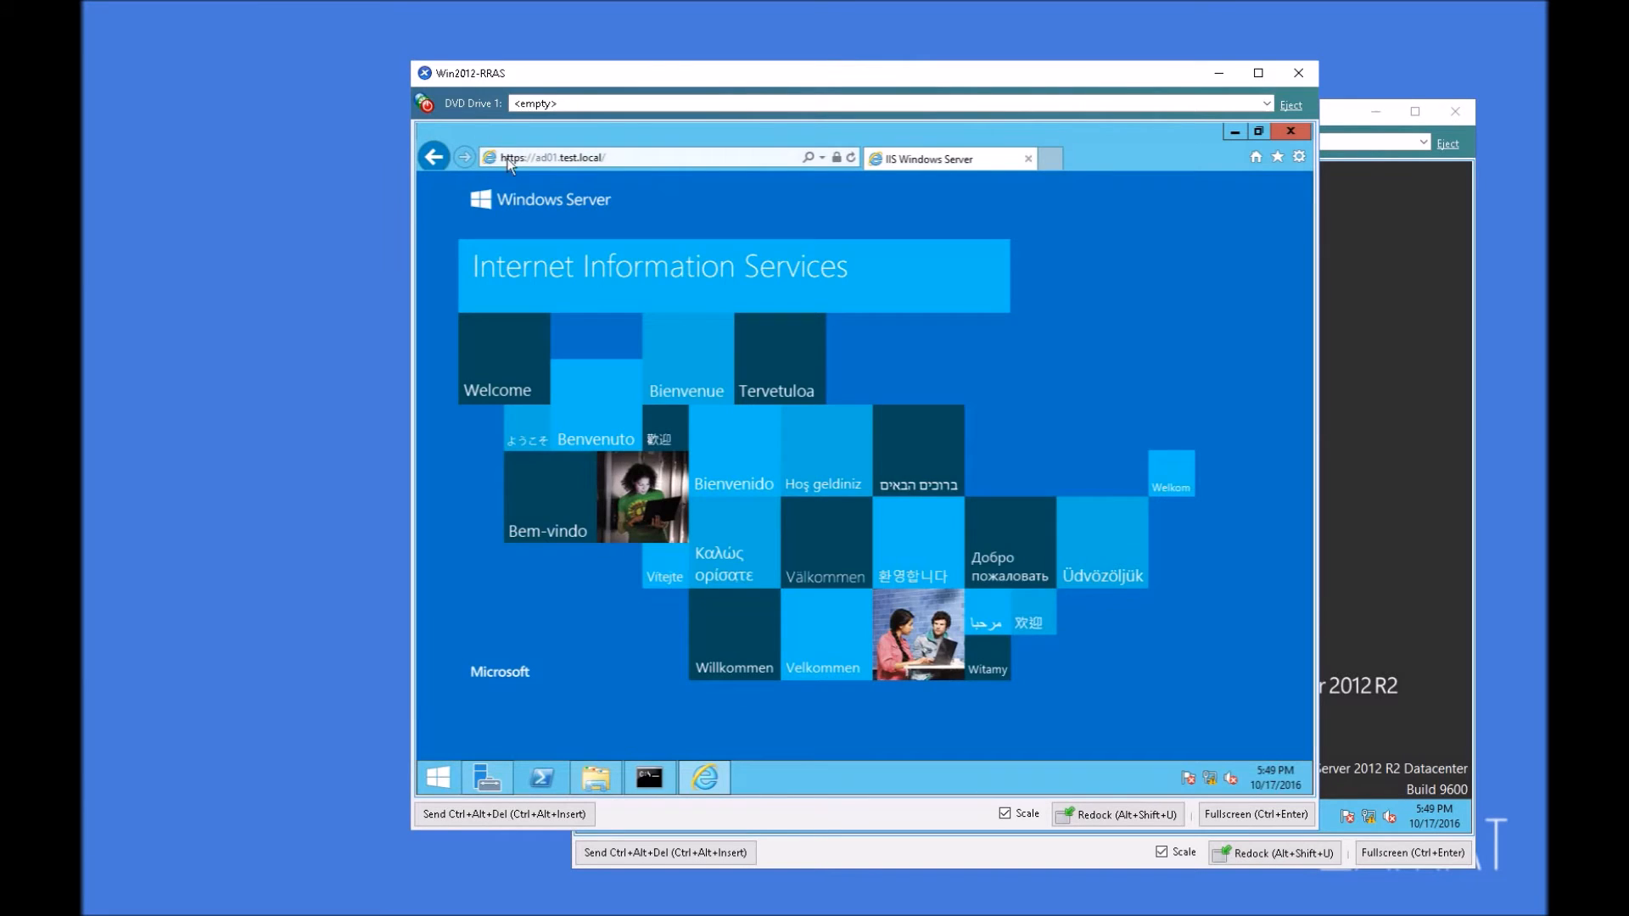
pyautogui.click(653, 159)
pyautogui.click(664, 155)
pyautogui.write('certsrv')
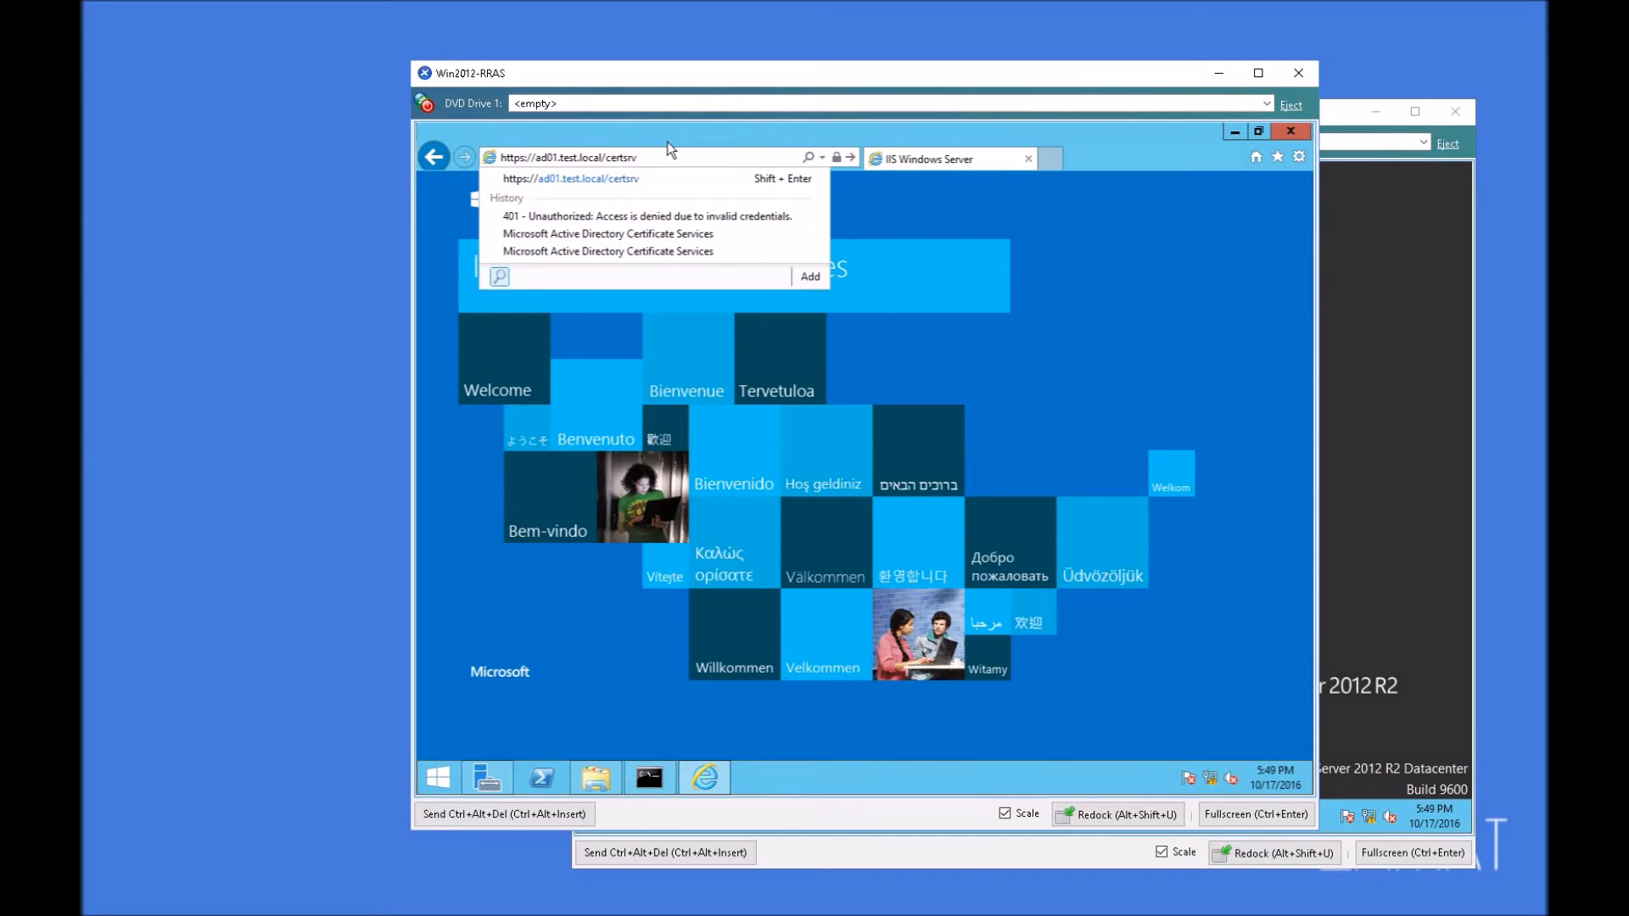
pyautogui.press('Return')
pyautogui.write('Ad')
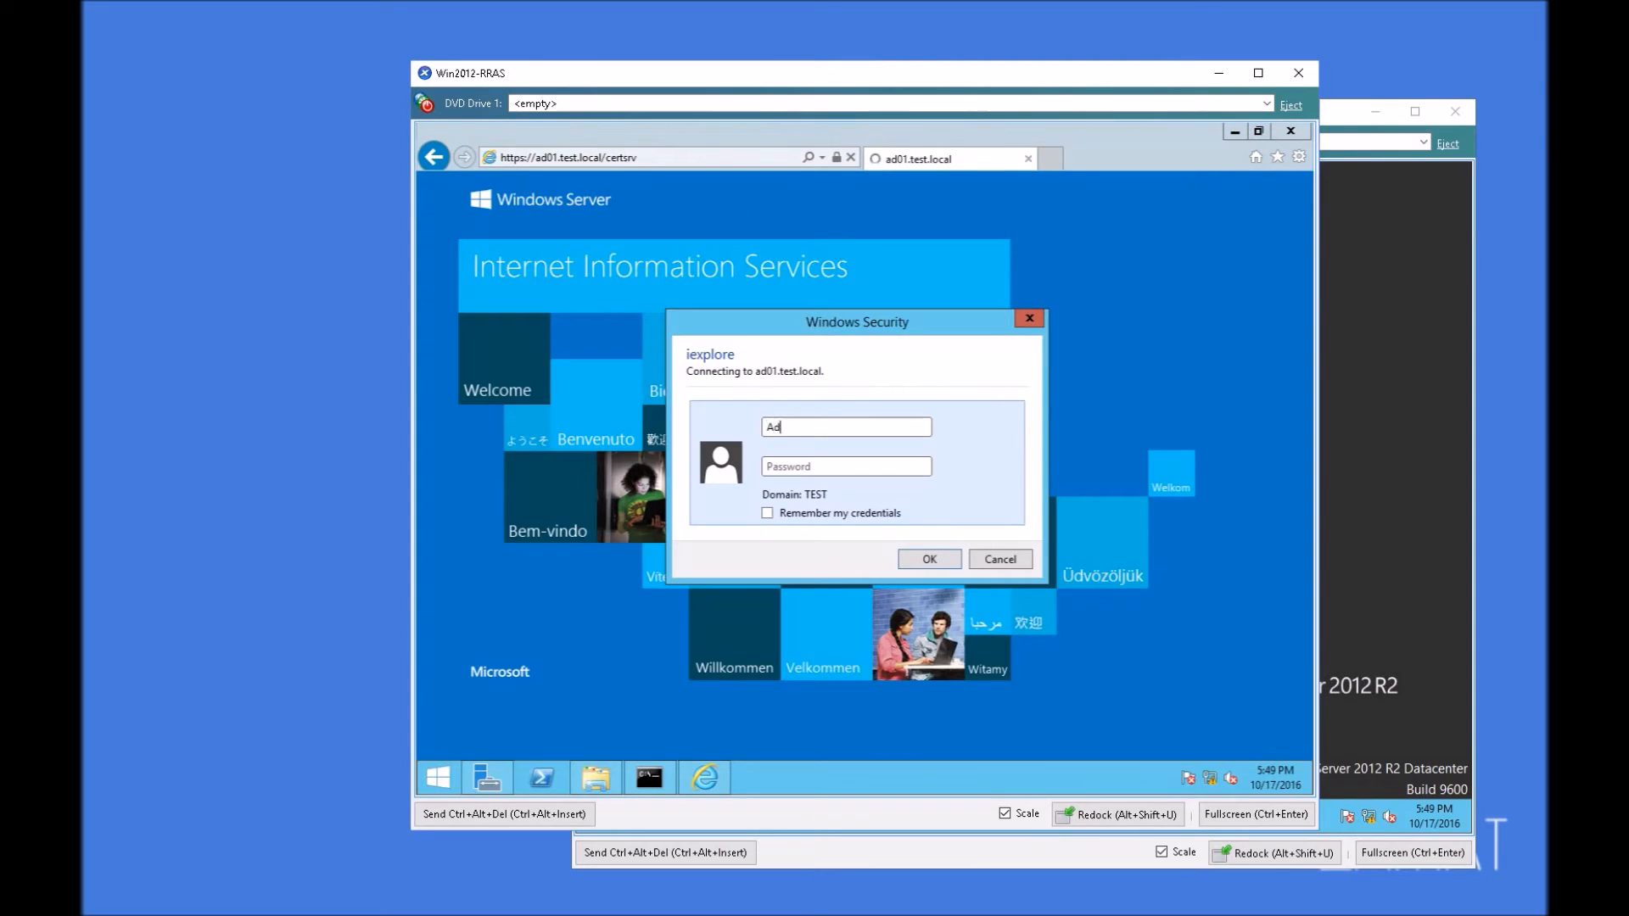
pyautogui.write('ministrator')
pyautogui.press('Tab')
pyautogui.write('••')
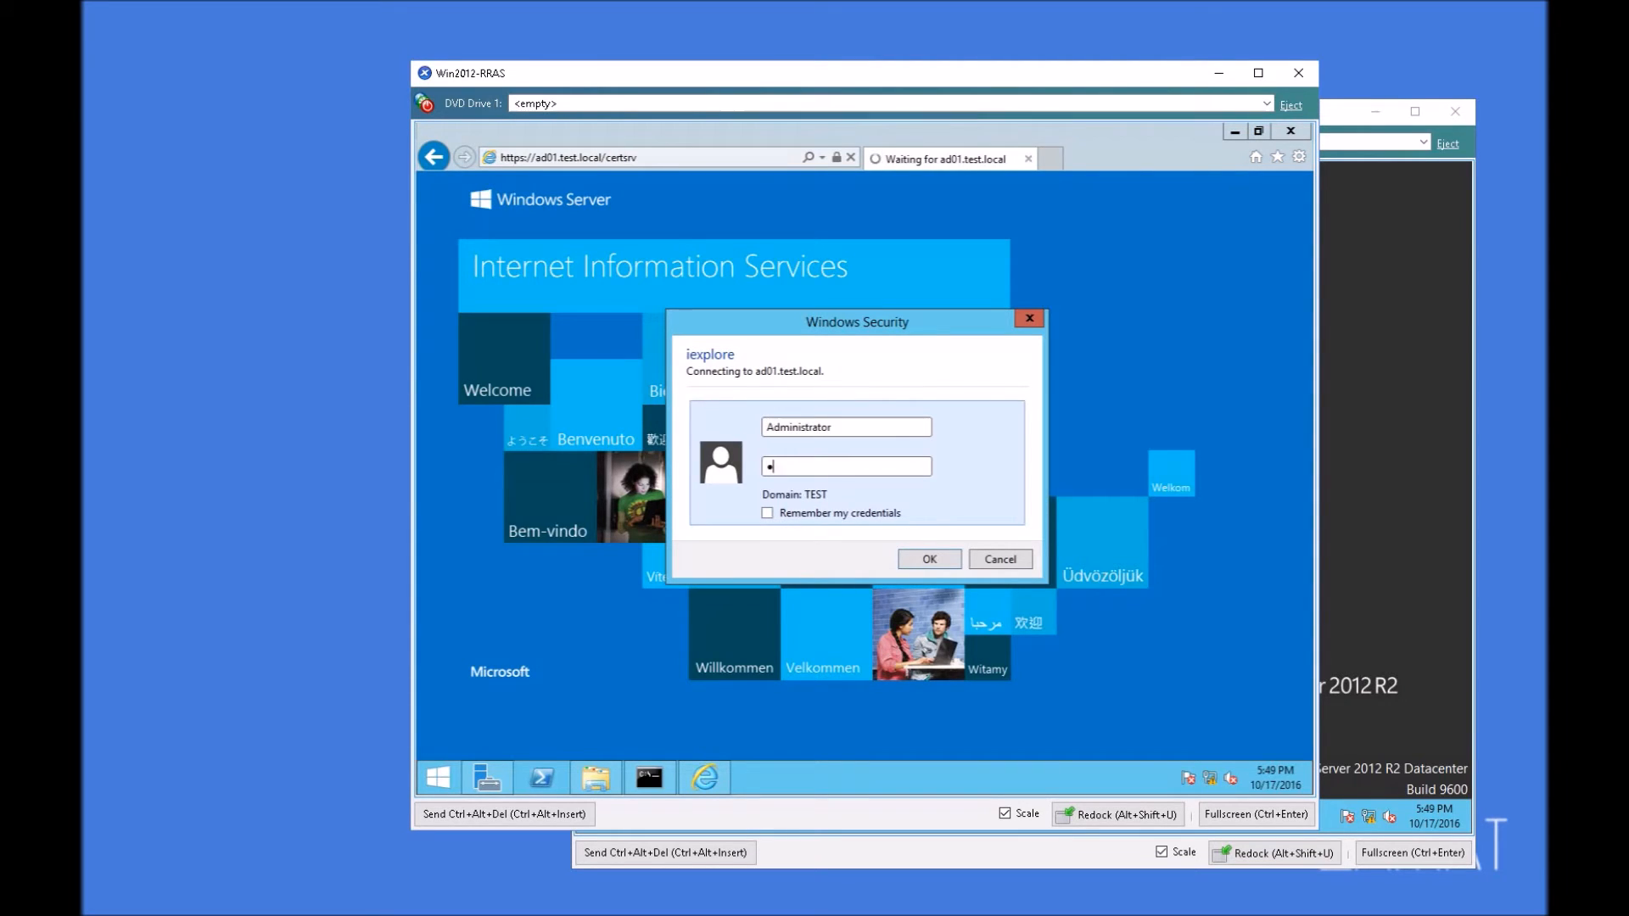
pyautogui.press('BackSpace')
pyautogui.press('BackSpace')
pyautogui.write('••••••••')
pyautogui.press('Return')
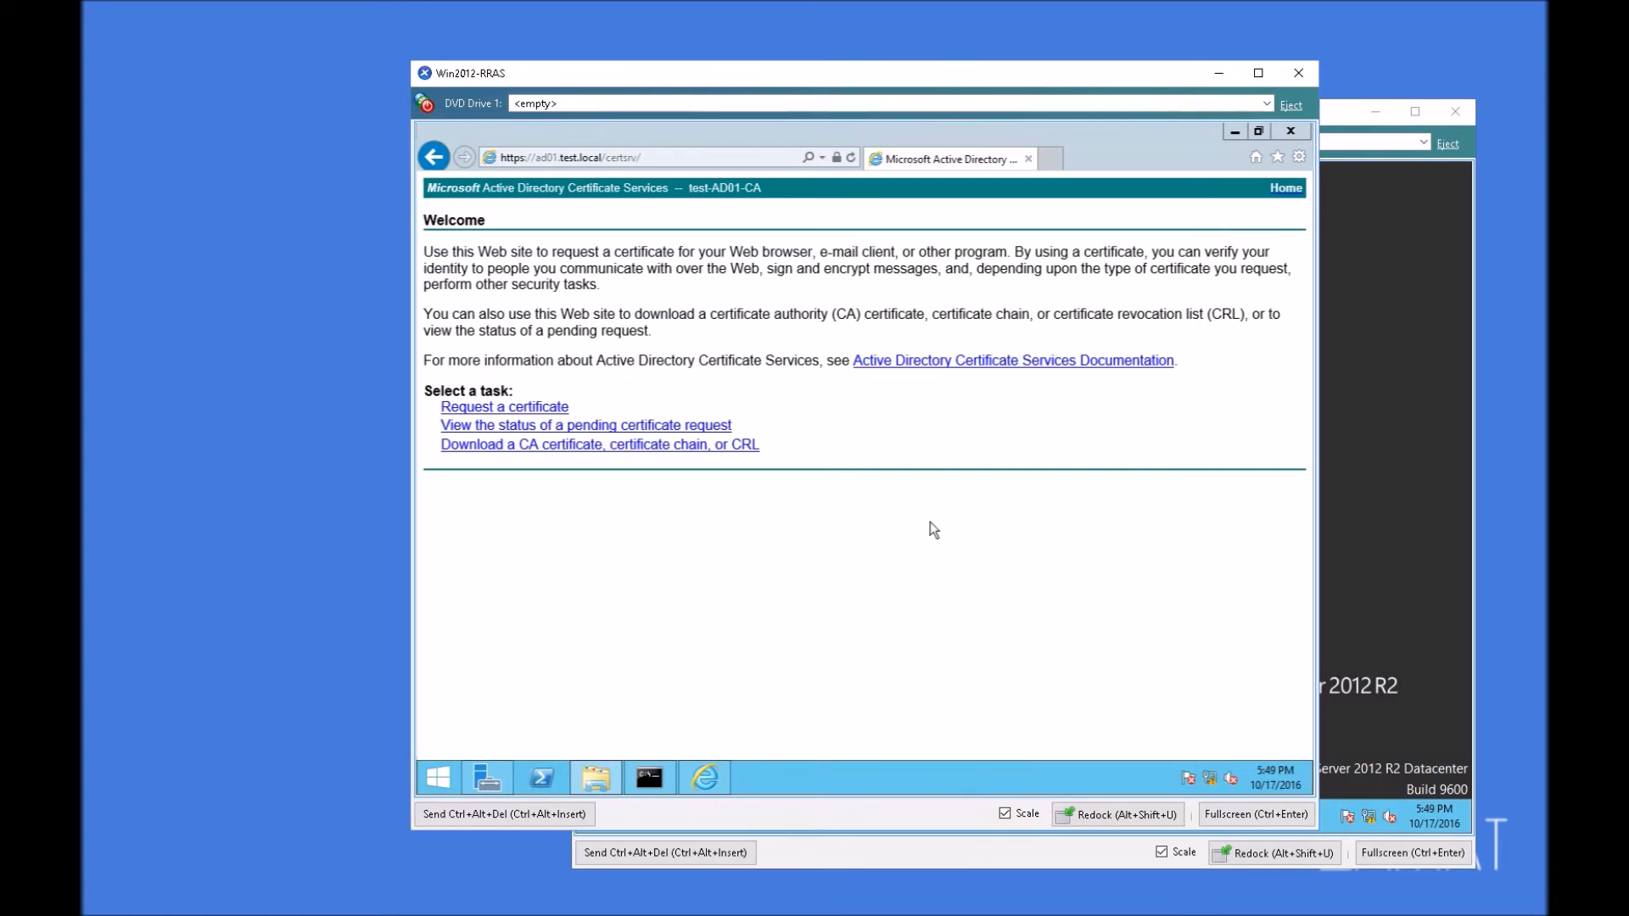
pyautogui.click(525, 157)
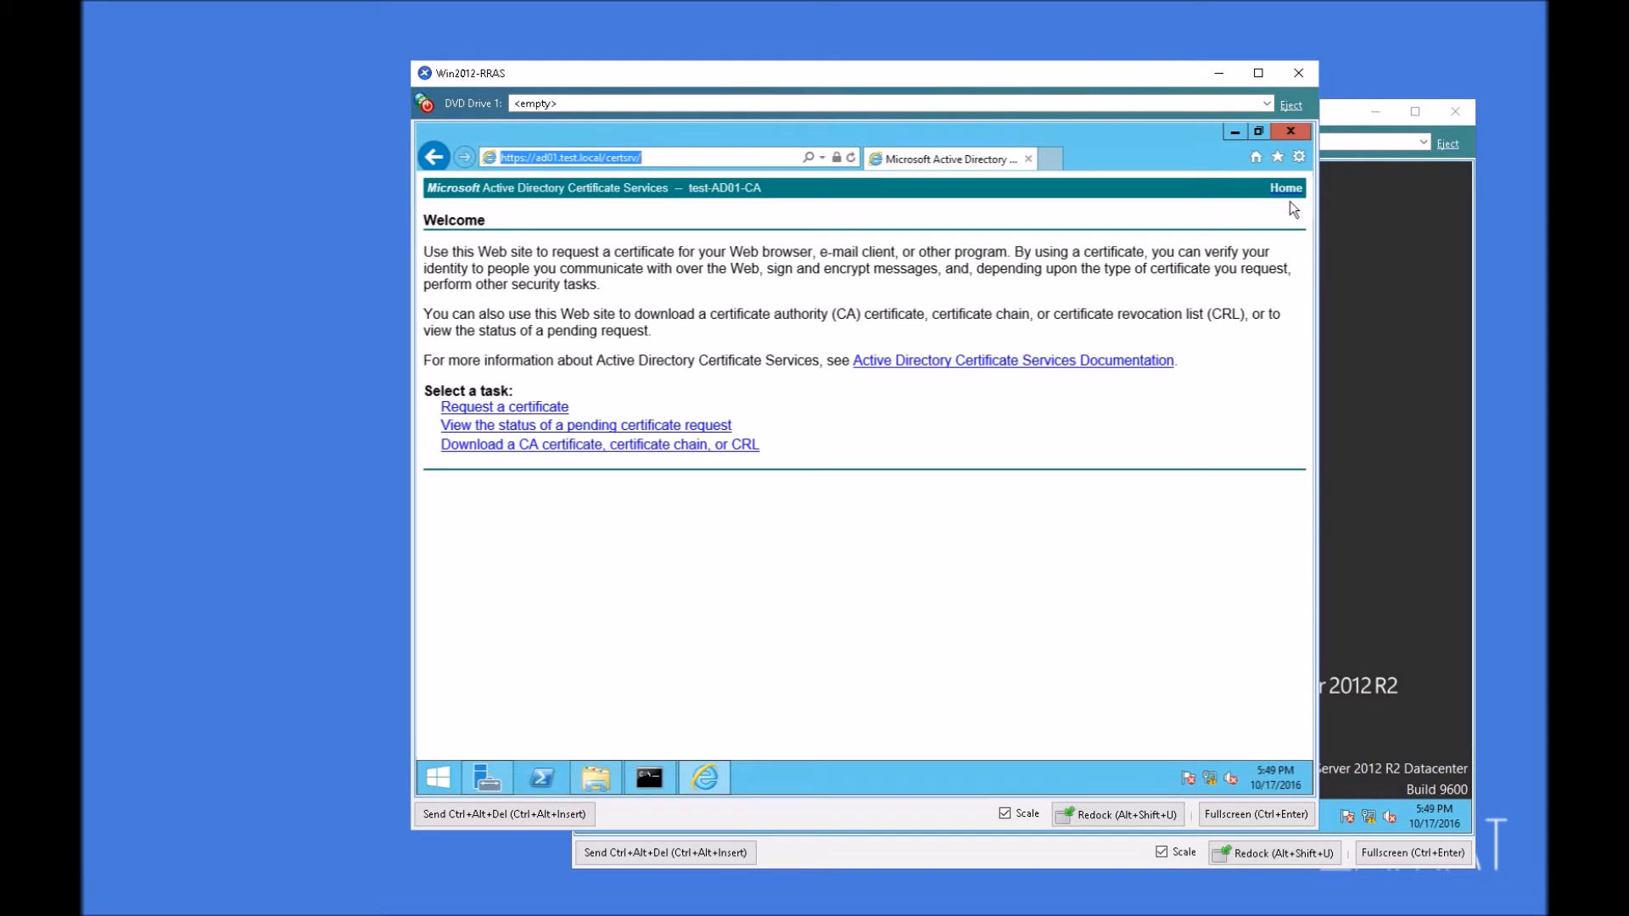
pyautogui.click(628, 603)
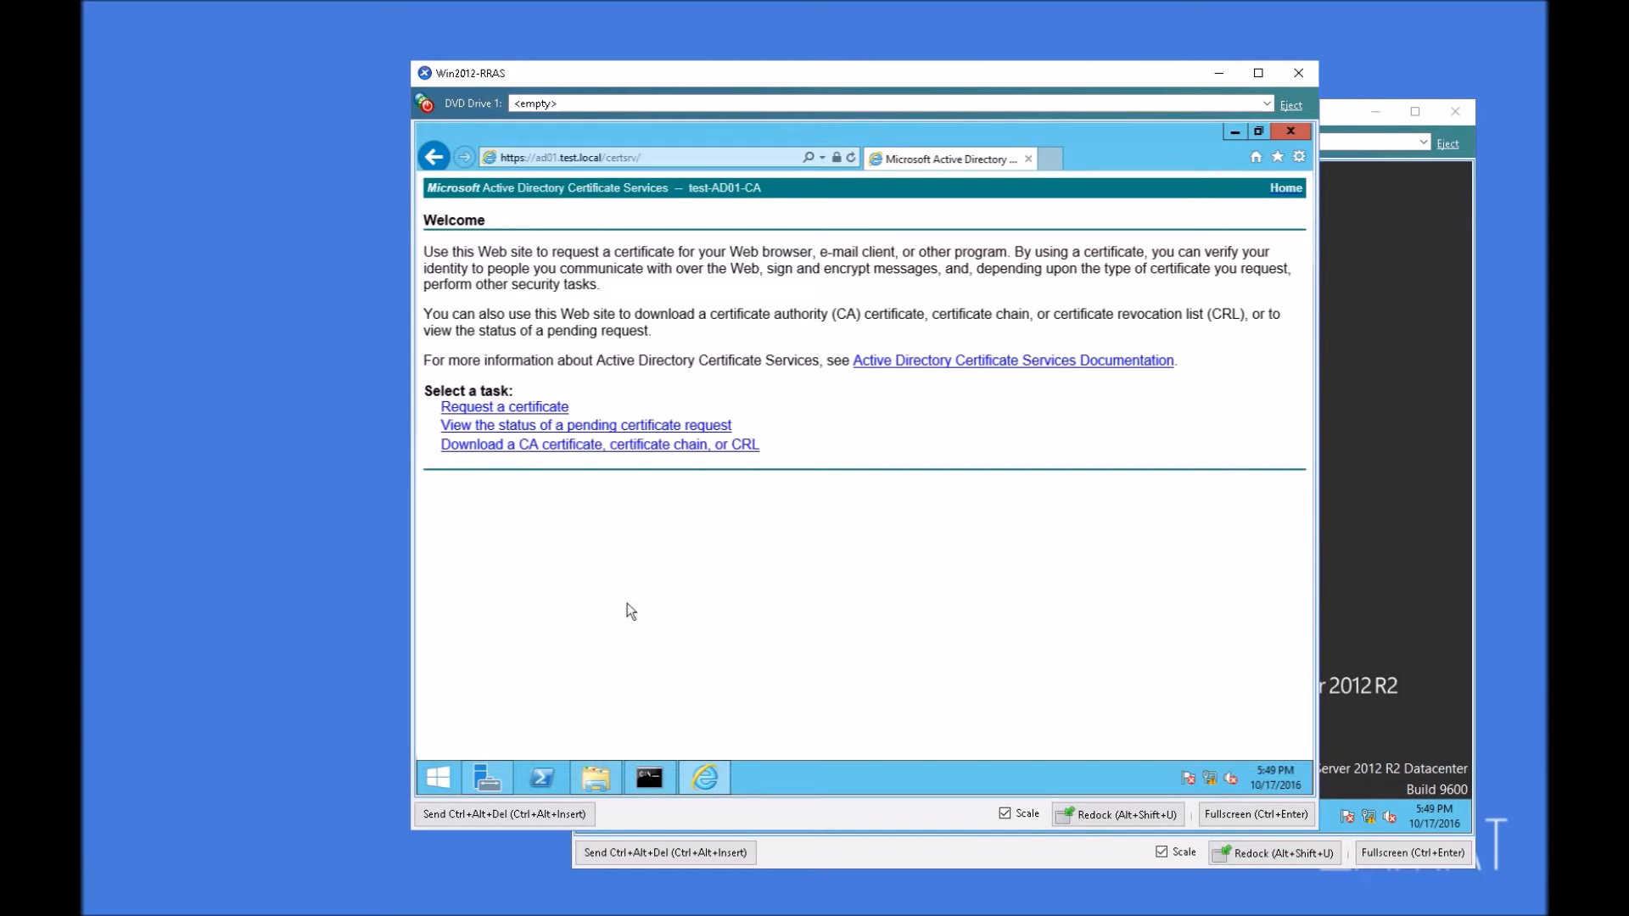
# Step: Start an advanced certificate request to this CA, allow the digital certificate operation, and list the available certificate templates
pyautogui.click(543, 411)
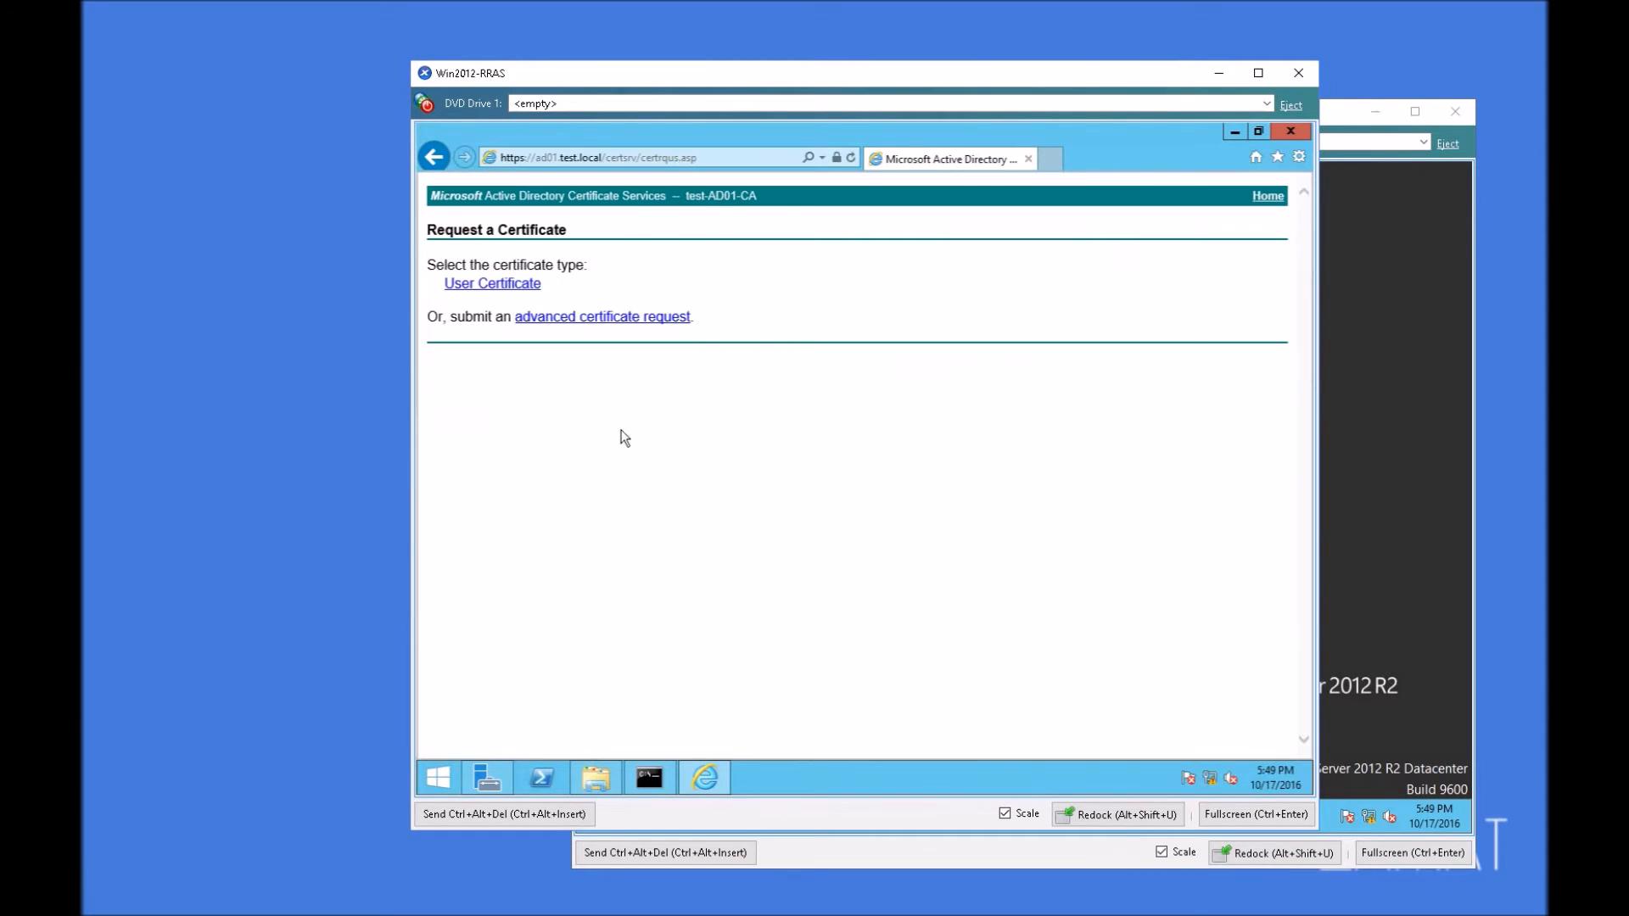
pyautogui.click(585, 317)
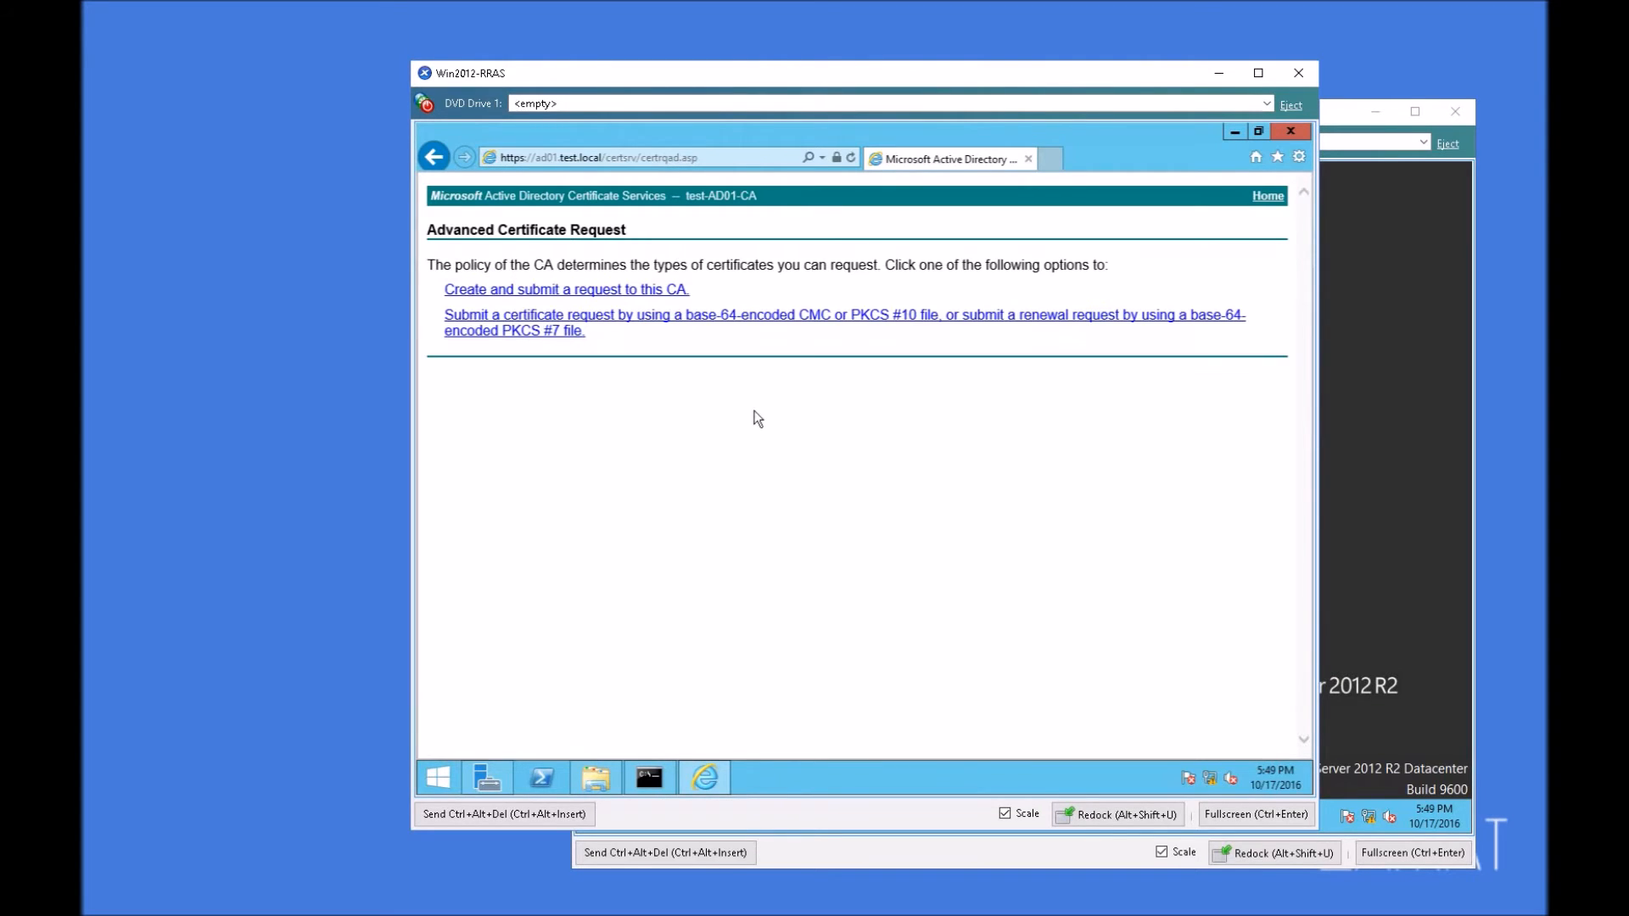
pyautogui.click(527, 290)
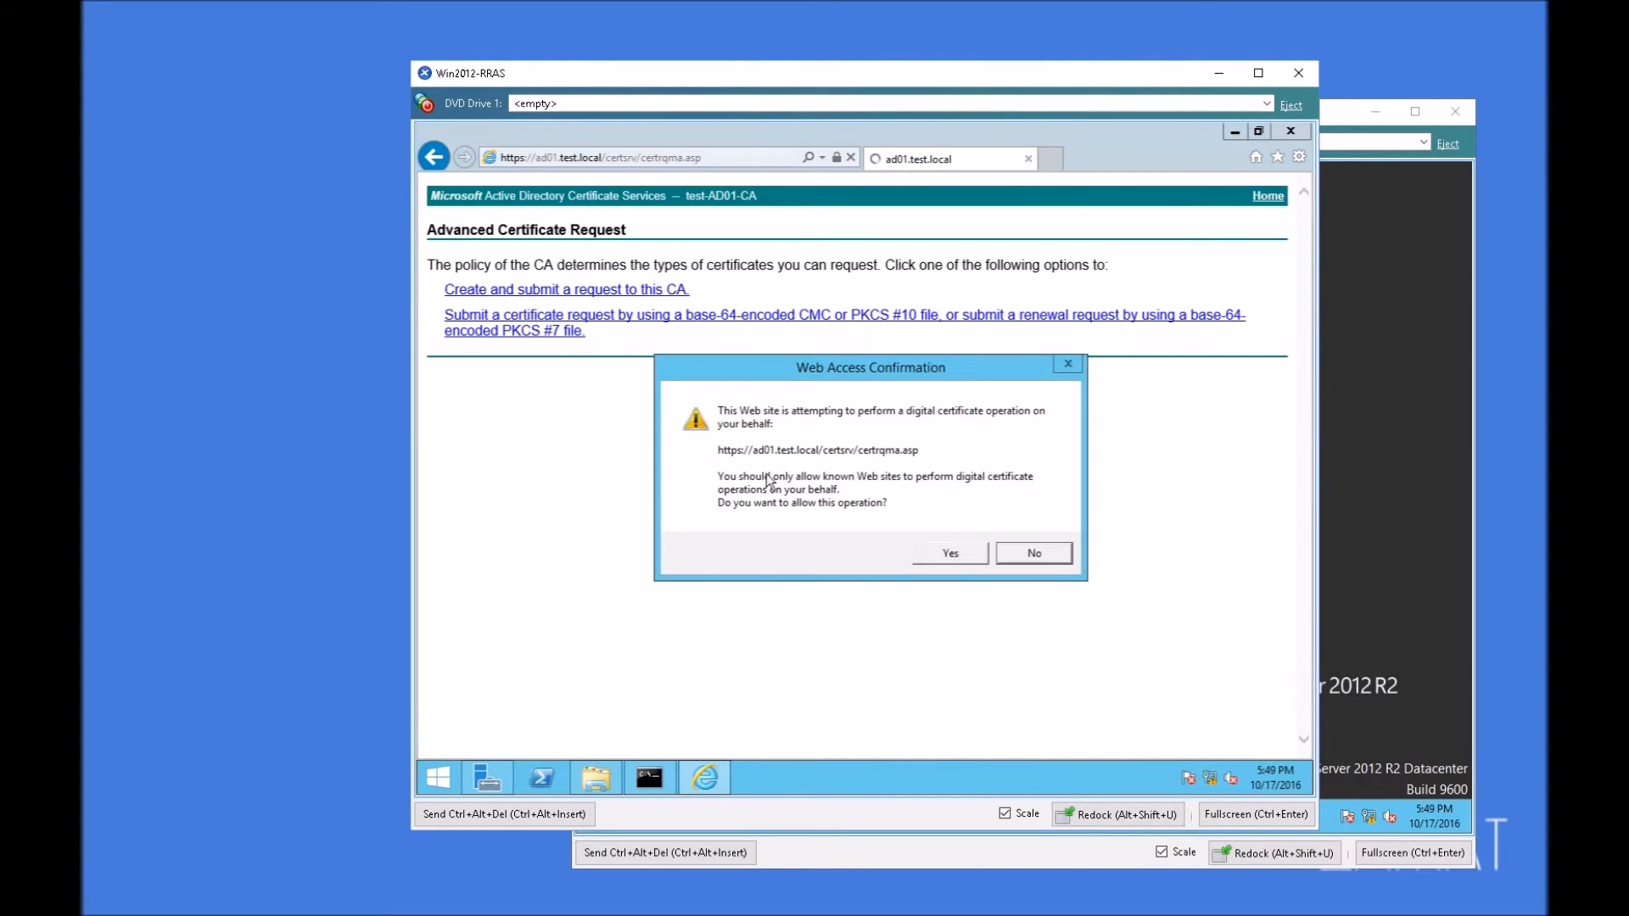
pyautogui.click(940, 558)
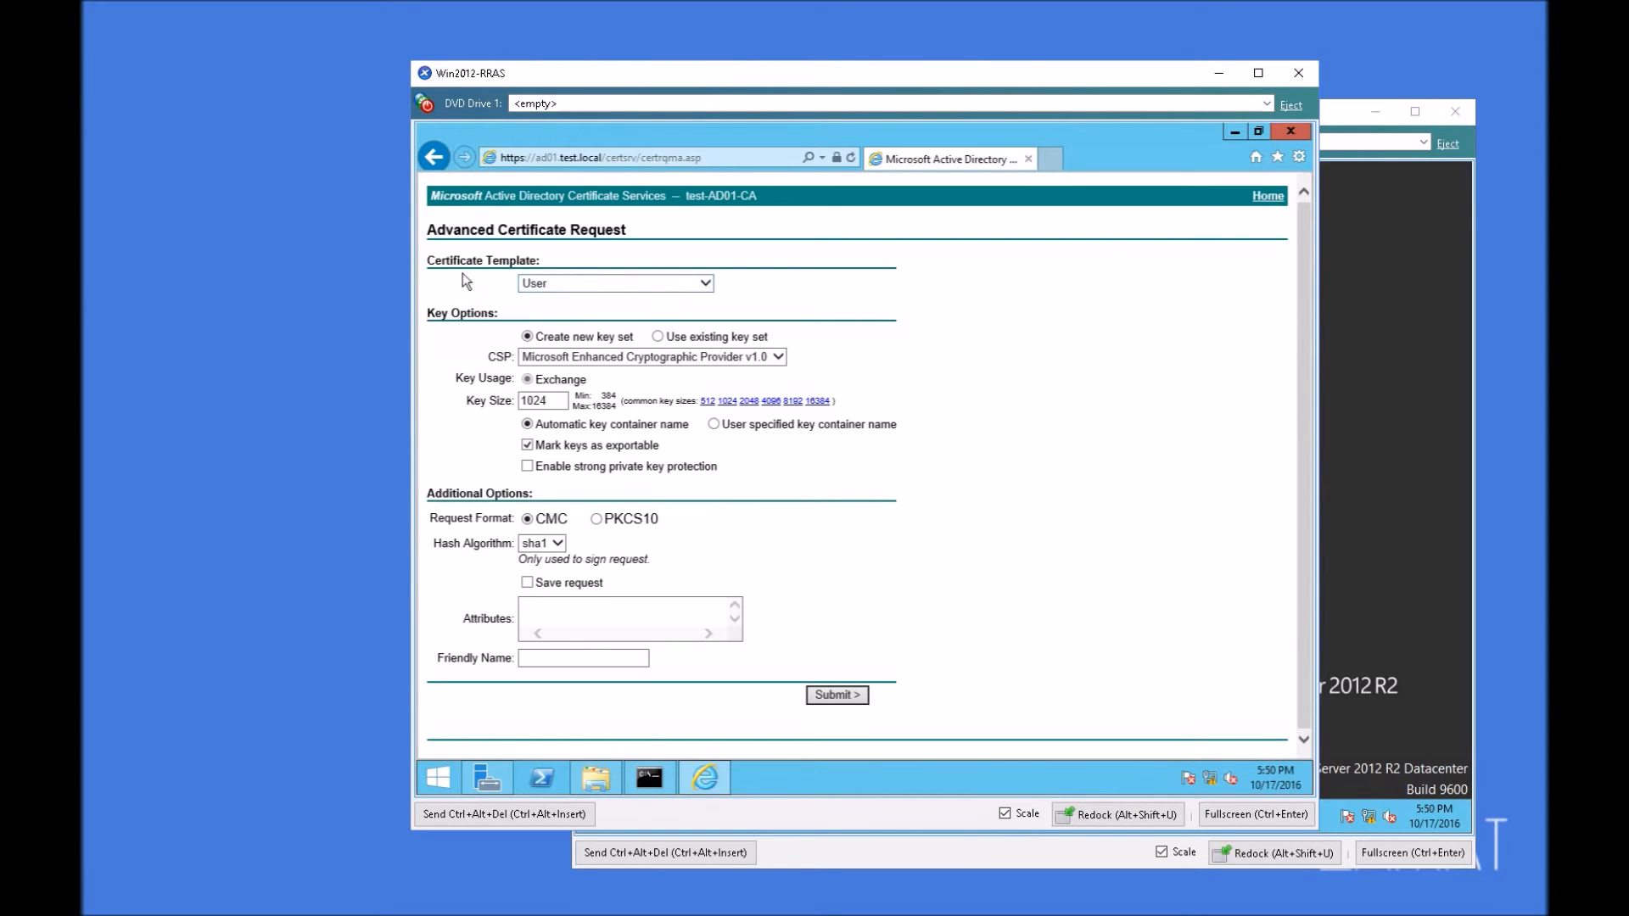
pyautogui.click(712, 282)
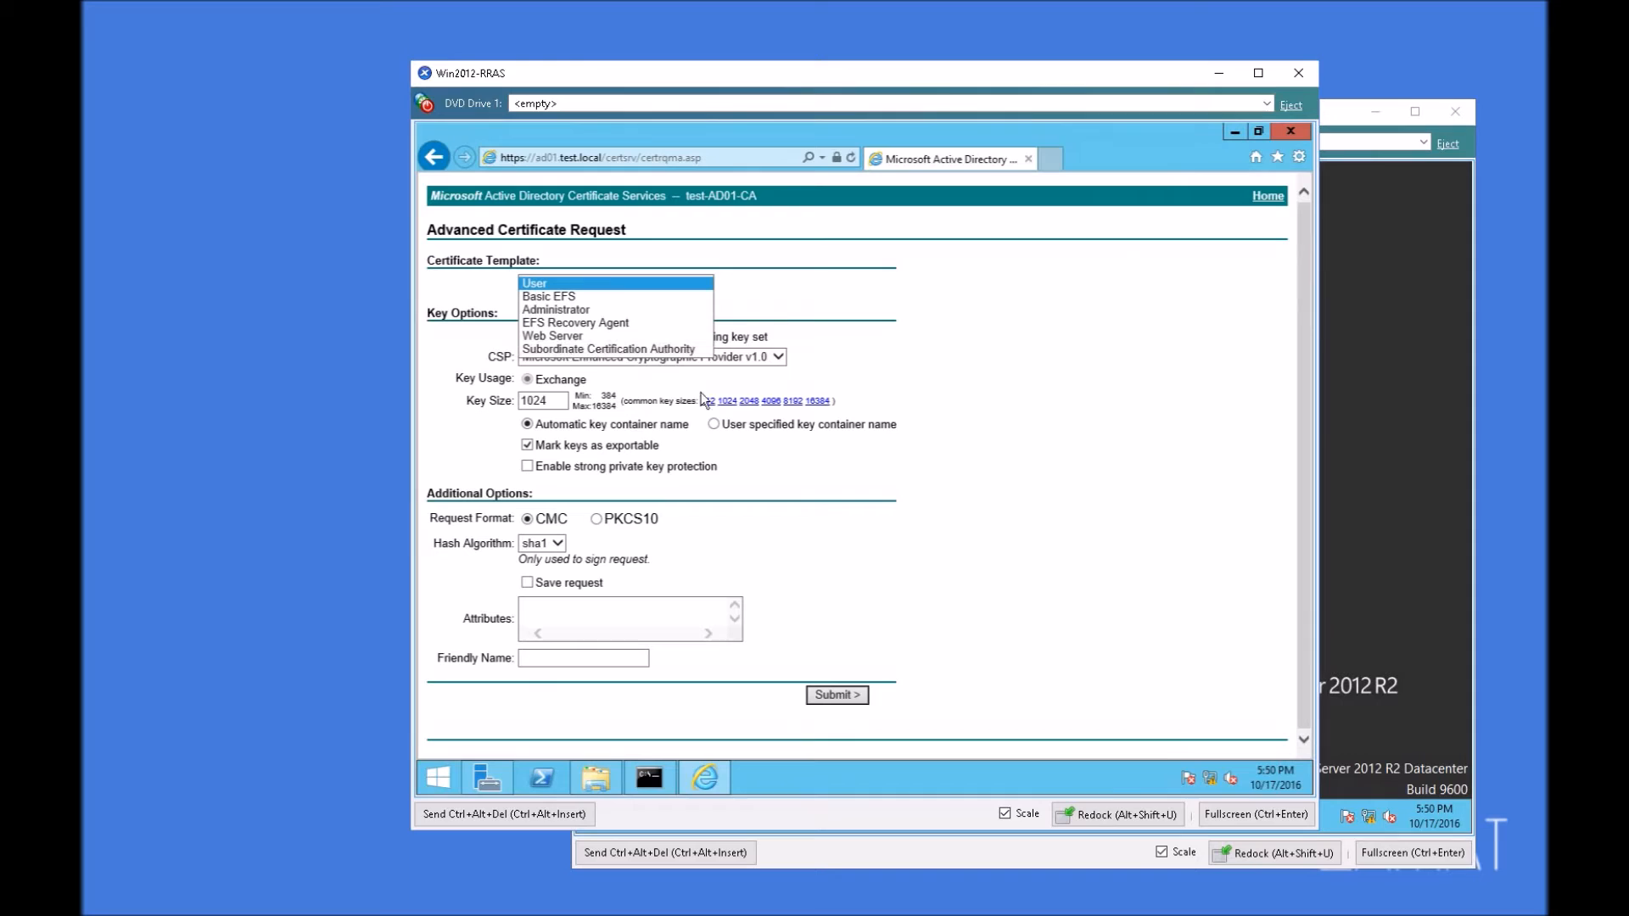
# Step: On the Win2012-AD server, open Certification Authority, show the Certificate Templates of test-AD01-CA, and open the console for managing them
pyautogui.click(1402, 260)
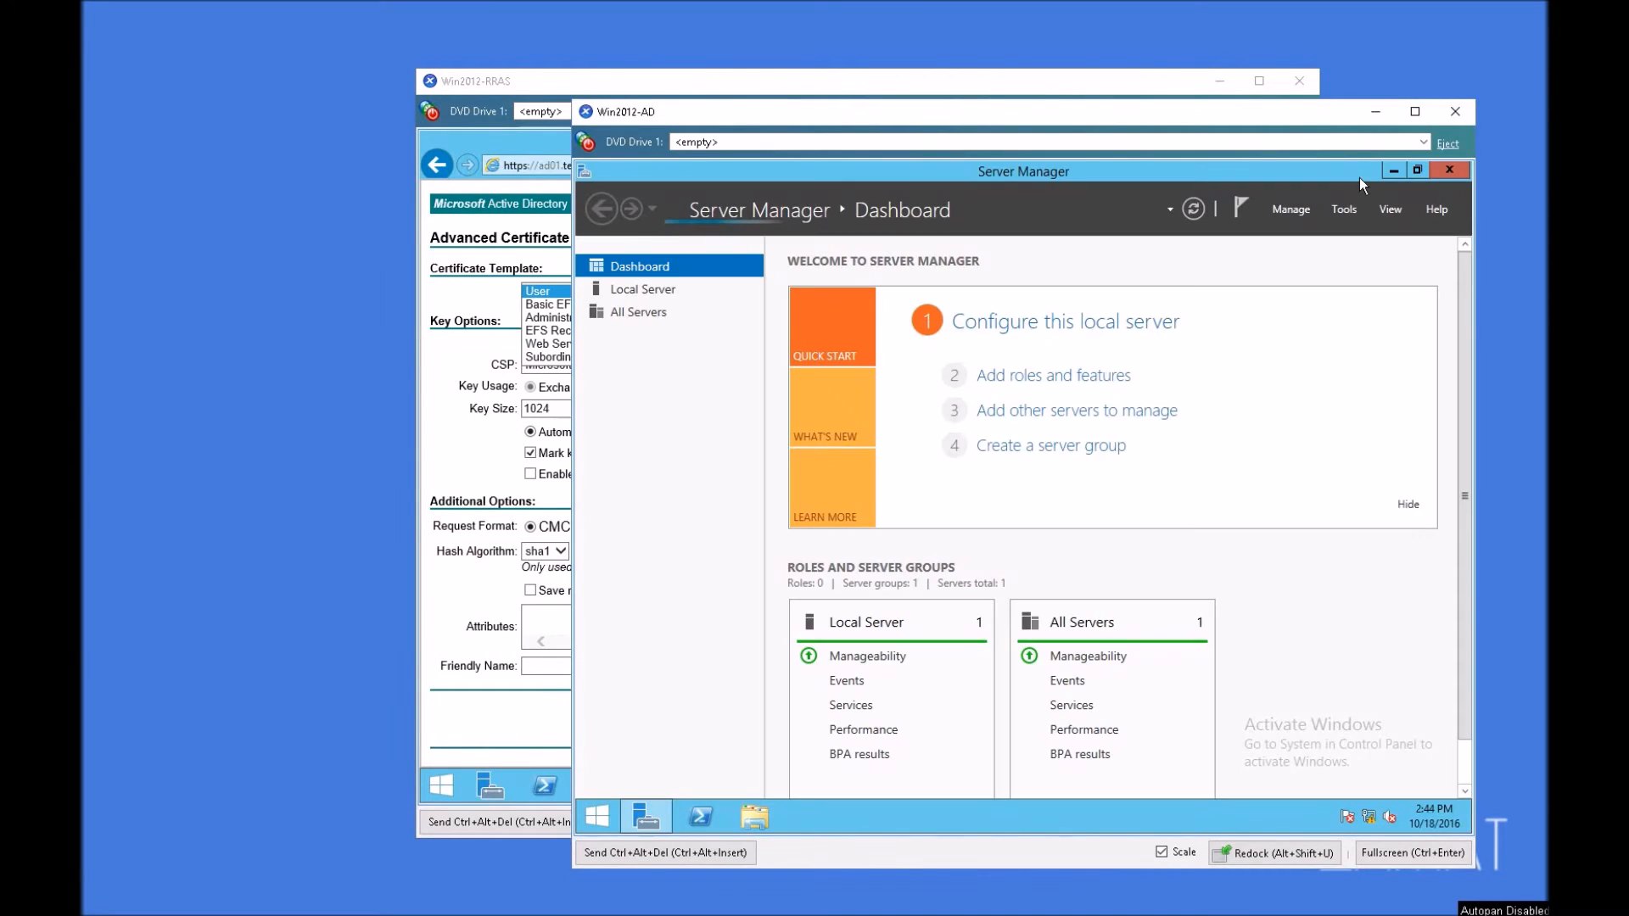
pyautogui.click(1343, 209)
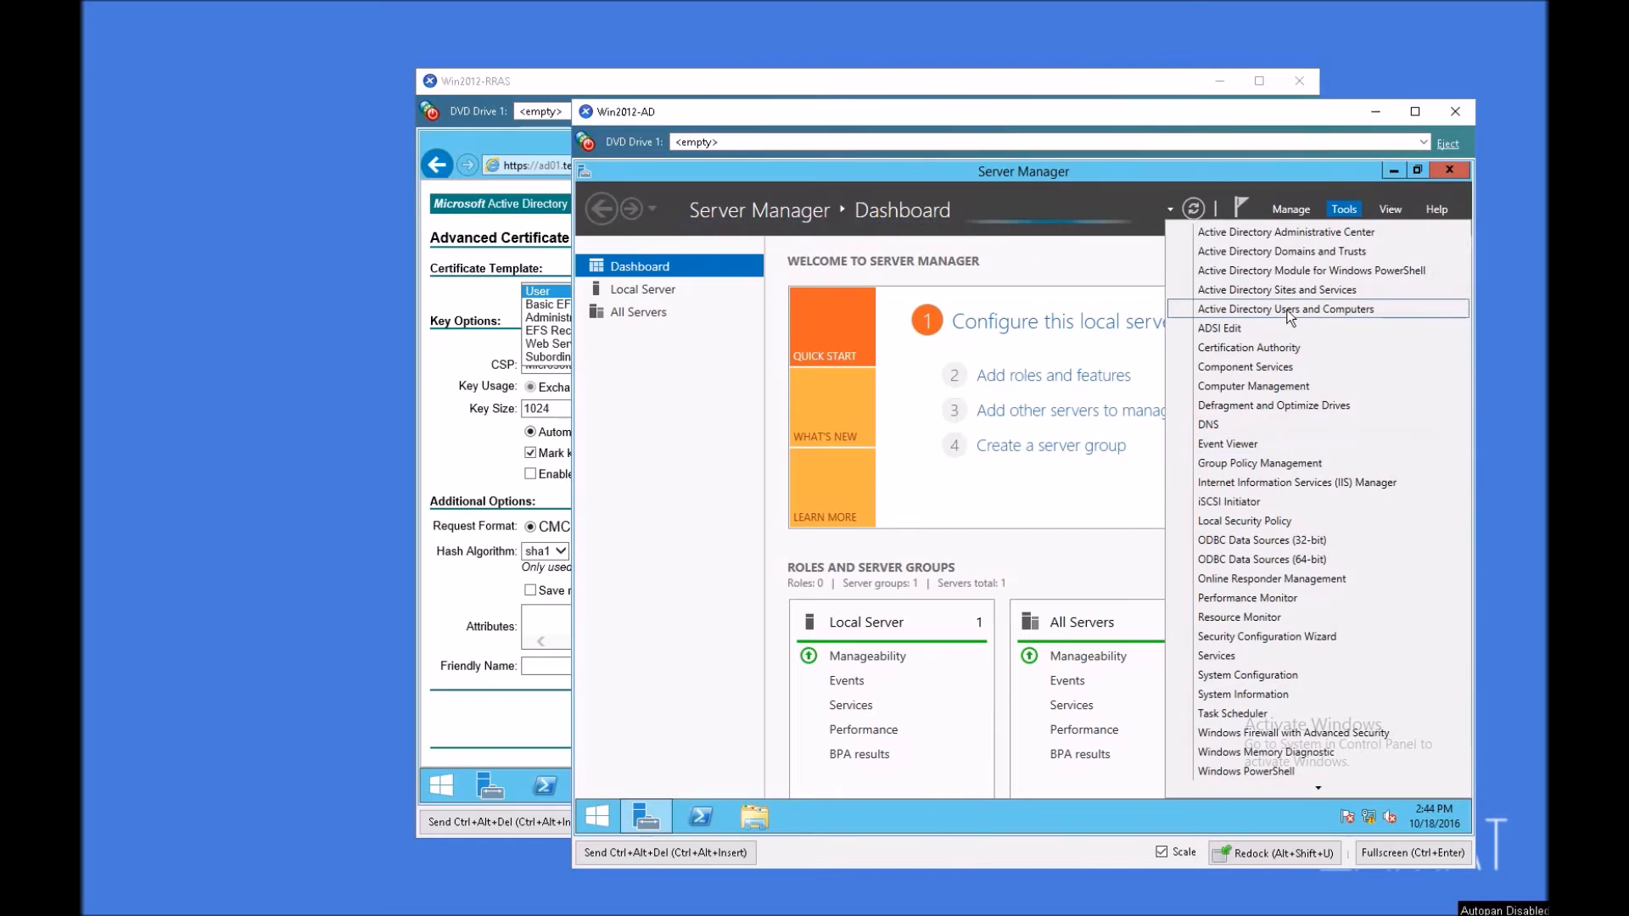
pyautogui.click(1290, 347)
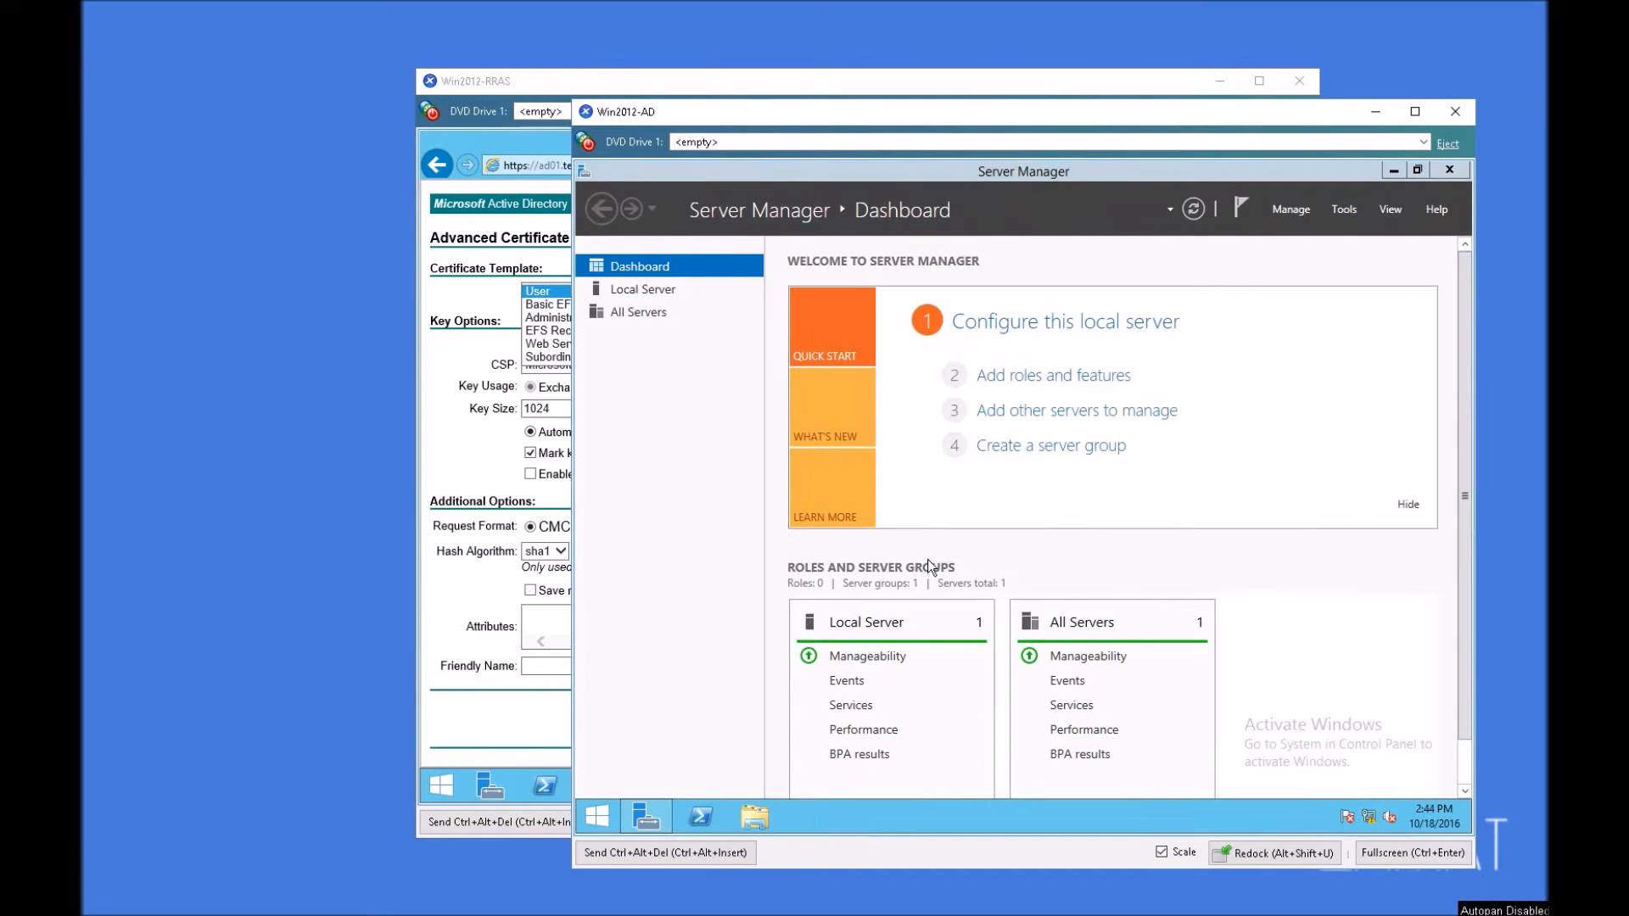
pyautogui.doubleClick(798, 434)
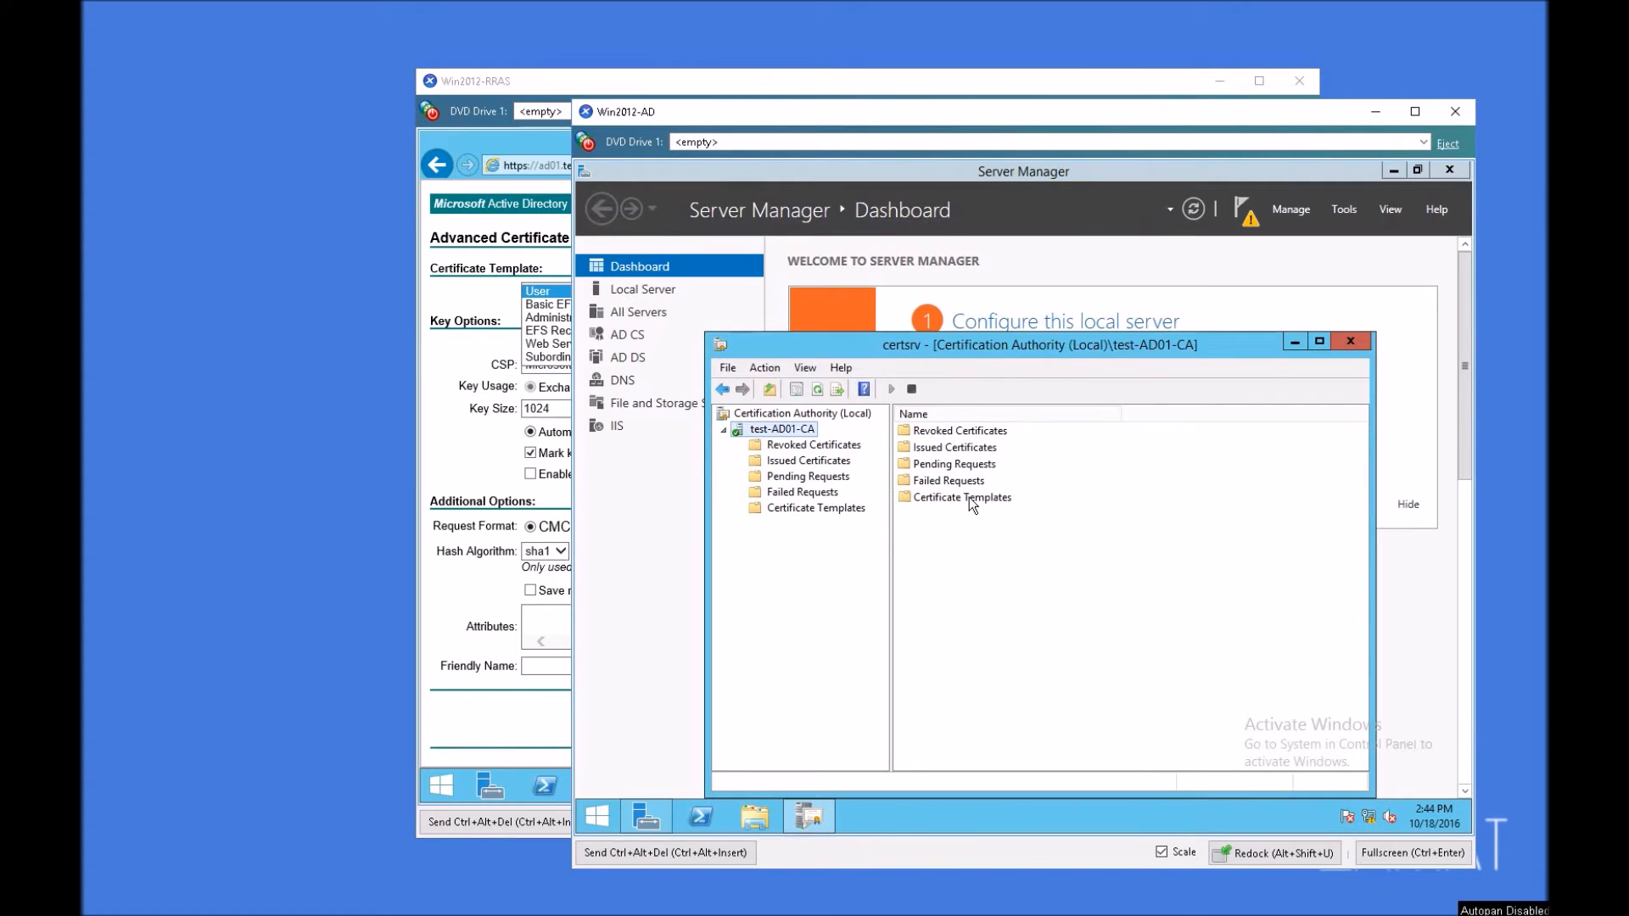
pyautogui.click(813, 509)
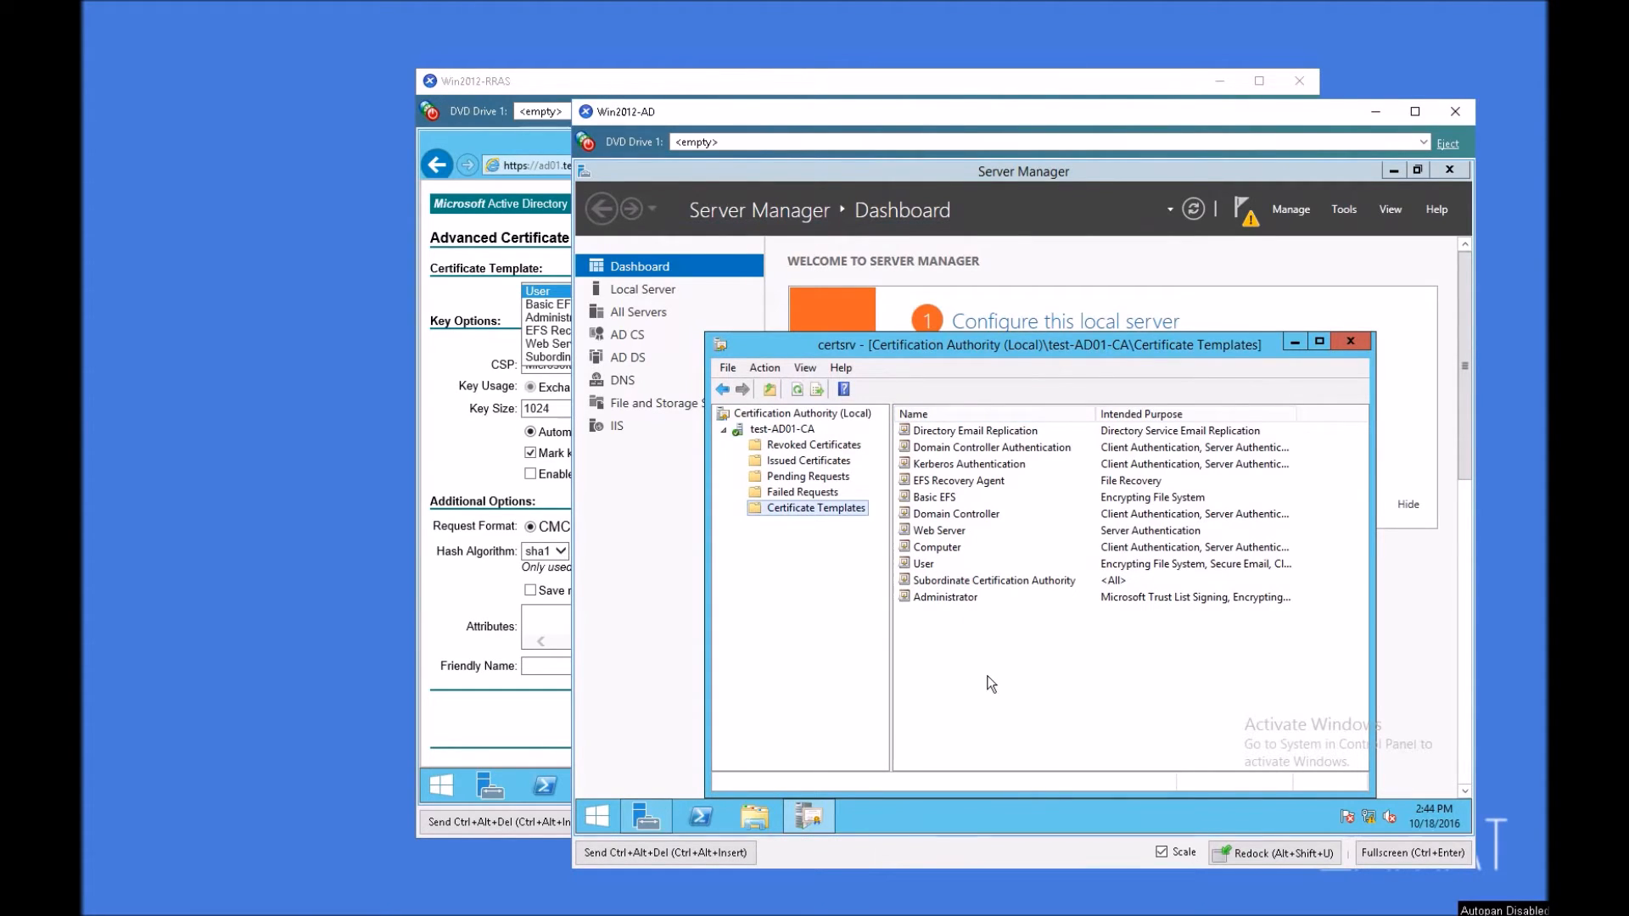
pyautogui.rightClick(816, 512)
pyautogui.click(893, 523)
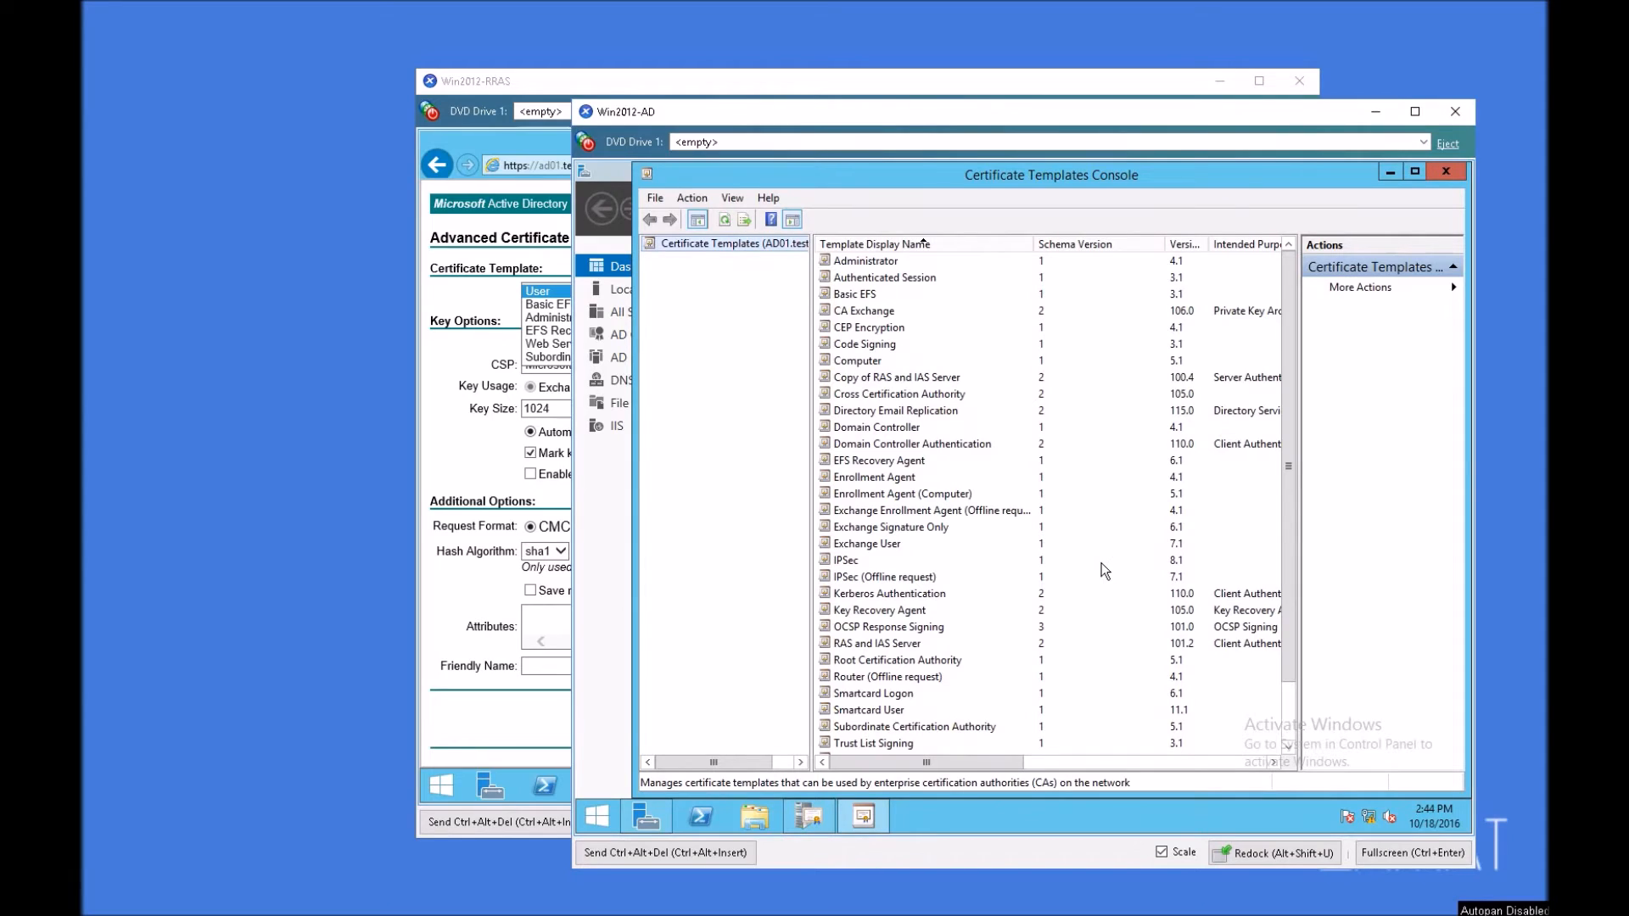
# Step: Open the RAS and IAS Server template's properties and examine the security permissions of the RAS and IAS Servers group
pyautogui.moveTo(1291, 302); pyautogui.dragTo(1283, 471)
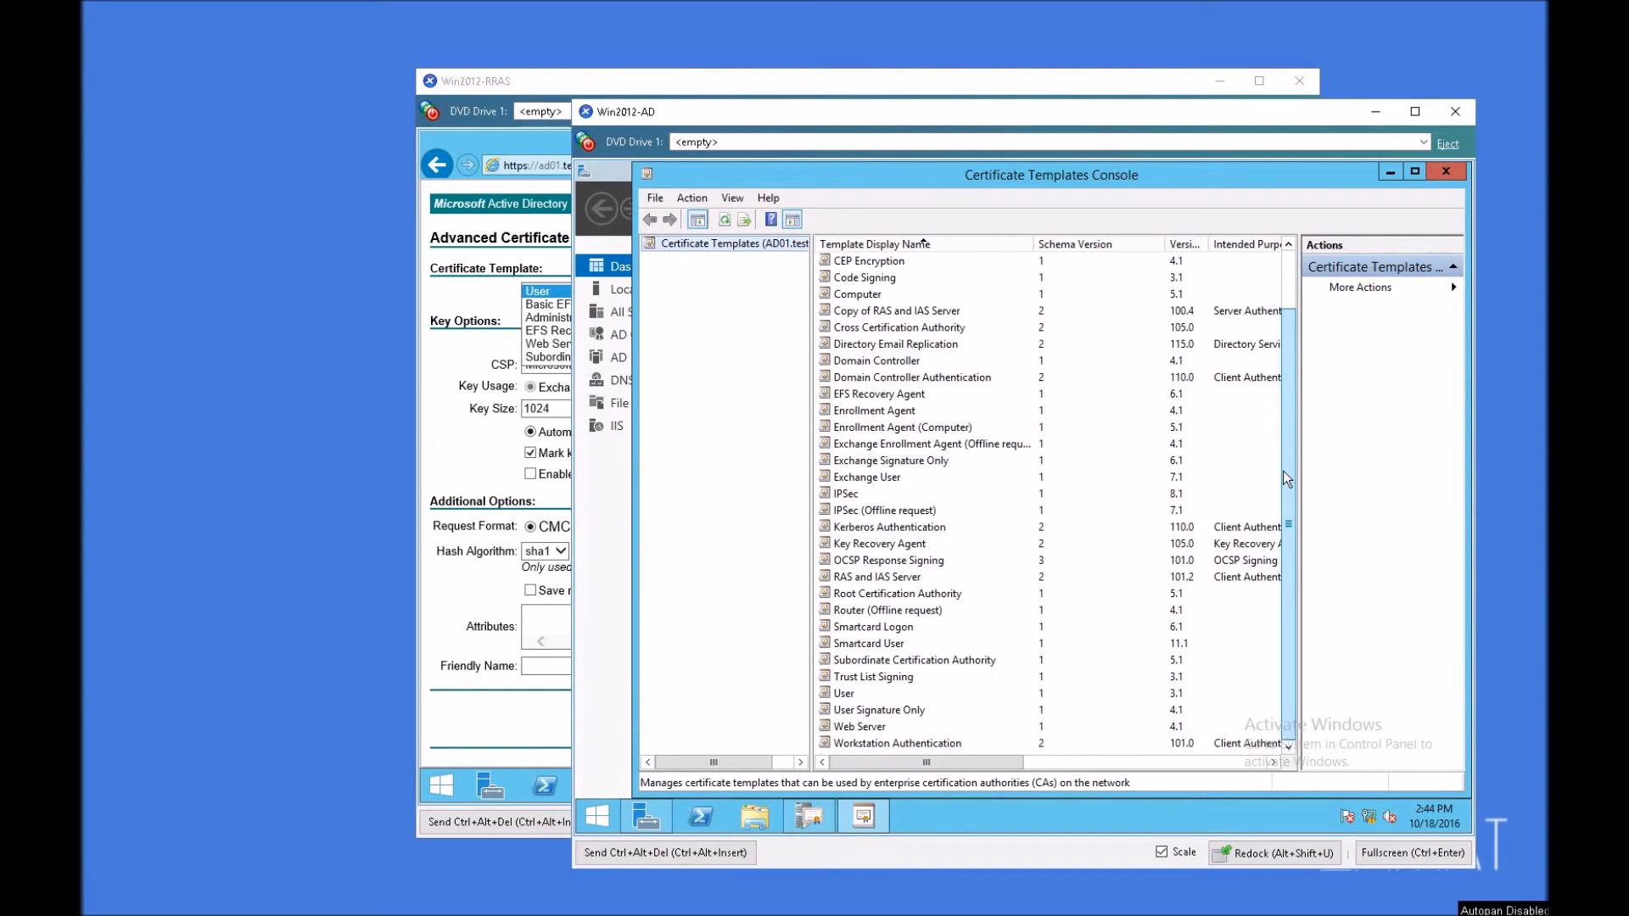
pyautogui.click(883, 581)
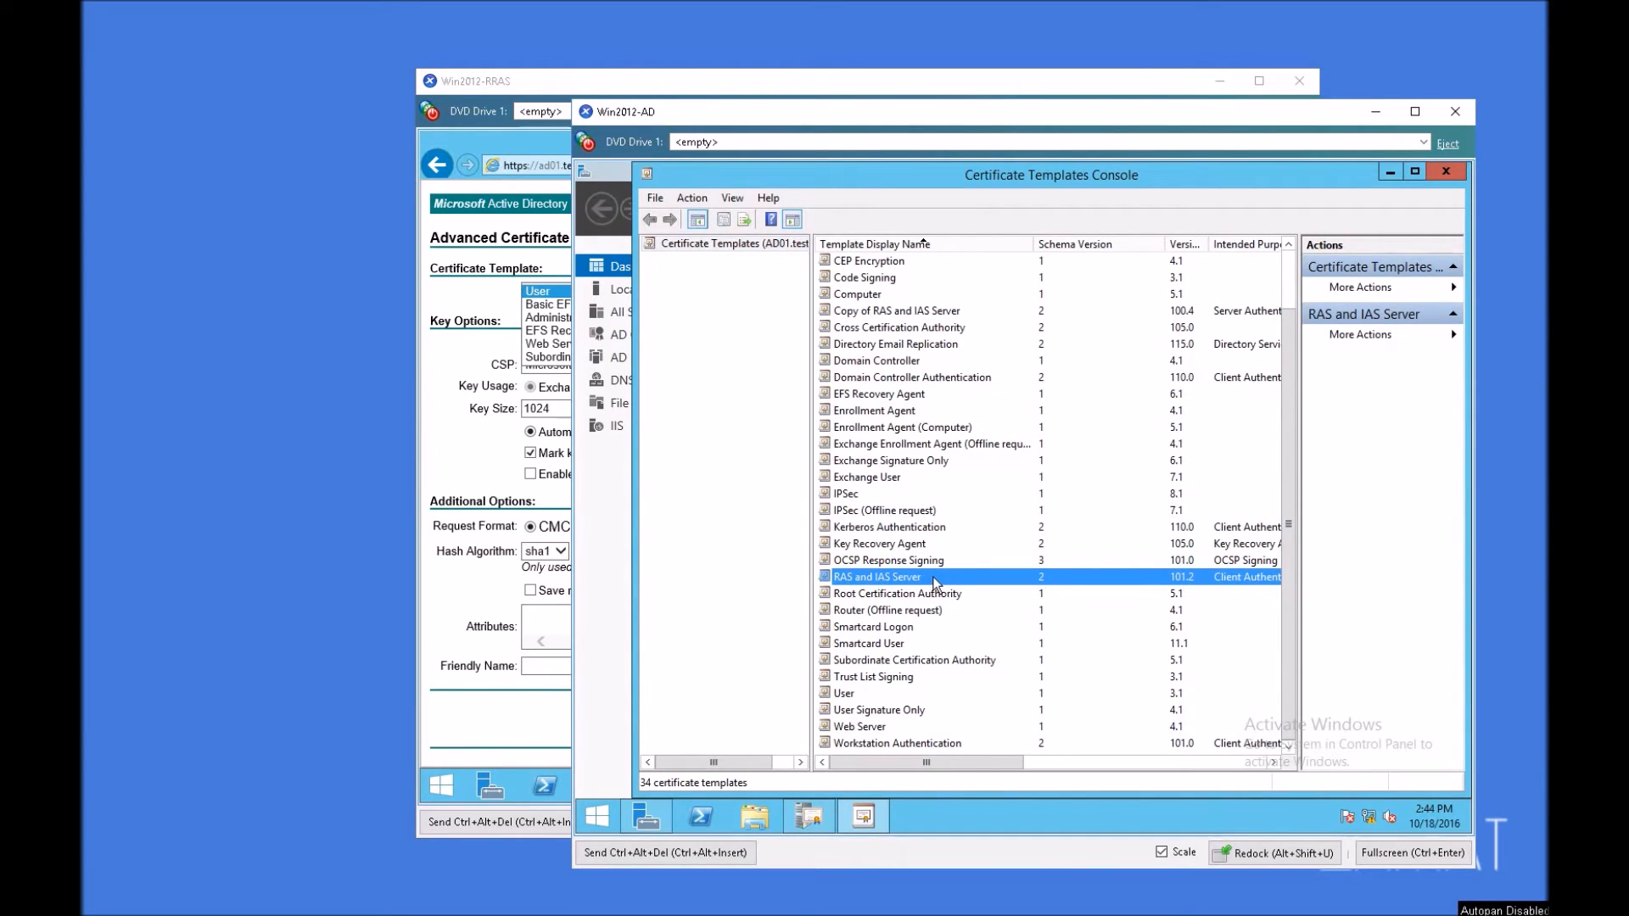
pyautogui.rightClick(936, 583)
pyautogui.click(991, 652)
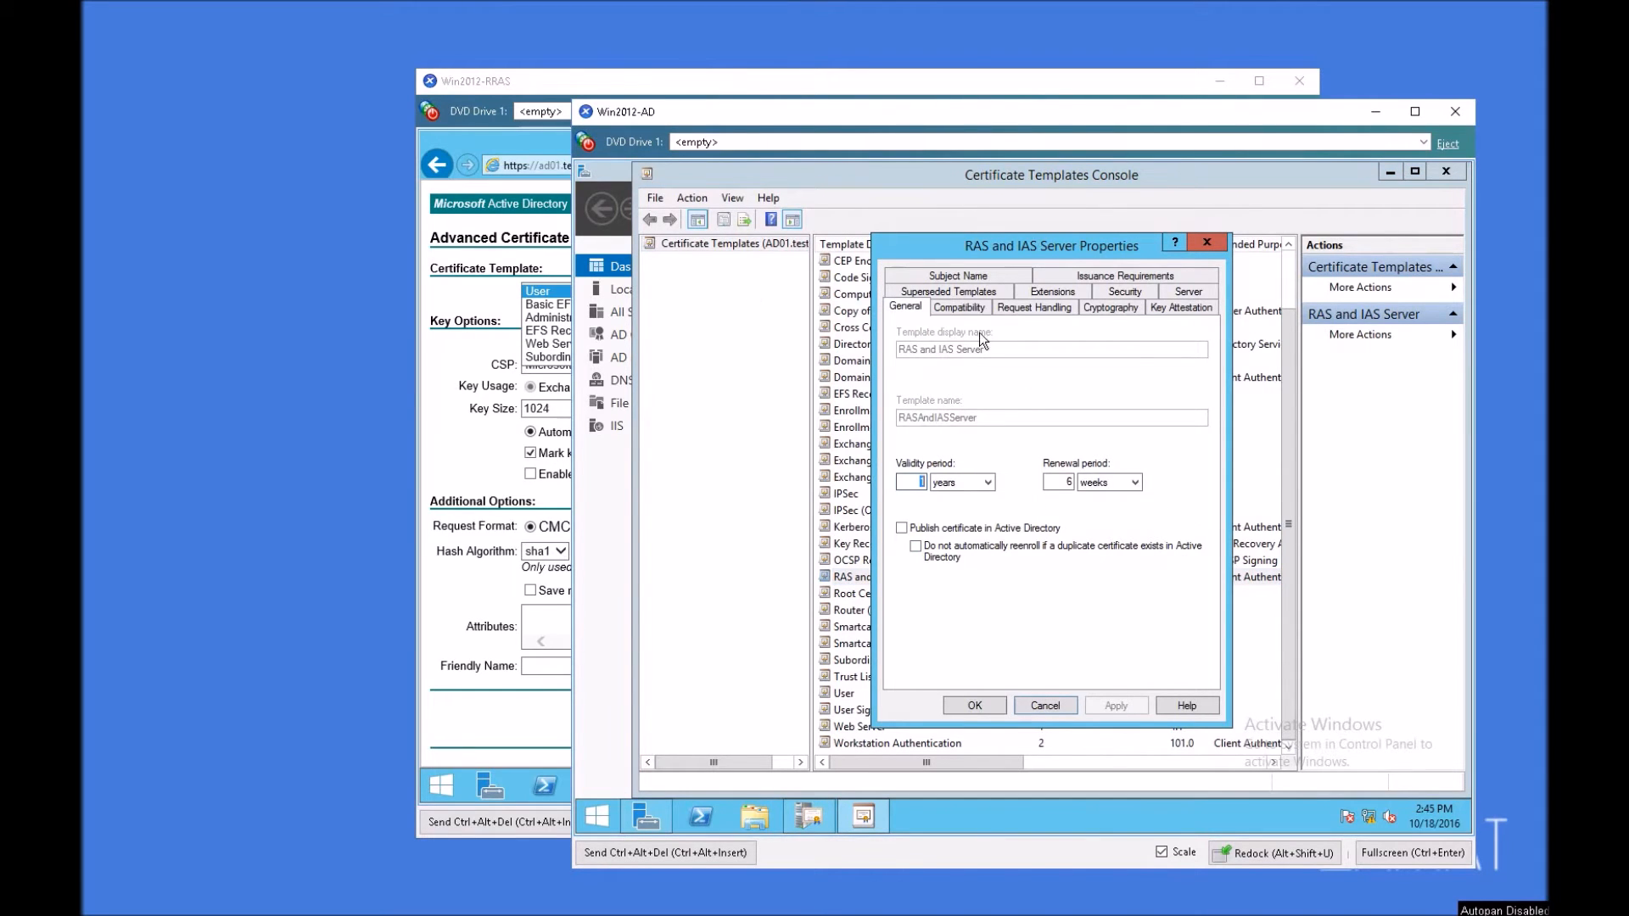
pyautogui.click(1124, 291)
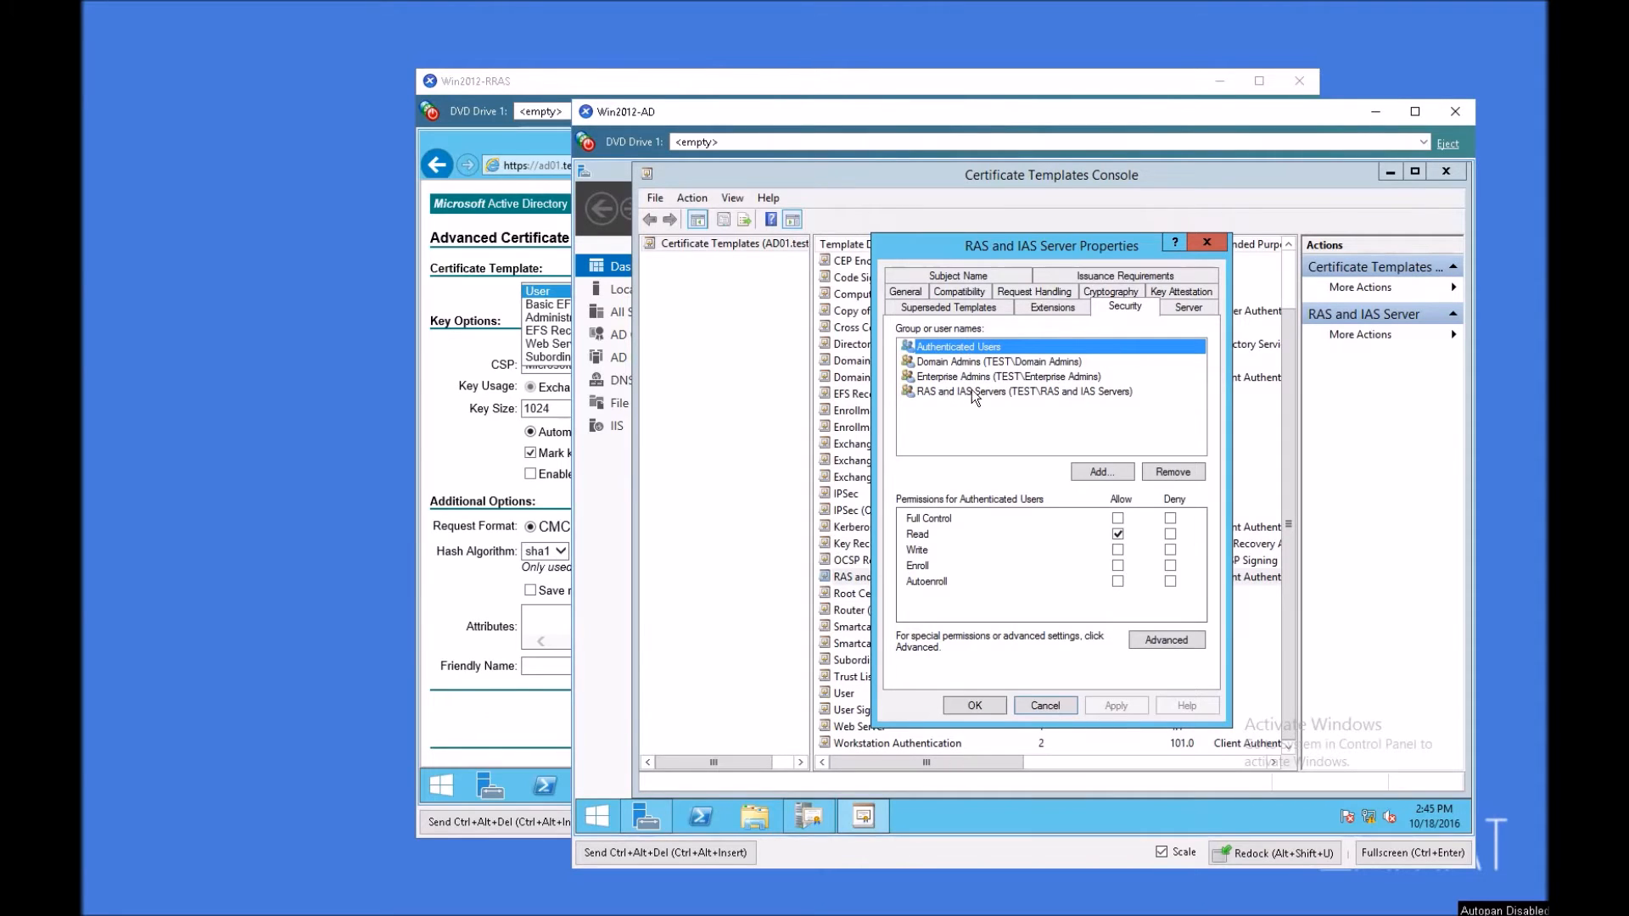
pyautogui.click(1052, 393)
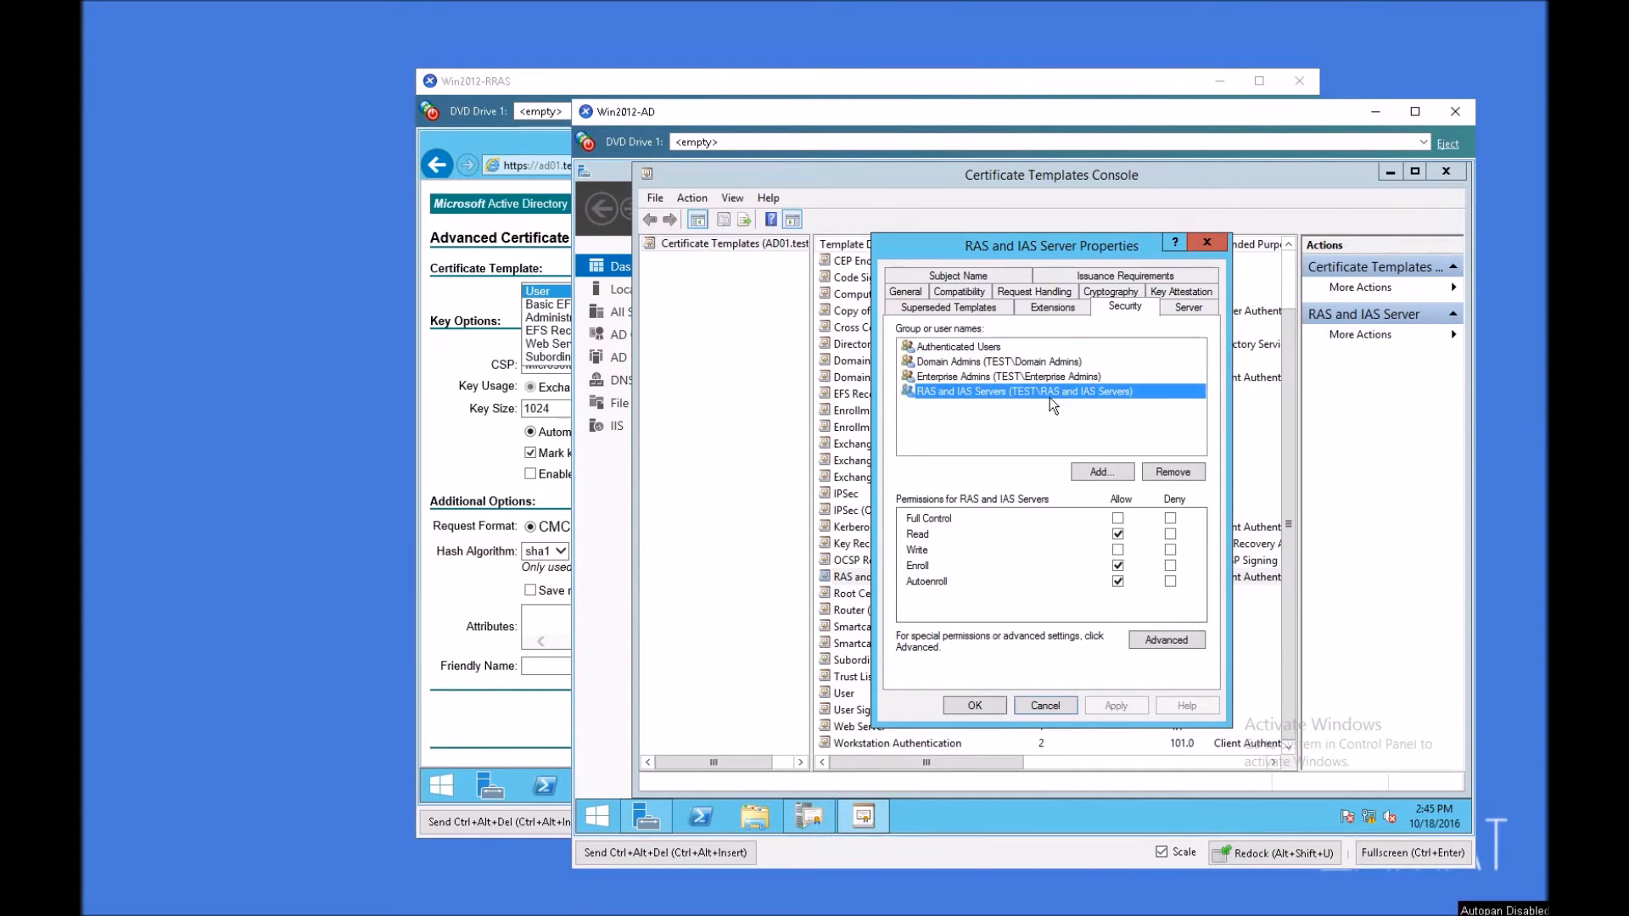
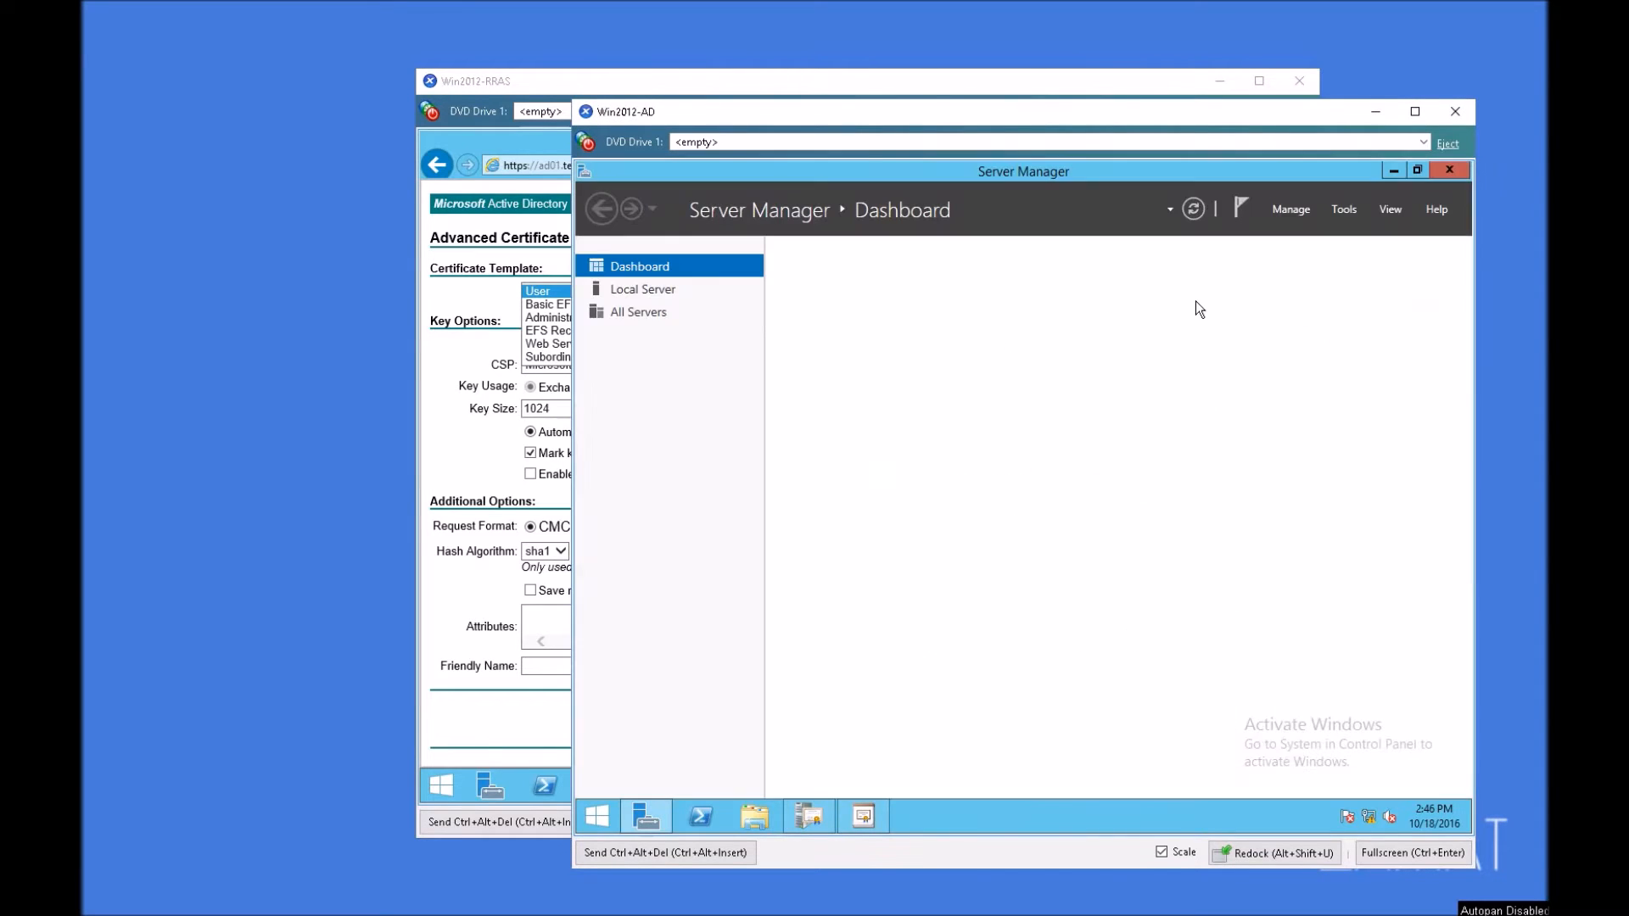
# Step: Open Active Directory Users and Computers and show the members of the RAS and IAS Servers group
pyautogui.click(1343, 209)
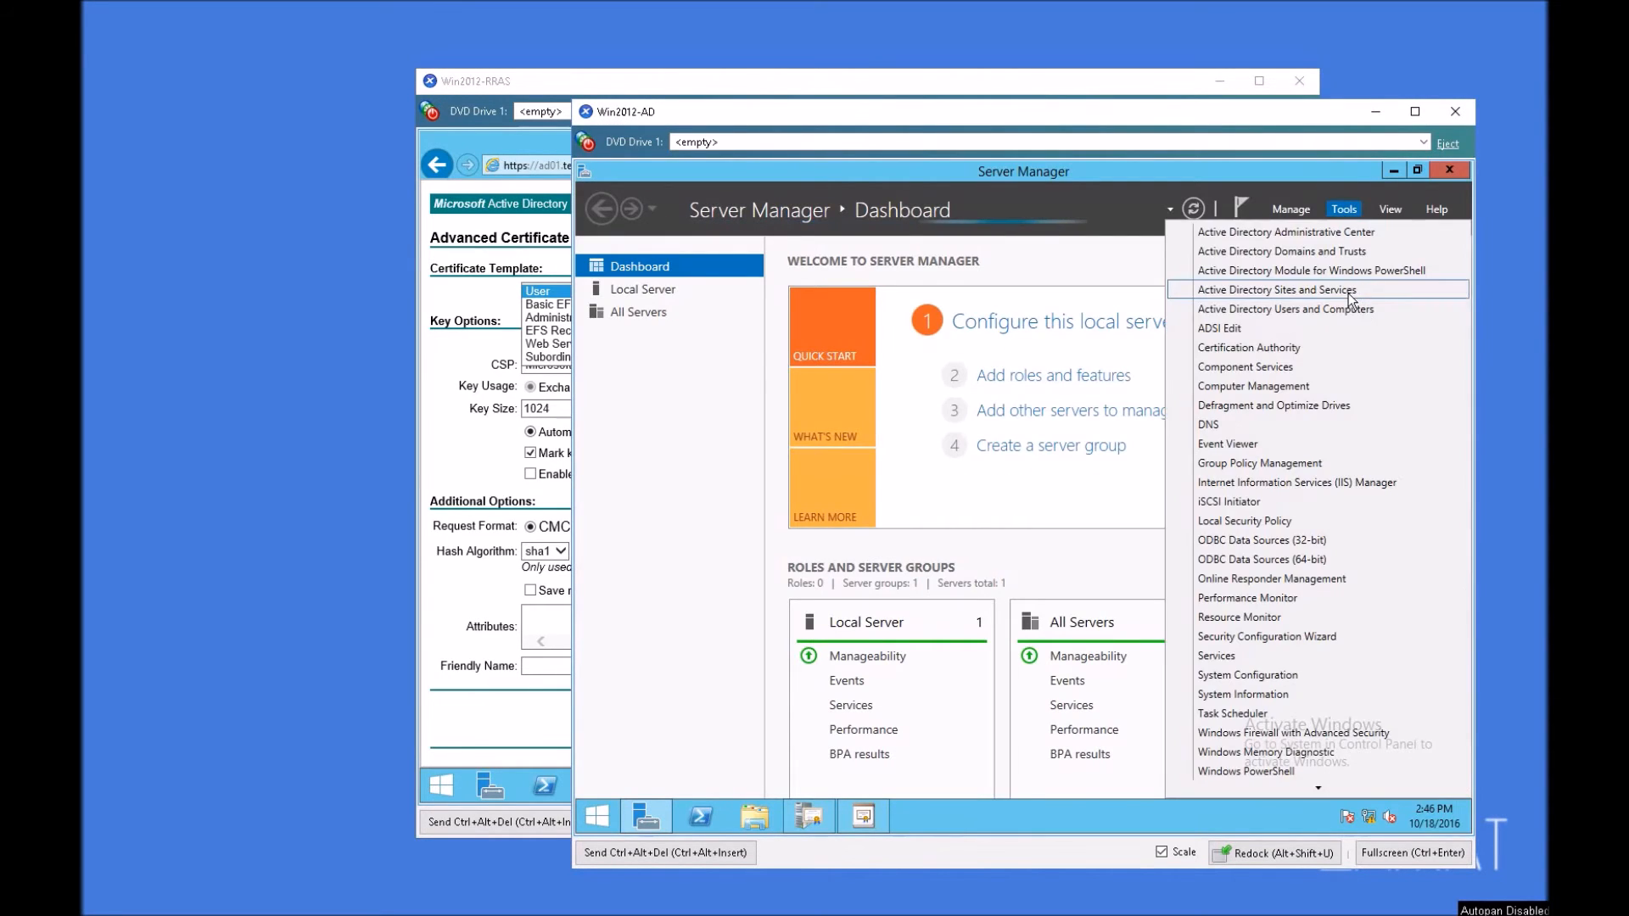
pyautogui.click(1365, 298)
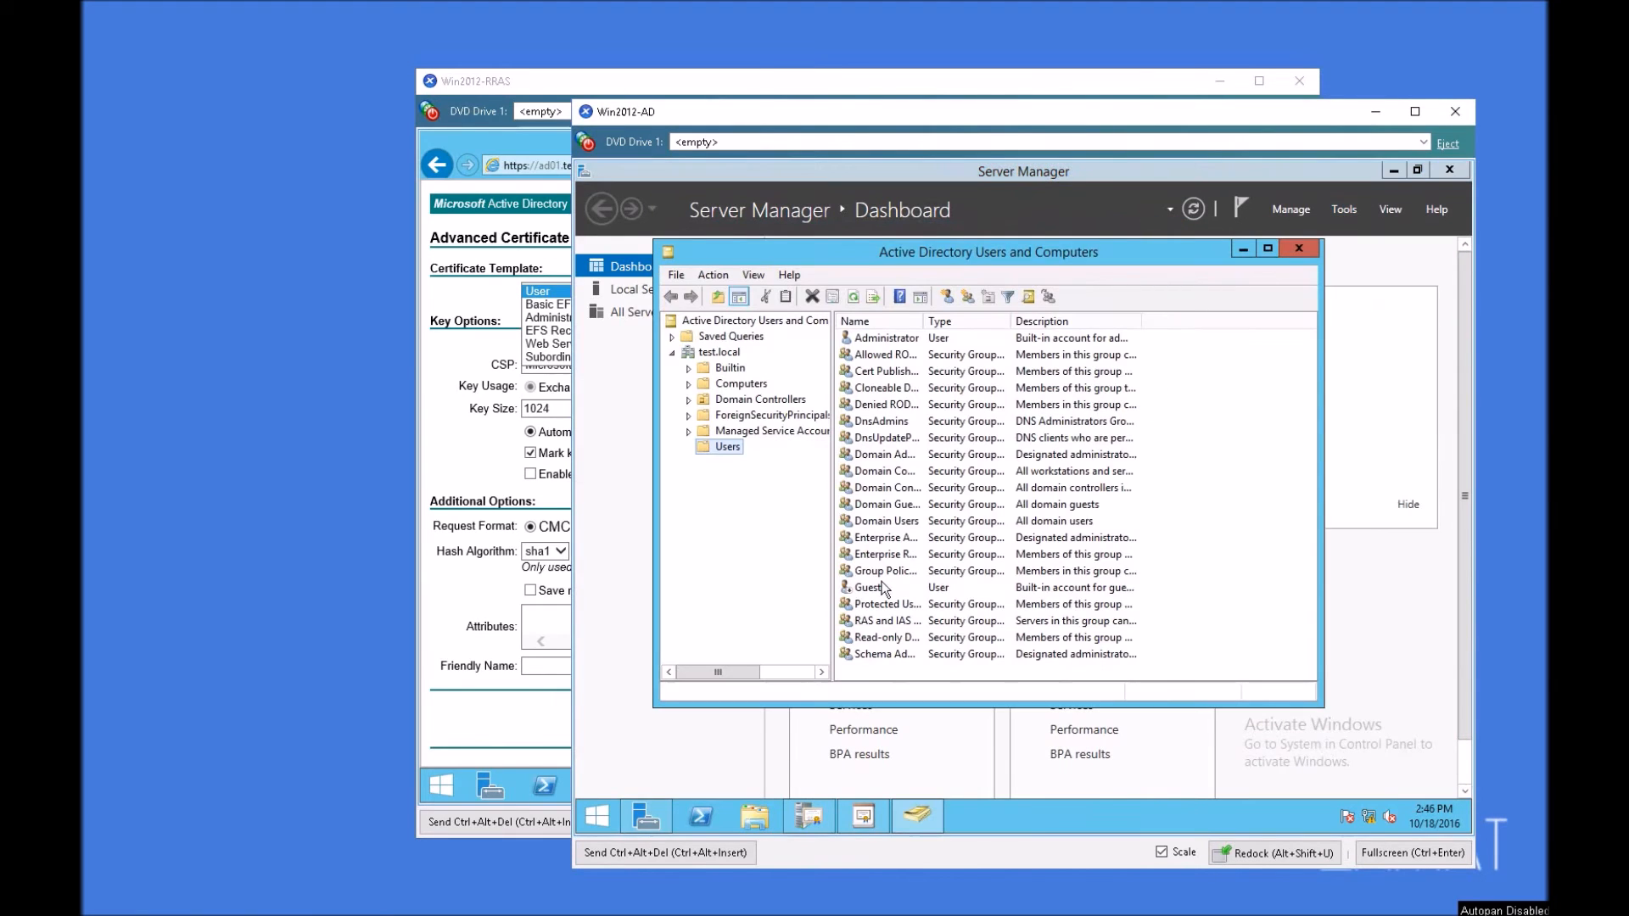
pyautogui.click(892, 623)
pyautogui.doubleClick(892, 628)
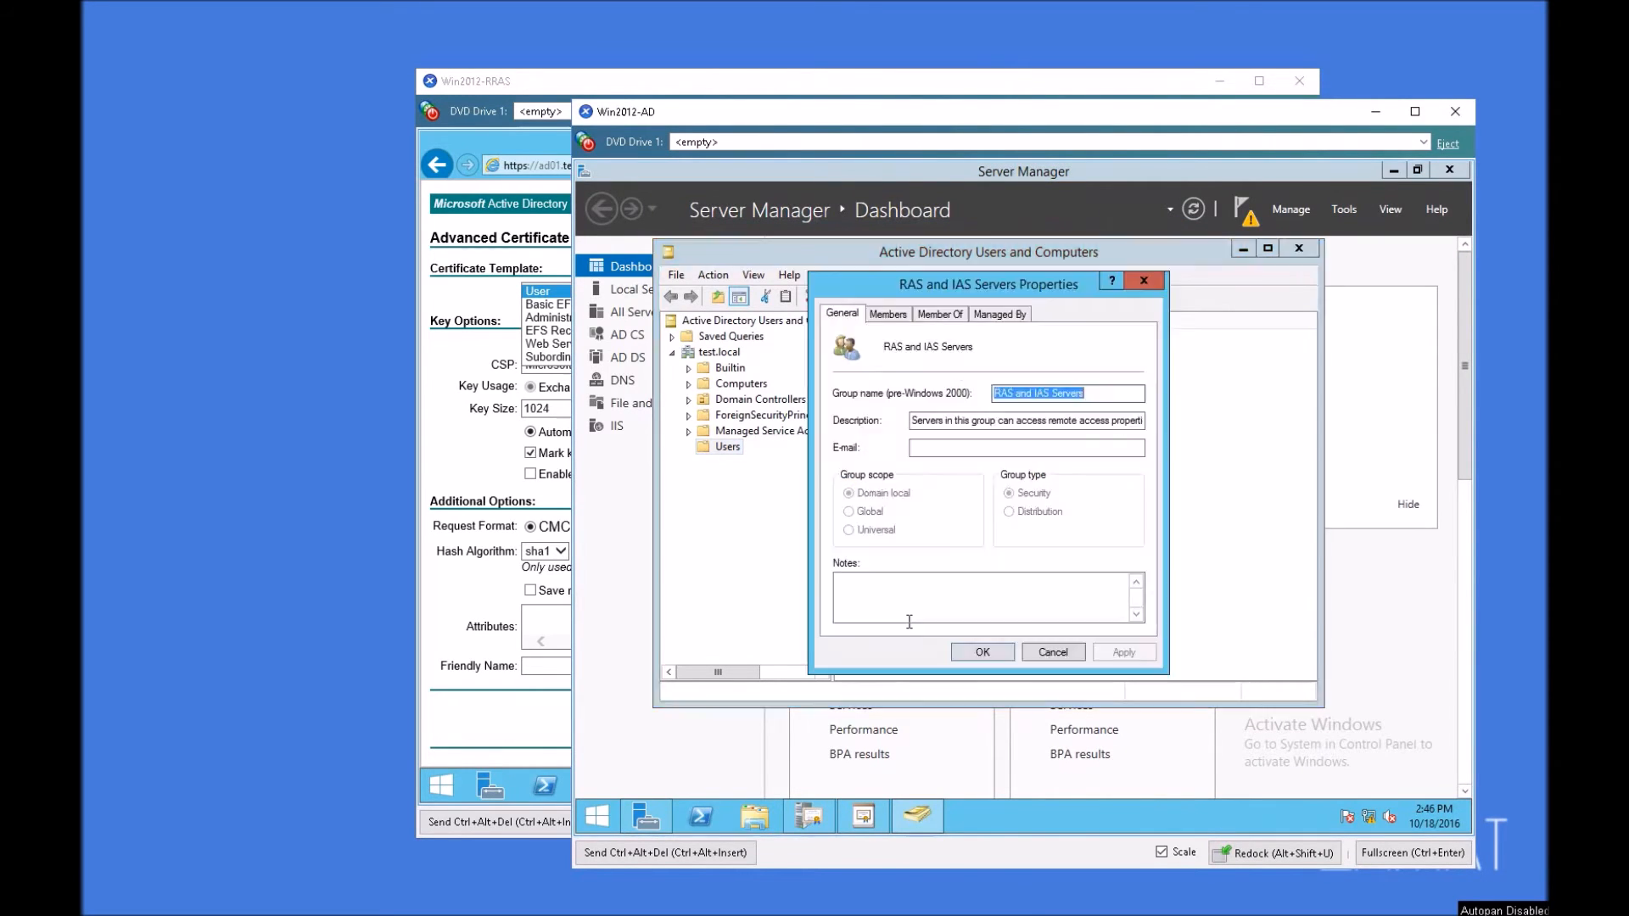
pyautogui.click(887, 313)
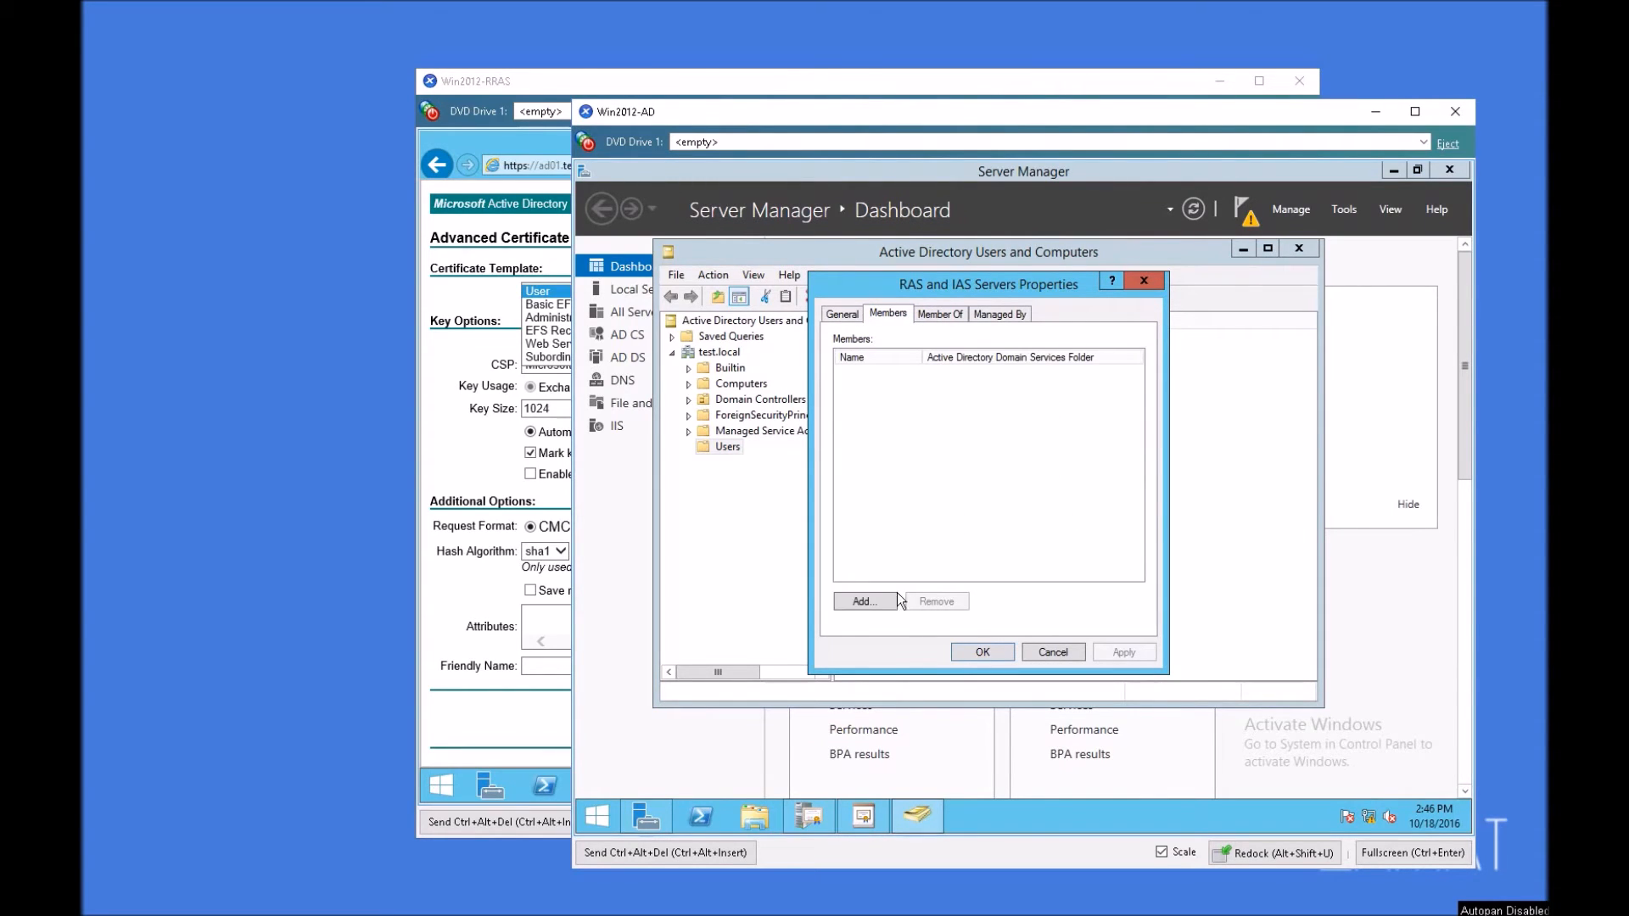
# Step: Start adding a member to the RAS and IAS Servers group and include Computers in the object types to find
pyautogui.click(871, 606)
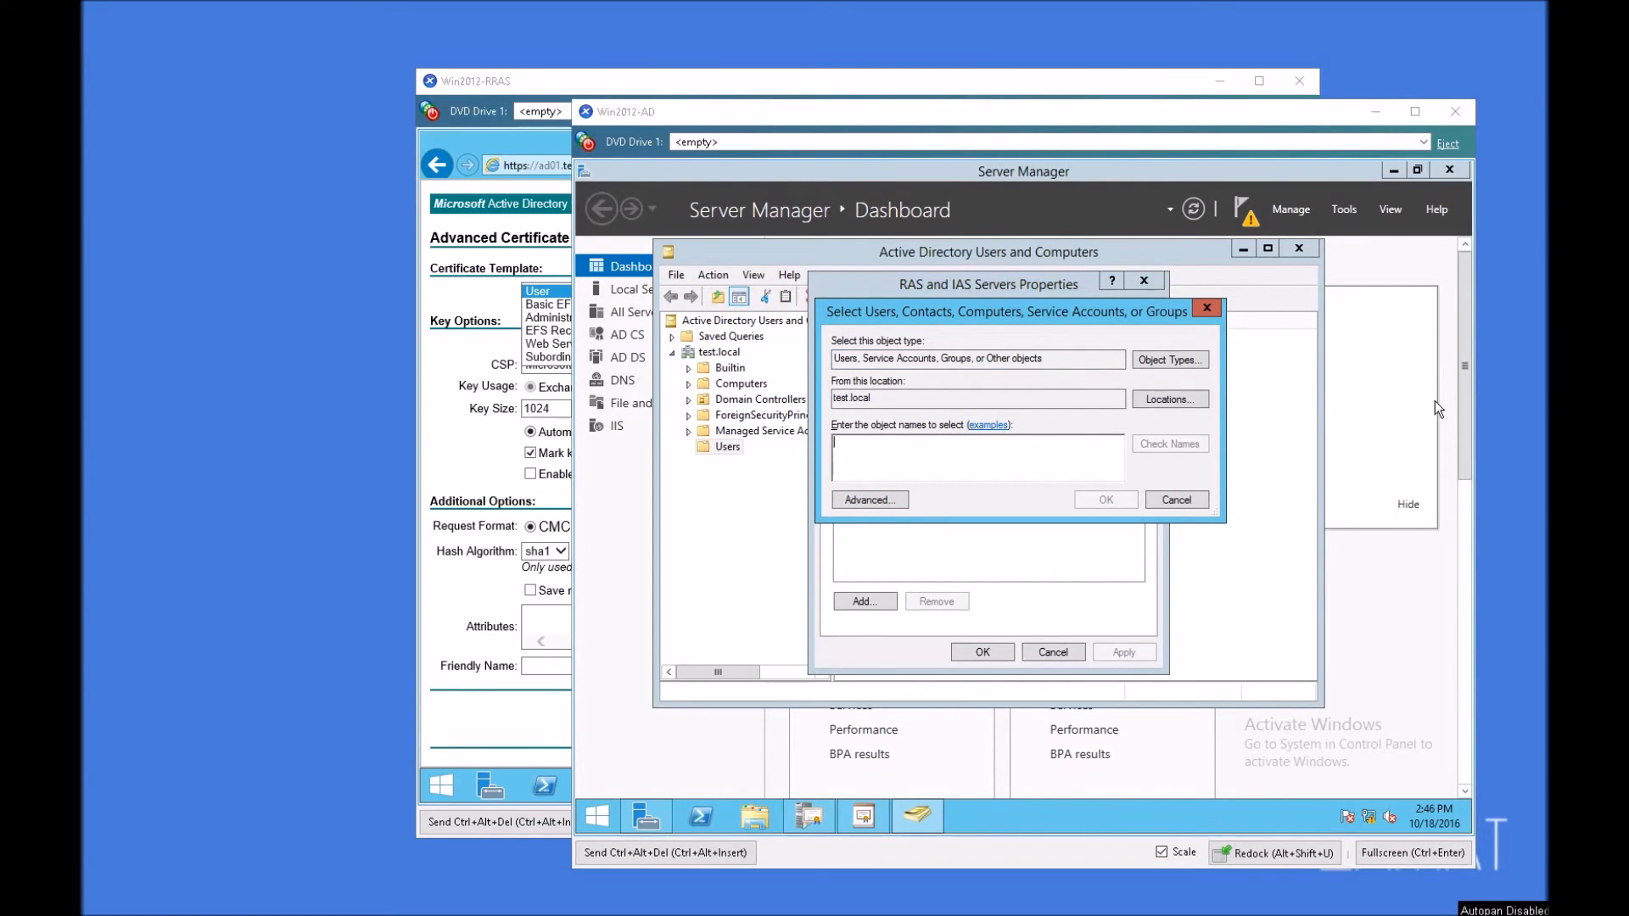
pyautogui.click(1179, 359)
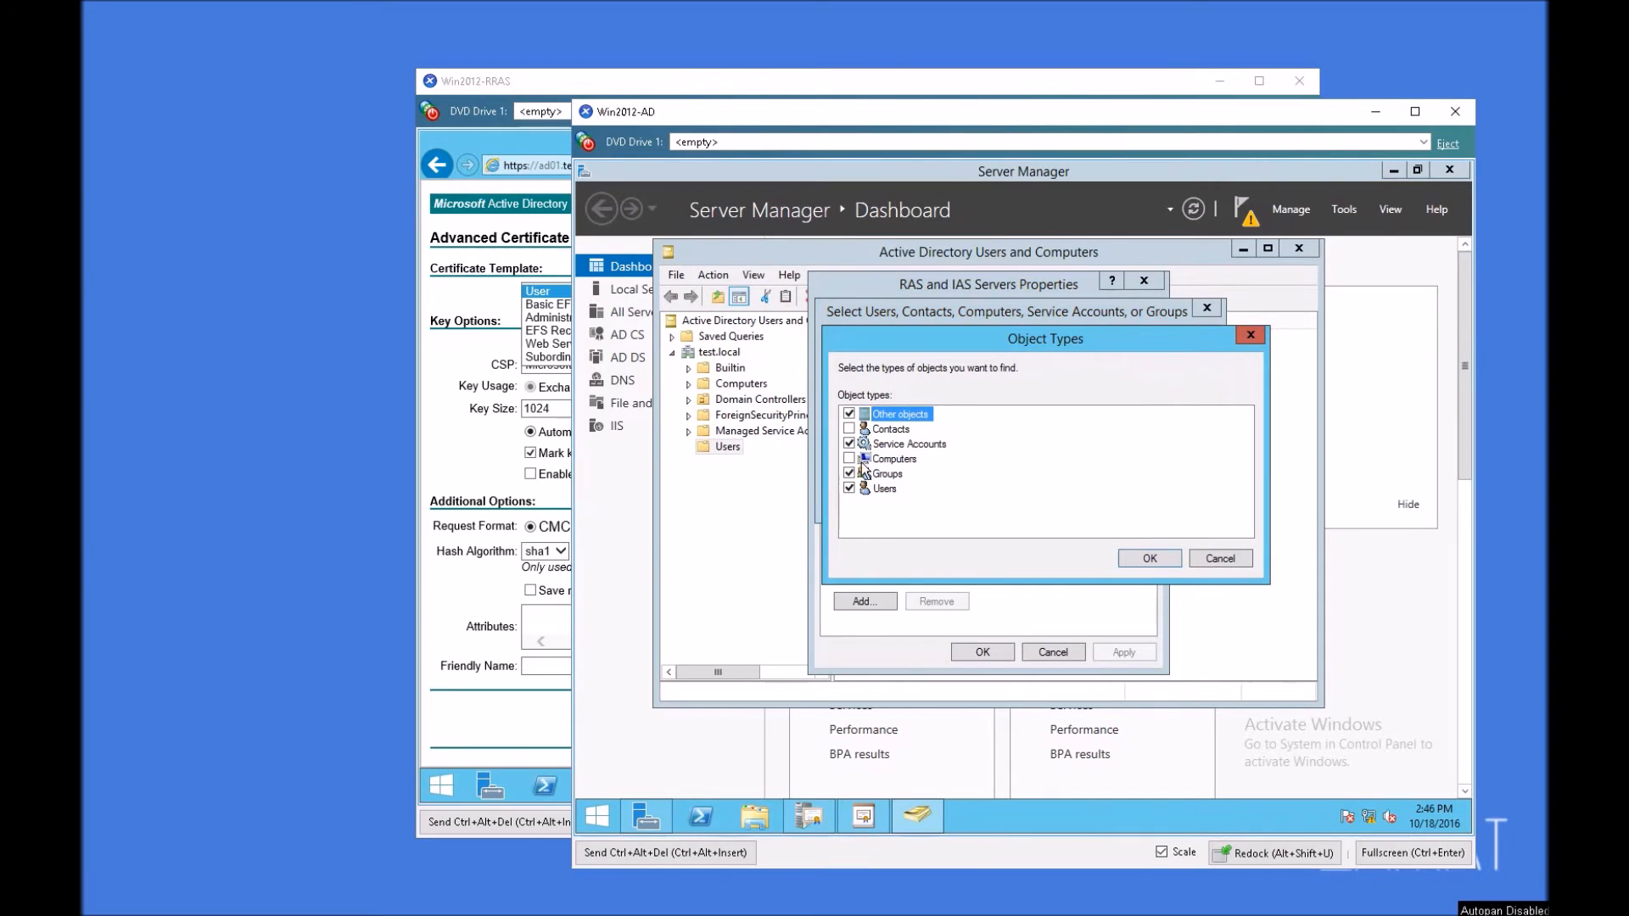
pyautogui.click(849, 458)
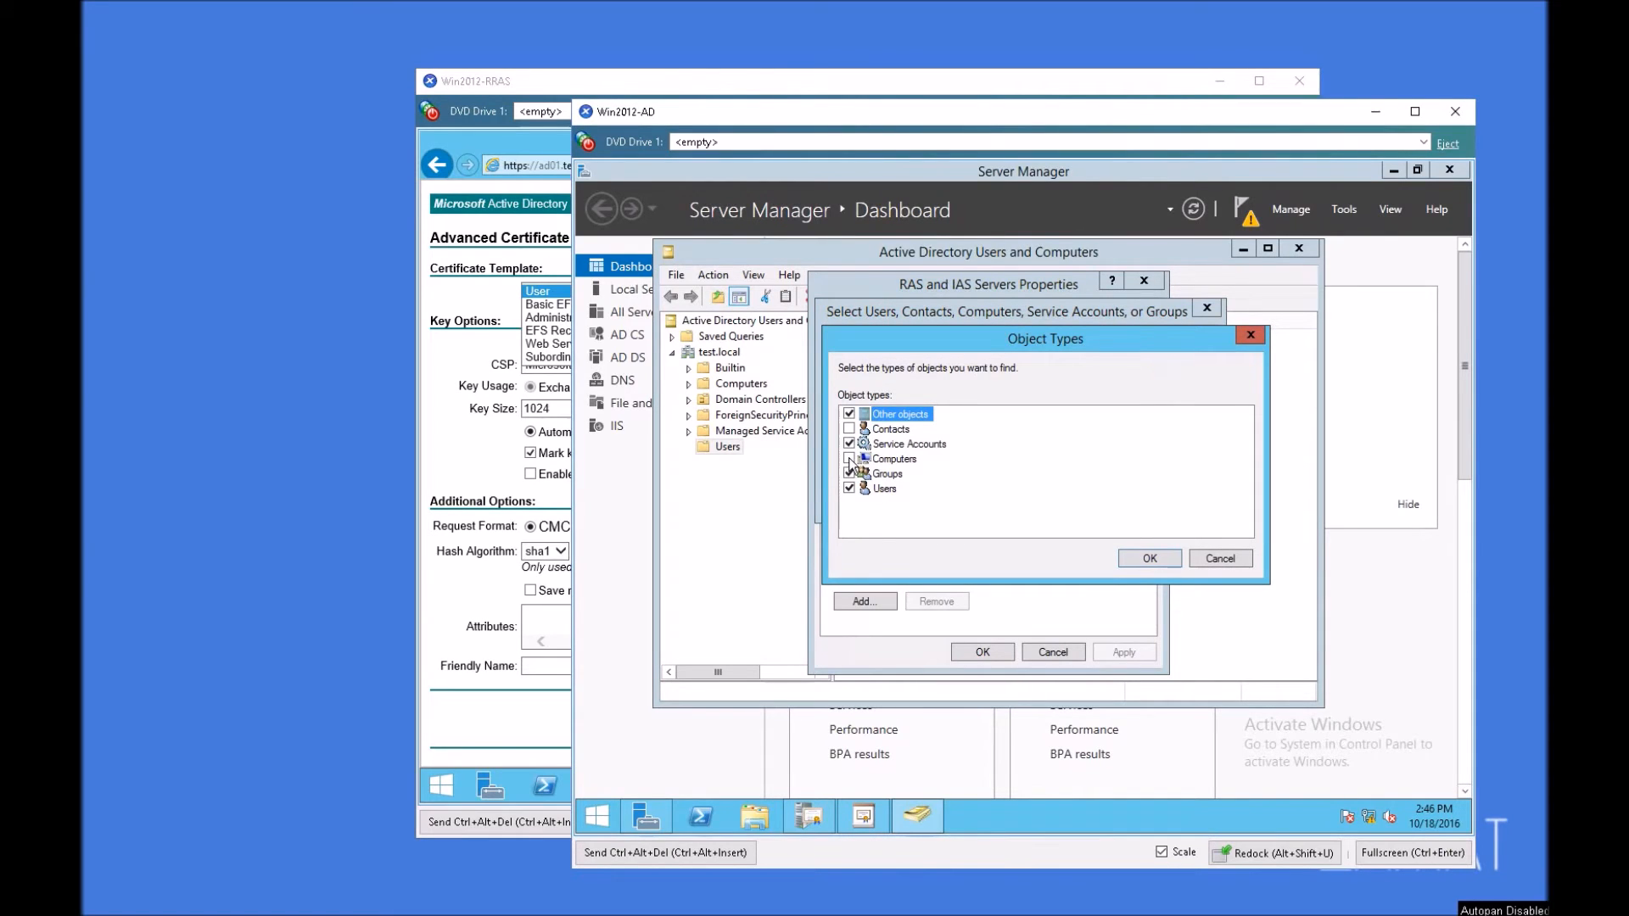
pyautogui.click(1165, 558)
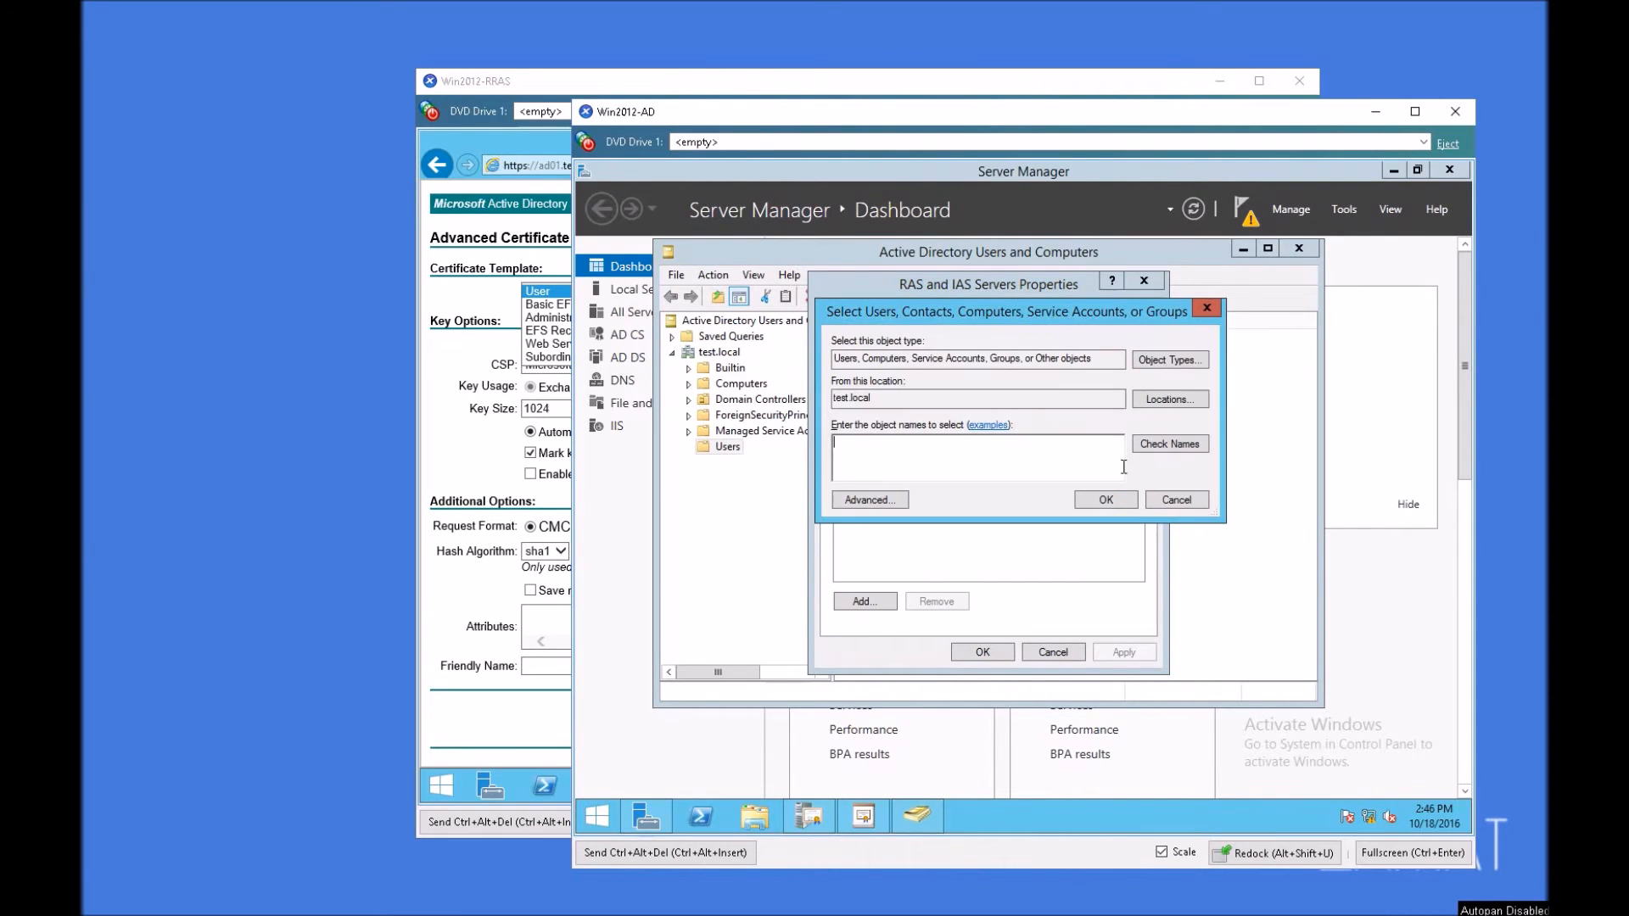
# Step: Find the RAS01 computer, add it to the RAS and IAS Servers group, apply the change, and close Active Directory Users and Computers and Server Manager
pyautogui.click(886, 500)
pyautogui.click(1240, 466)
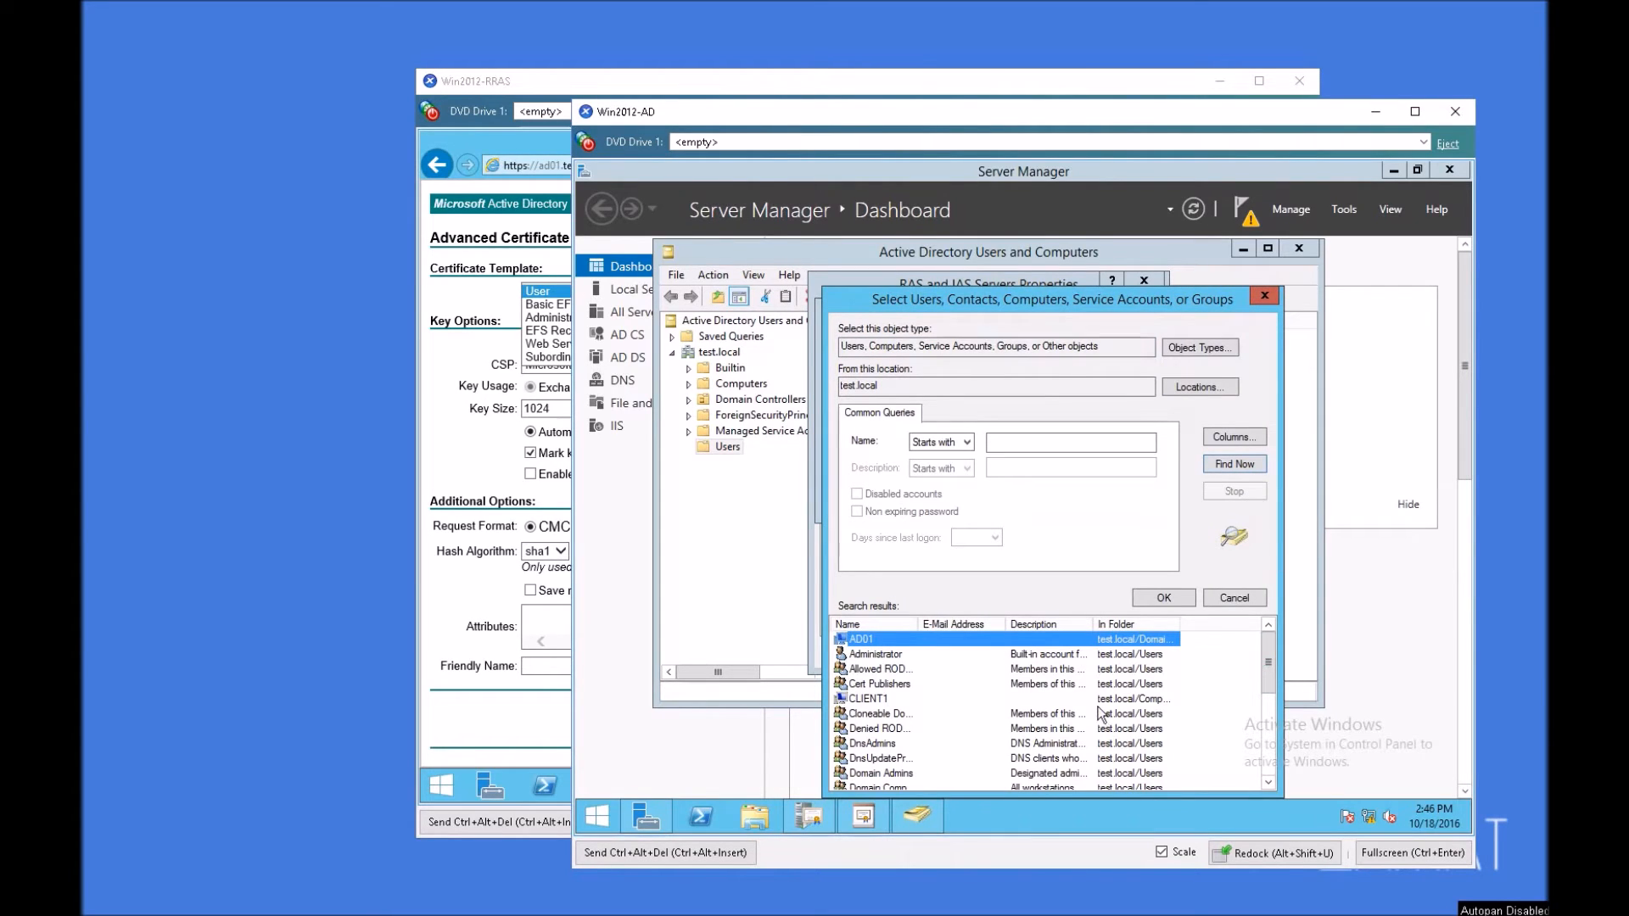
pyautogui.moveTo(1272, 648); pyautogui.dragTo(1176, 736)
pyautogui.click(872, 745)
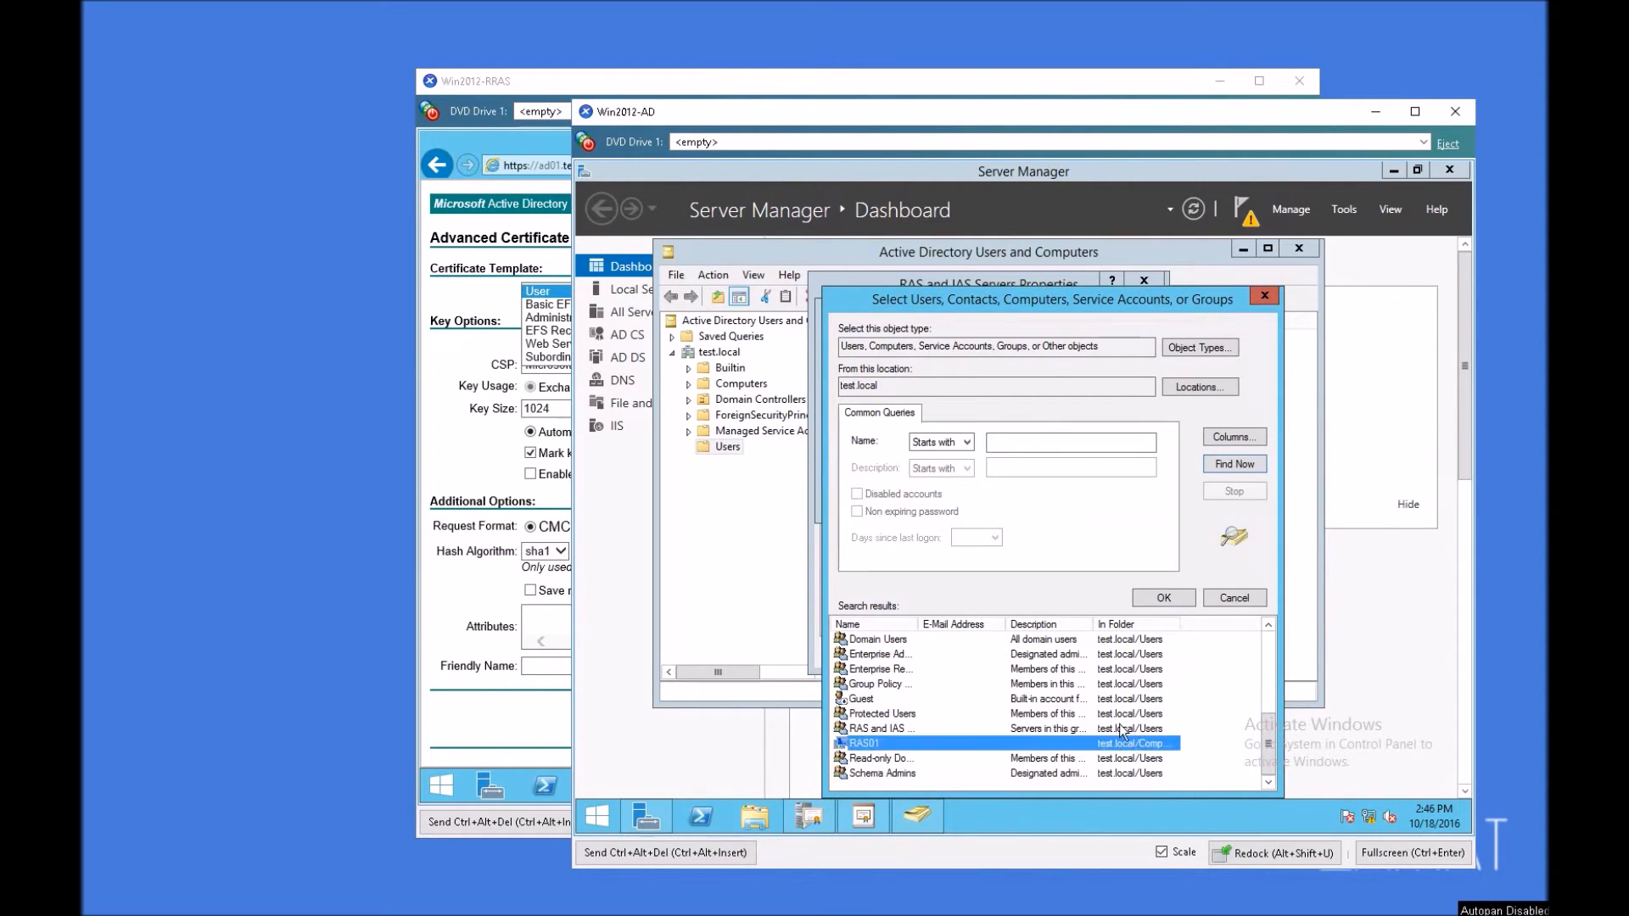
pyautogui.click(1163, 598)
pyautogui.click(1107, 502)
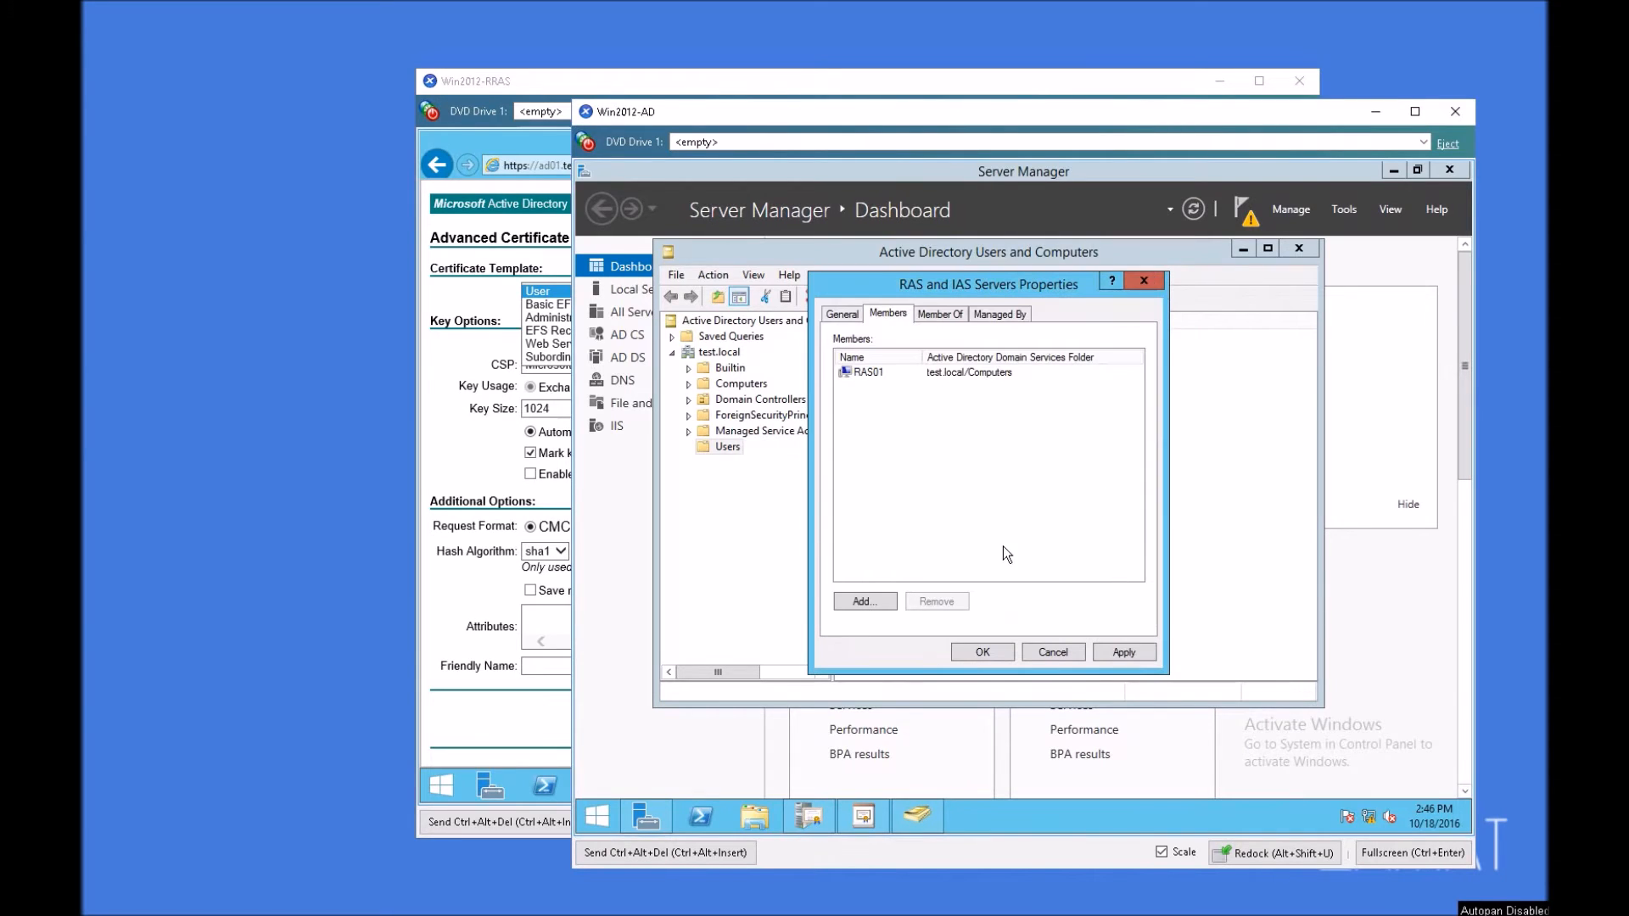
pyautogui.click(1100, 656)
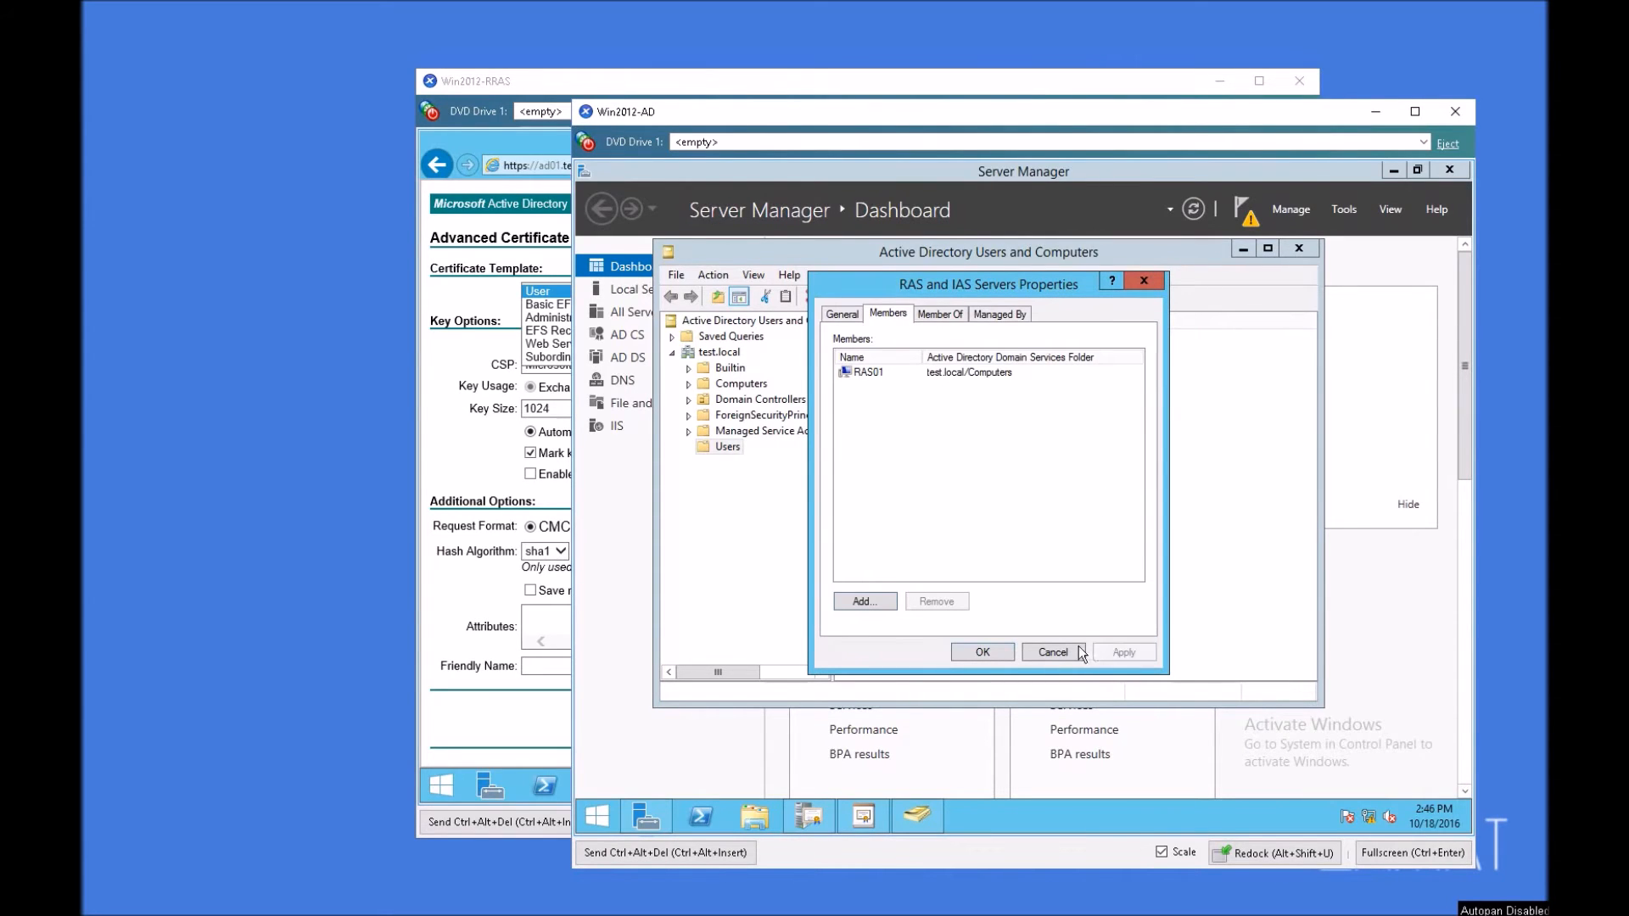
pyautogui.click(981, 651)
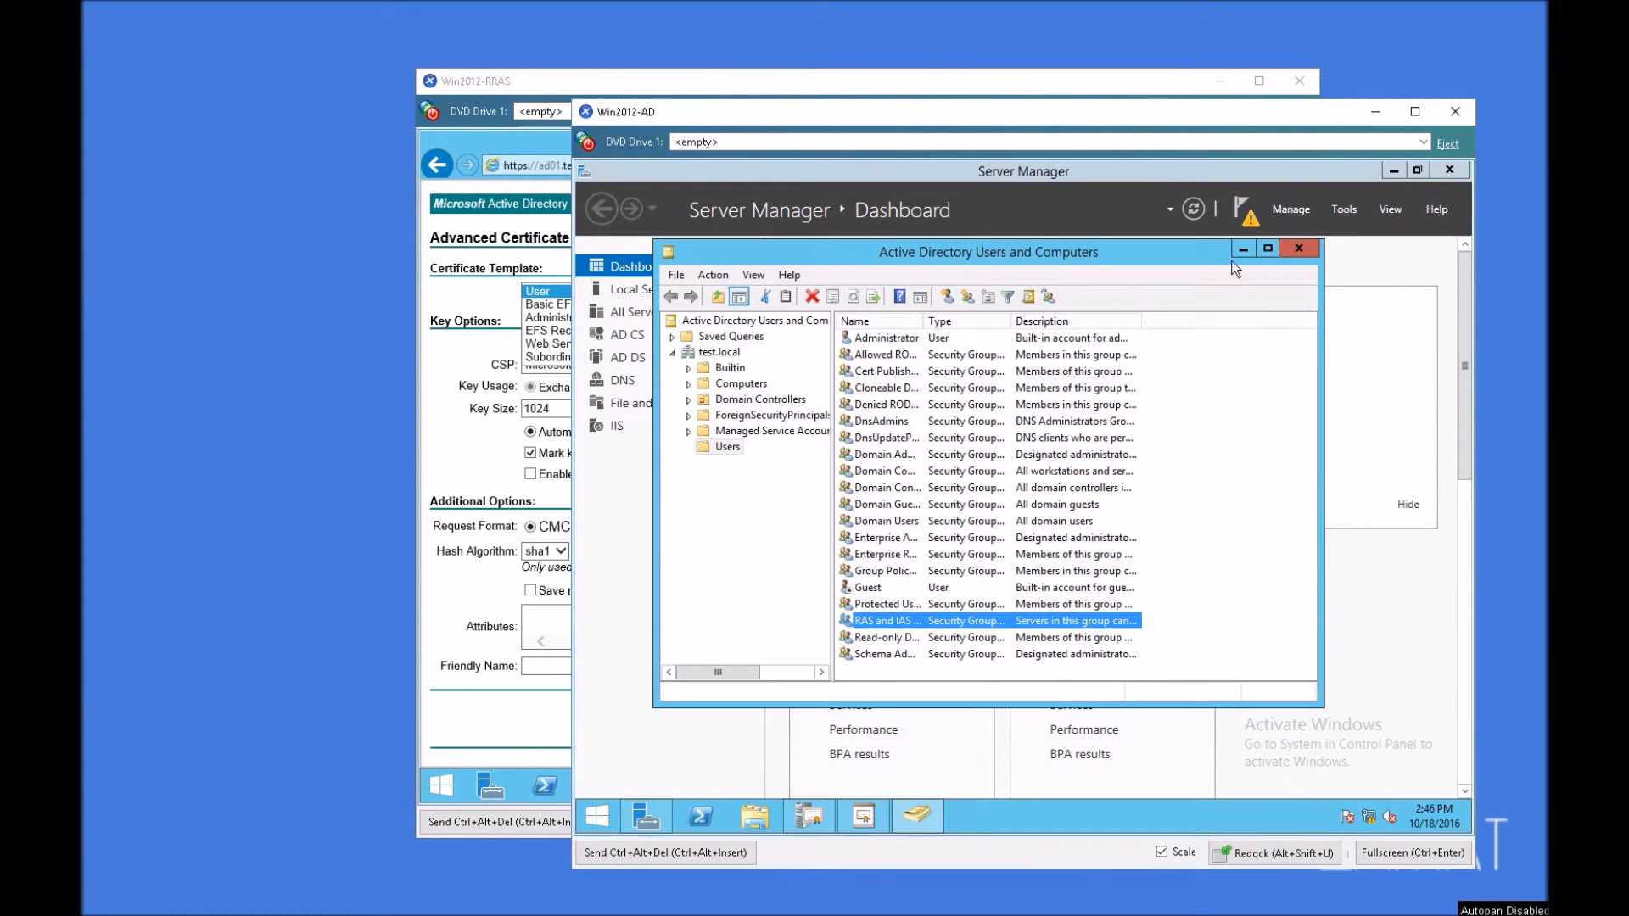
pyautogui.click(1306, 247)
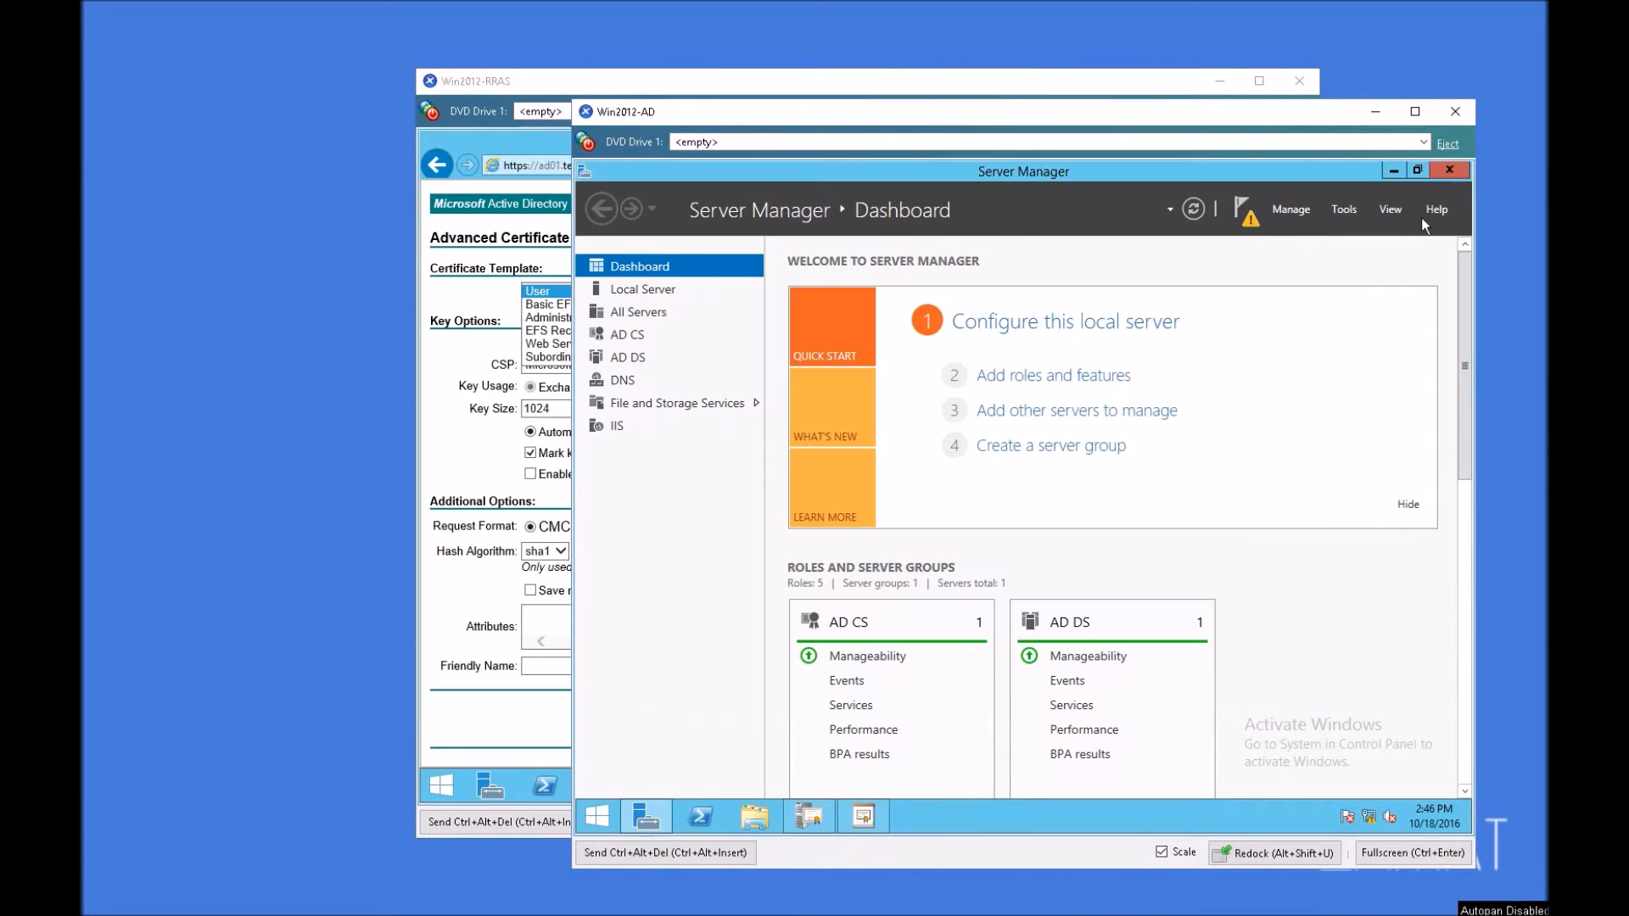
pyautogui.click(1442, 175)
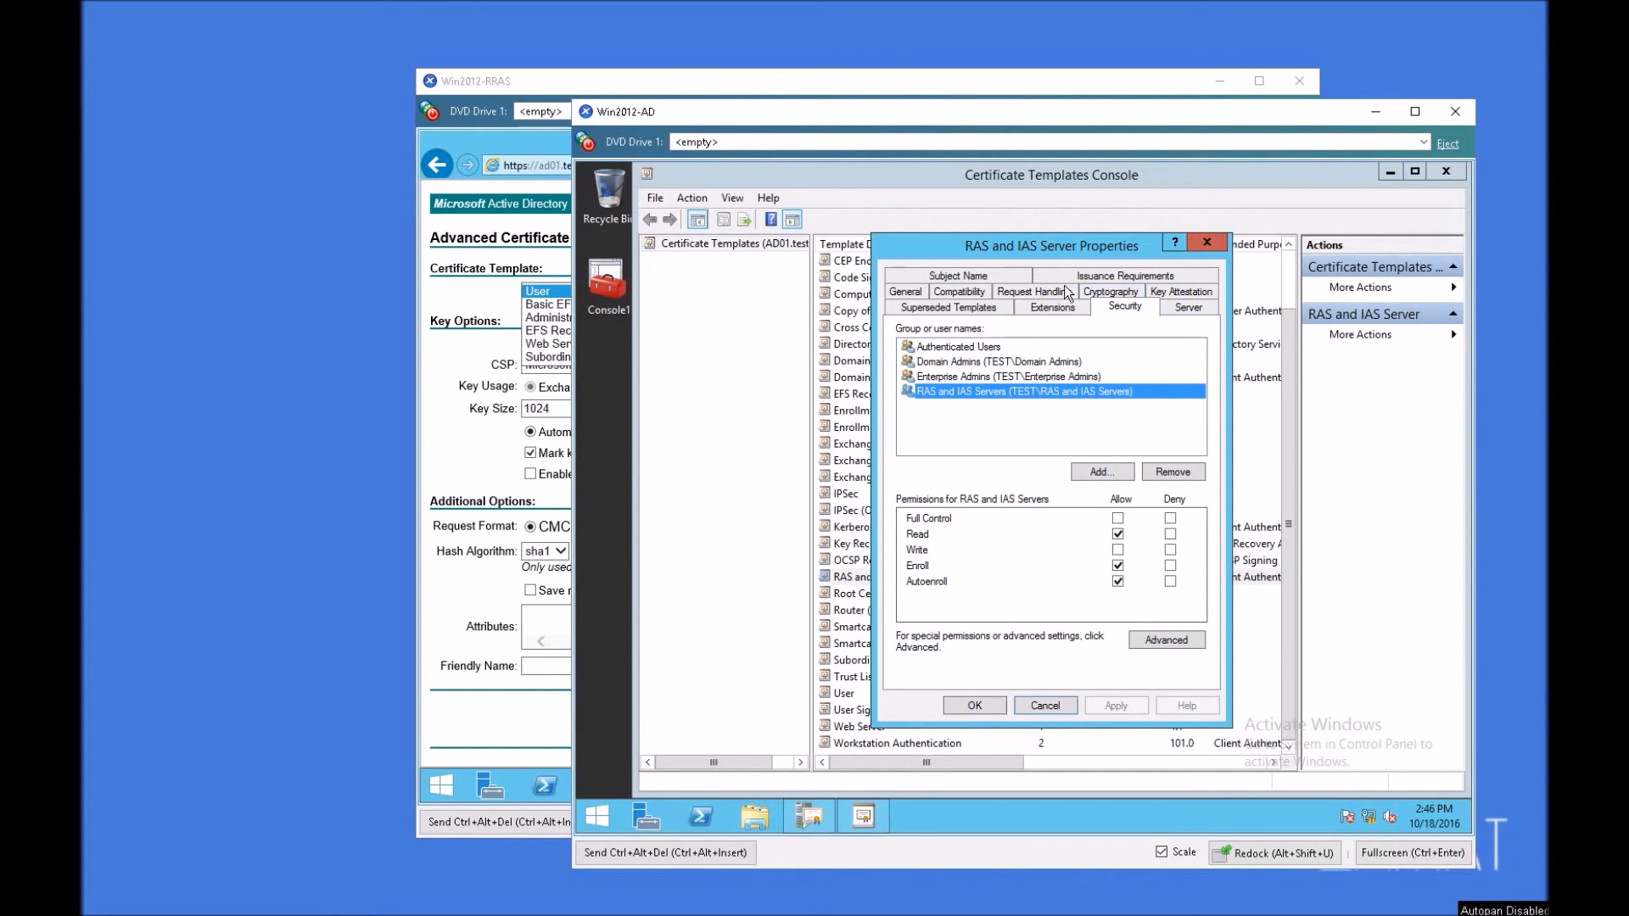
# Step: Set the RAS and IAS Server template's subject name to be supplied in the request, accept the security warning, and save the properties
pyautogui.click(969, 278)
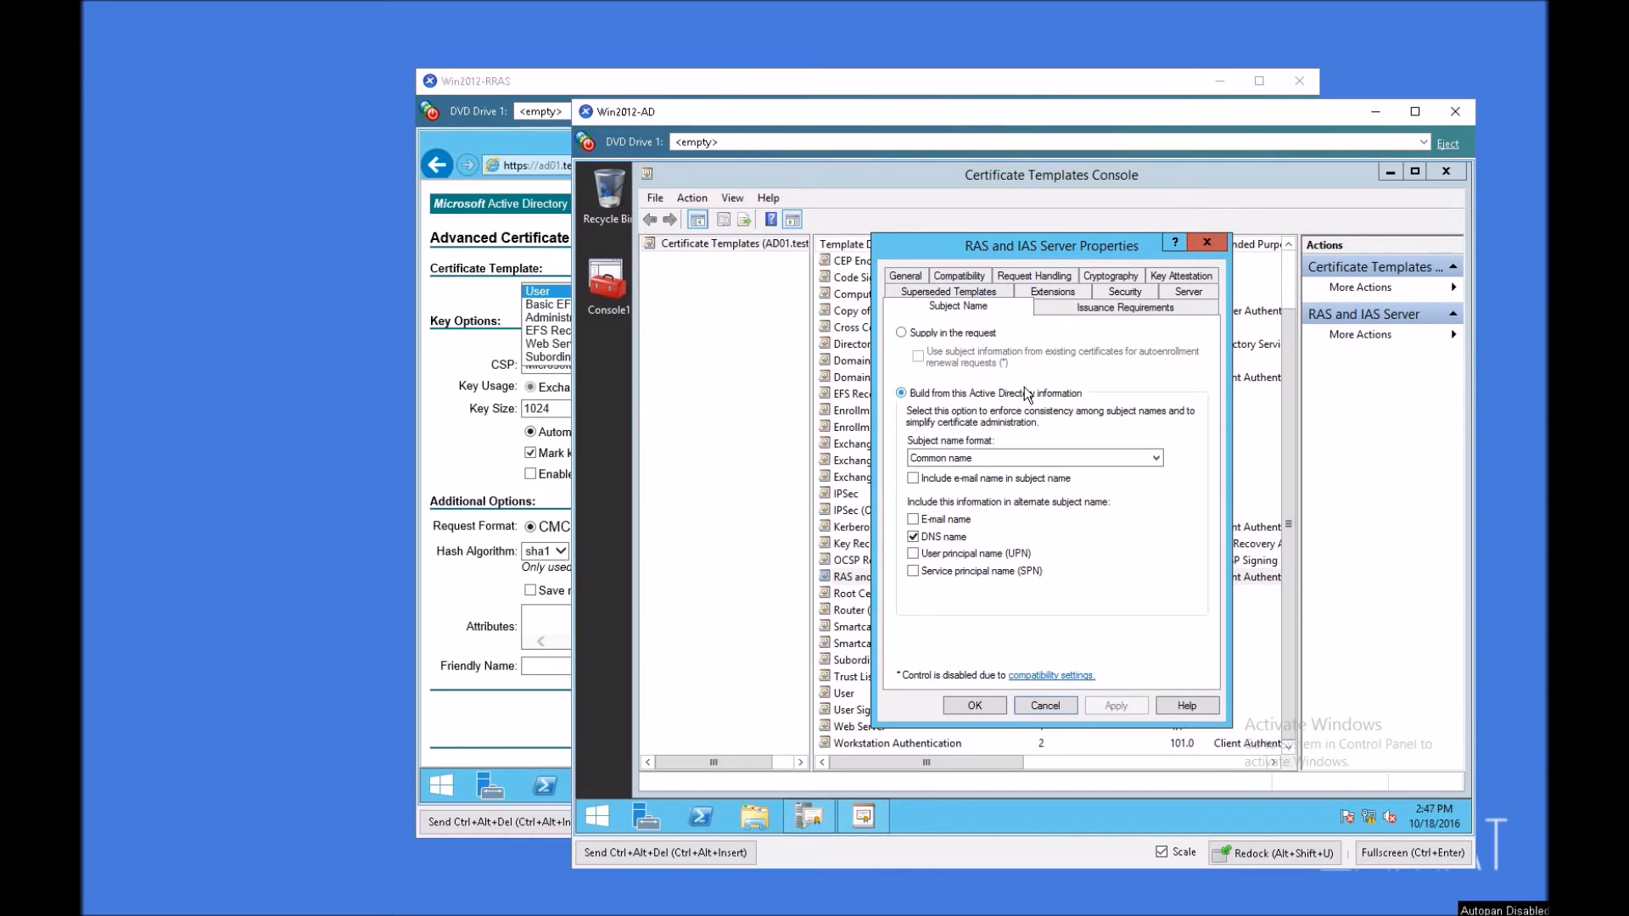
pyautogui.click(594, 82)
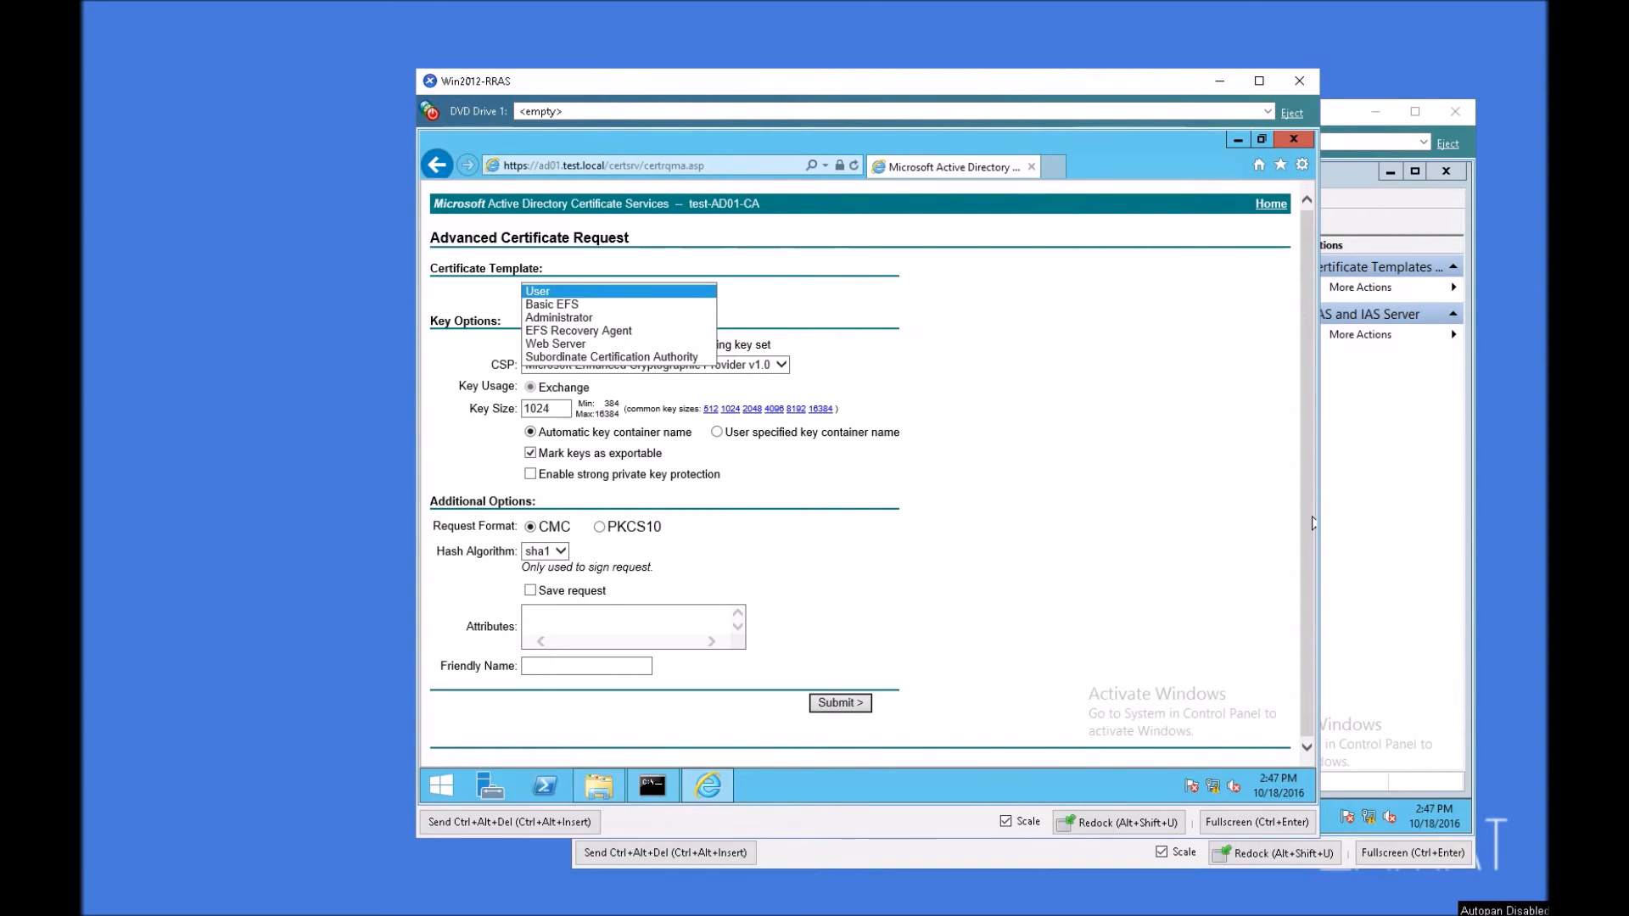
pyautogui.click(1413, 429)
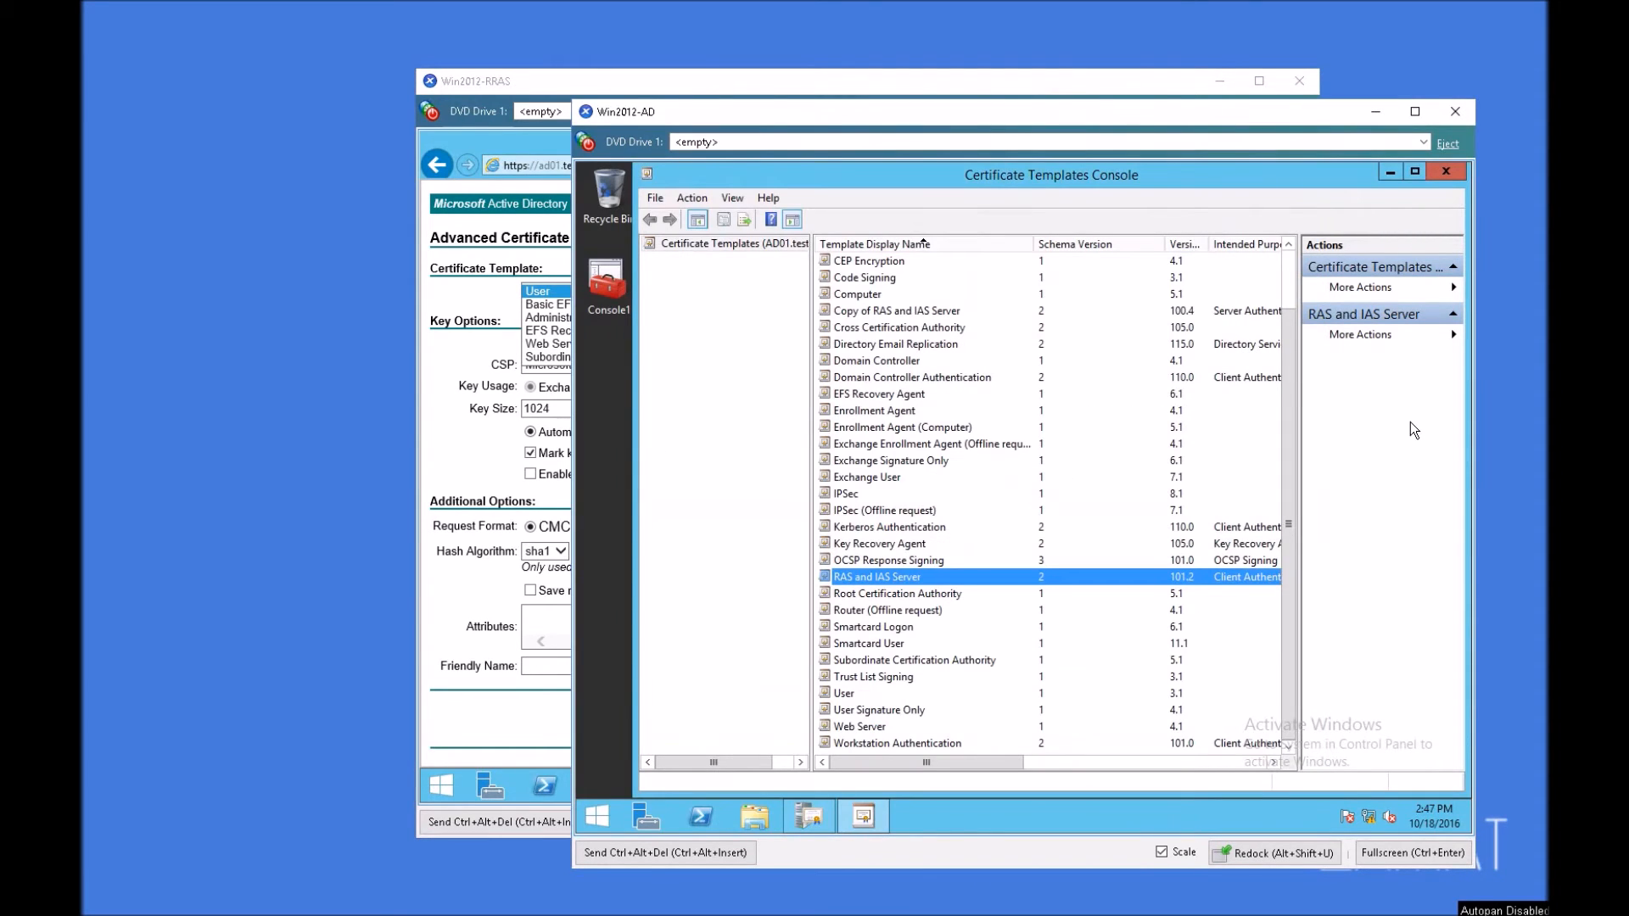
pyautogui.click(1389, 172)
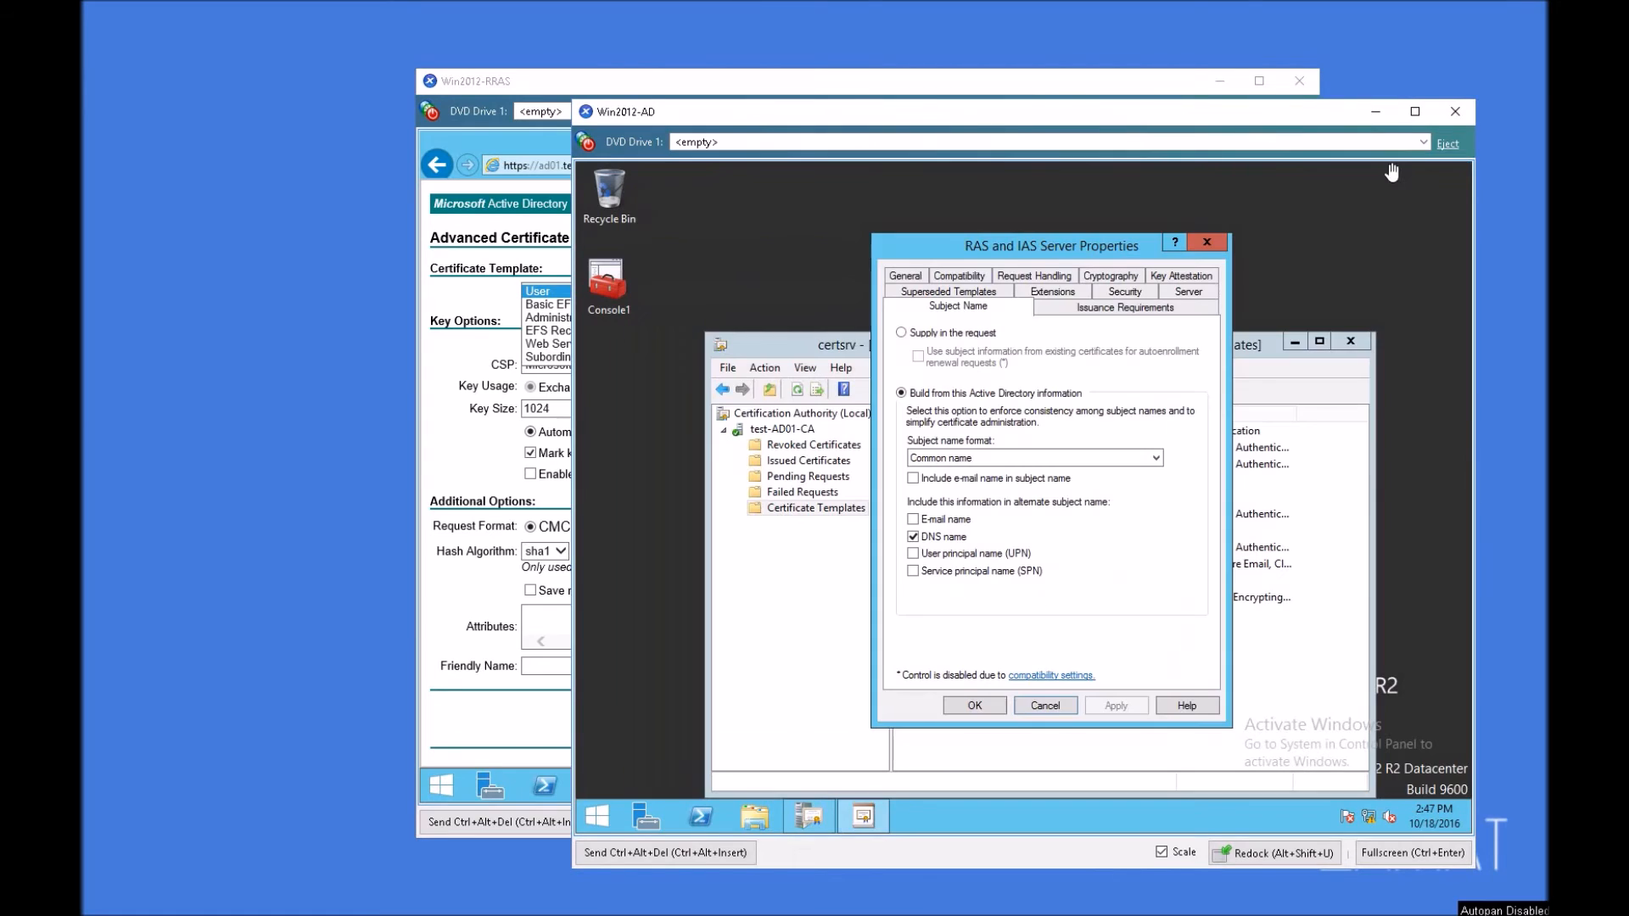
pyautogui.click(933, 337)
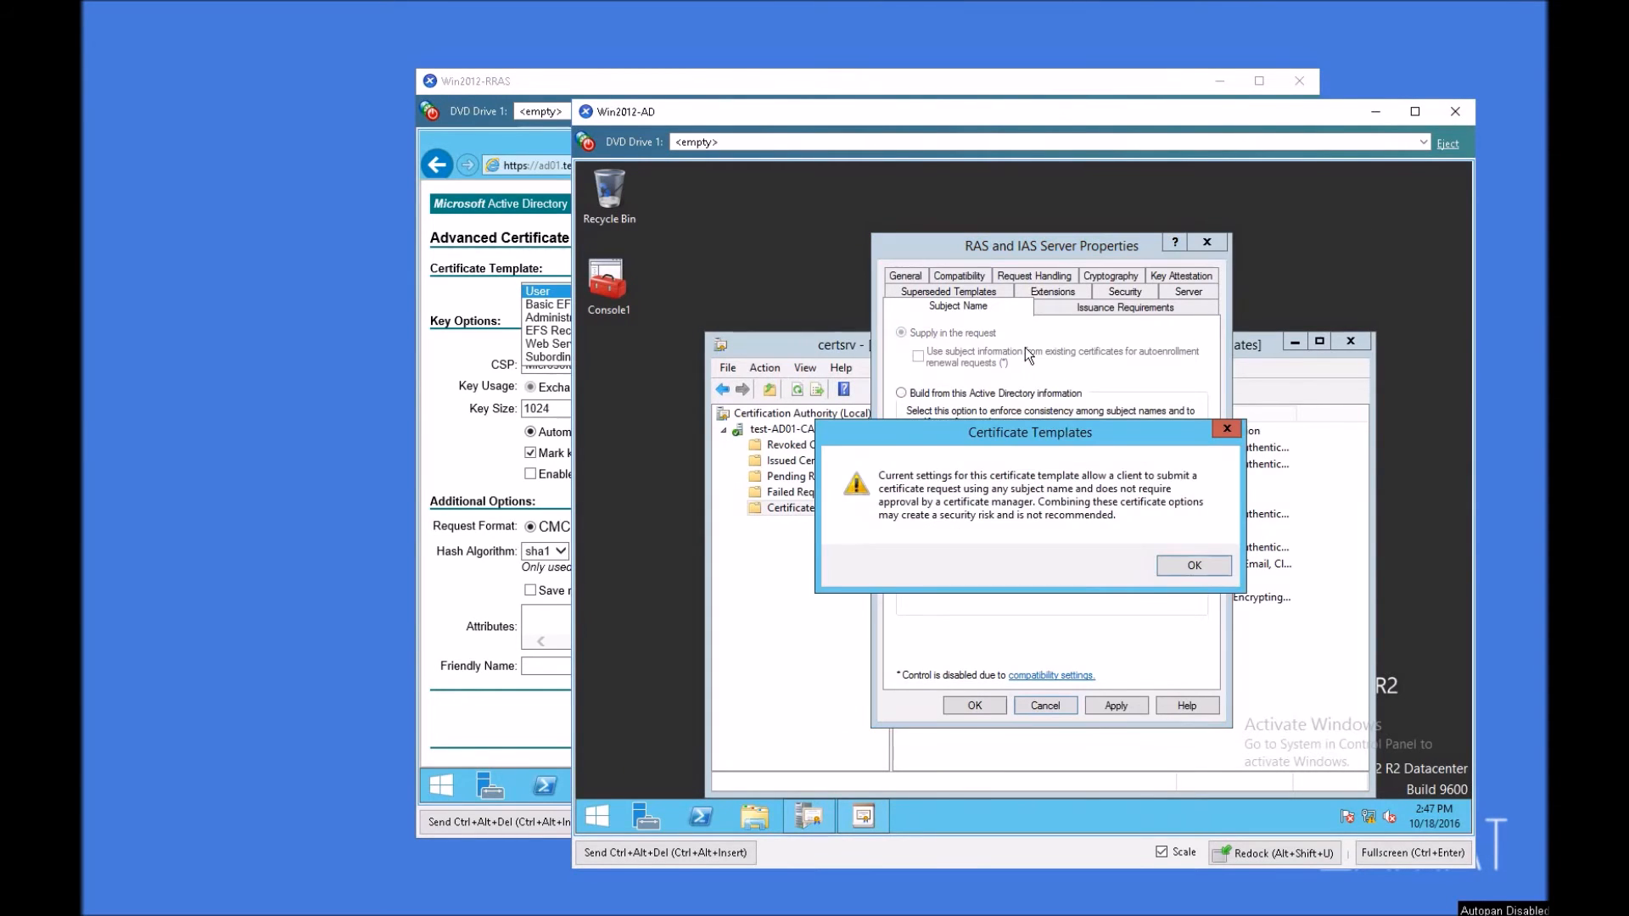
pyautogui.click(1202, 569)
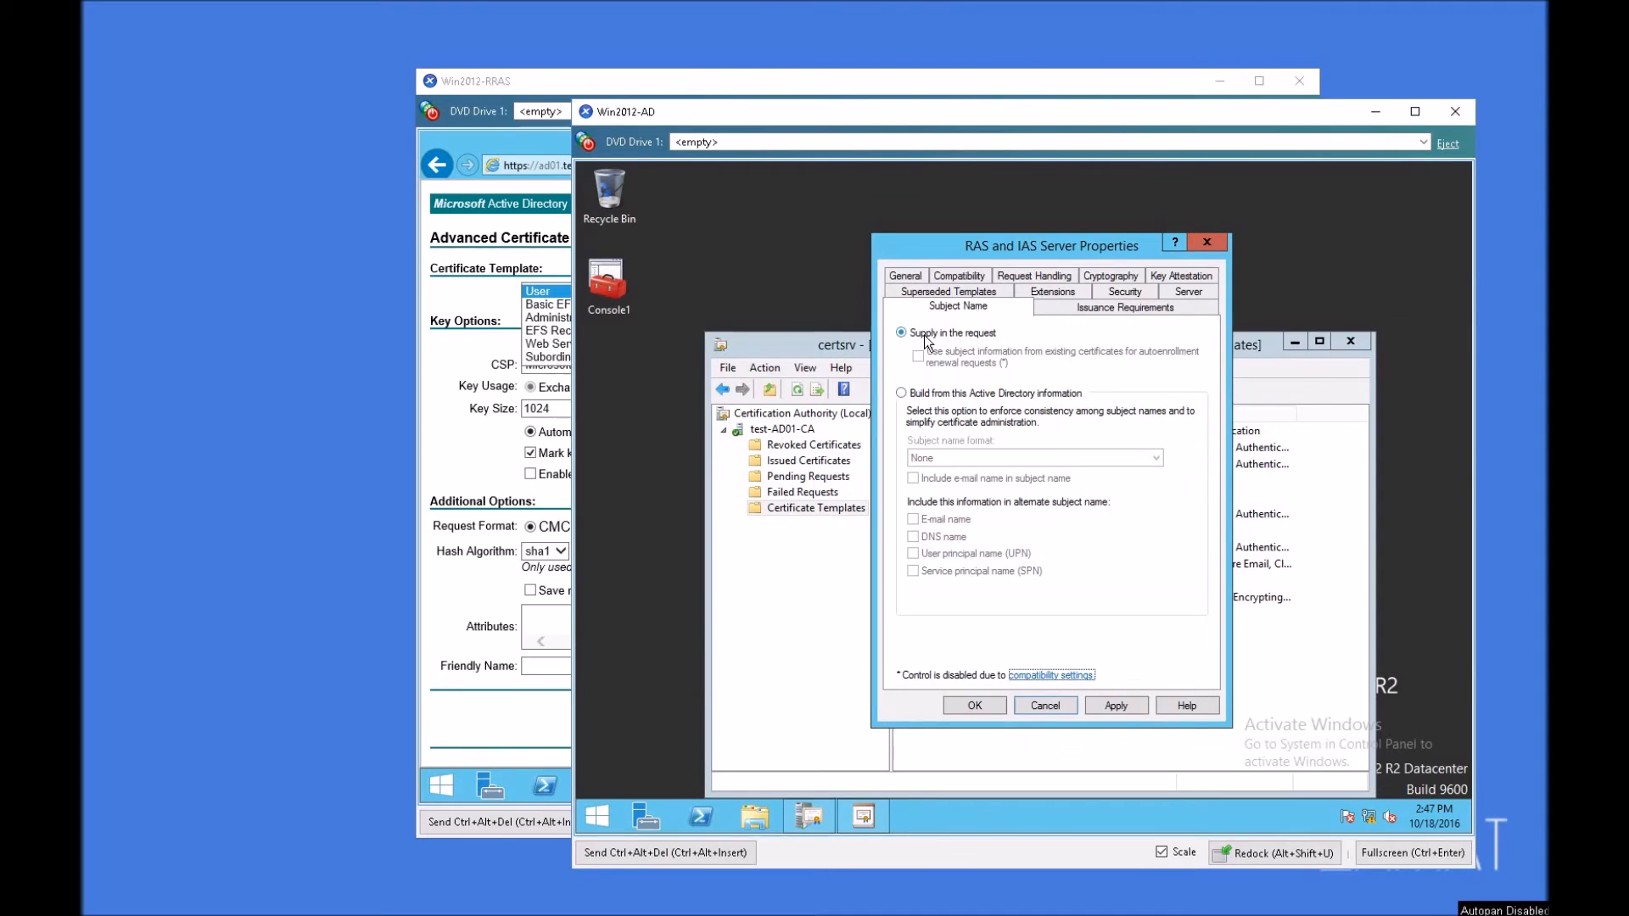
pyautogui.click(1111, 707)
pyautogui.click(975, 707)
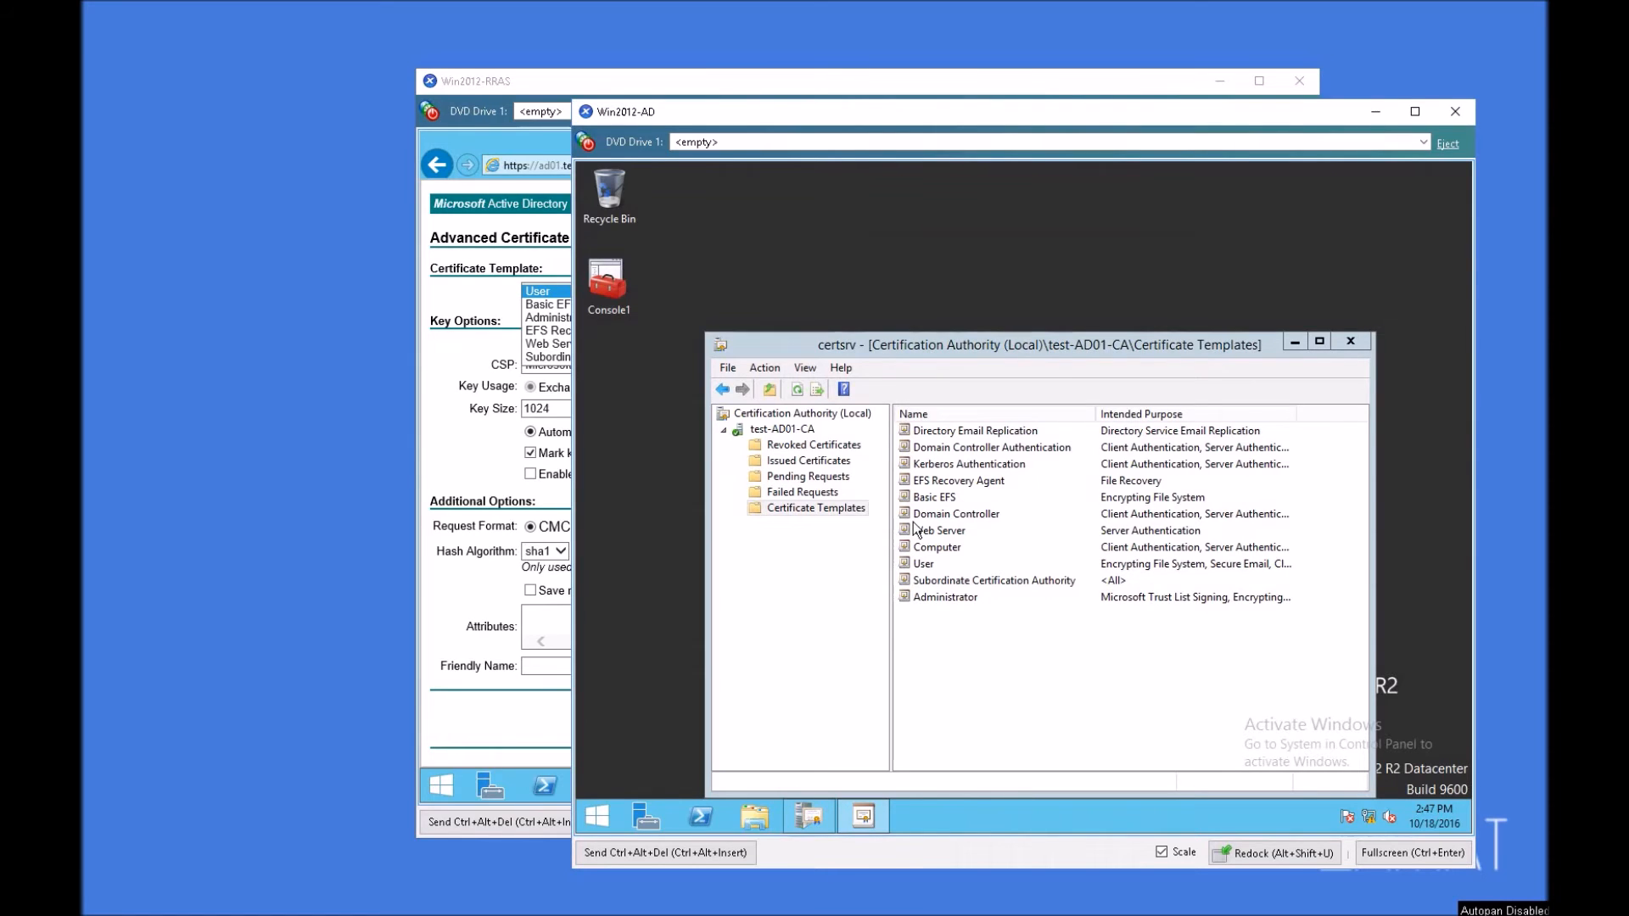
# Step: Reopen the certificate template management console and examine the RAS and IAS Server template's compatibility and request handling settings
pyautogui.rightClick(806, 512)
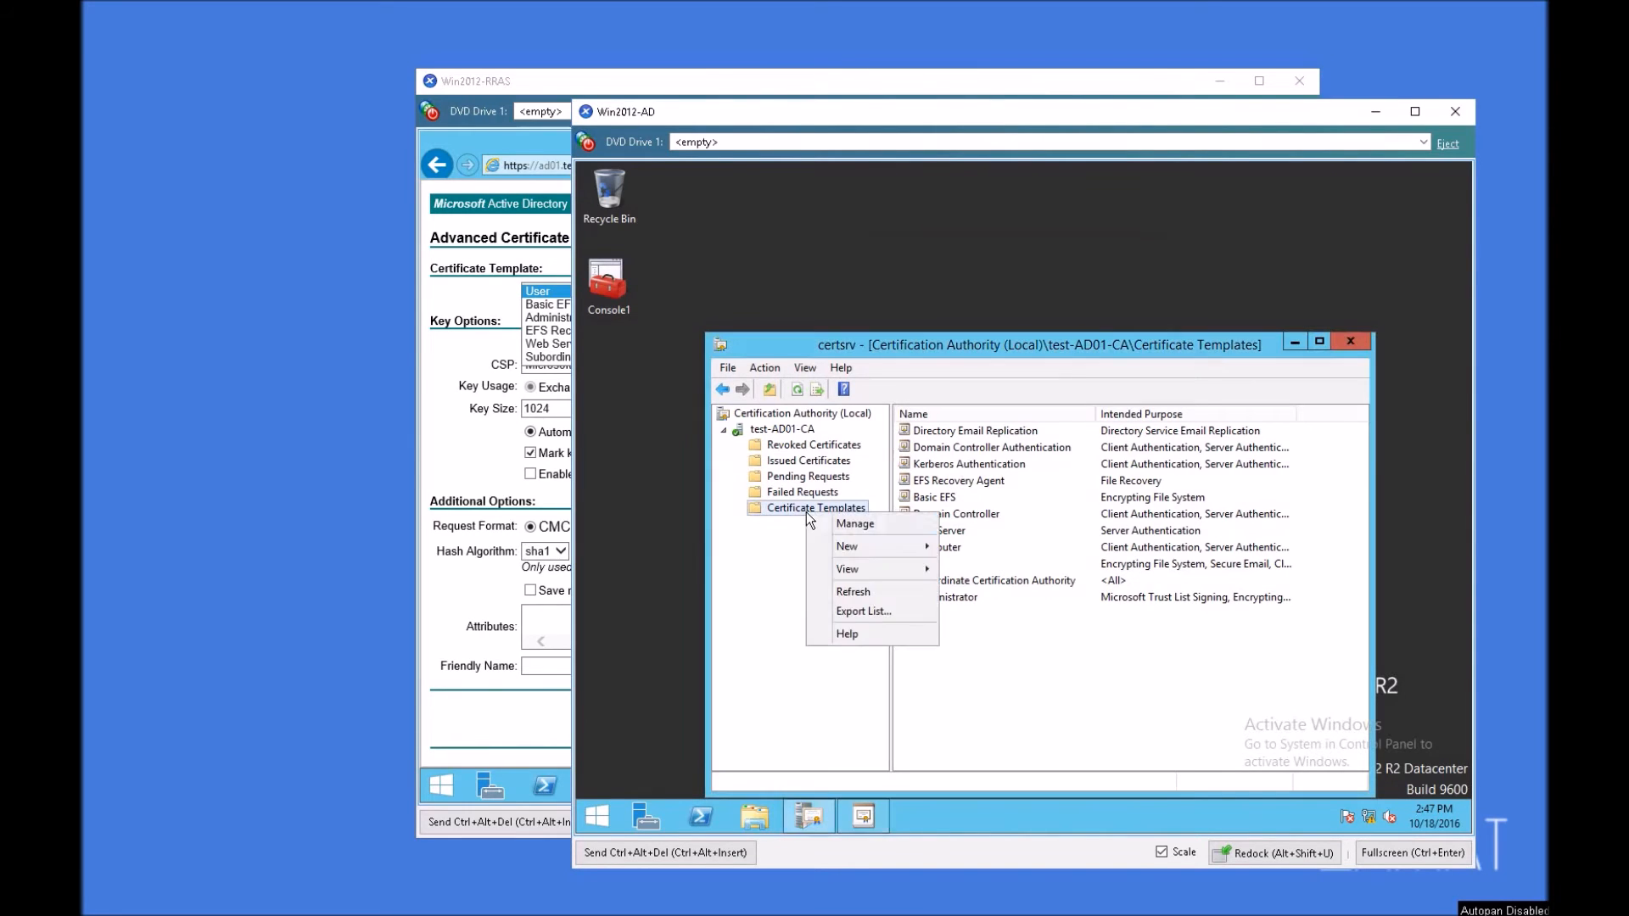
pyautogui.click(852, 527)
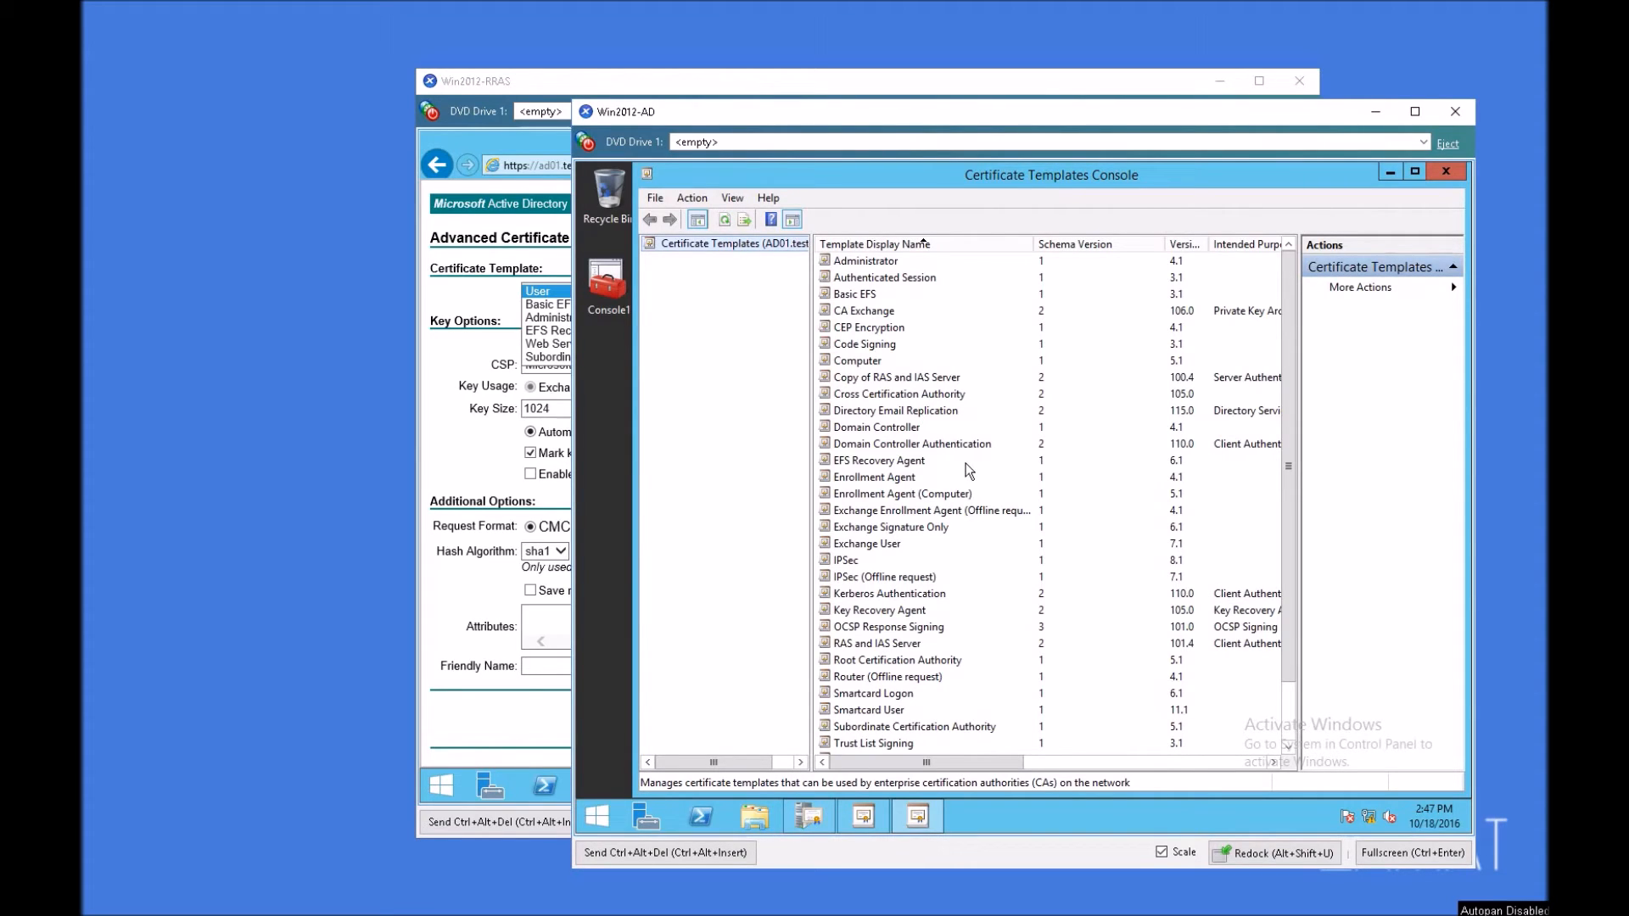
pyautogui.doubleClick(887, 644)
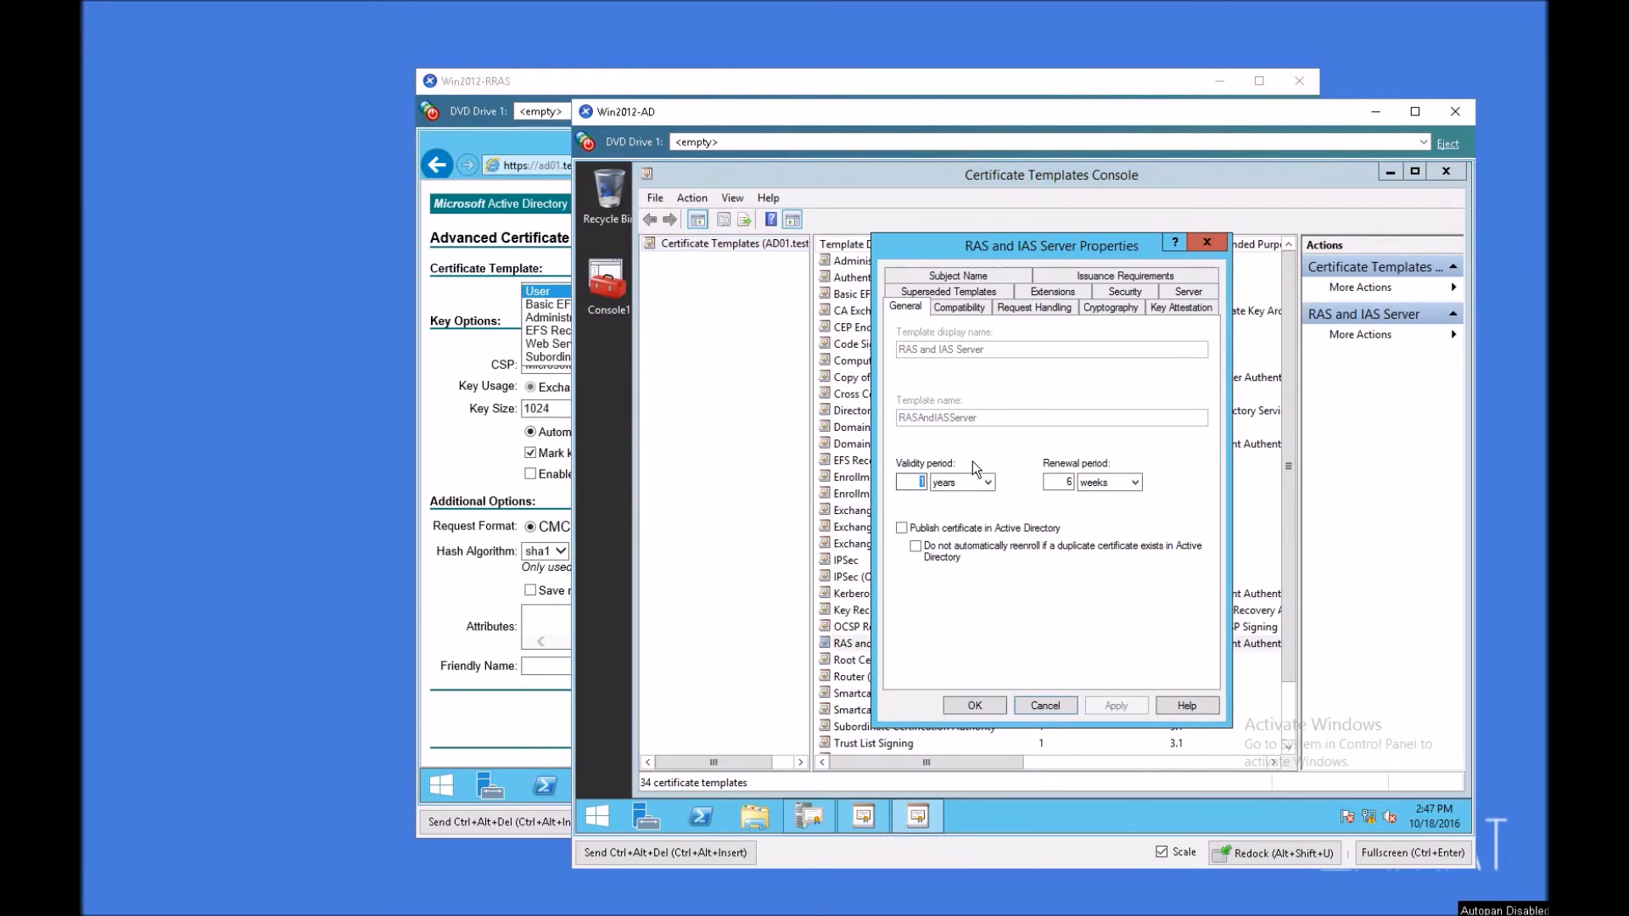
pyautogui.click(963, 308)
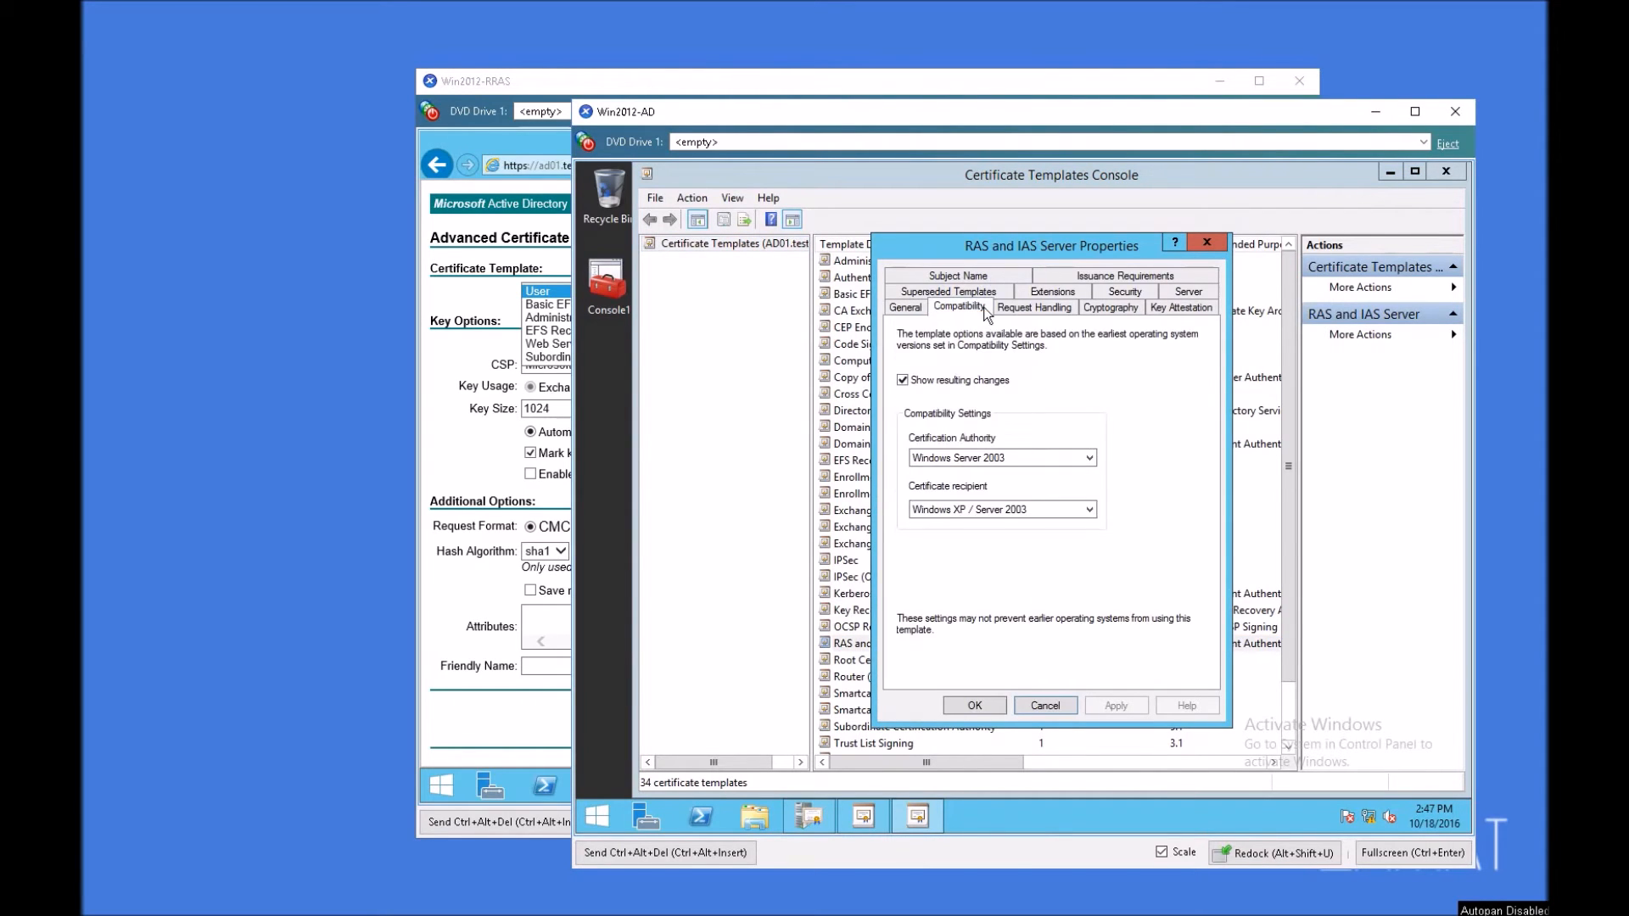
pyautogui.click(1045, 308)
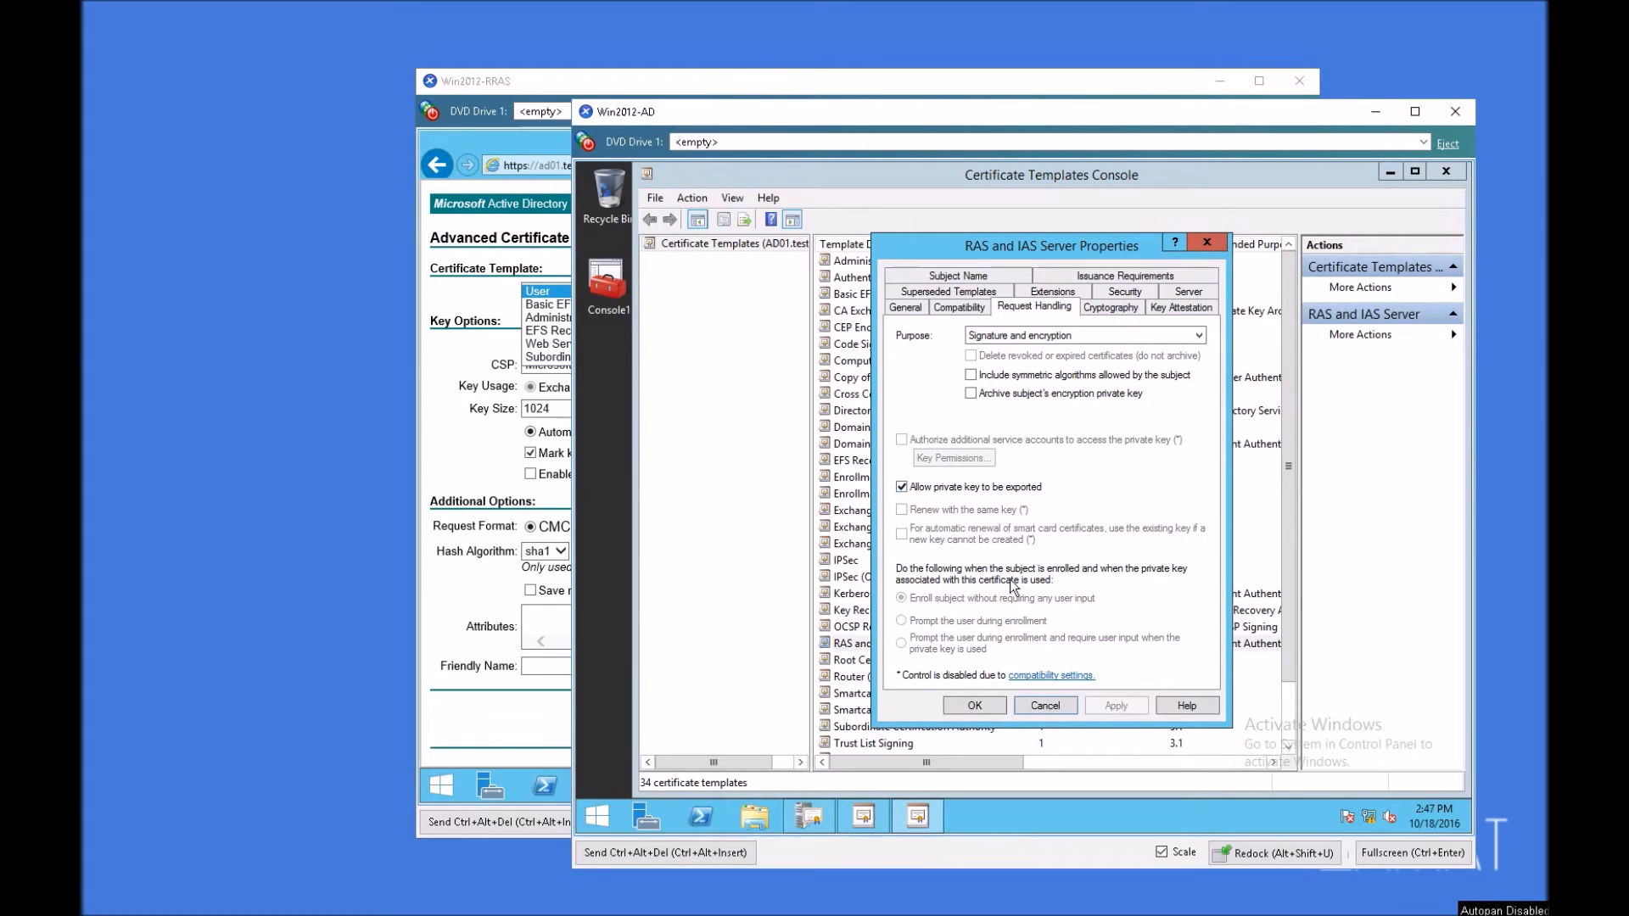
pyautogui.click(980, 708)
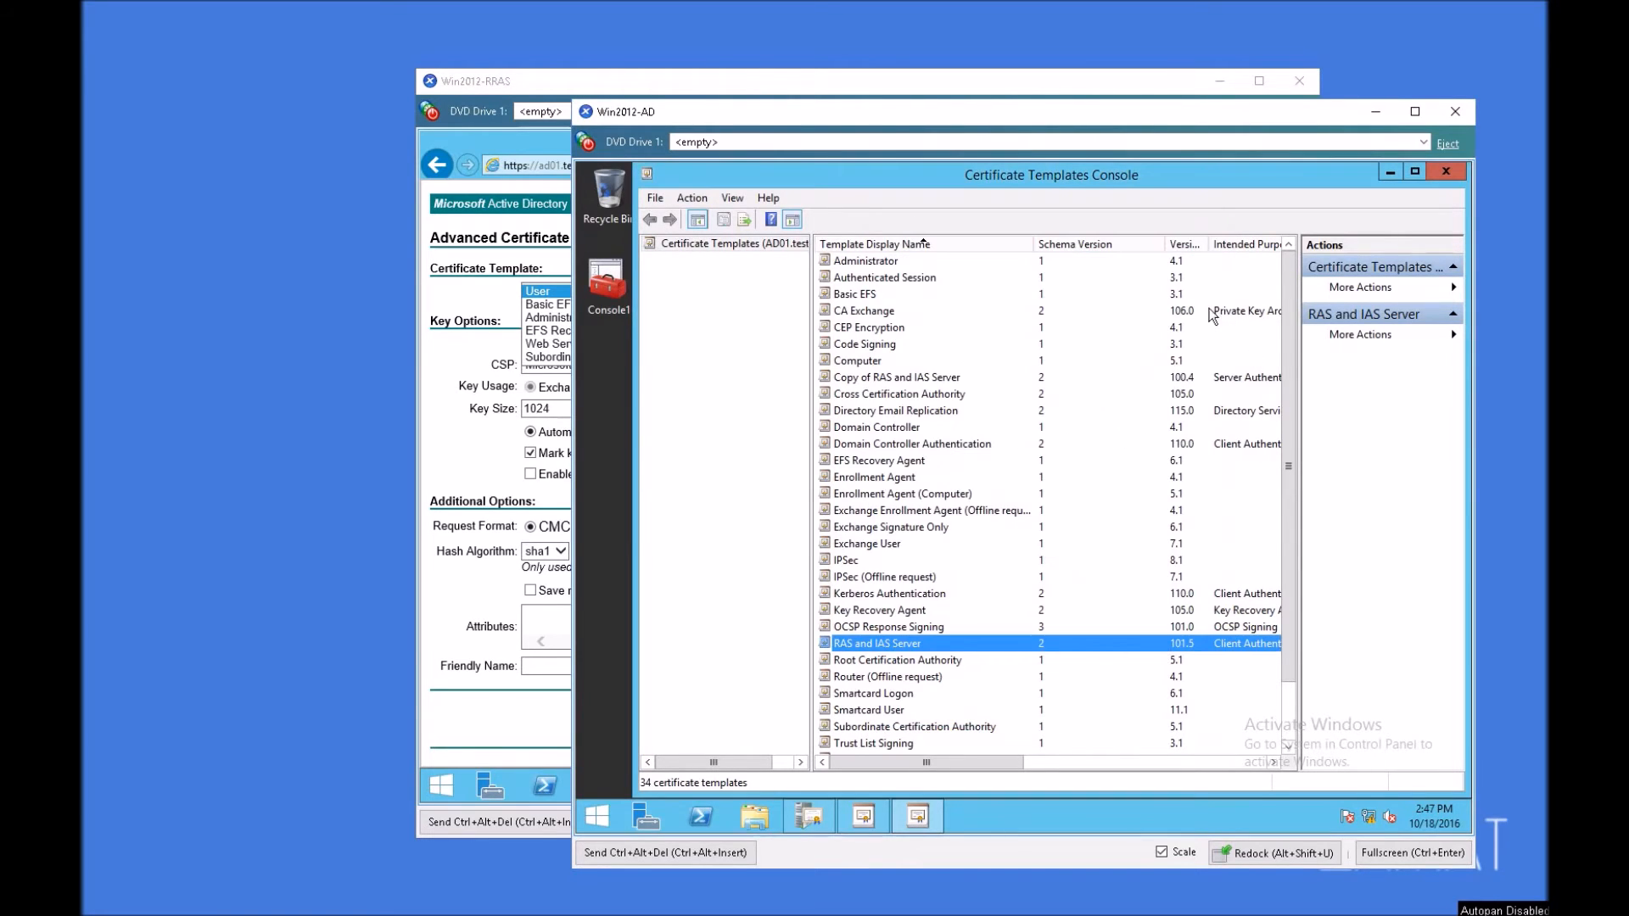
pyautogui.click(1442, 171)
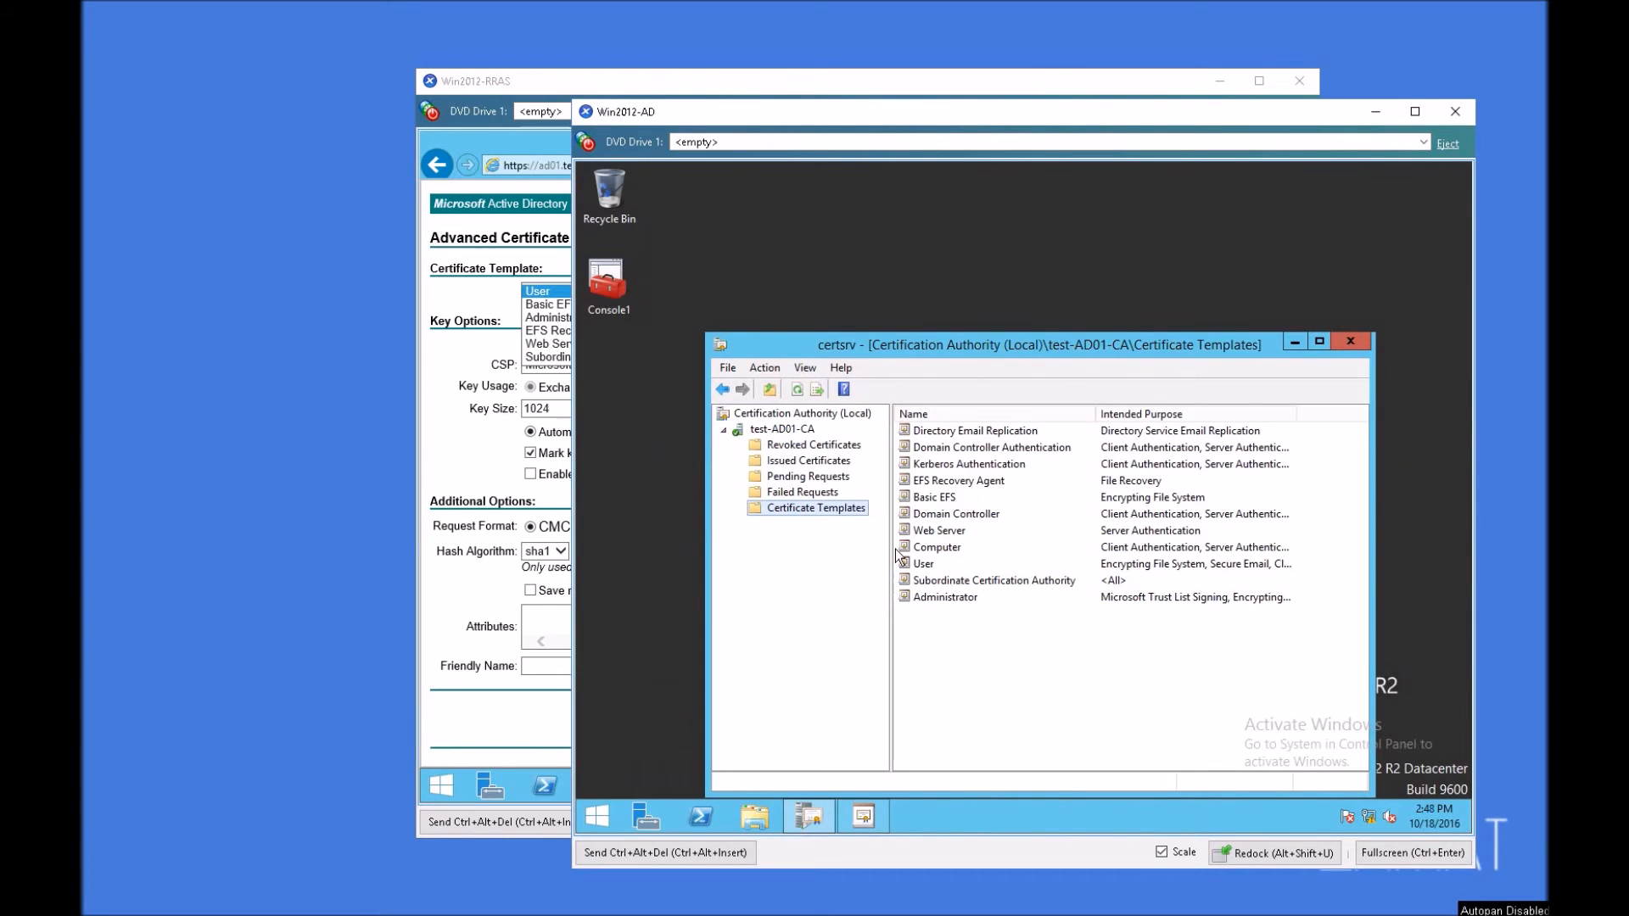
# Step: Enable the RAS and IAS Server certificate template for issuing on test-AD01-CA, and close Certification Authority
pyautogui.click(965, 636)
pyautogui.rightClick(965, 632)
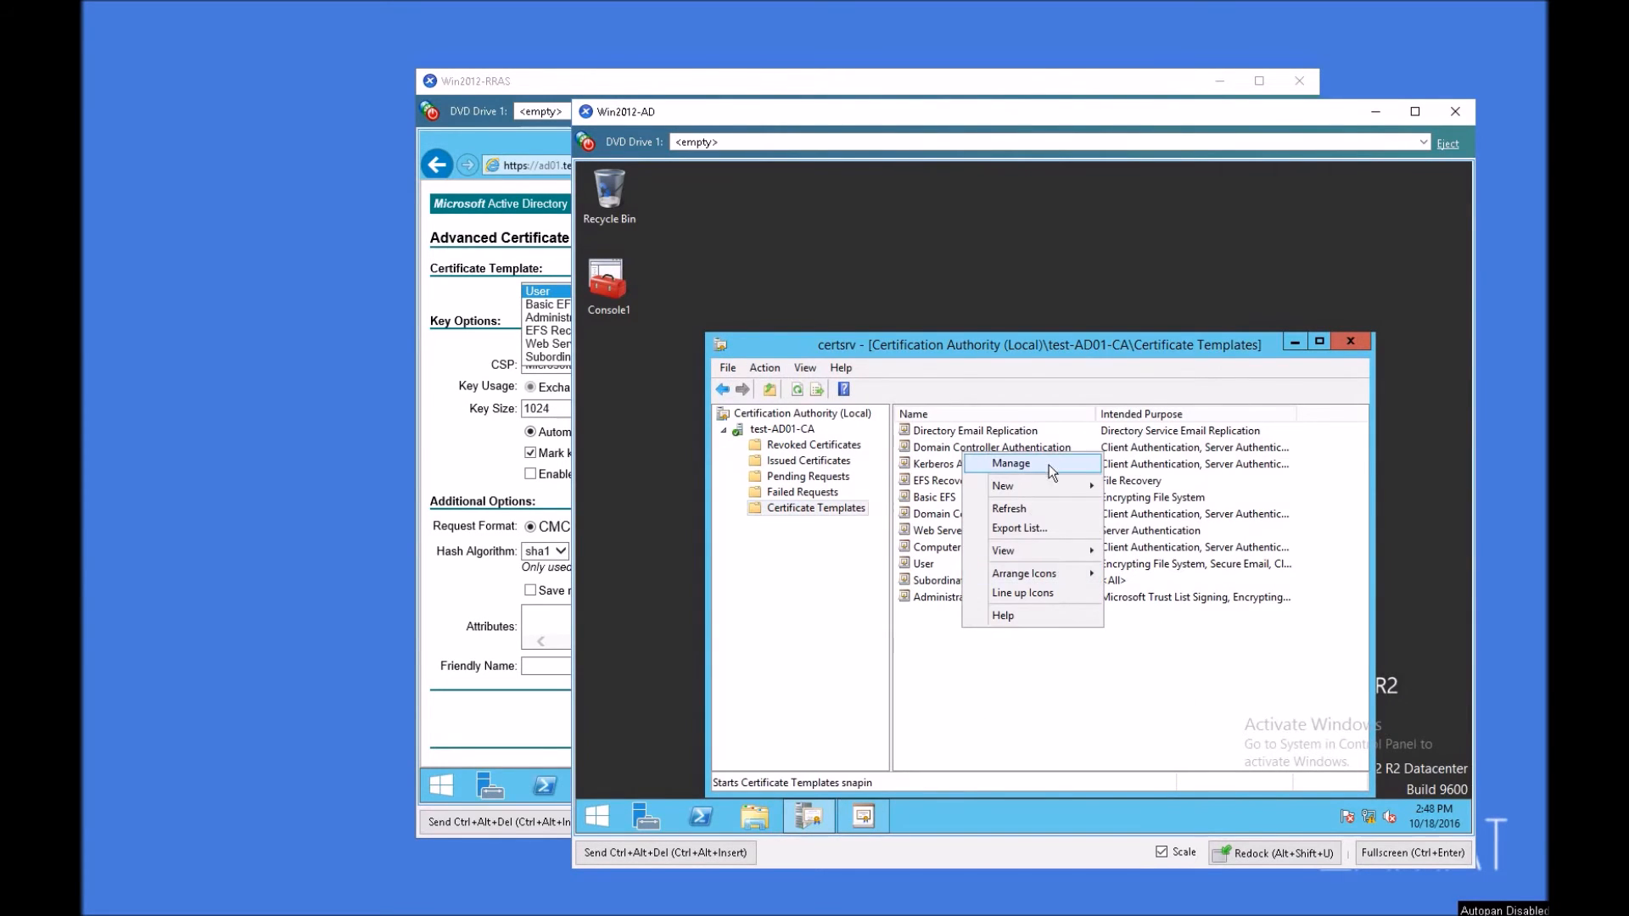
pyautogui.moveTo(1047, 485)
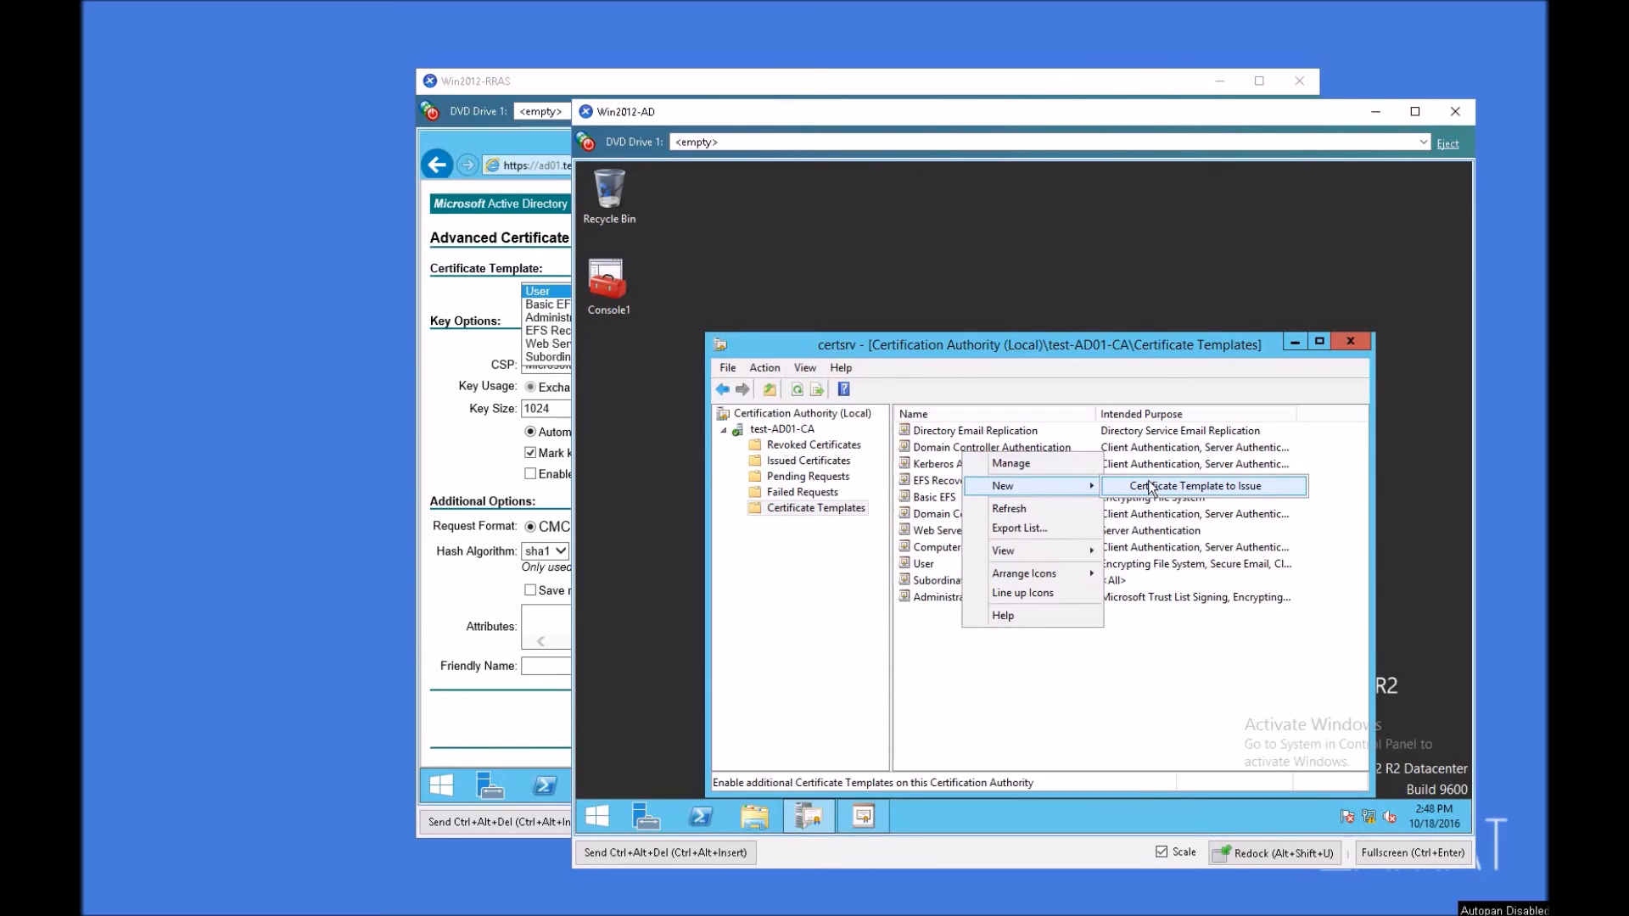
pyautogui.click(1151, 486)
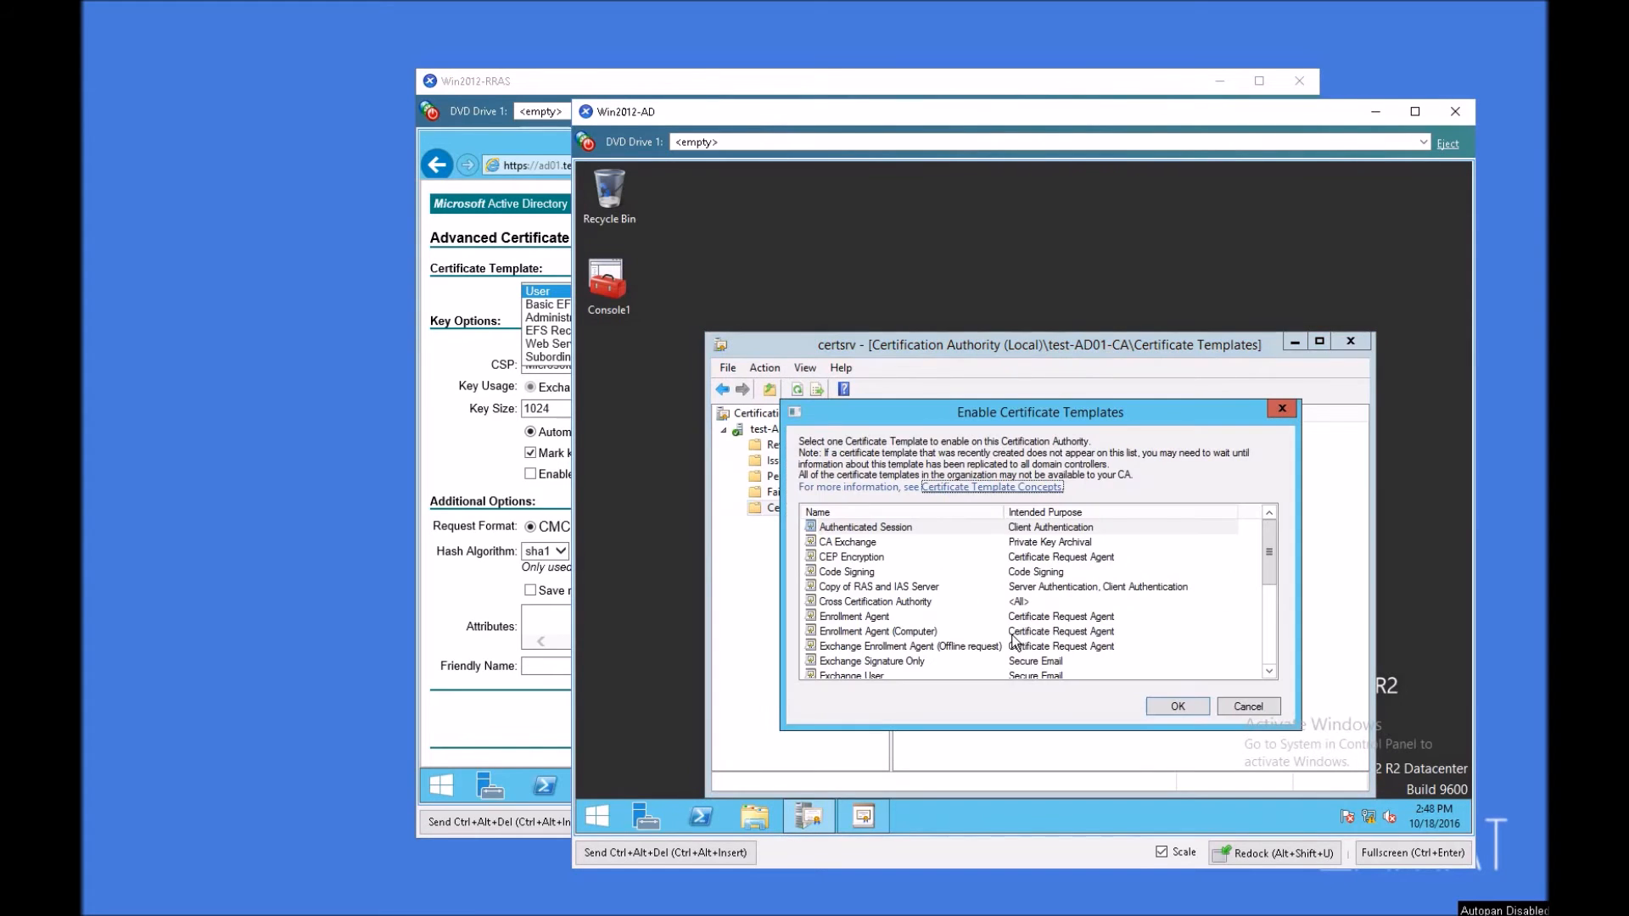
pyautogui.moveTo(923, 413); pyautogui.dragTo(910, 280)
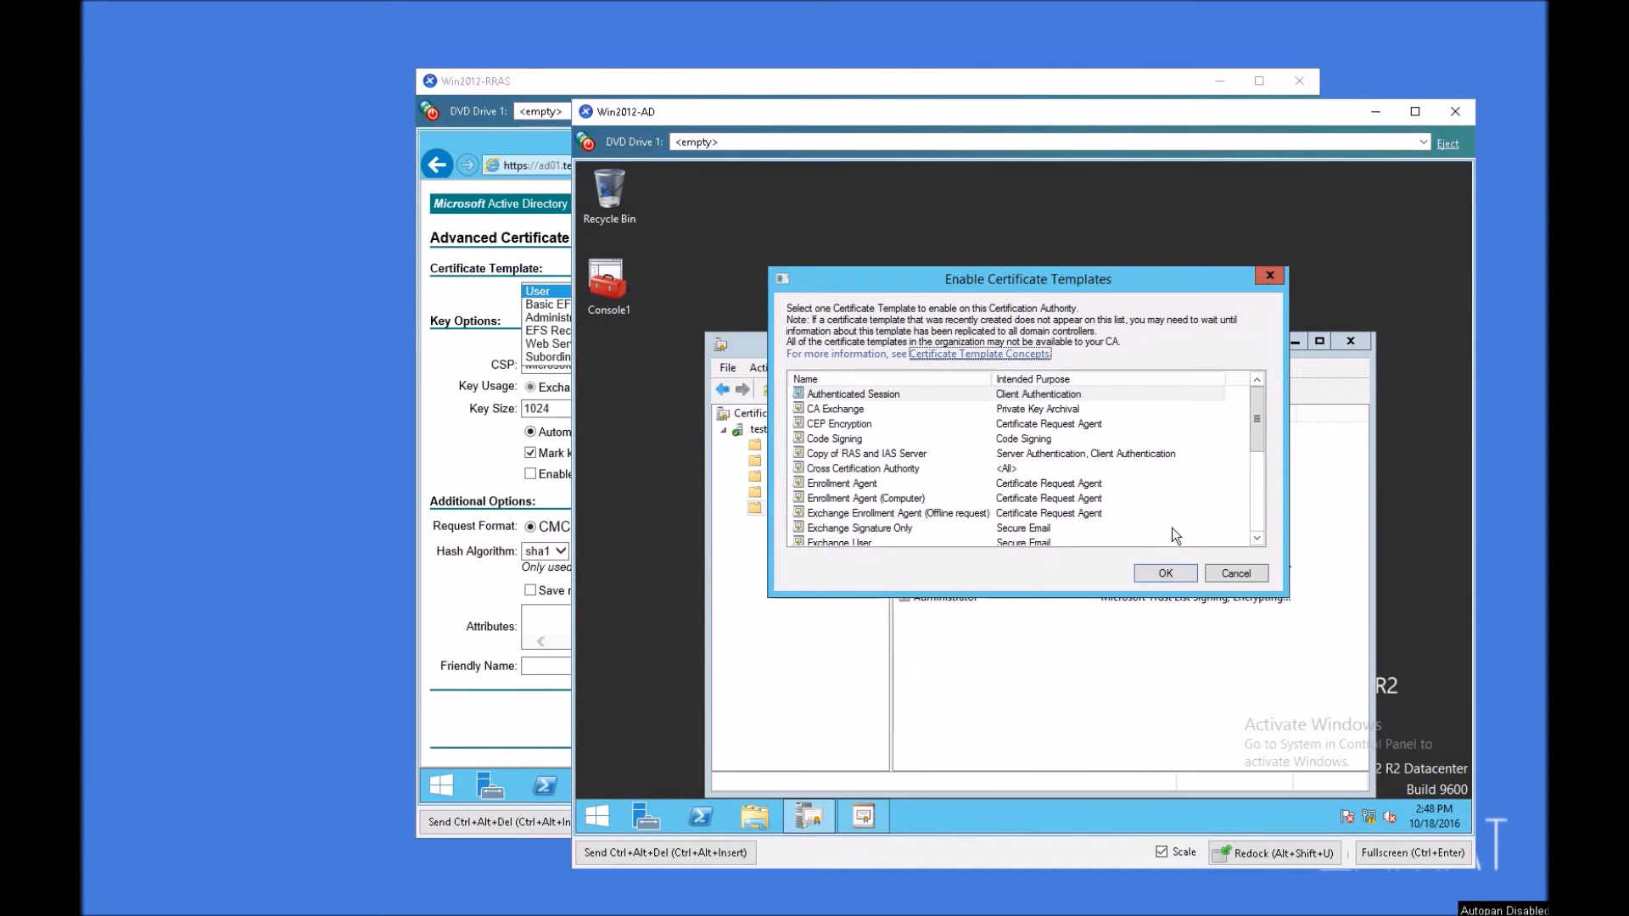
pyautogui.moveTo(1257, 436); pyautogui.dragTo(1264, 527)
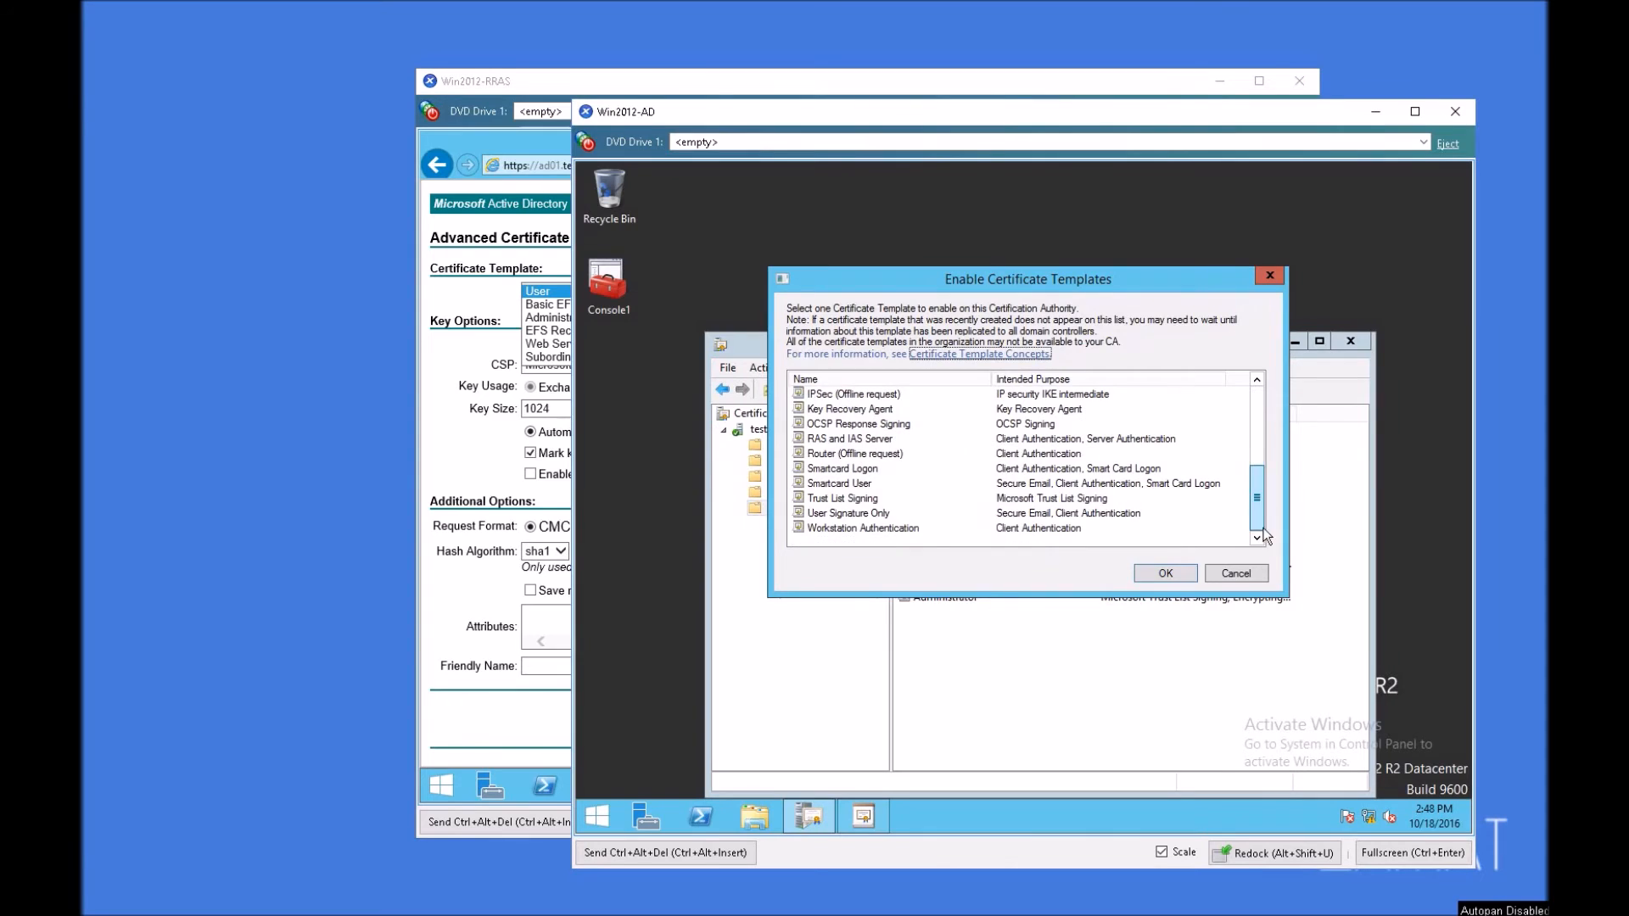
pyautogui.click(841, 438)
pyautogui.click(1164, 573)
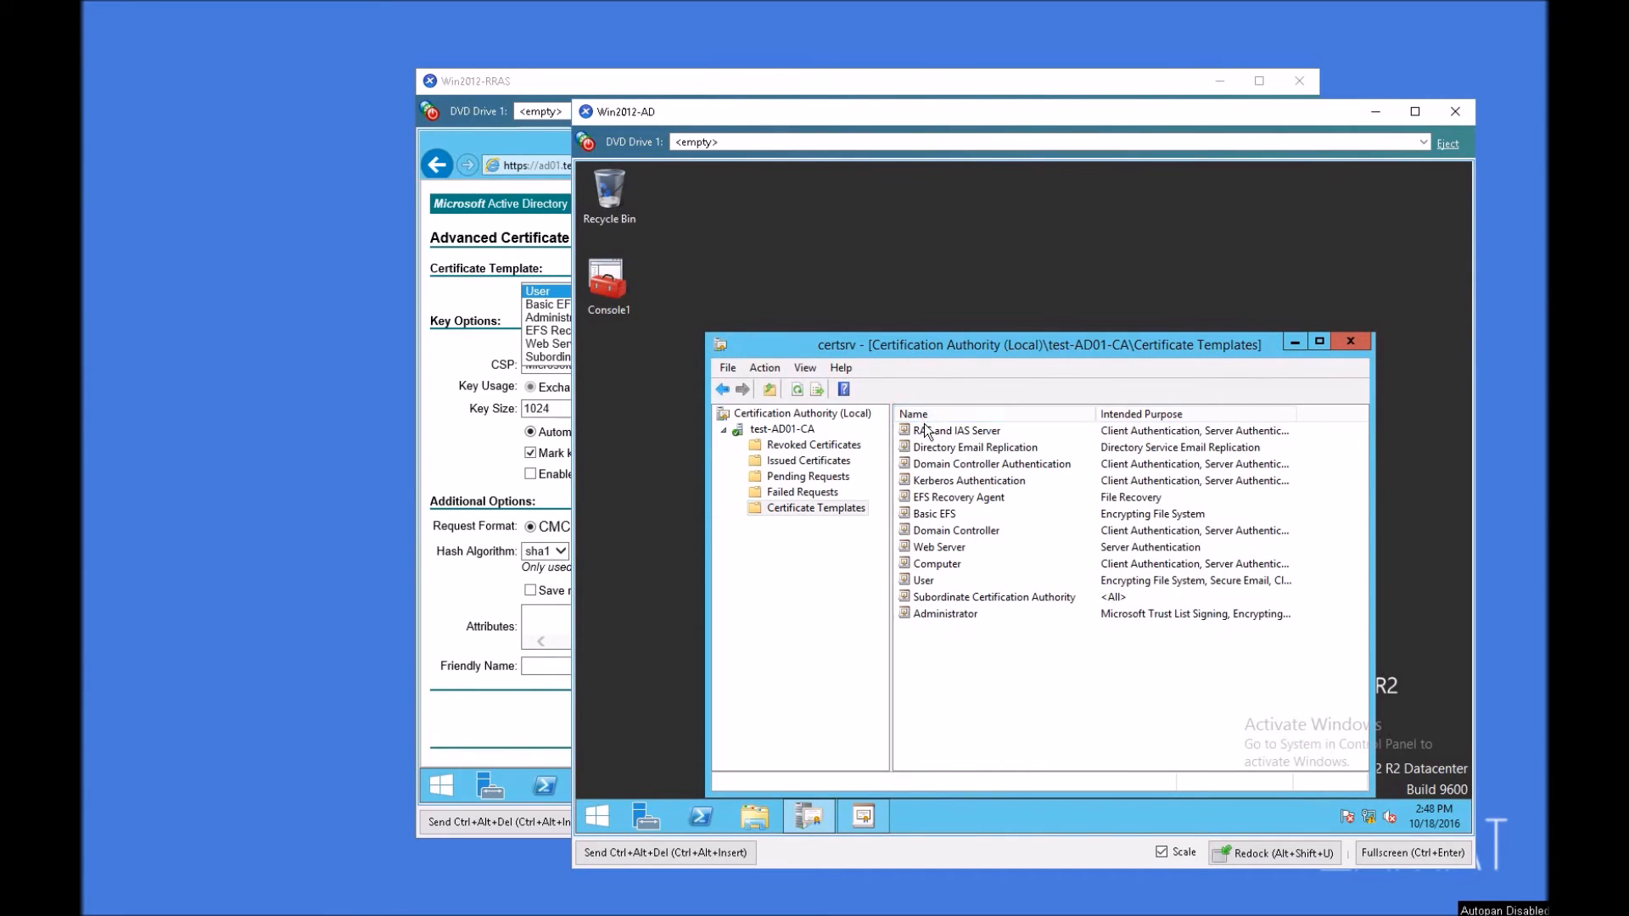
pyautogui.click(998, 433)
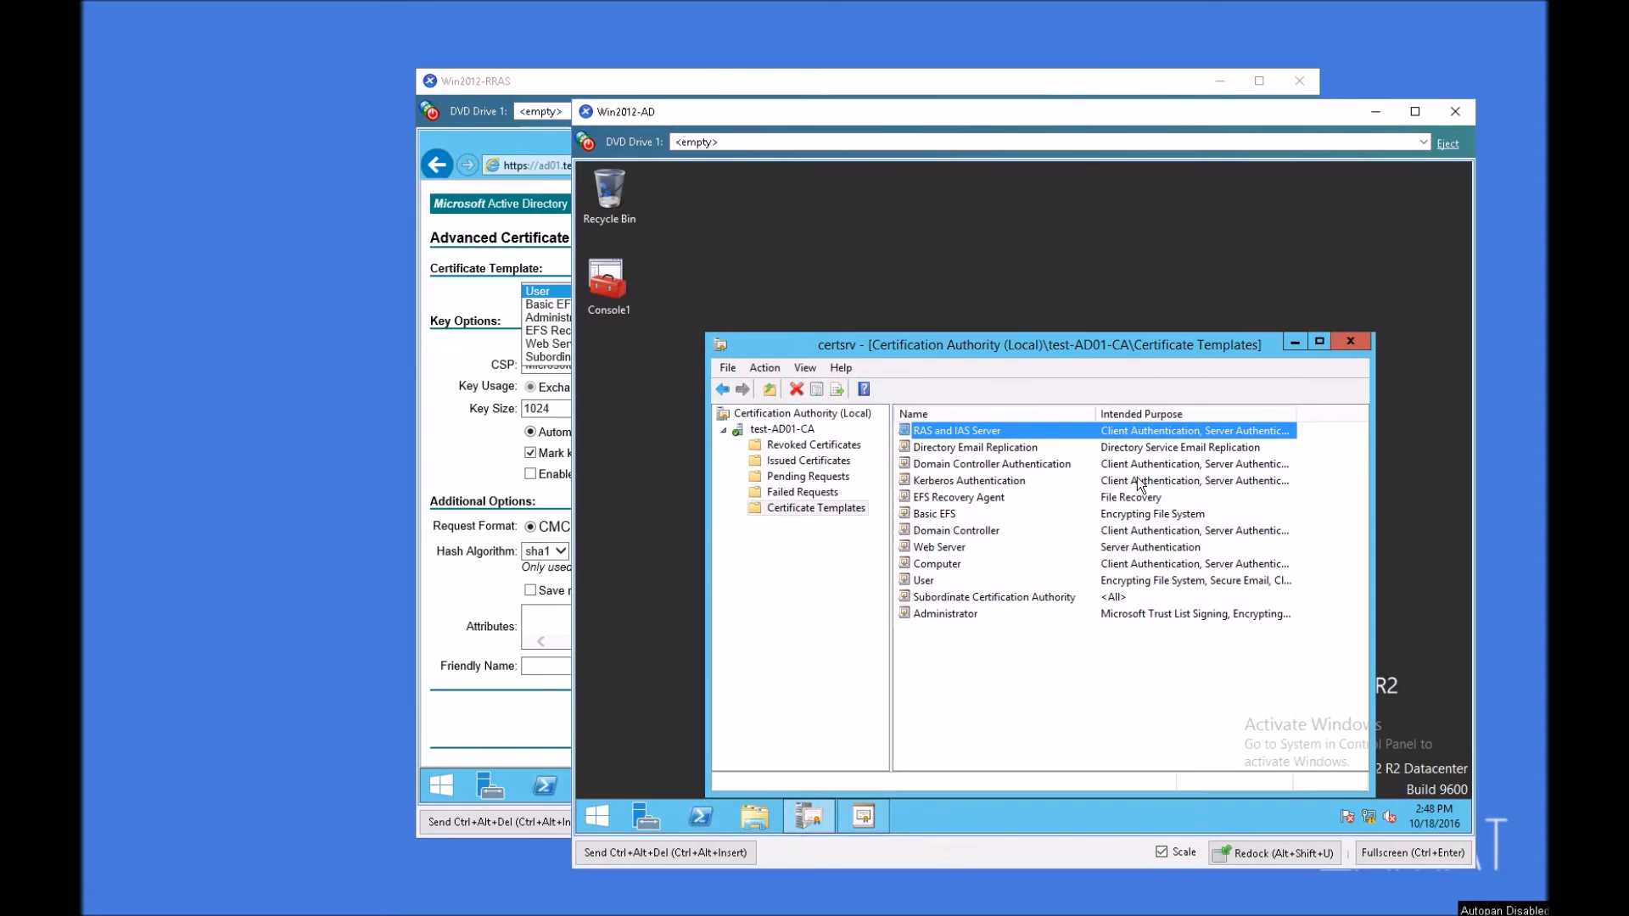
pyautogui.click(1350, 342)
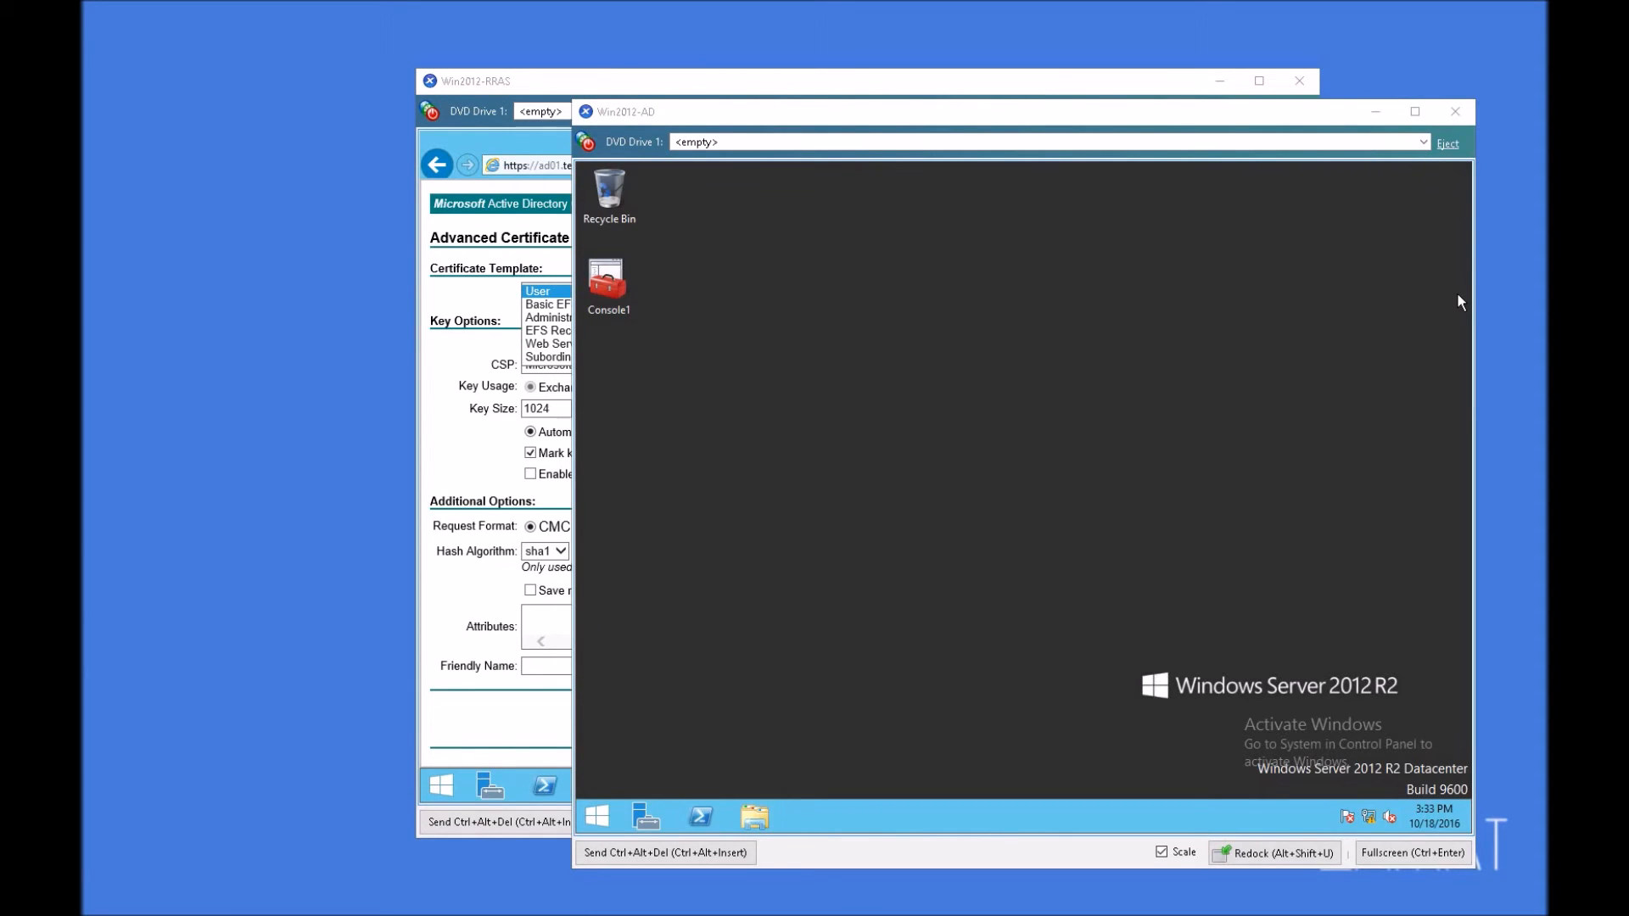
# Step: Switch to the Win2012-RRAS machine, reload the Advanced Certificate Request page, allow the web operation, and choose the RAS and IAS Server template
pyautogui.click(598, 83)
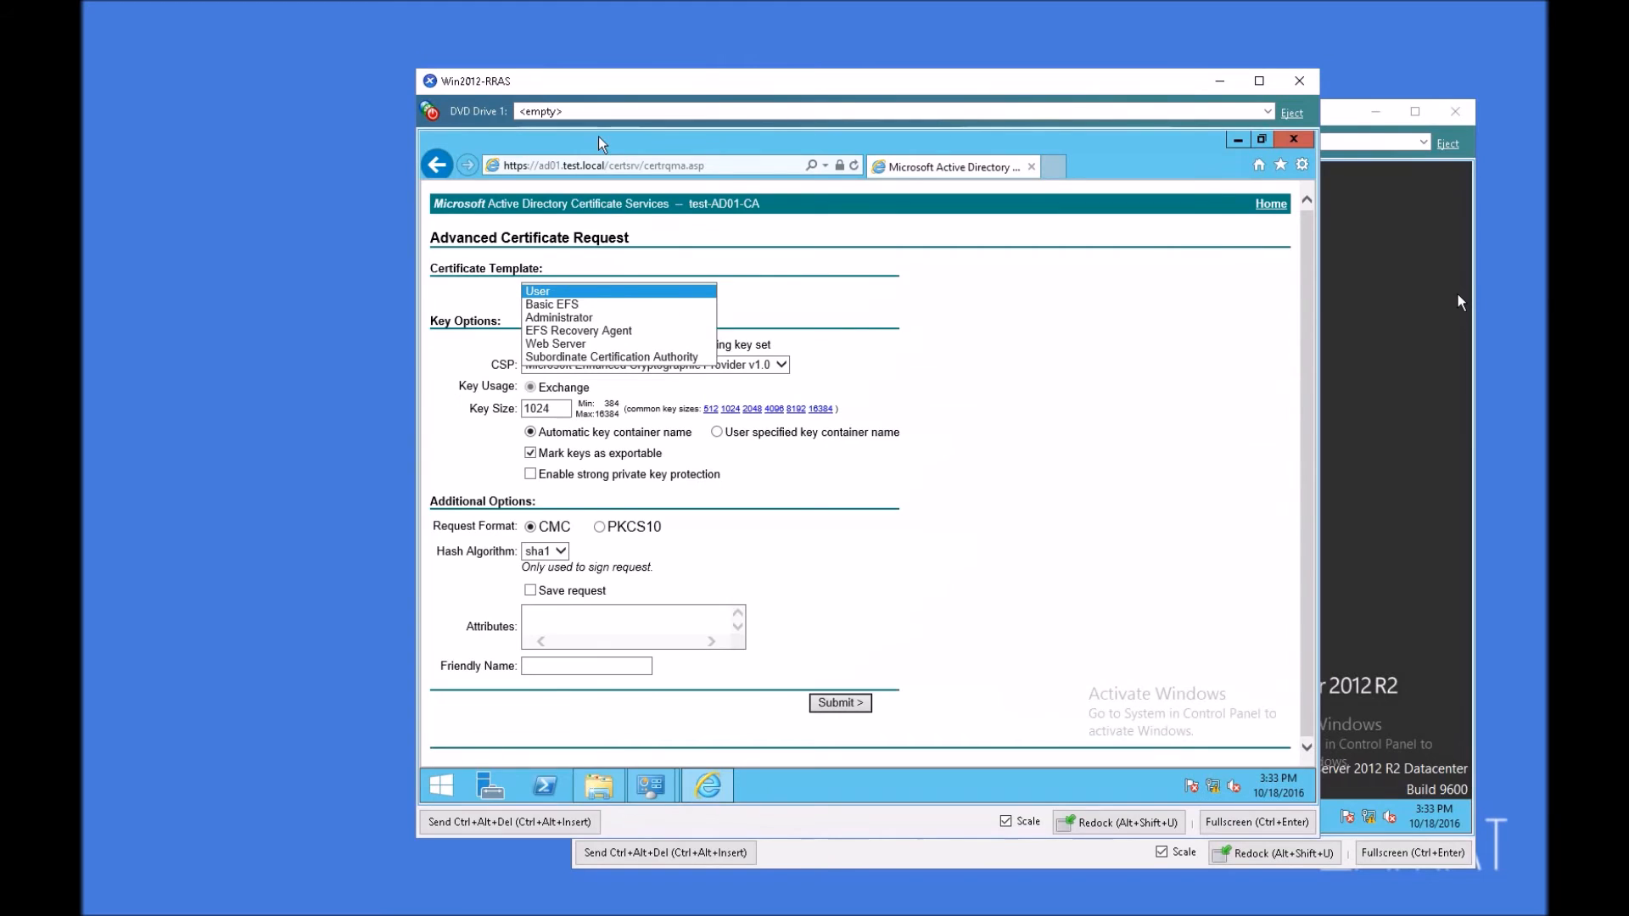
pyautogui.click(1106, 399)
pyautogui.press('F5')
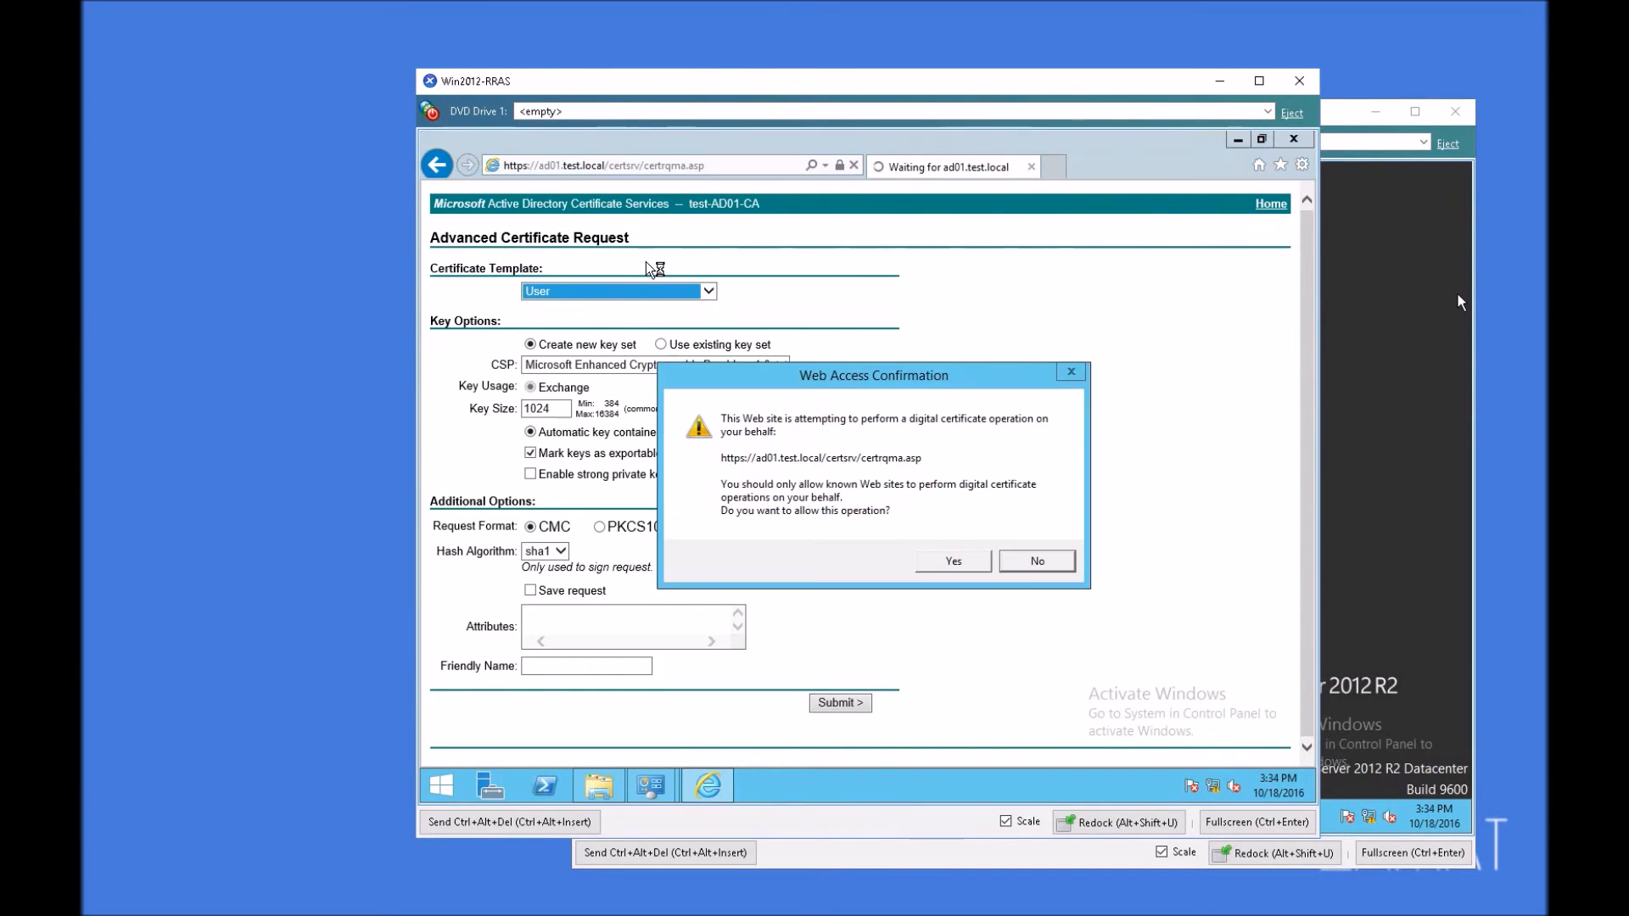
pyautogui.click(988, 557)
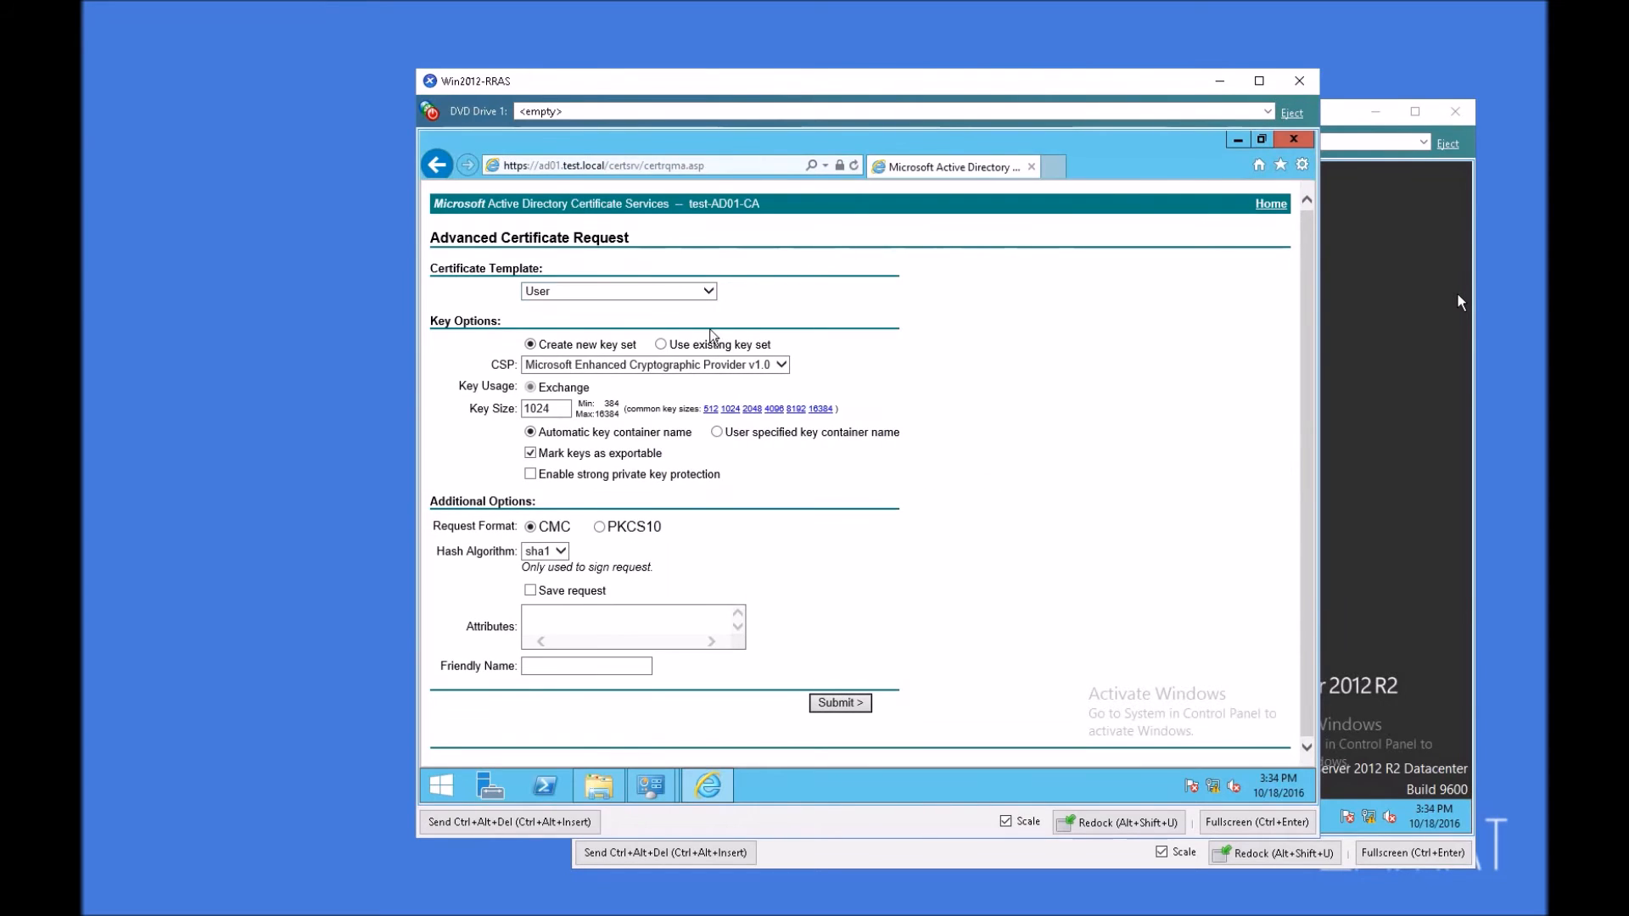
pyautogui.click(650, 293)
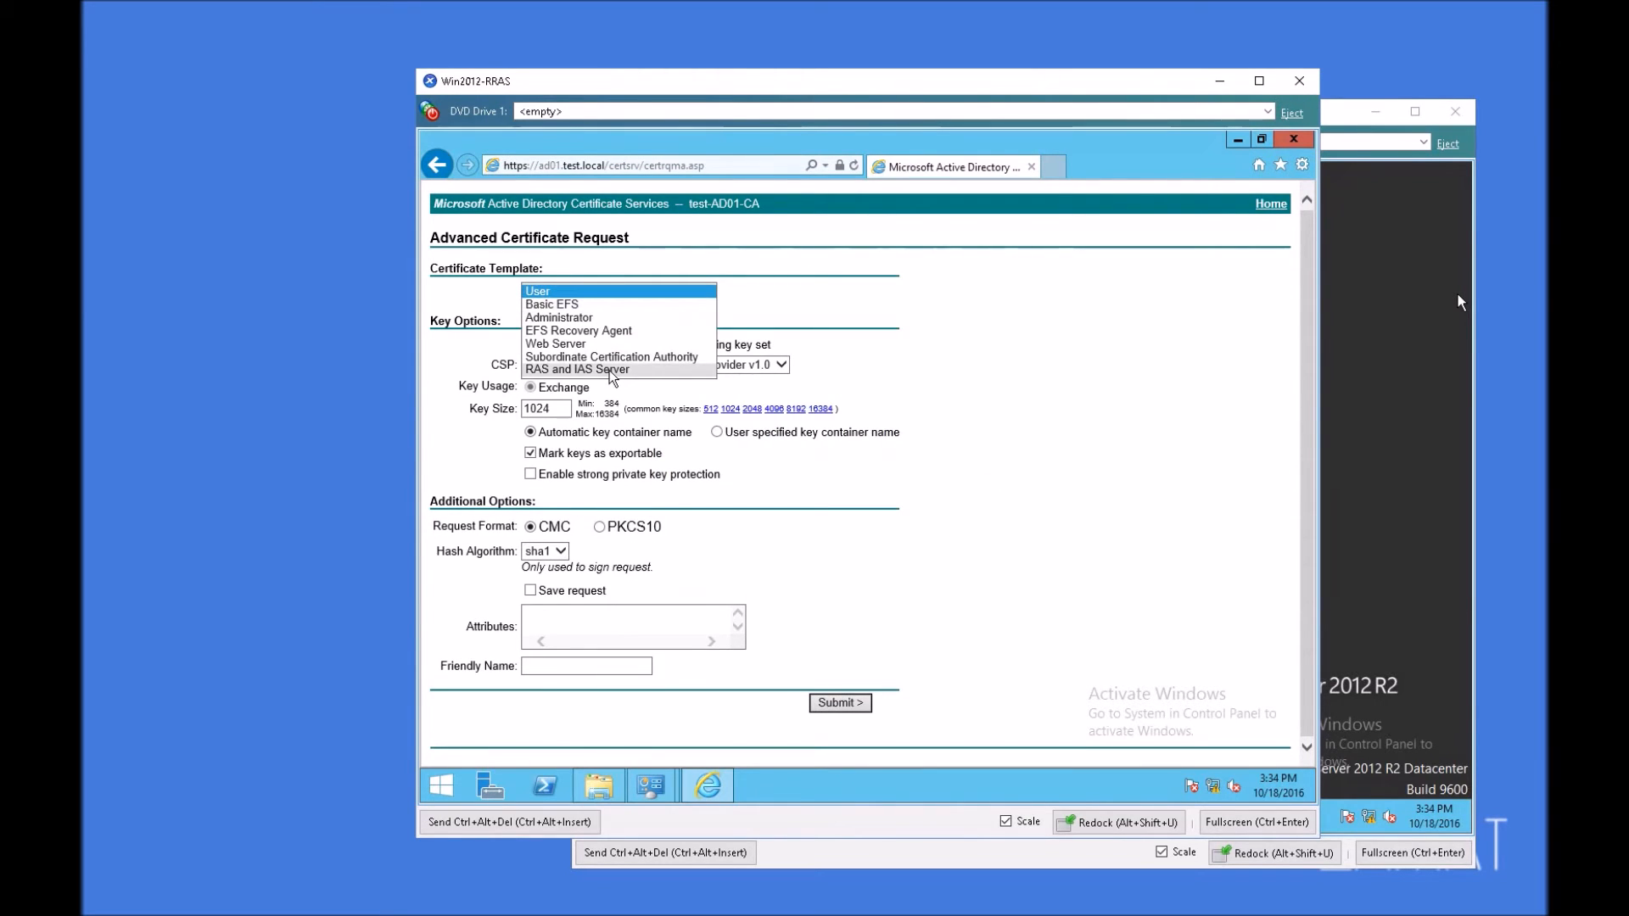
pyautogui.click(614, 369)
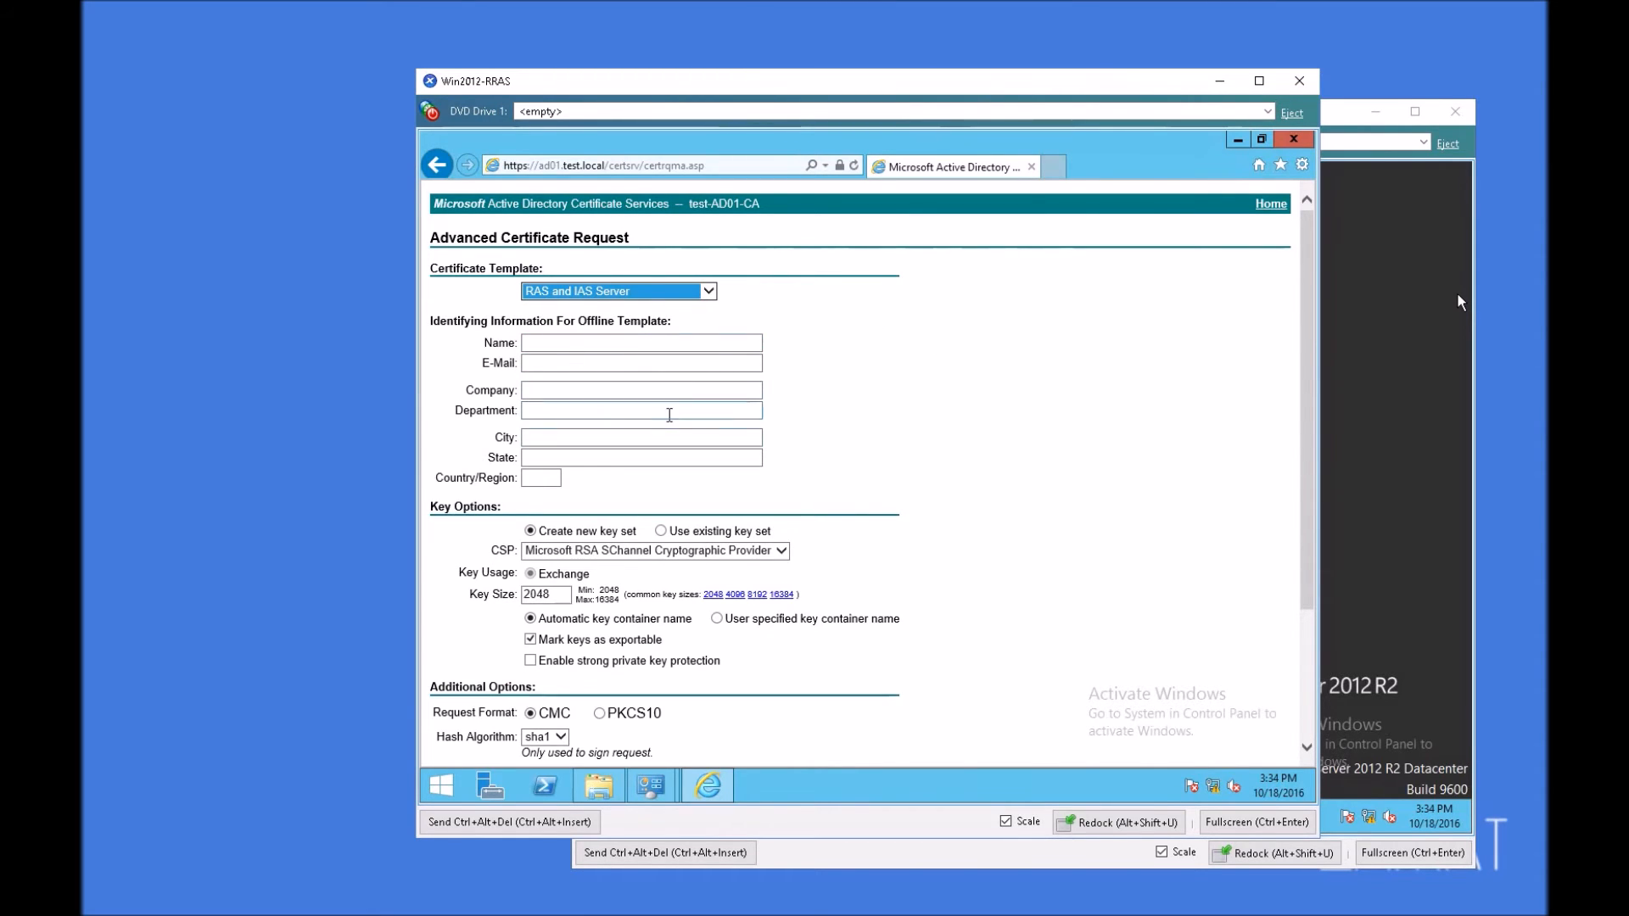
# Step: Look up the server's full computer name in System and enter RAS01.test.local as the certificate request's name
pyautogui.click(552, 342)
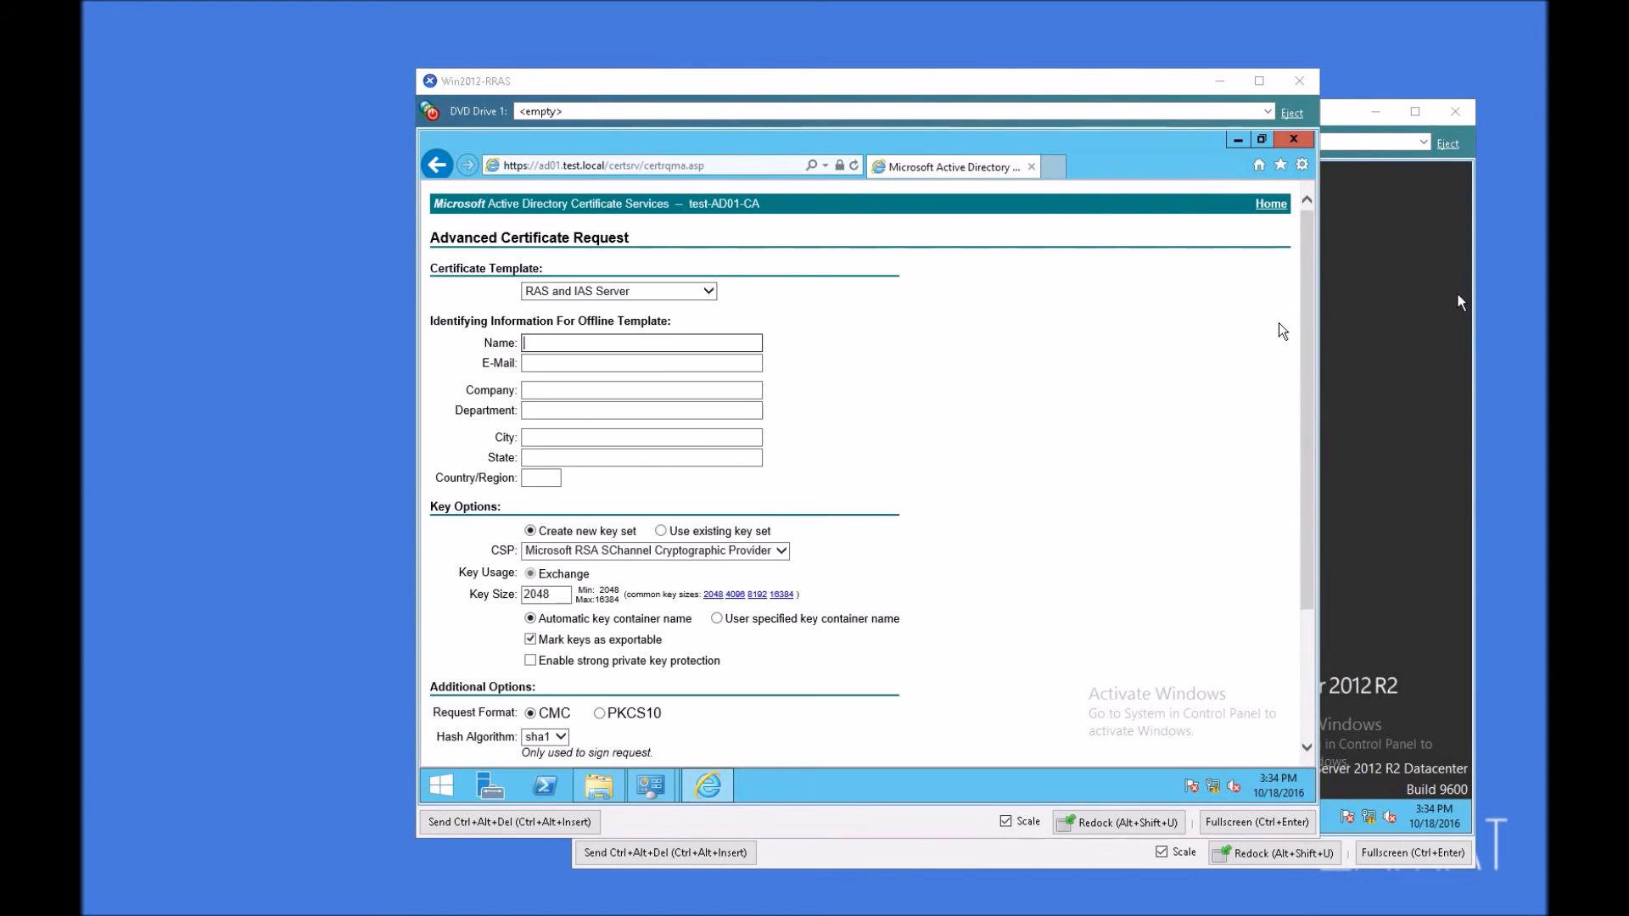
pyautogui.click(444, 784)
pyautogui.rightClick(454, 785)
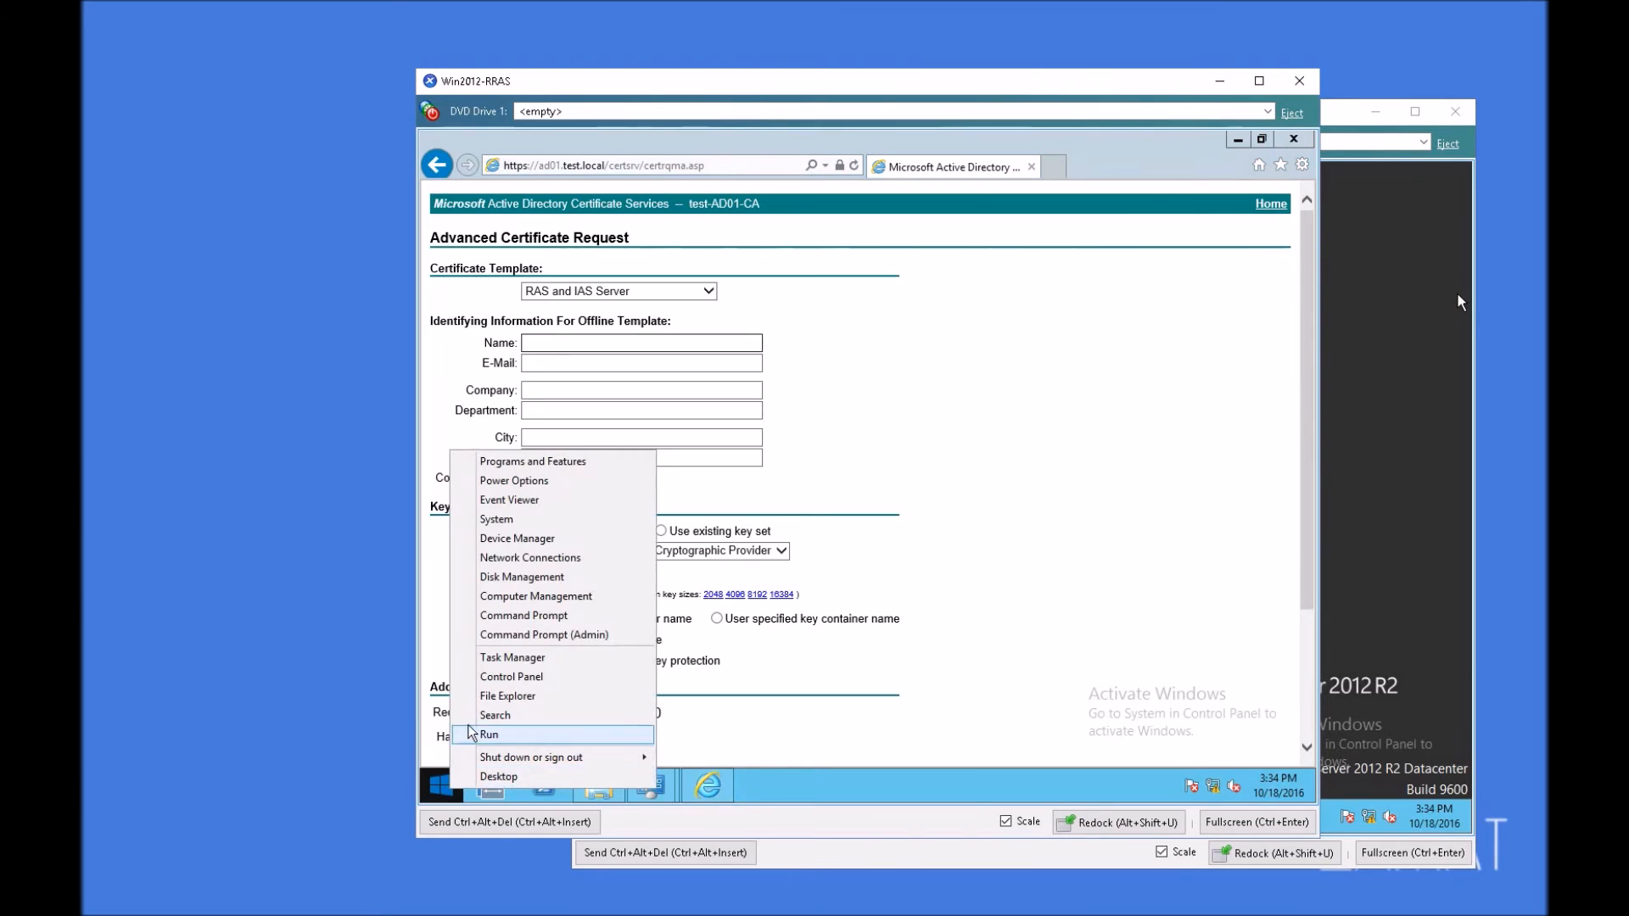
pyautogui.click(509, 519)
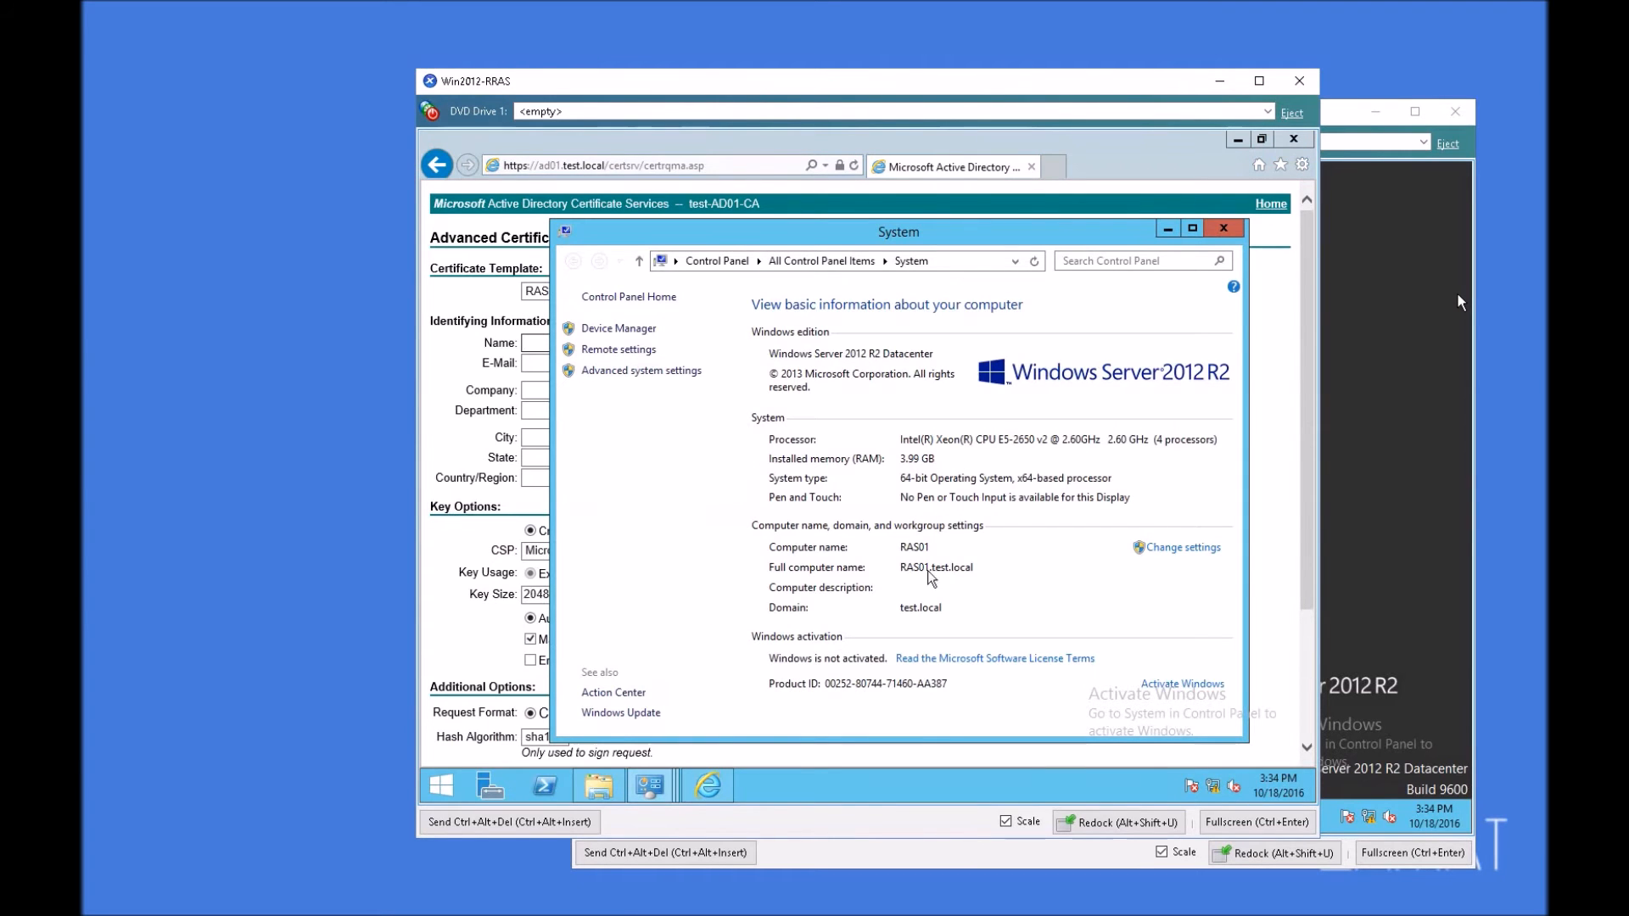
pyautogui.click(1168, 229)
pyautogui.write('RAS01.test.local')
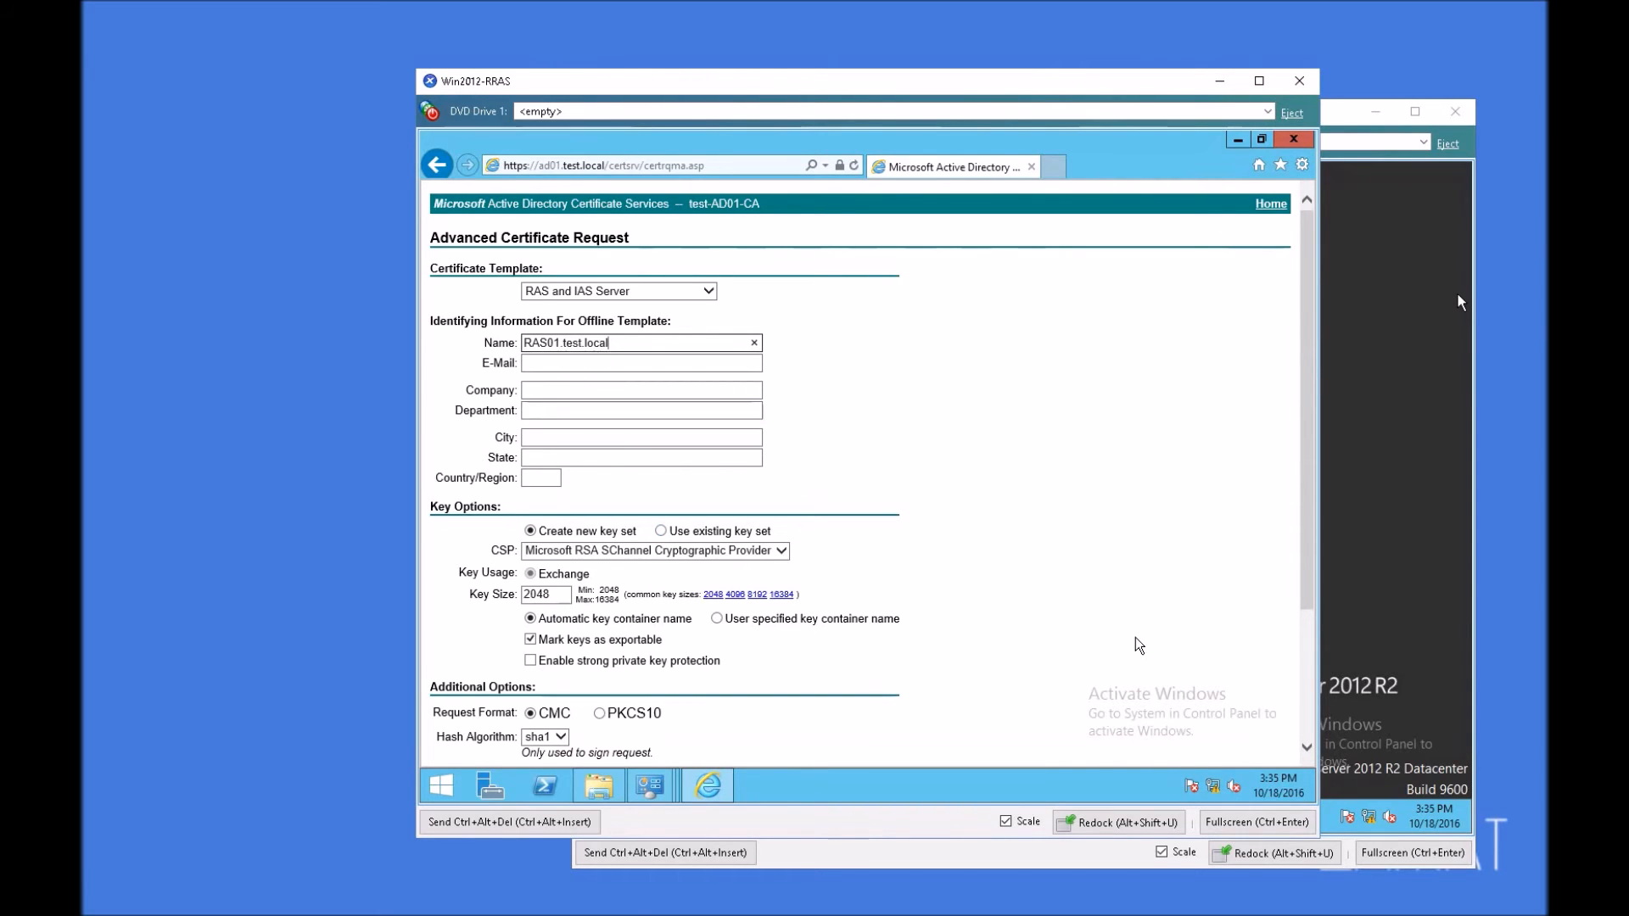
# Step: Submit the certificate request, allow the web operation, dismiss the AutoComplete prompt, and close the browser
pyautogui.moveTo(1306, 375); pyautogui.dragTo(1304, 560)
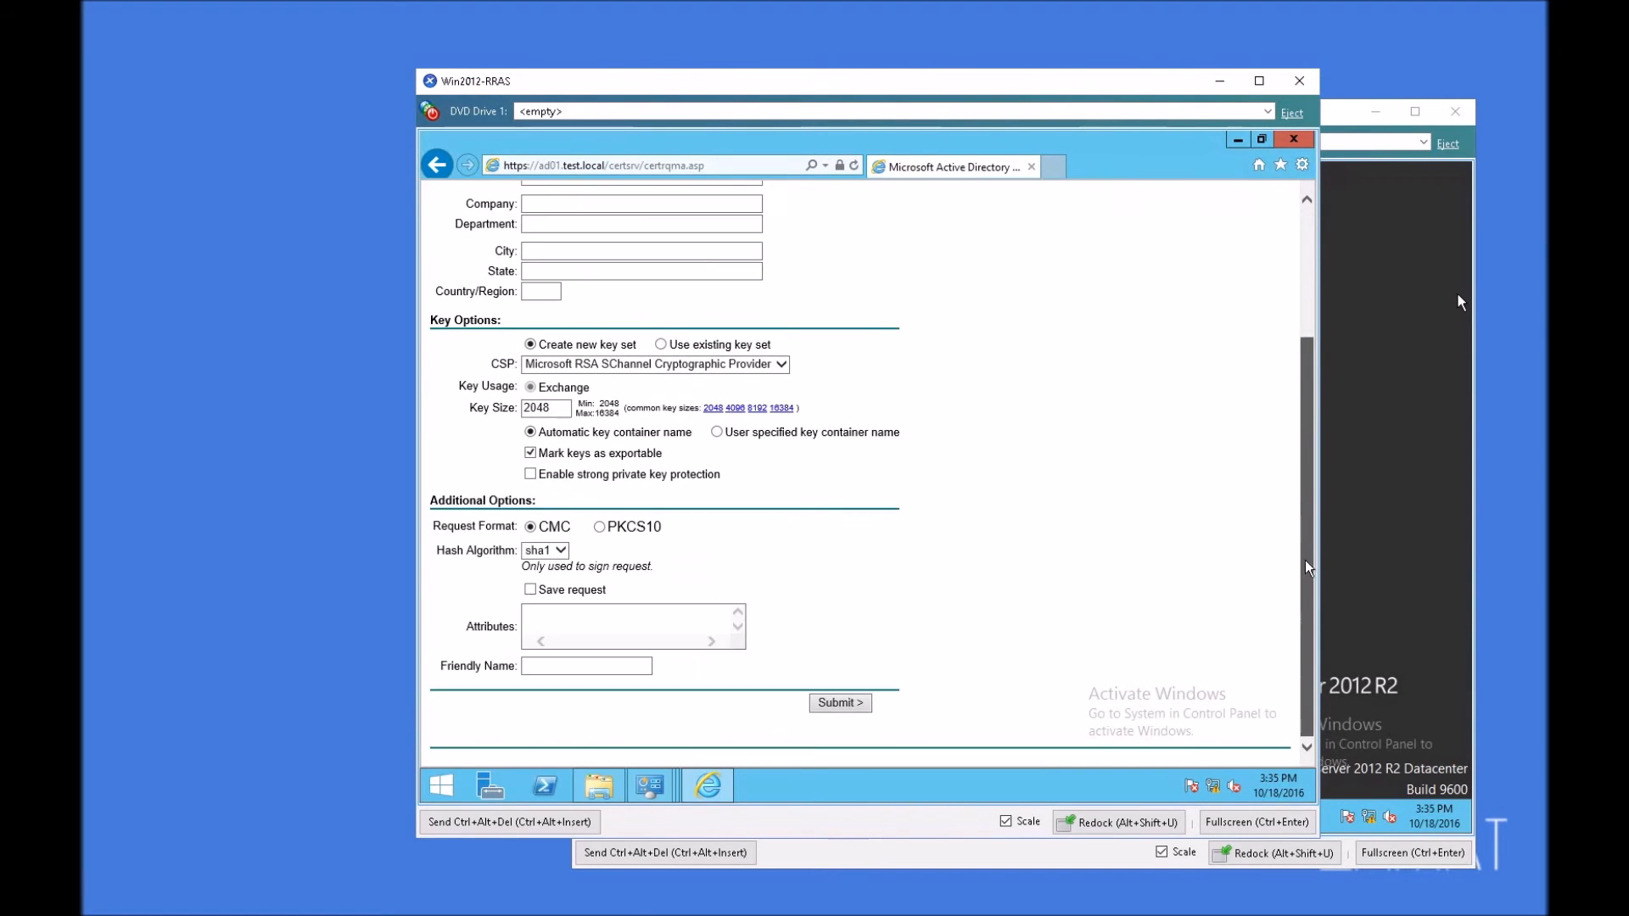
pyautogui.click(844, 706)
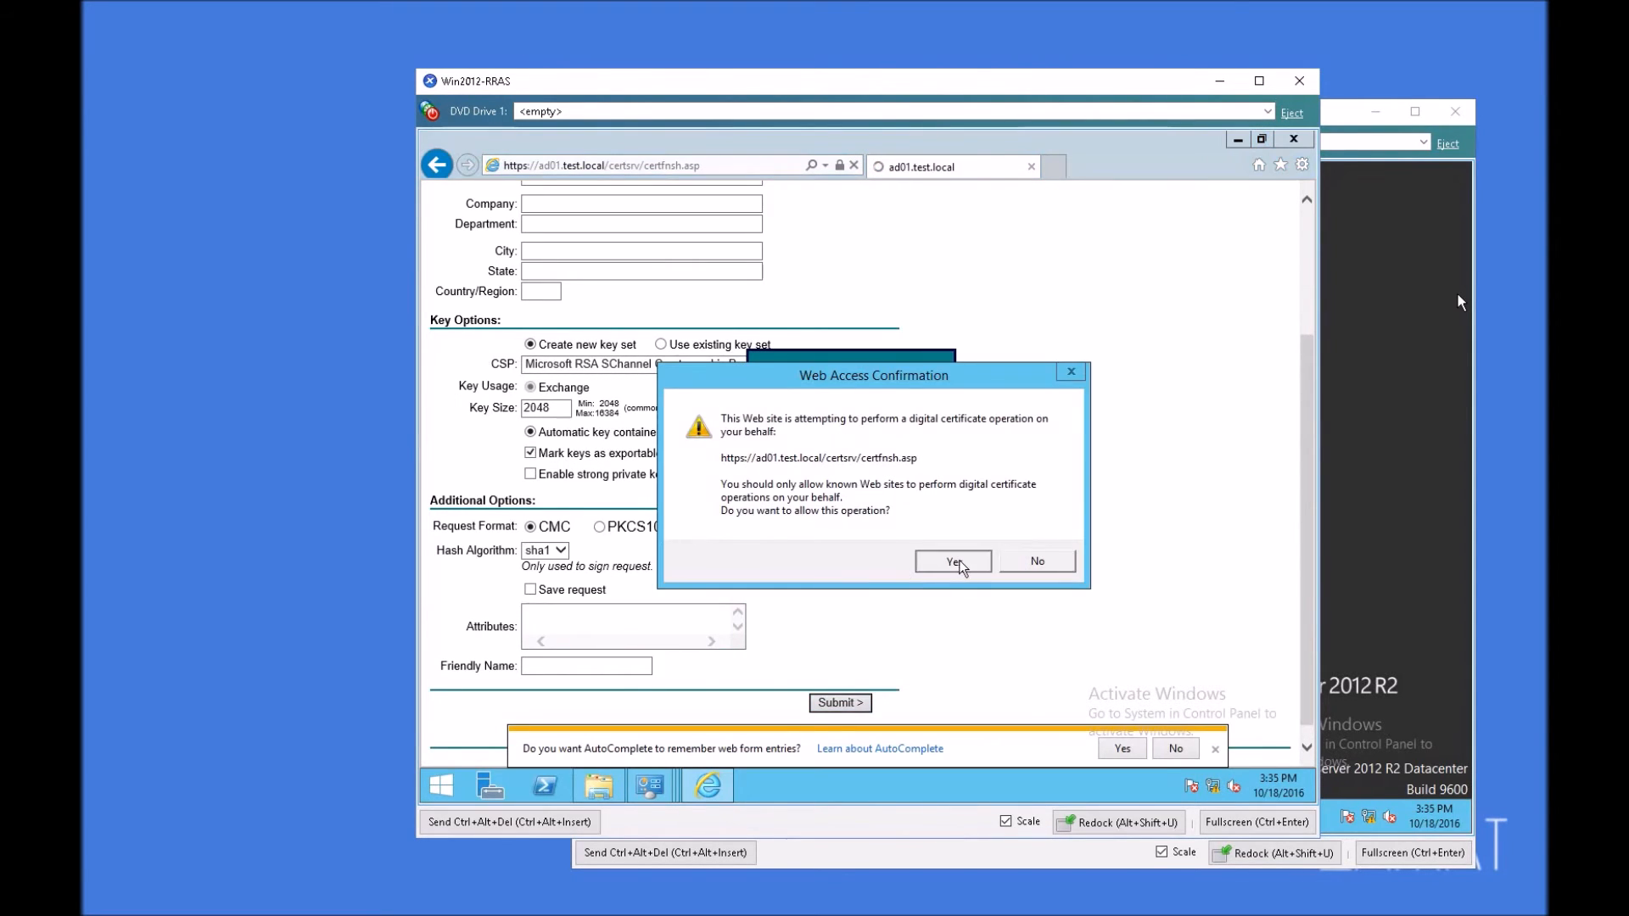
pyautogui.click(954, 562)
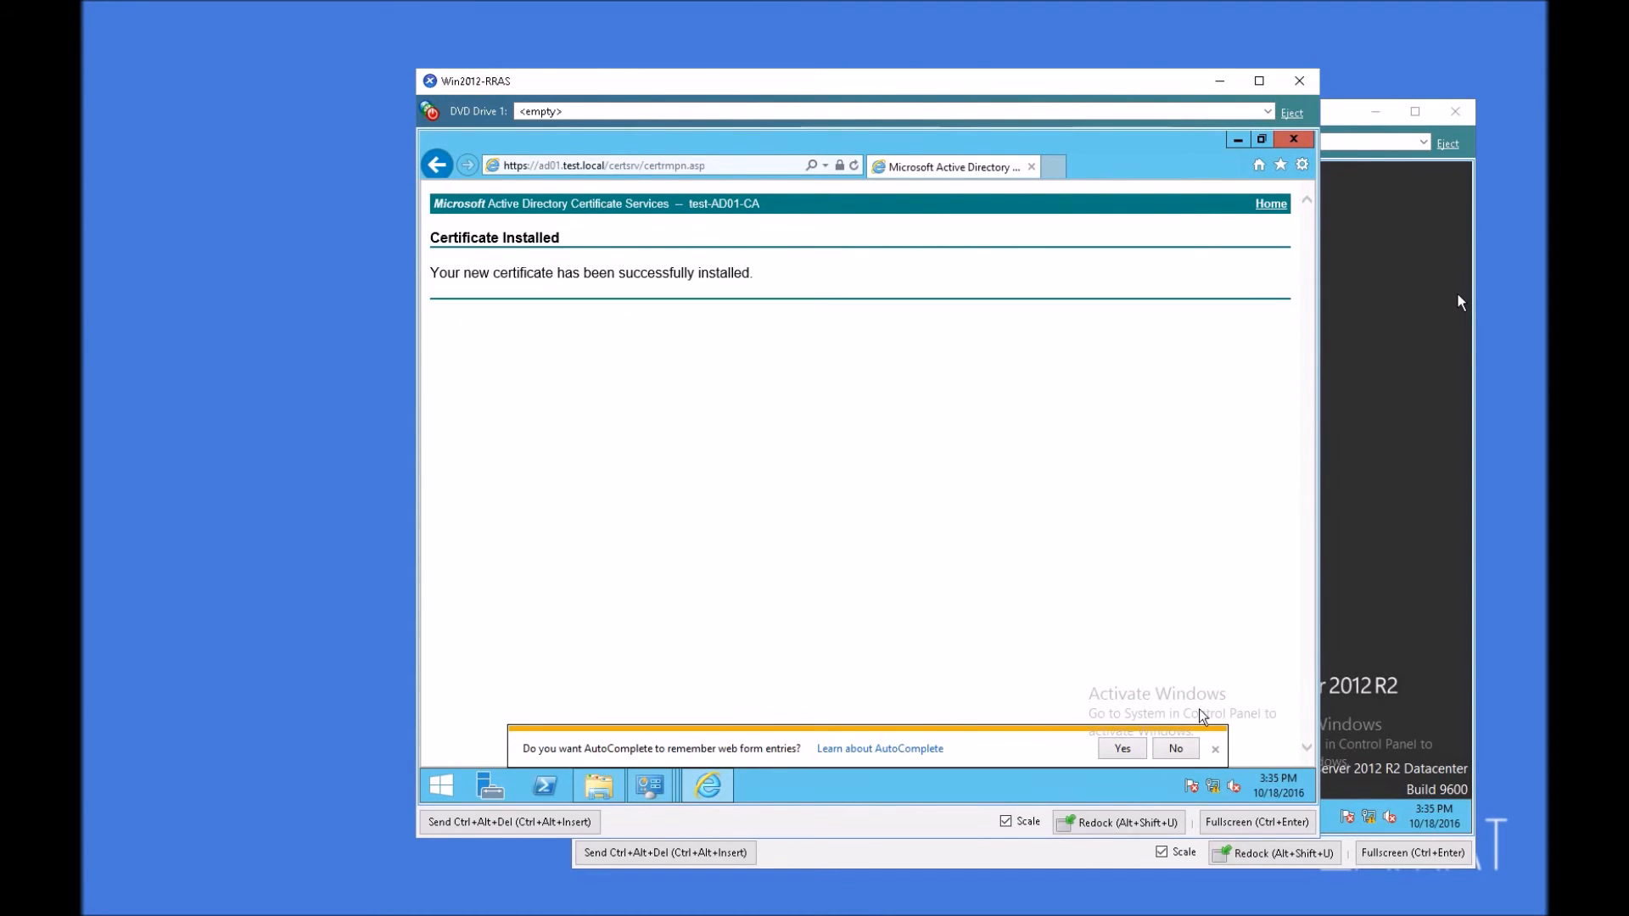
pyautogui.click(1217, 750)
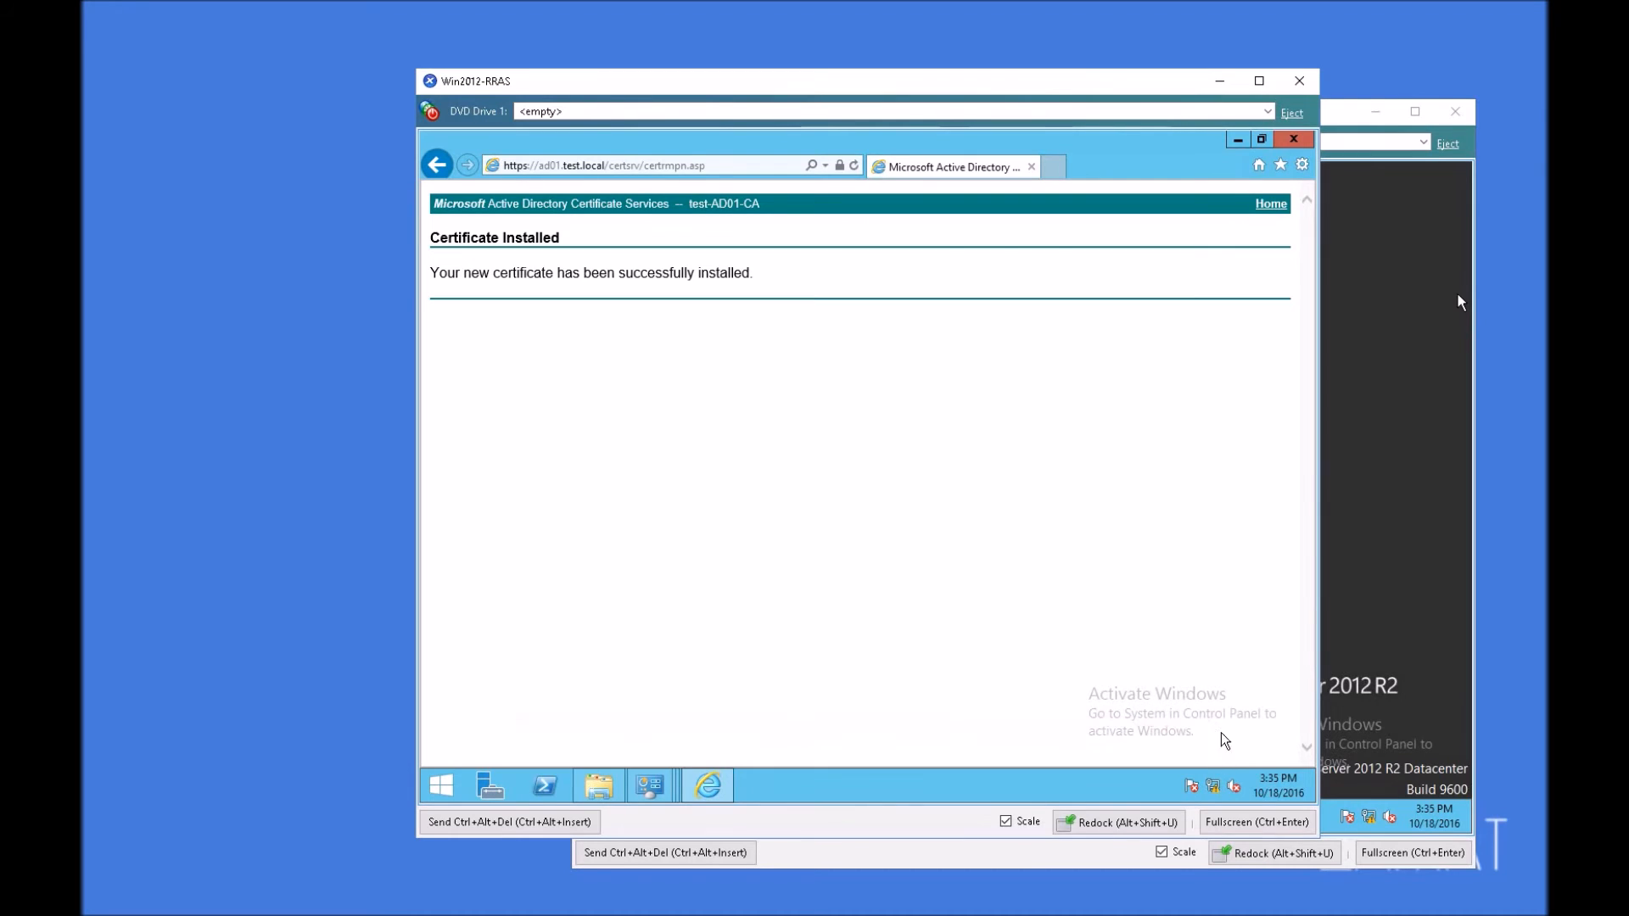
pyautogui.click(1292, 139)
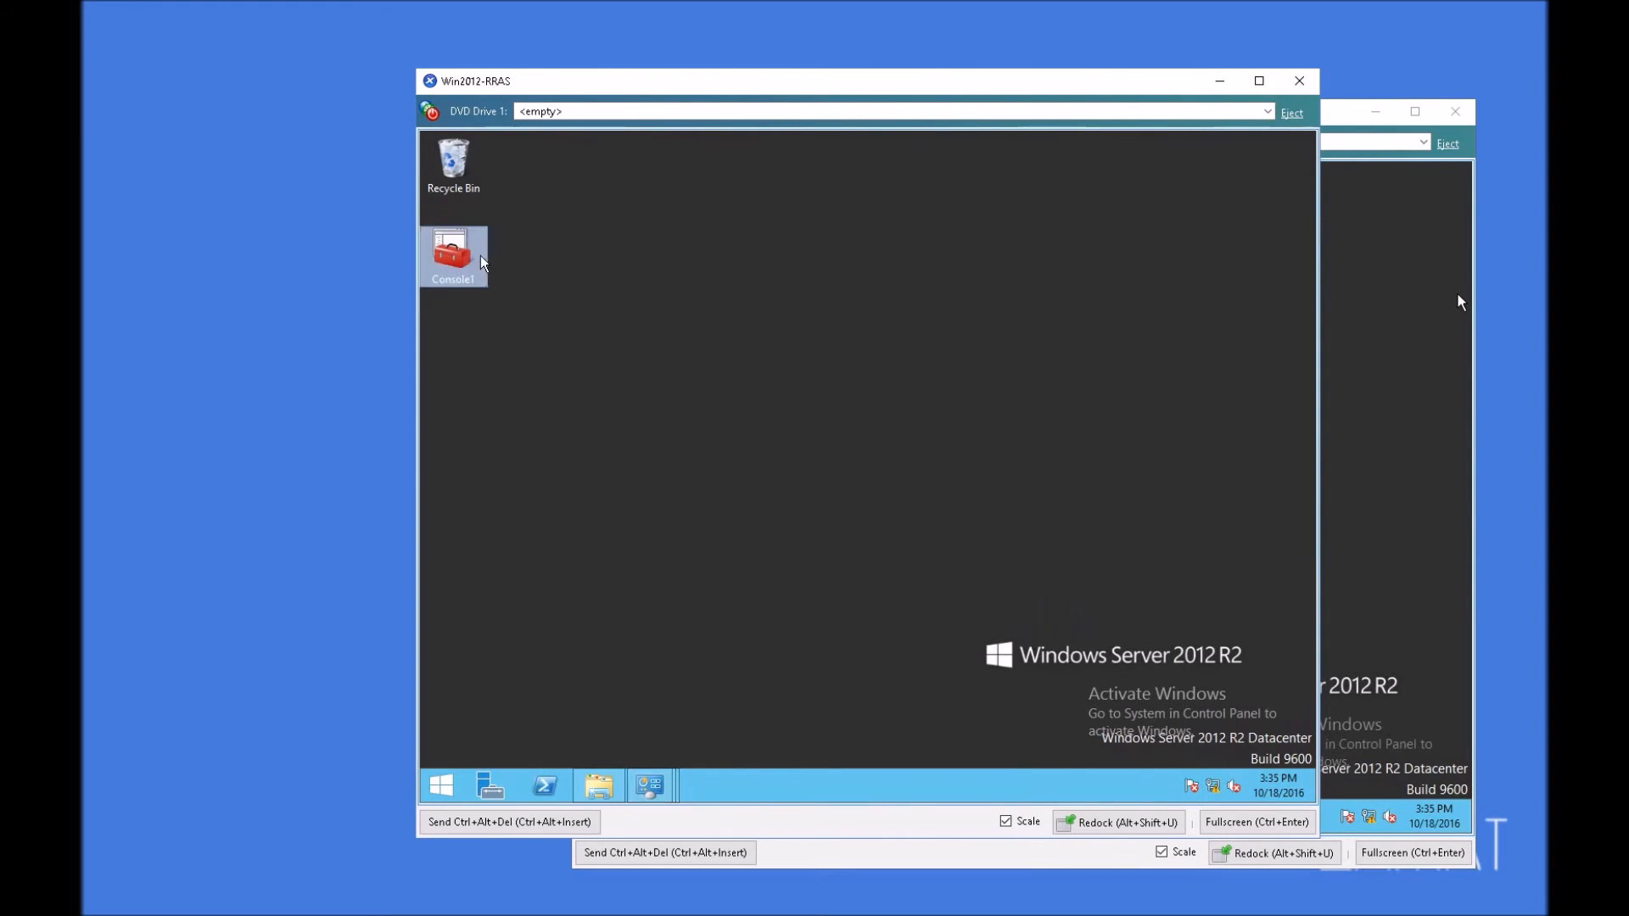
# Step: Open Console1 from the desktop and display the certificates in the current user's Personal store
pyautogui.doubleClick(451, 257)
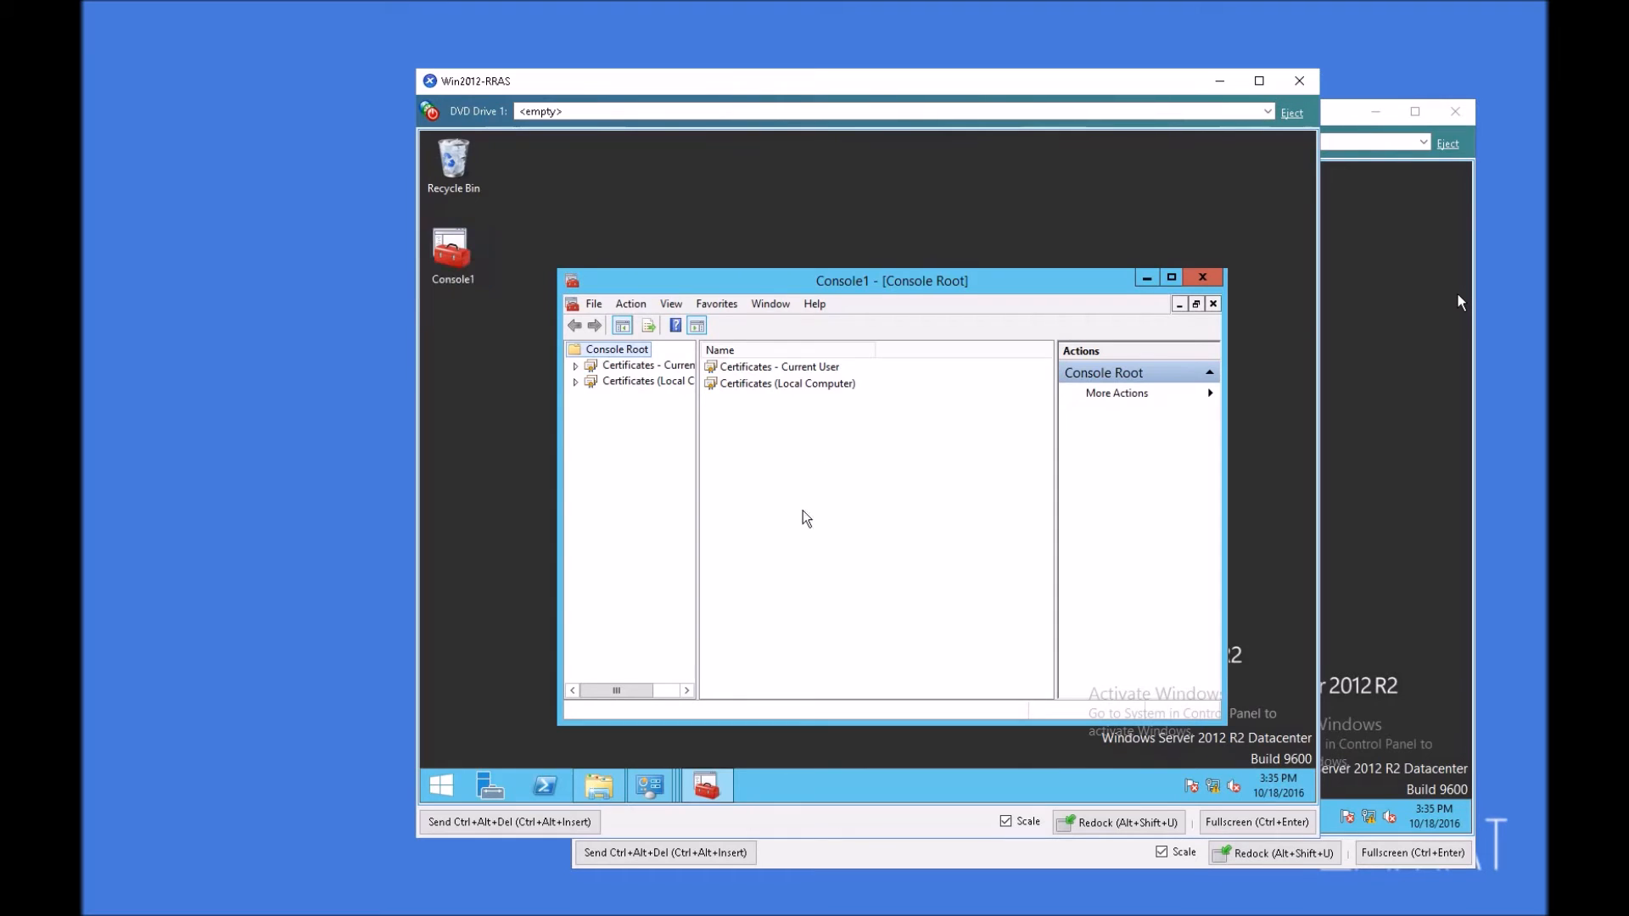
pyautogui.doubleClick(661, 369)
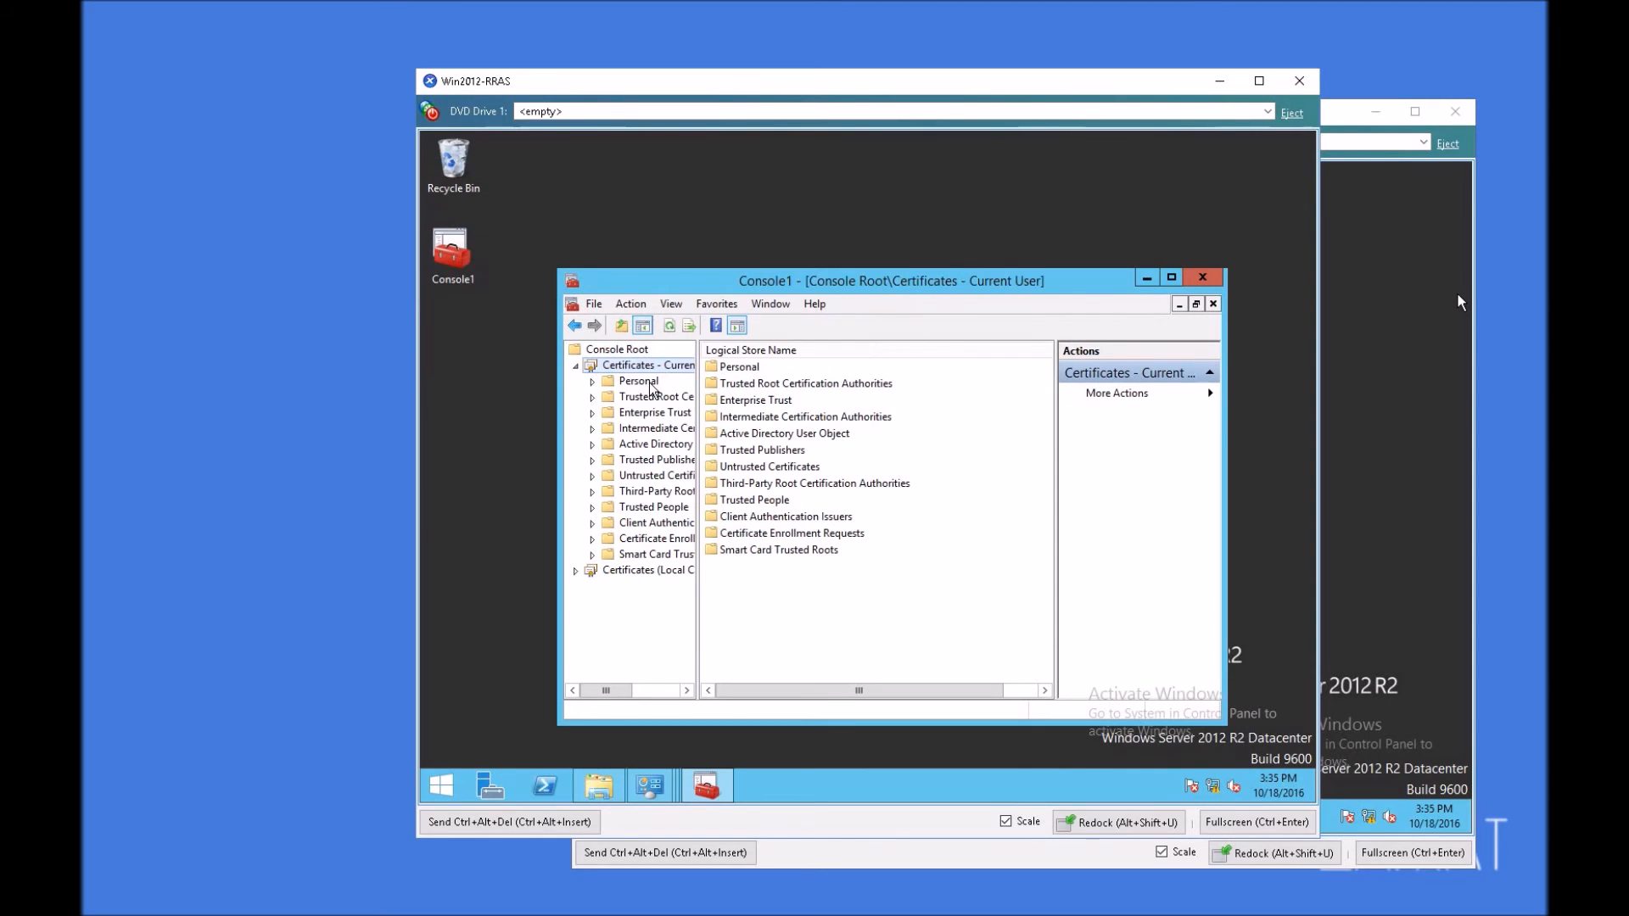
pyautogui.doubleClick(647, 381)
pyautogui.click(658, 395)
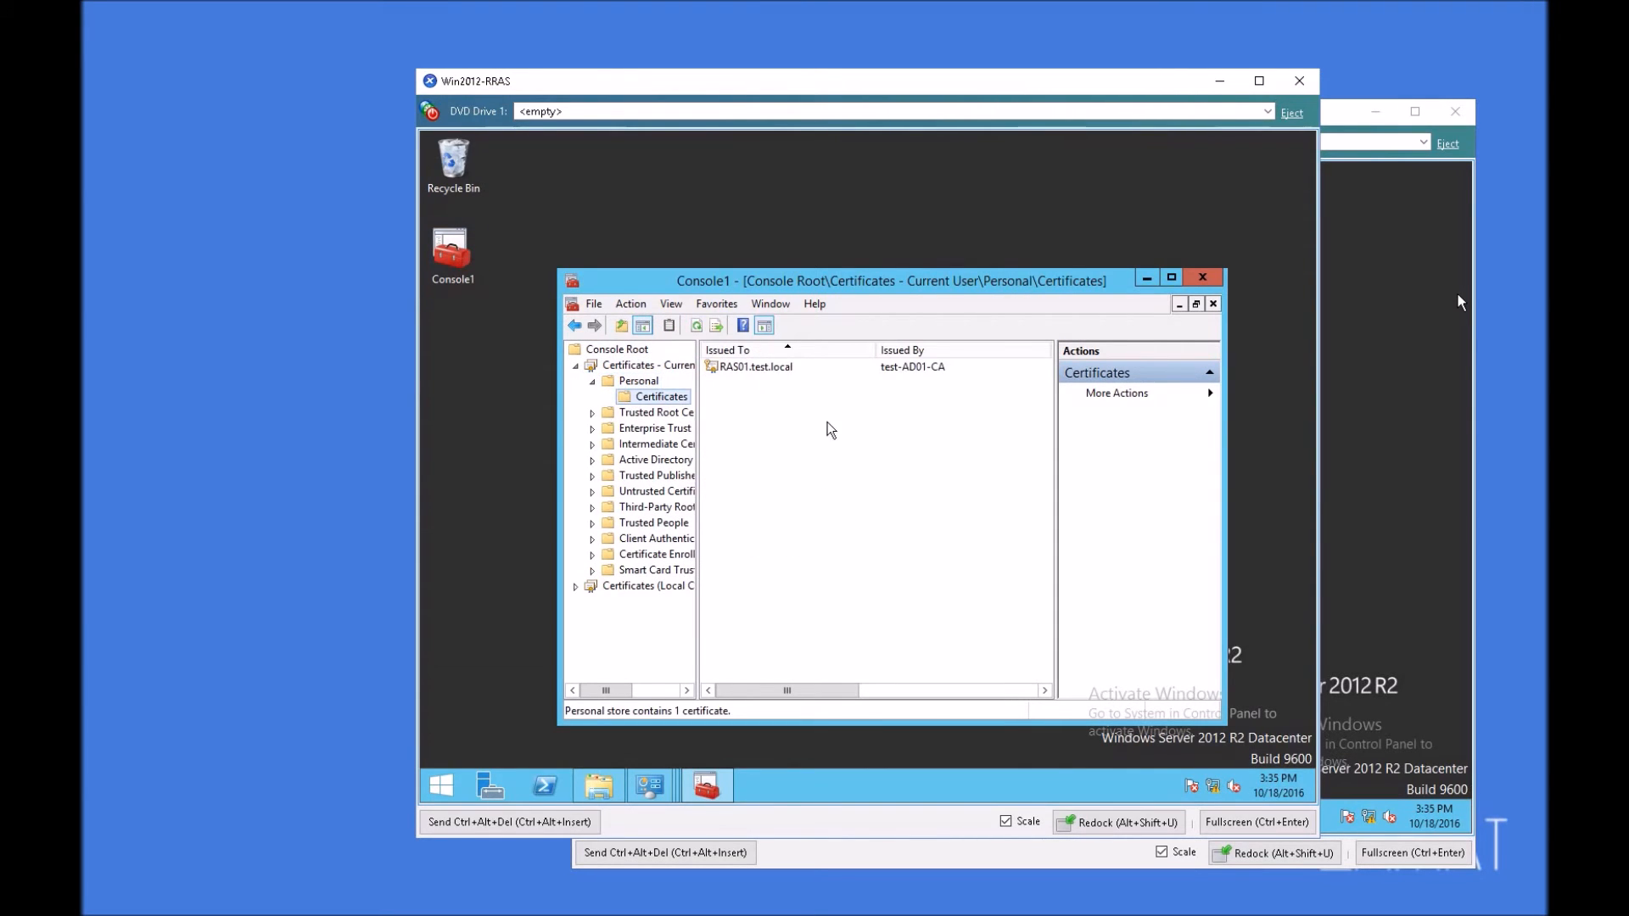
# Step: Export the RAS01.test.local certificate with its private key in PKCS #12 (.PFX) format, protected by group or user names
pyautogui.click(772, 365)
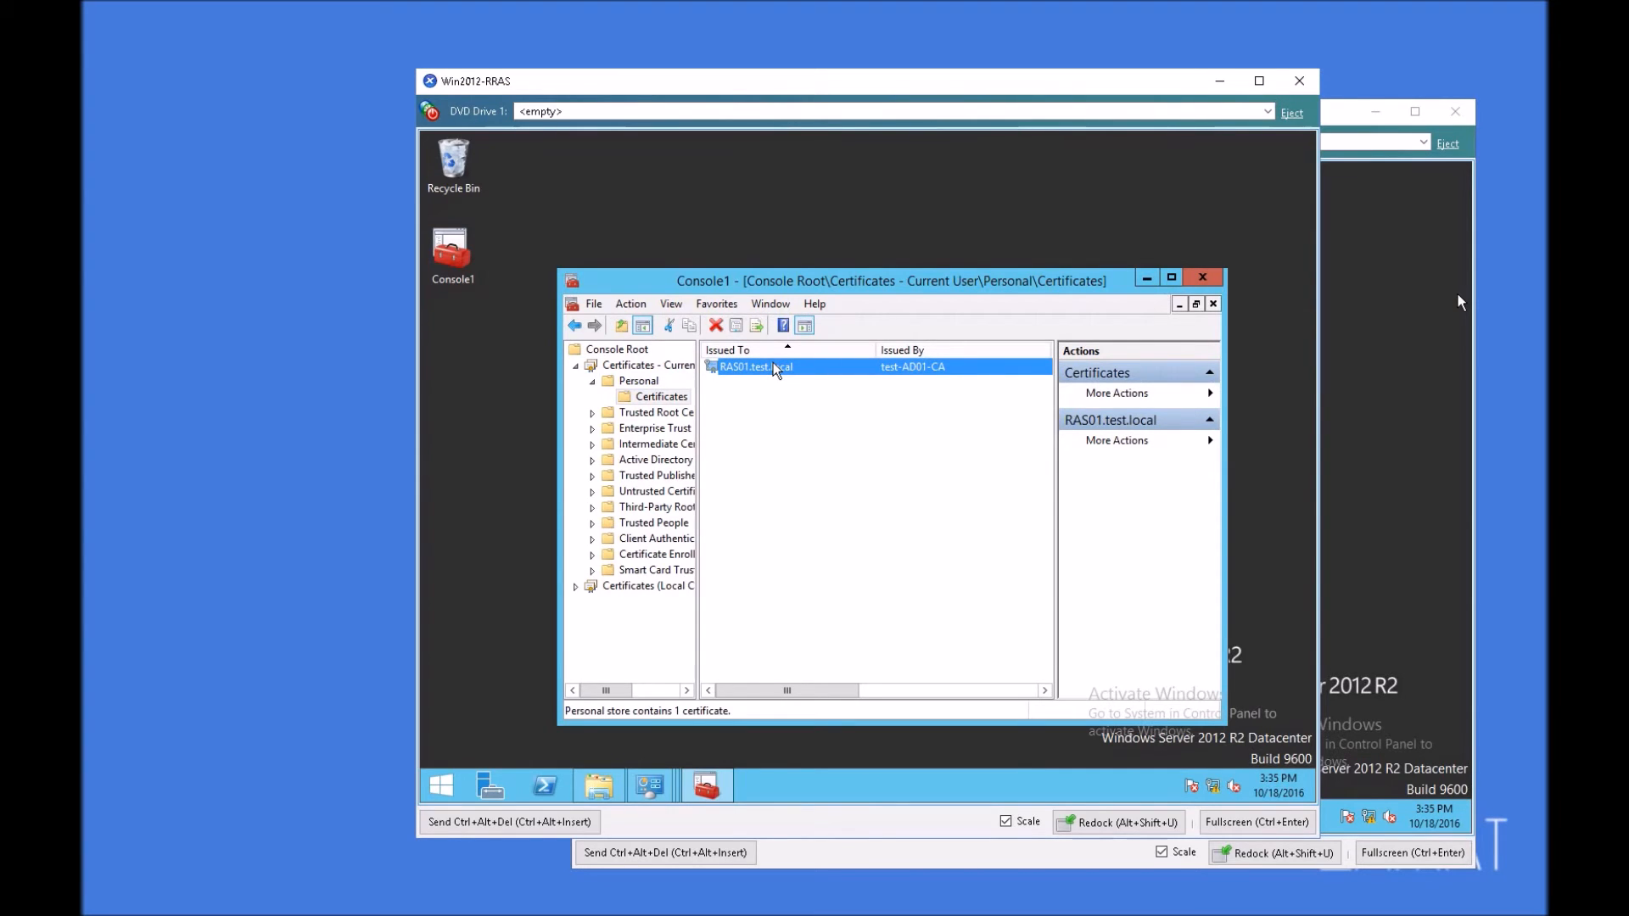
pyautogui.rightClick(772, 365)
pyautogui.moveTo(817, 399)
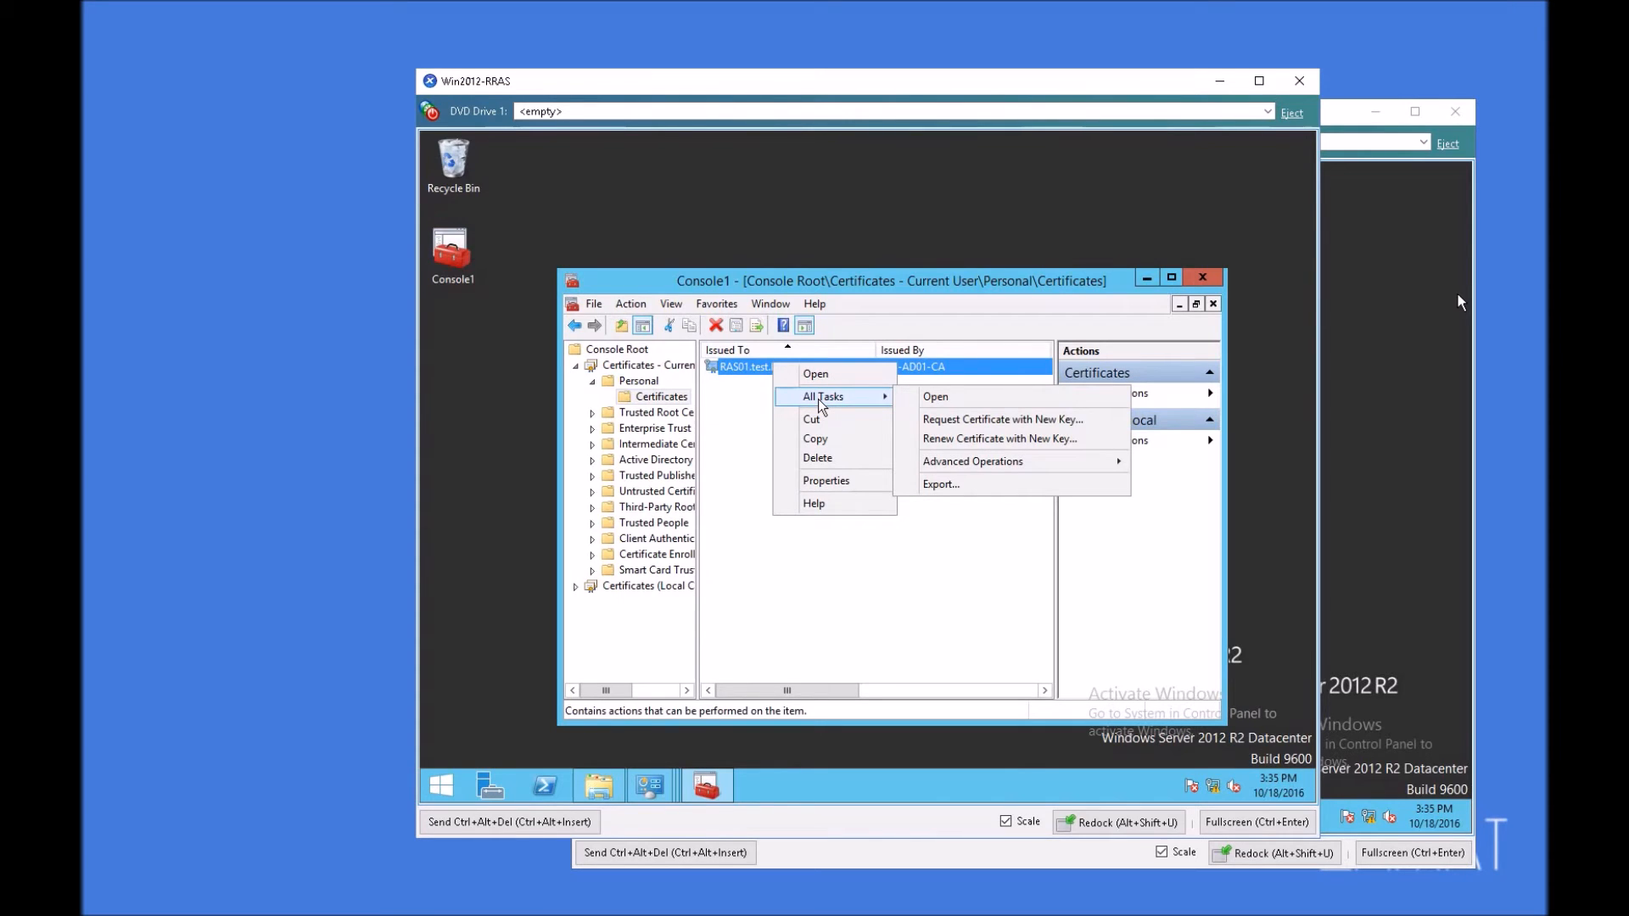
pyautogui.click(963, 486)
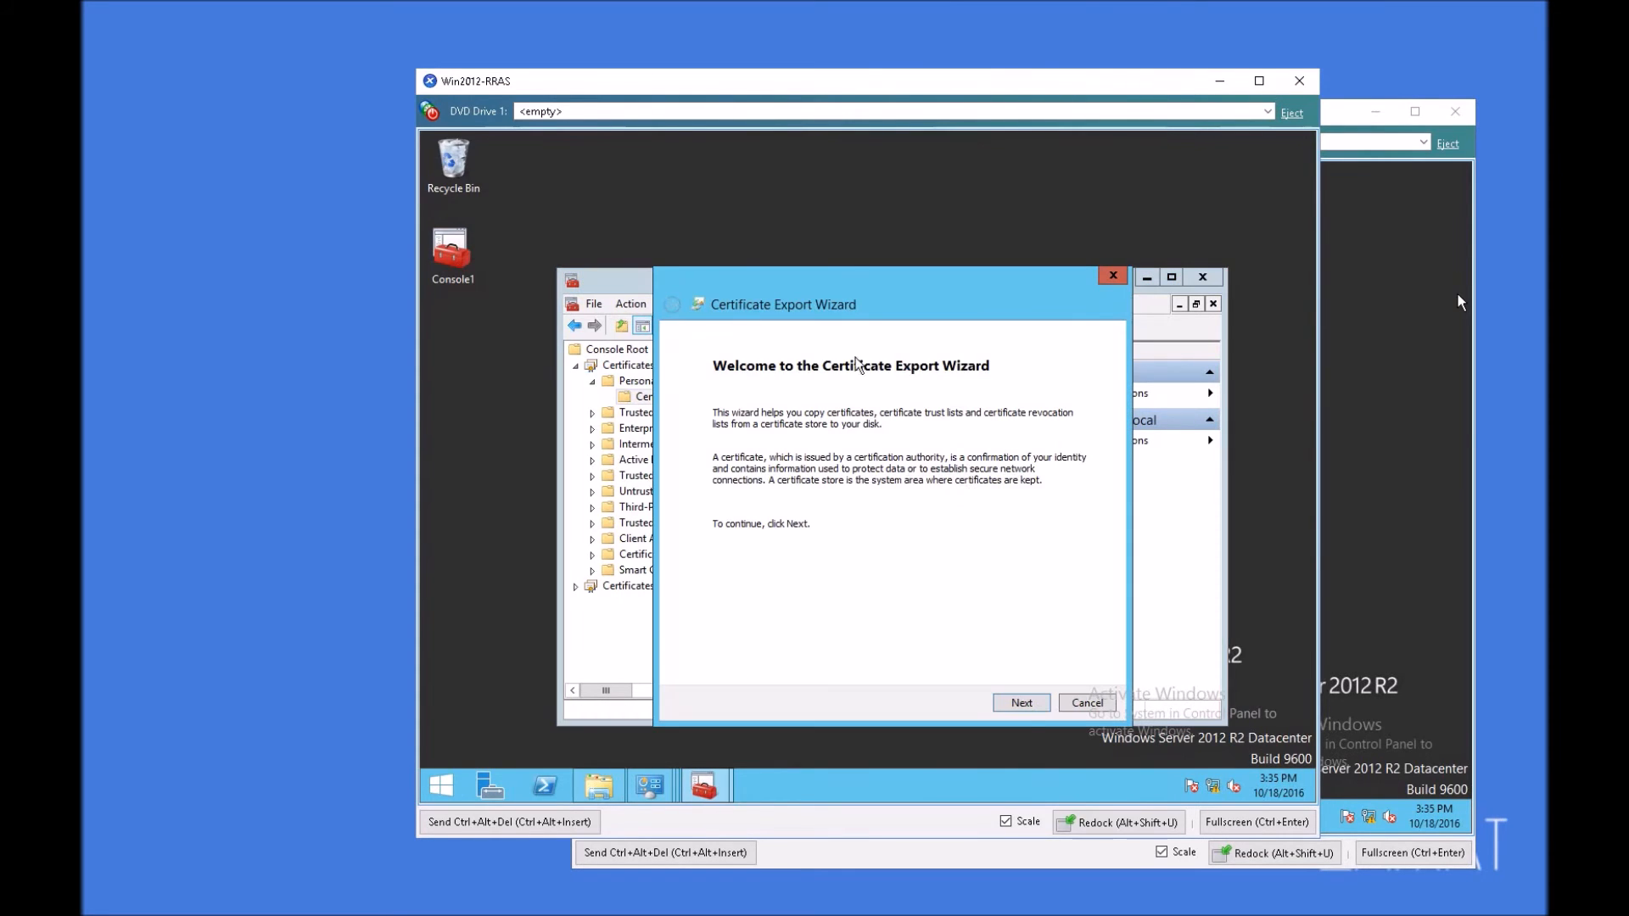
pyautogui.click(1023, 704)
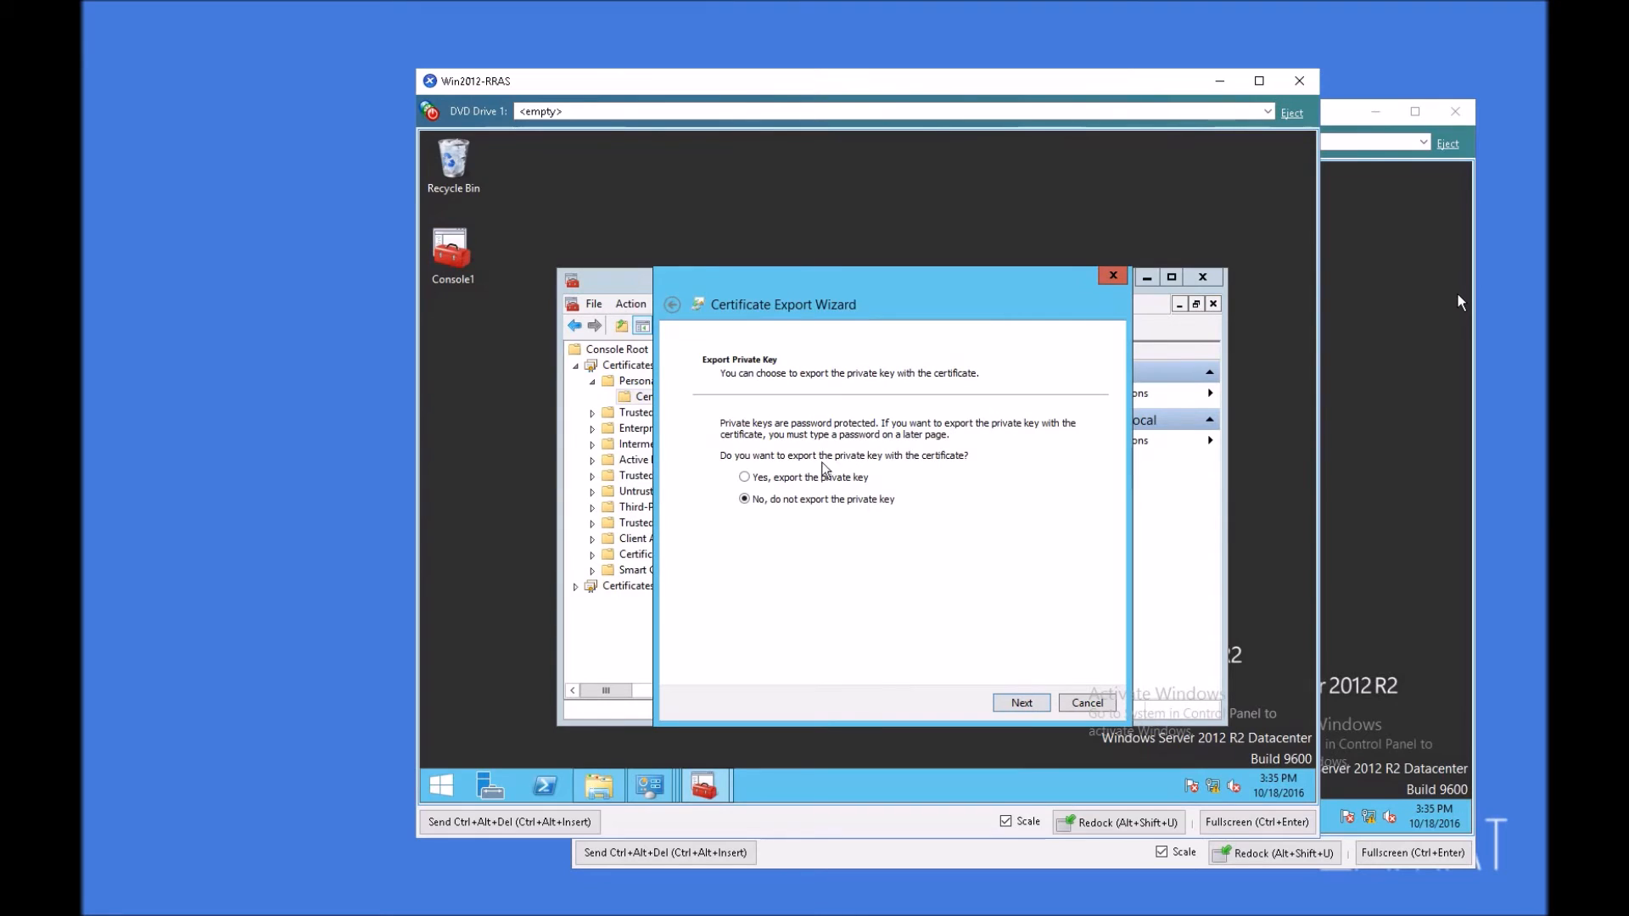
pyautogui.click(1028, 701)
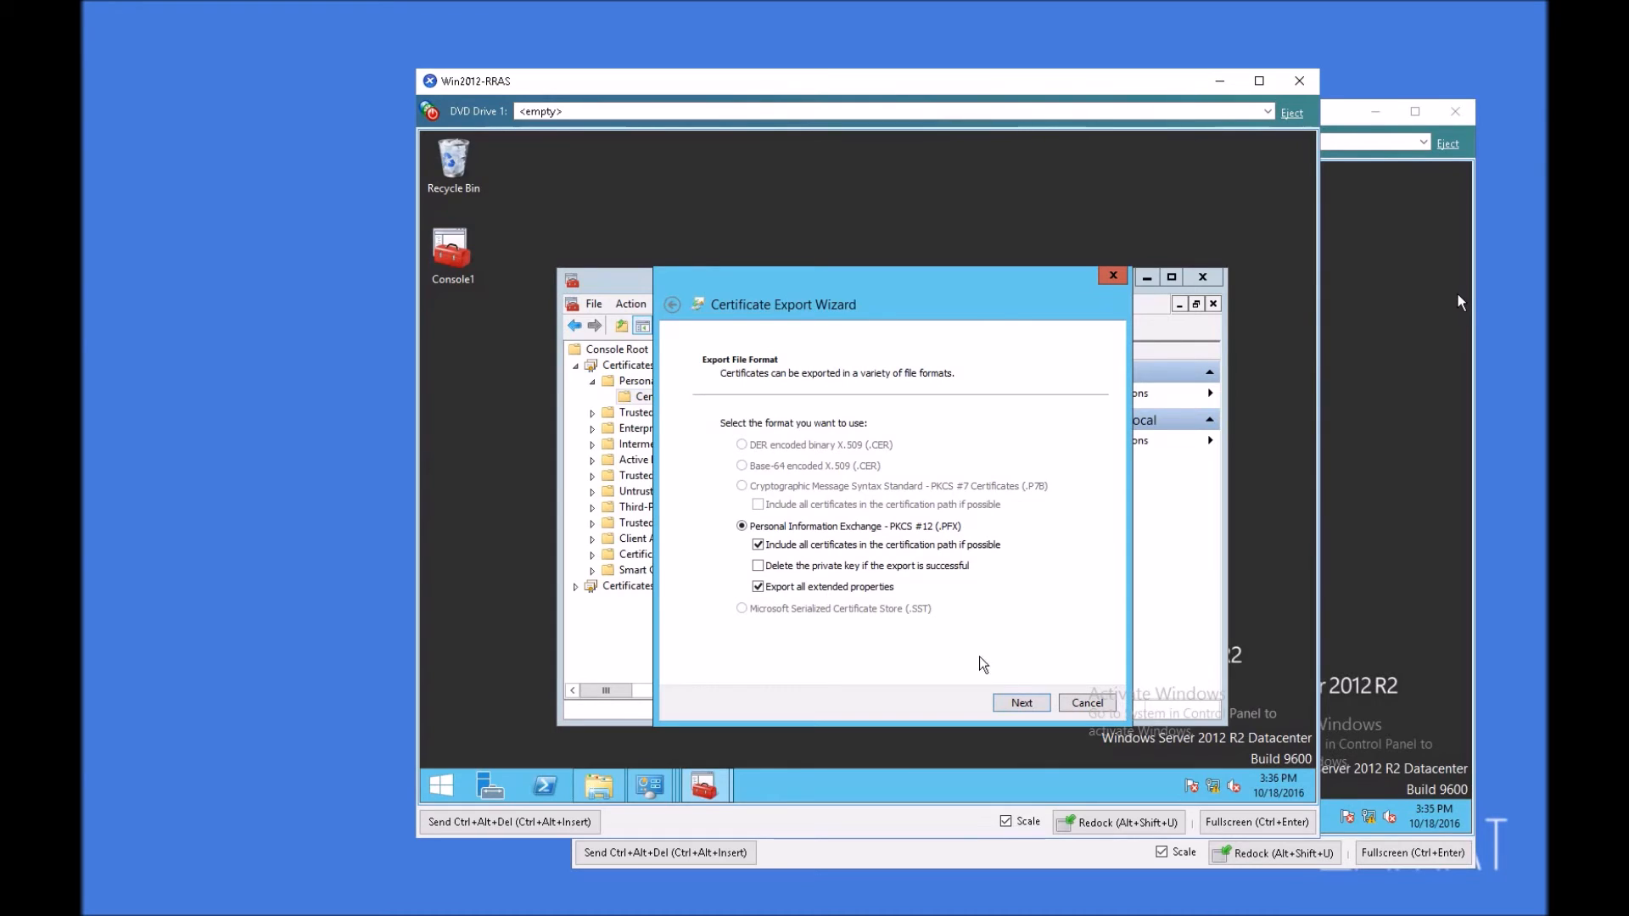
pyautogui.click(1022, 702)
pyautogui.click(727, 408)
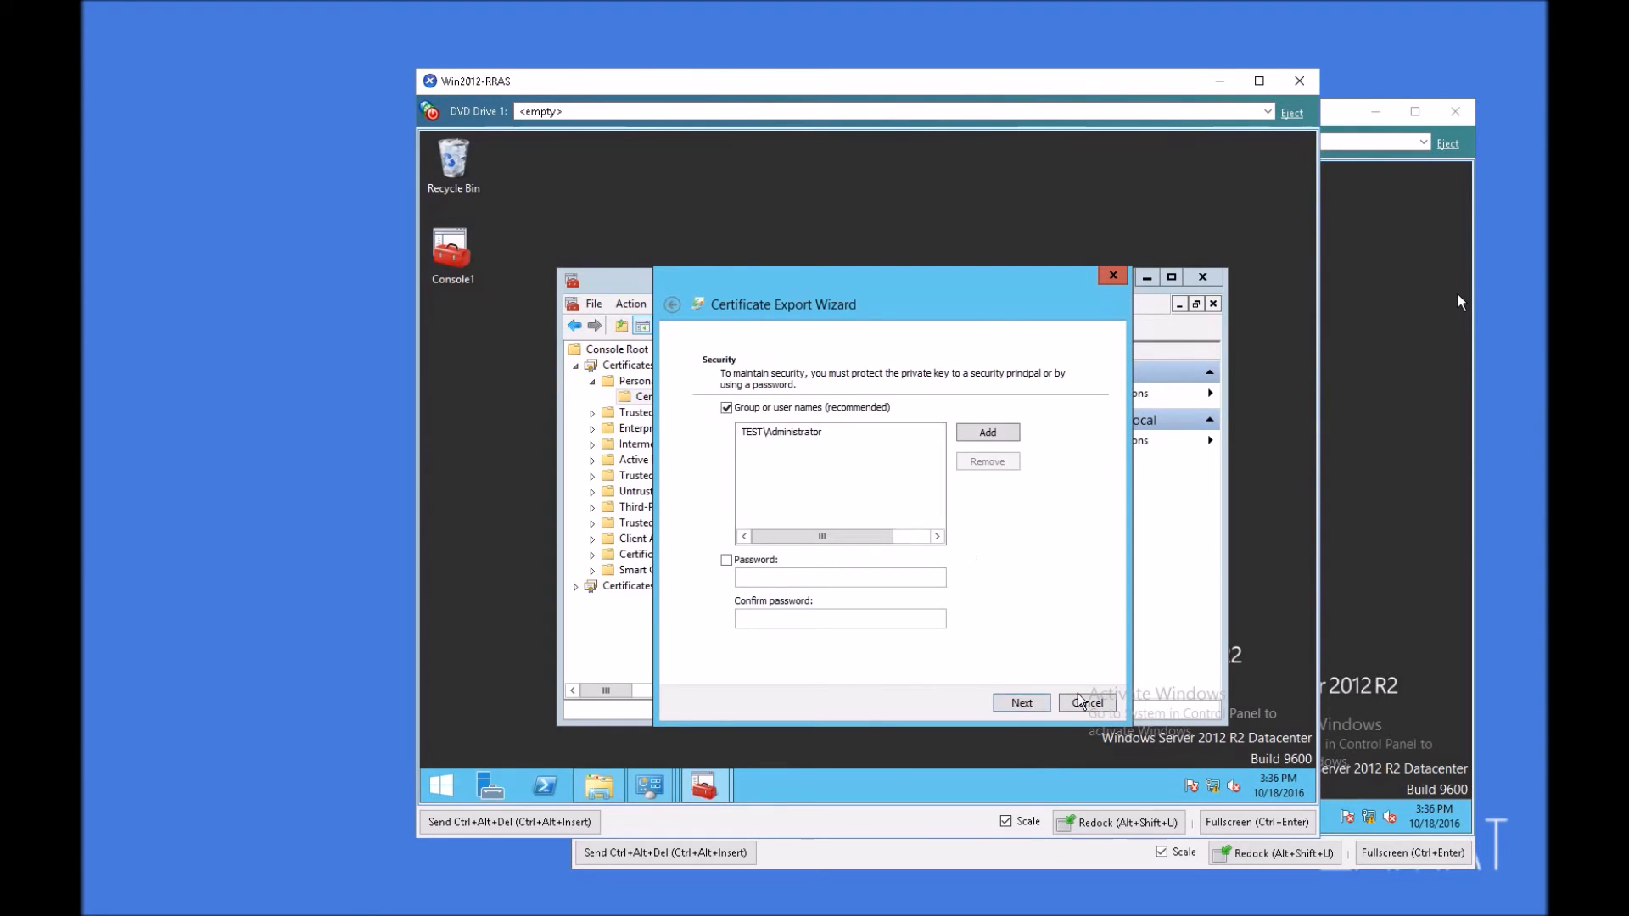
pyautogui.click(1021, 702)
# Step: Set the export file to rras-server on the Desktop and finish the certificate export
pyautogui.click(1045, 443)
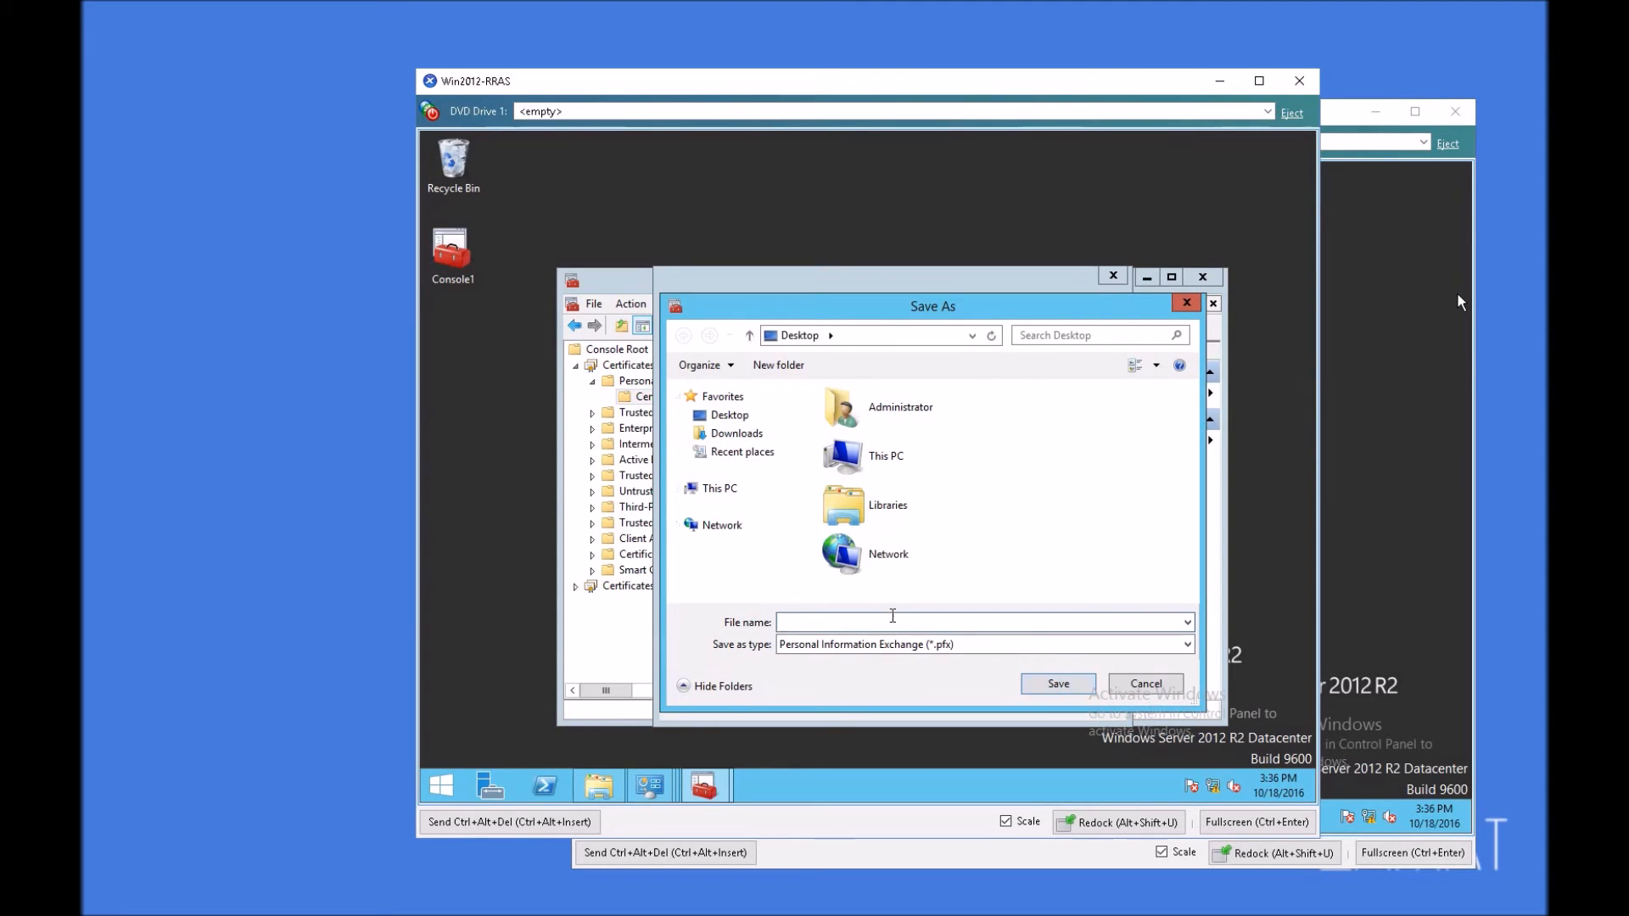
pyautogui.write('rras-server')
pyautogui.click(1052, 682)
pyautogui.click(1022, 702)
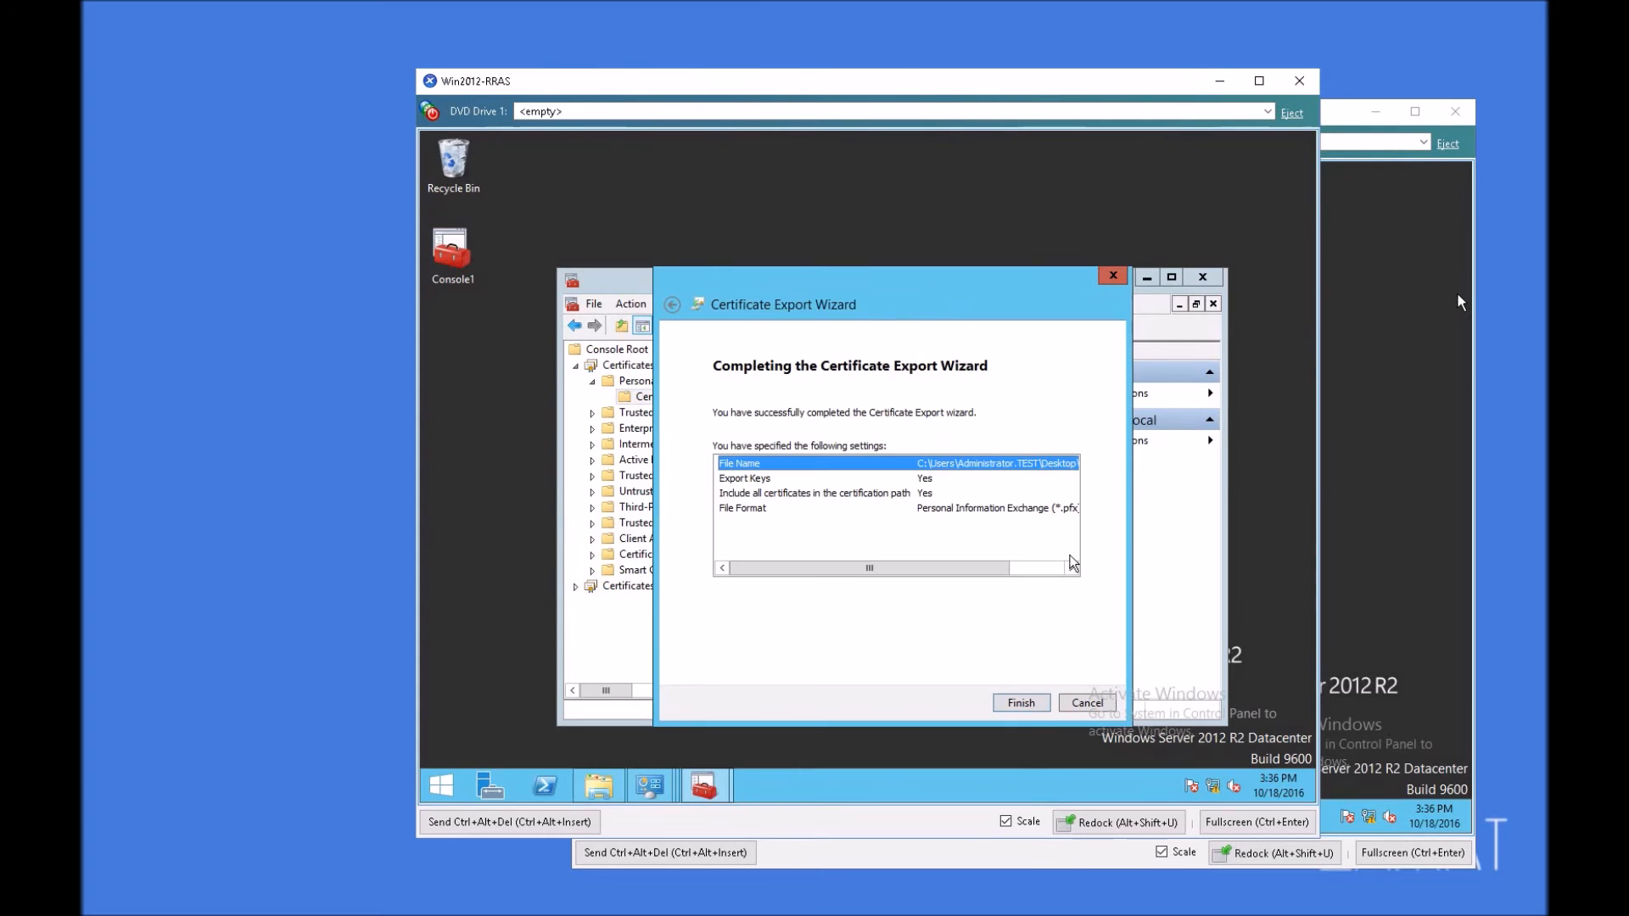
pyautogui.click(1021, 702)
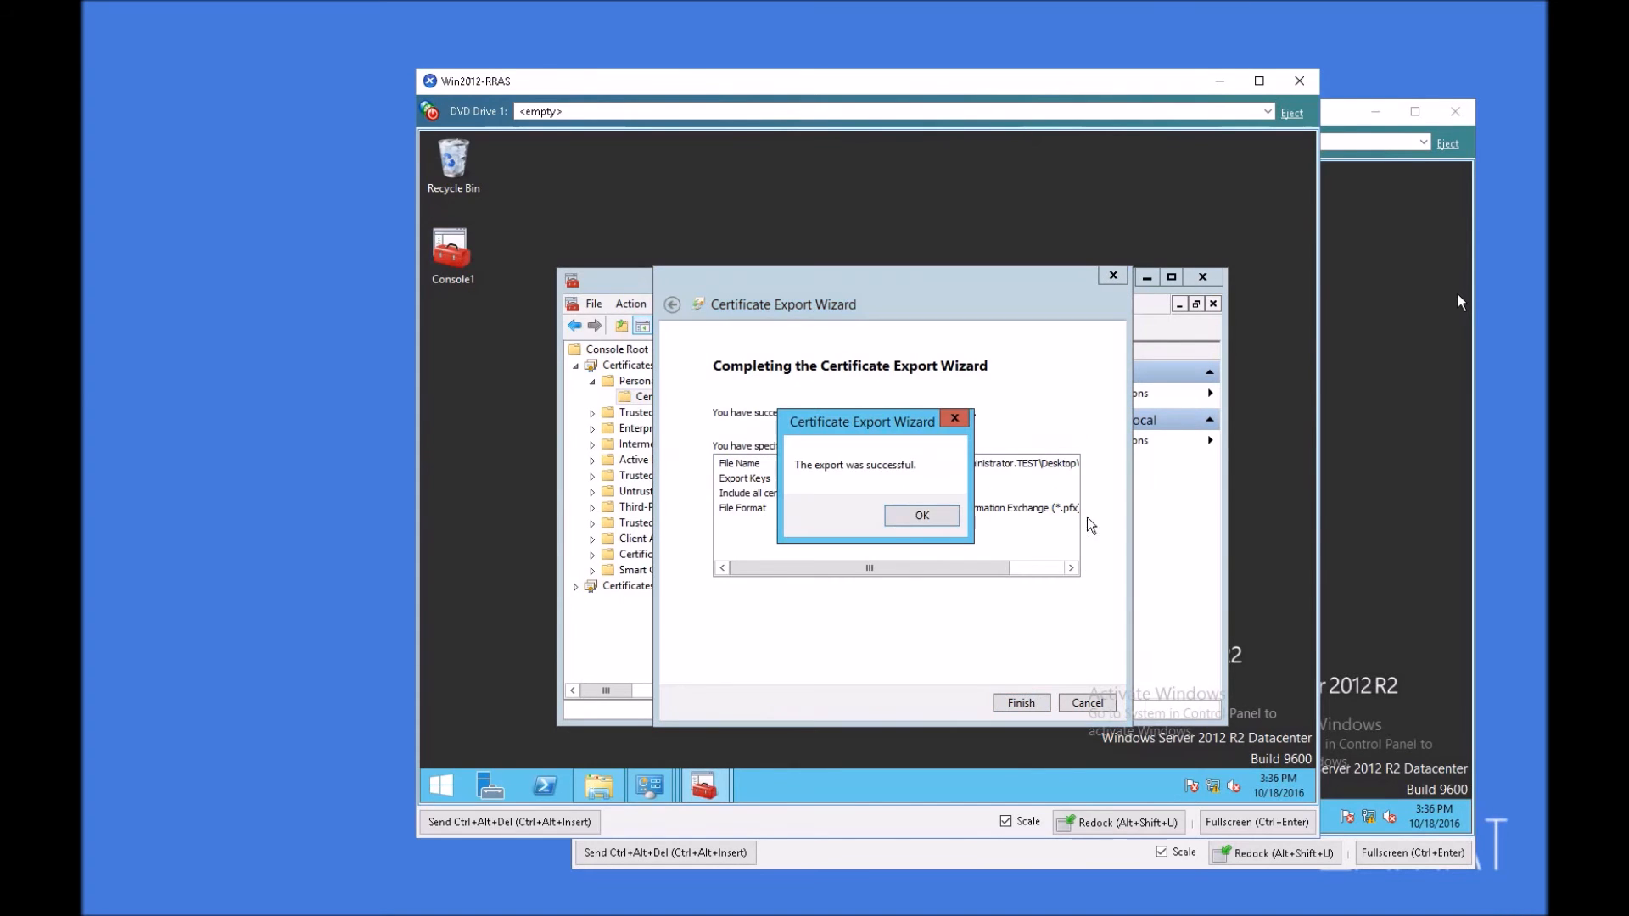
pyautogui.click(919, 512)
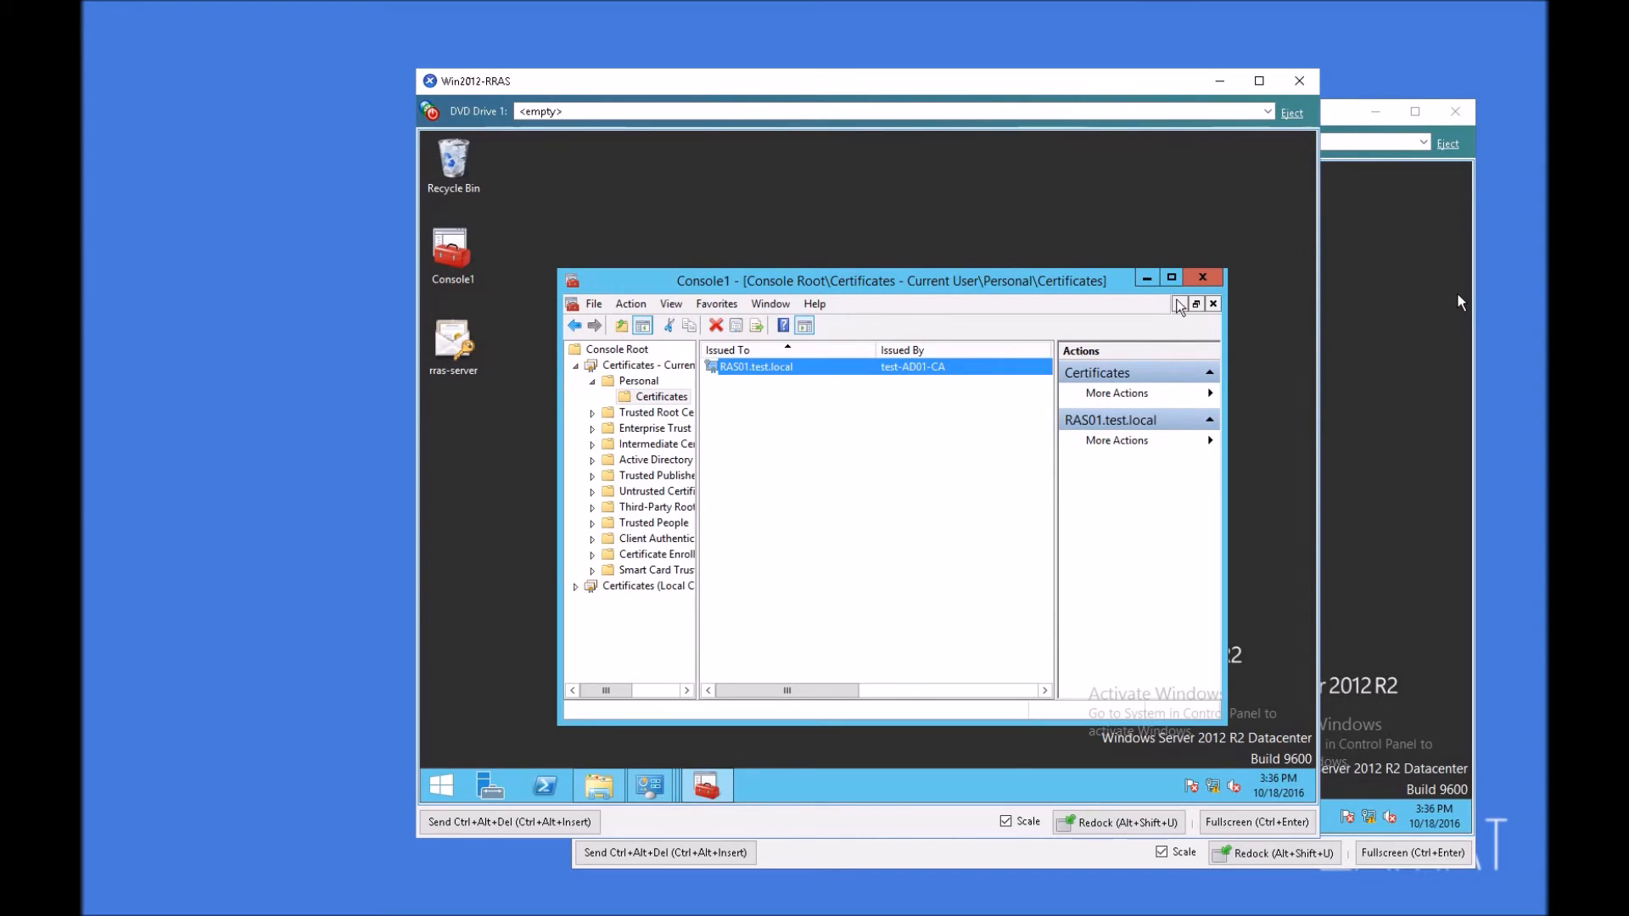
# Step: Close Console1 saving its settings, reopen it, and display the local computer's Personal certificate store
pyautogui.click(1211, 276)
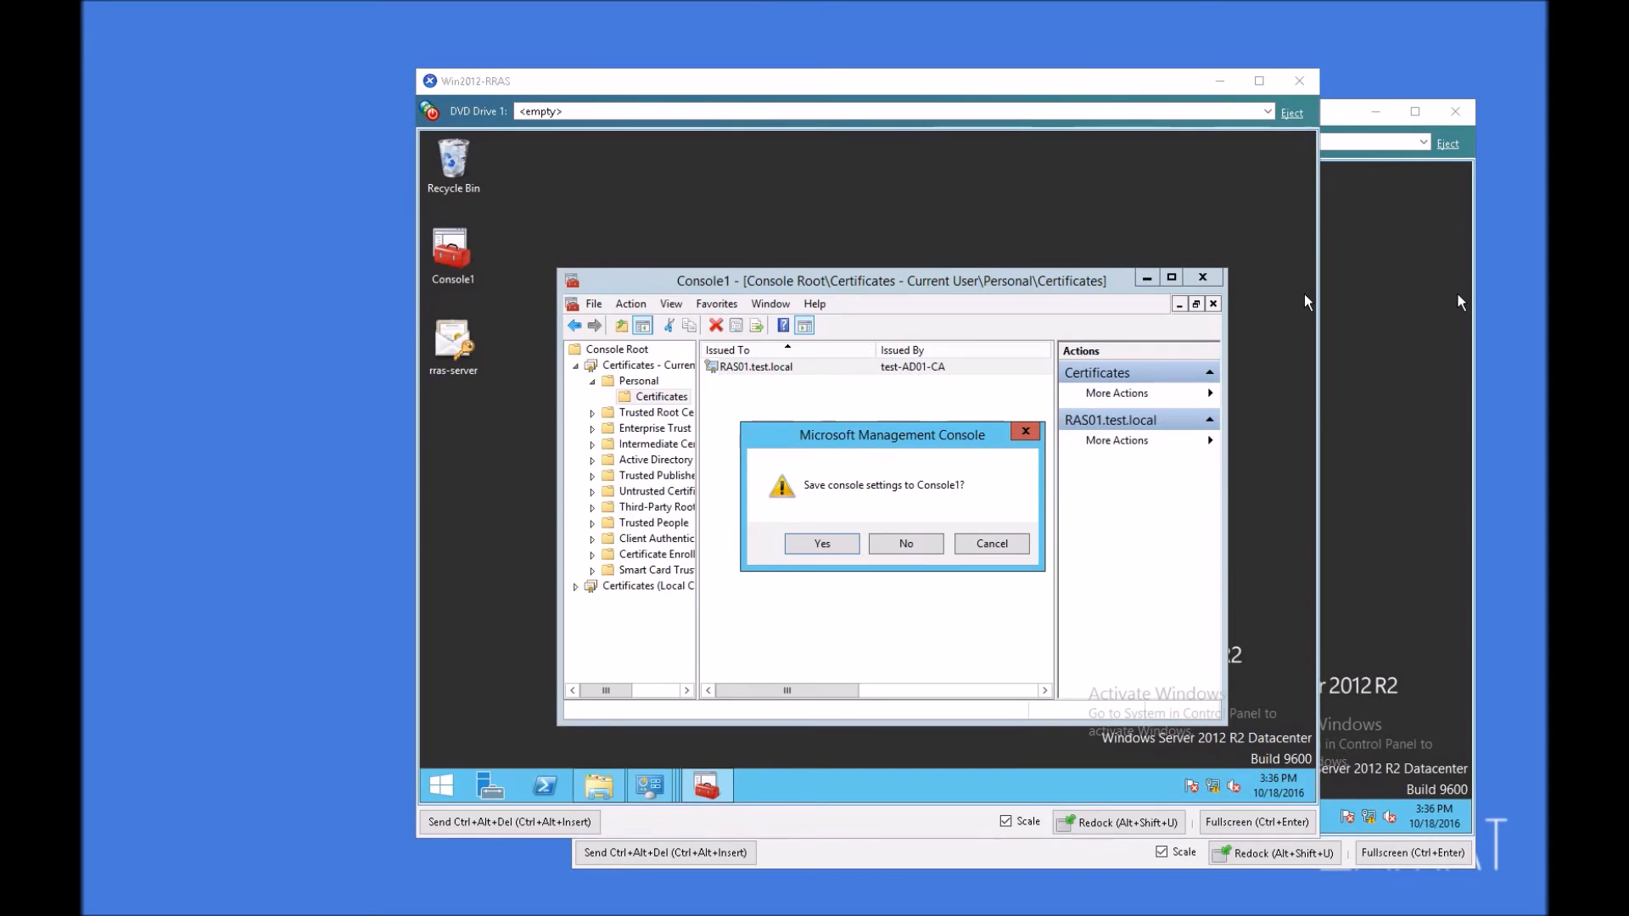
pyautogui.click(822, 544)
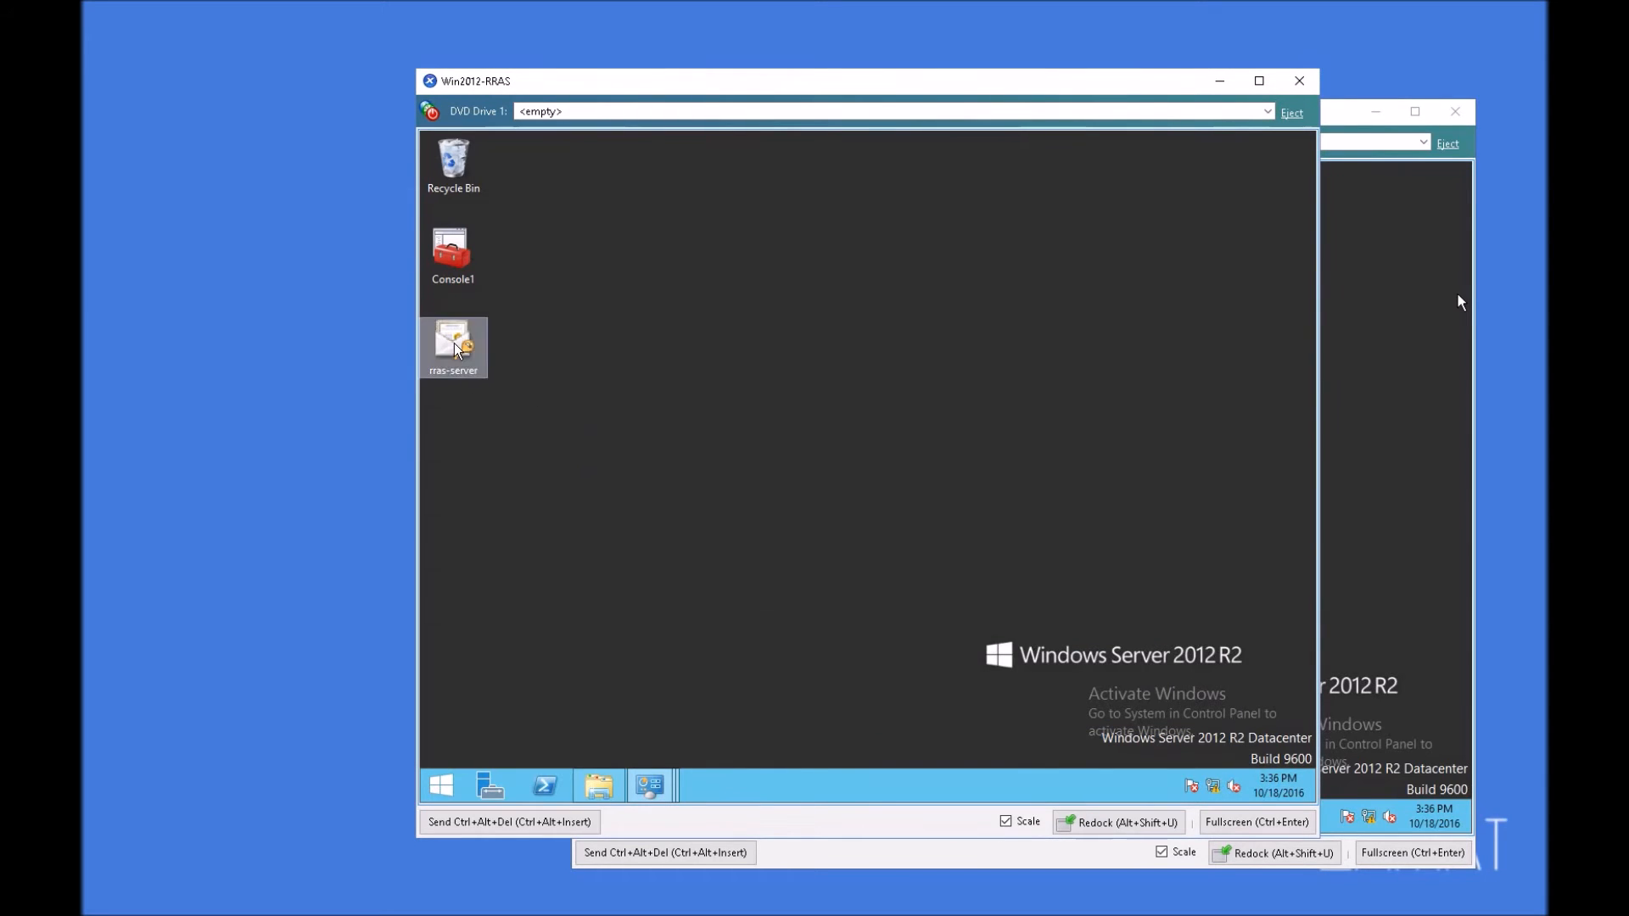
pyautogui.doubleClick(474, 252)
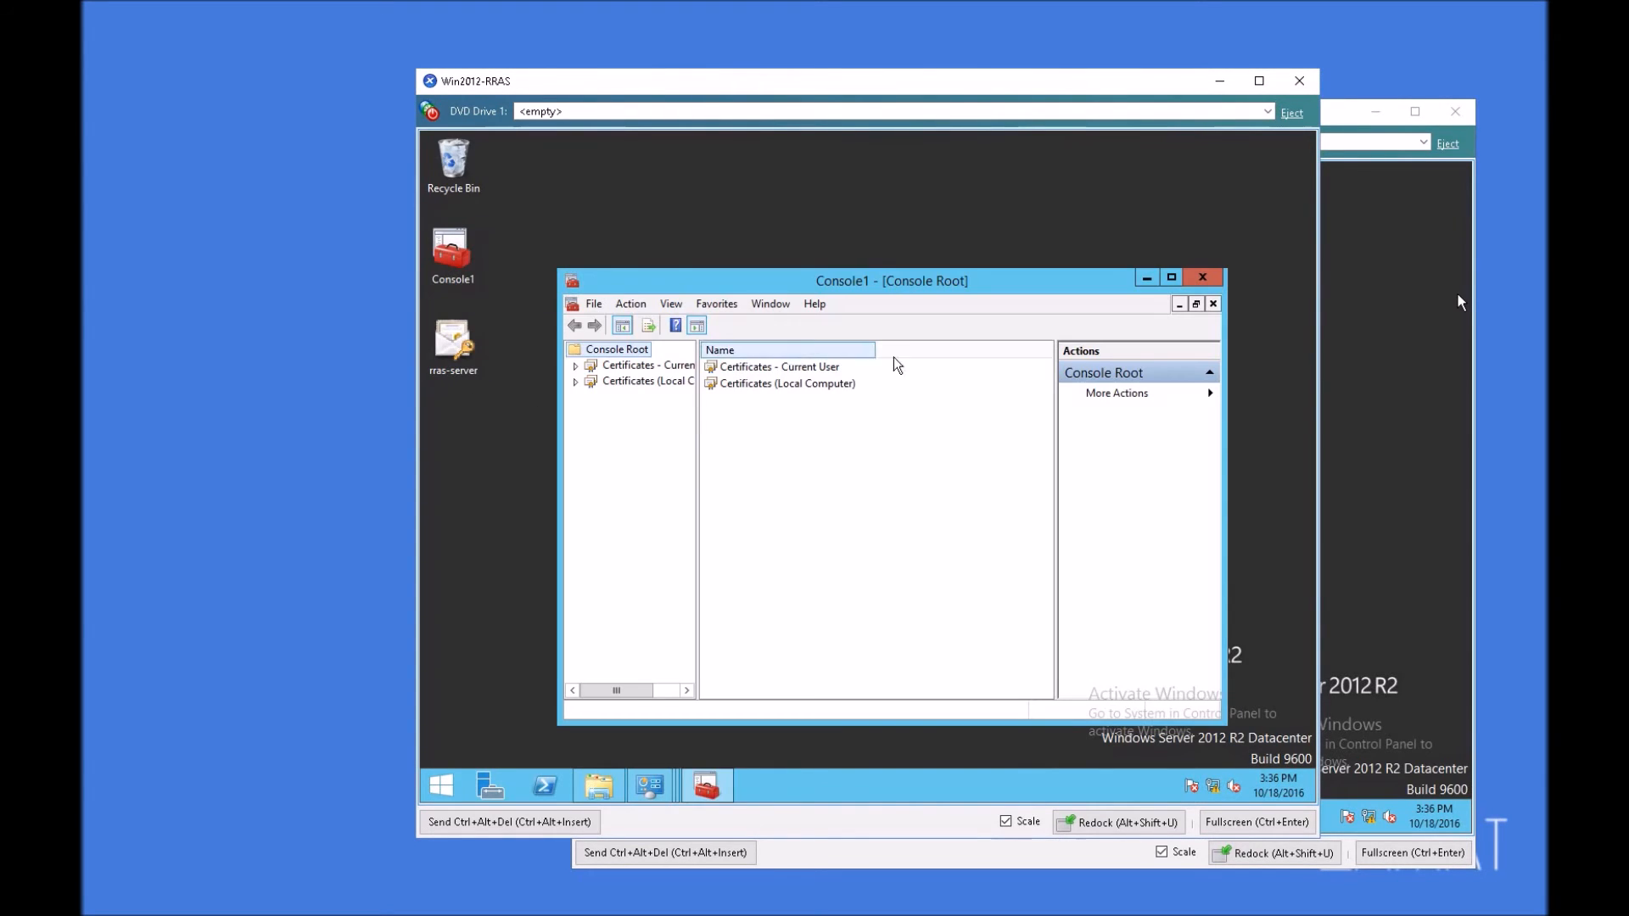
pyautogui.doubleClick(640, 384)
pyautogui.click(654, 396)
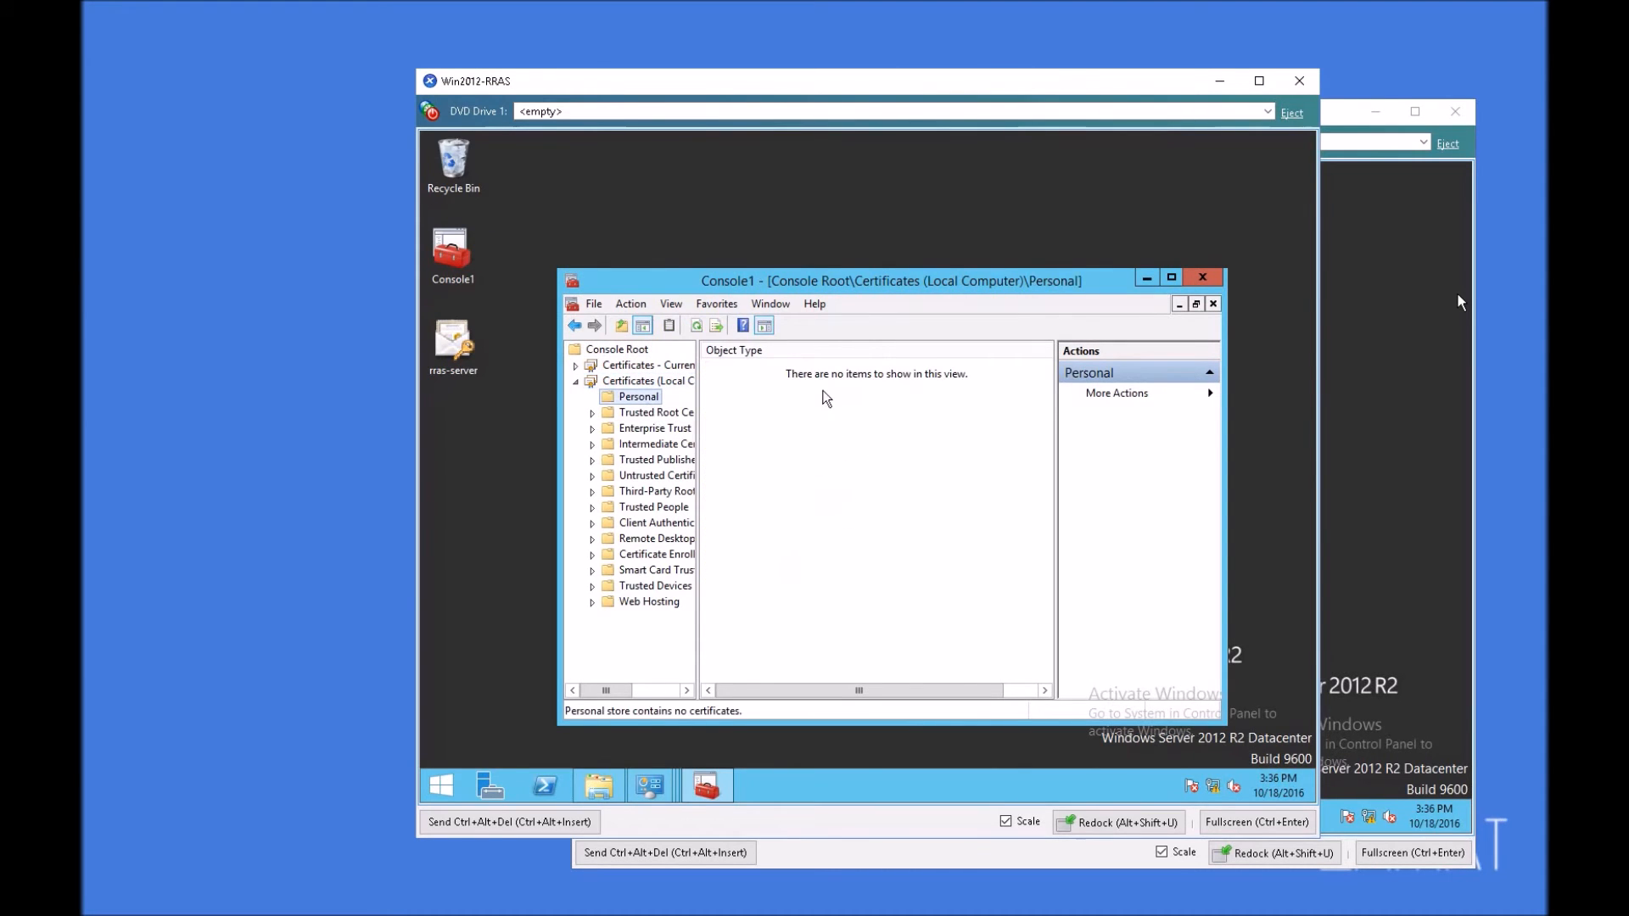
# Step: Start importing a certificate into the local computer's Personal store and choose the rras-server Personal Information Exchange file on the Desktop
pyautogui.rightClick(825, 393)
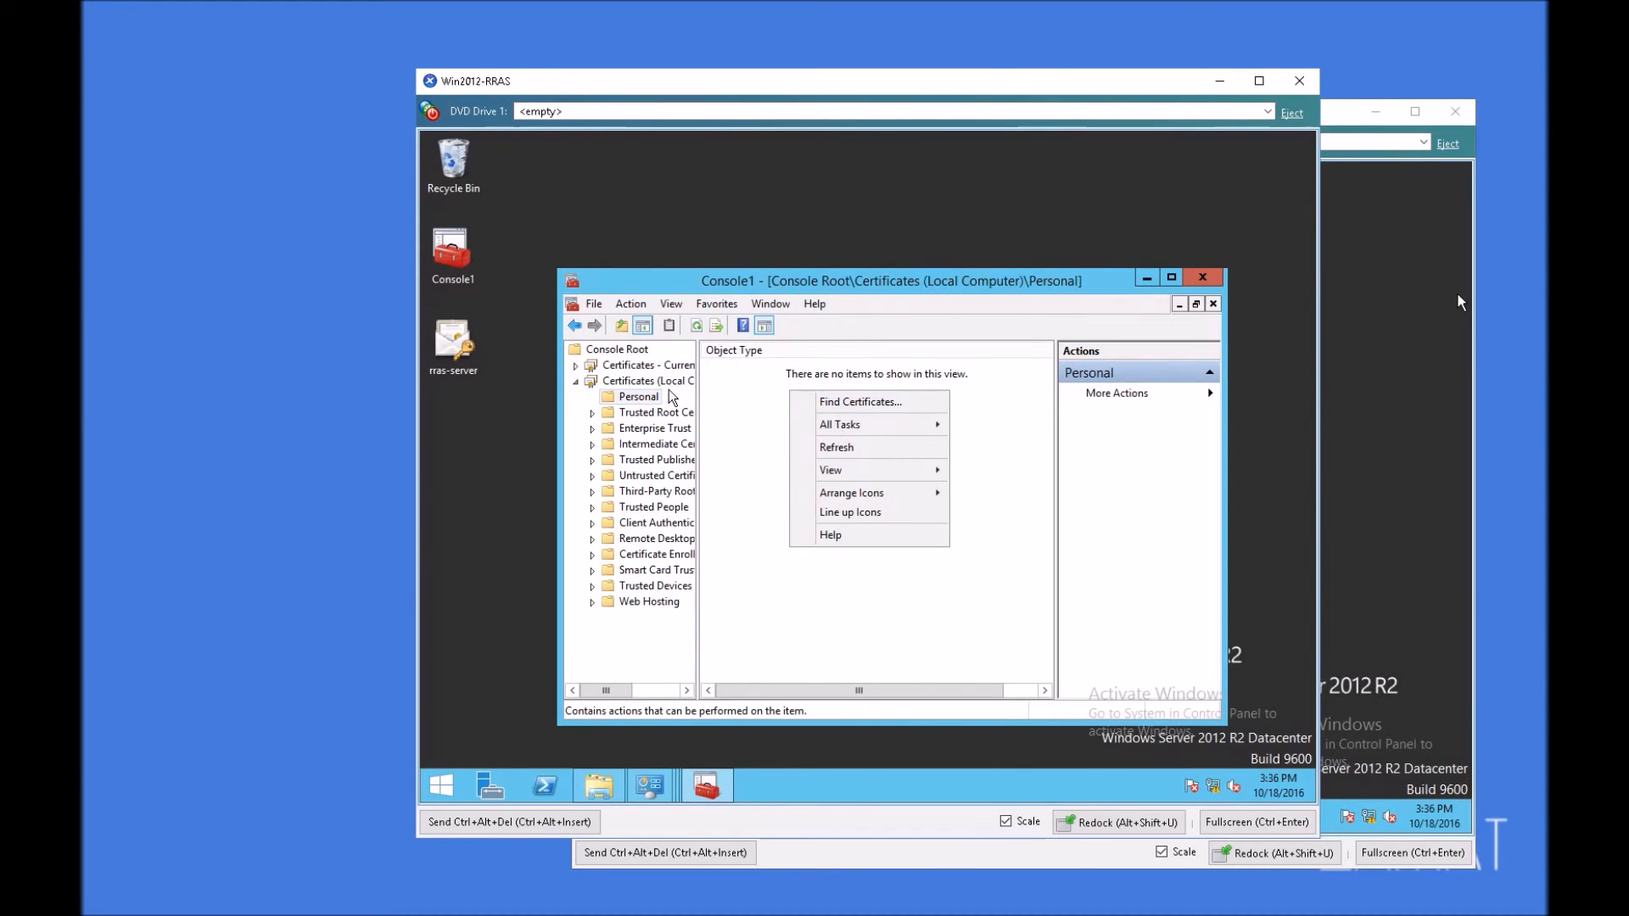
pyautogui.click(865, 426)
pyautogui.click(995, 467)
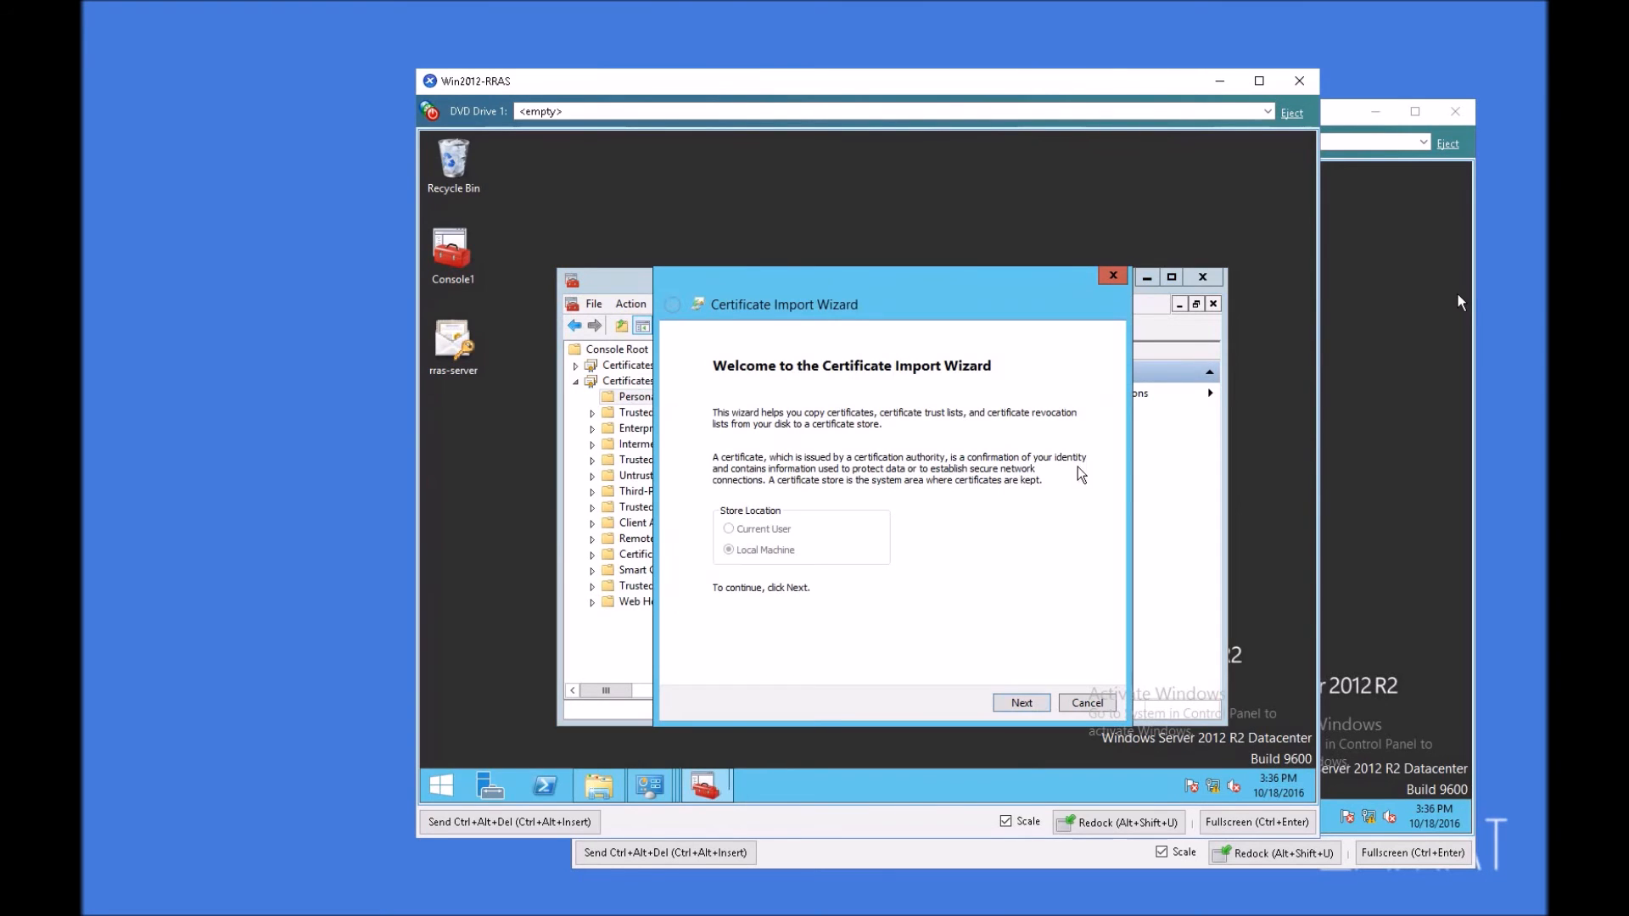
pyautogui.click(1022, 703)
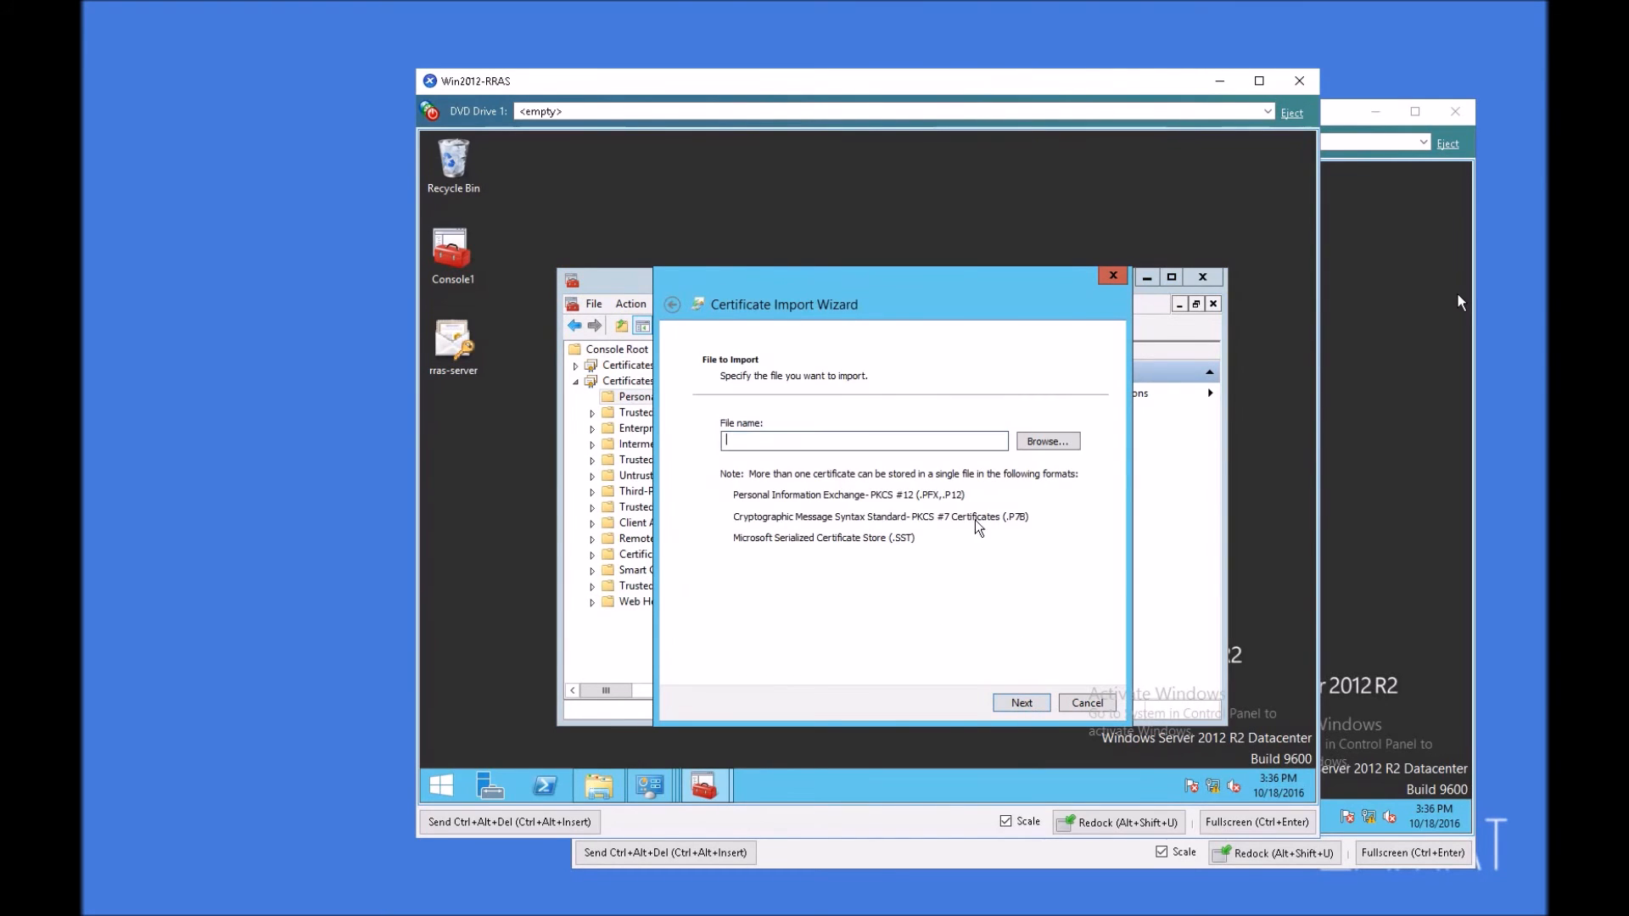
pyautogui.click(1057, 437)
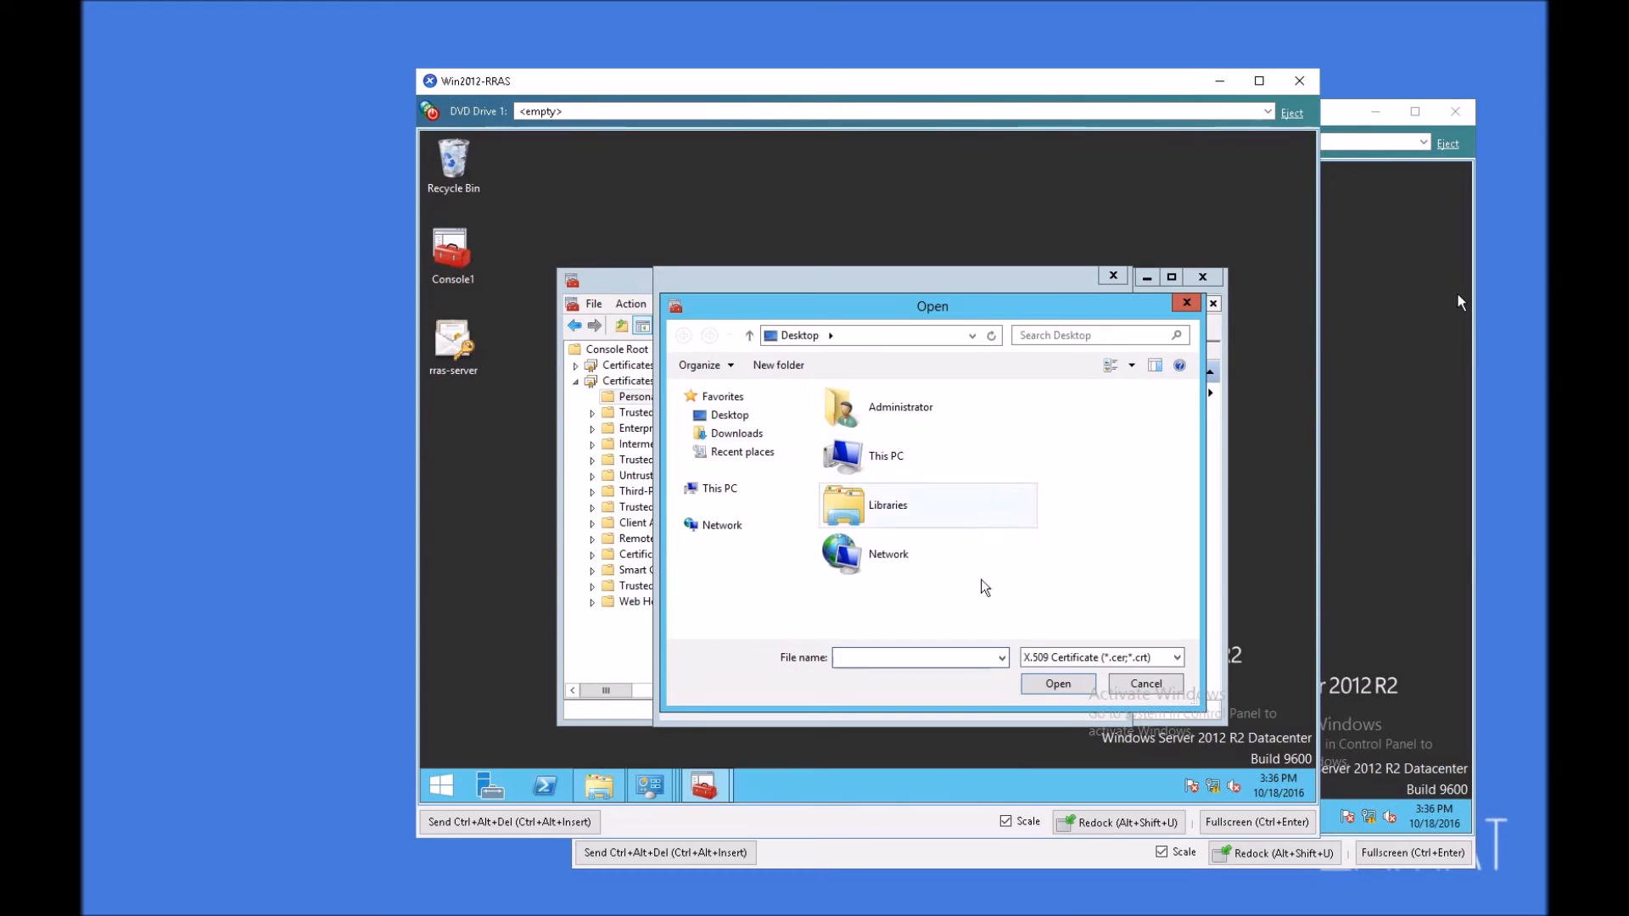
pyautogui.click(1107, 657)
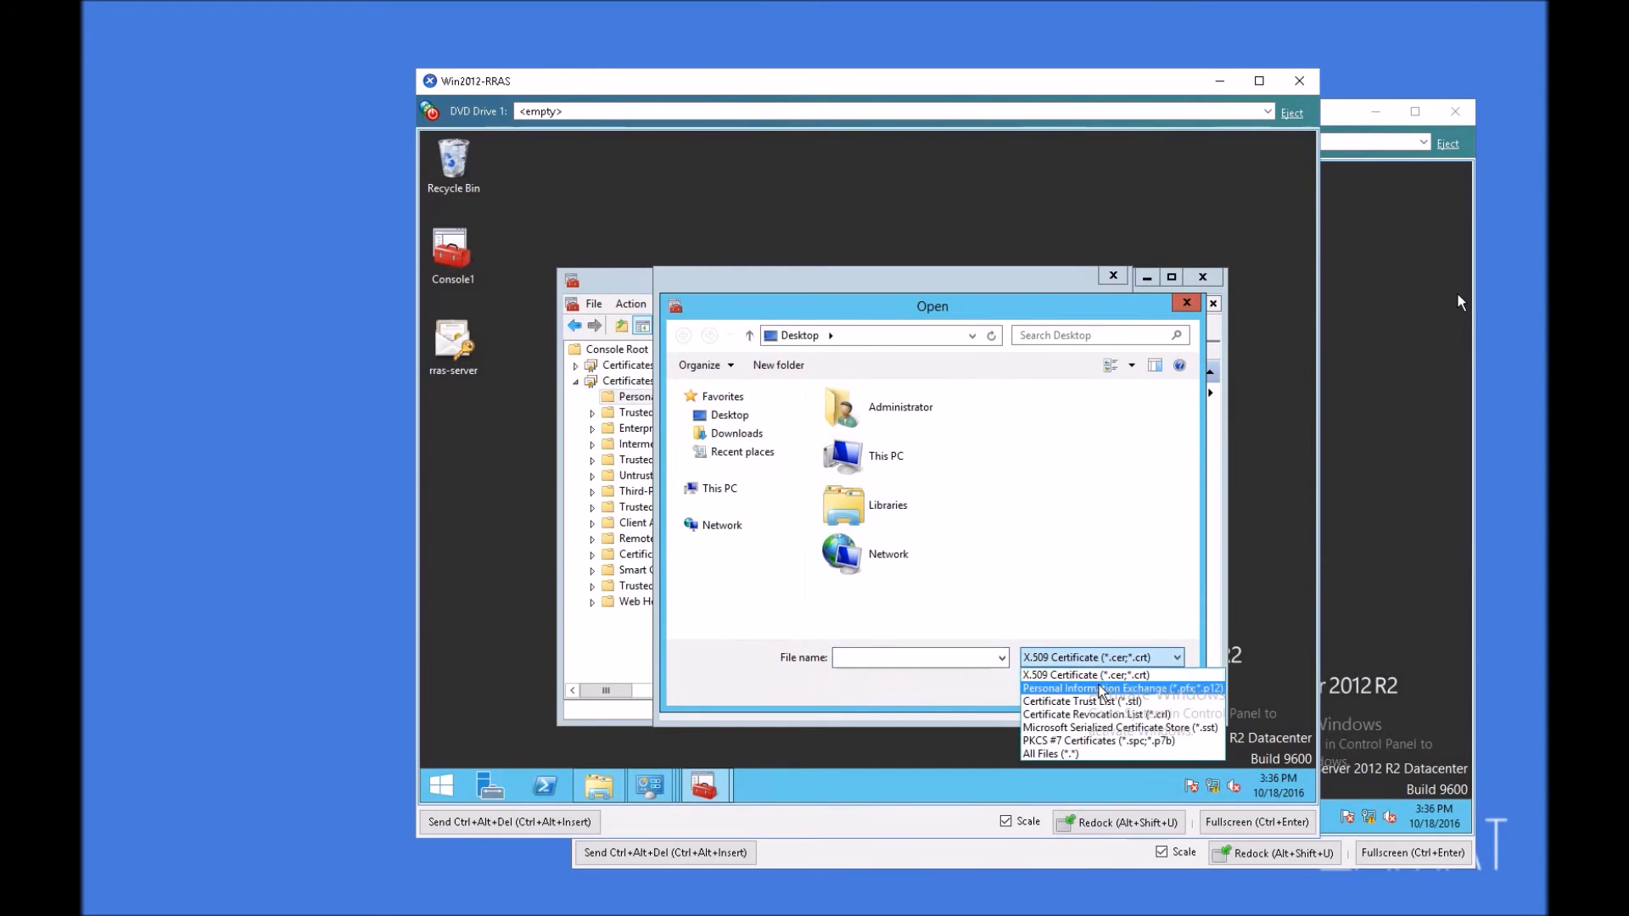
pyautogui.click(1108, 688)
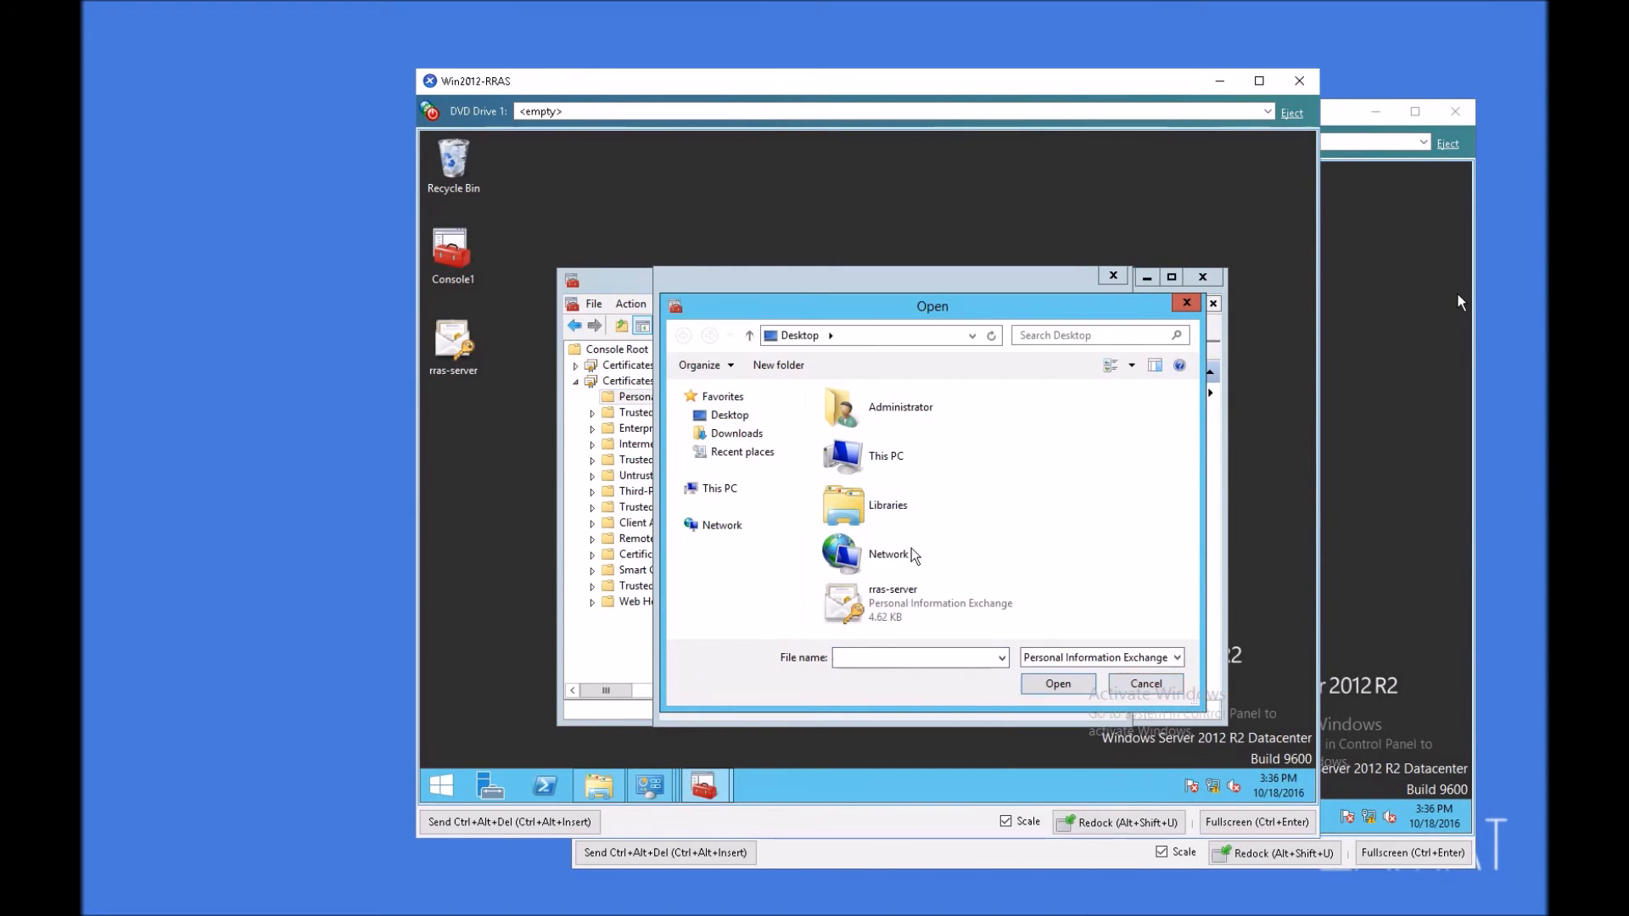
pyautogui.click(899, 606)
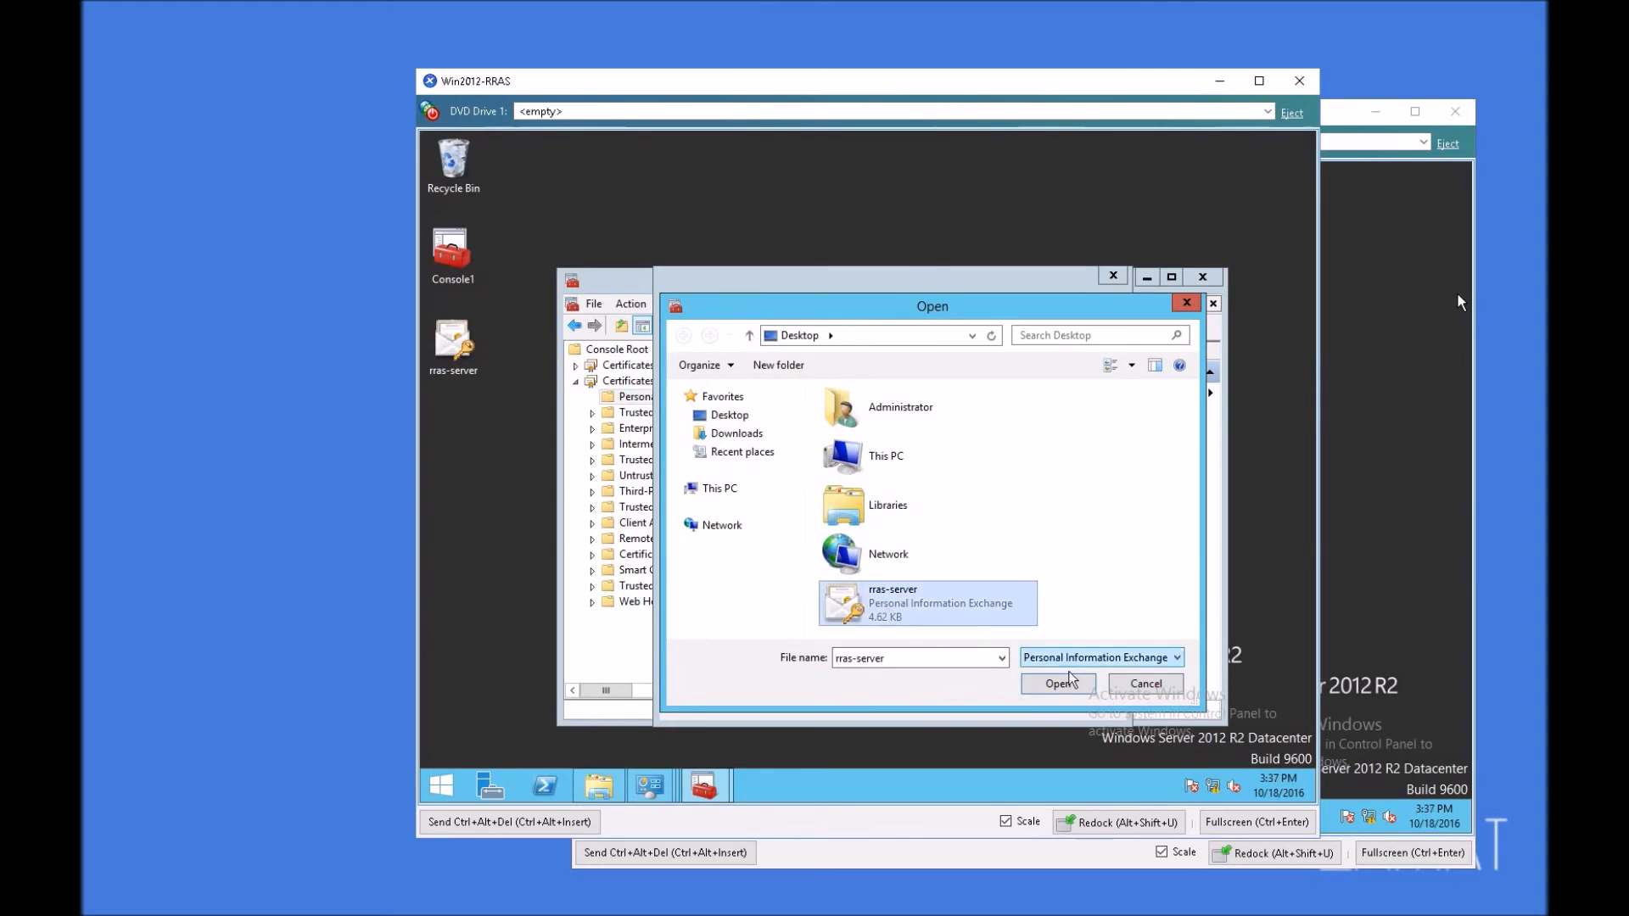
pyautogui.click(1058, 684)
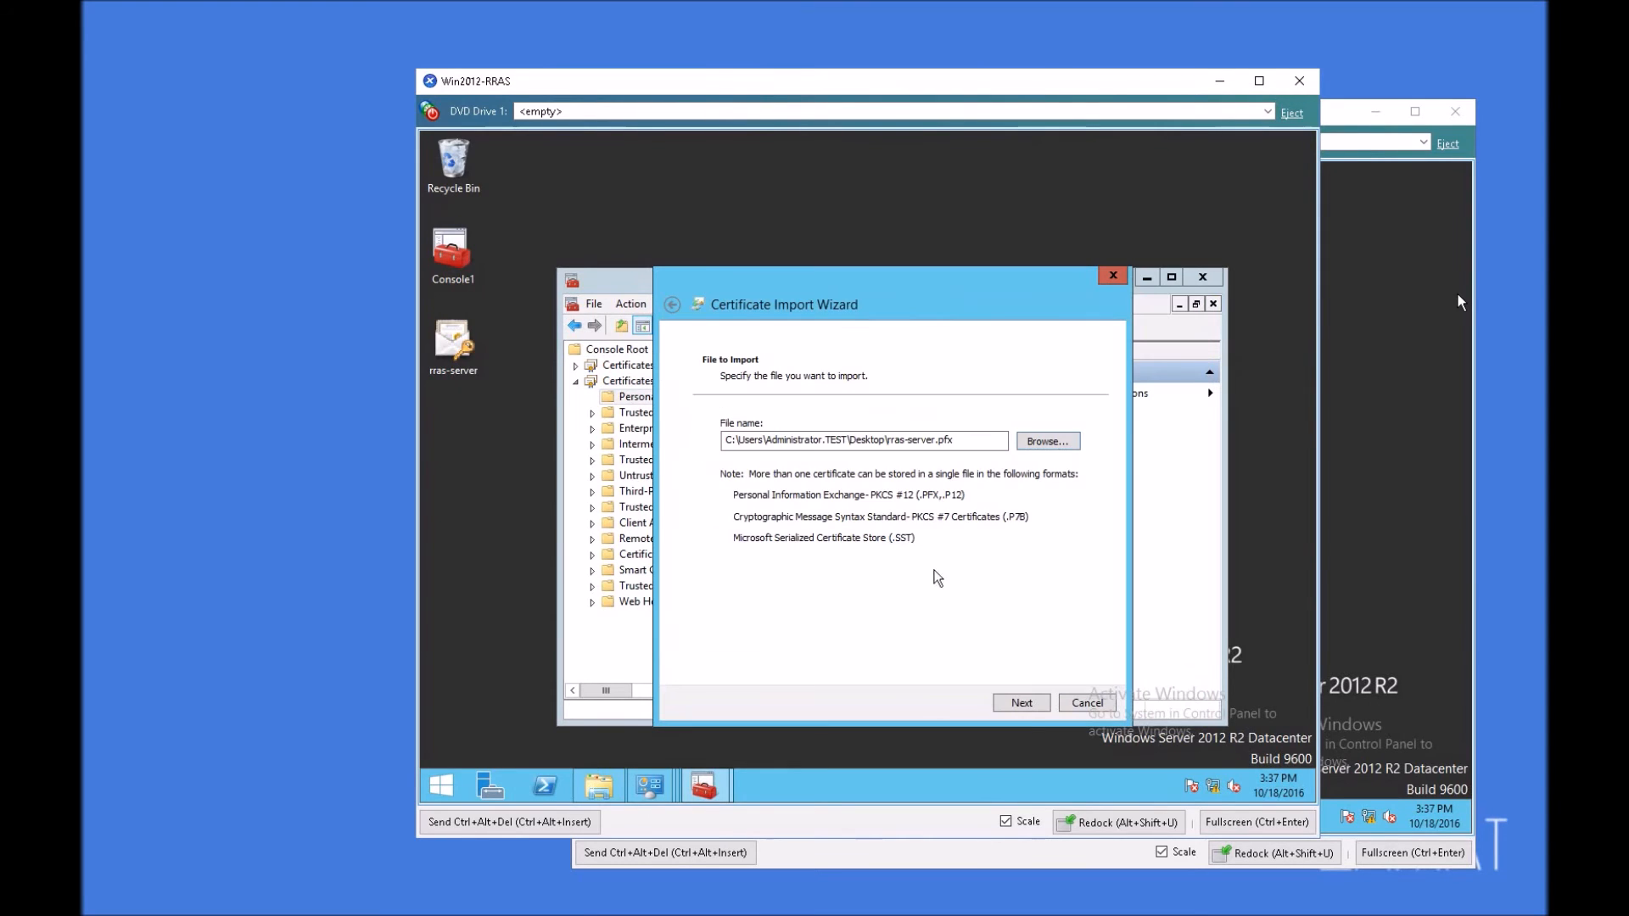
# Step: Place all imported certificates in the Personal store and finish the certificate import
pyautogui.click(1021, 705)
pyautogui.click(1026, 702)
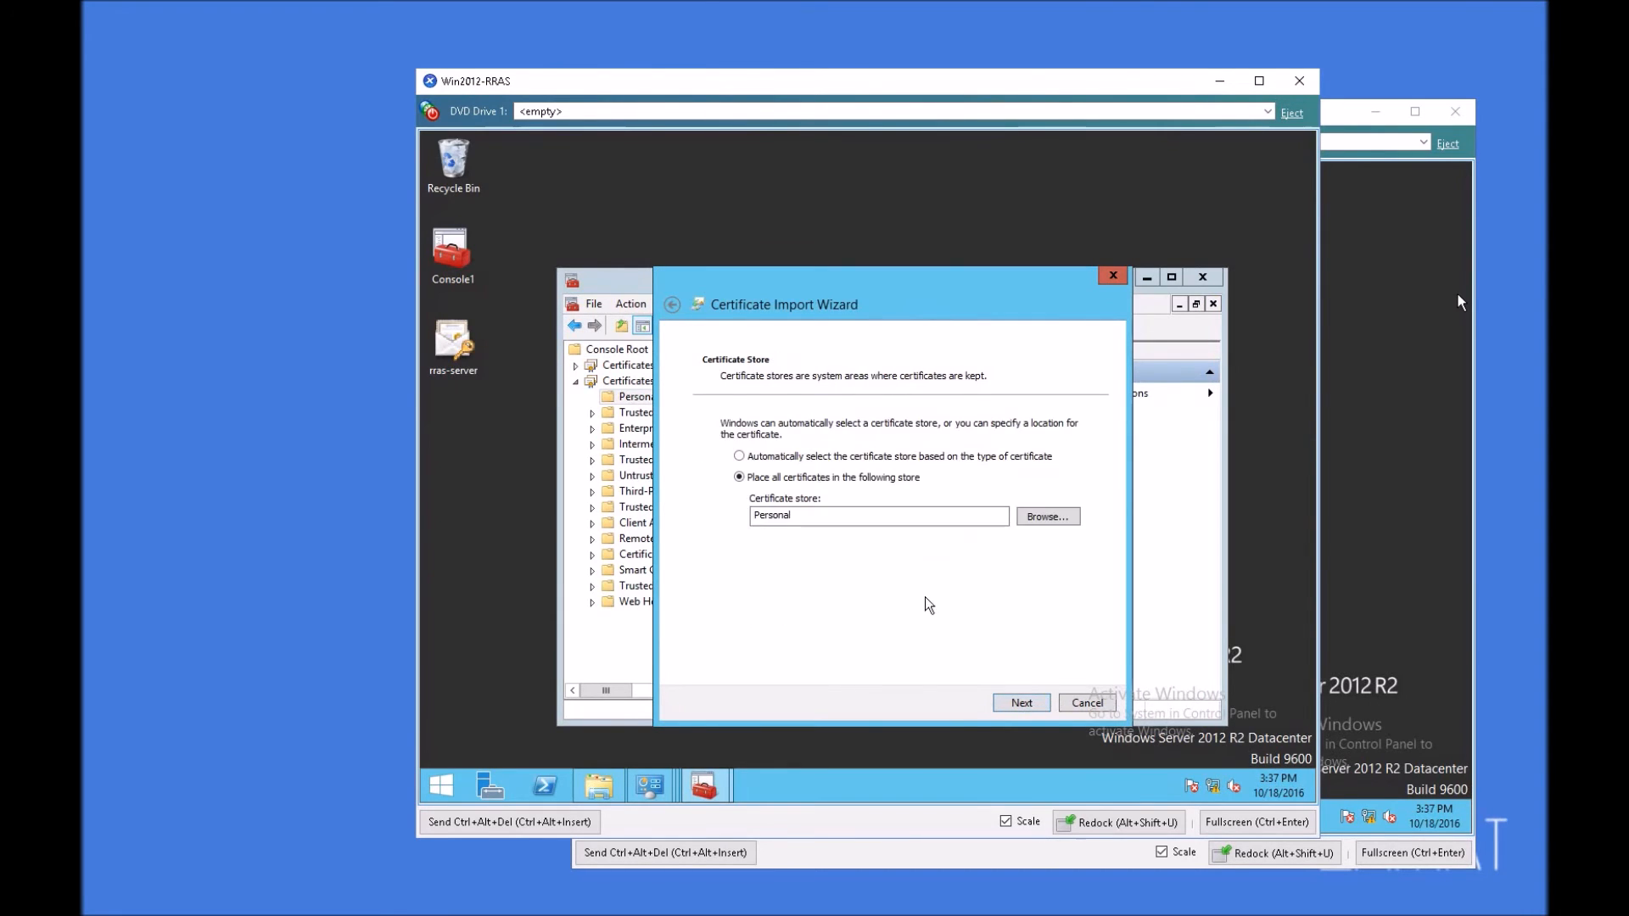
pyautogui.click(1038, 704)
pyautogui.click(1022, 703)
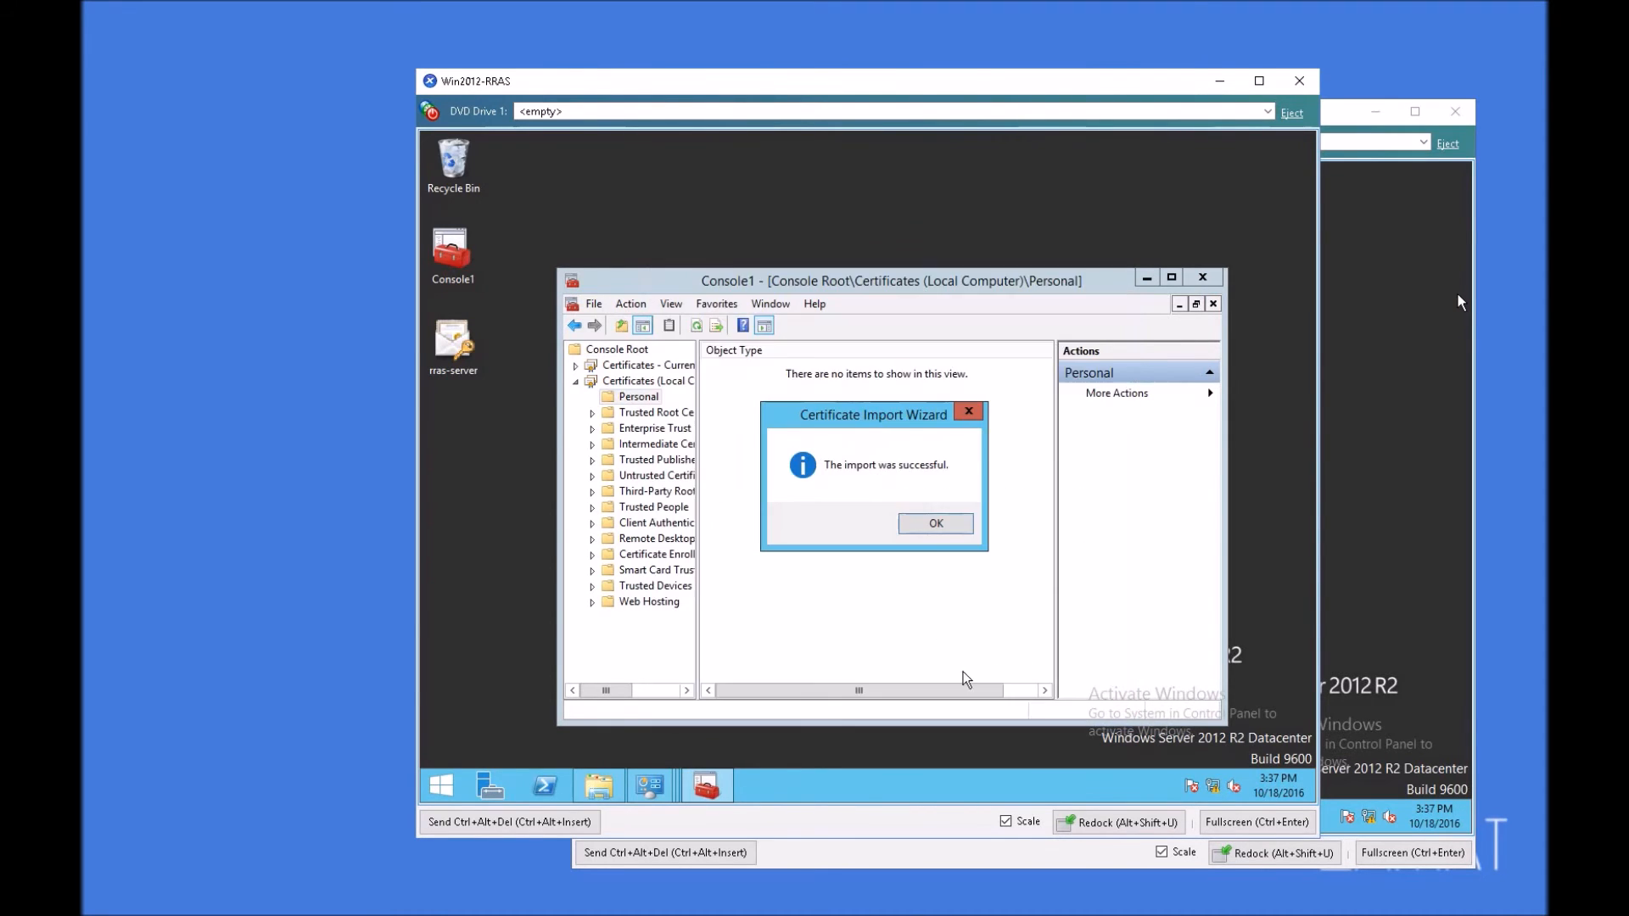
pyautogui.click(941, 522)
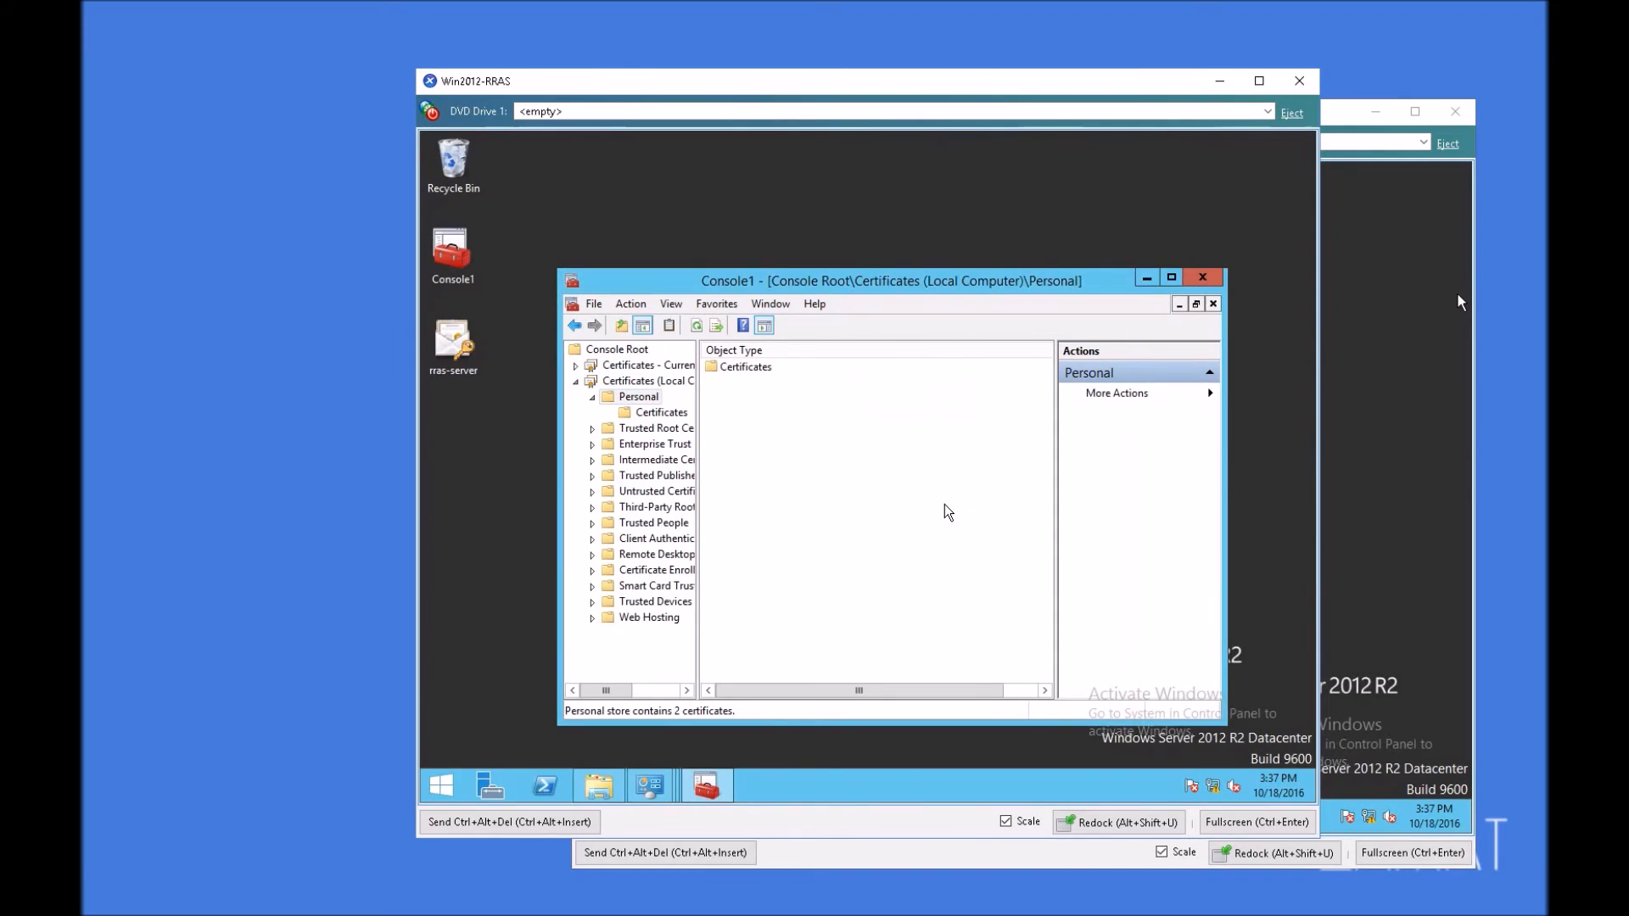
# Step: Maximize Console1, compare both Personal certificate stores, and delete the RAS01.test.local certificate from the current user's store
pyautogui.doubleClick(739, 279)
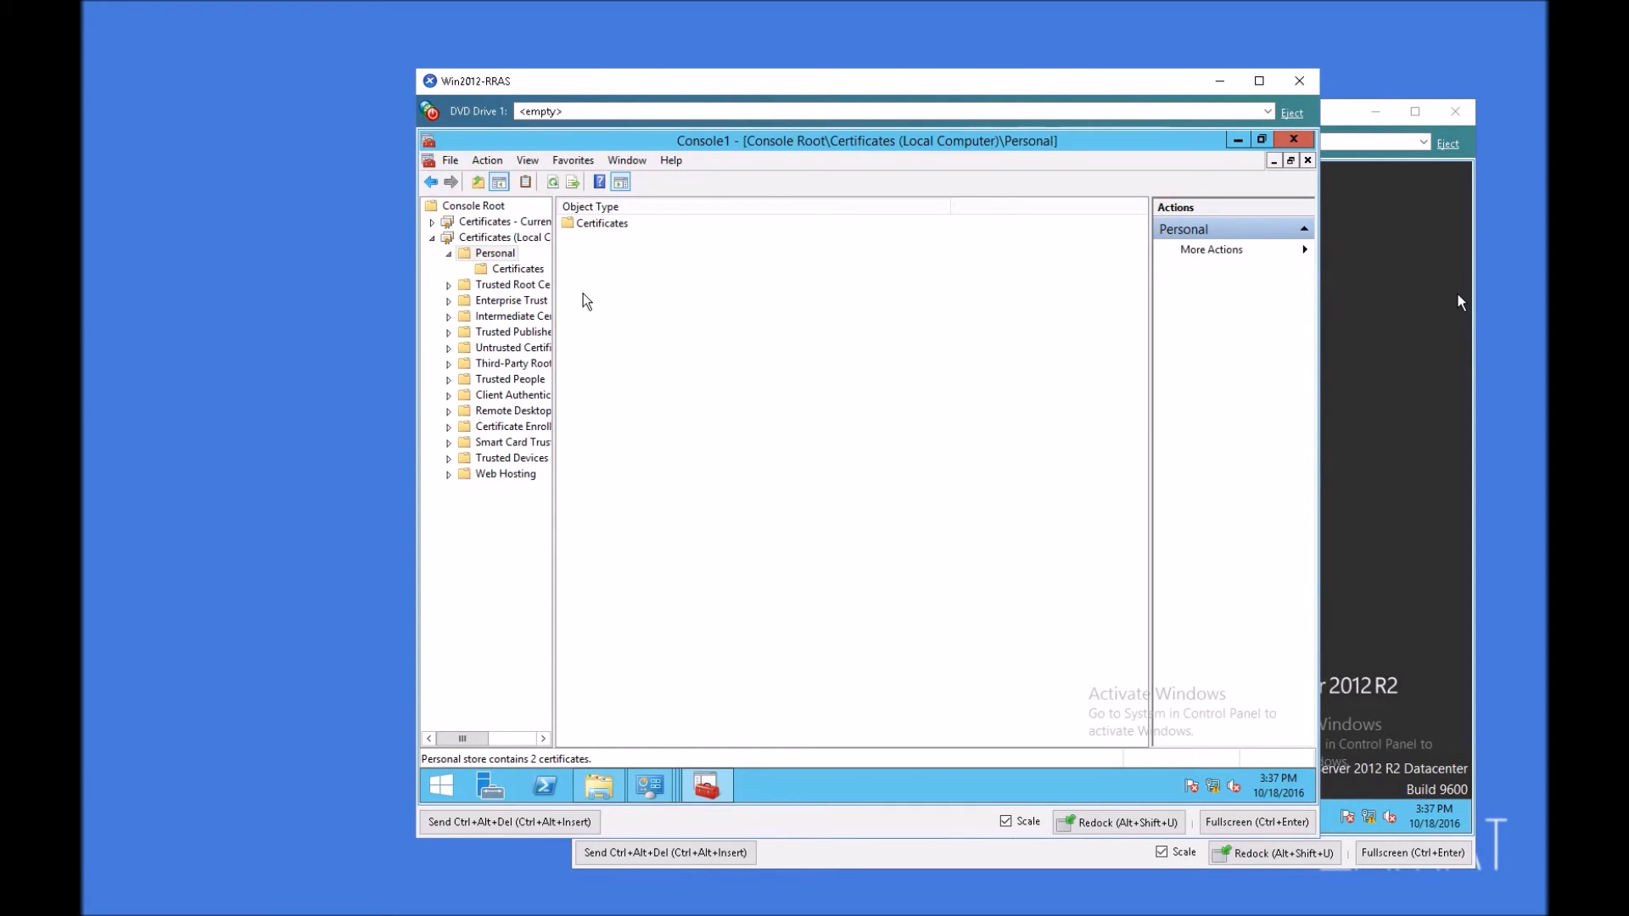
pyautogui.doubleClick(505, 222)
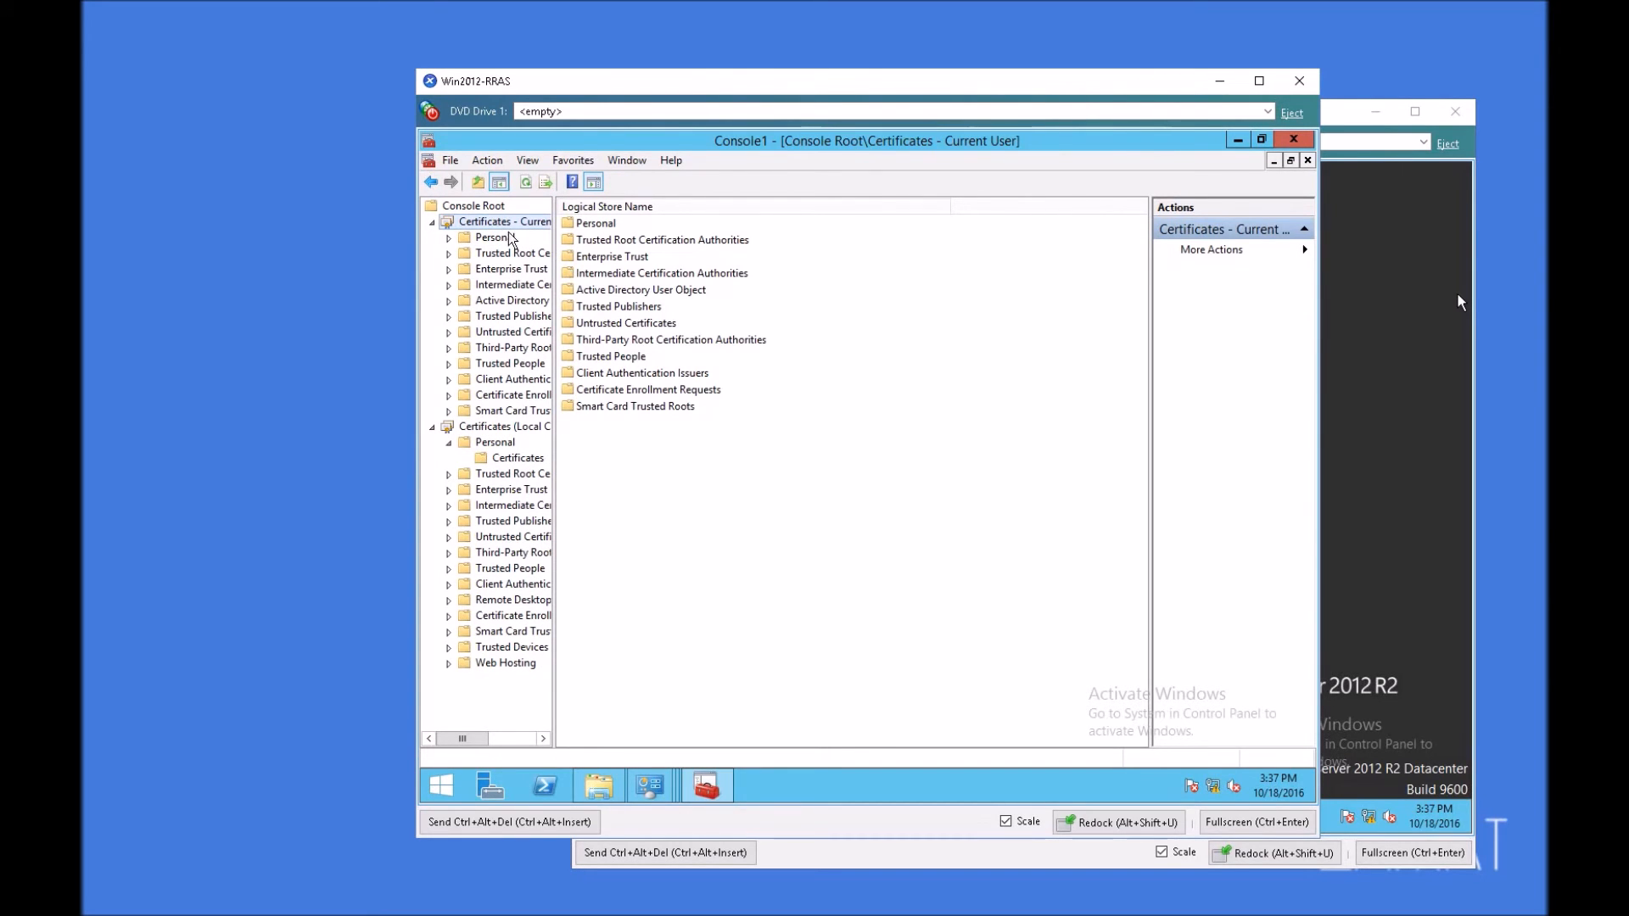
pyautogui.doubleClick(500, 239)
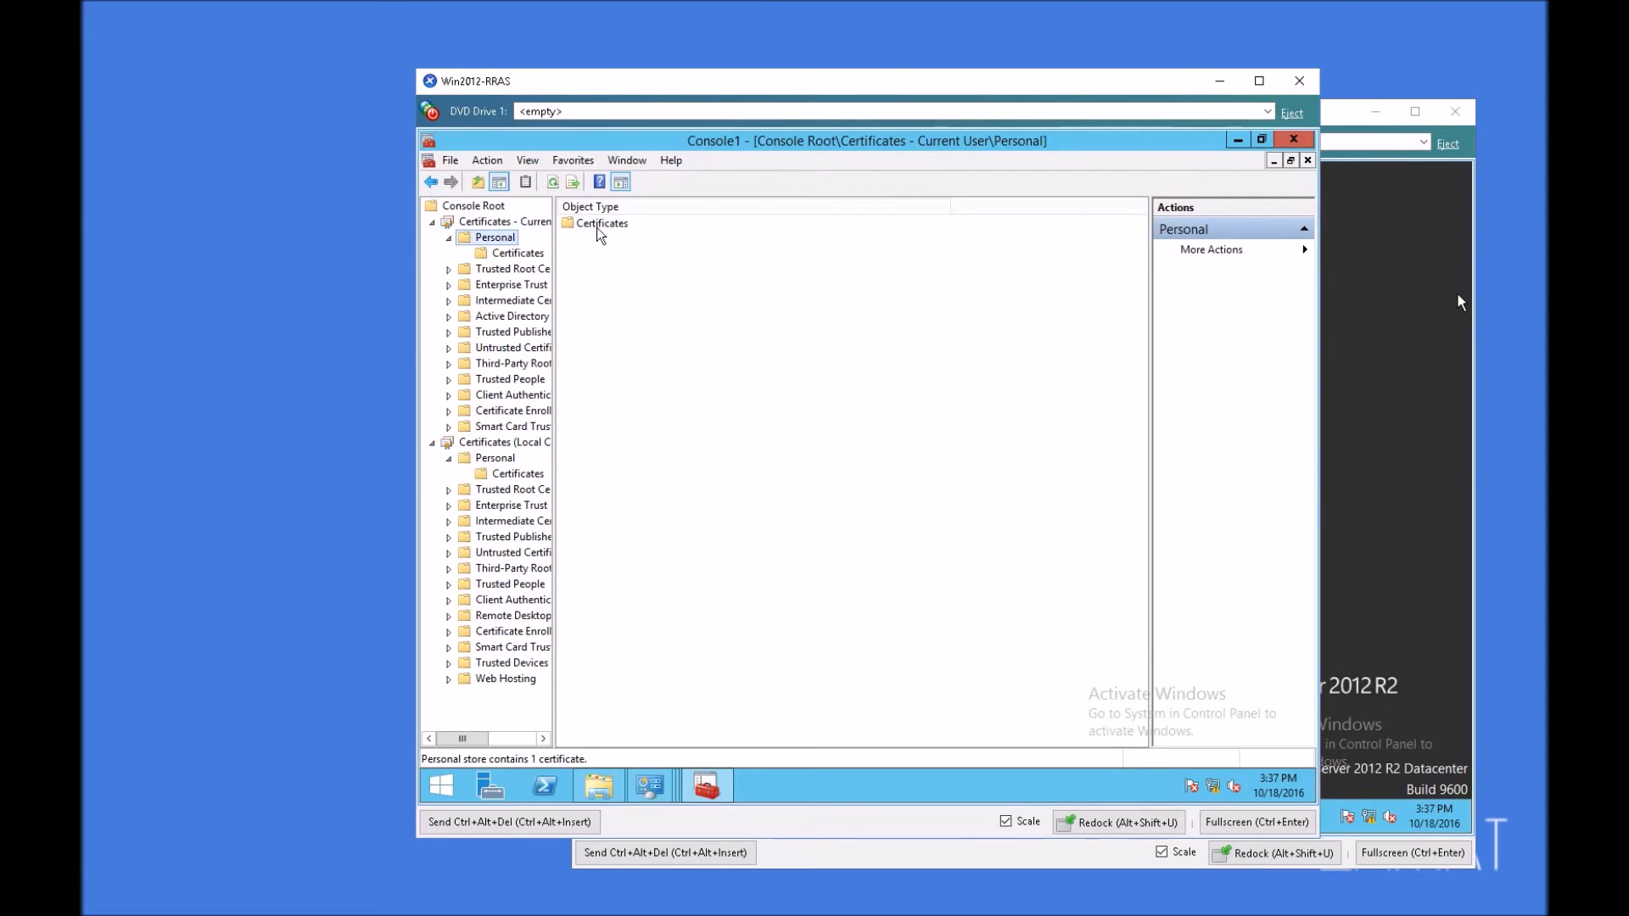
pyautogui.click(500, 255)
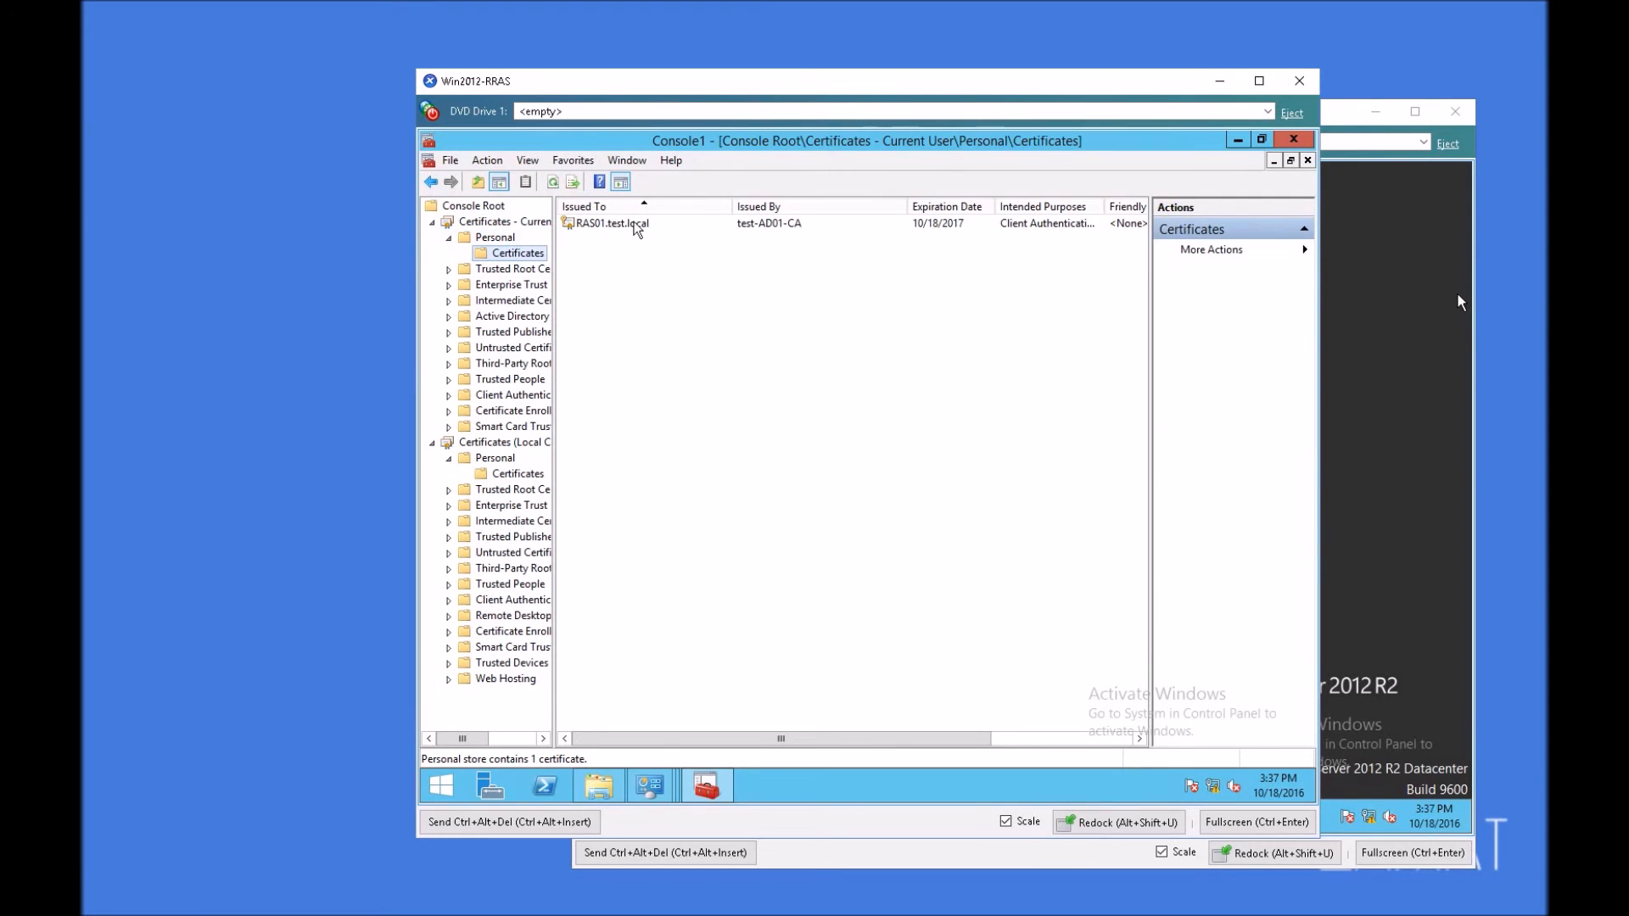
pyautogui.click(515, 475)
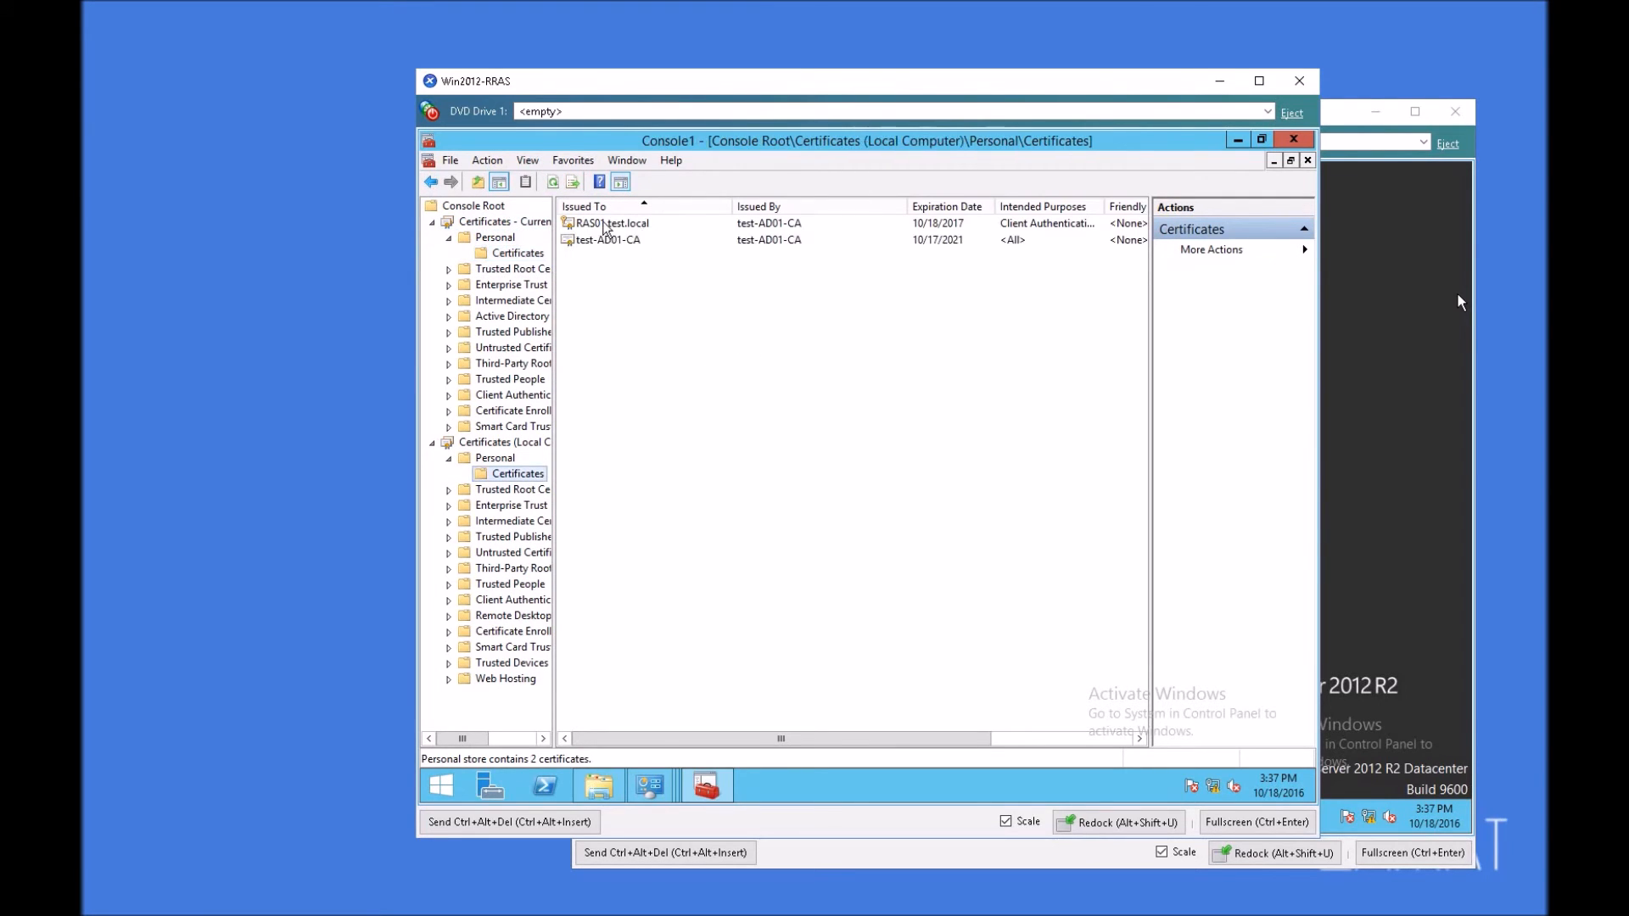
pyautogui.click(508, 254)
pyautogui.click(614, 224)
pyautogui.press('Delete')
pyautogui.press('Return')
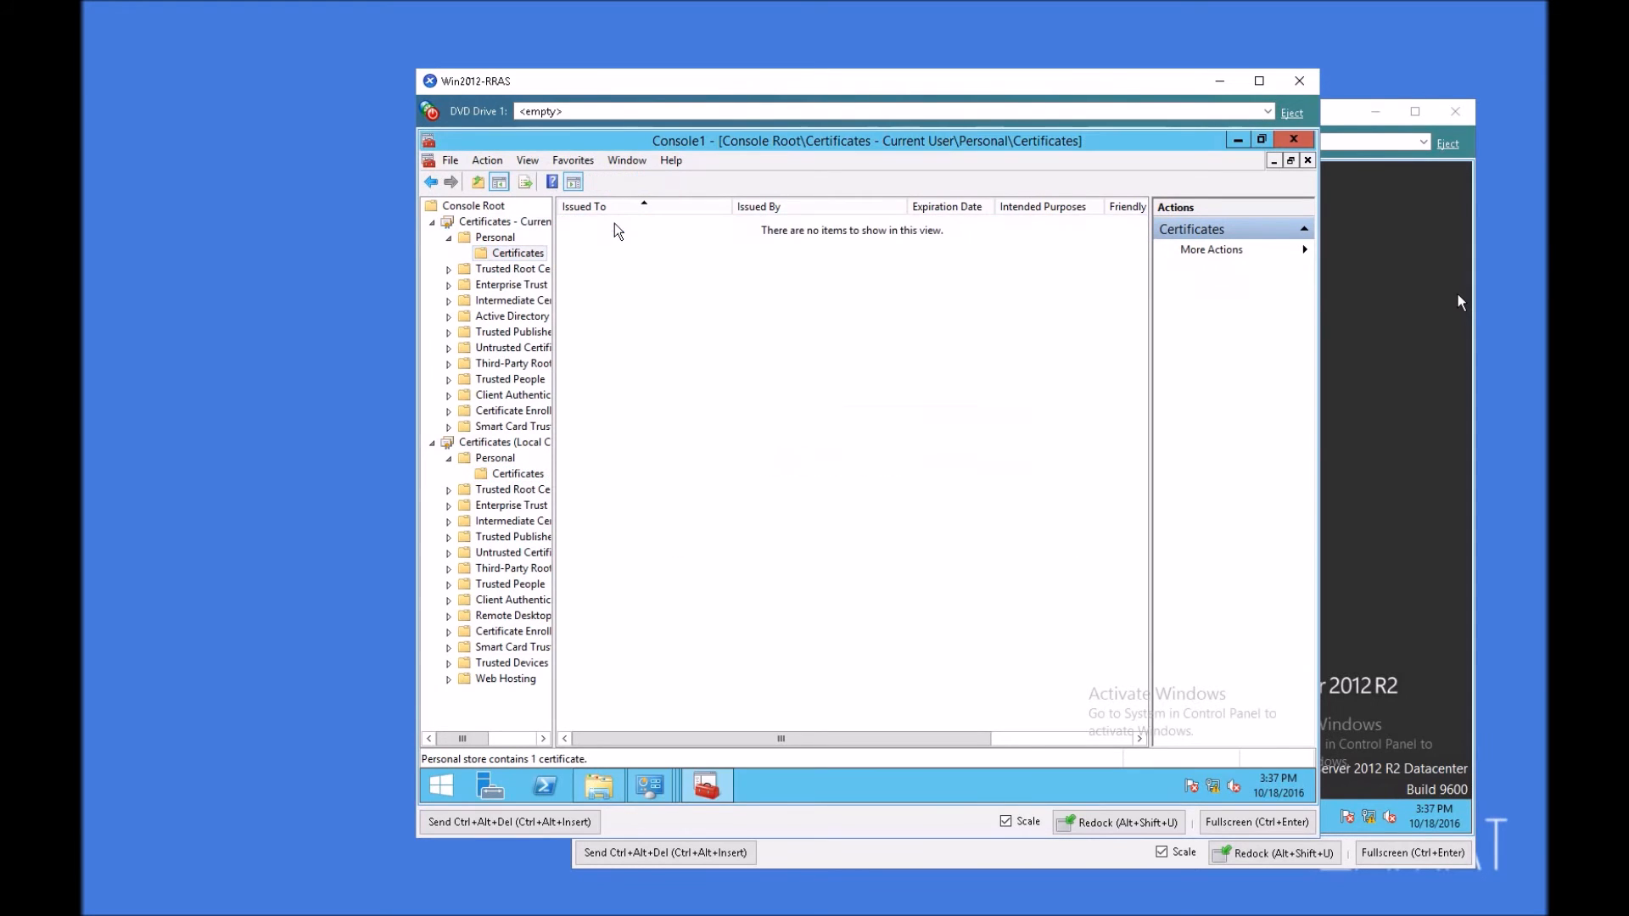
# Step: Delete the test-AD01-CA certificate from the local computer's Personal store
pyautogui.click(518, 473)
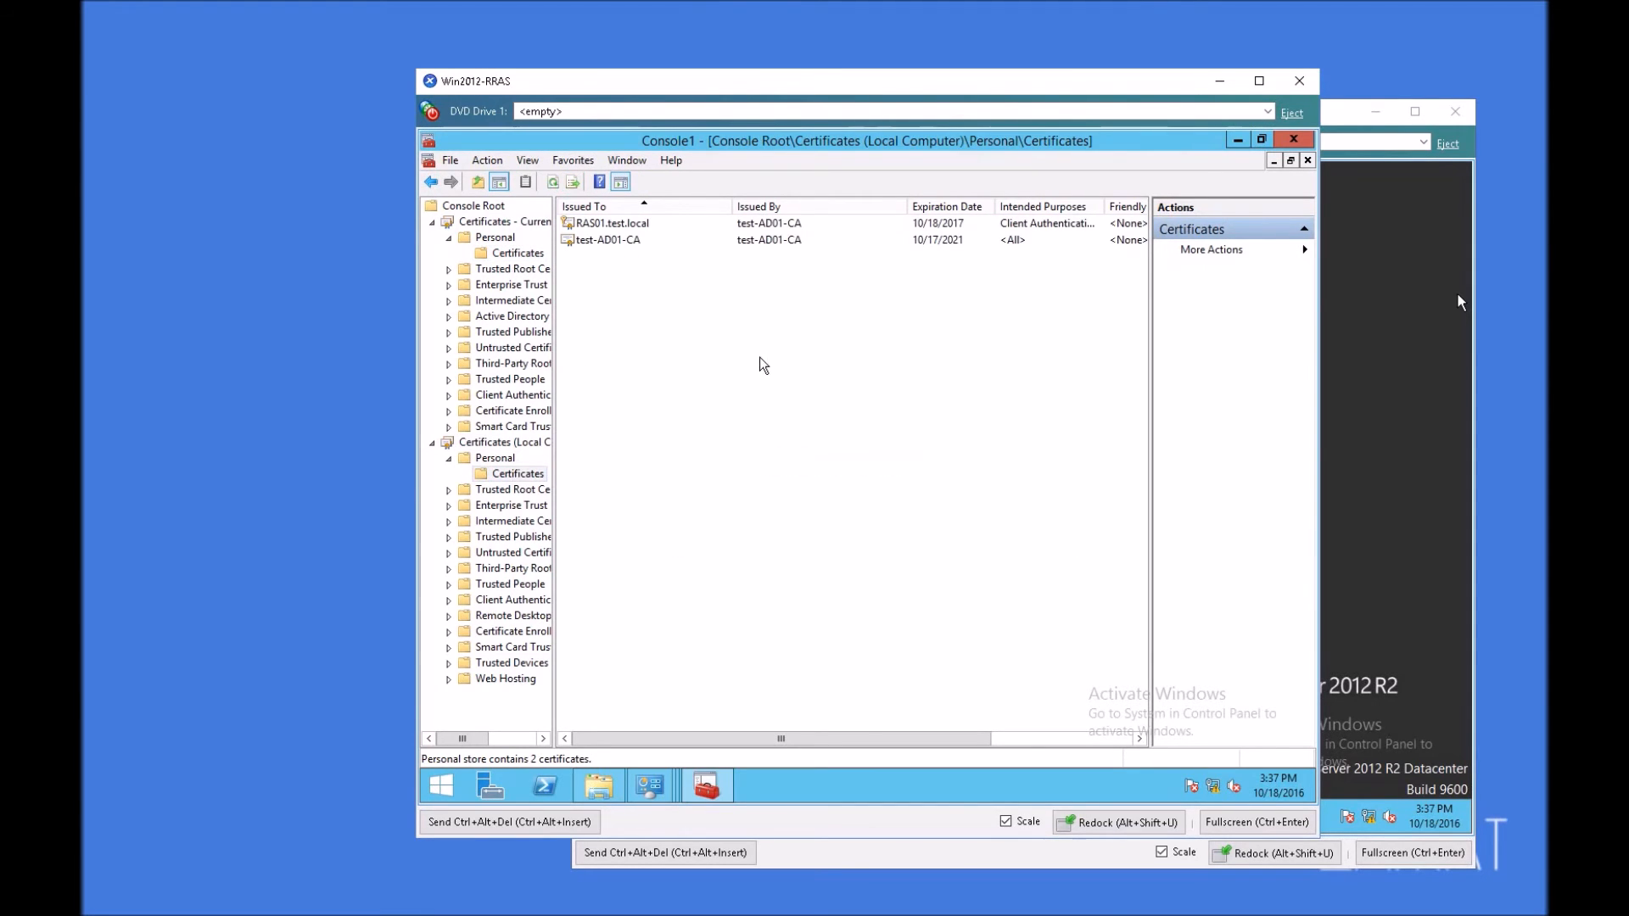
pyautogui.click(615, 239)
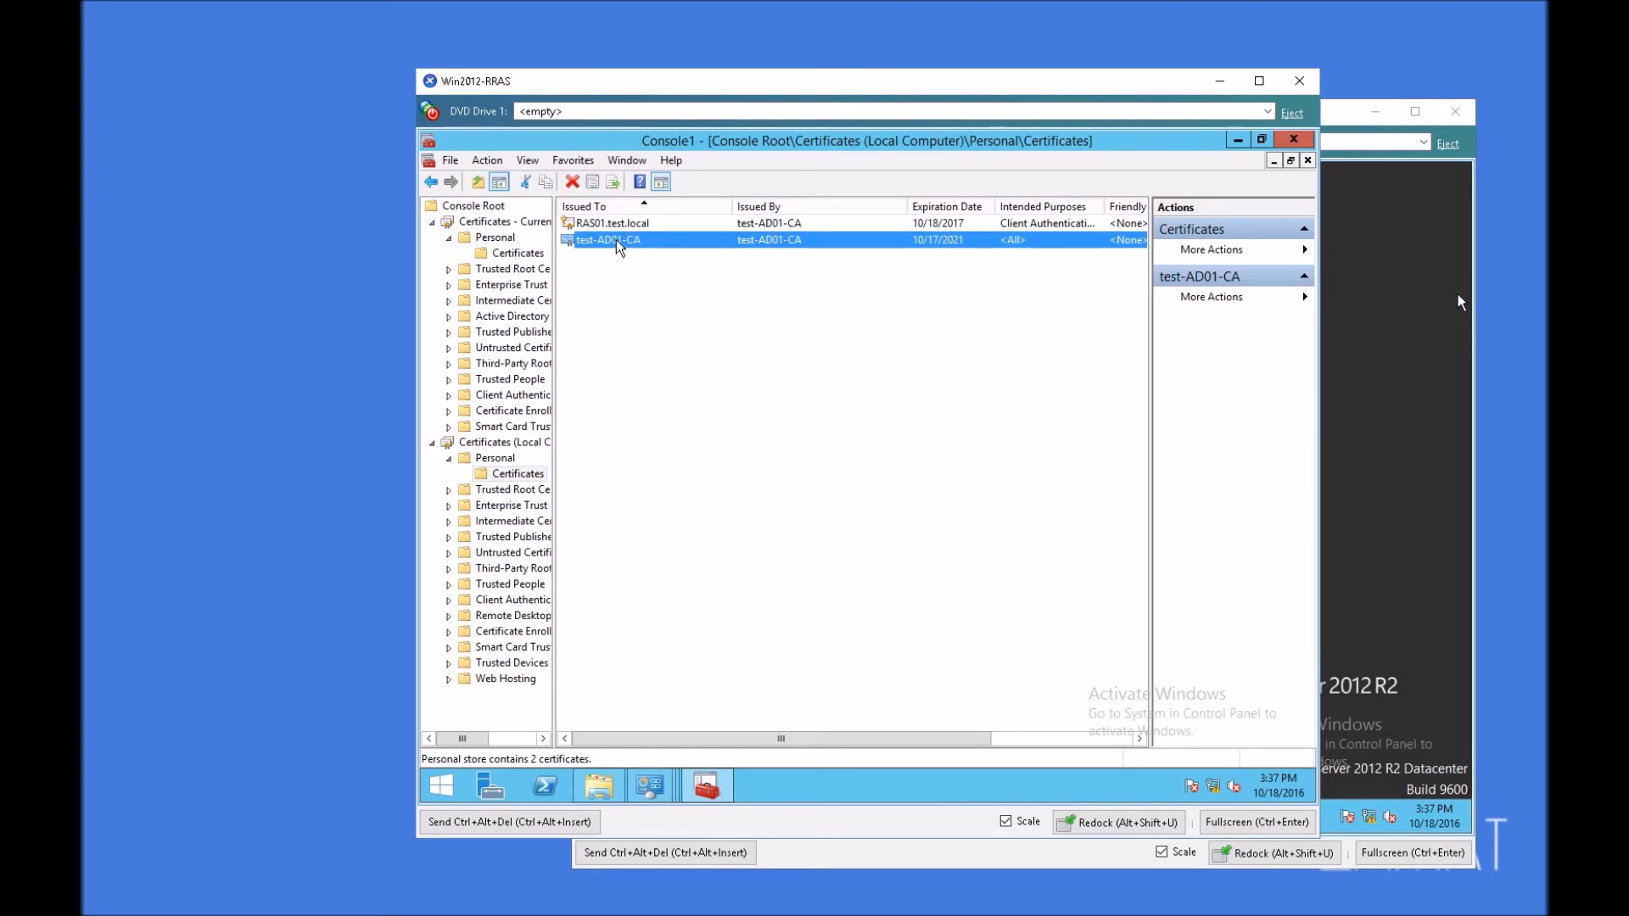
pyautogui.press('Delete')
pyautogui.press('Return')
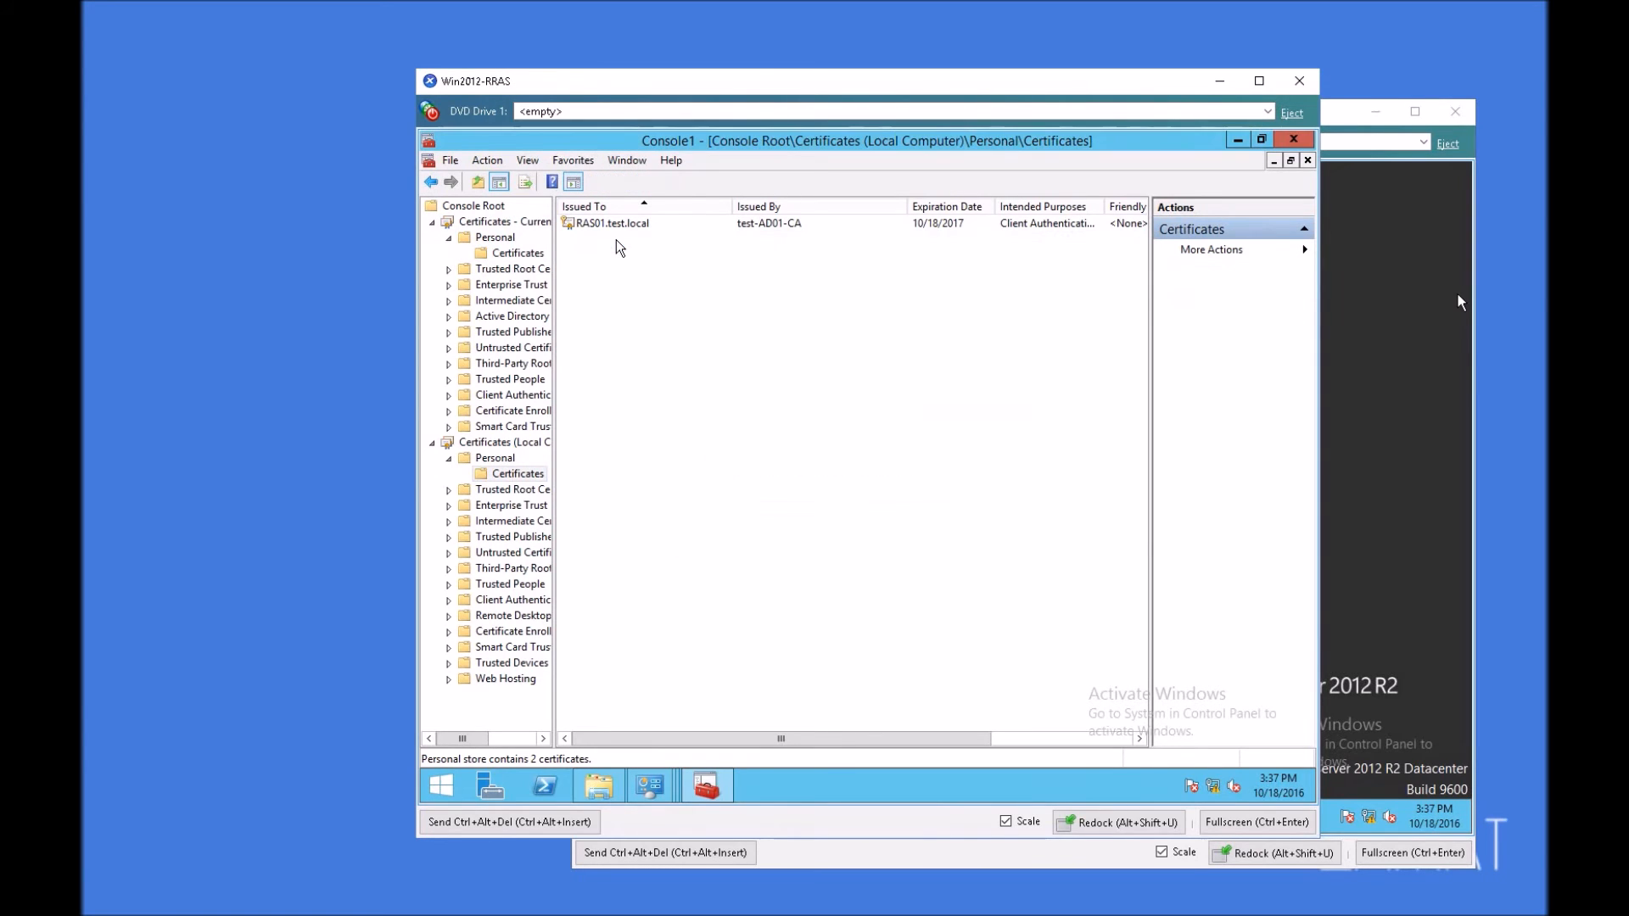
# Step: Check for test-AD01-CA in the local computer's Trusted Root Certification Authorities store and close Console1
pyautogui.doubleClick(531, 490)
pyautogui.click(533, 506)
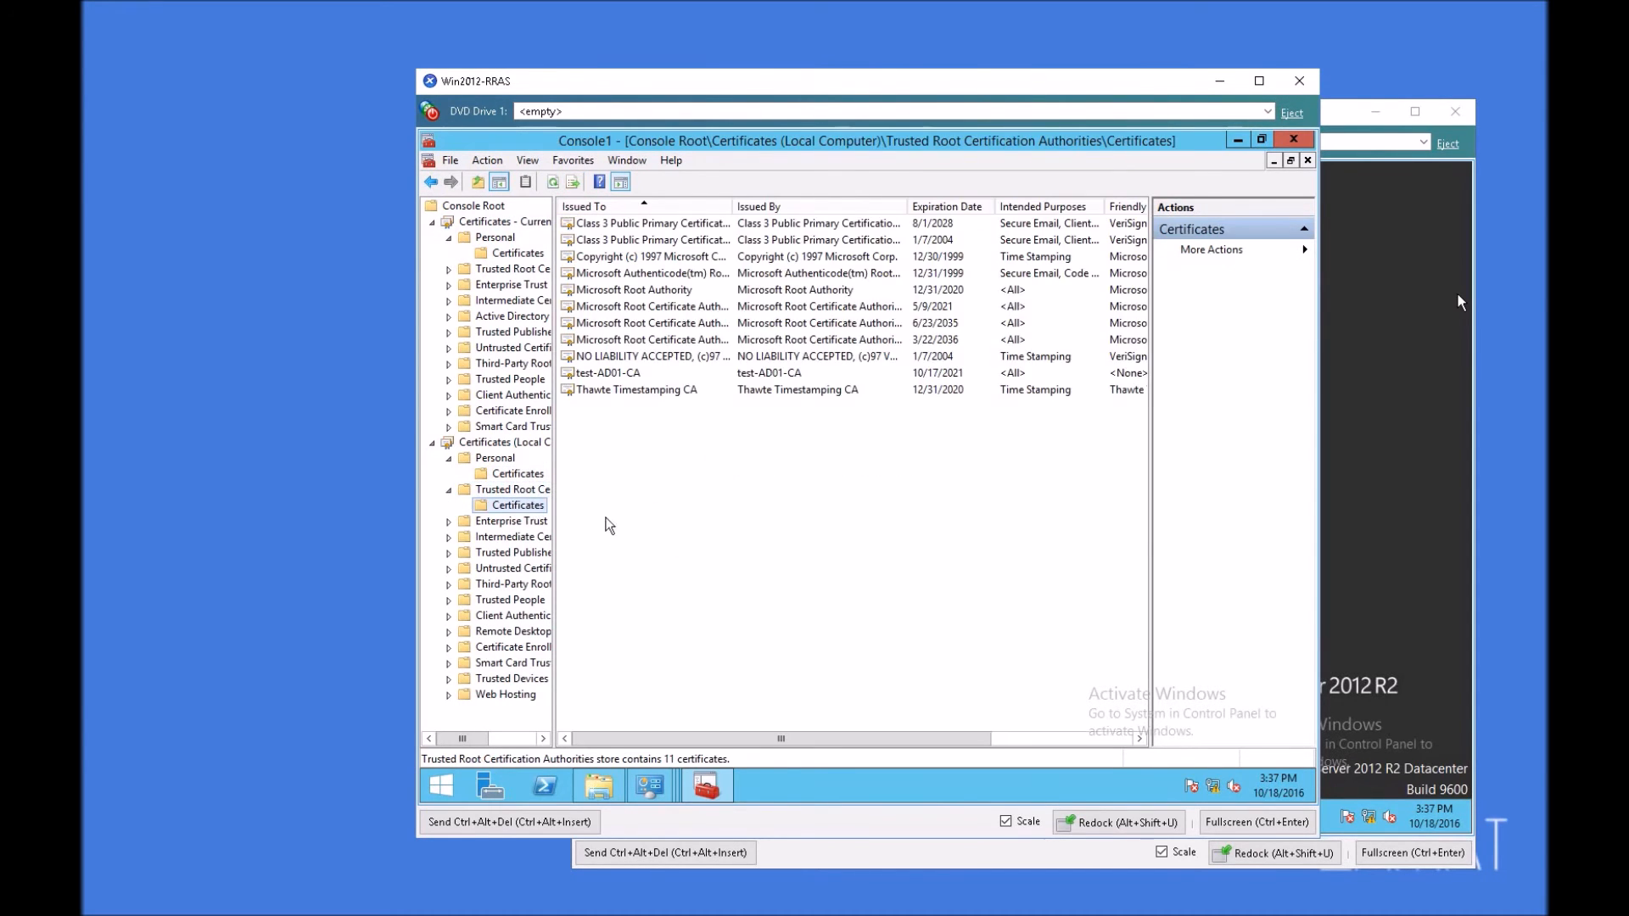
pyautogui.click(620, 373)
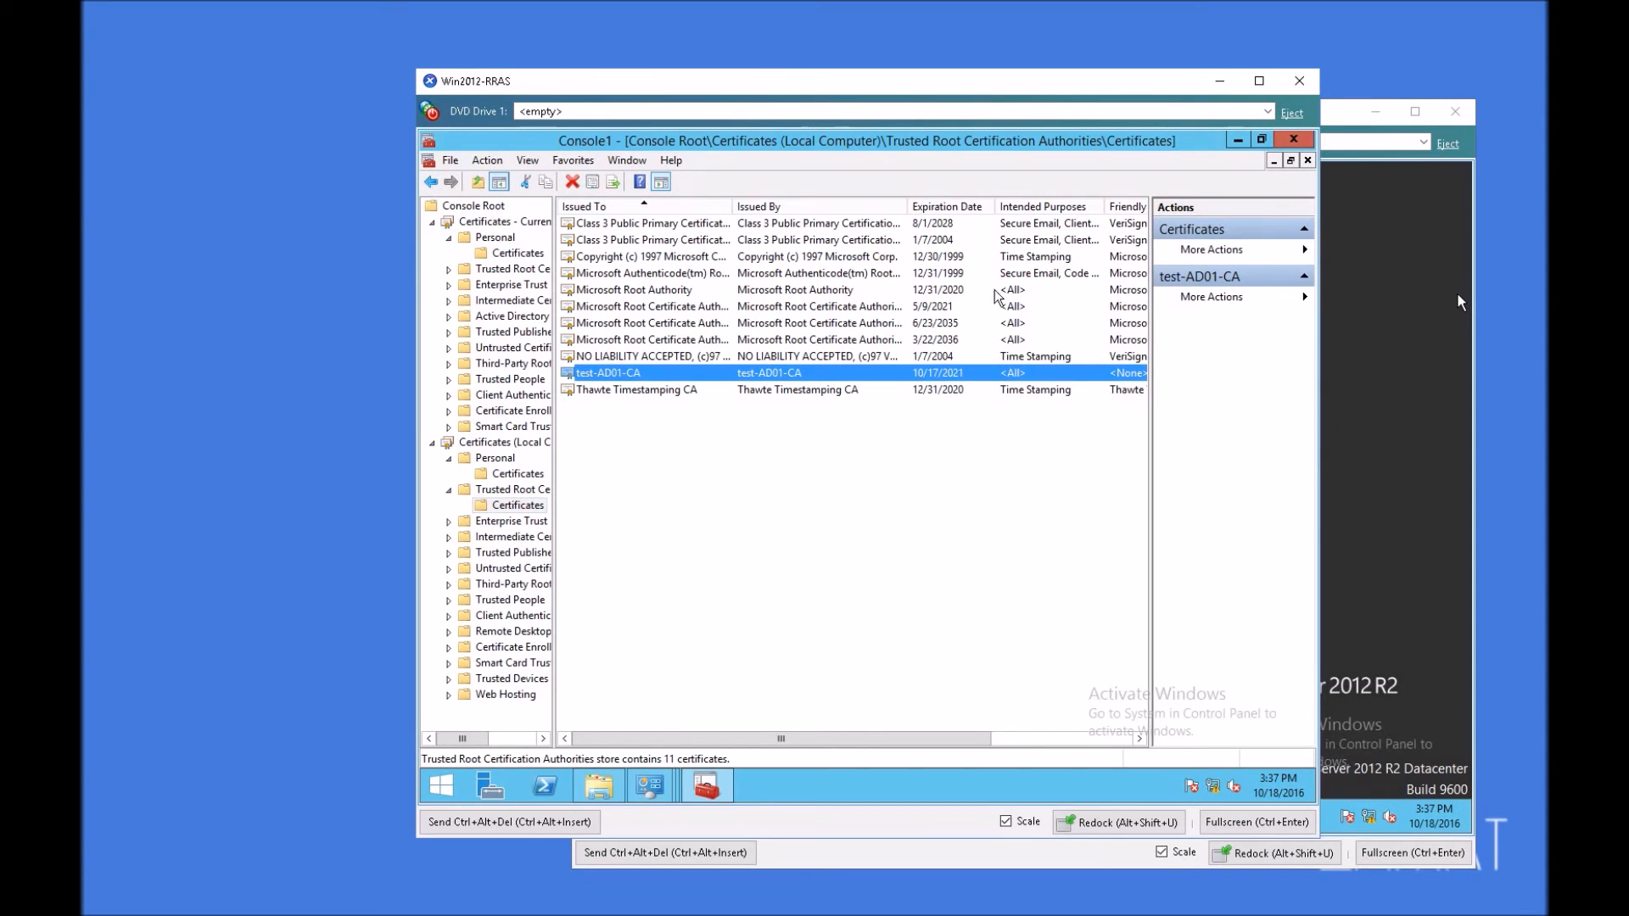
pyautogui.click(1292, 139)
pyautogui.click(888, 498)
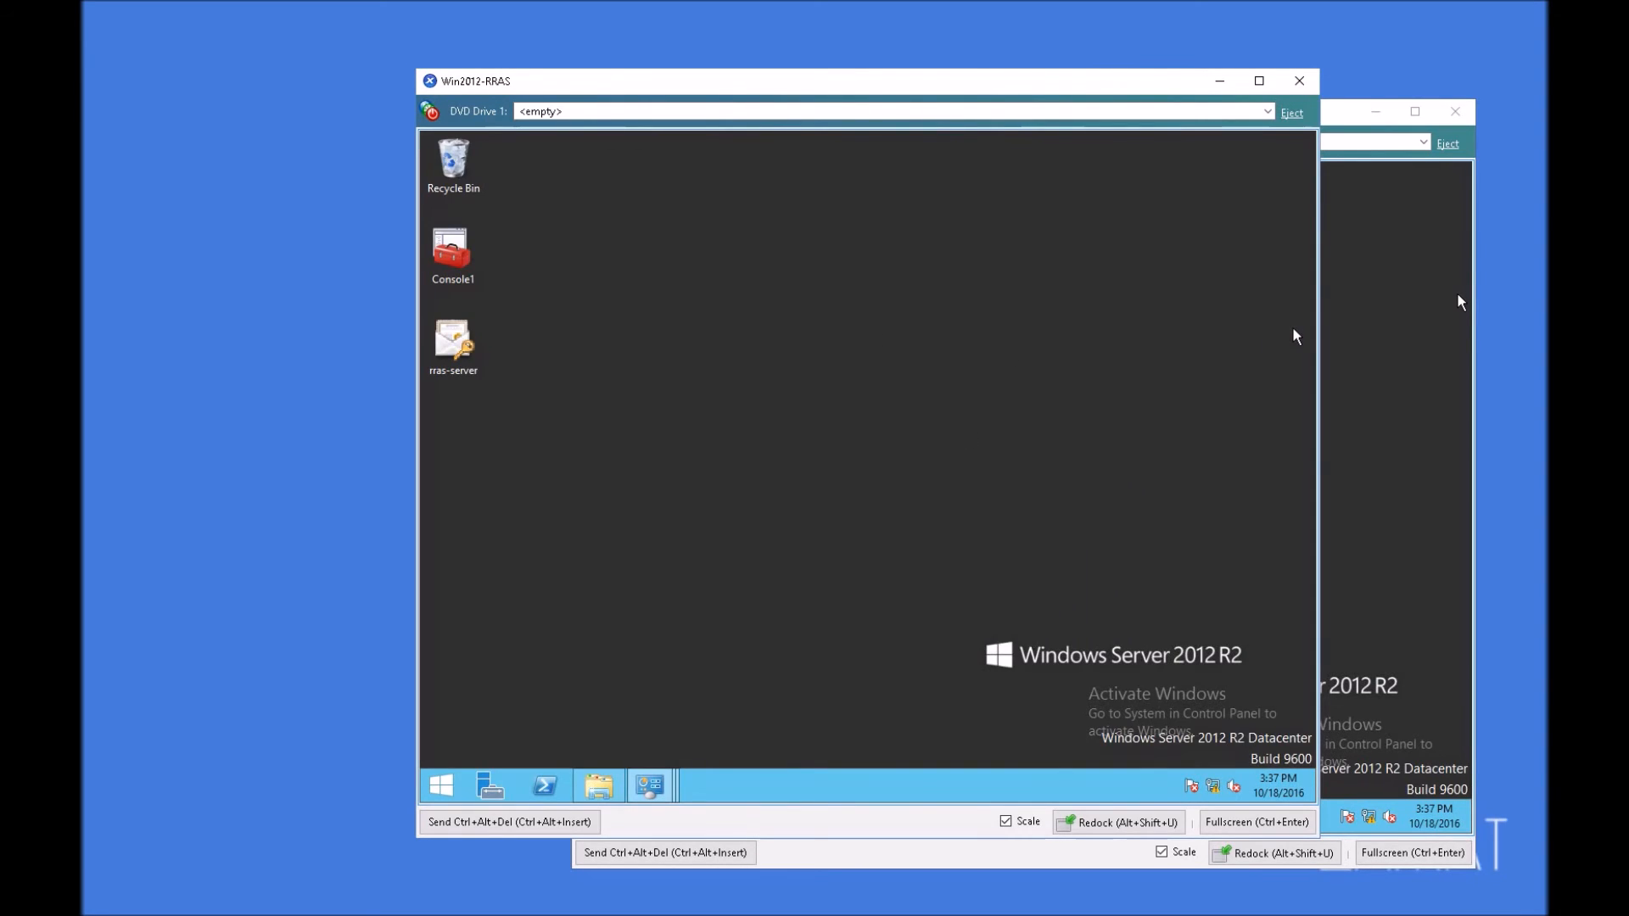
# Step: Switch to the Win2012-AD server, open Certification Authority from Server Manager, and display the certificate templates of test-AD01-CA
pyautogui.click(1459, 301)
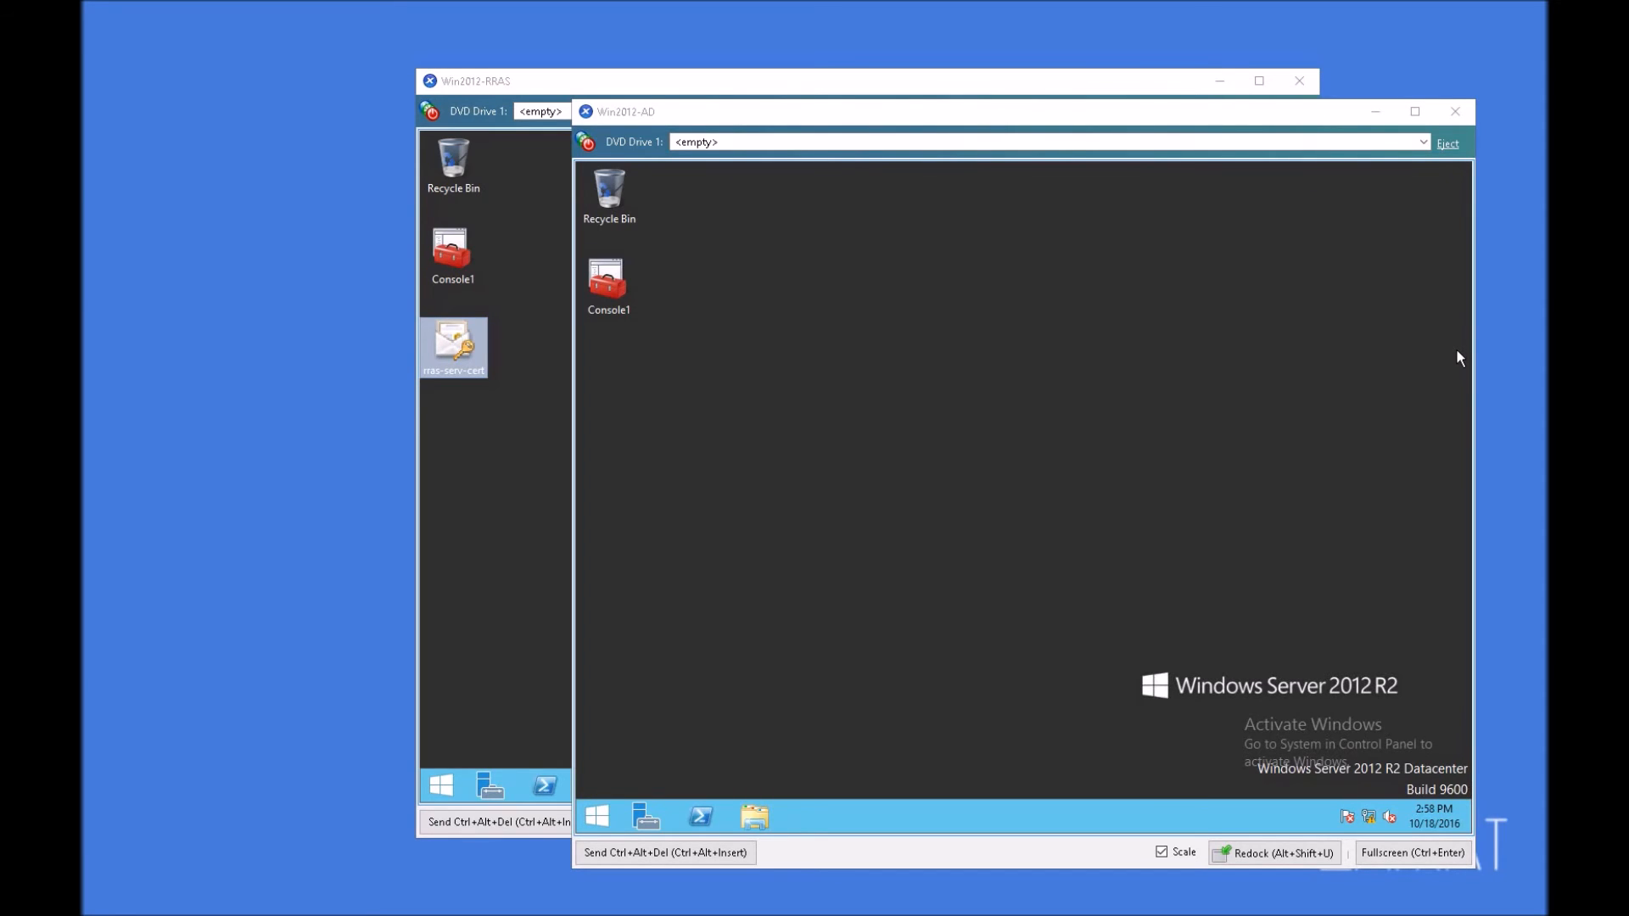
pyautogui.click(1457, 357)
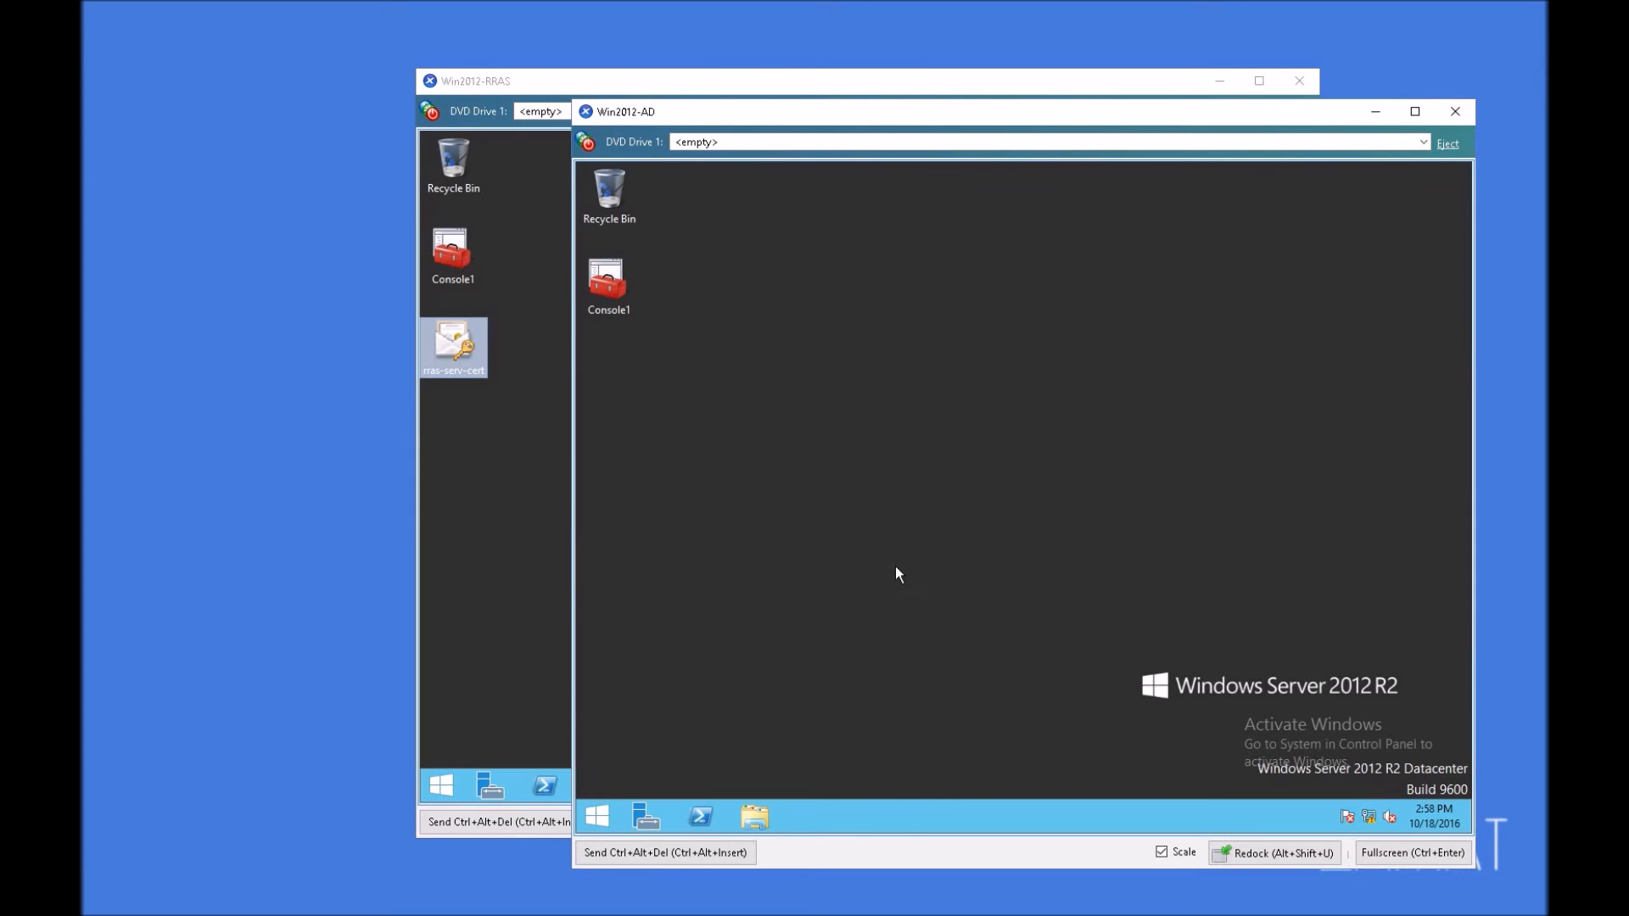
pyautogui.click(645, 816)
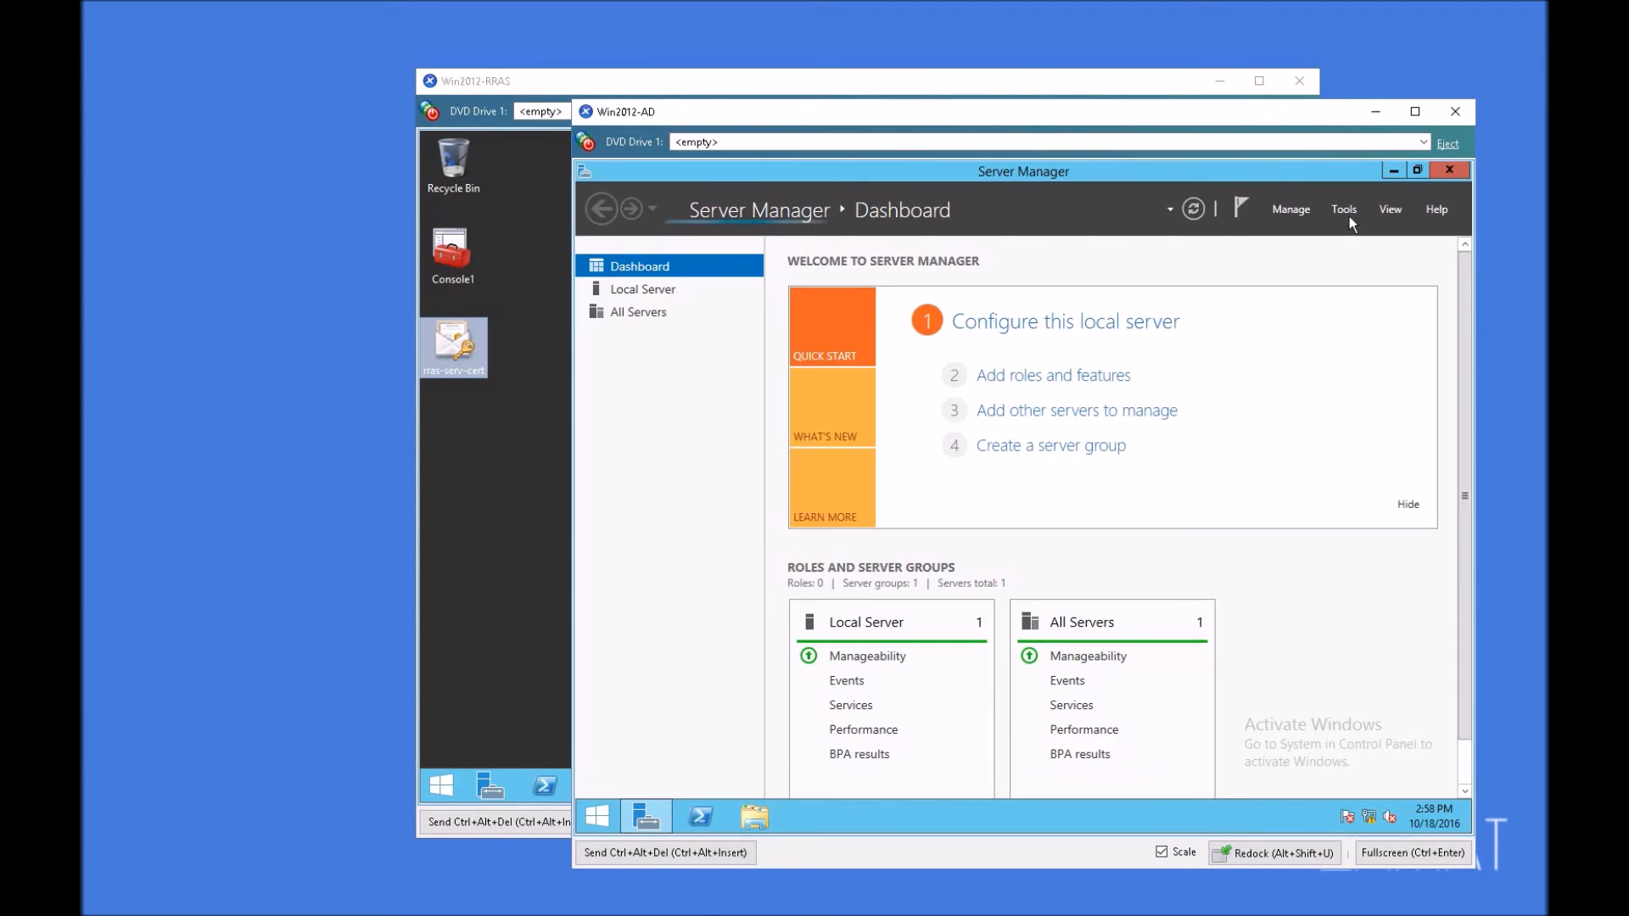
pyautogui.click(1347, 212)
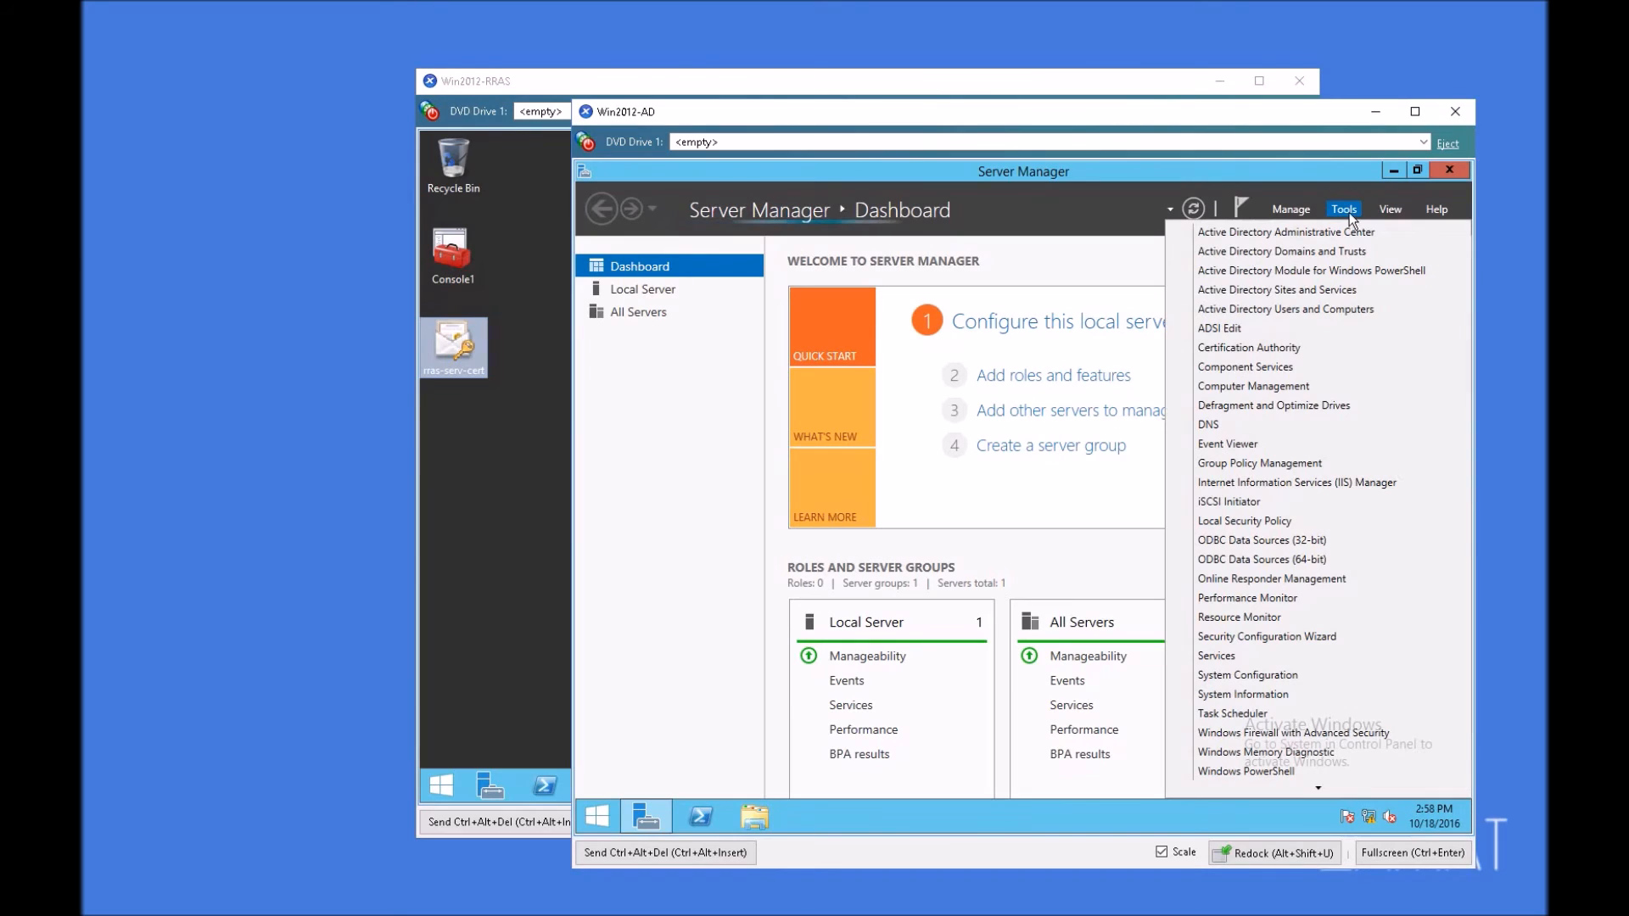
pyautogui.click(1235, 355)
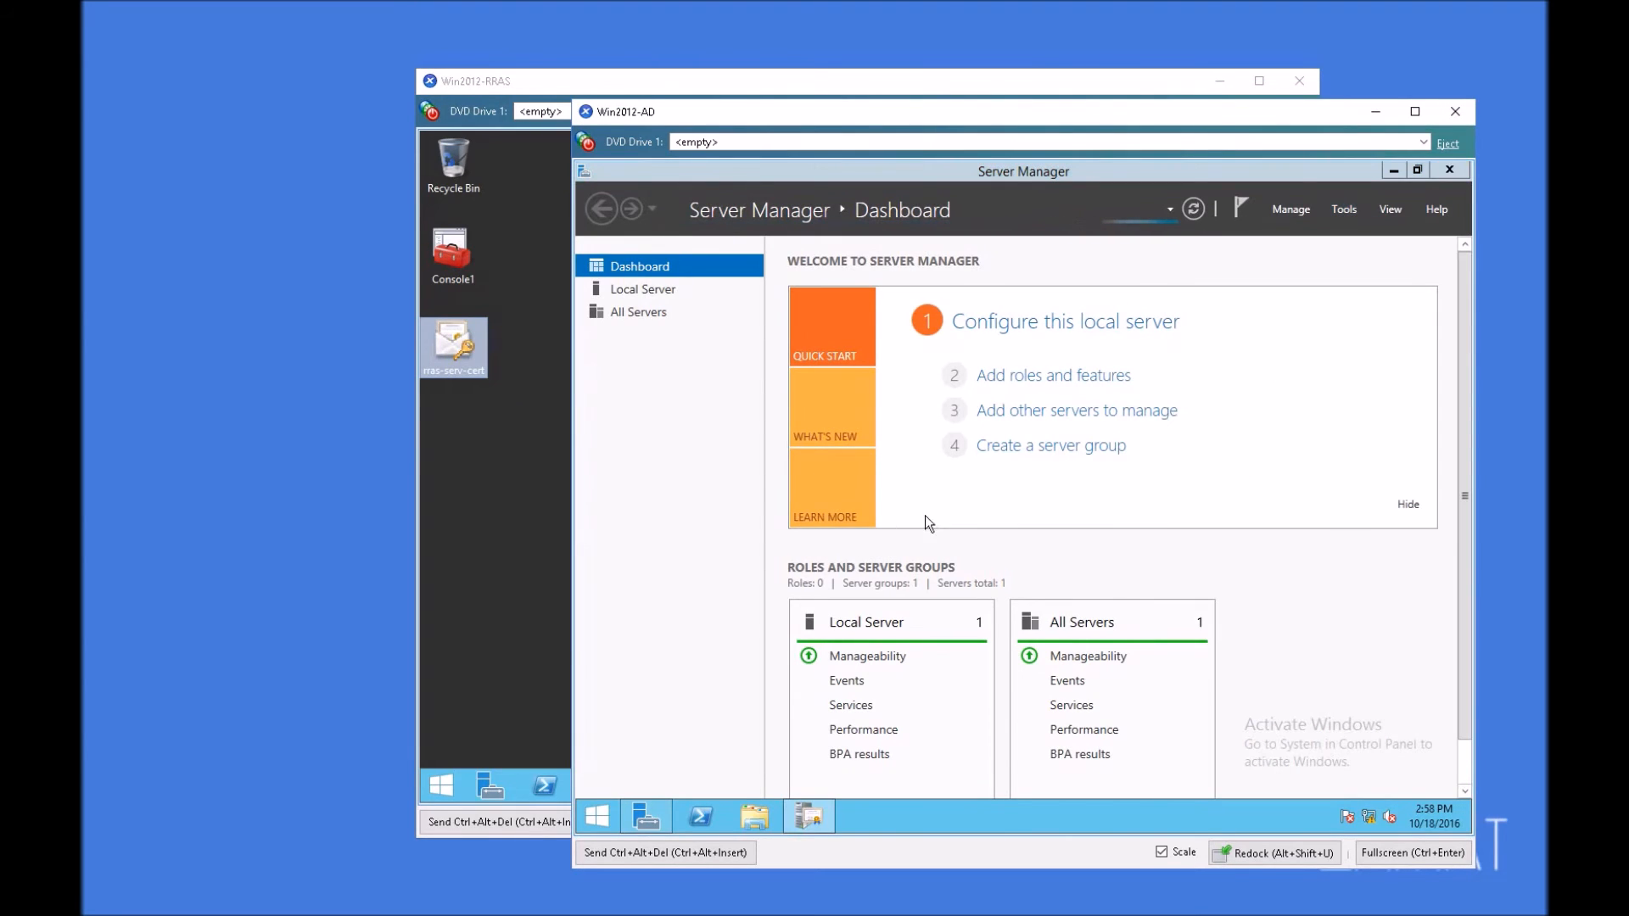
pyautogui.click(801, 431)
pyautogui.doubleClick(799, 433)
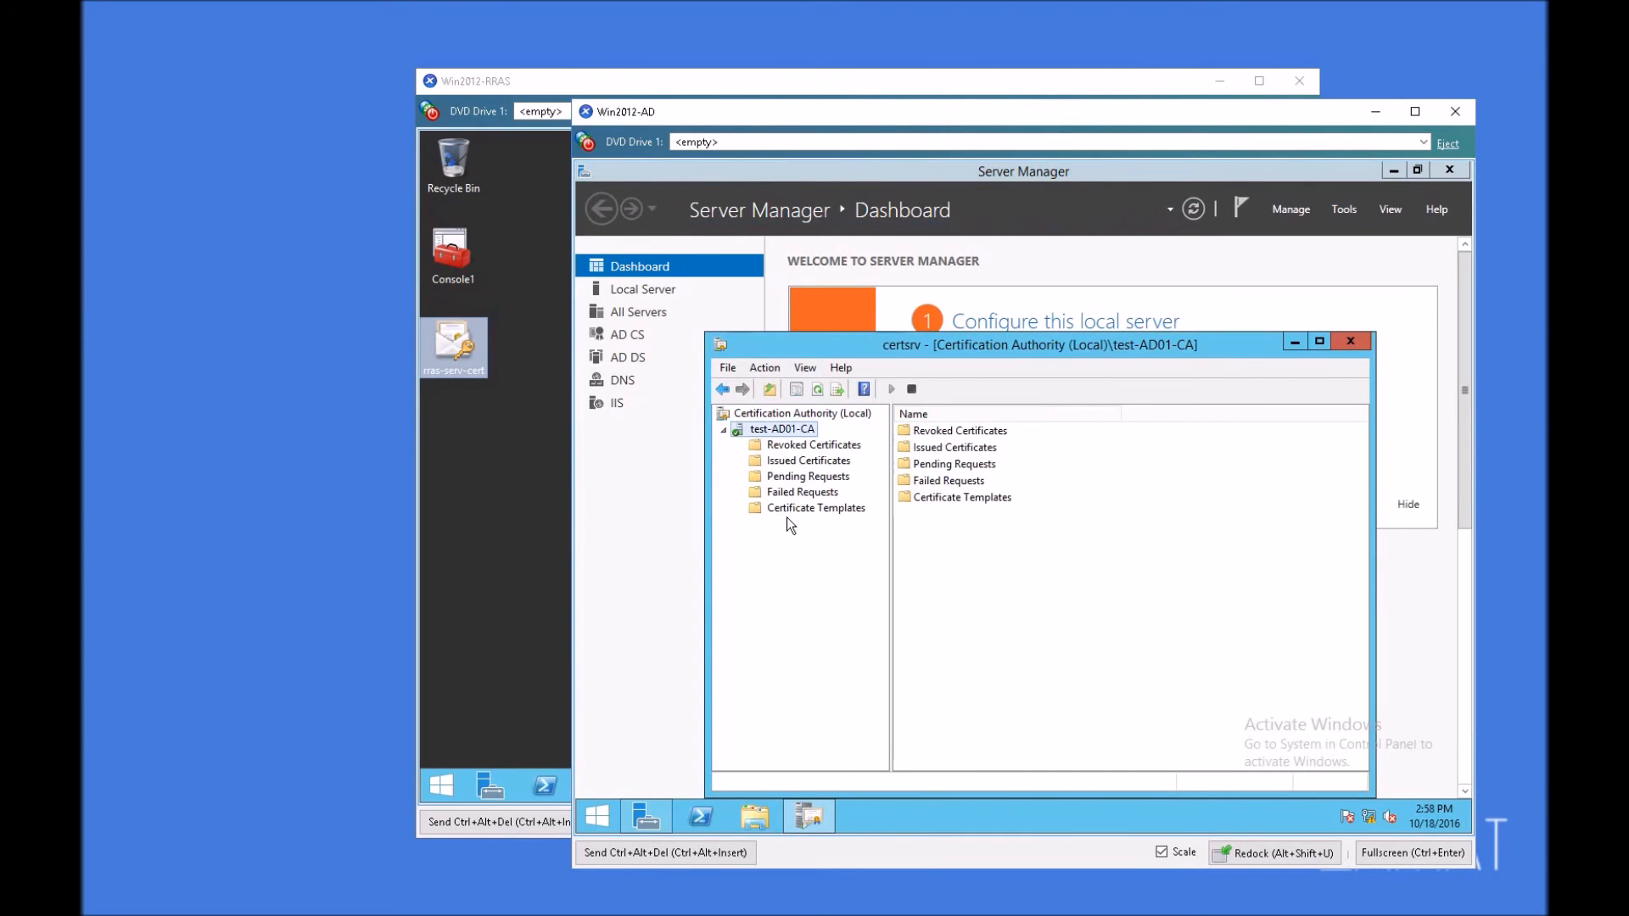
pyautogui.click(786, 509)
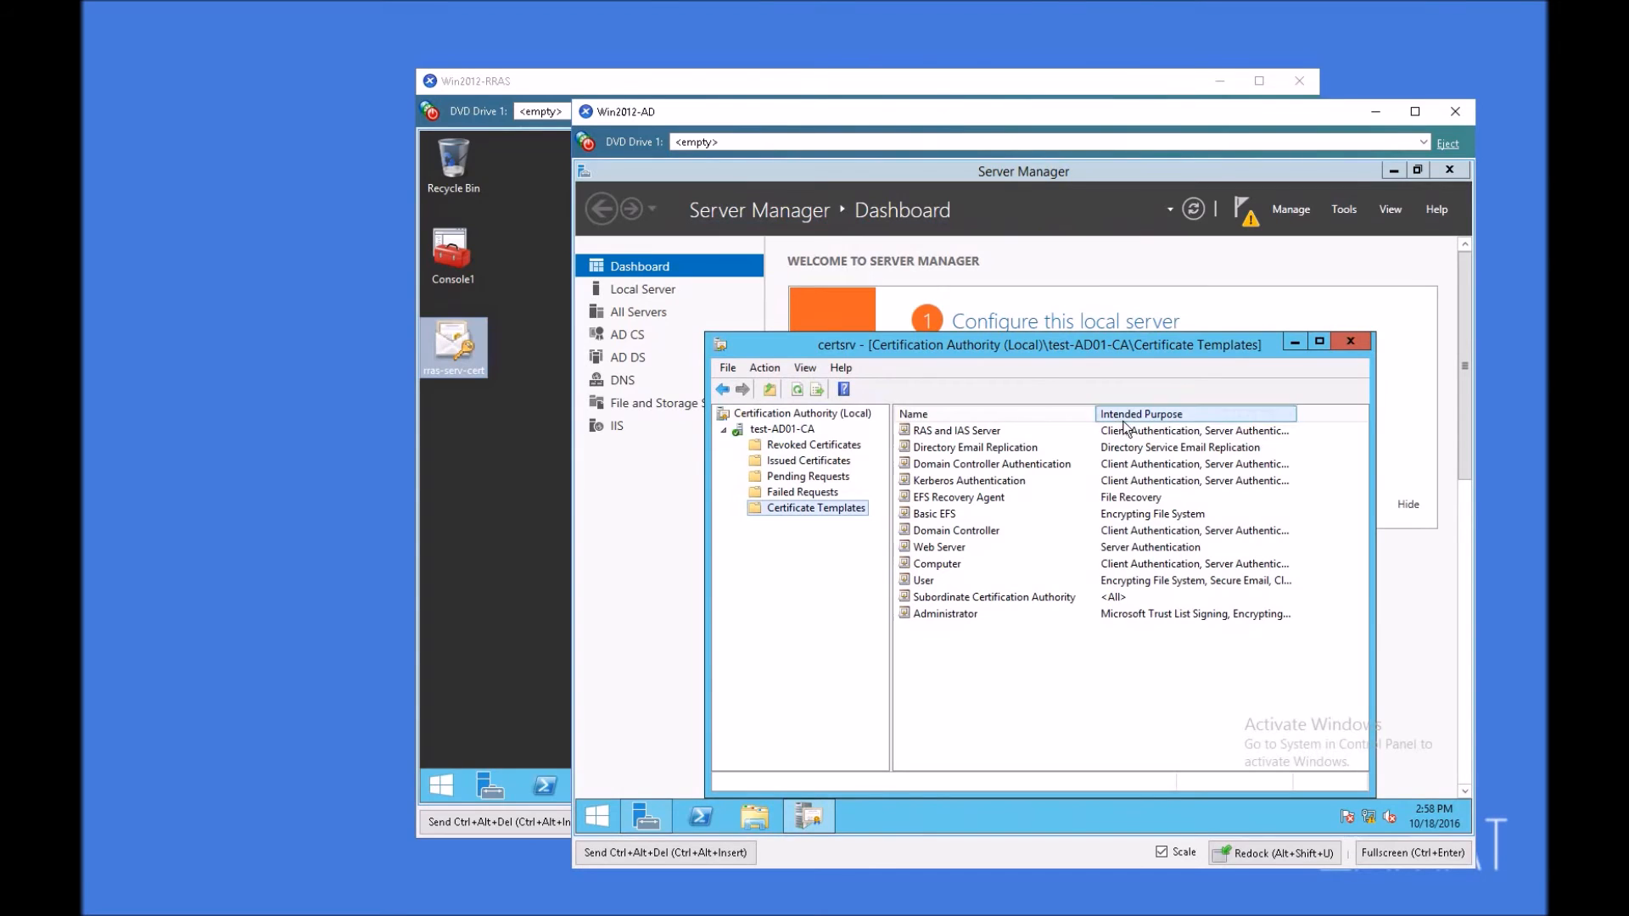
# Step: Open the Certificate Templates Console from the authority's template folder and display the properties of the Workstation Authentication template
pyautogui.rightClick(795, 507)
pyautogui.click(836, 521)
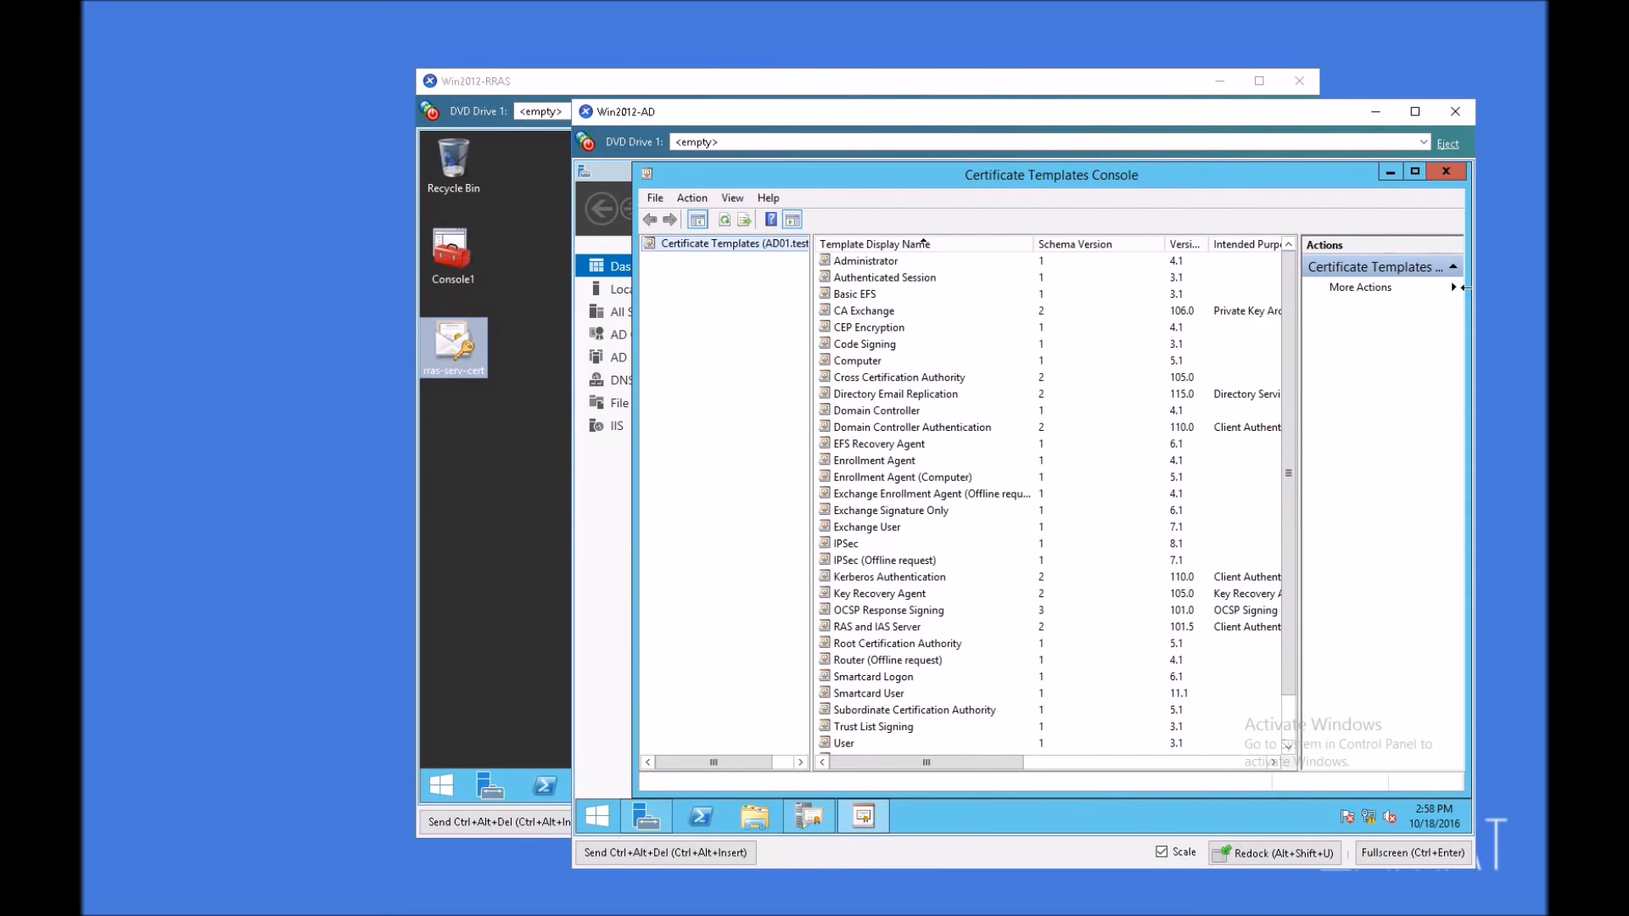
pyautogui.scroll(-1, 1289, 446)
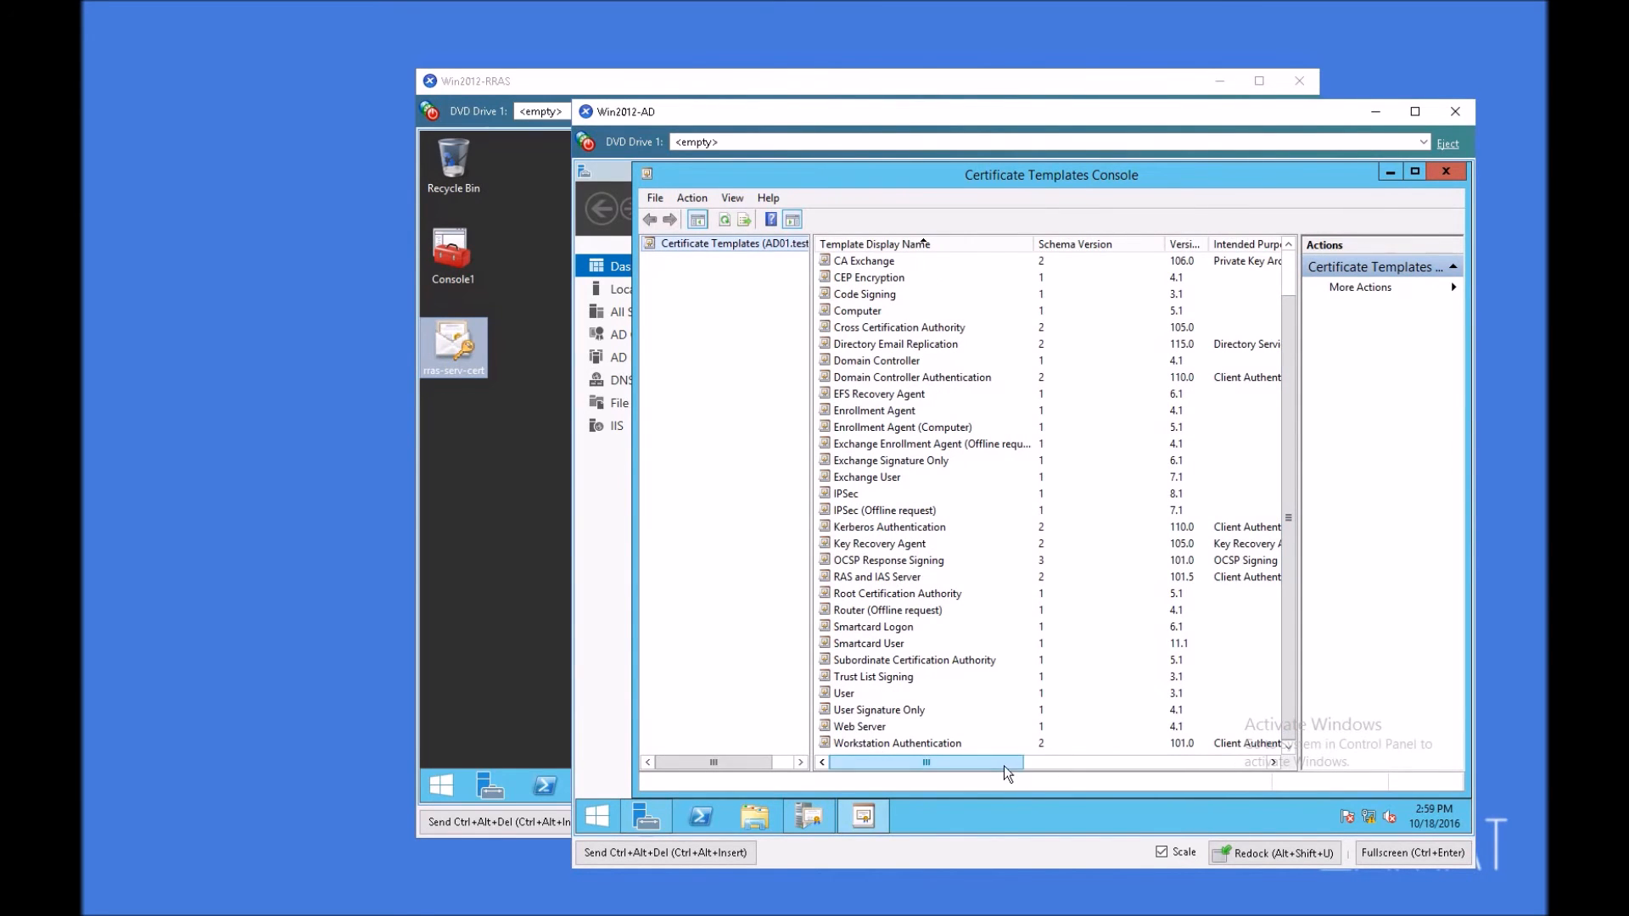
pyautogui.moveTo(1004, 765); pyautogui.dragTo(1050, 760)
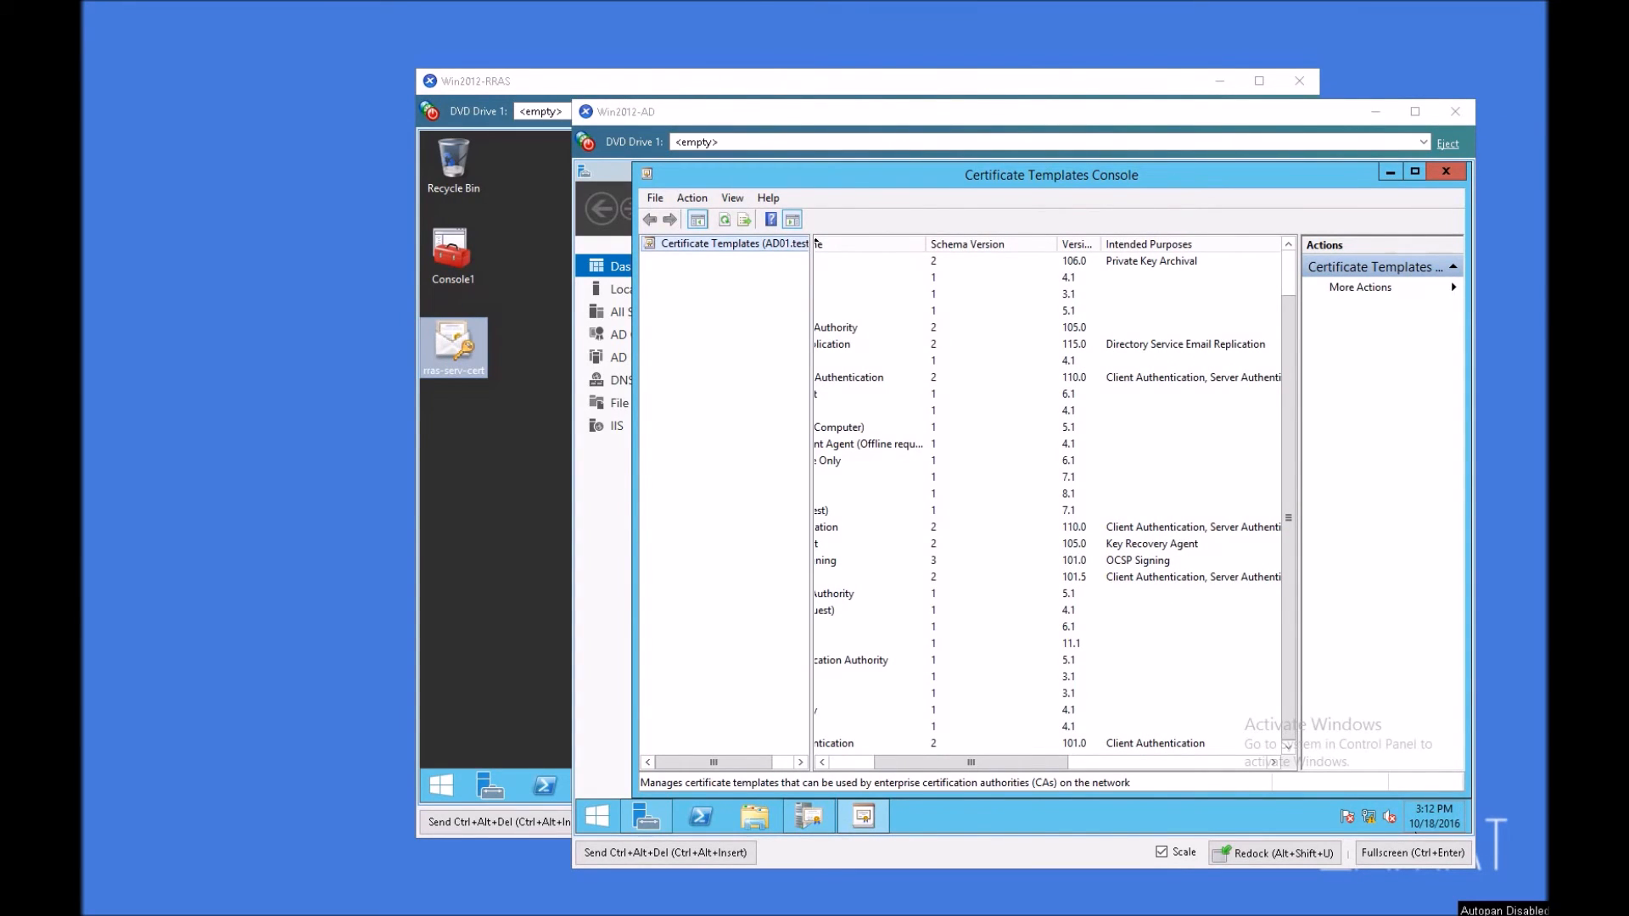
pyautogui.click(851, 745)
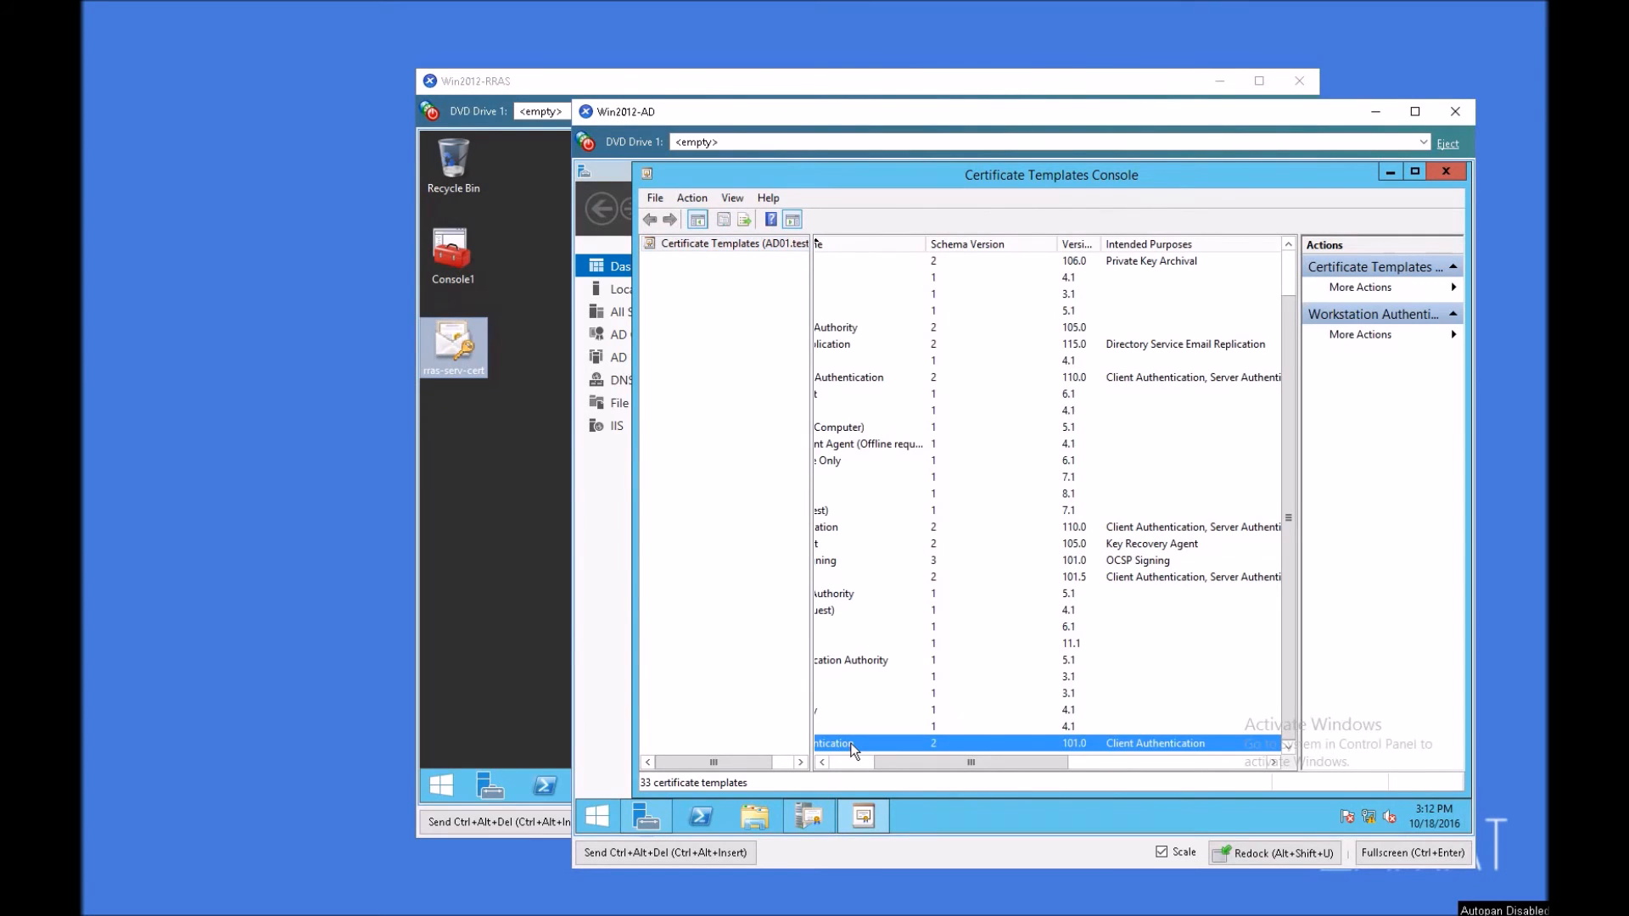
pyautogui.doubleClick(850, 744)
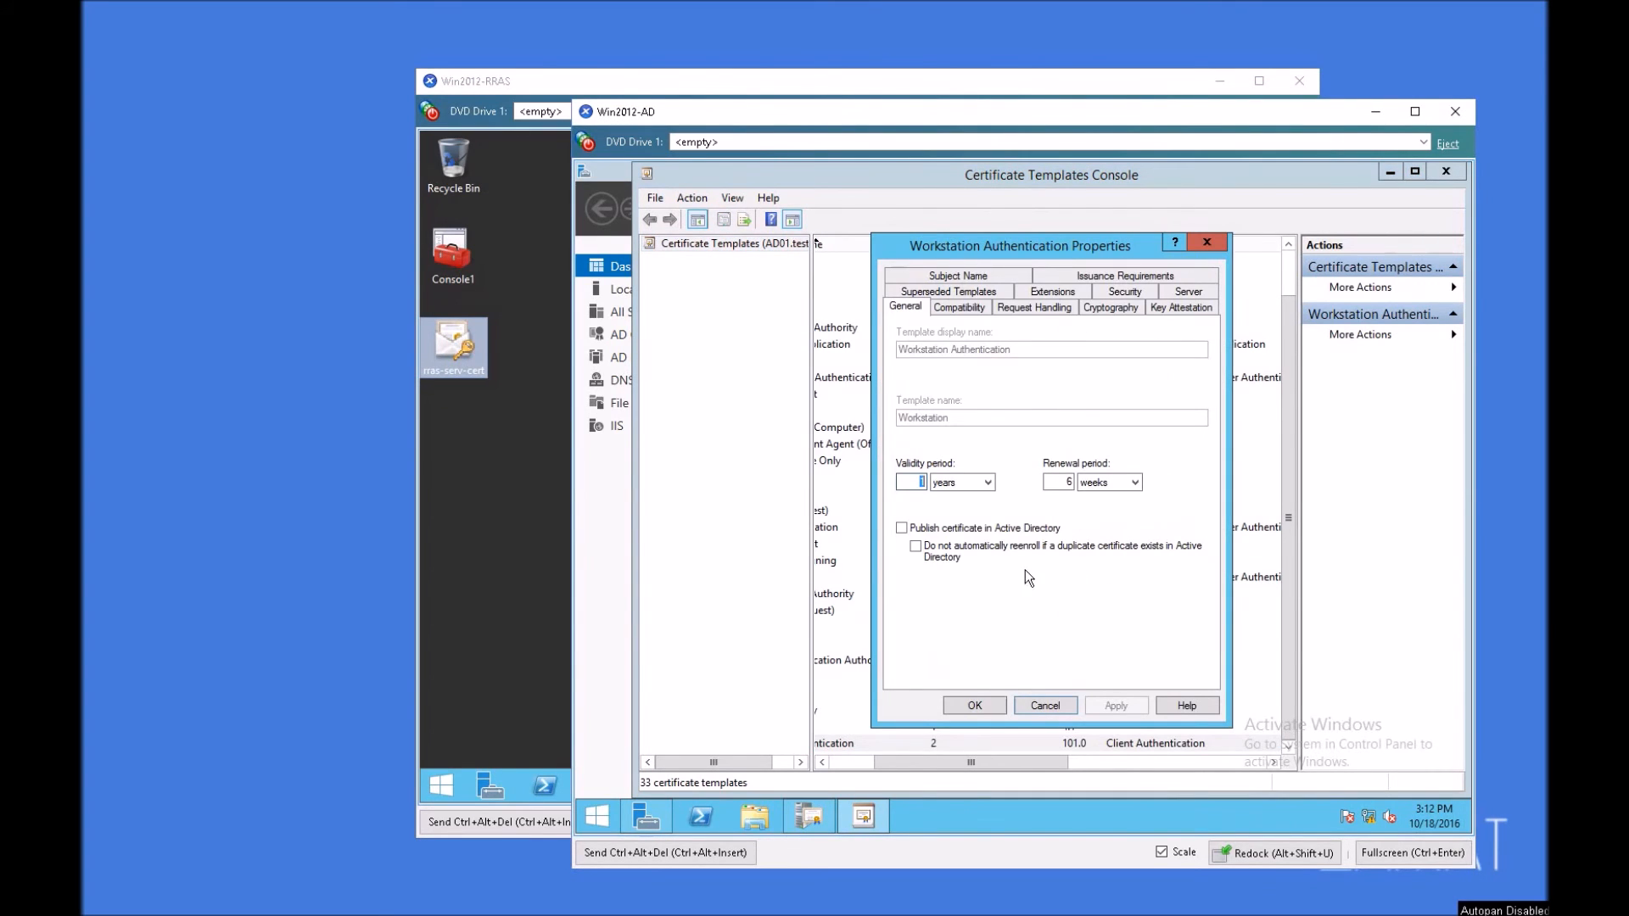
# Step: Allow the private key to be exported in the Workstation Authentication template's request handling settings and apply the change
pyautogui.click(959, 309)
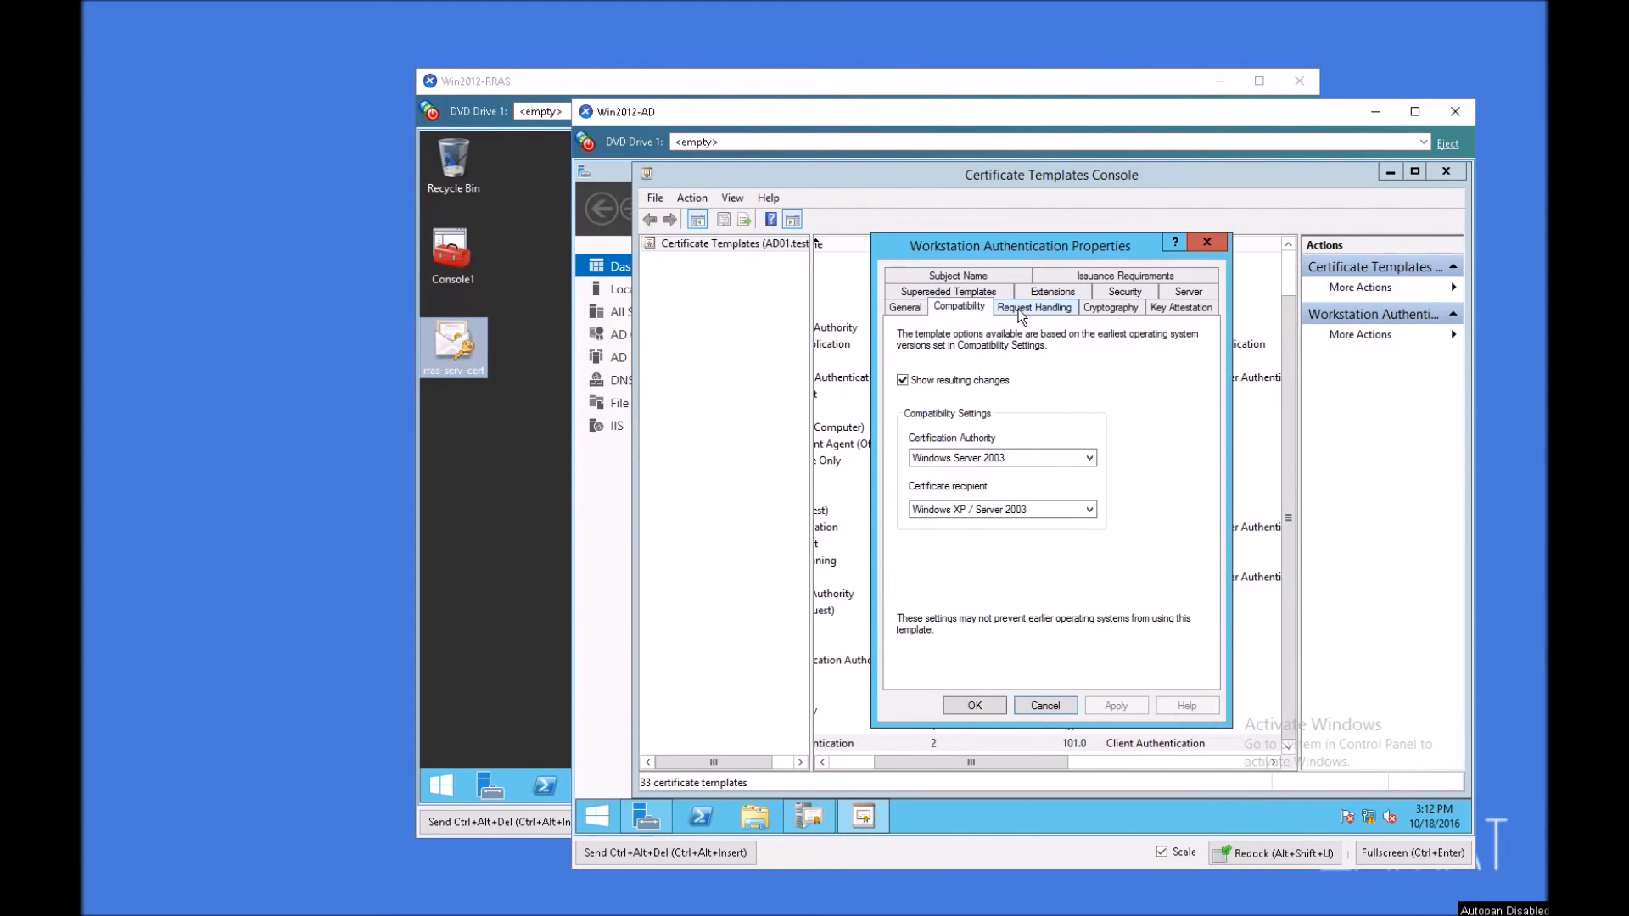
pyautogui.click(1018, 309)
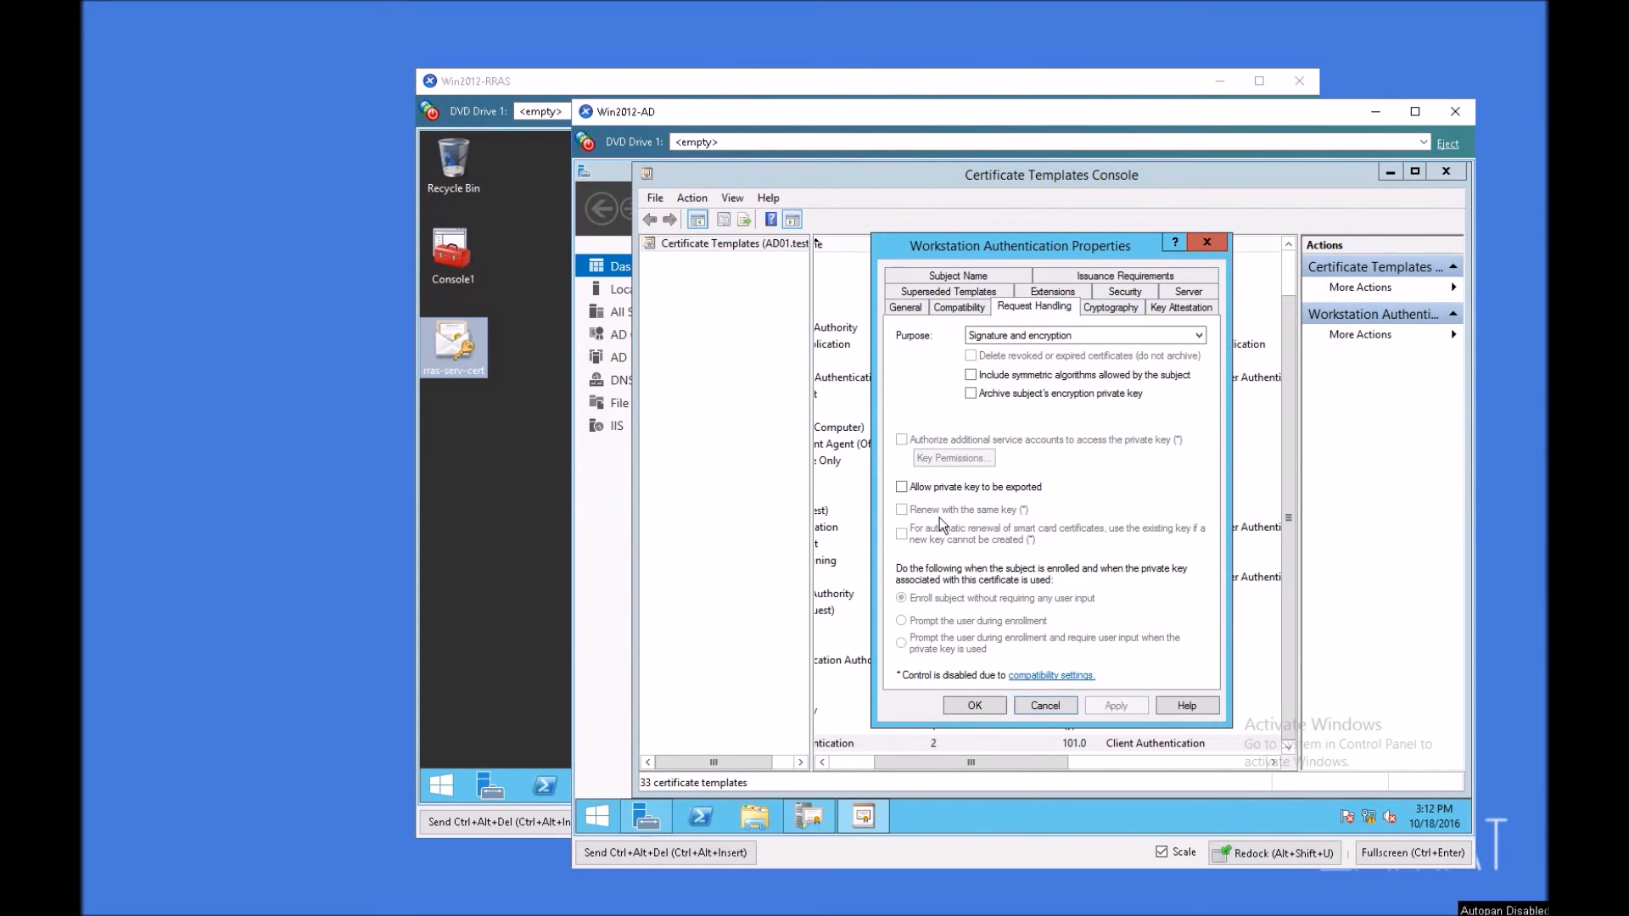
pyautogui.click(939, 487)
pyautogui.click(1135, 704)
# Step: Review the template's cryptography and key attestation settings and the permissions of Domain Admins, Domain Computers and Enterprise Admins
pyautogui.click(1128, 310)
pyautogui.click(1169, 309)
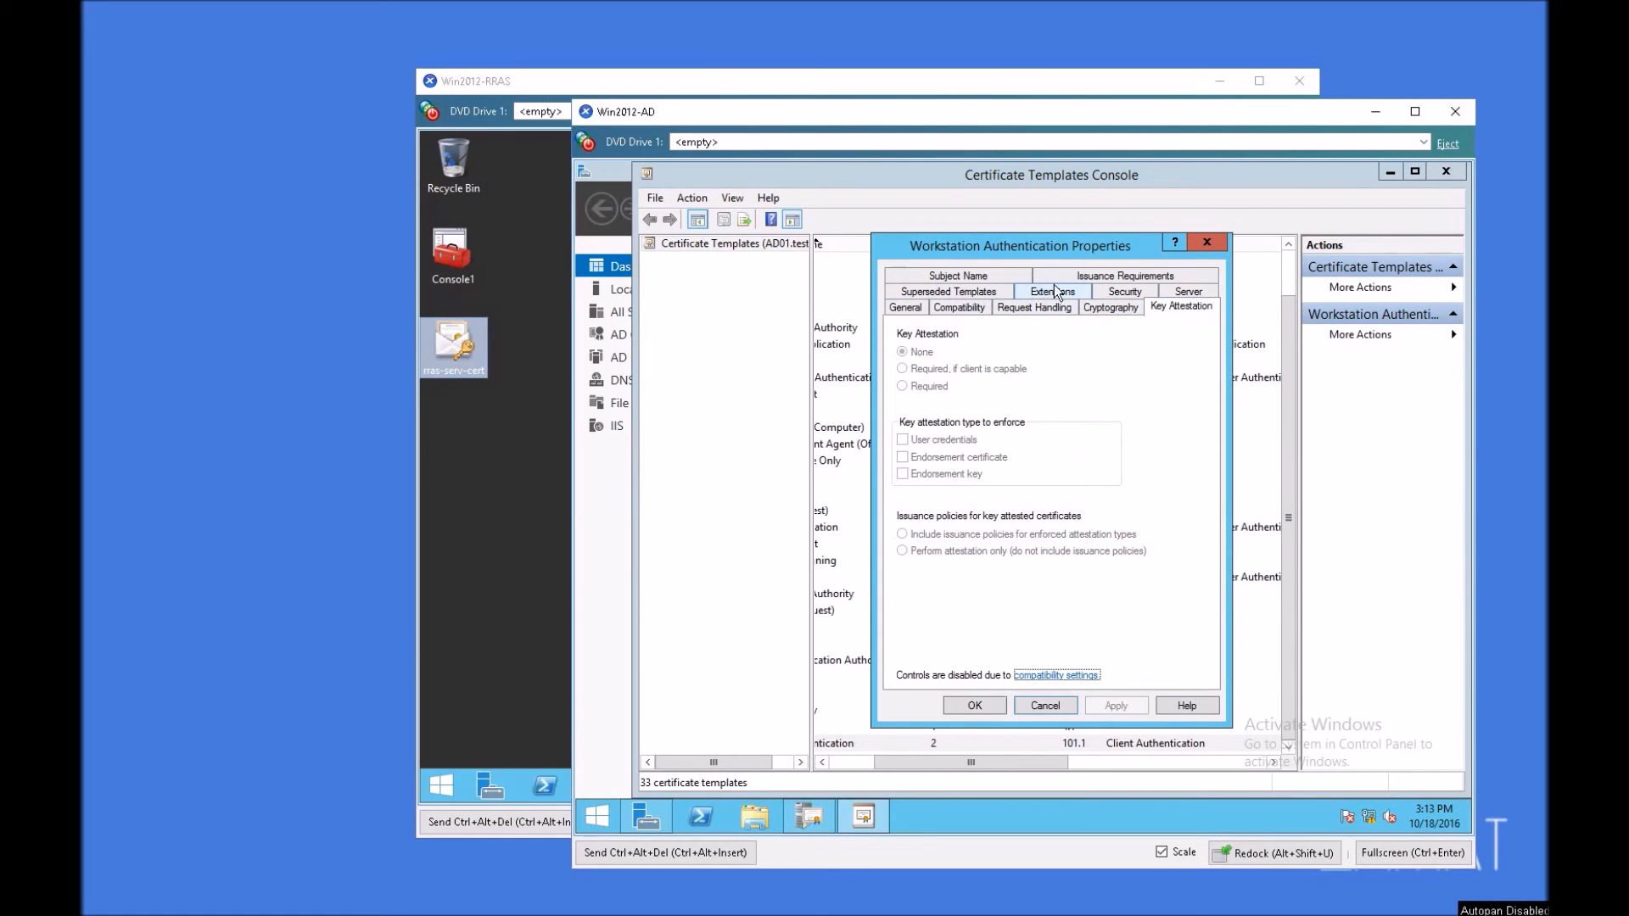
pyautogui.click(1120, 292)
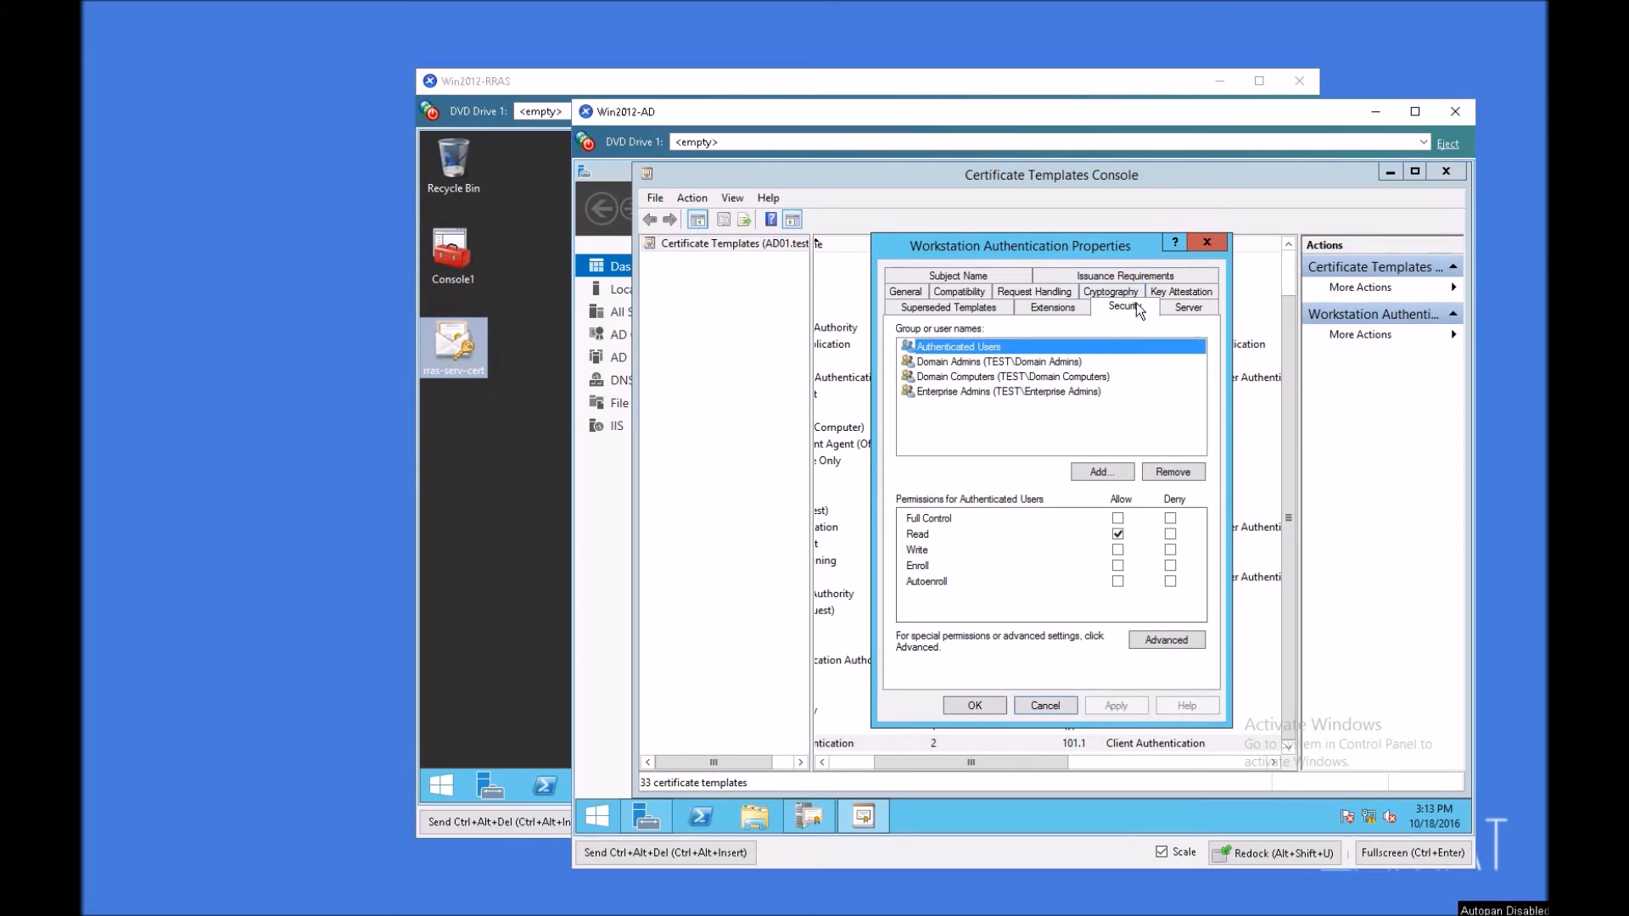
pyautogui.click(973, 363)
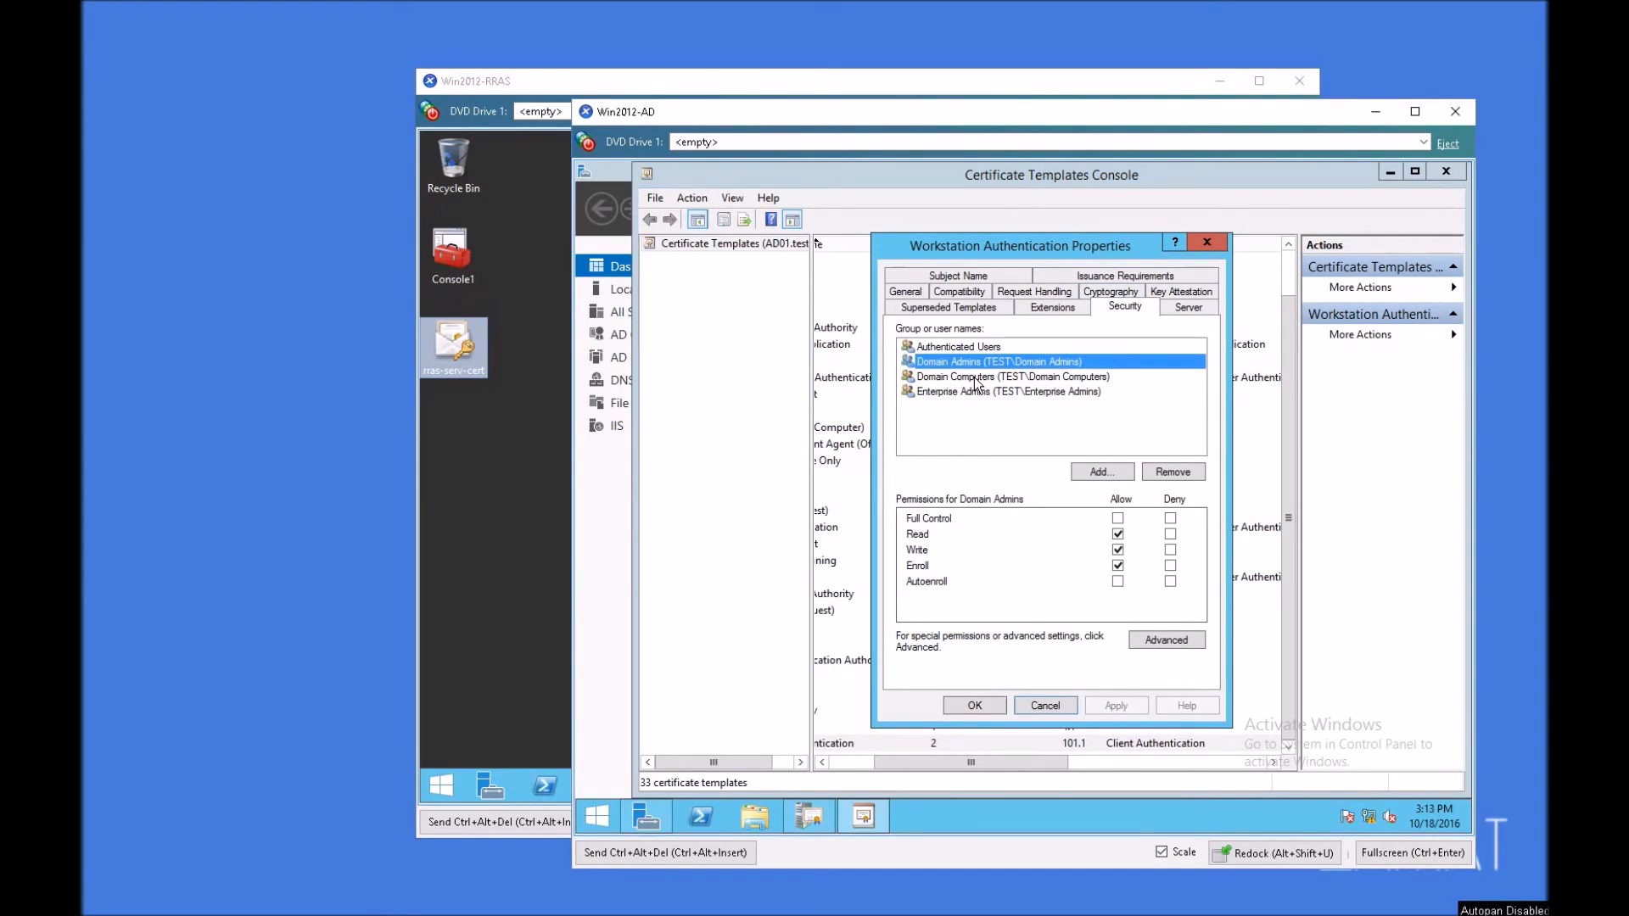
pyautogui.click(976, 377)
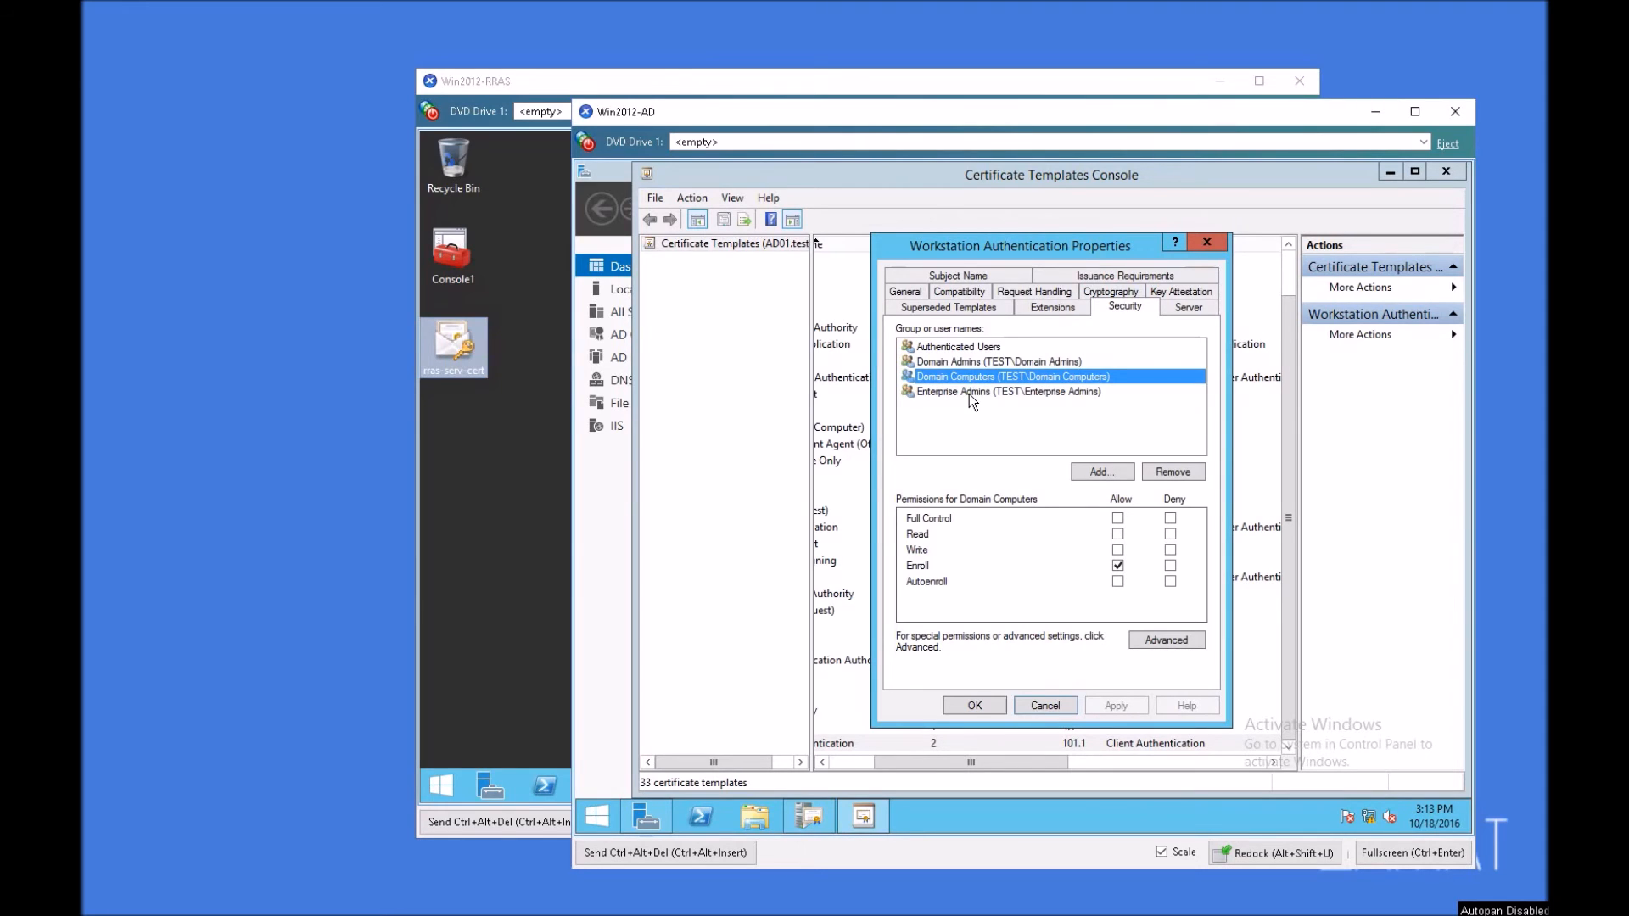
pyautogui.click(969, 394)
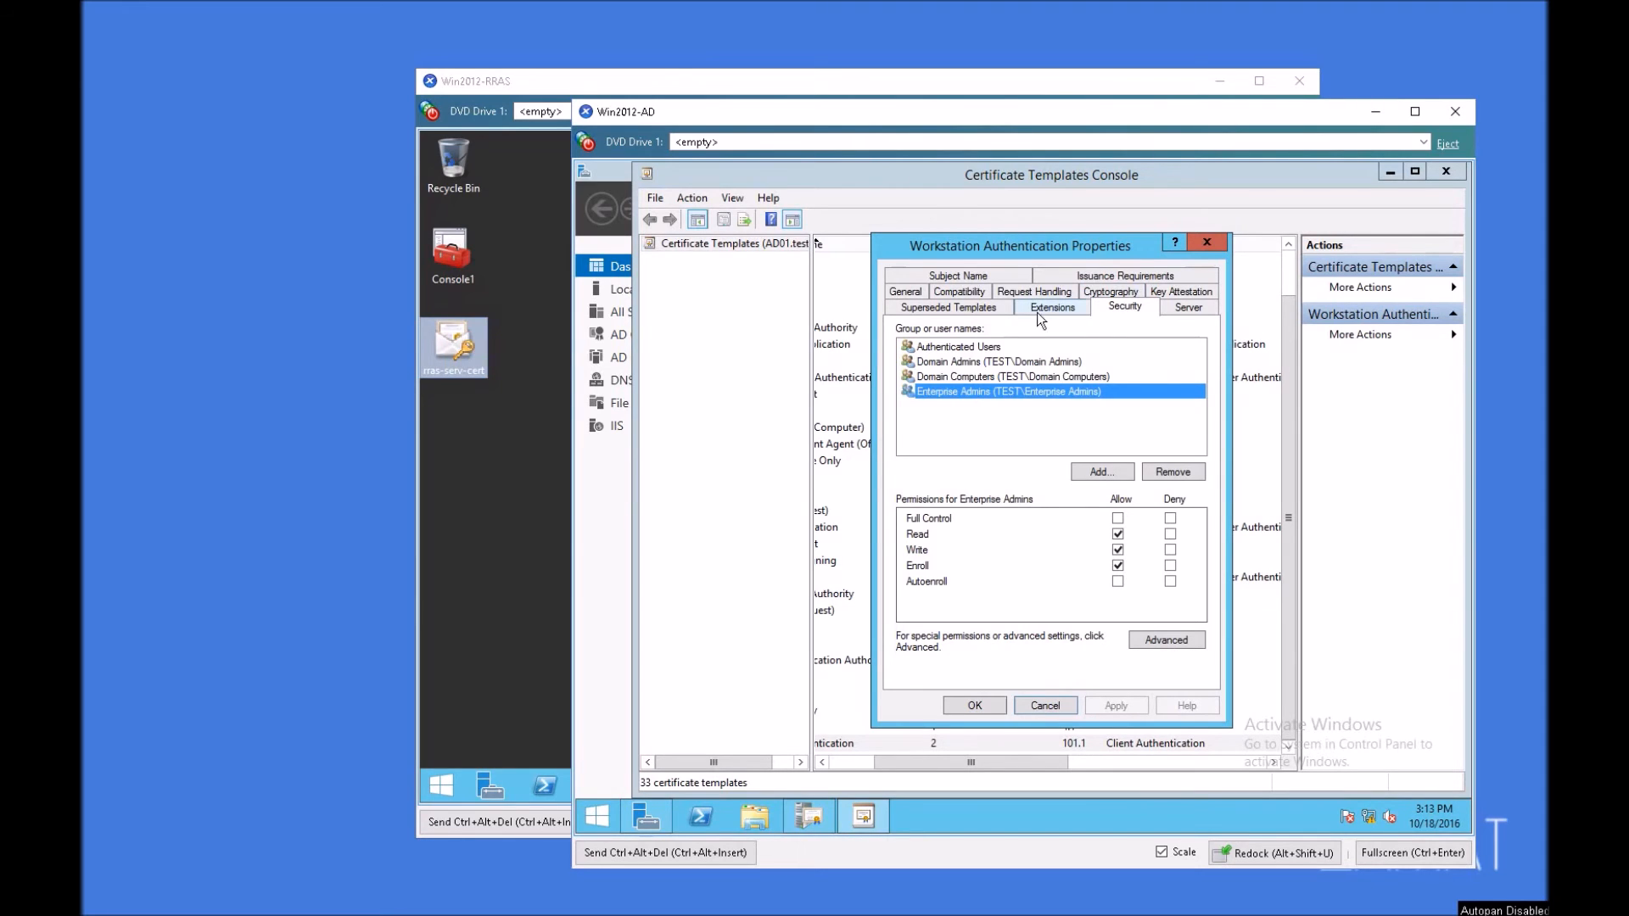
# Step: Set the template's subject name to Supply in the request, apply it, and close the Certificate Templates Console
pyautogui.click(952, 277)
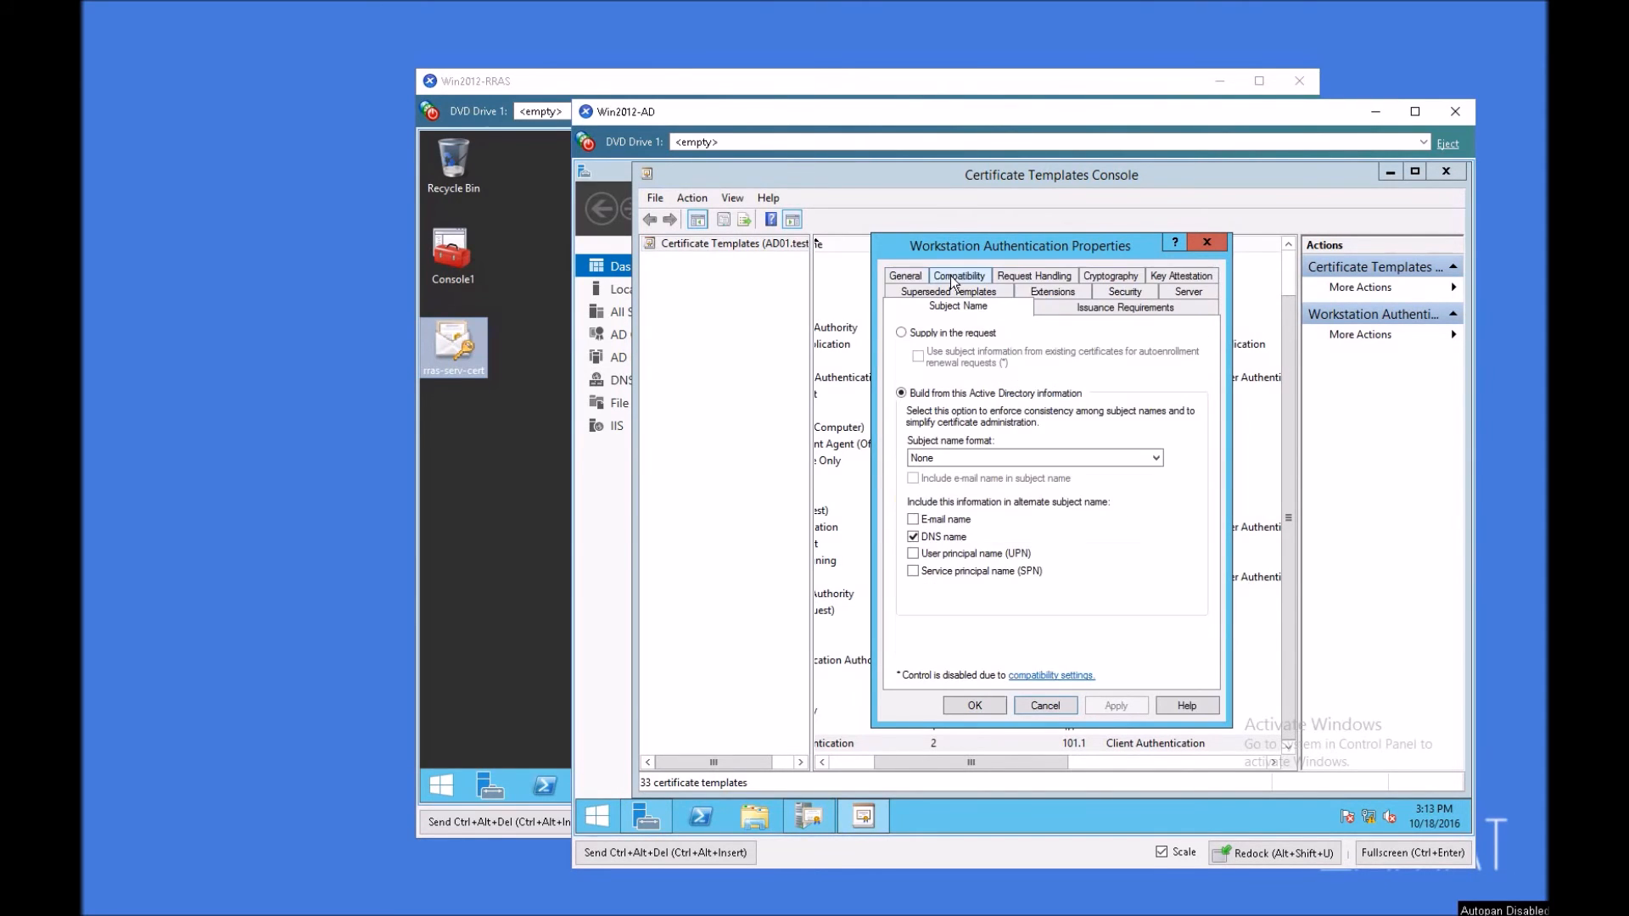
pyautogui.click(954, 334)
pyautogui.click(1192, 566)
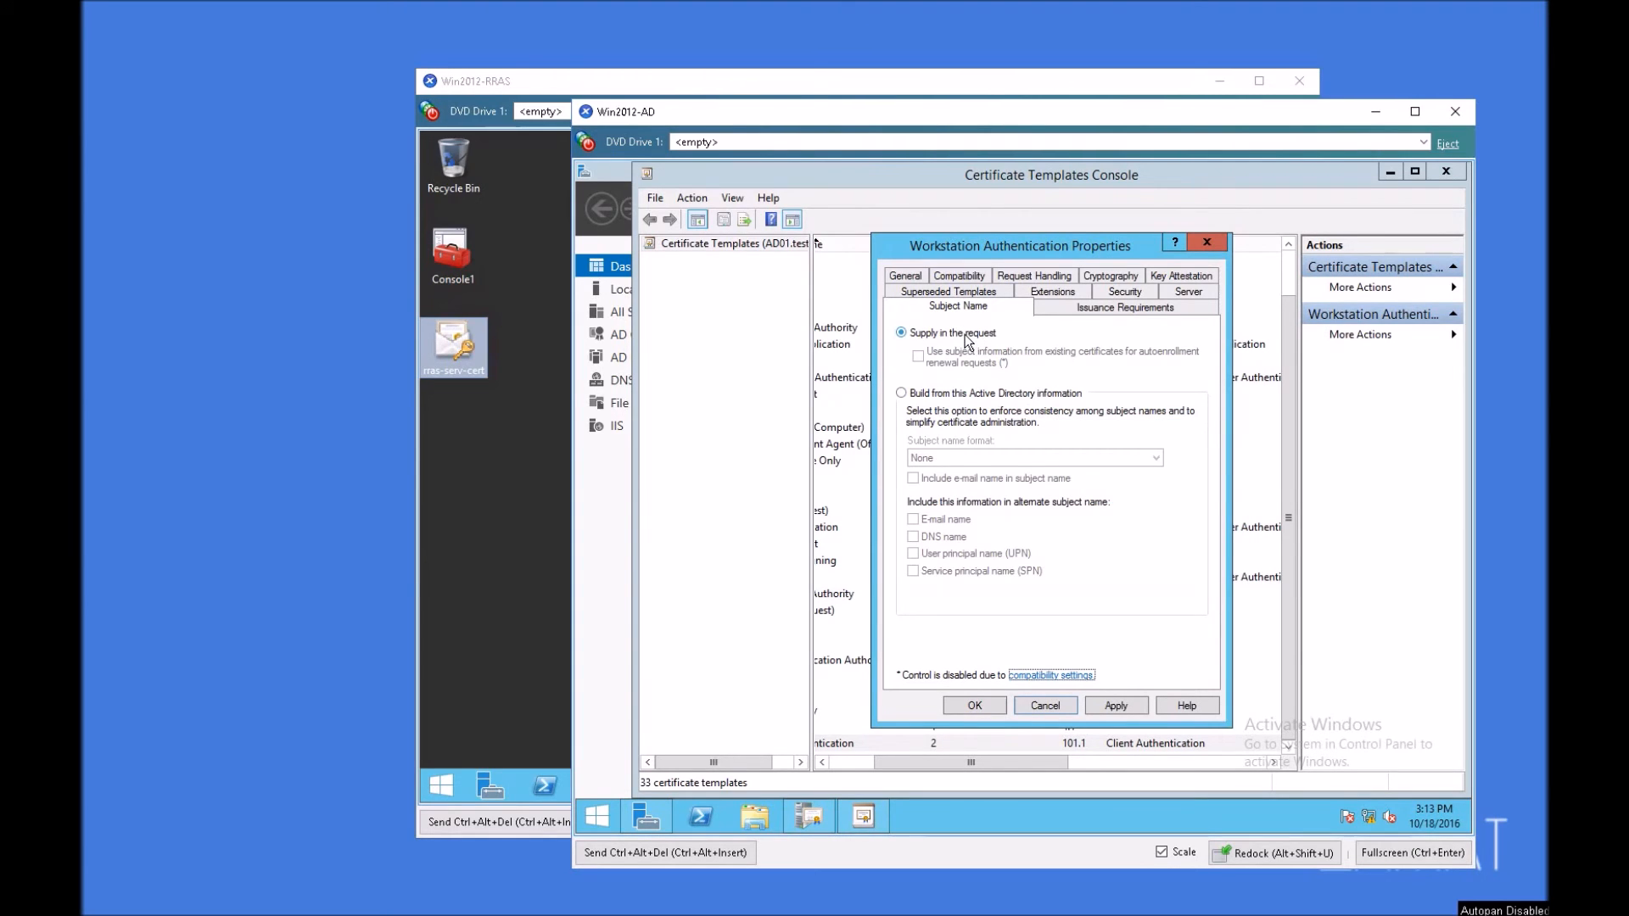
pyautogui.click(1118, 709)
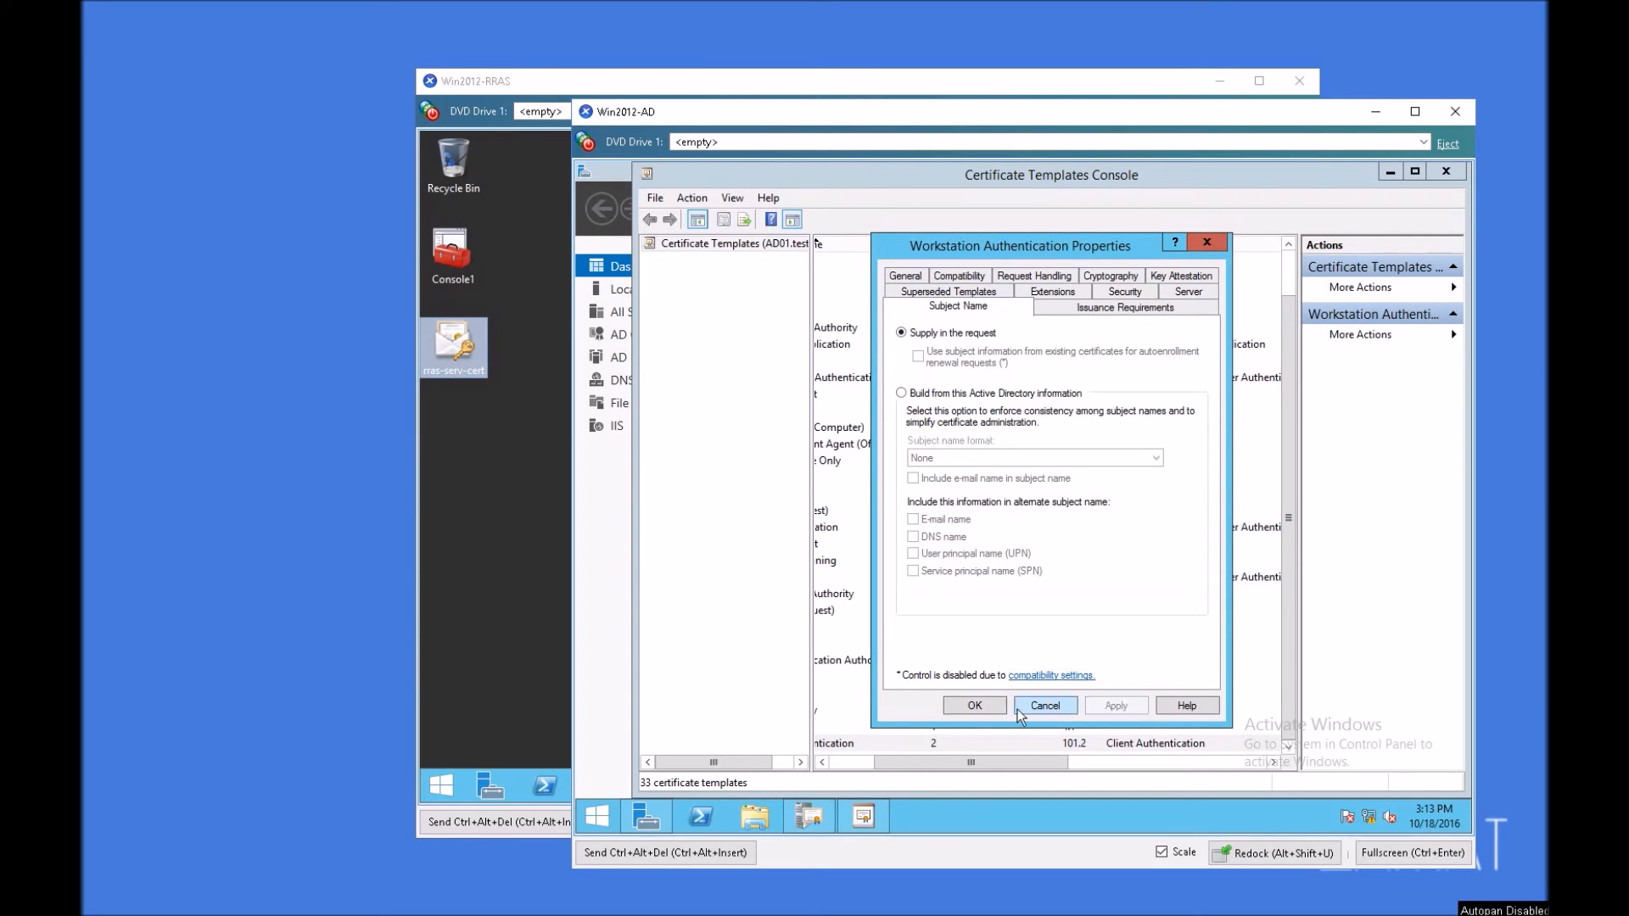
pyautogui.click(991, 709)
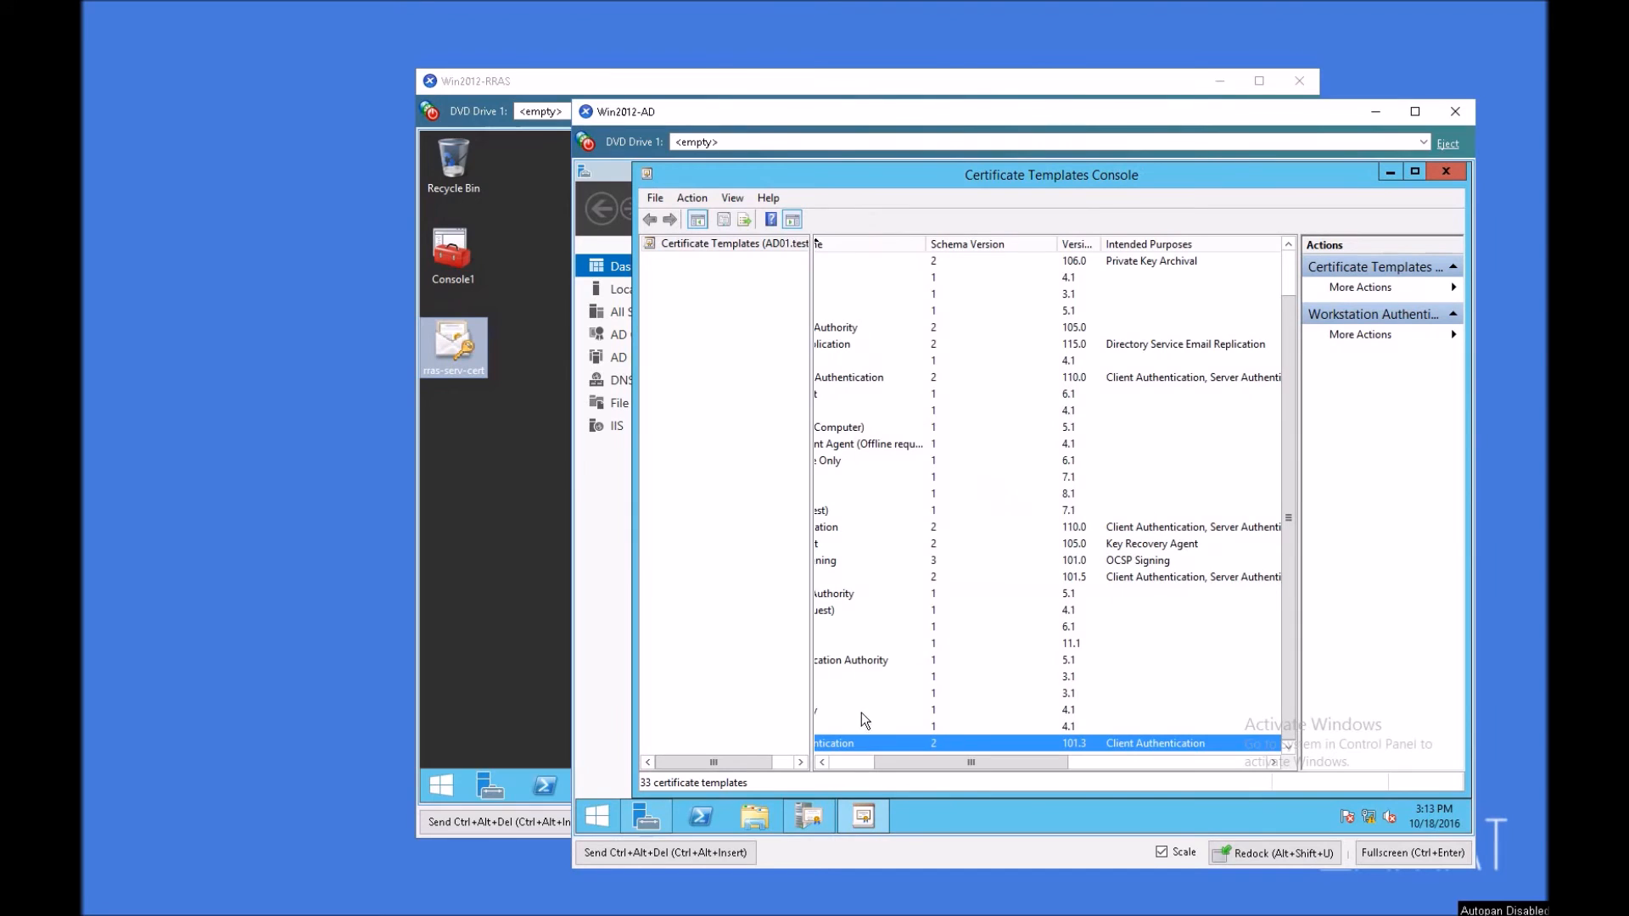
pyautogui.click(855, 762)
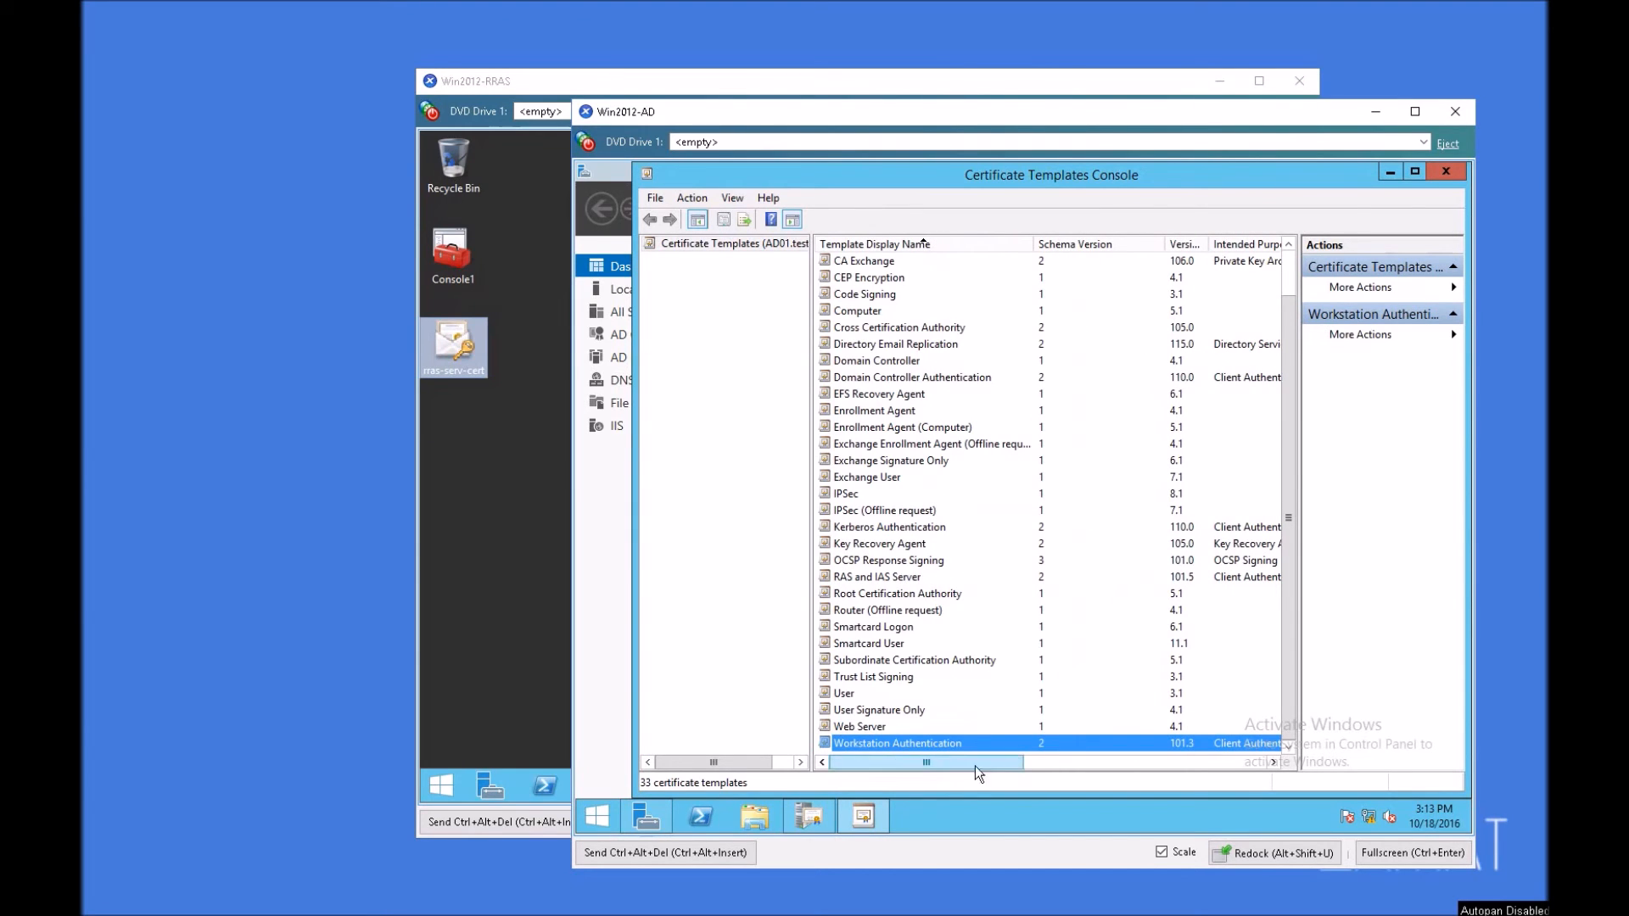
pyautogui.click(1447, 172)
# Step: Enable the Workstation Authentication certificate template for issuing on test-AD01-CA
pyautogui.rightClick(1018, 678)
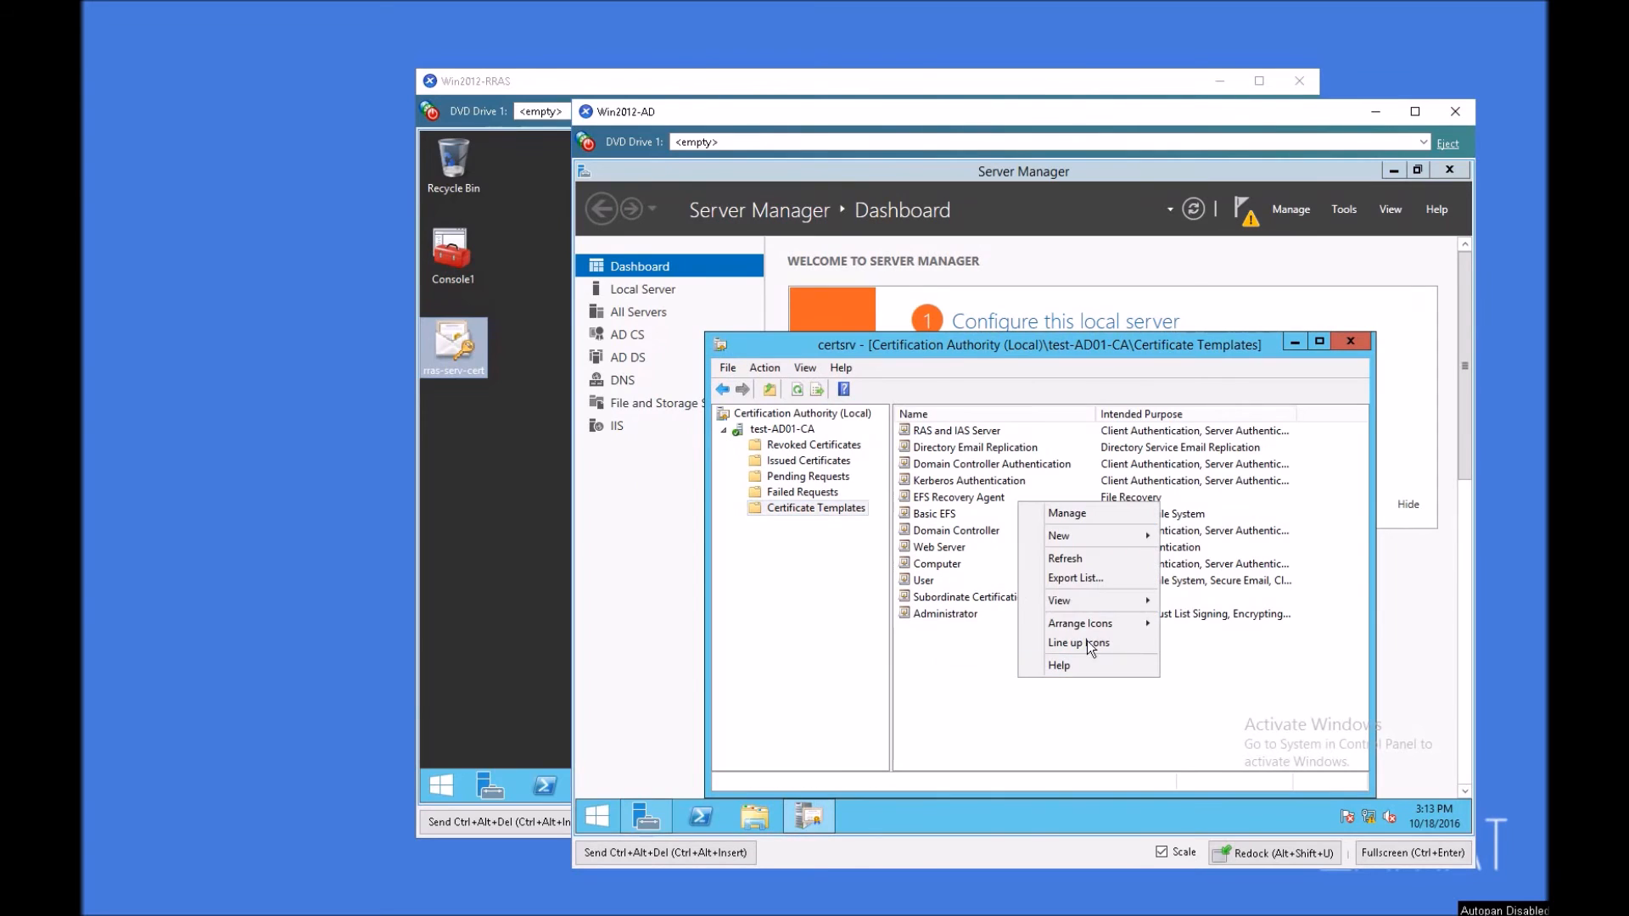
pyautogui.moveTo(1070, 535)
pyautogui.click(1234, 536)
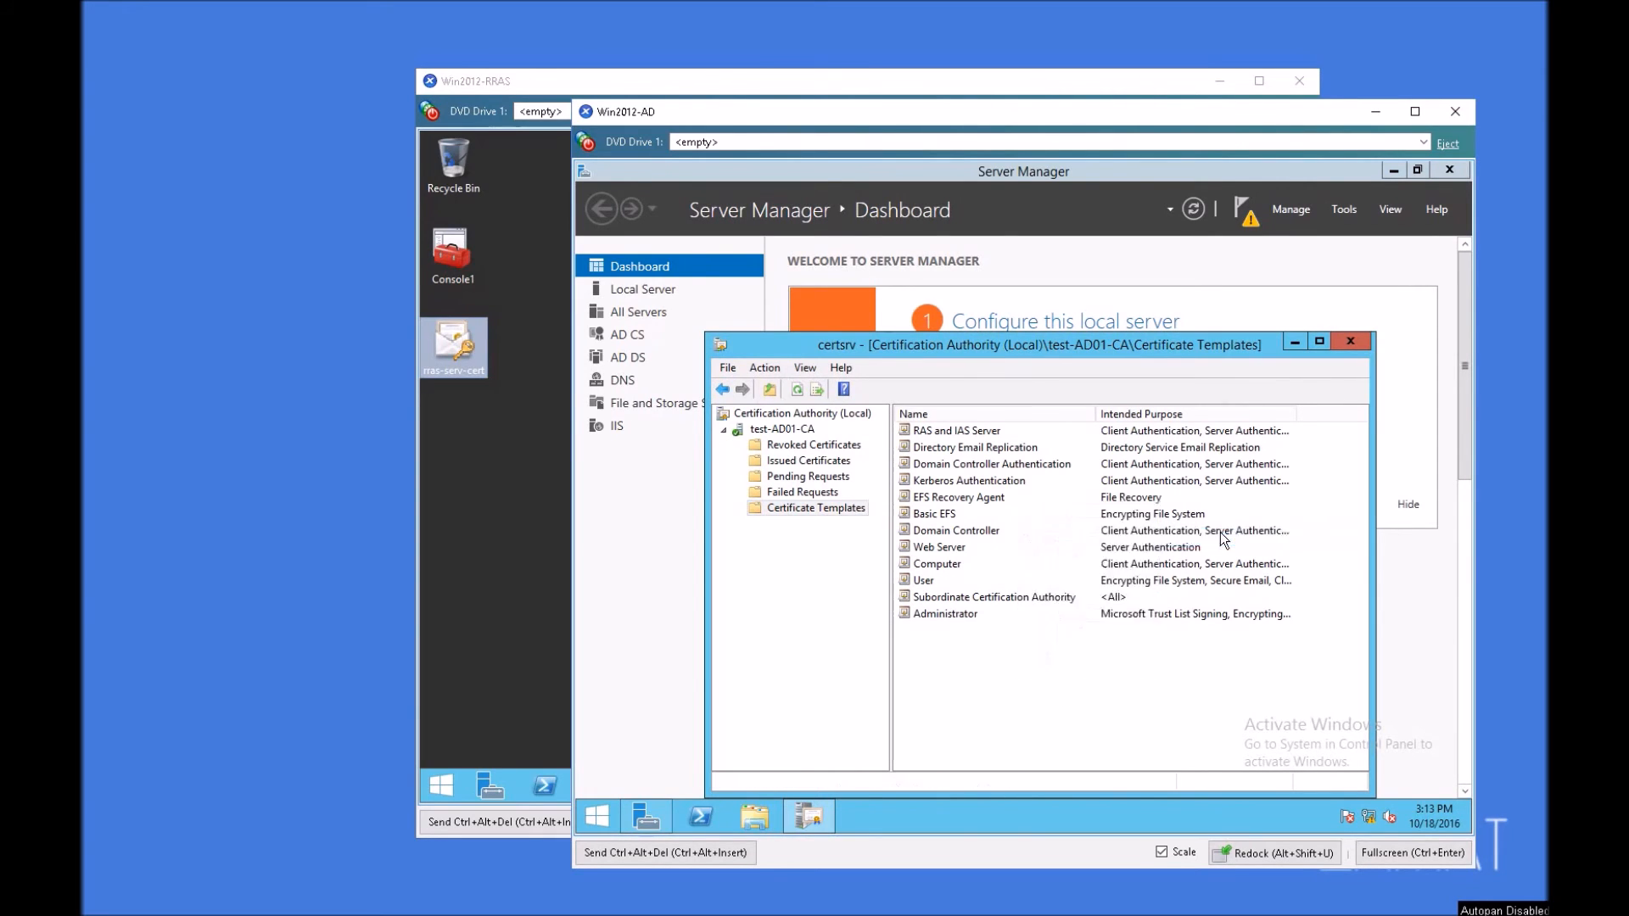
pyautogui.click(1269, 666)
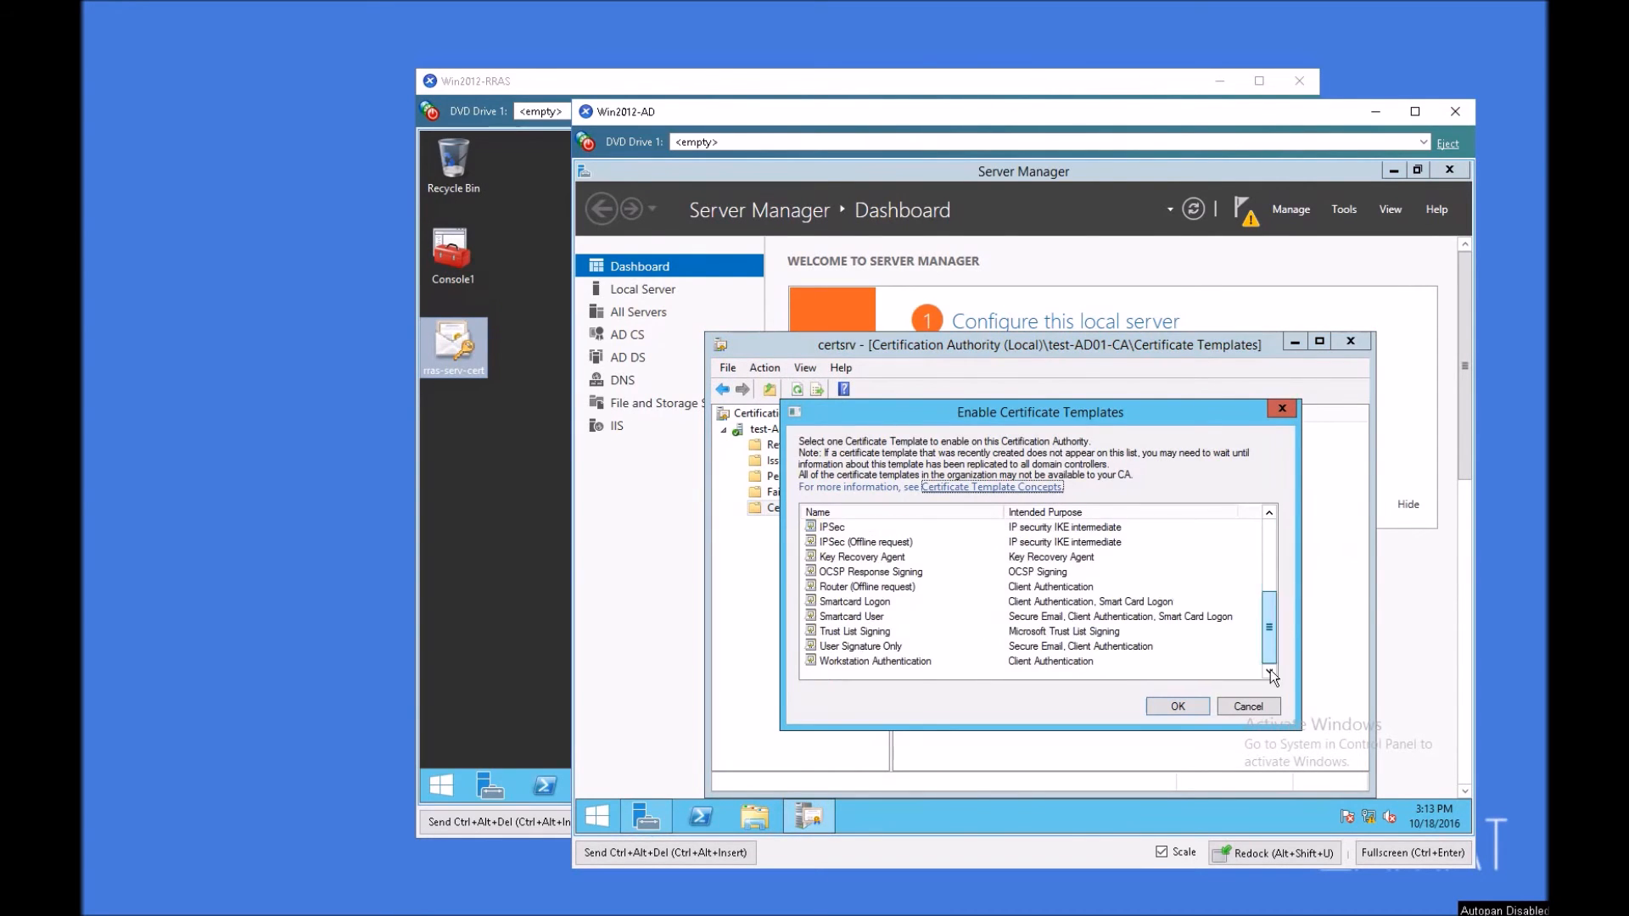
pyautogui.doubleClick(884, 660)
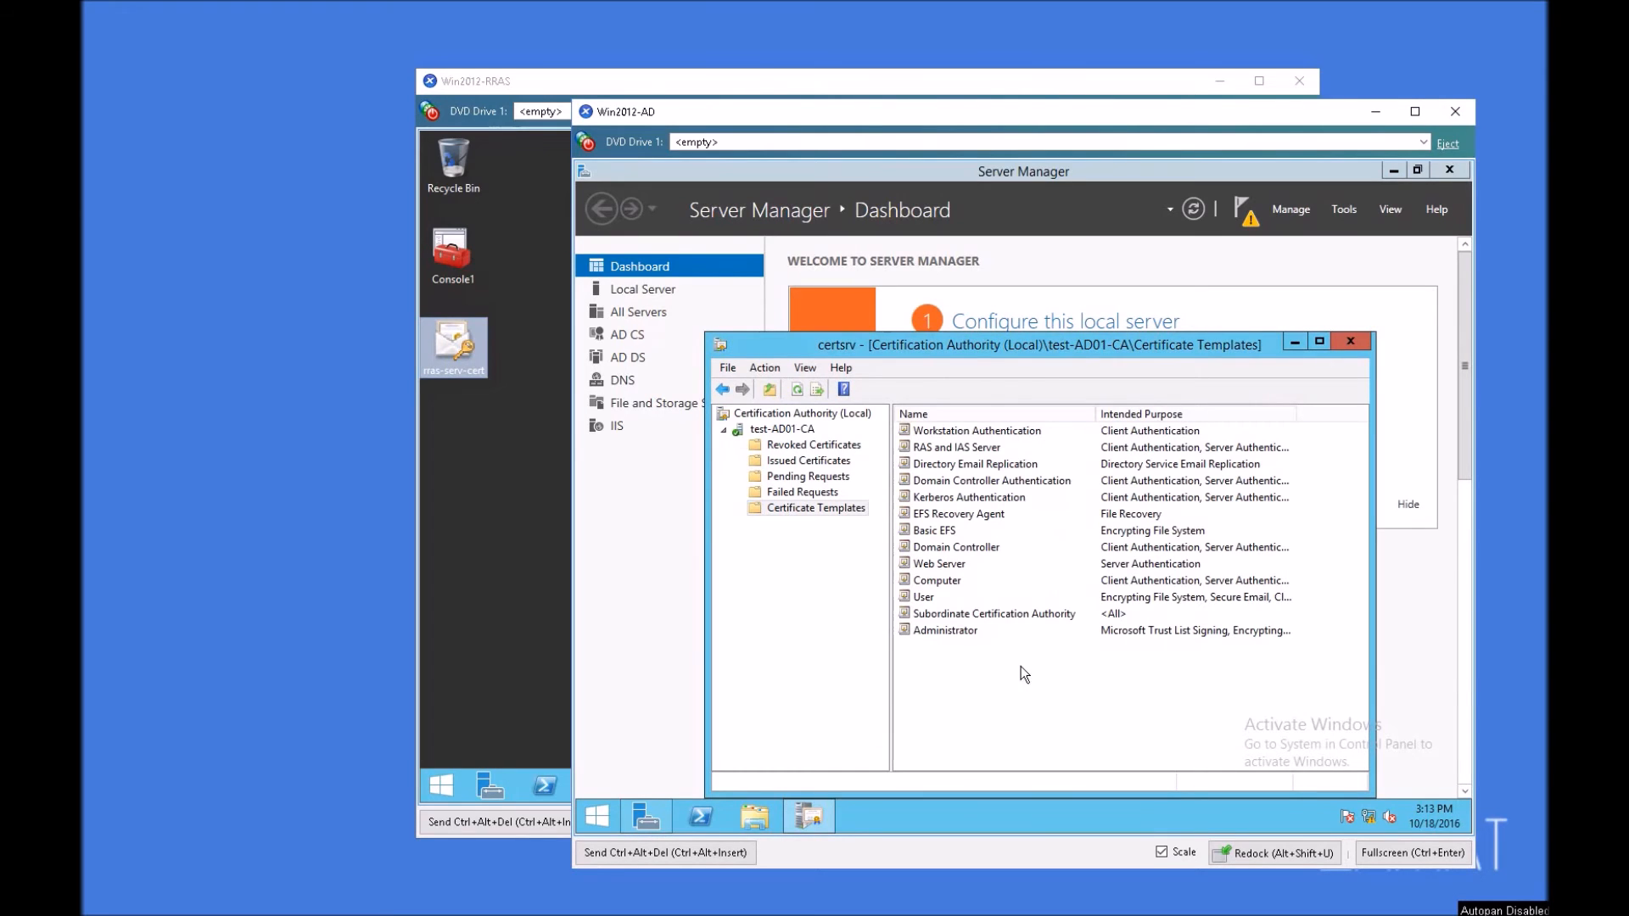
# Step: Check the Workstation Authentication entry among the issued templates, and close Certification Authority and Server Manager
pyautogui.click(941, 432)
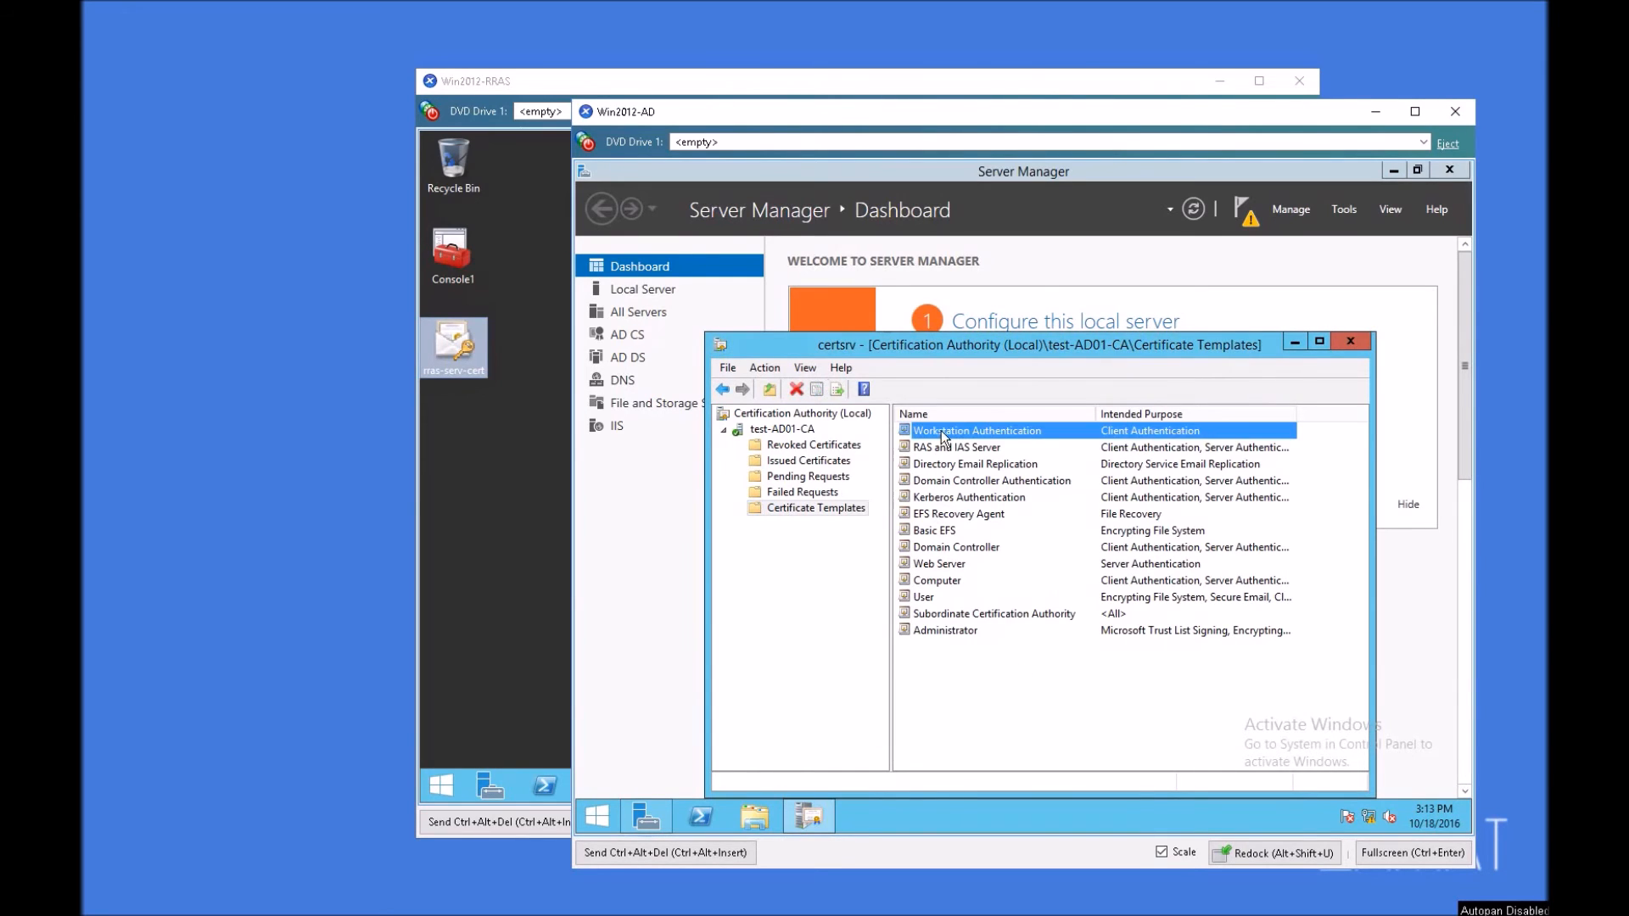
pyautogui.click(1359, 342)
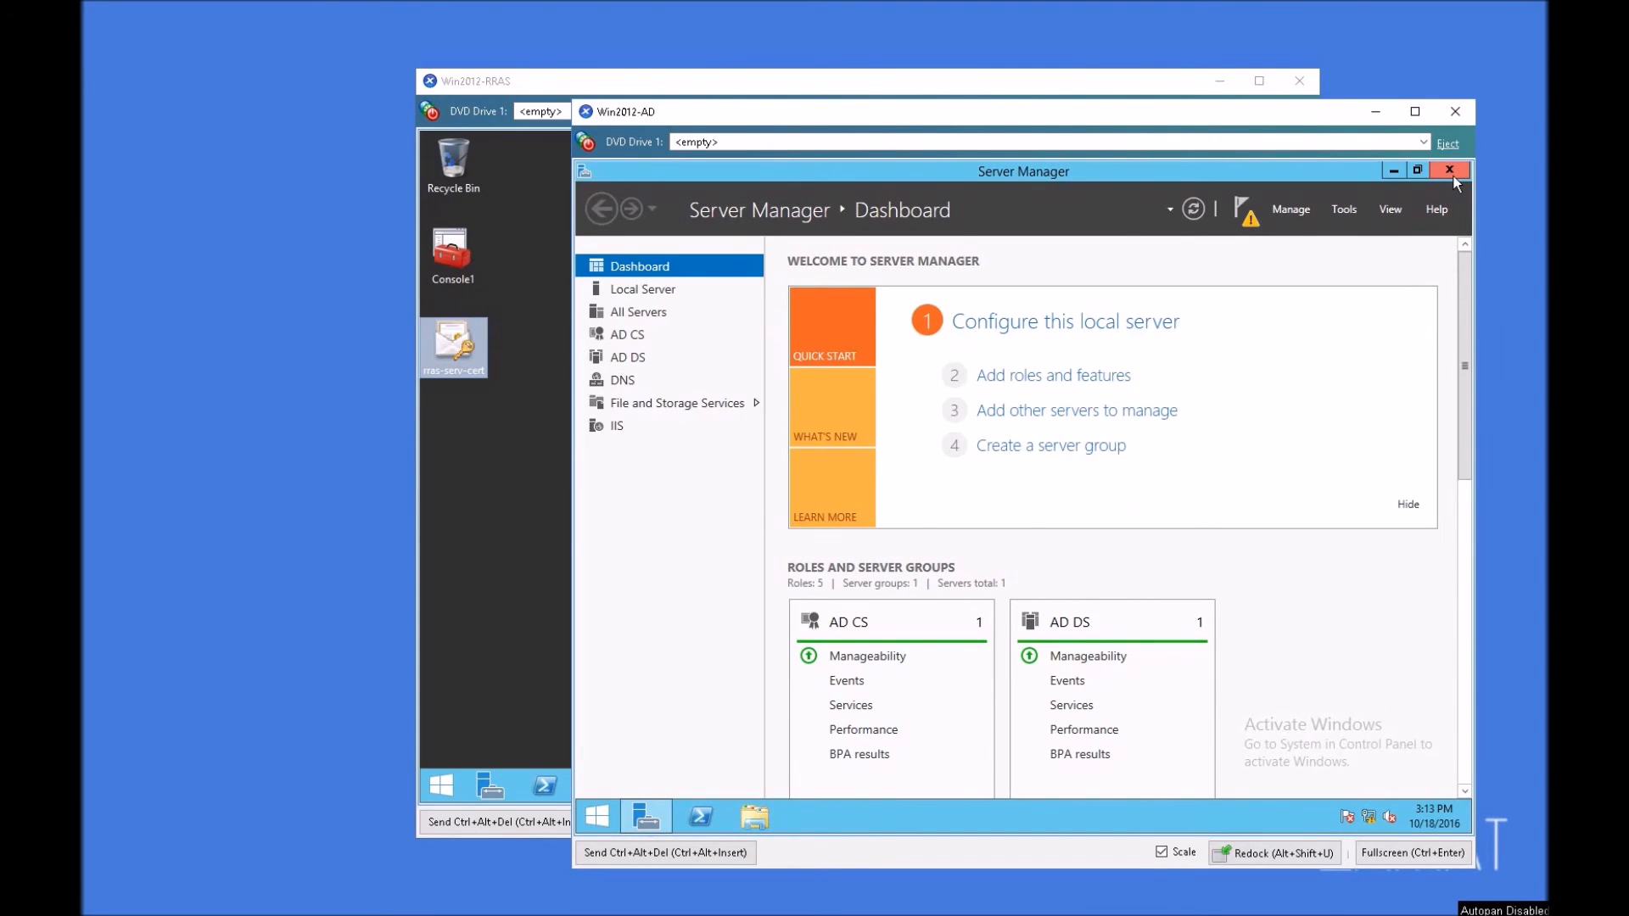
pyautogui.click(1450, 172)
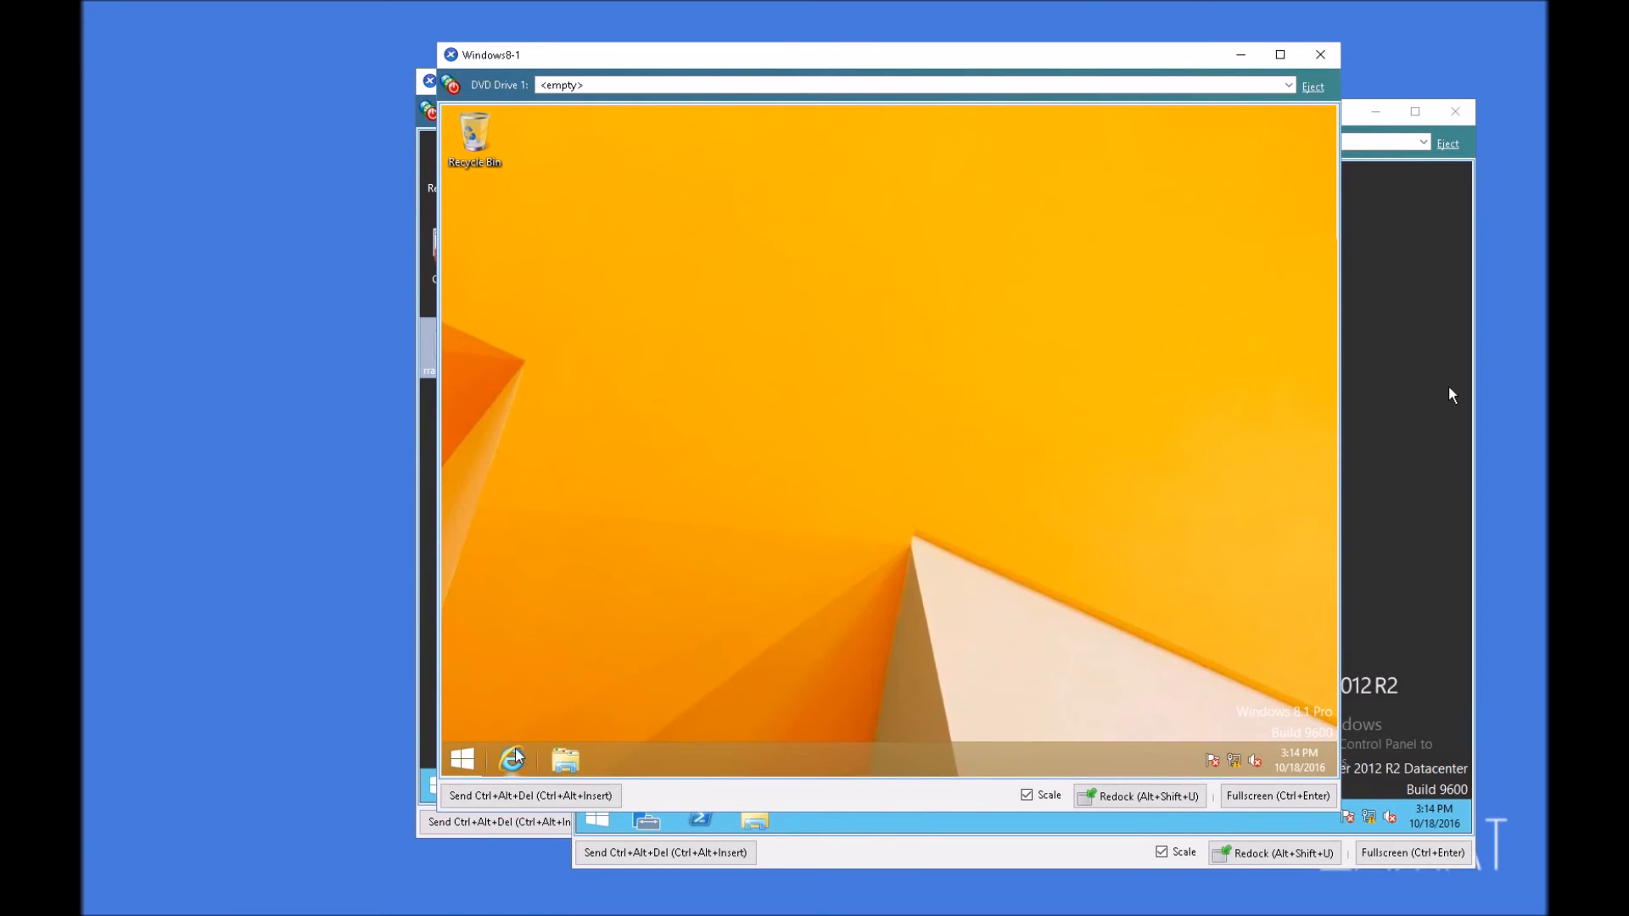
pyautogui.click(513, 758)
pyautogui.click(678, 171)
pyautogui.write('ht')
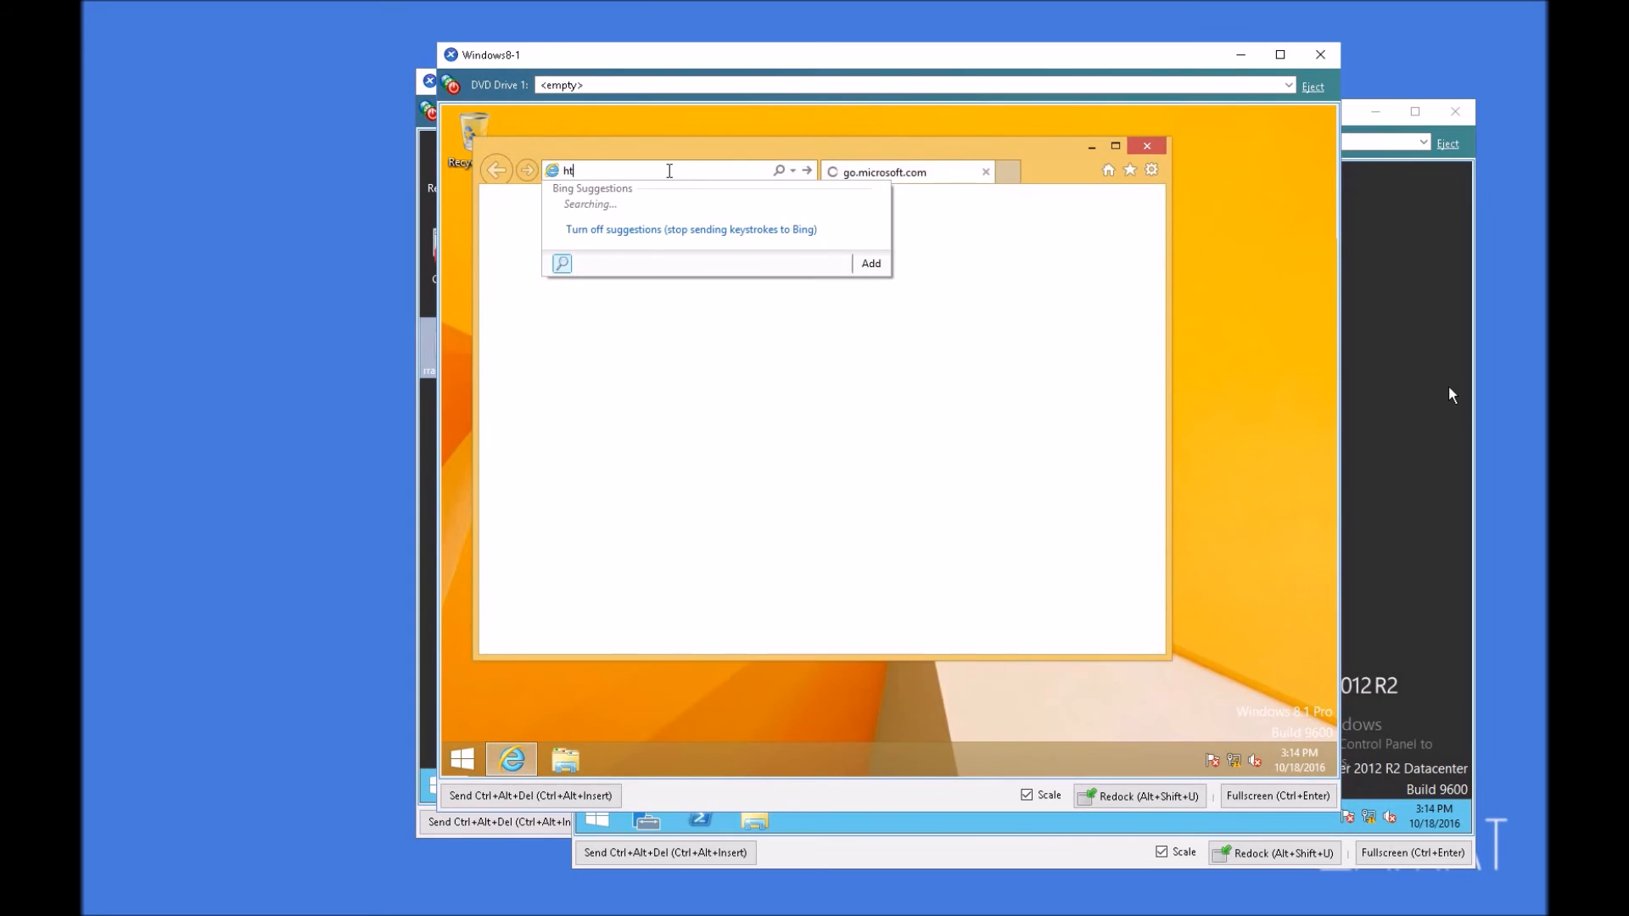
pyautogui.write('tps://')
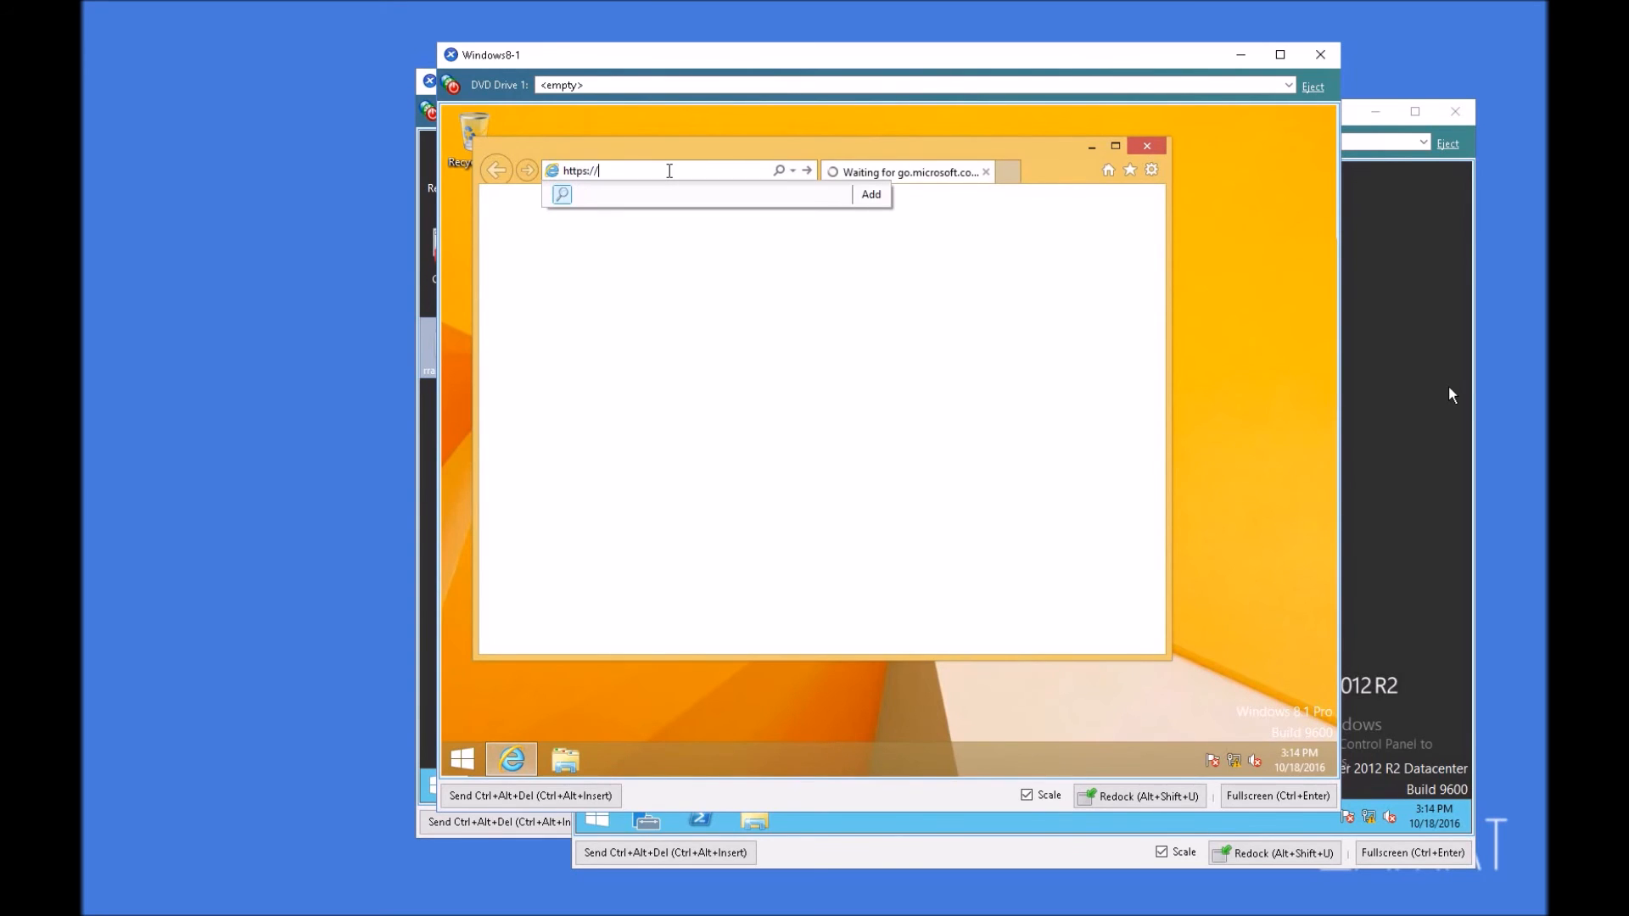
pyautogui.write('ad01.test.local/certsrv')
pyautogui.press('Return')
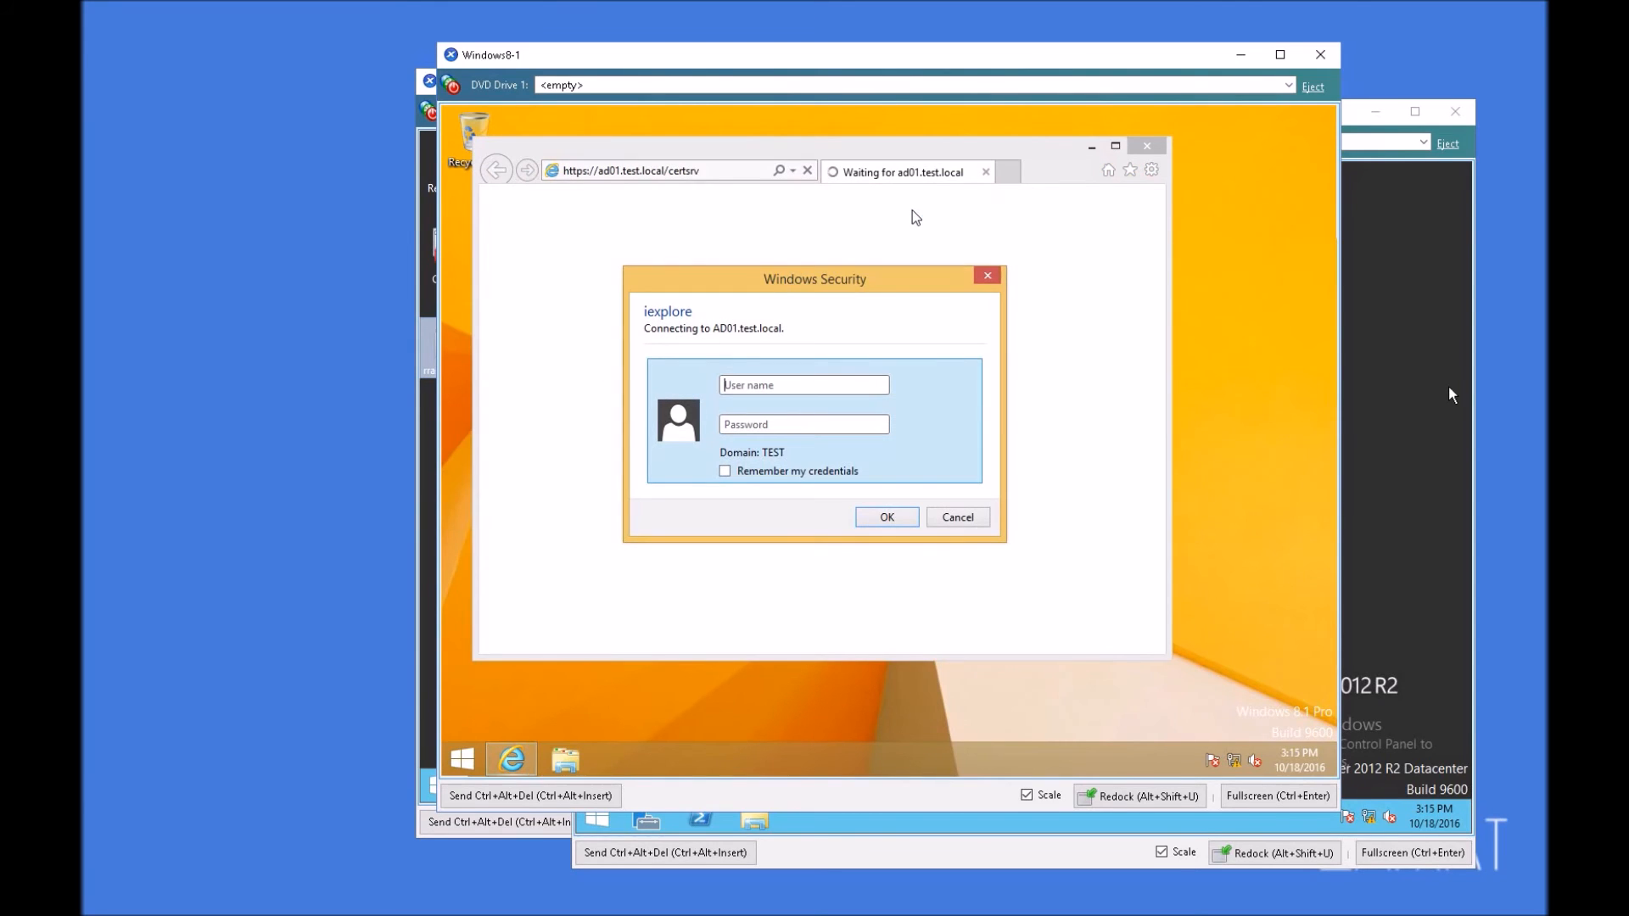
# Step: Sign in to the certificate services site as Administrator with the account password
pyautogui.click(772, 389)
pyautogui.write('Administrator')
pyautogui.press('Tab')
pyautogui.write('••••••••')
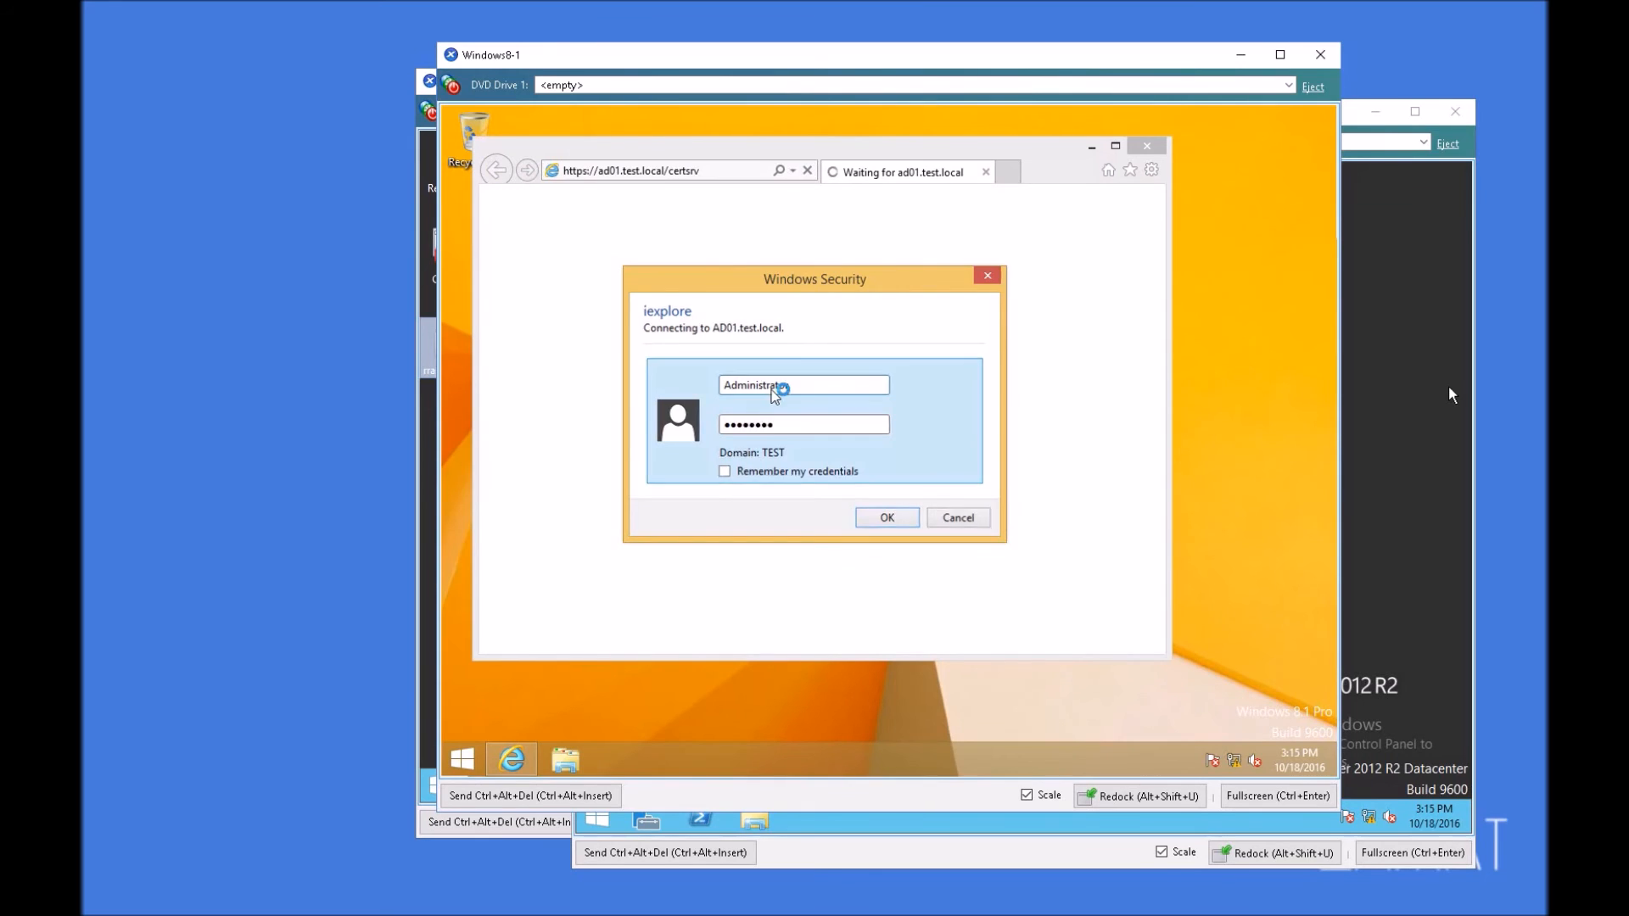
pyautogui.press('Return')
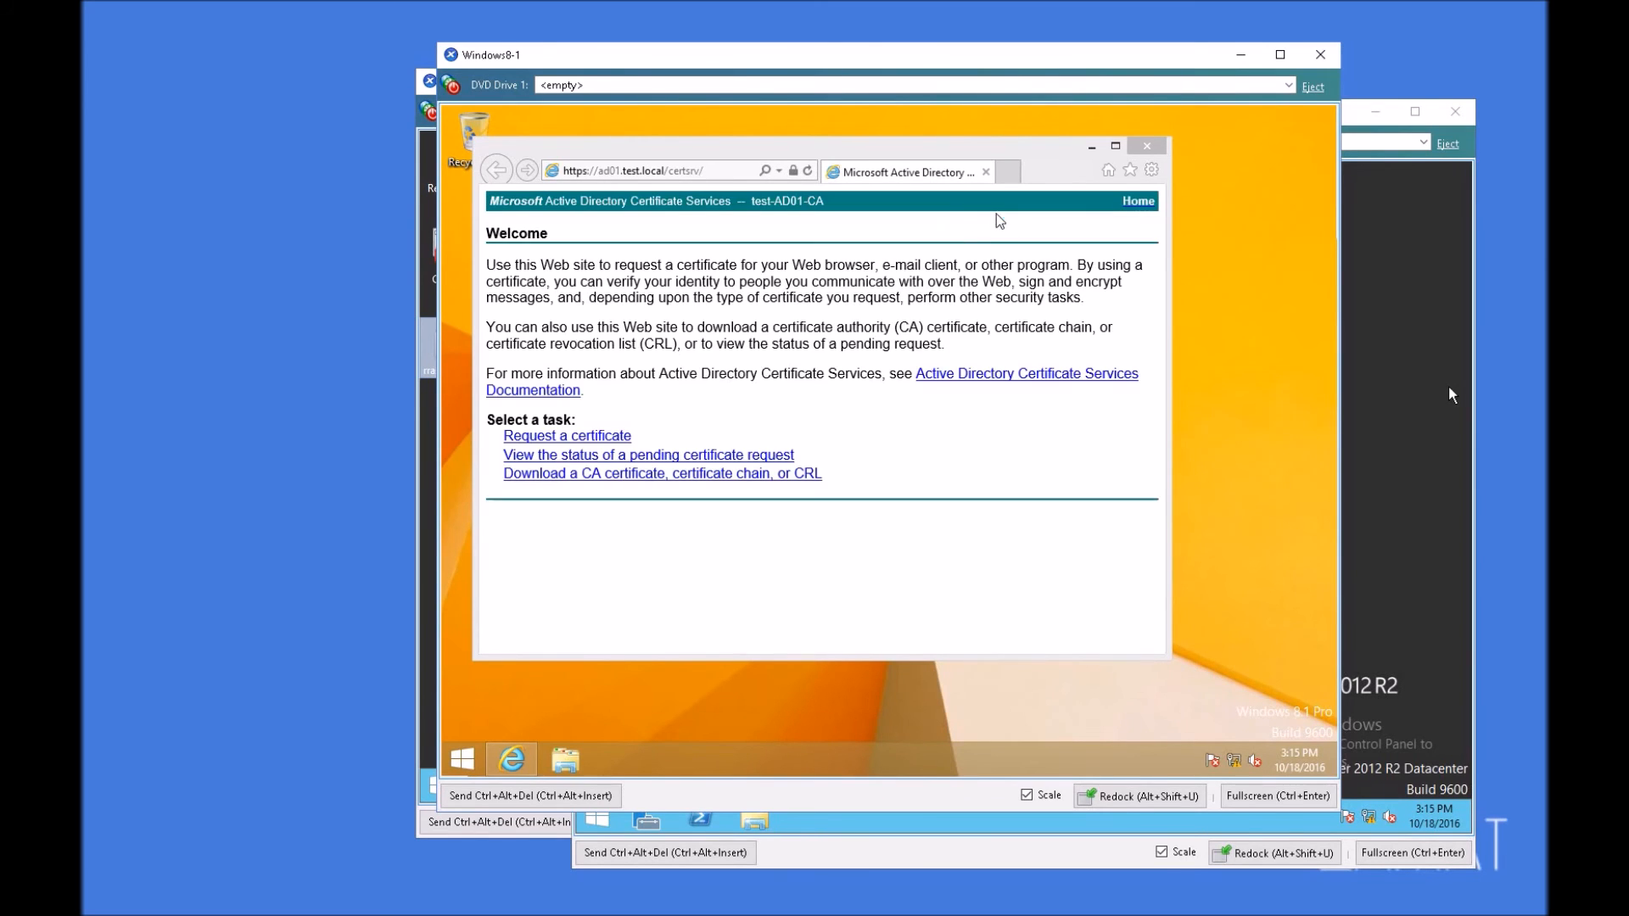
# Step: Start an advanced certificate request to this CA, allow the digital certificate operation, and choose the Workstation Authentication template
pyautogui.click(607, 438)
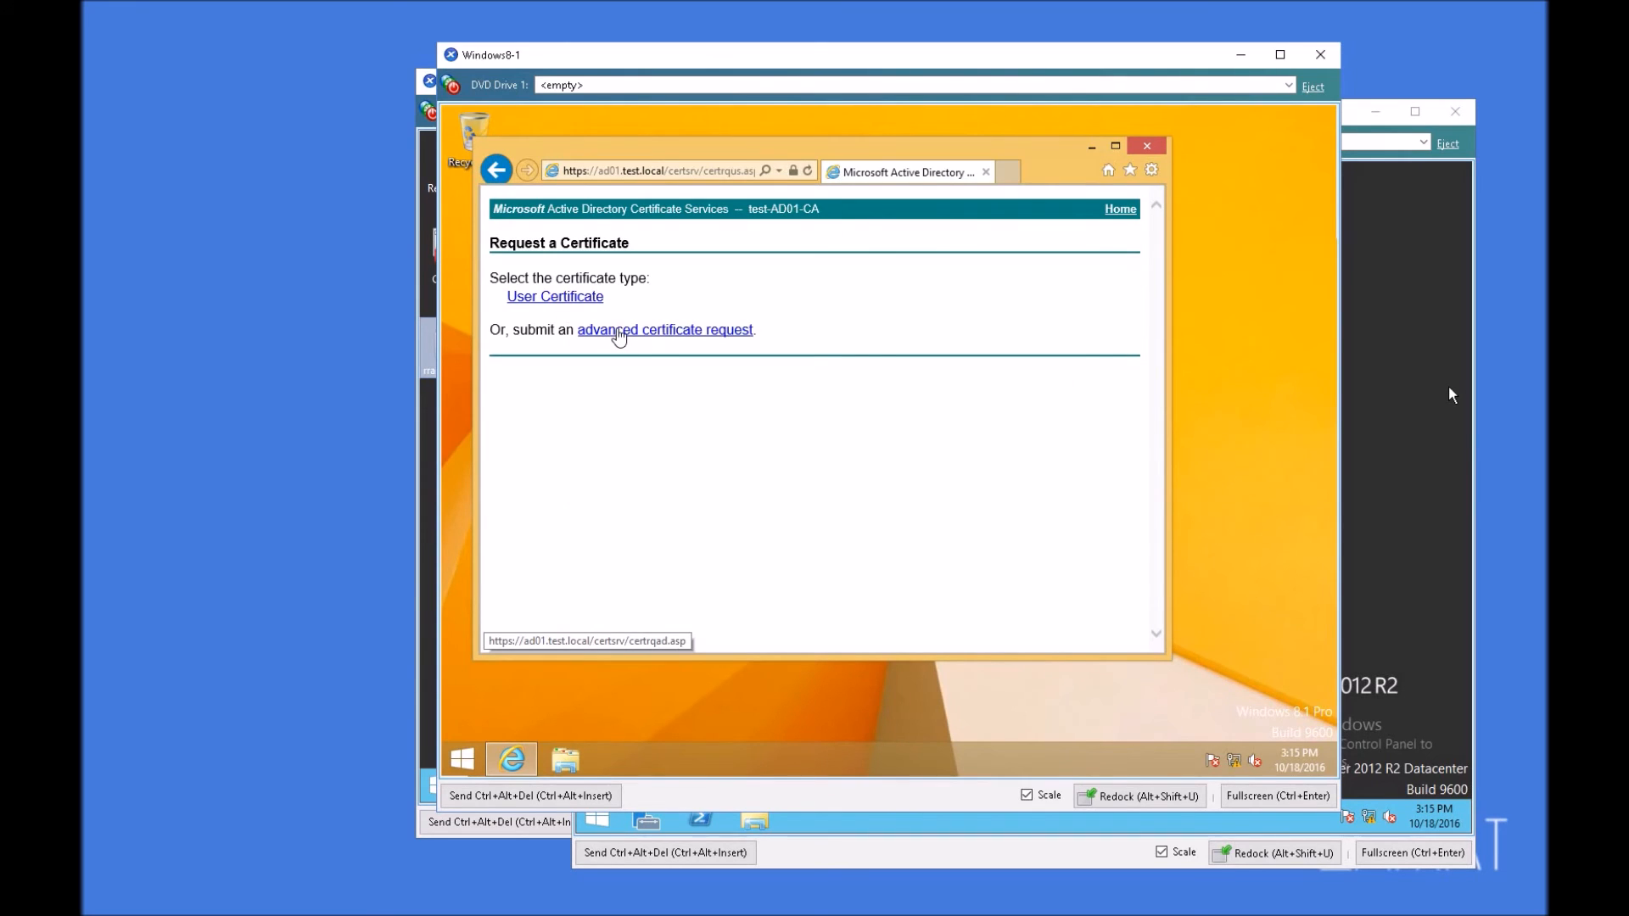
pyautogui.click(618, 338)
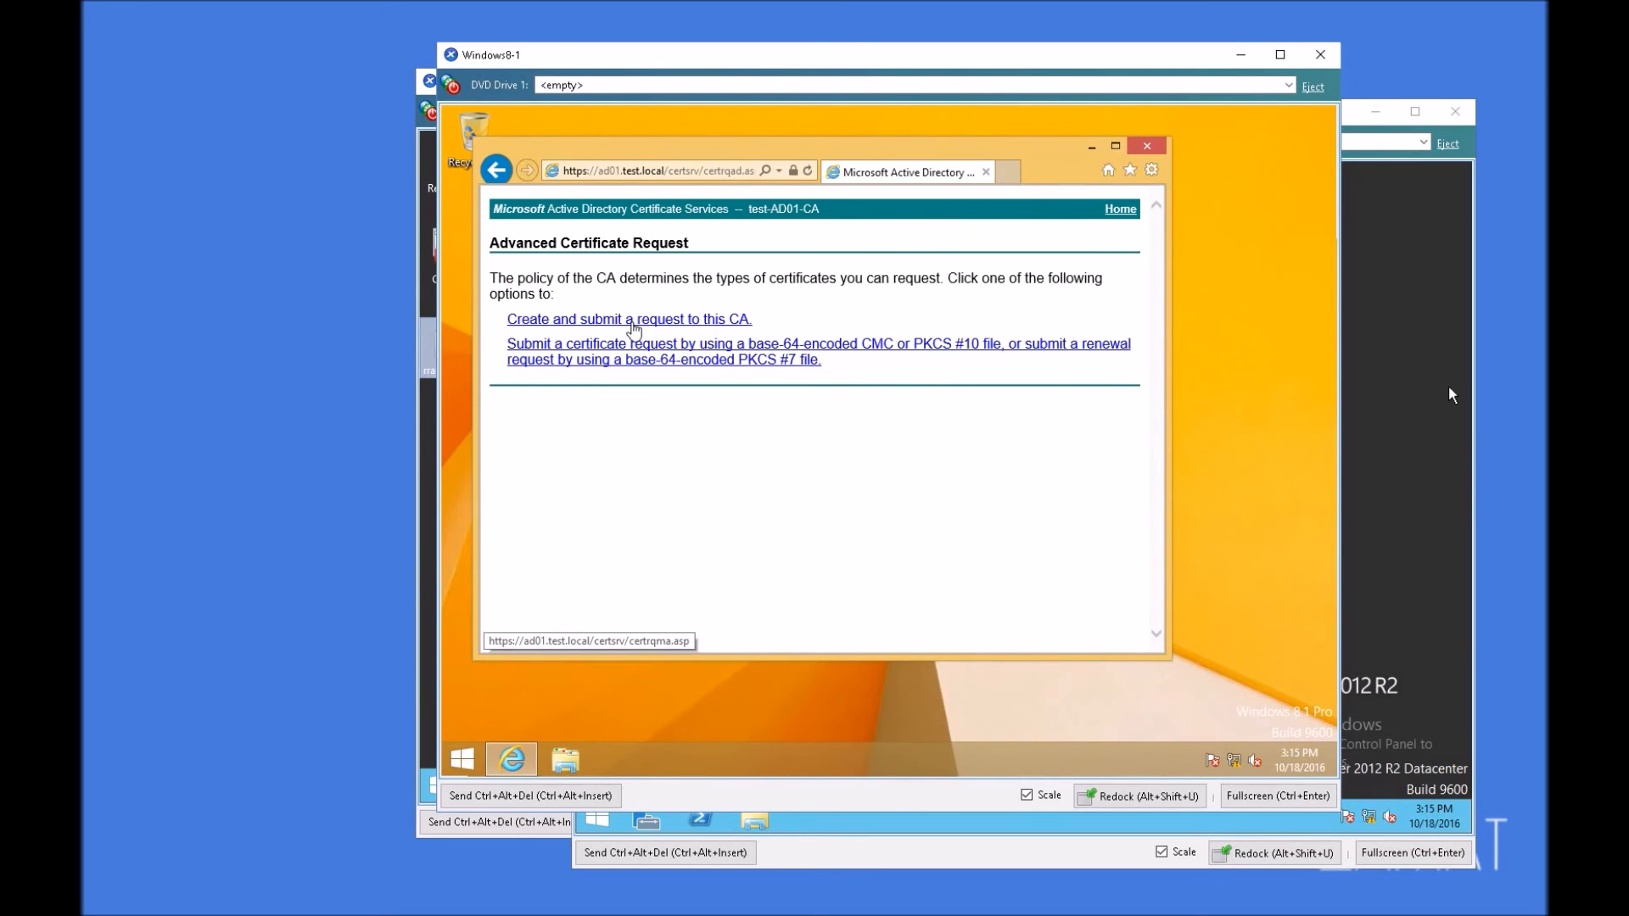
pyautogui.click(634, 328)
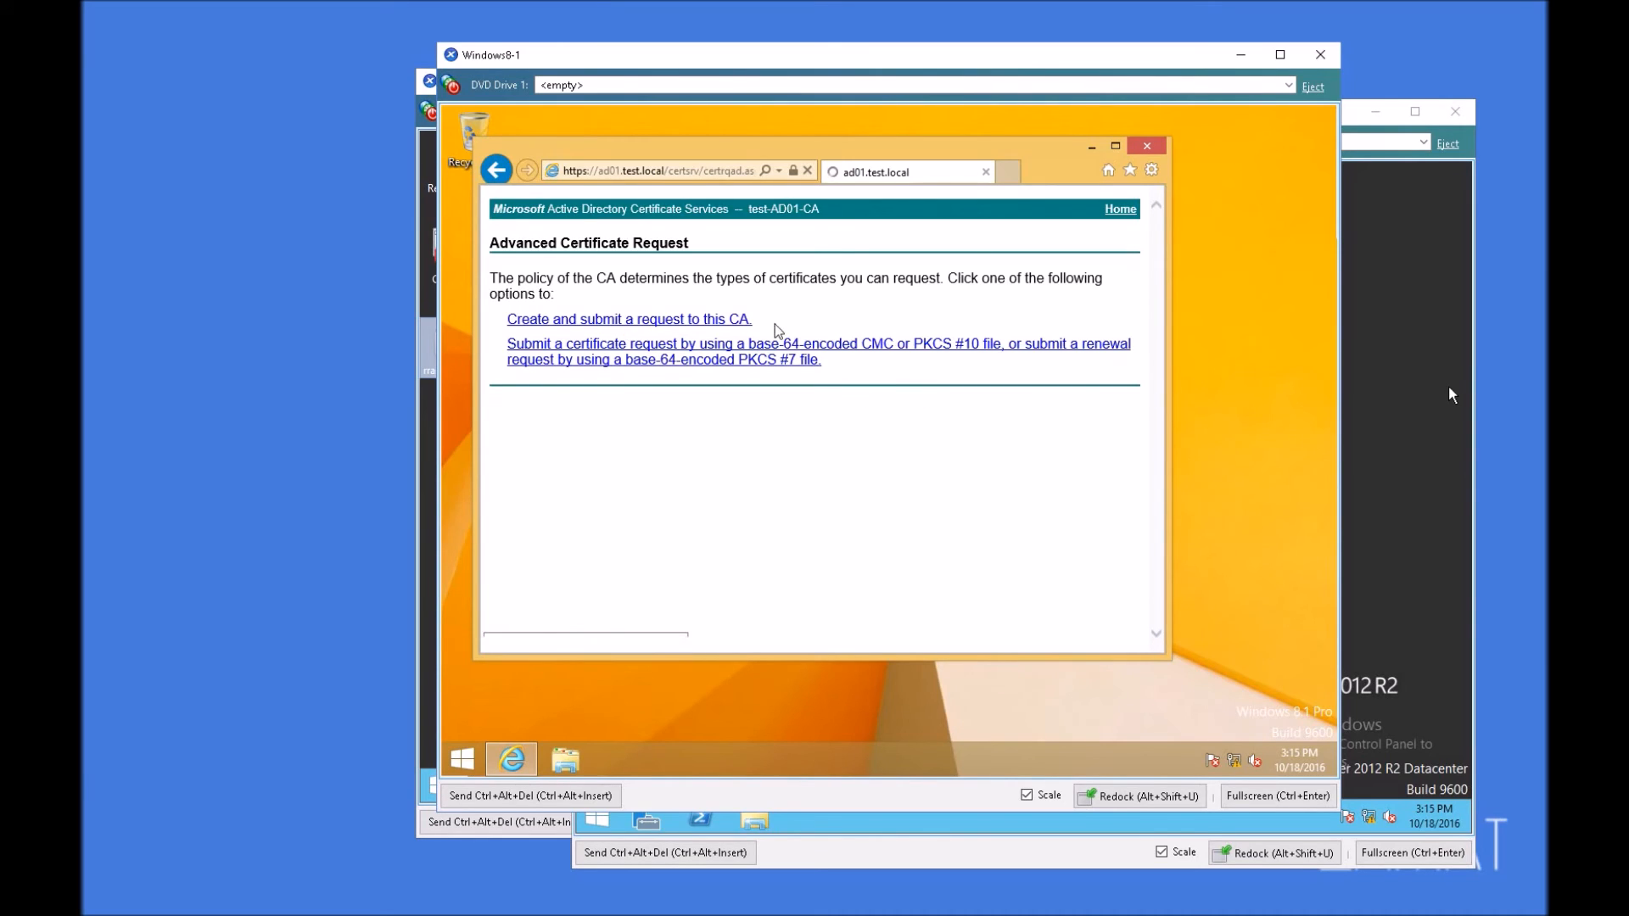
pyautogui.click(745, 320)
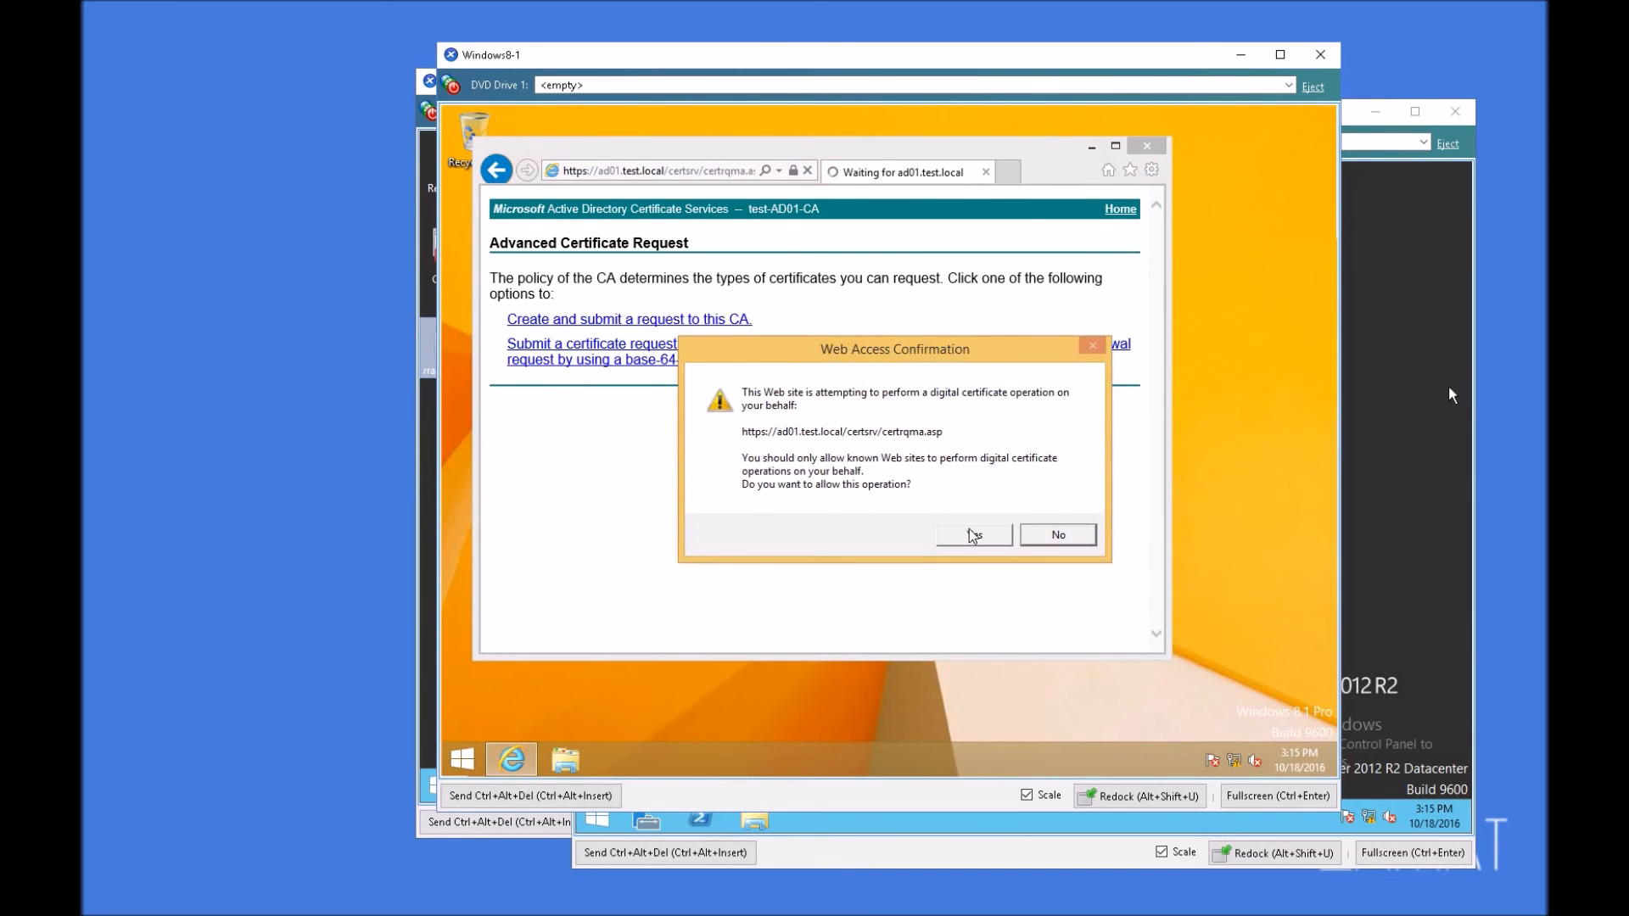
pyautogui.click(970, 534)
pyautogui.click(627, 302)
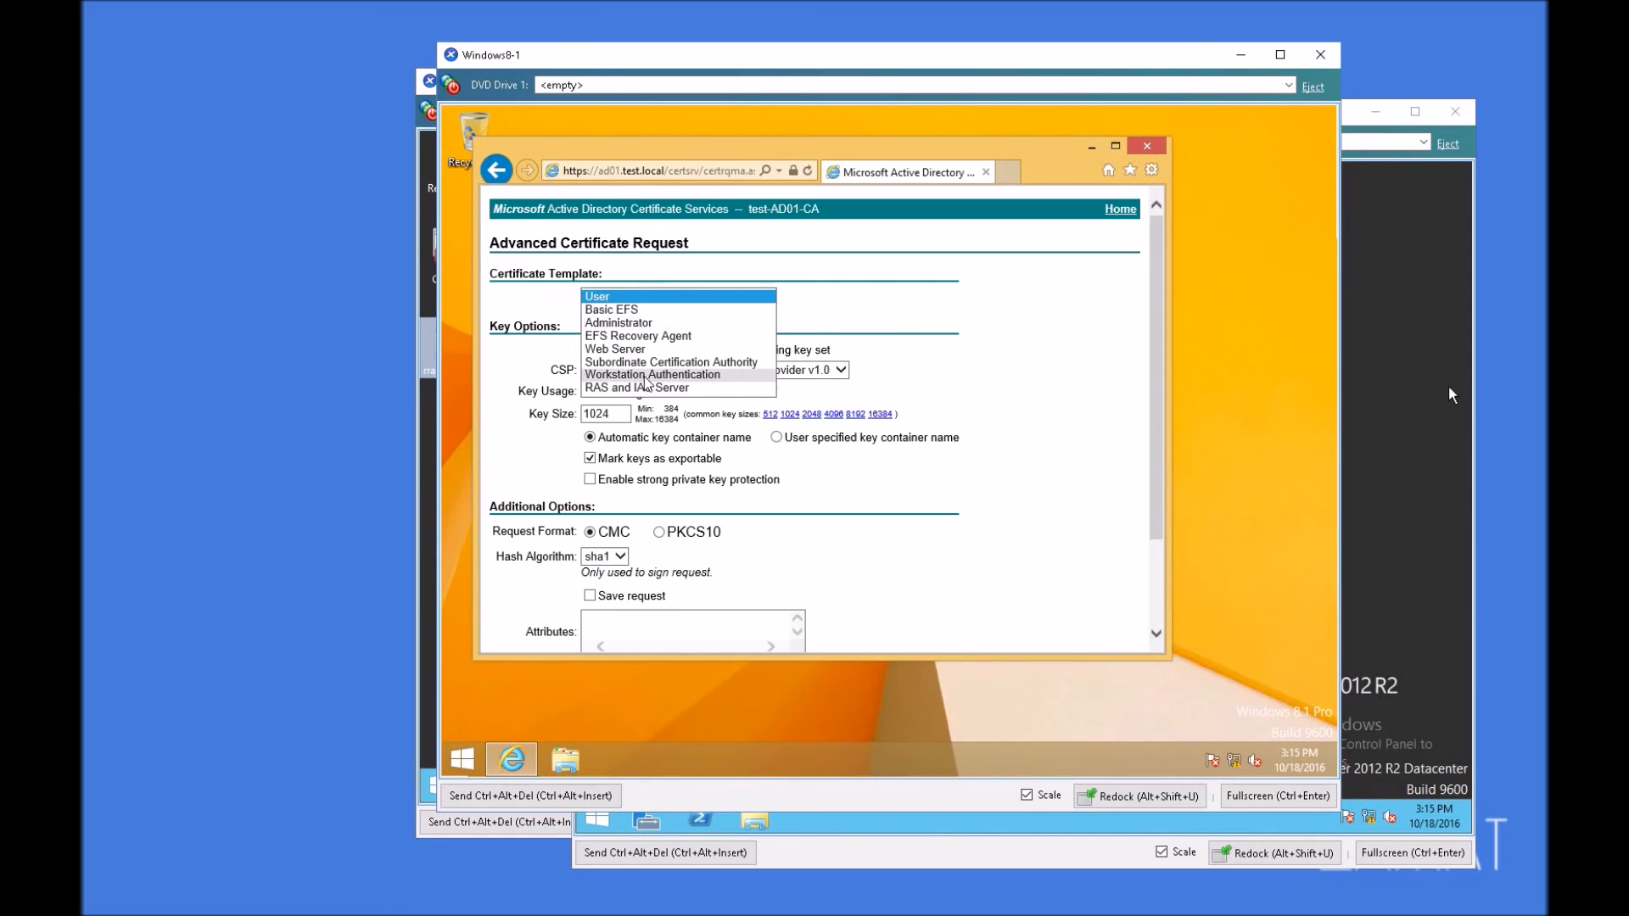
pyautogui.click(644, 377)
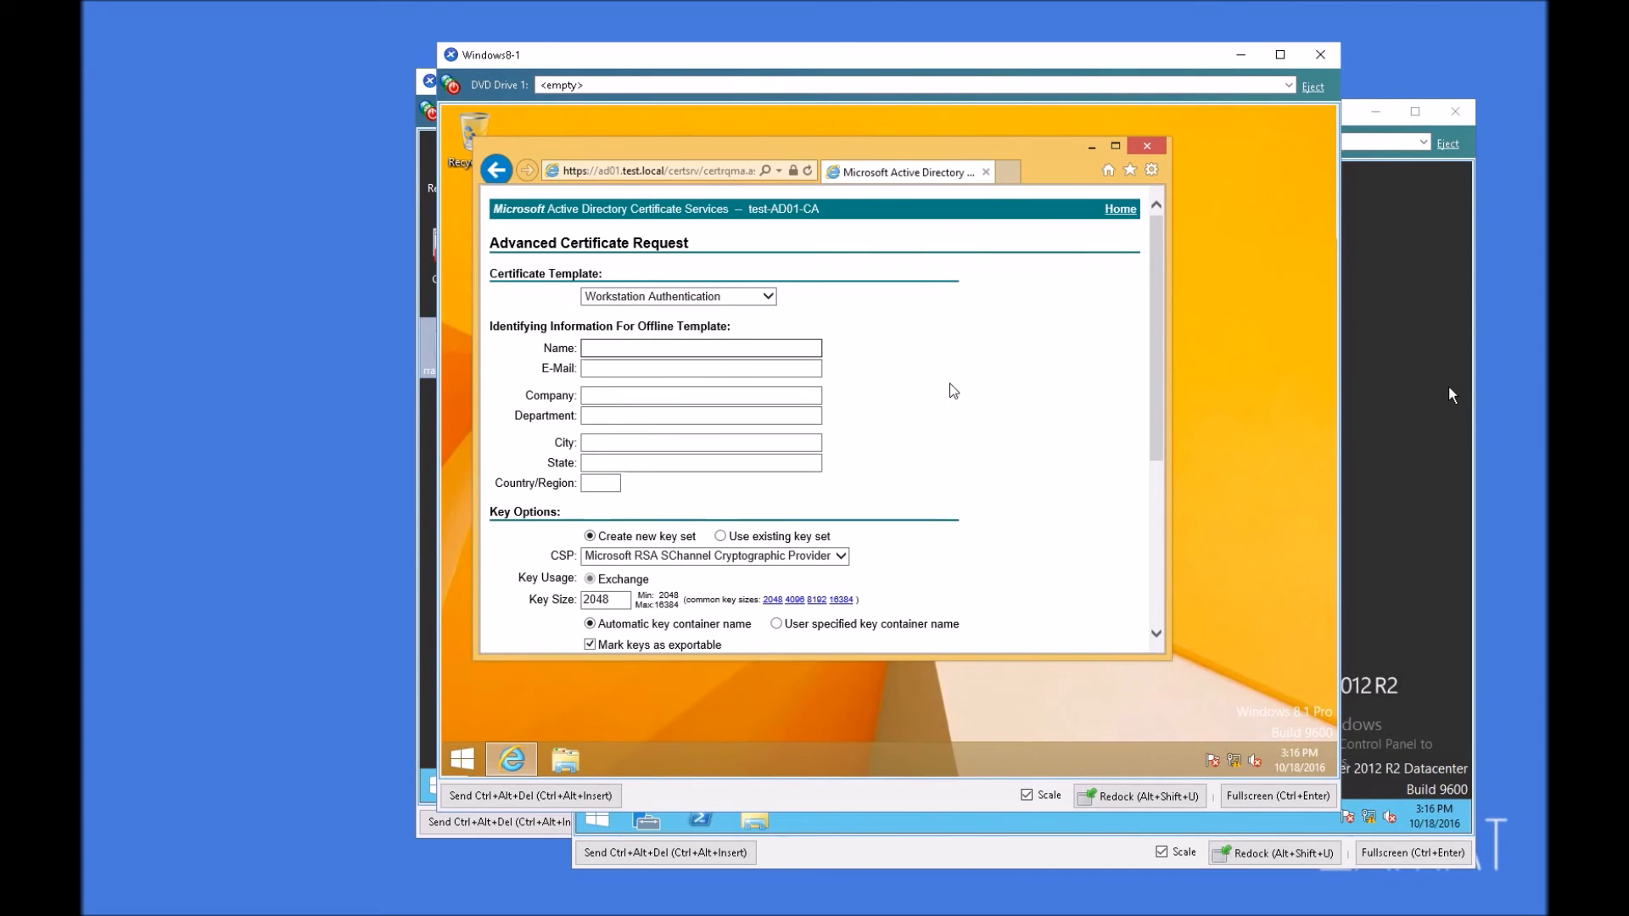
# Step: Look up the full computer name in the system properties and enter Client1.test.local as the certificate request's name
pyautogui.rightClick(463, 757)
pyautogui.click(553, 497)
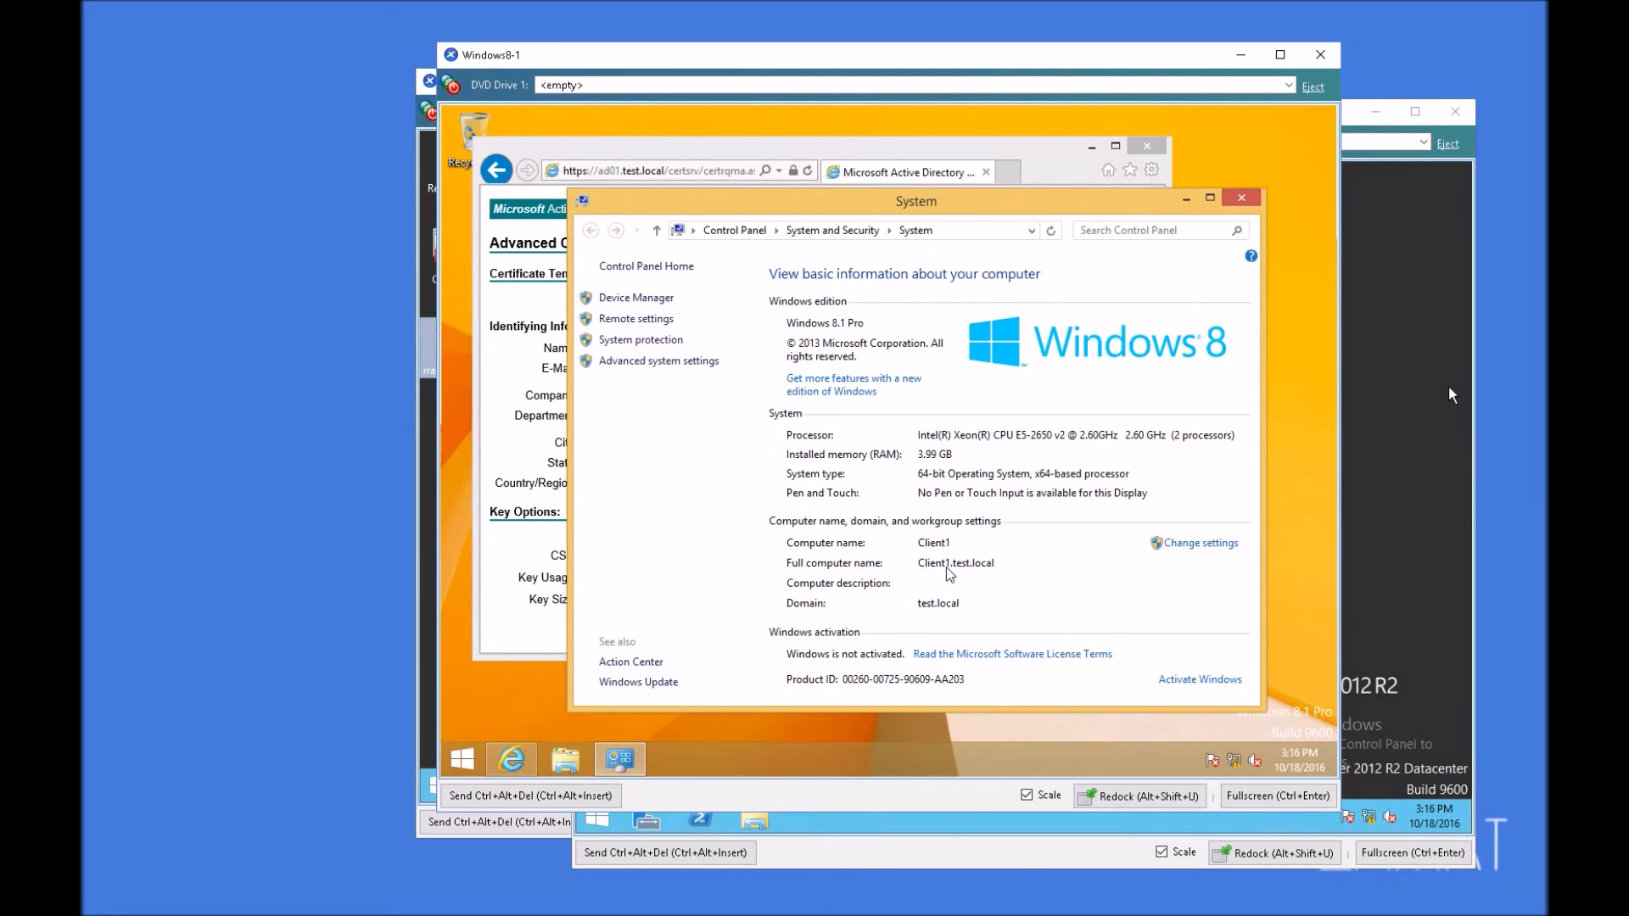
pyautogui.click(523, 462)
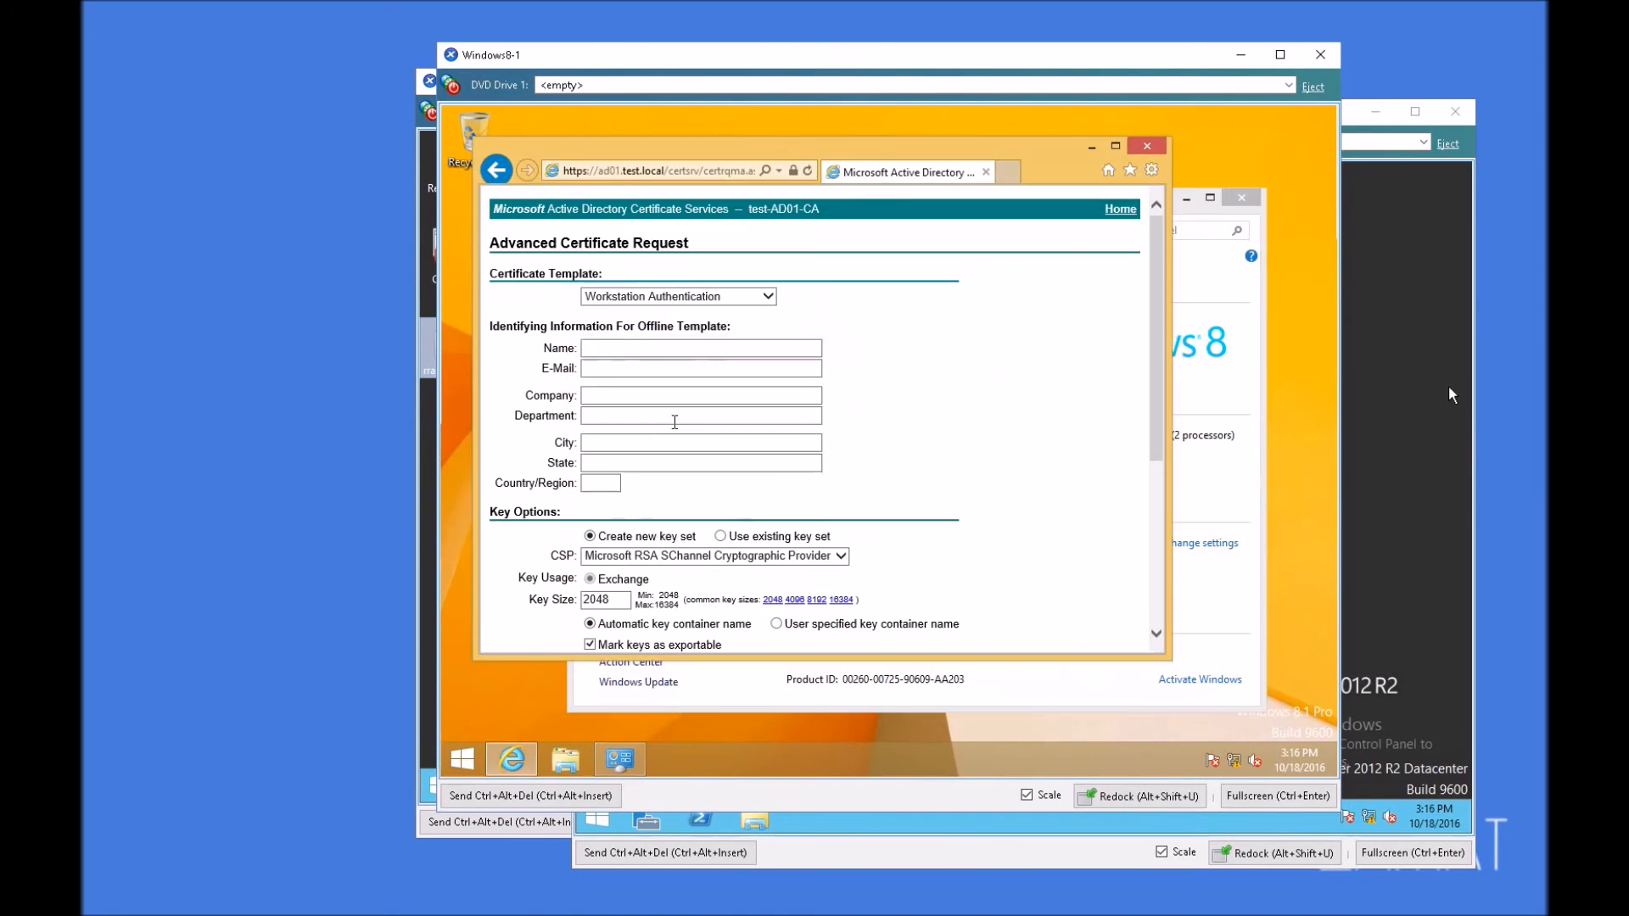
pyautogui.click(648, 347)
pyautogui.write('Client1.test.local')
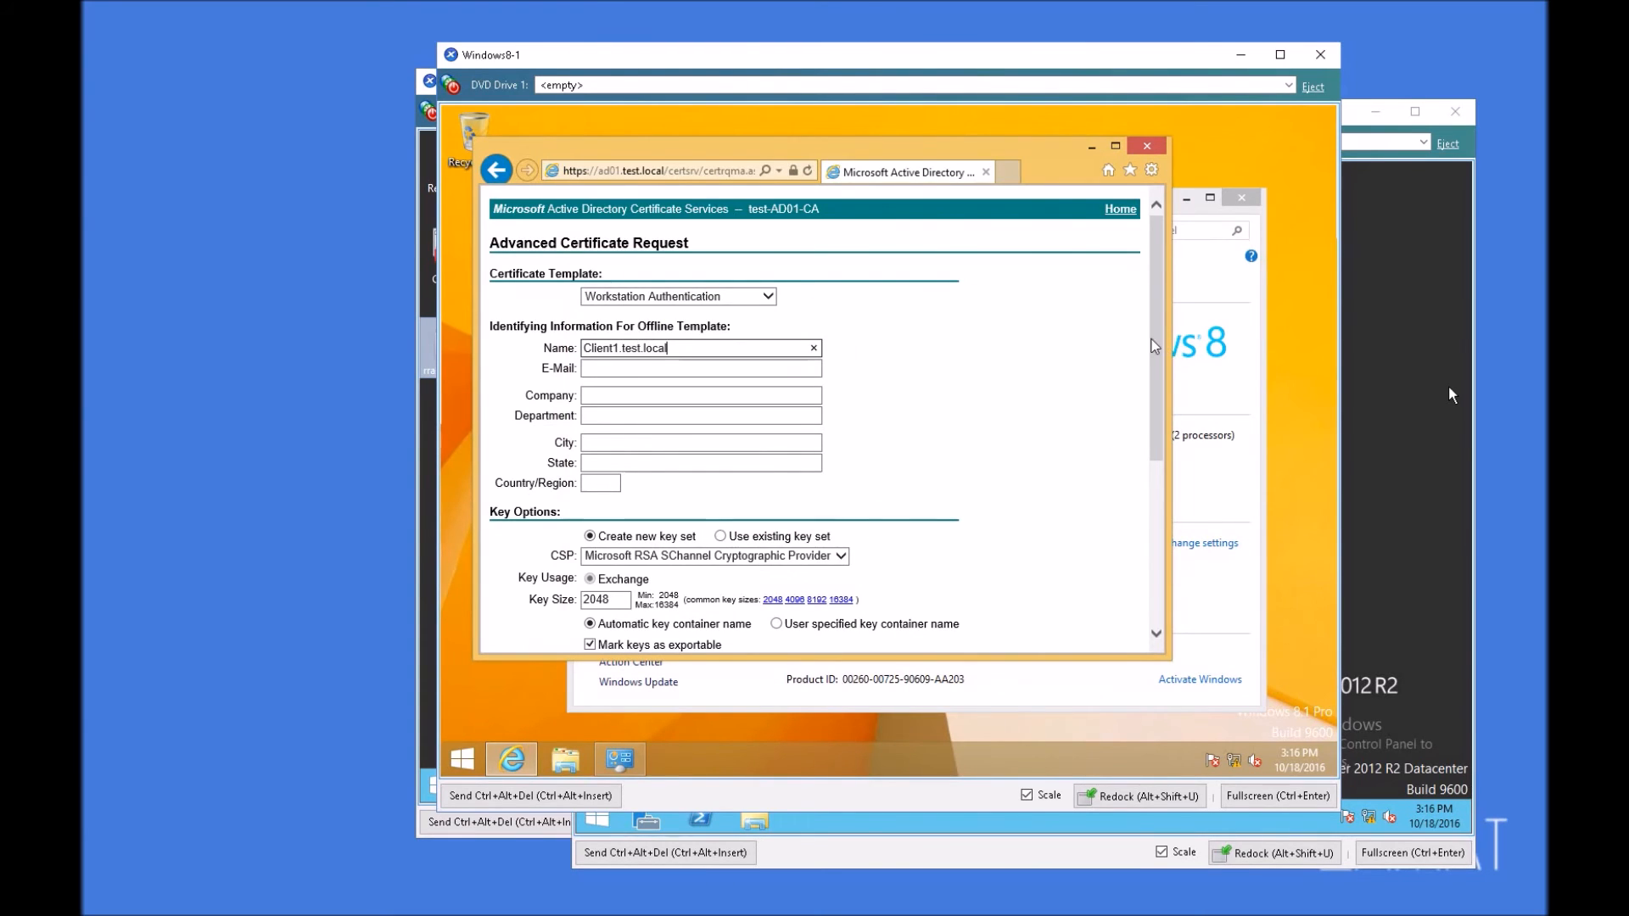
# Step: Submit the Workstation Authentication certificate request and allow the digital certificate operation
pyautogui.moveTo(1152, 344); pyautogui.dragTo(1152, 467)
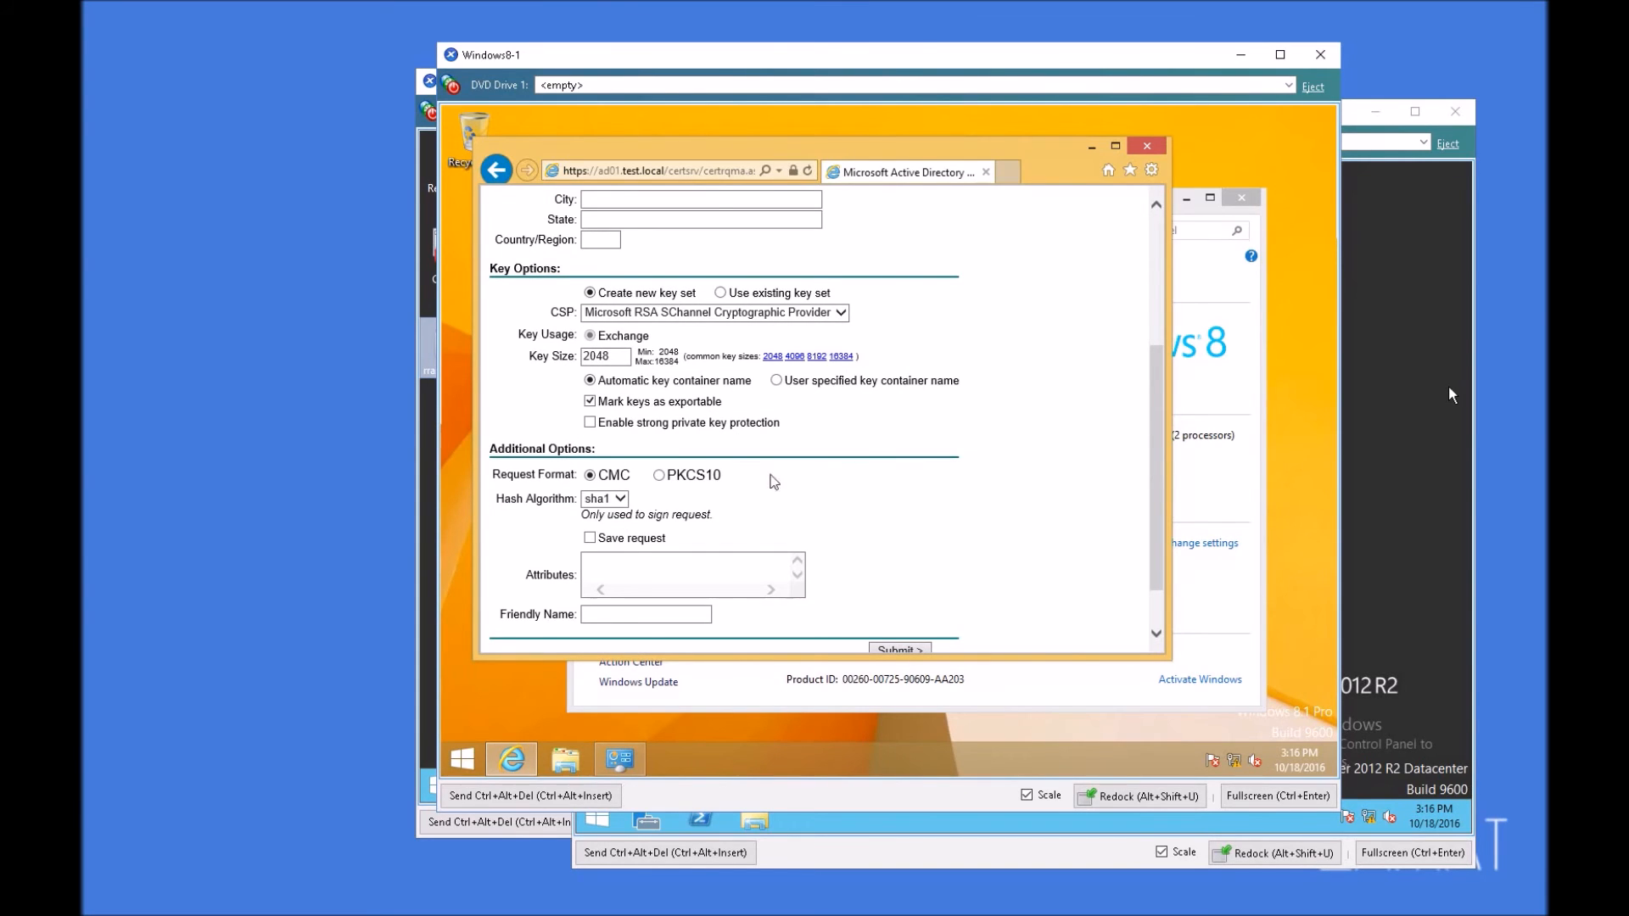
pyautogui.scroll(-2, 1159, 604)
pyautogui.click(899, 589)
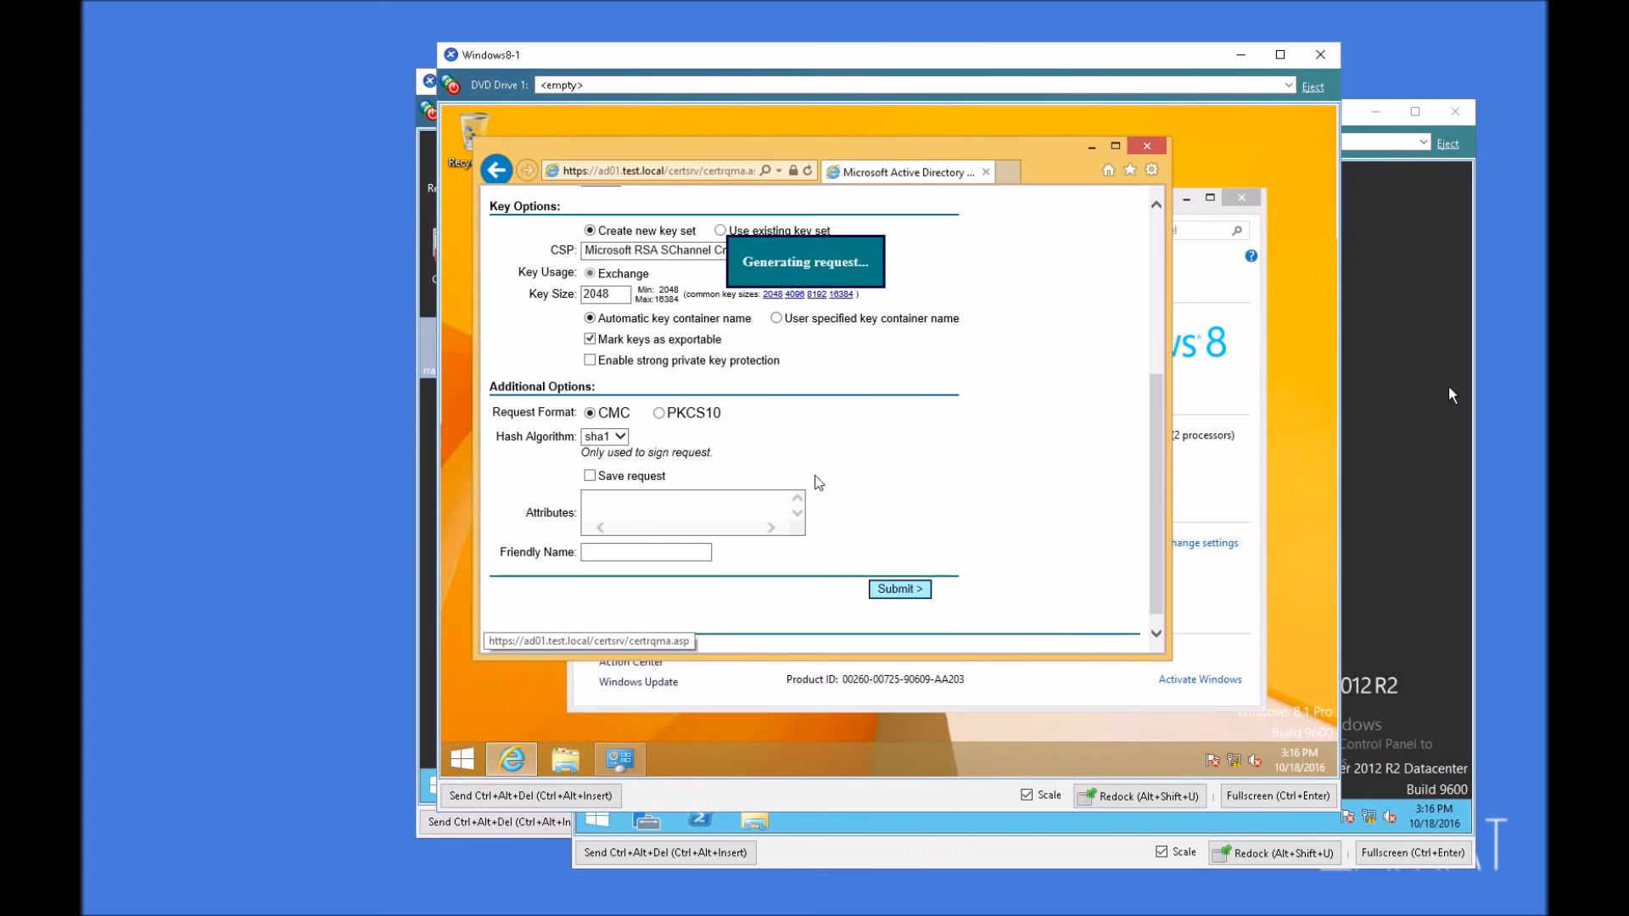
pyautogui.click(974, 534)
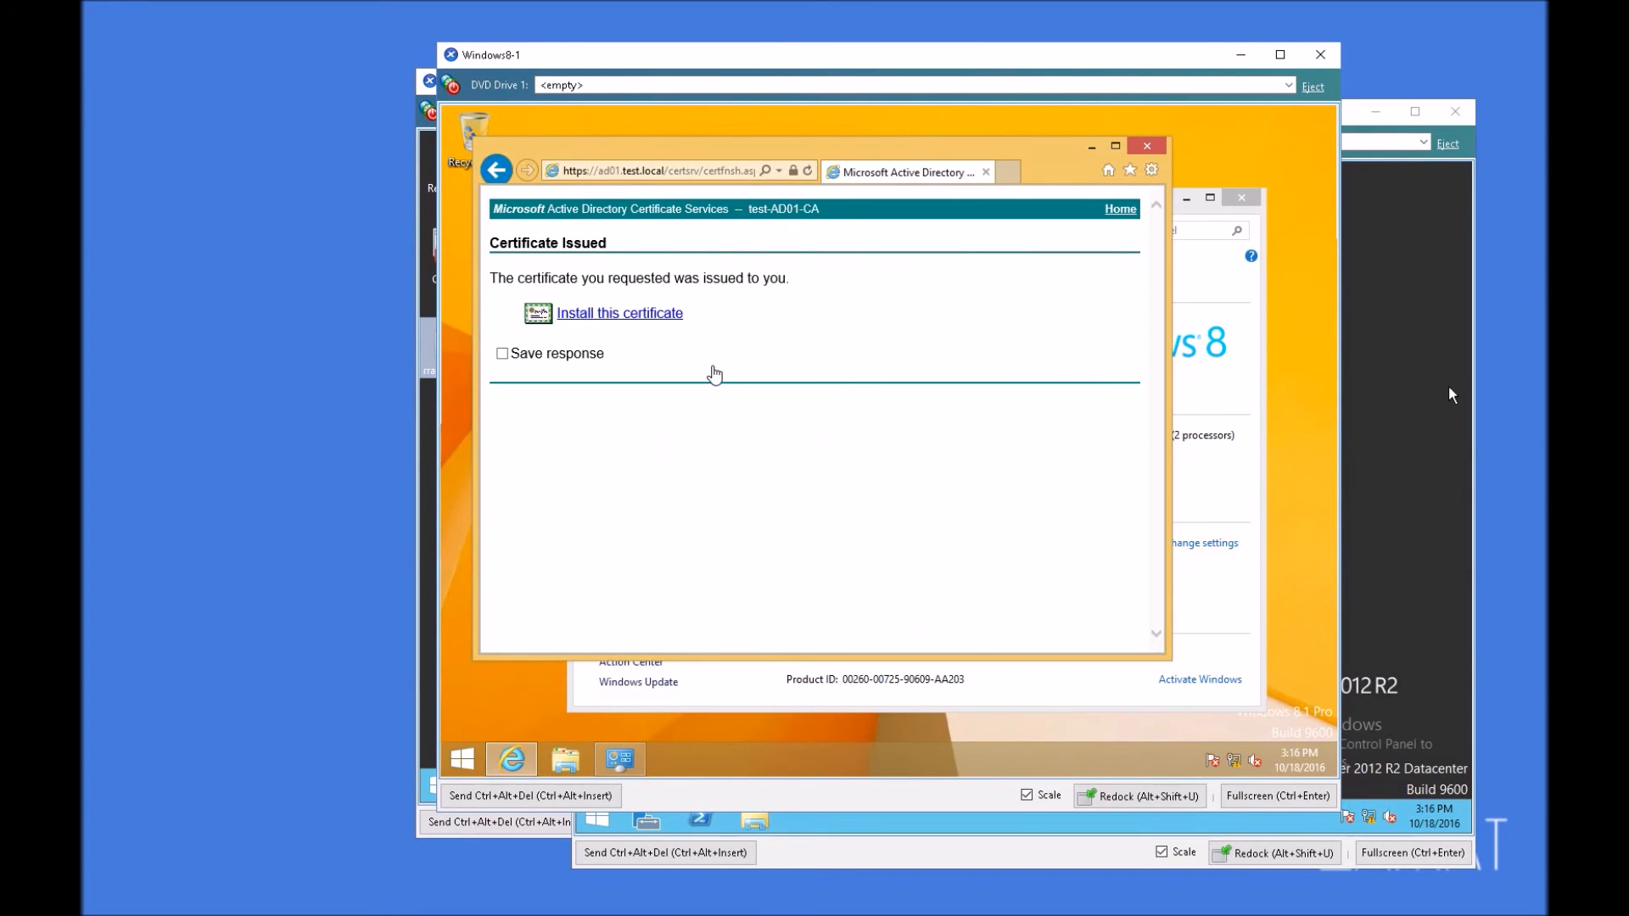
# Step: Run mmc and add the Certificates snap-in for the current user account to the empty console
pyautogui.rightClick(462, 760)
pyautogui.click(523, 690)
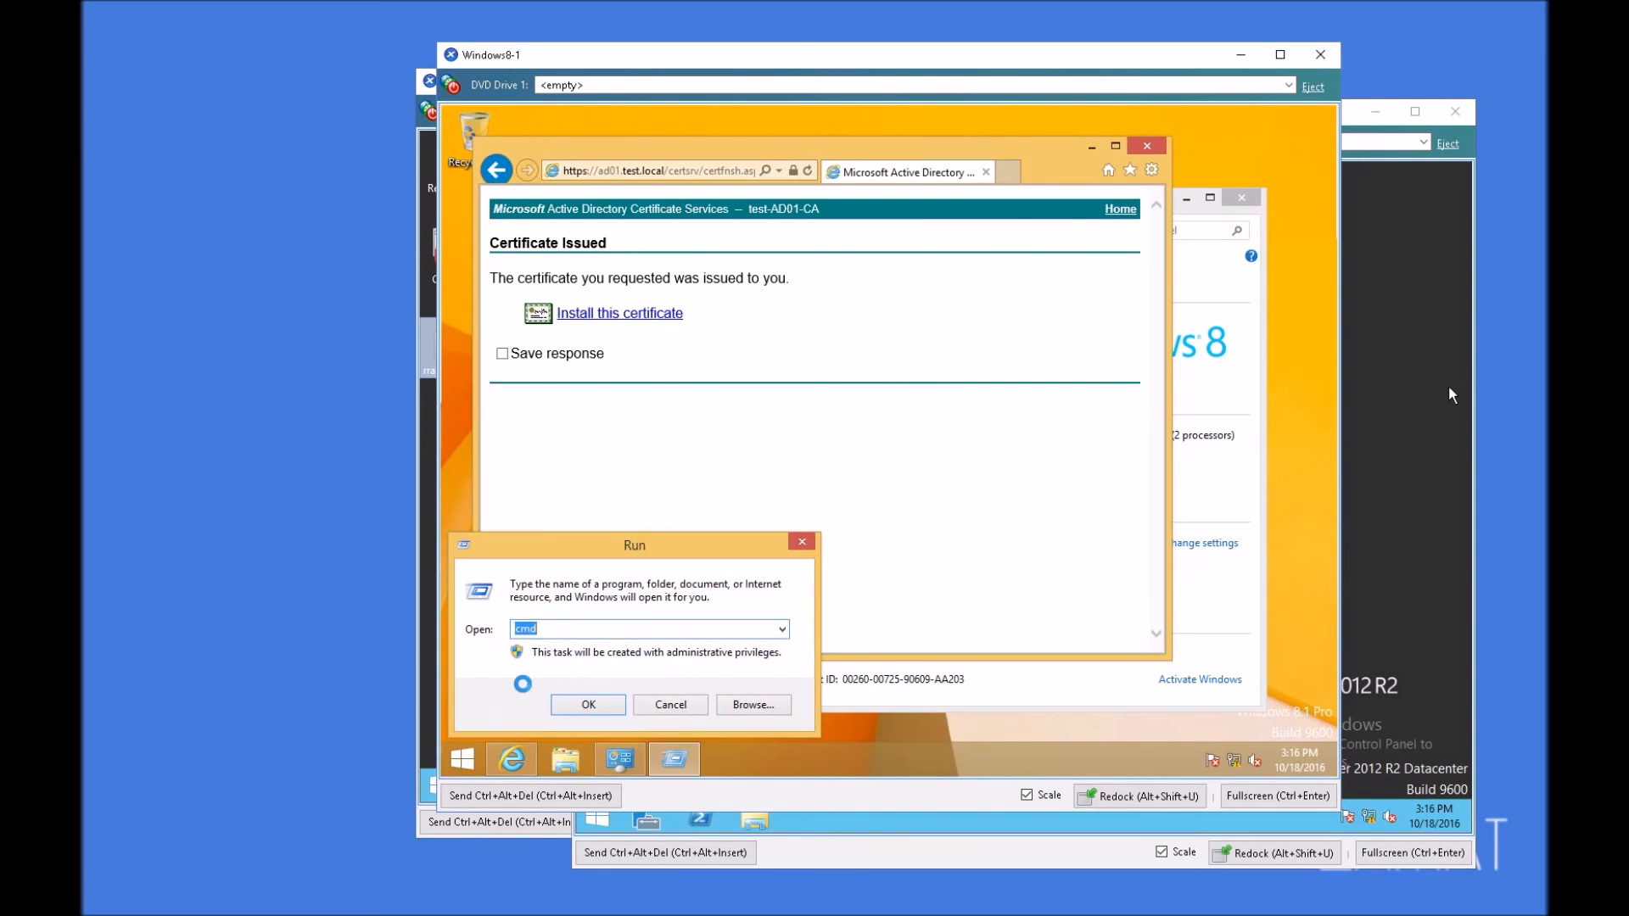
pyautogui.write('mmc')
pyautogui.press('Return')
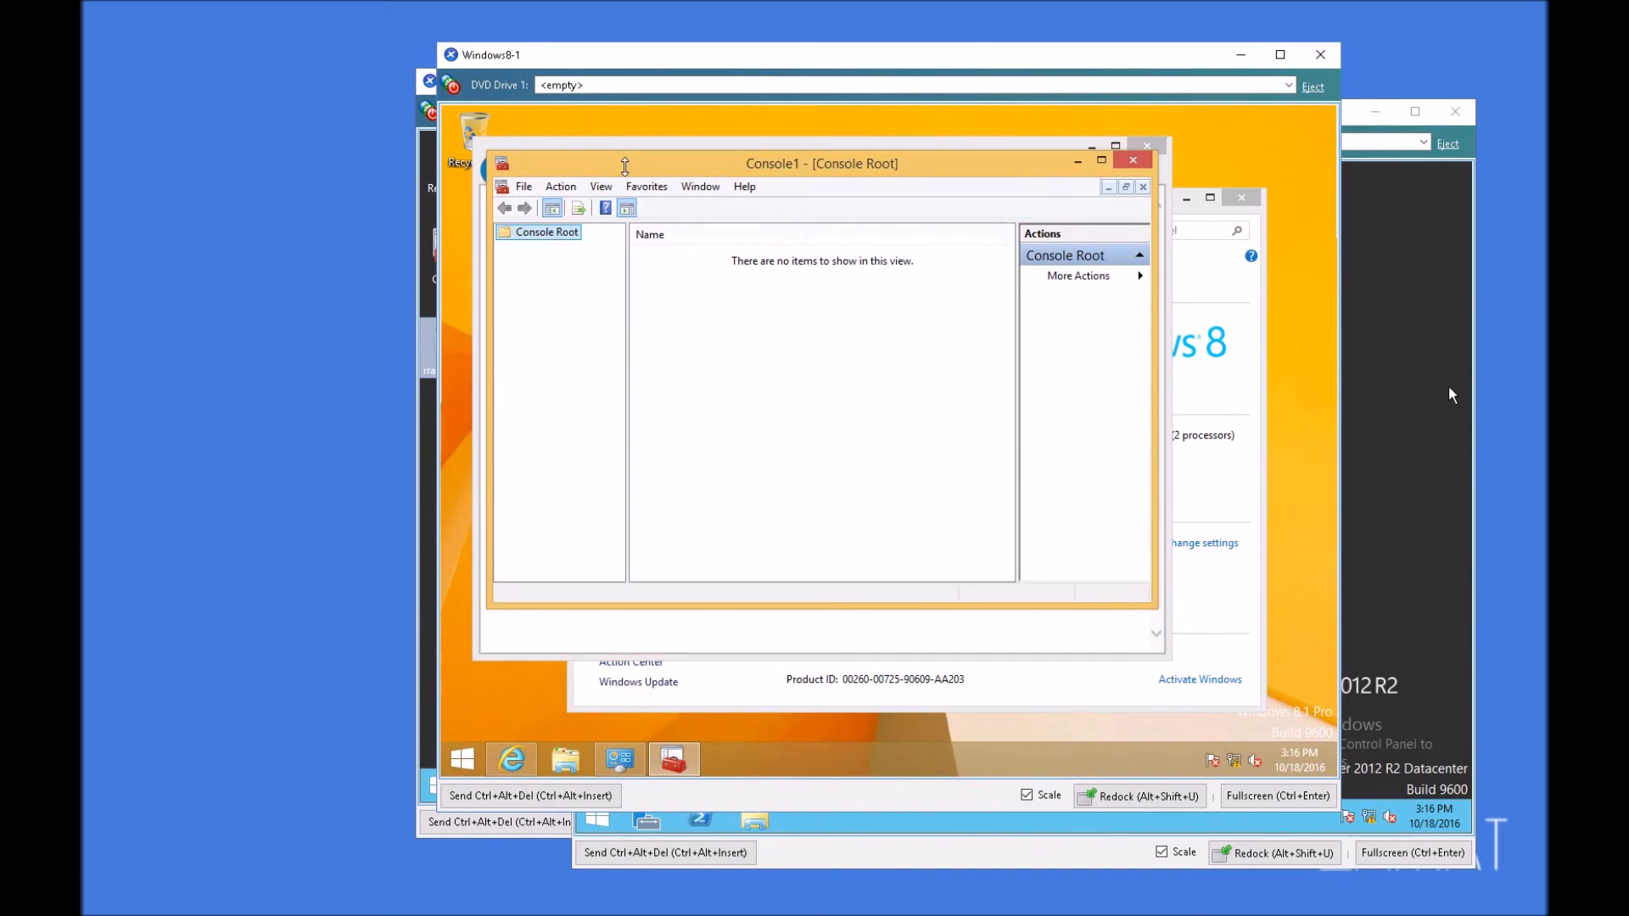
pyautogui.click(524, 193)
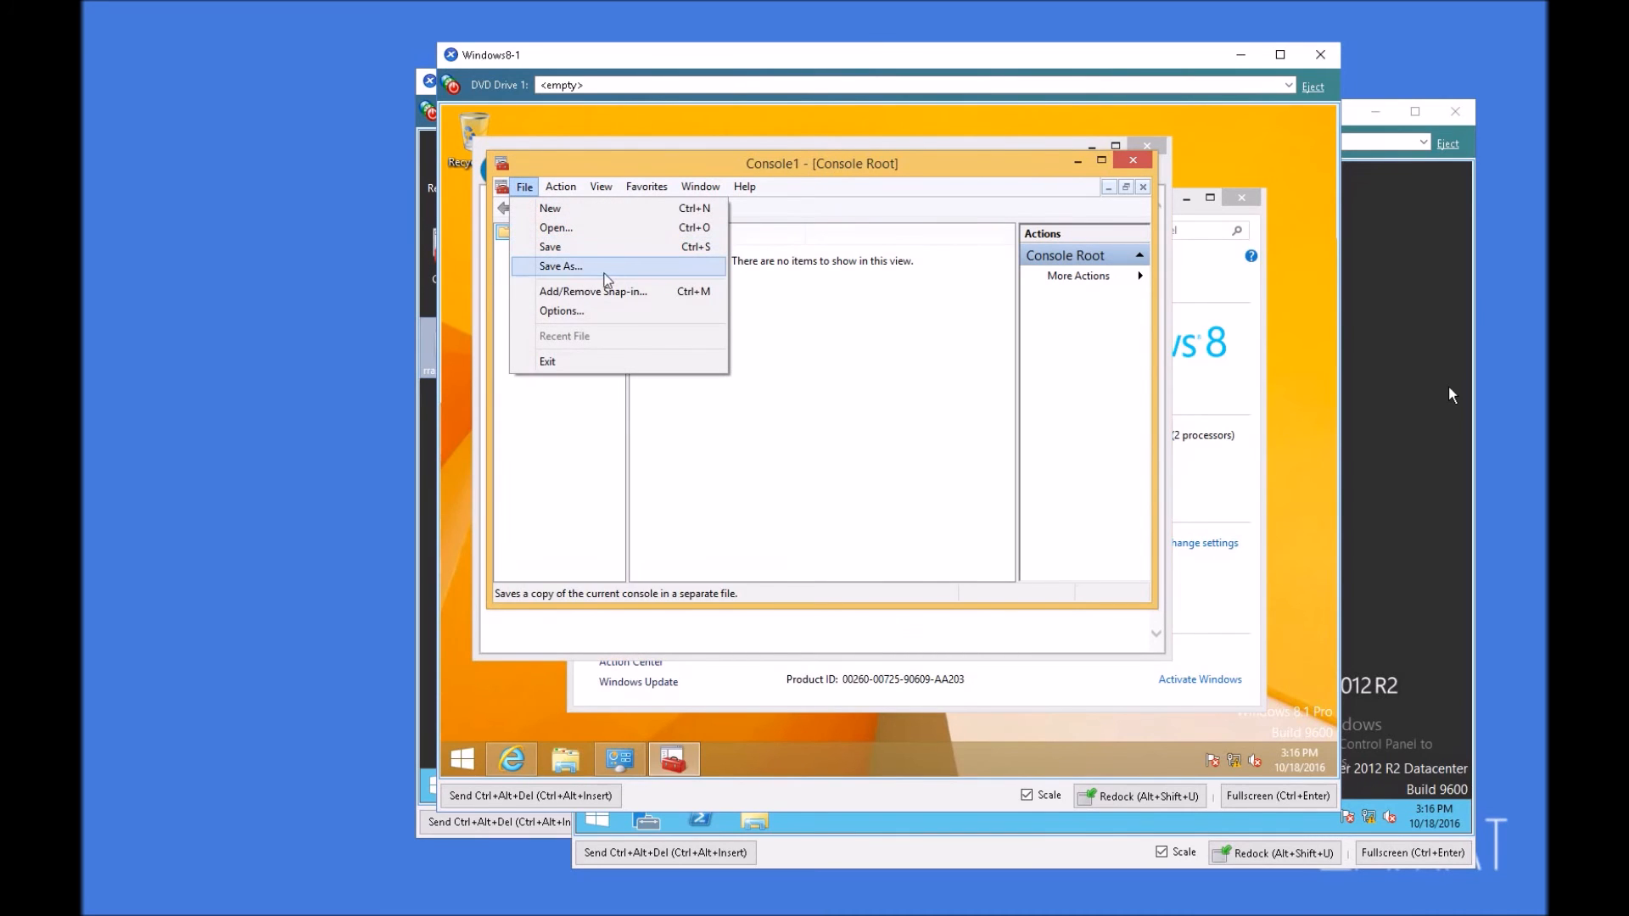
pyautogui.click(591, 298)
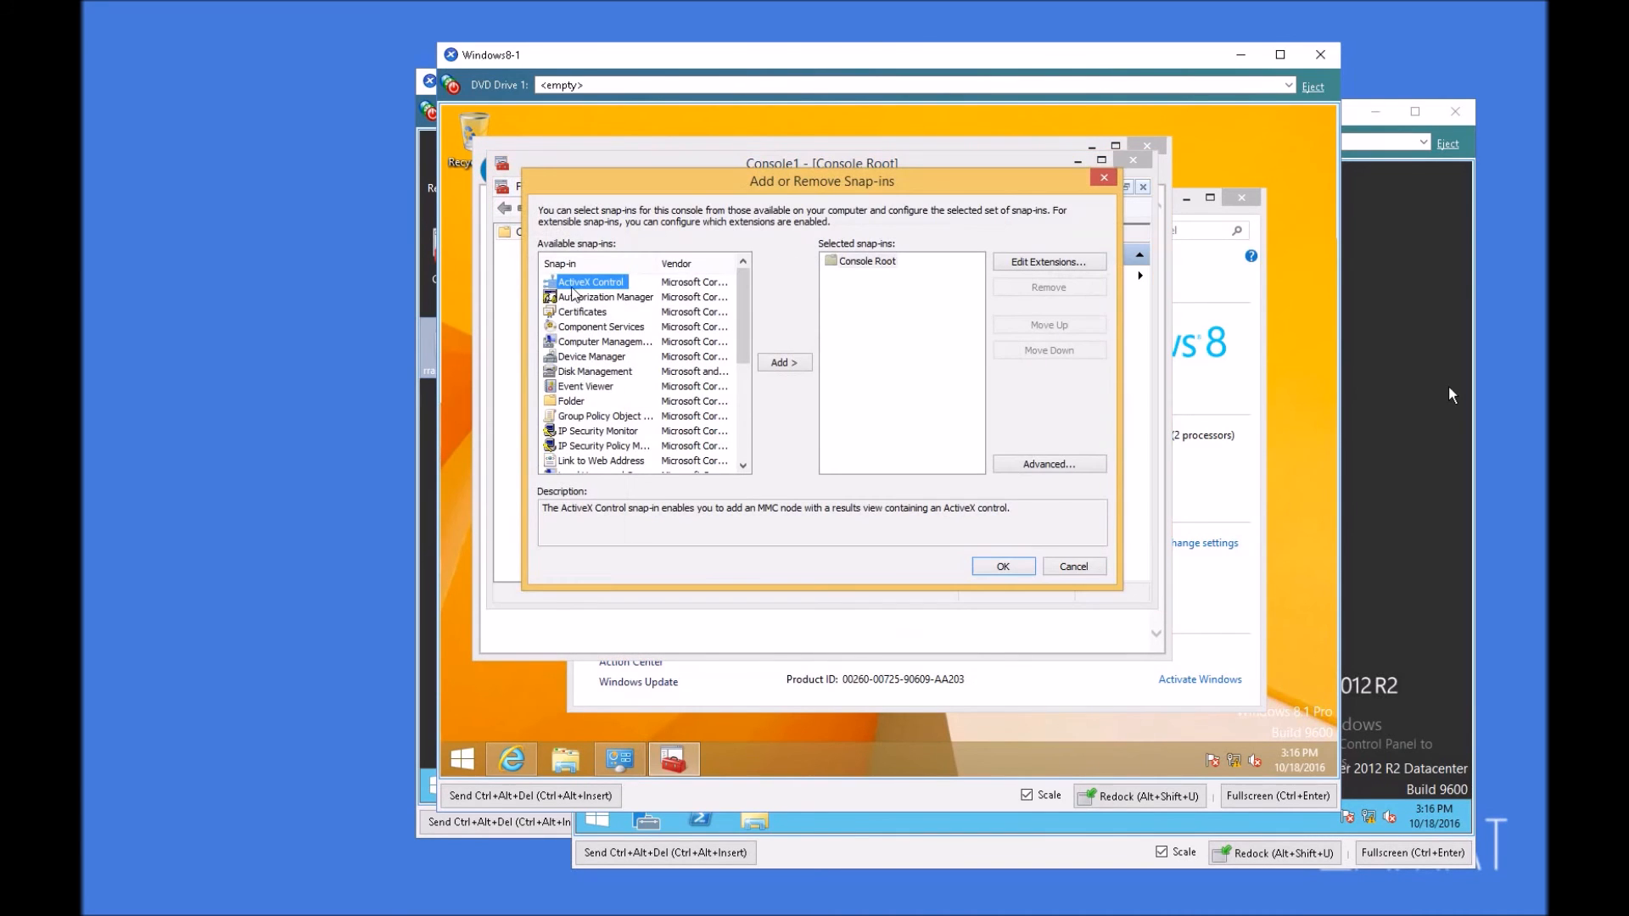
pyautogui.click(594, 312)
pyautogui.click(782, 362)
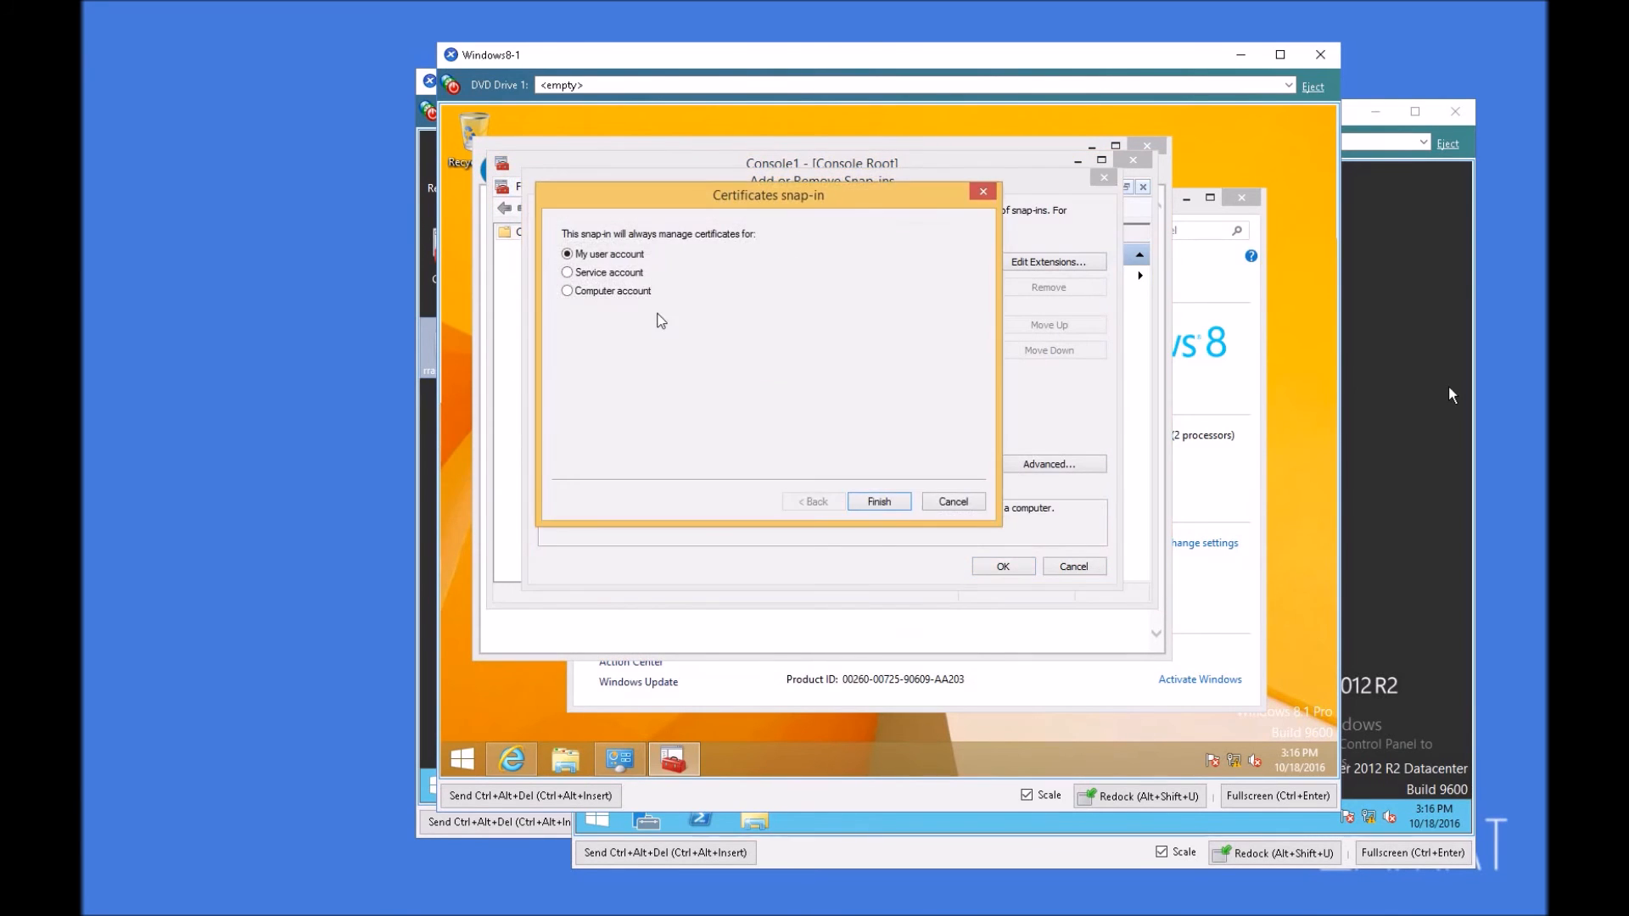
pyautogui.click(879, 502)
# Step: Add a second Certificates snap-in for the computer account on the local computer, and accept the snap-in selection
pyautogui.click(595, 313)
pyautogui.click(782, 362)
pyautogui.click(877, 502)
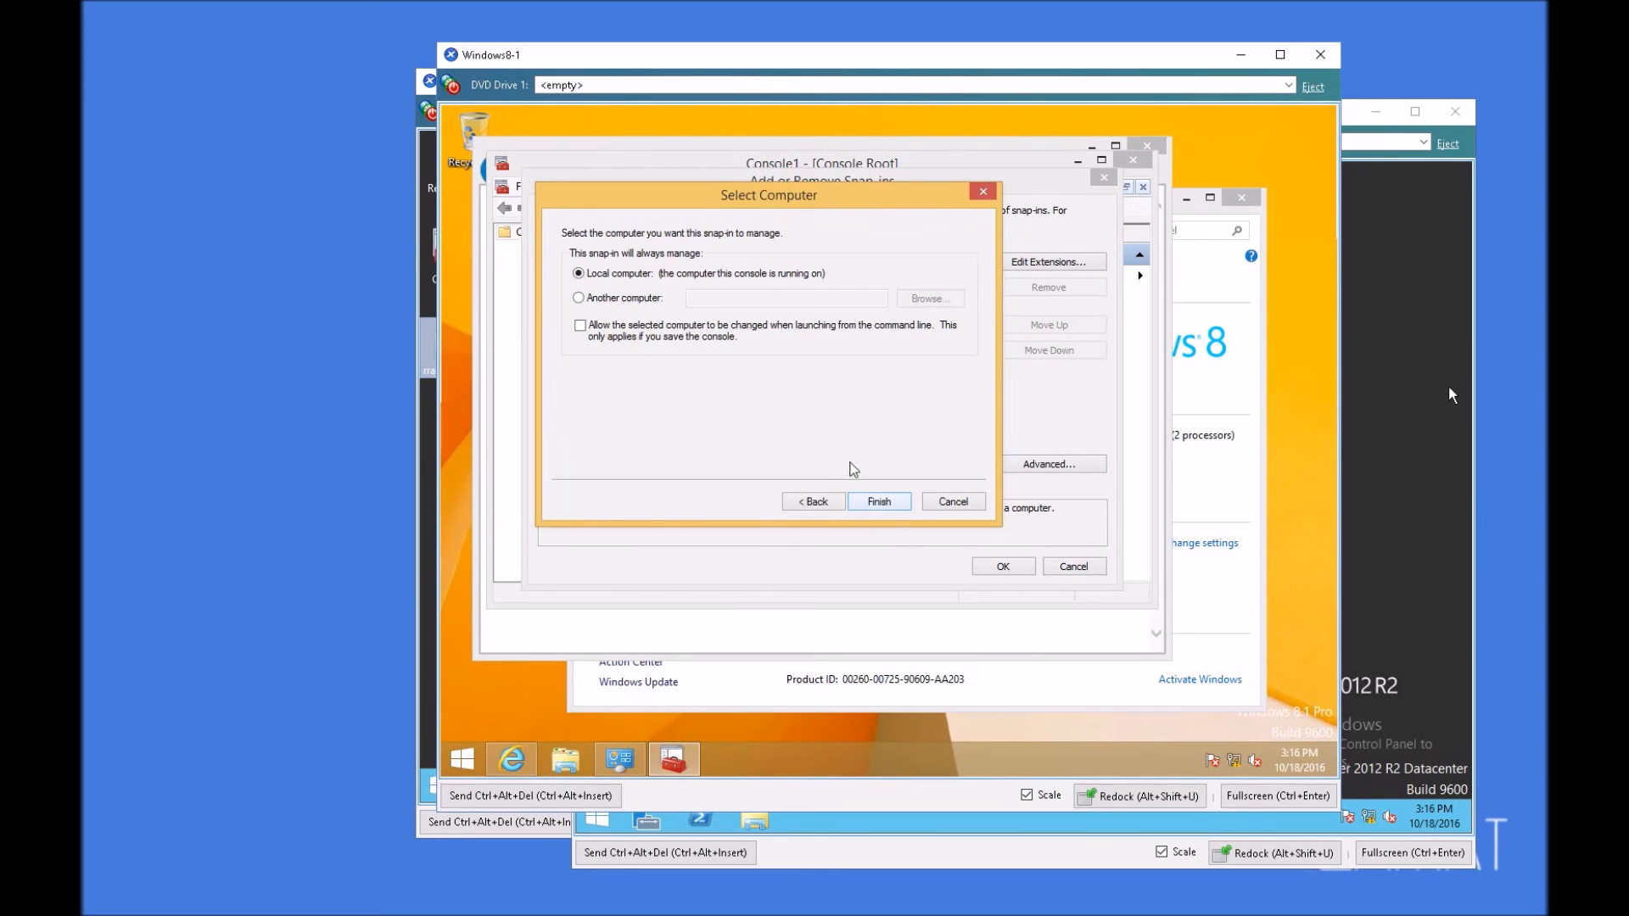
pyautogui.click(879, 501)
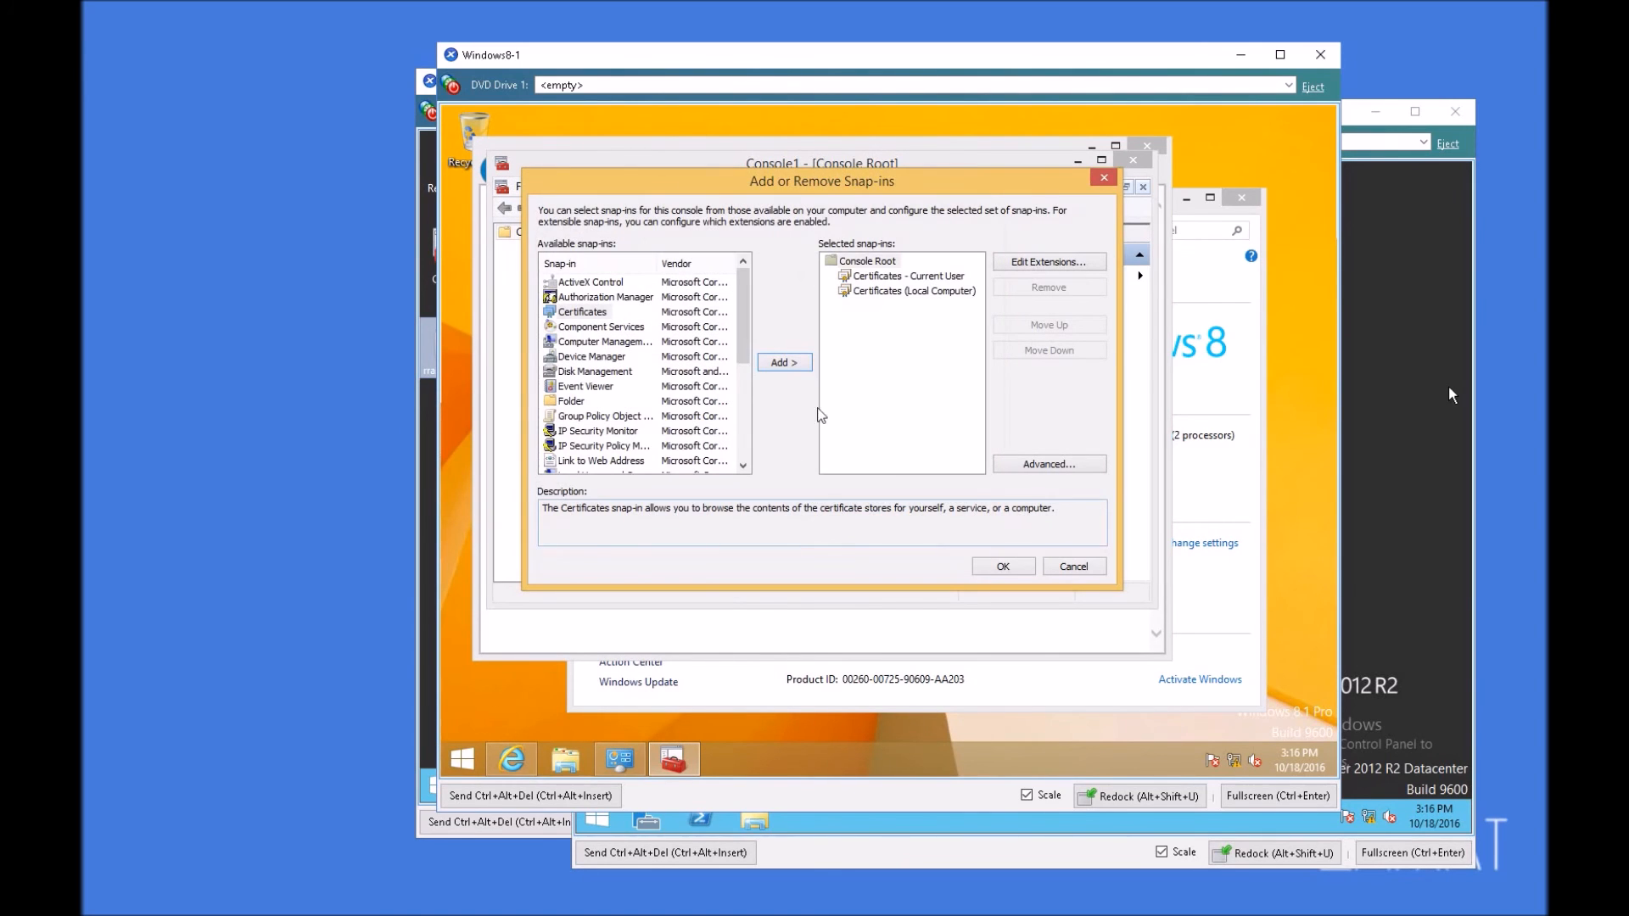
pyautogui.click(1004, 568)
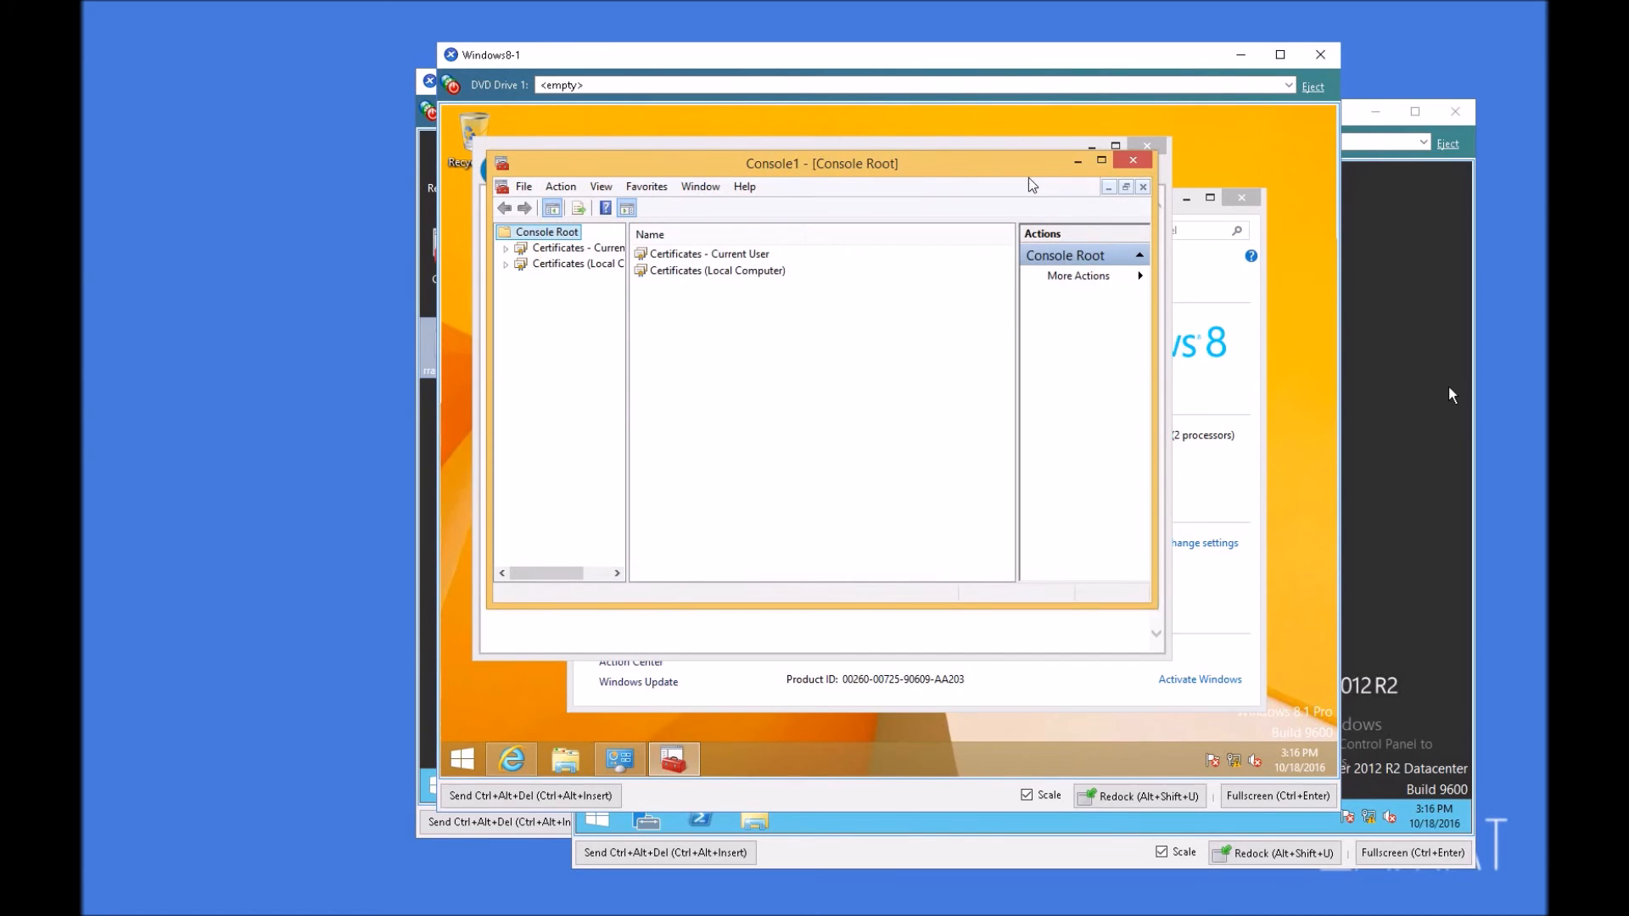
# Step: Save the console to the Desktop as Console1
pyautogui.click(523, 185)
pyautogui.click(560, 244)
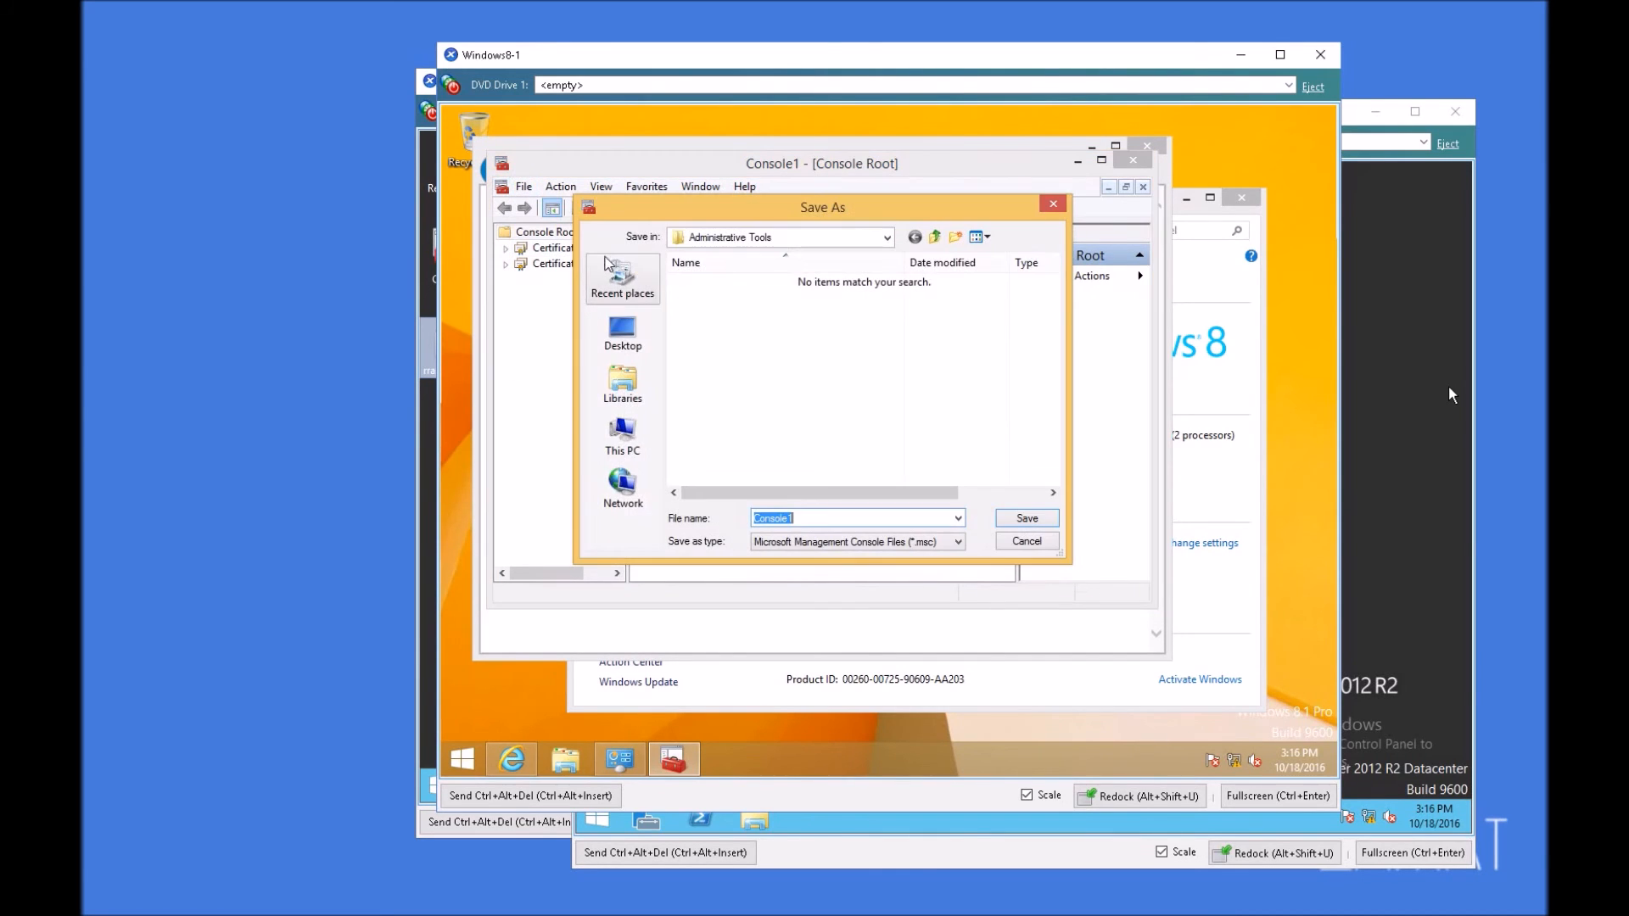
pyautogui.click(621, 382)
pyautogui.click(621, 331)
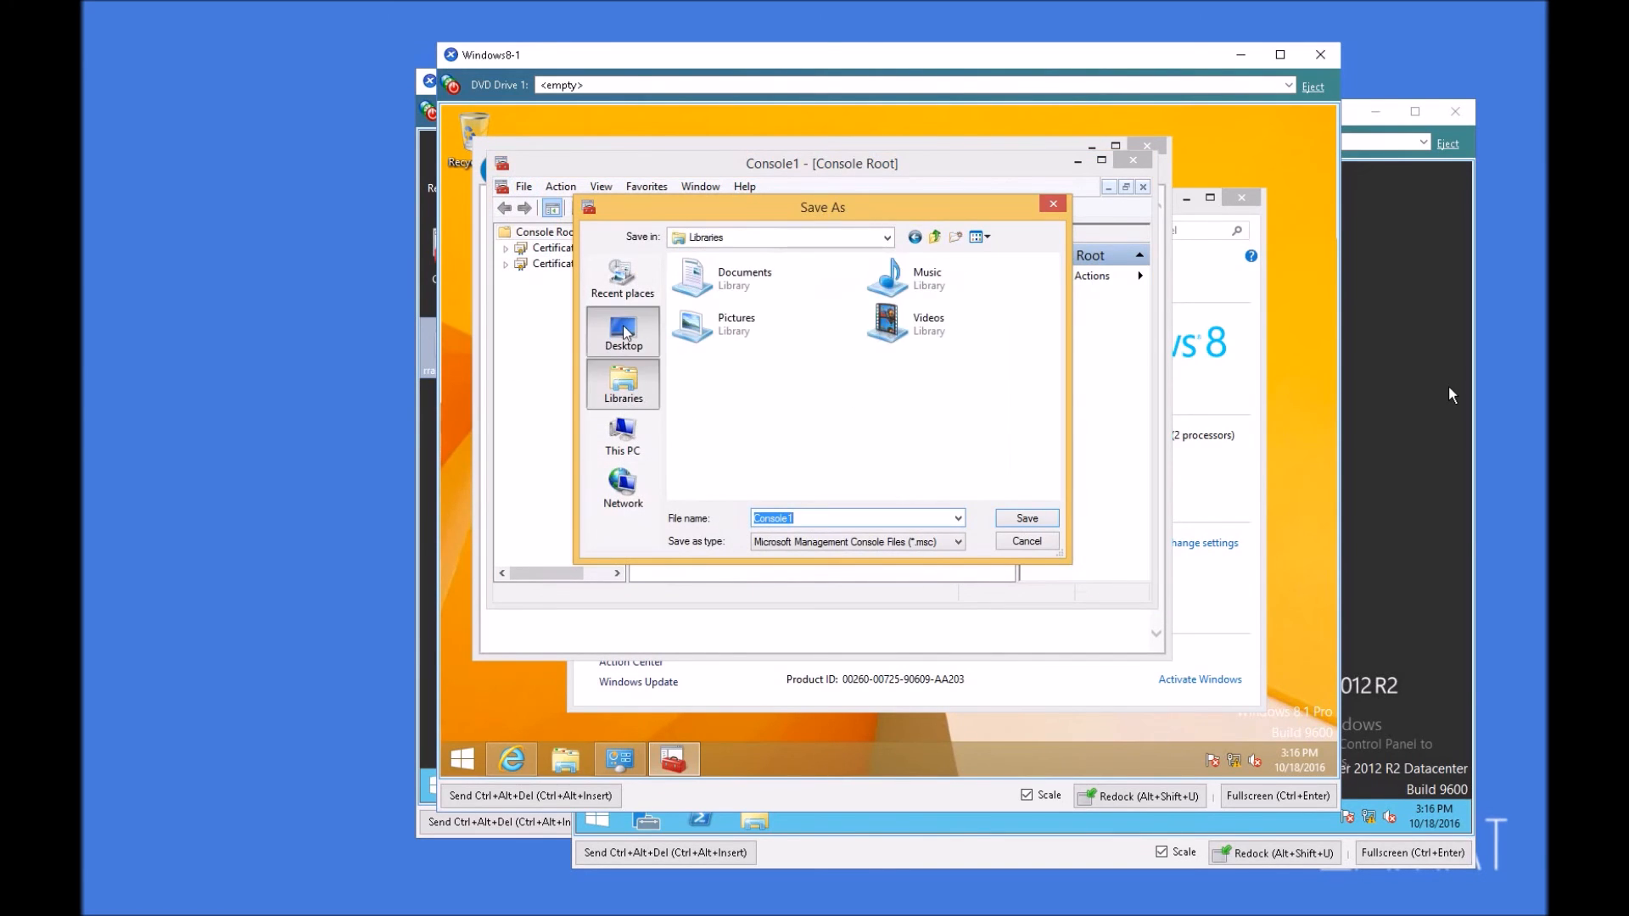
pyautogui.click(1027, 518)
# Step: Open the current user's Personal certificates and select the Client1.test.local certificate
pyautogui.doubleClick(709, 255)
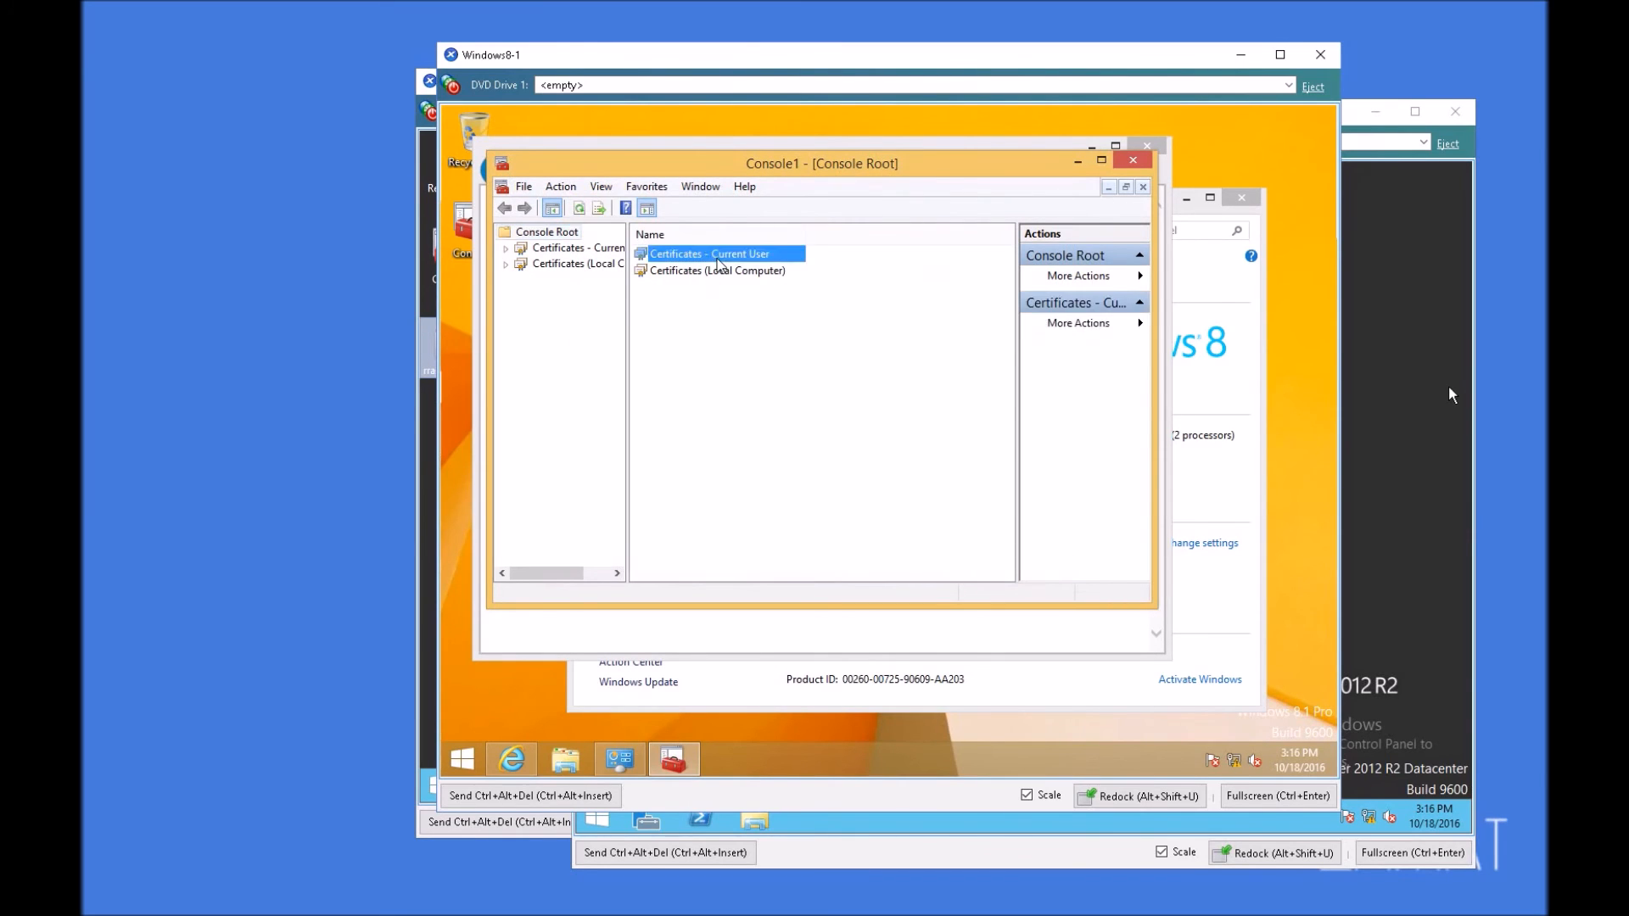
pyautogui.click(672, 256)
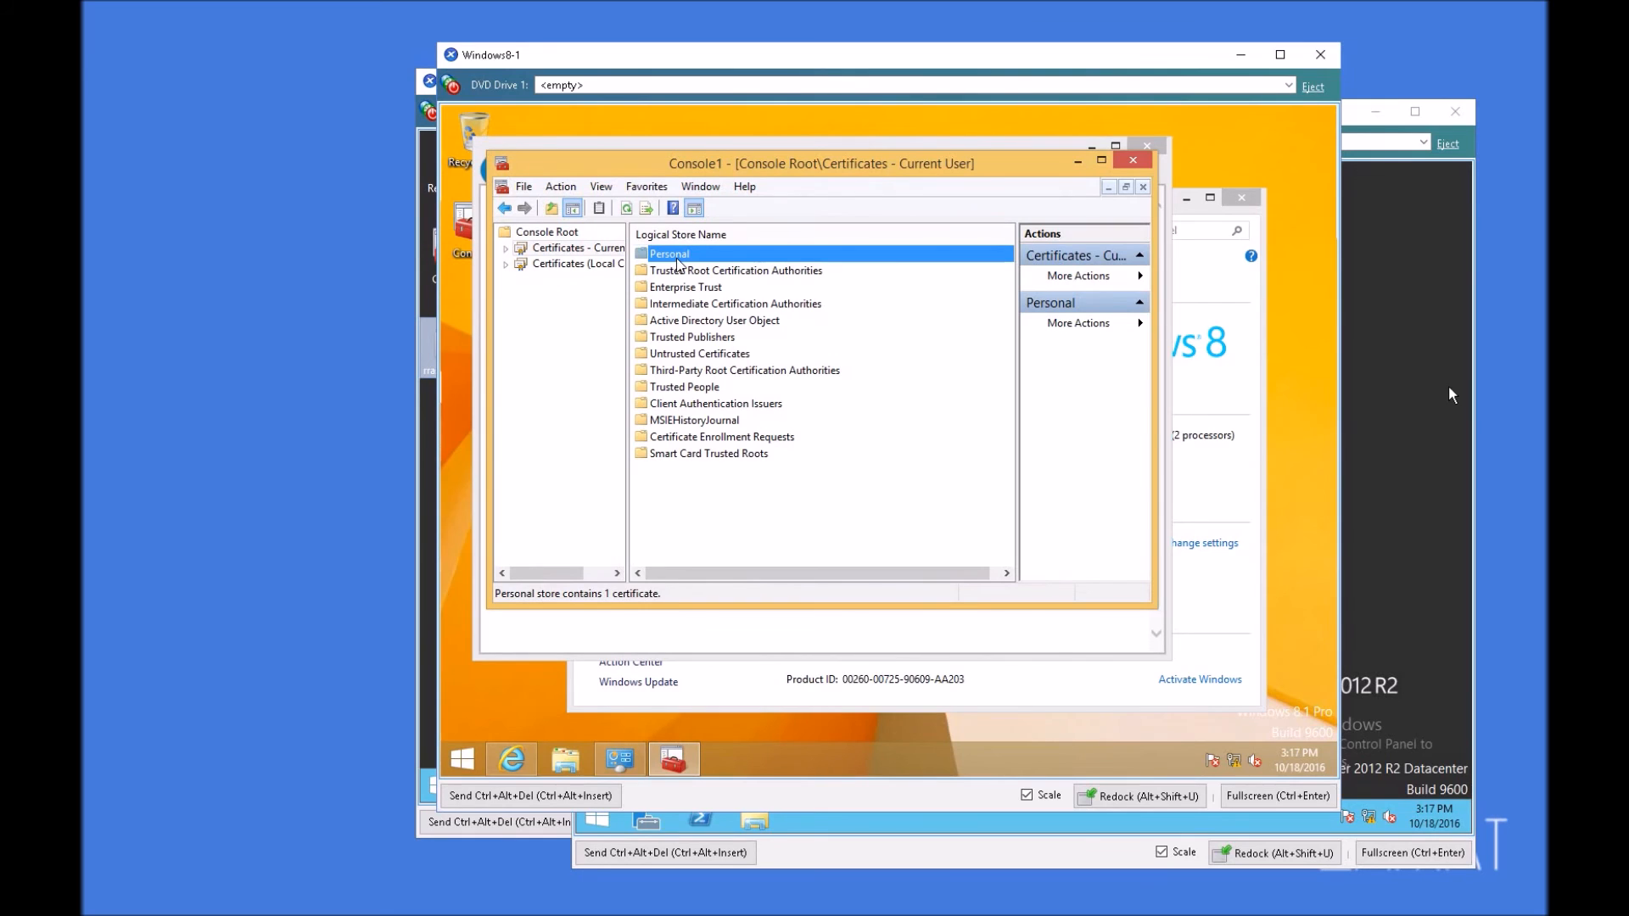
pyautogui.doubleClick(677, 260)
pyautogui.doubleClick(679, 257)
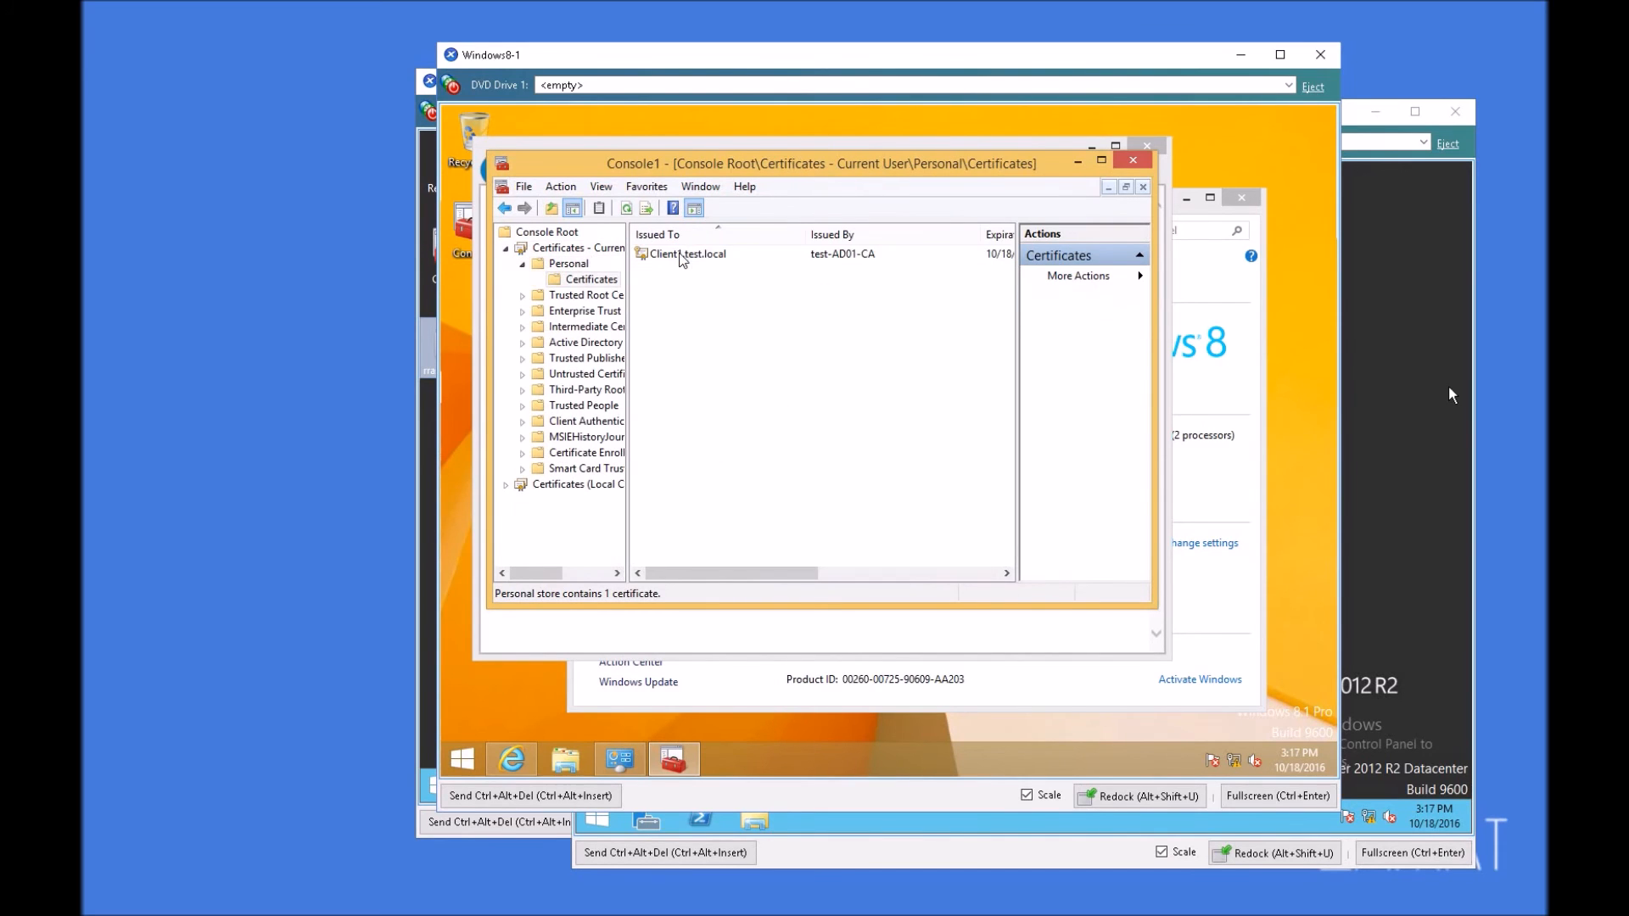
pyautogui.click(715, 256)
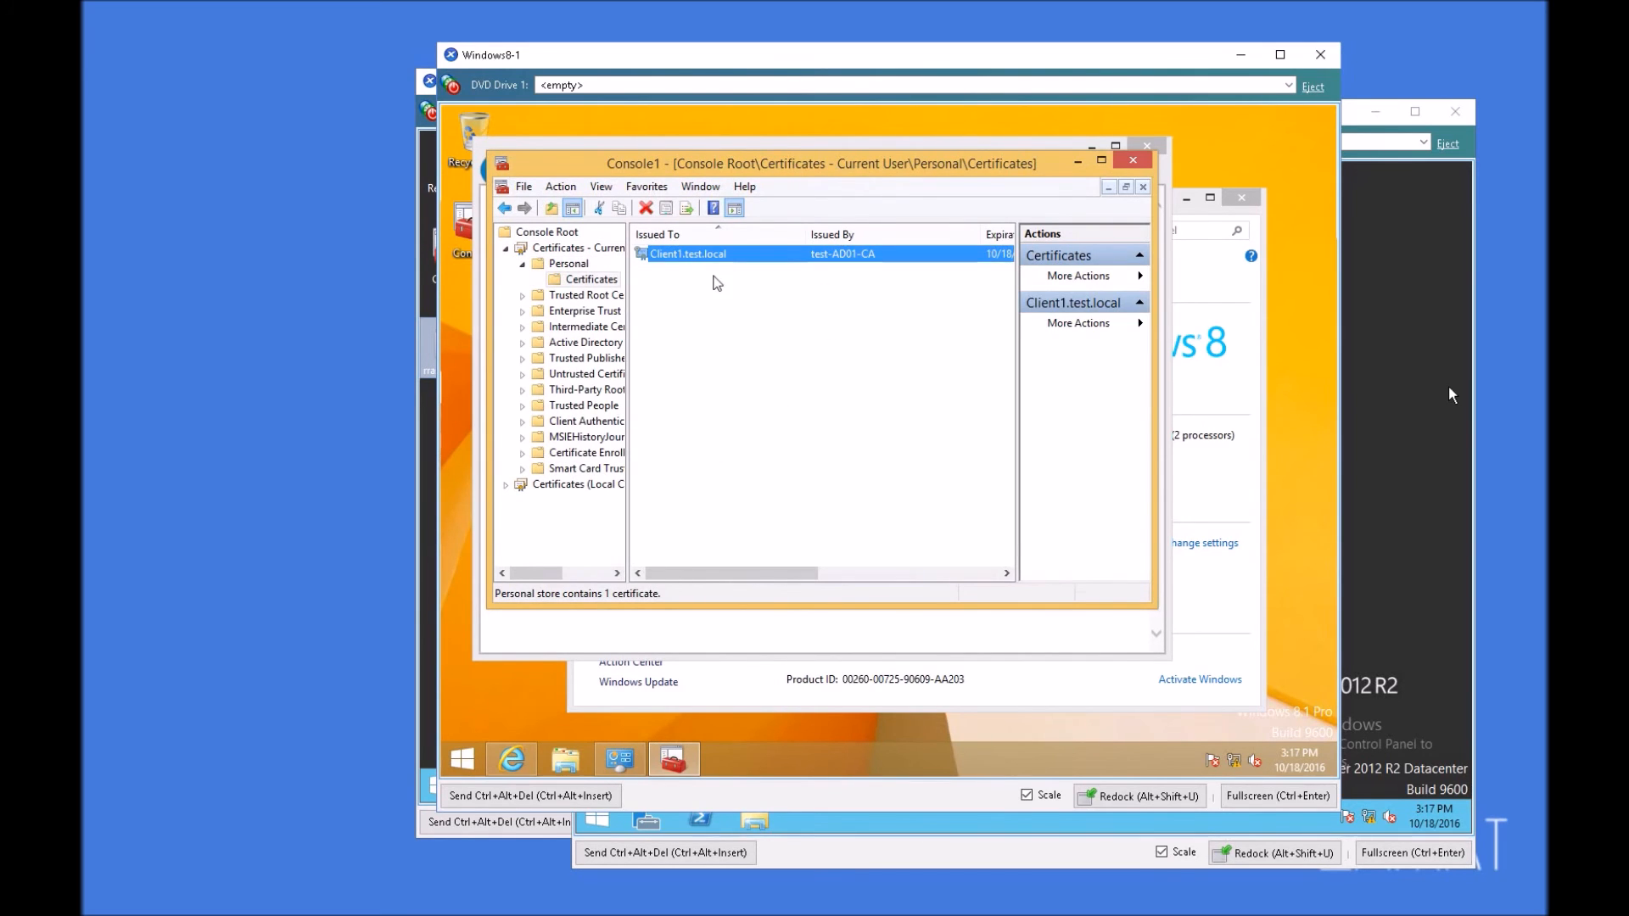
# Step: Set up an export of the Client1.test.local certificate with its private key as PFX, including the certification path and extended properties
pyautogui.rightClick(693, 259)
pyautogui.moveTo(729, 291)
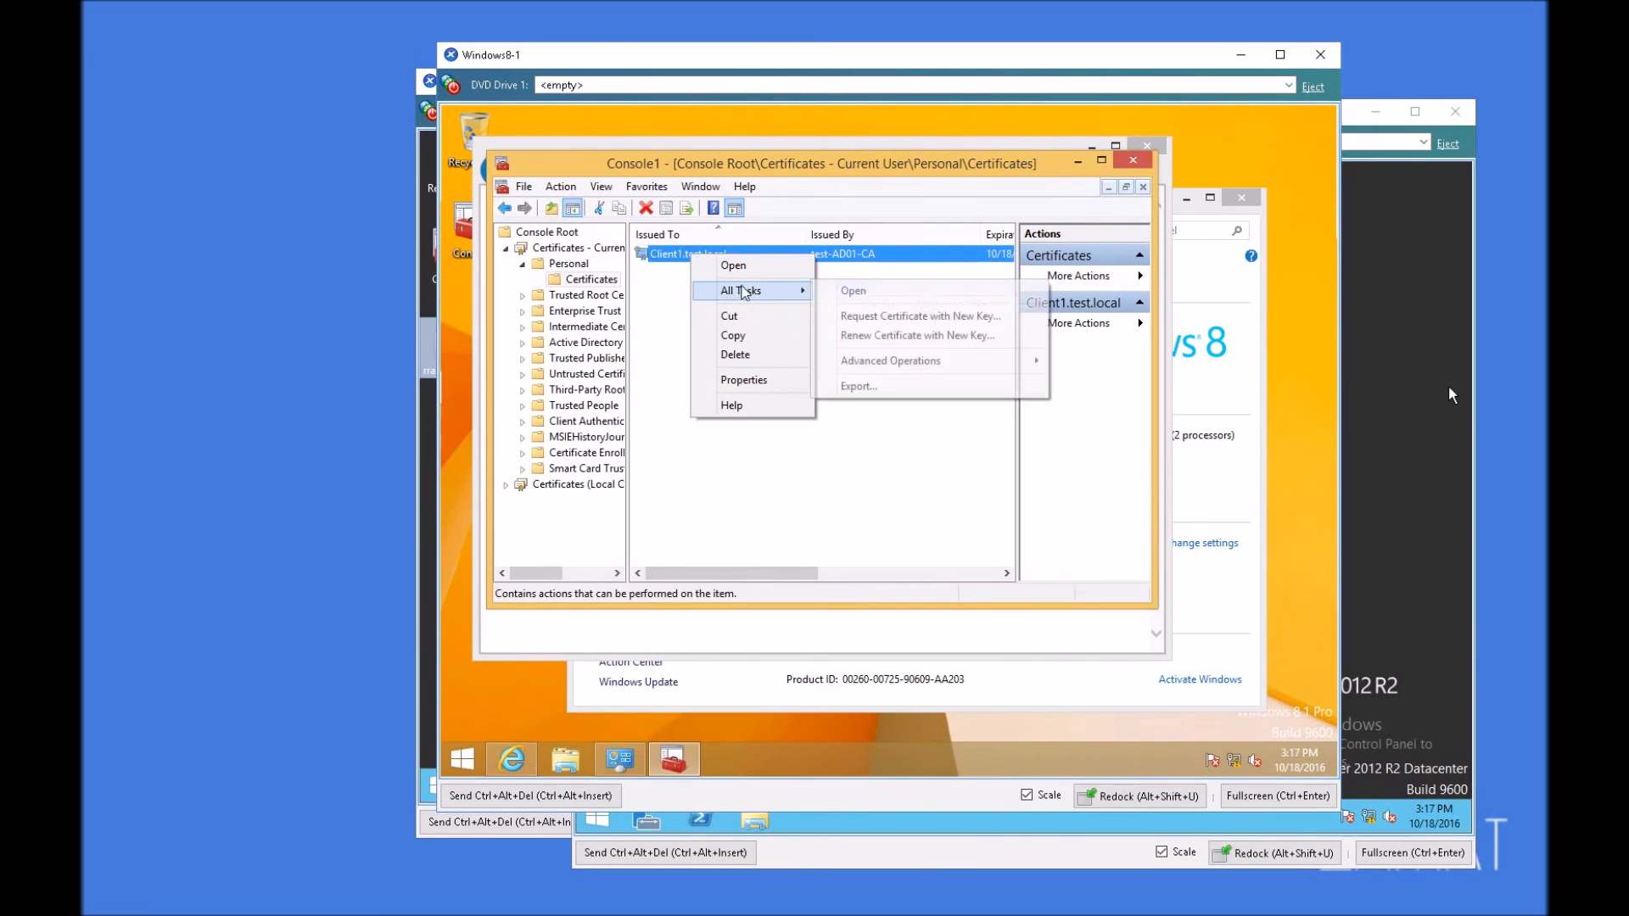
pyautogui.click(879, 387)
pyautogui.click(957, 592)
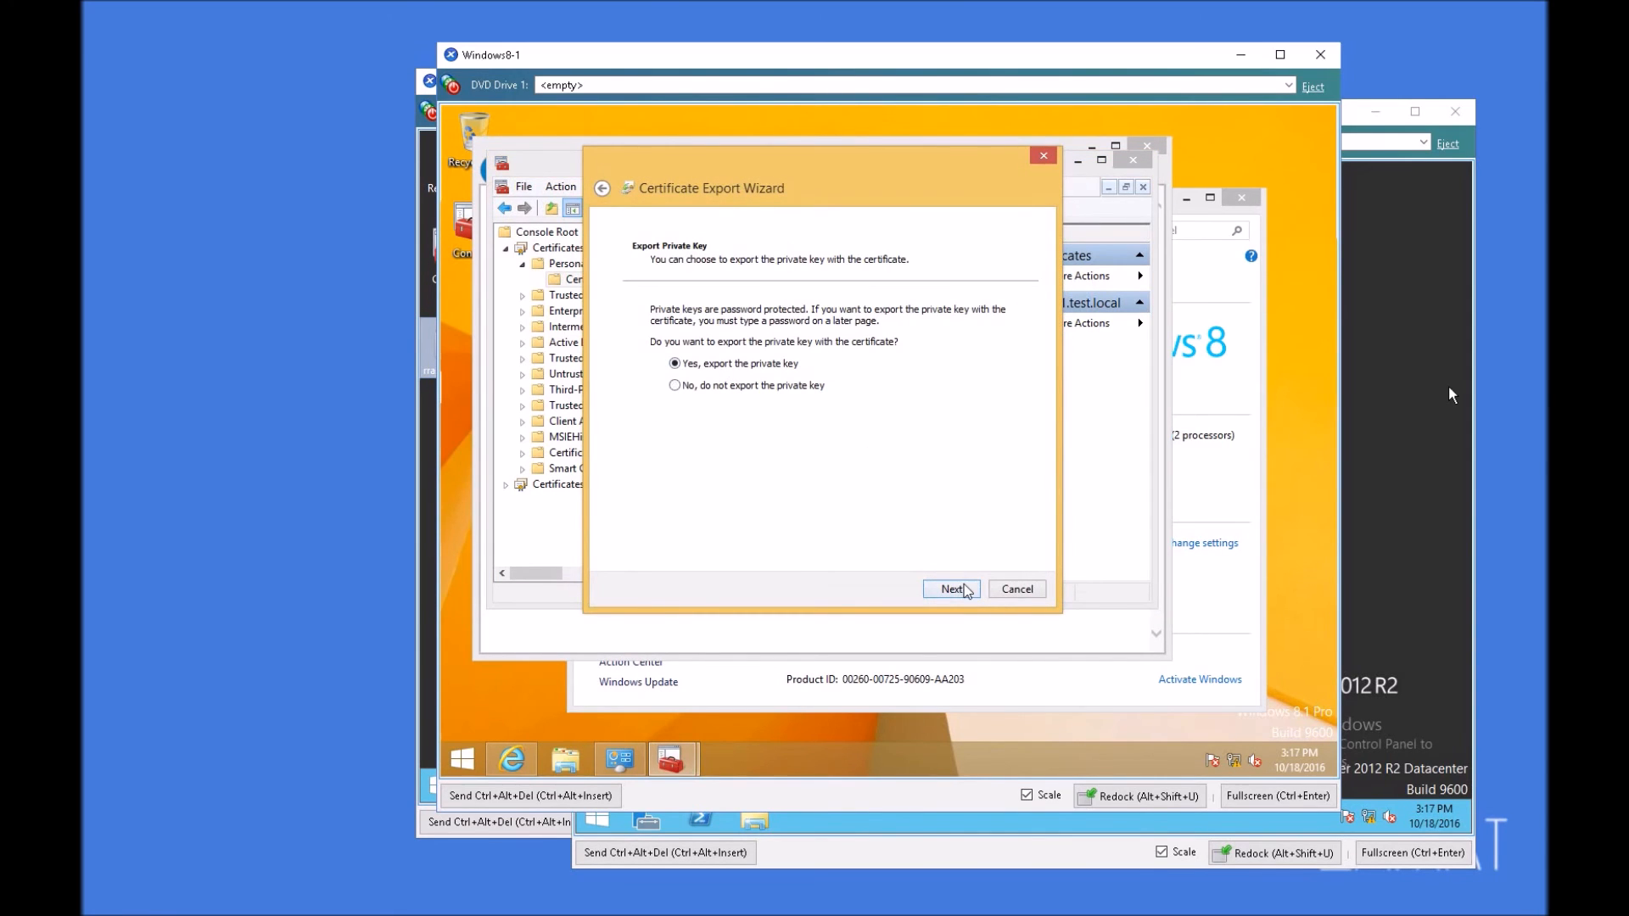
pyautogui.click(967, 589)
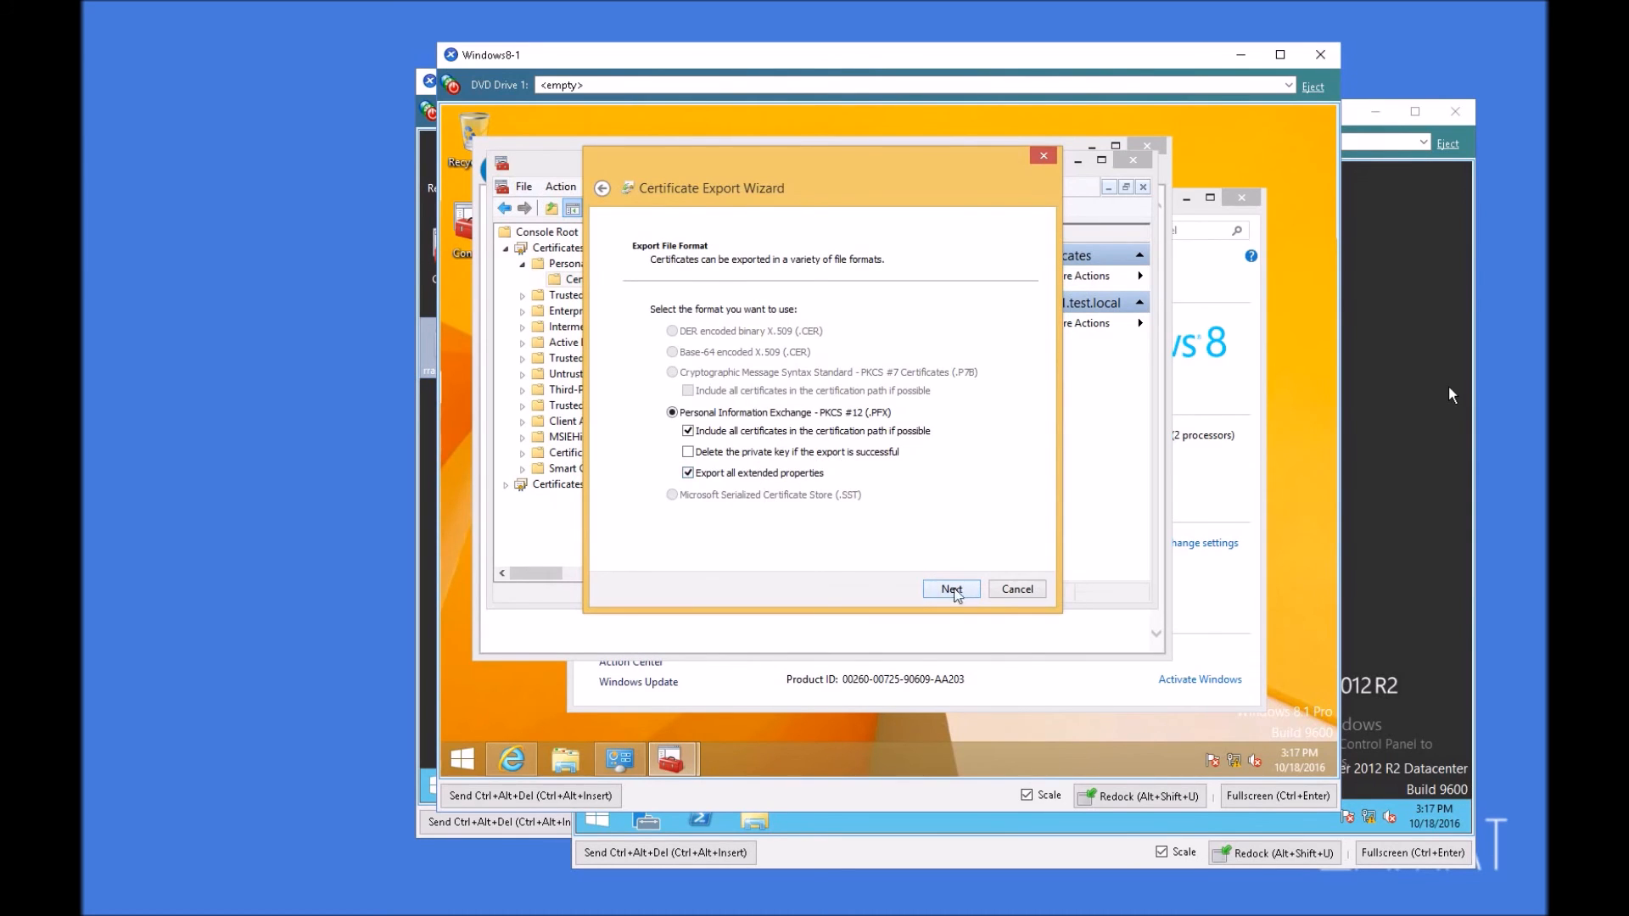
pyautogui.click(951, 589)
pyautogui.click(657, 294)
pyautogui.click(952, 589)
# Step: Save the exported PFX file to the Desktop under a name starting with client-, and finish the export
pyautogui.click(977, 328)
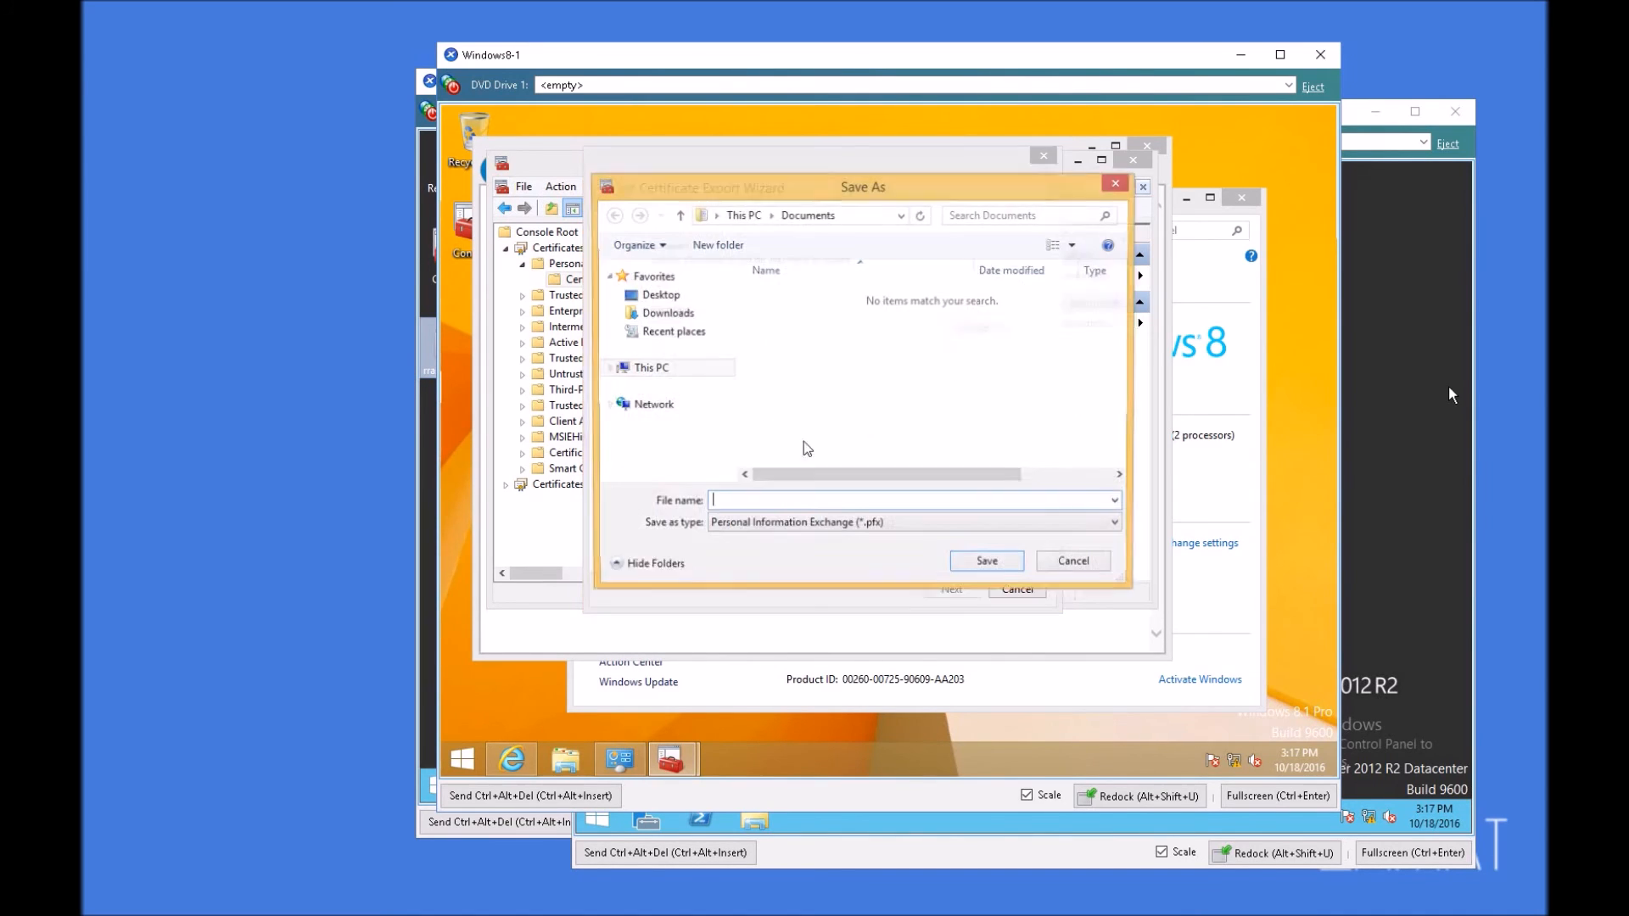
pyautogui.click(659, 295)
pyautogui.click(878, 503)
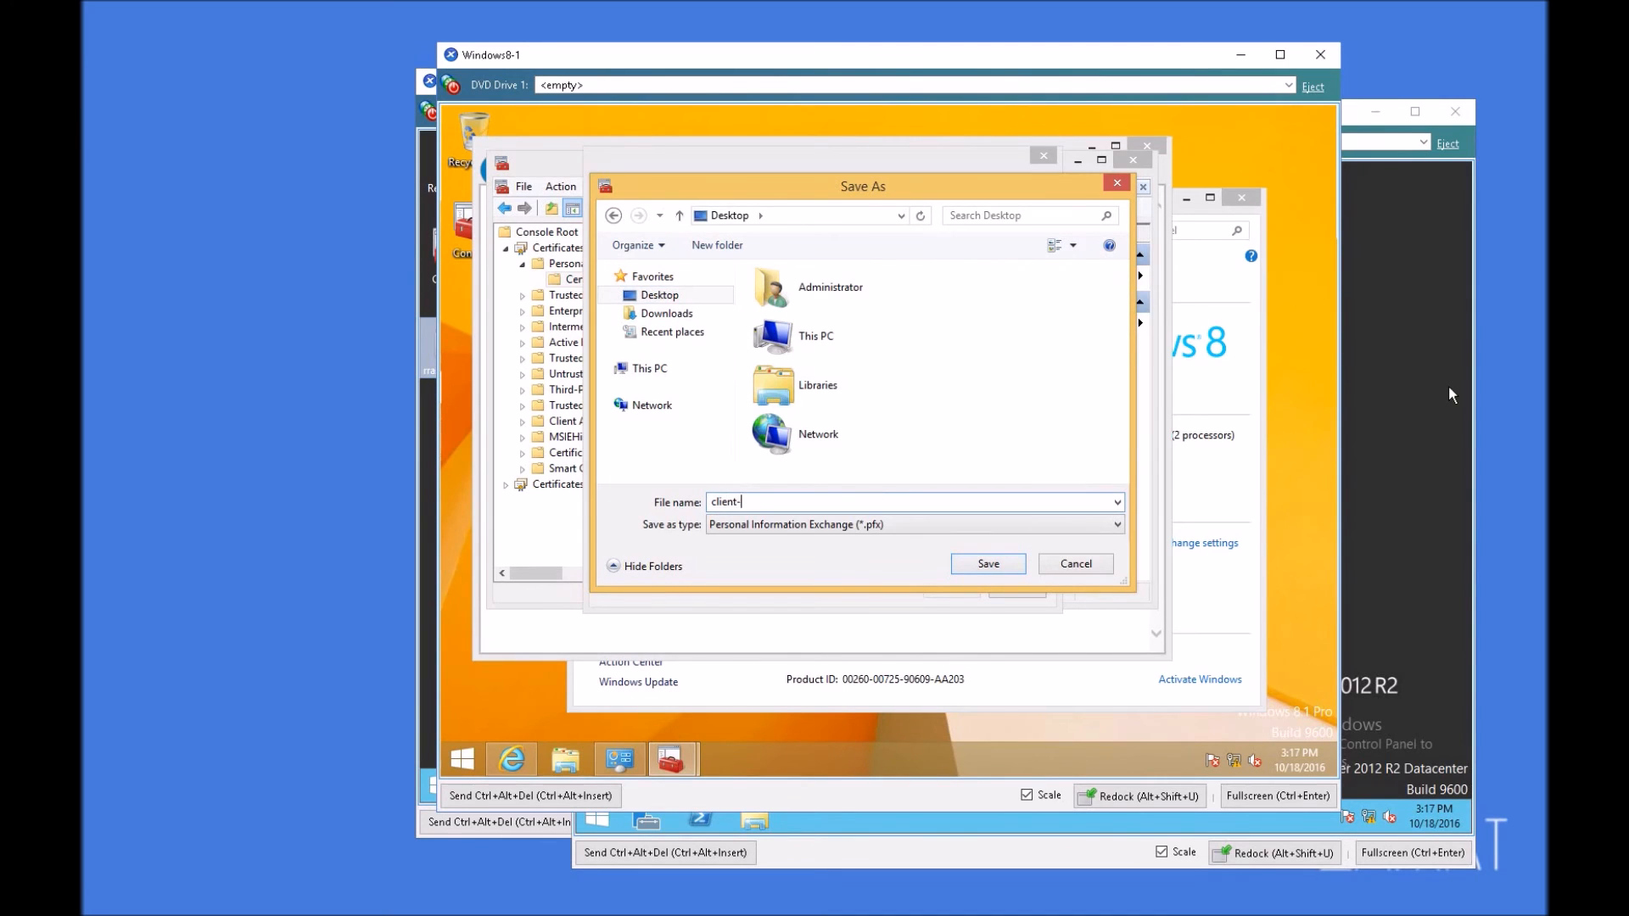
pyautogui.click(988, 569)
pyautogui.click(951, 589)
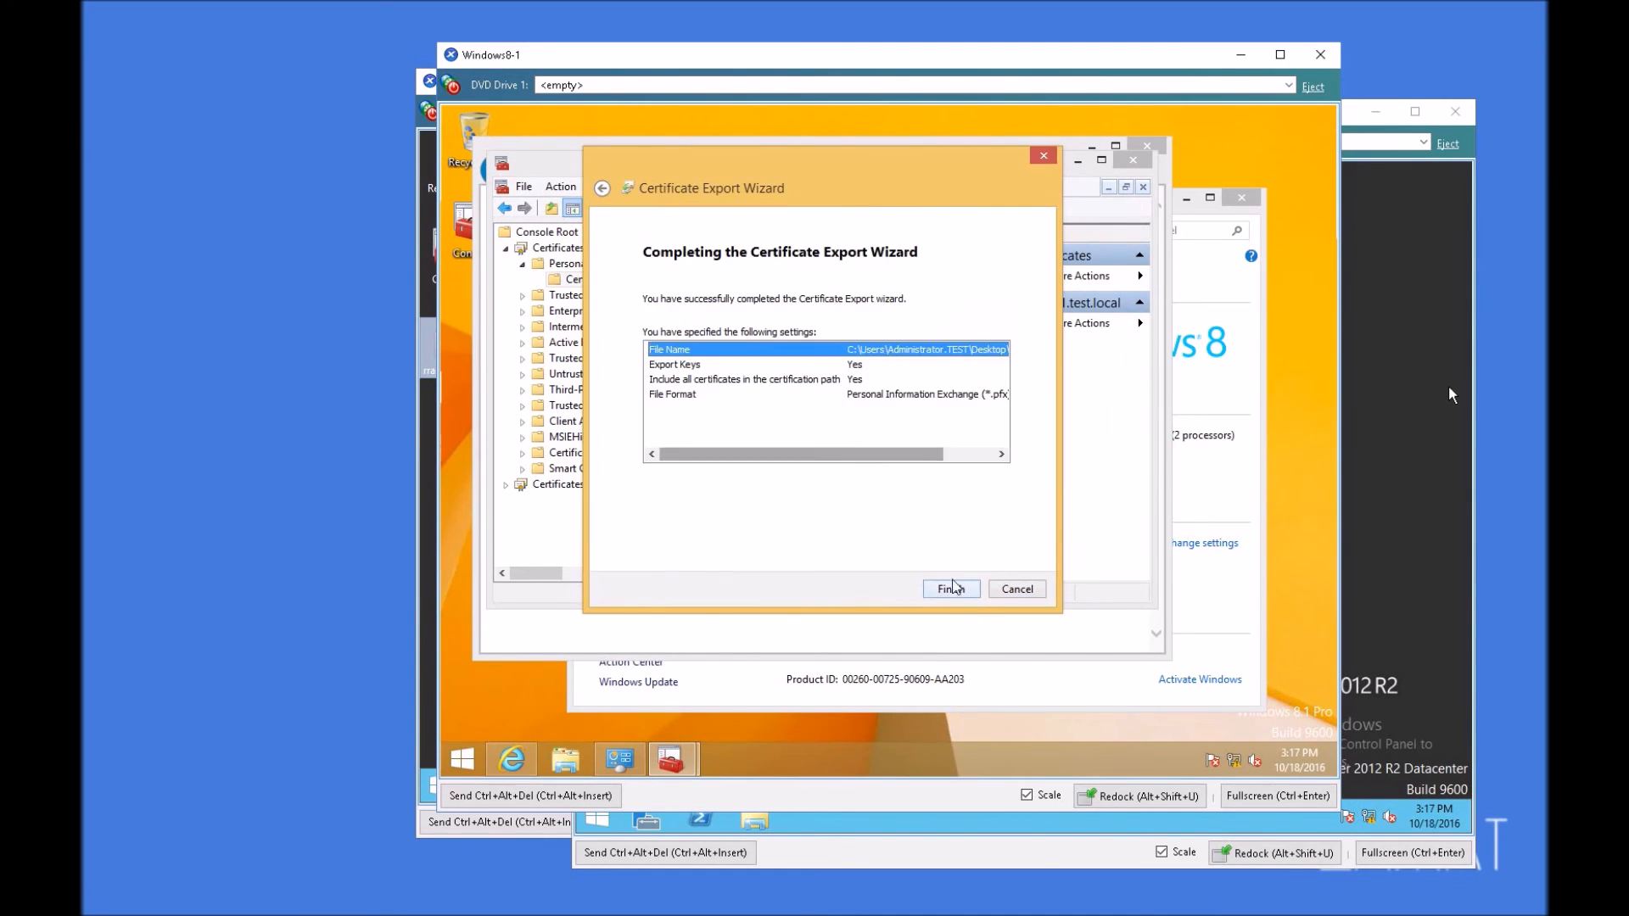
pyautogui.click(952, 589)
pyautogui.click(939, 488)
# Step: Start a certificate import into the local computer's Personal store and choose the exported client PFX file
pyautogui.doubleClick(572, 485)
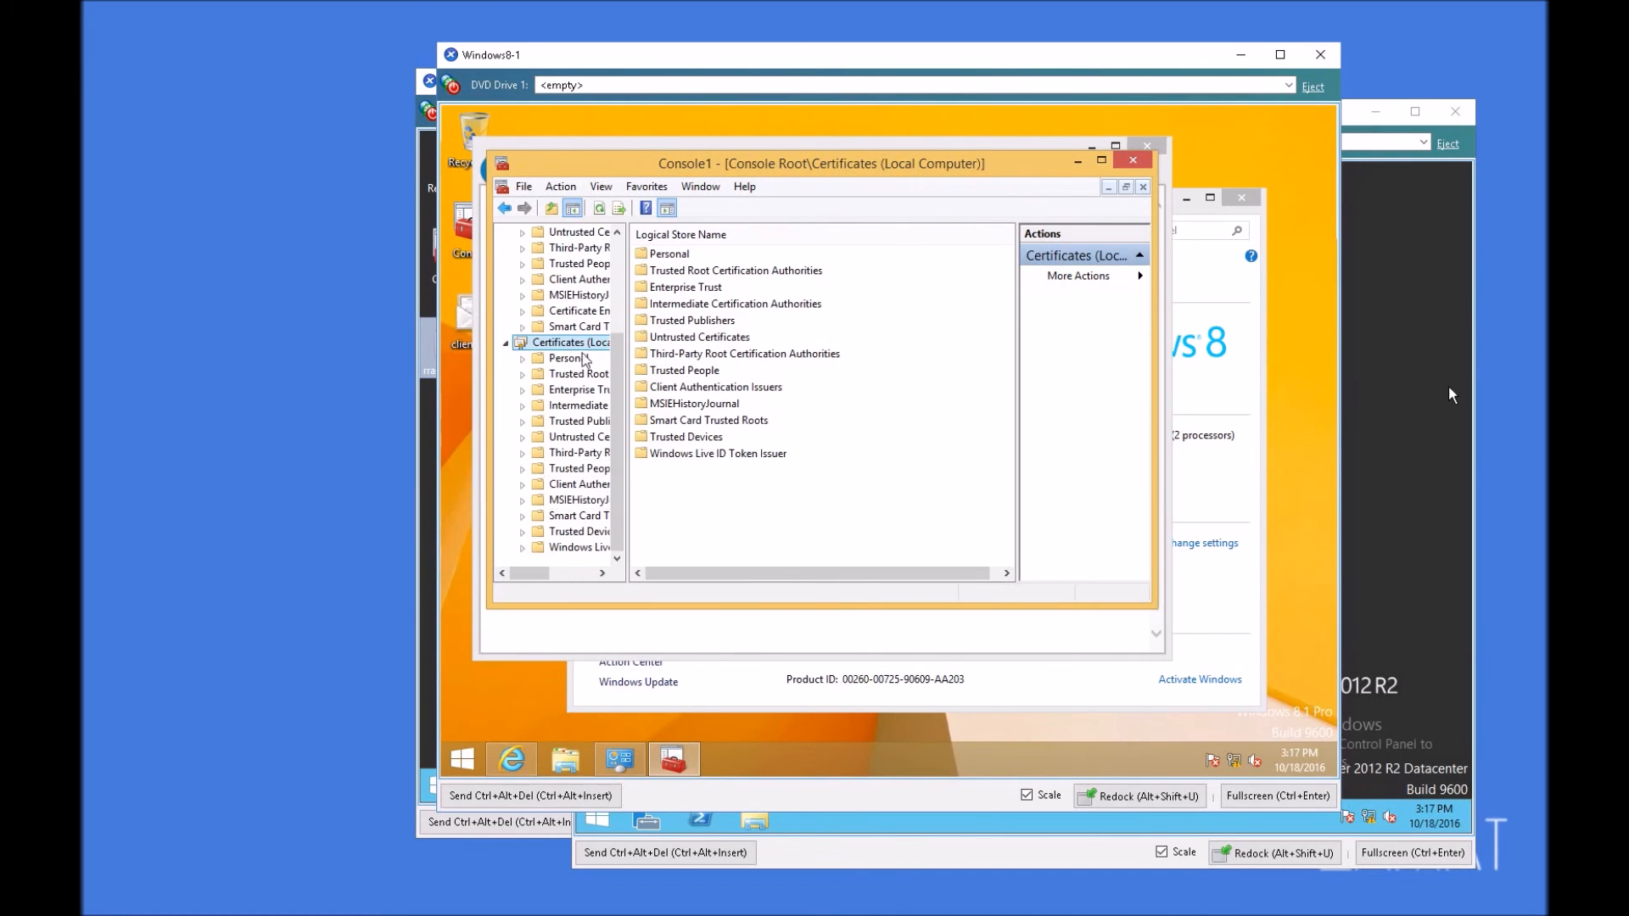
pyautogui.click(570, 358)
pyautogui.rightClick(578, 358)
pyautogui.moveTo(638, 395)
pyautogui.click(812, 437)
pyautogui.click(952, 589)
pyautogui.click(974, 328)
pyautogui.click(1031, 537)
pyautogui.click(1018, 572)
# Step: Complete the import, placing all certificates in the Personal store
pyautogui.click(816, 487)
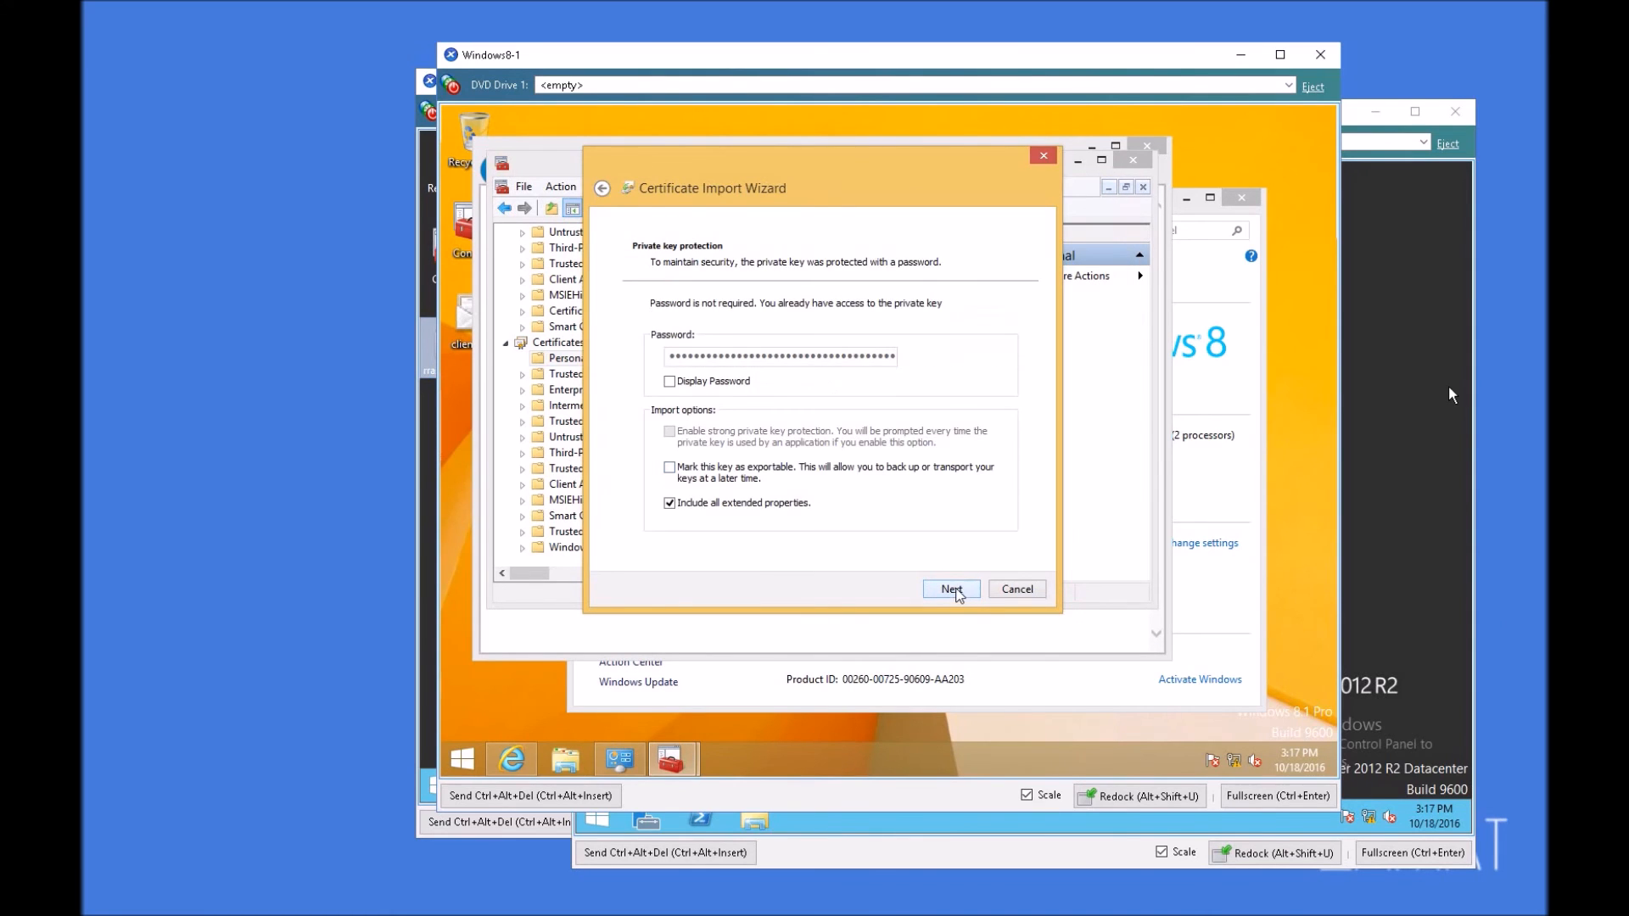
pyautogui.click(954, 590)
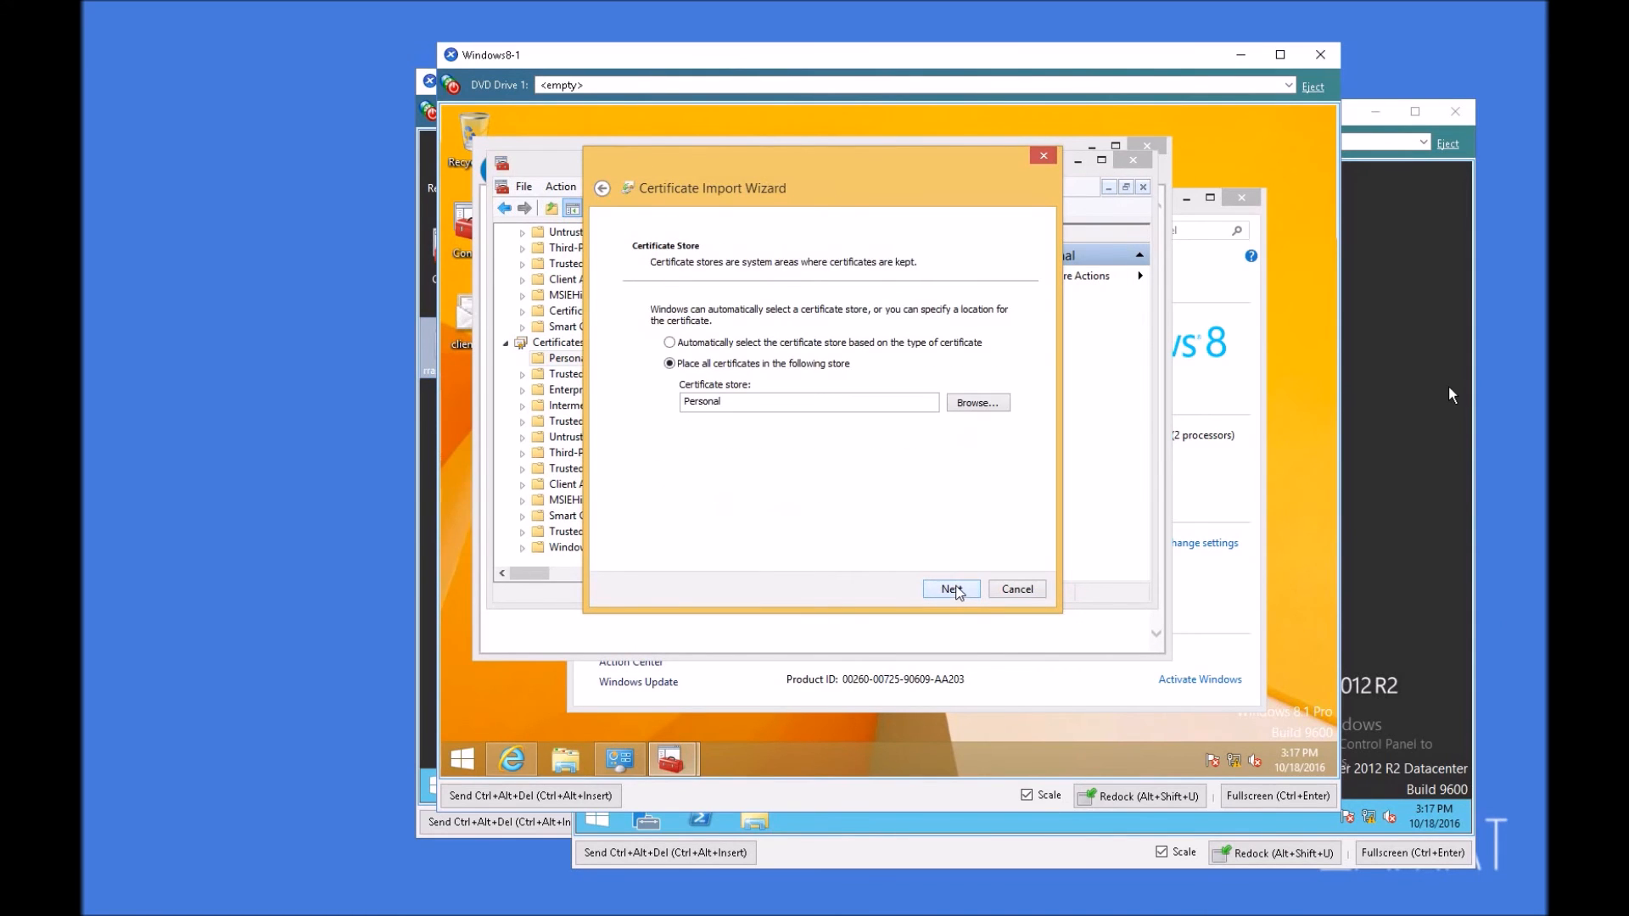
pyautogui.click(952, 589)
pyautogui.click(952, 588)
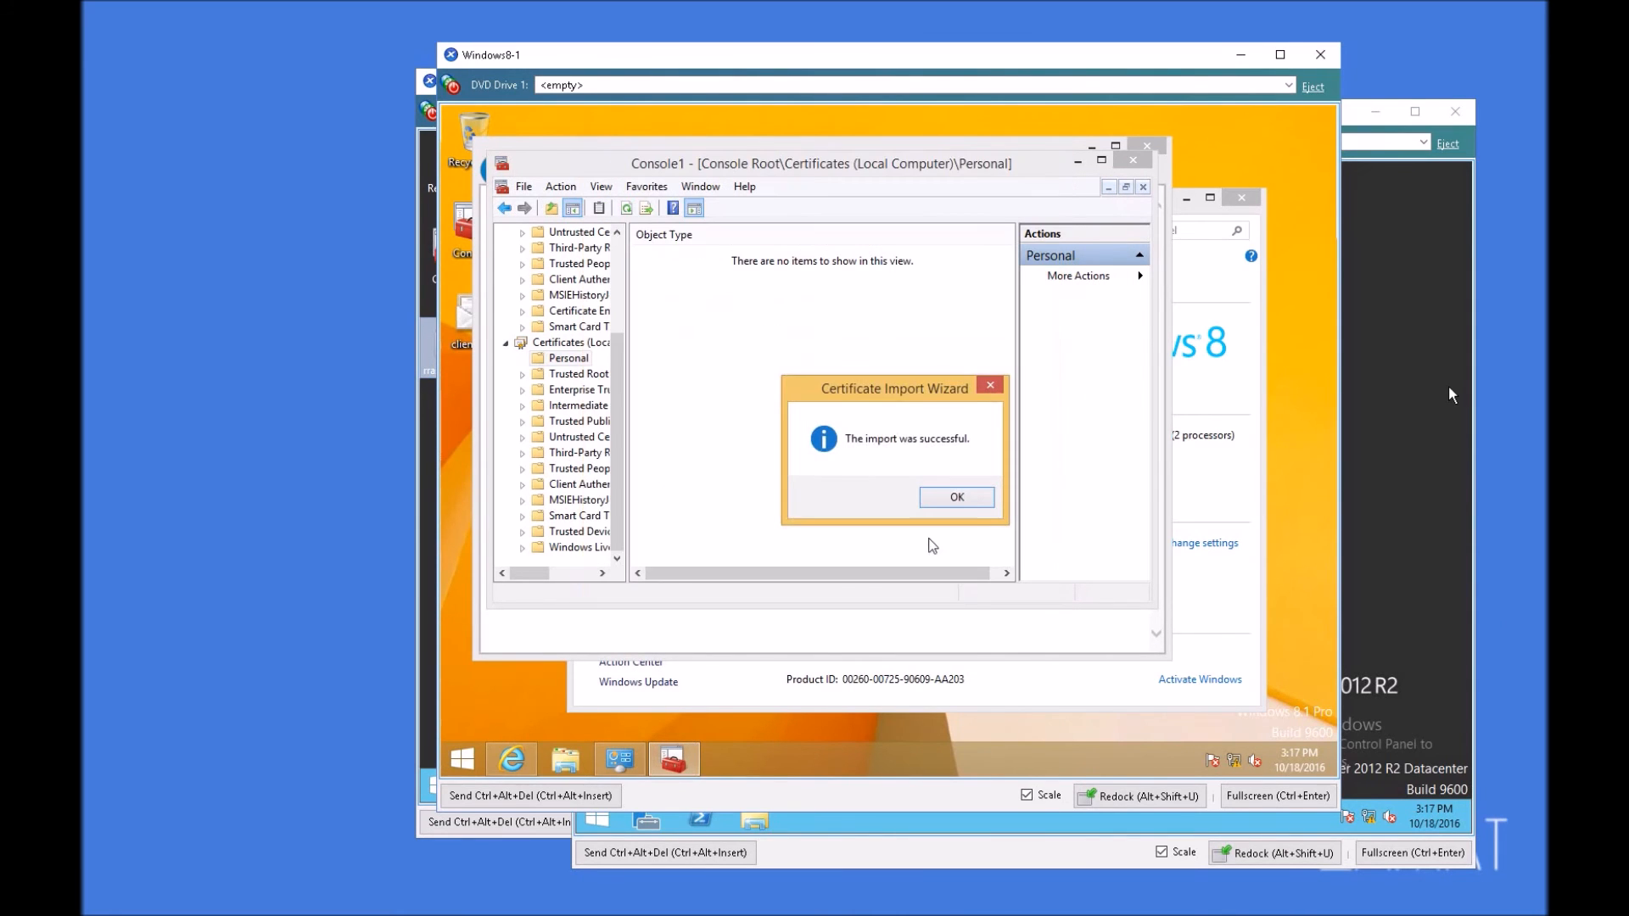
pyautogui.click(972, 498)
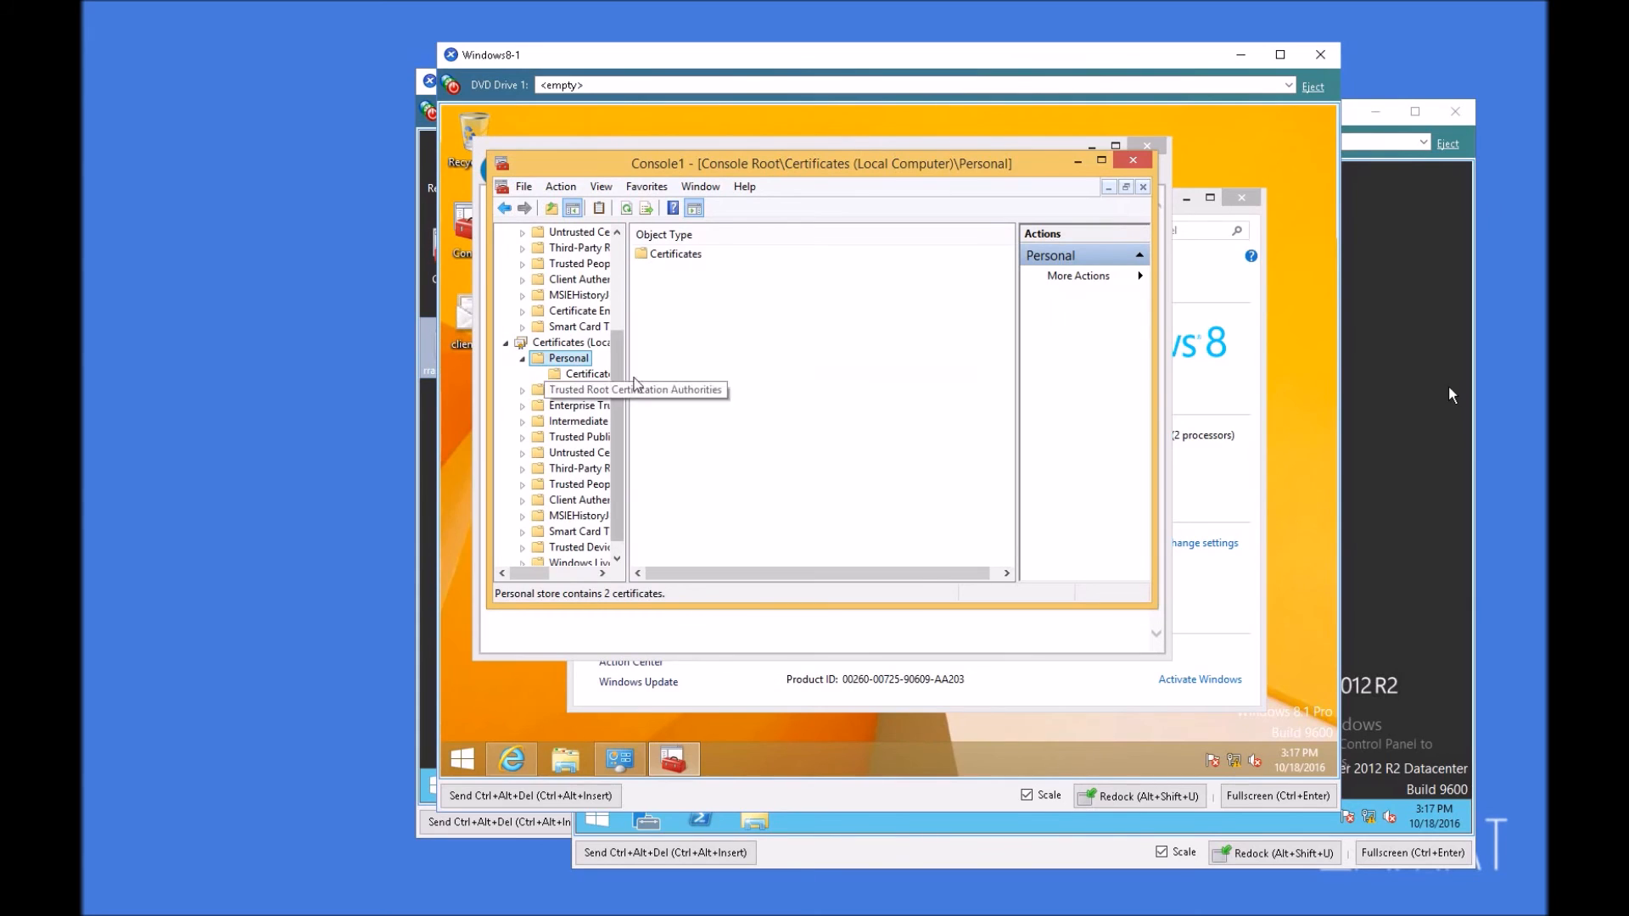
# Step: Delete the test-AD01-CA certificate from the local computer's Personal certificates
pyautogui.click(583, 375)
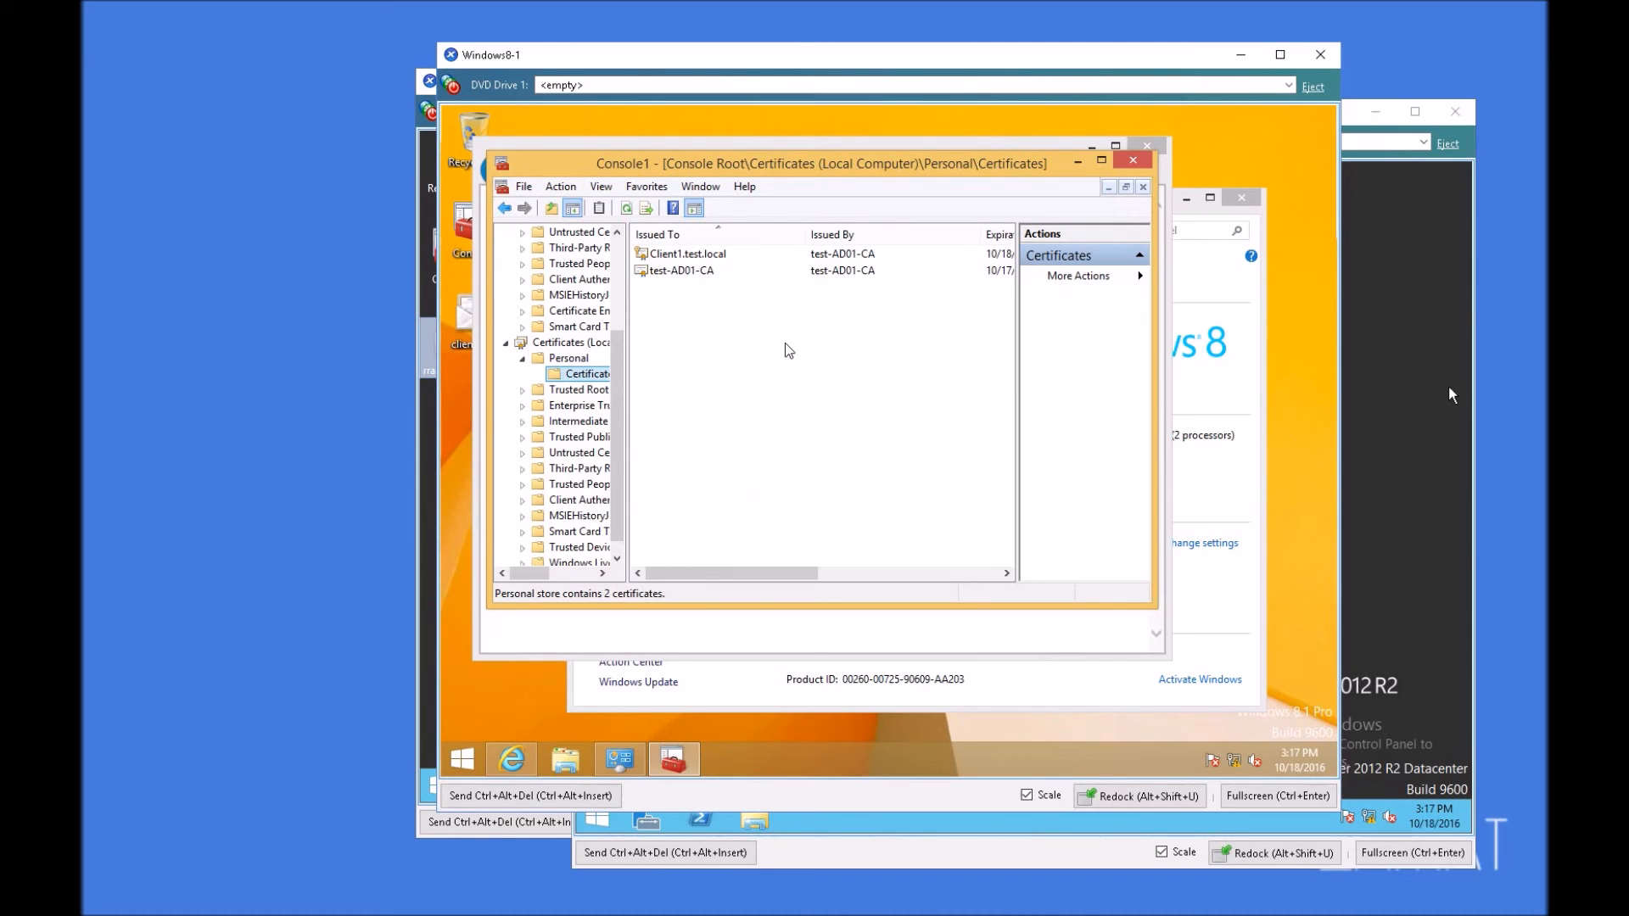
pyautogui.click(695, 274)
pyautogui.press('Delete')
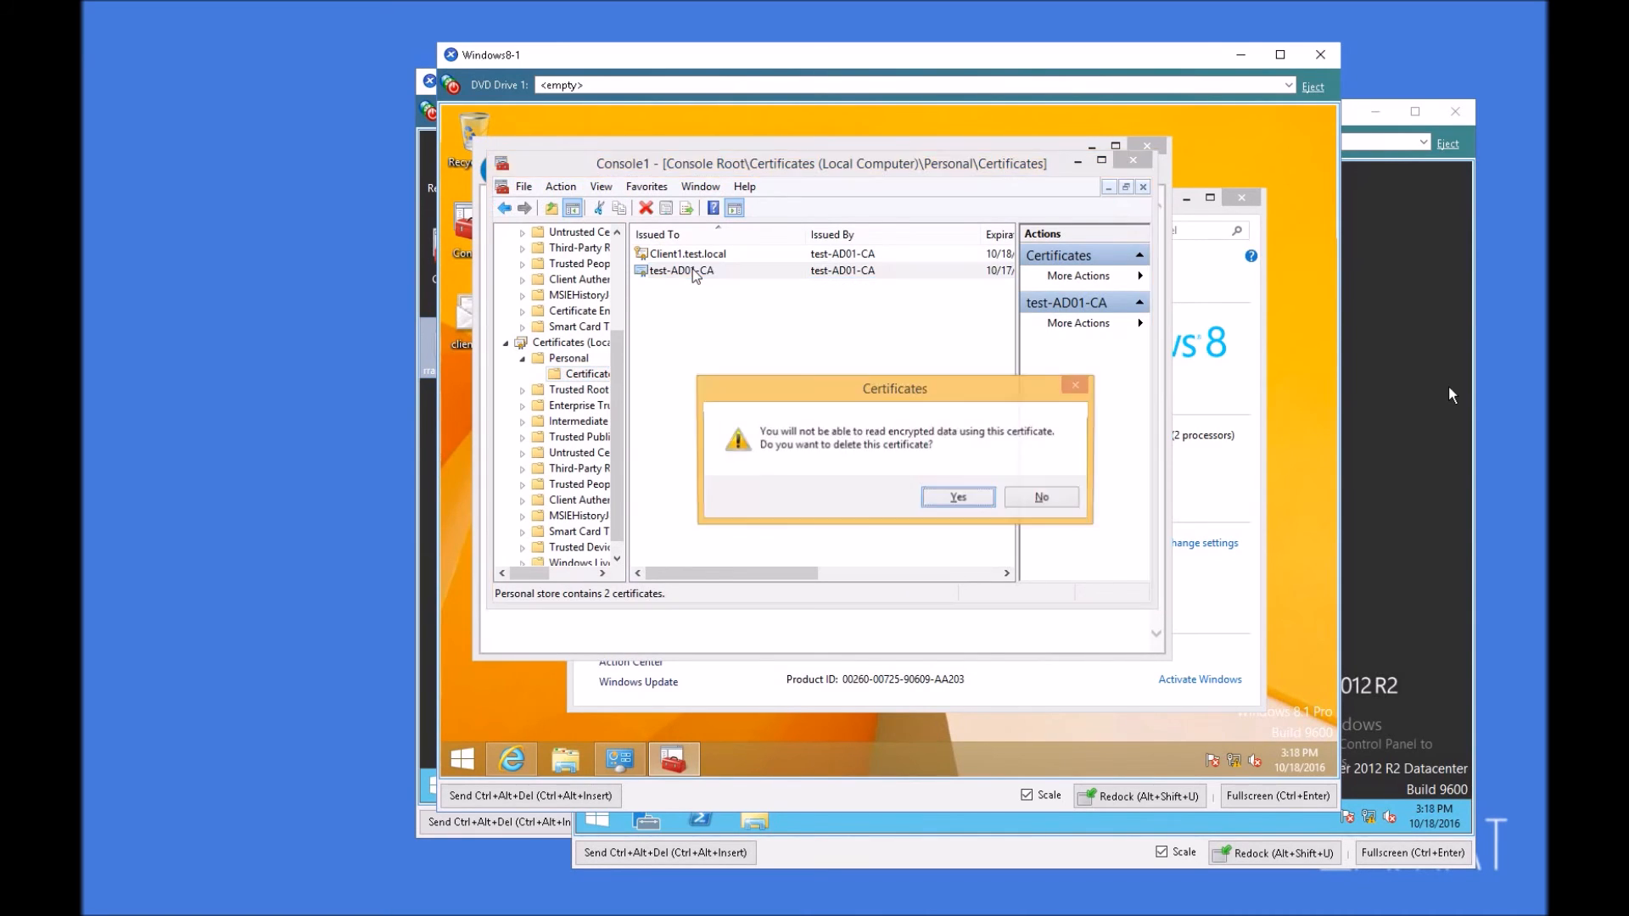
pyautogui.press('Return')
# Step: Check the local computer's Trusted Root Certification Authorities for the test-AD01-CA certificate
pyautogui.click(594, 391)
pyautogui.doubleClick(666, 254)
pyautogui.click(687, 404)
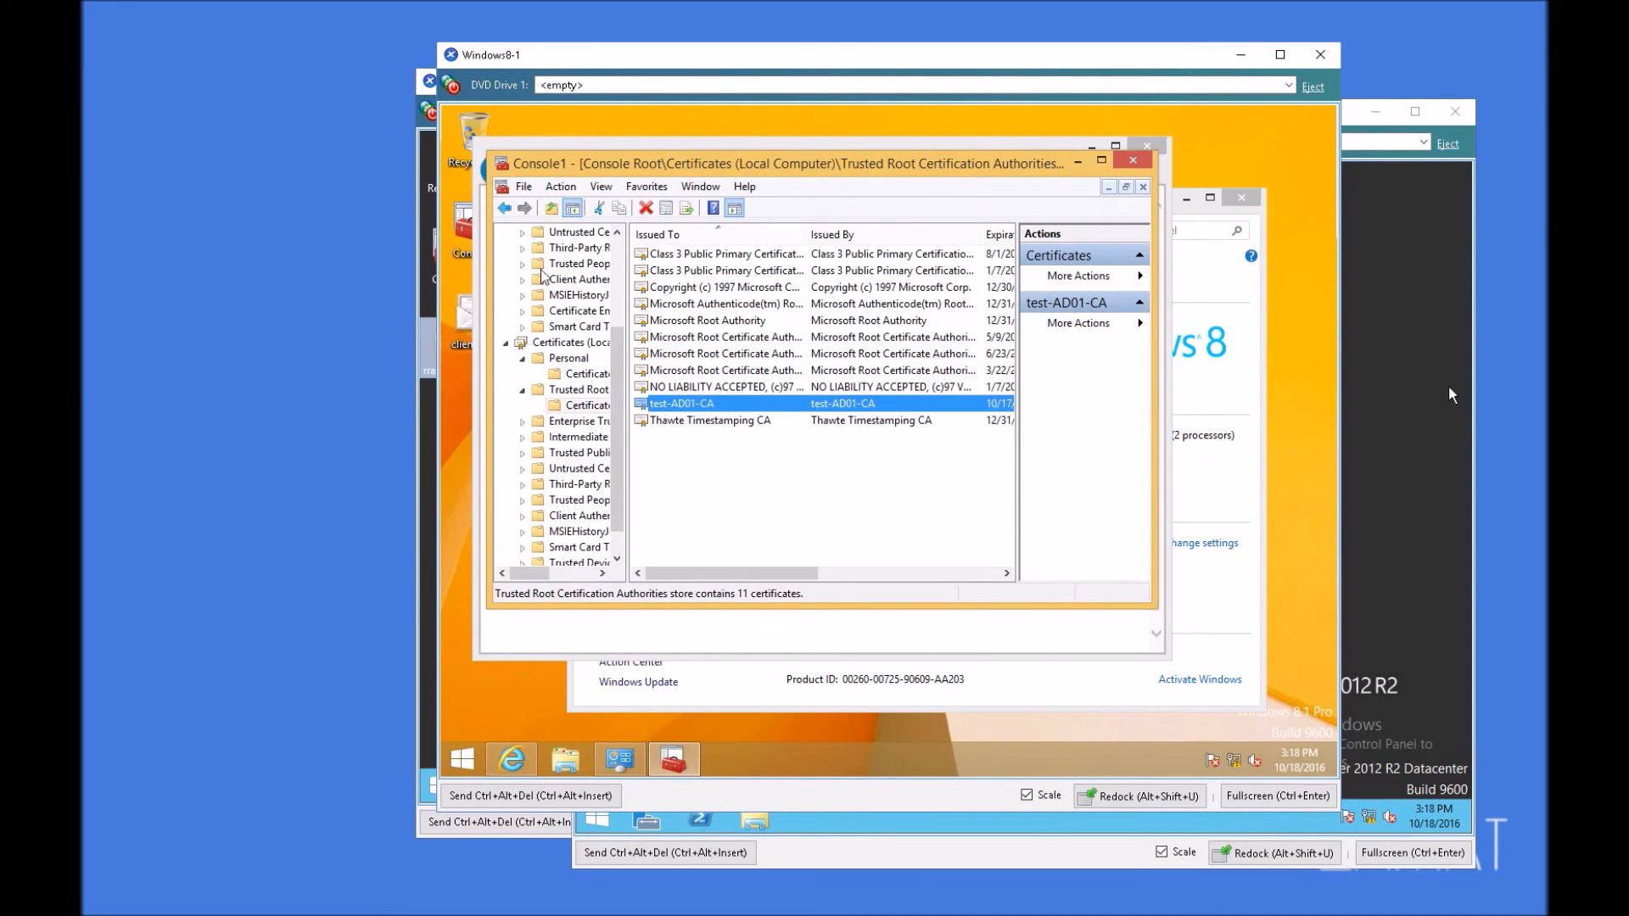
# Step: Delete the Client1.test.local certificate from the current user's Personal certificates
pyautogui.click(585, 374)
pyautogui.scroll(3, 612, 304)
pyautogui.click(585, 279)
pyautogui.click(717, 255)
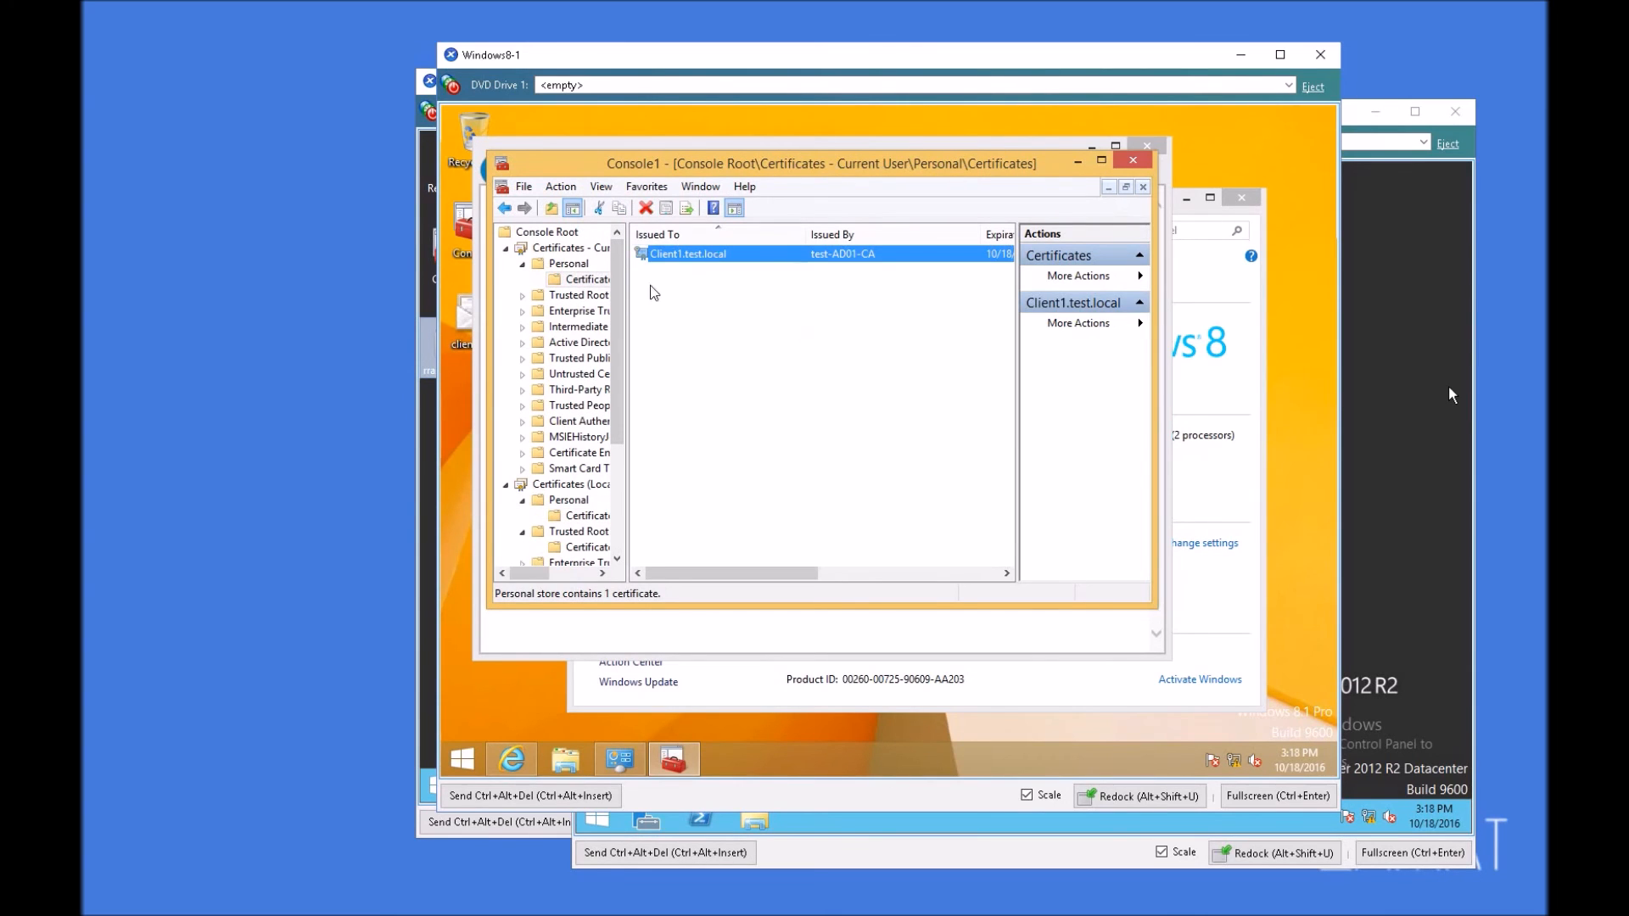
pyautogui.press('Delete')
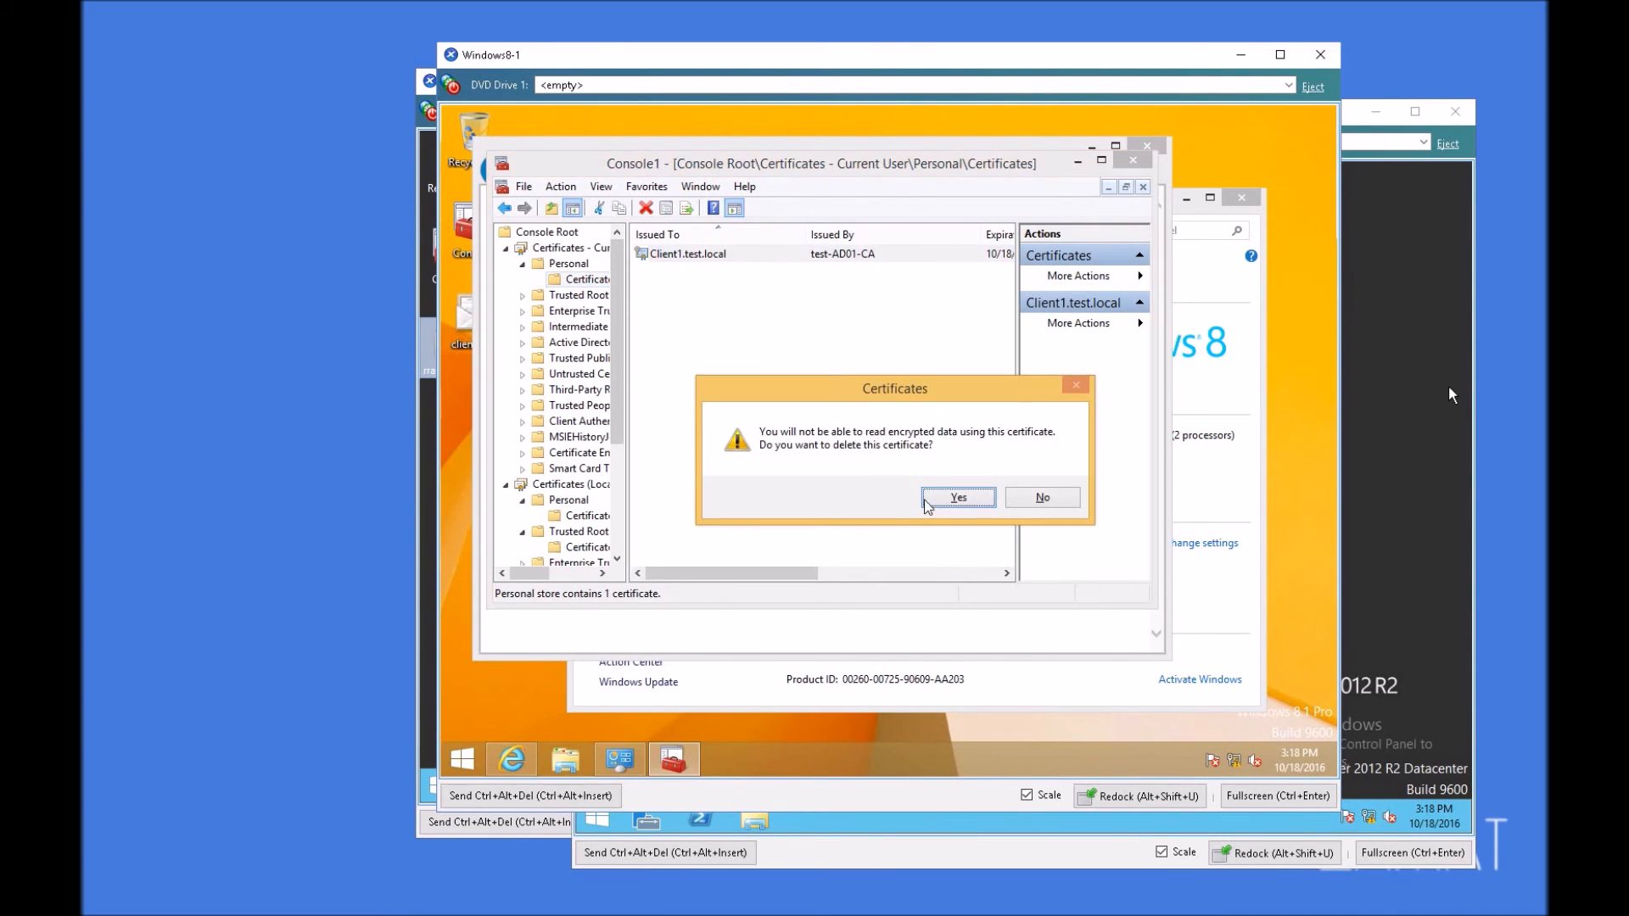
pyautogui.click(957, 498)
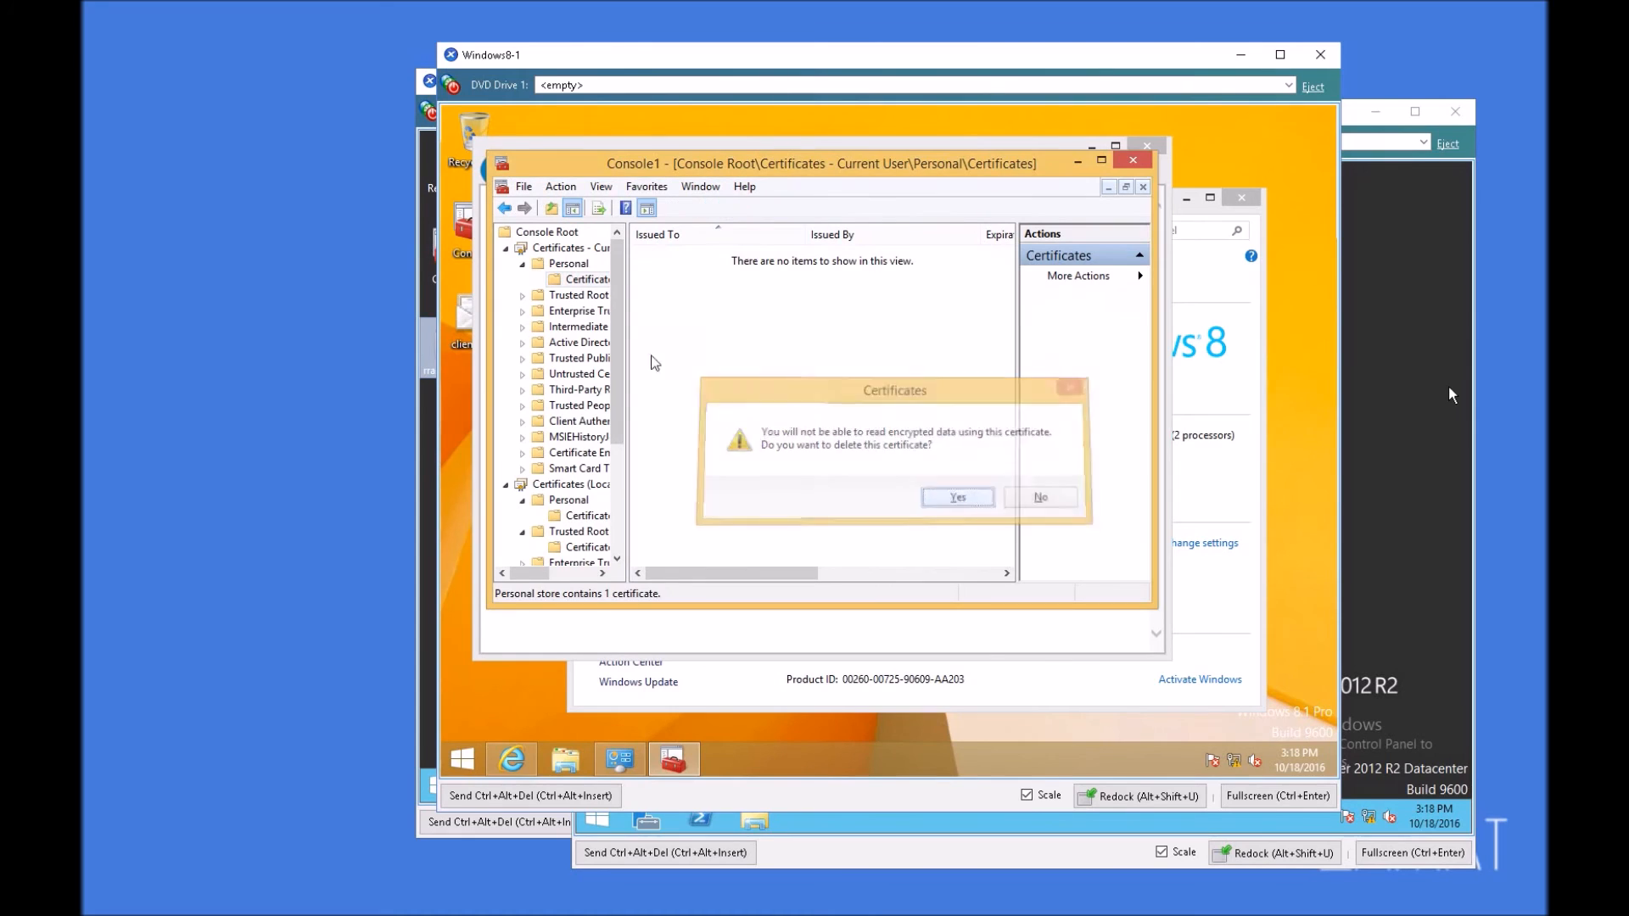
# Step: Close the certificates console without saving its settings and close the Certificate Services web page
pyautogui.click(1133, 161)
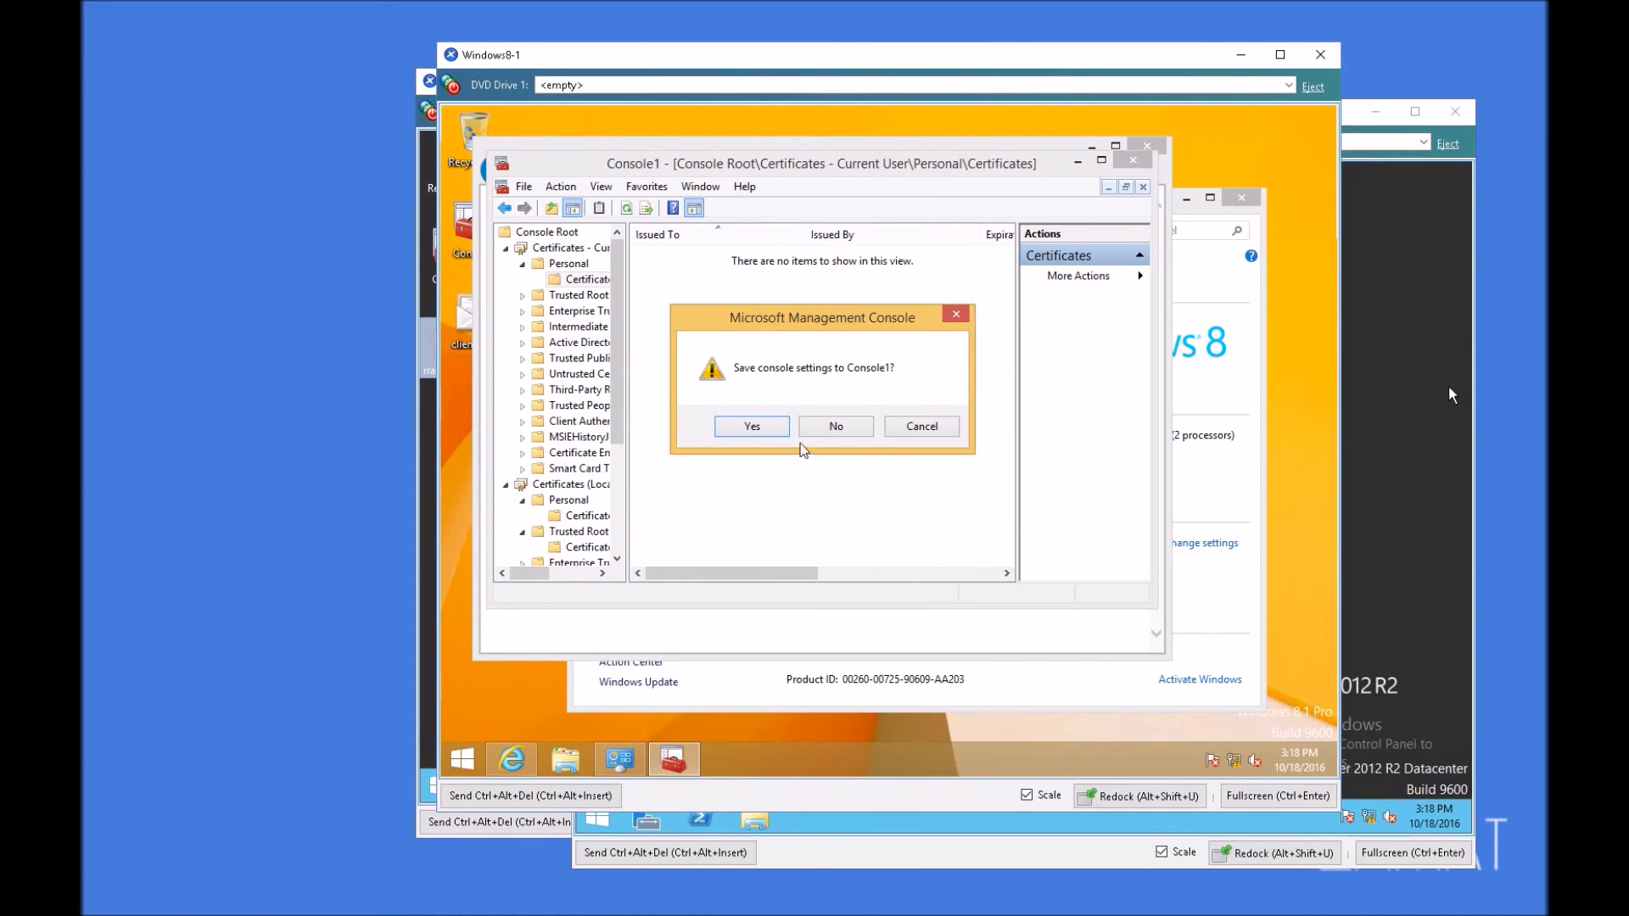
pyautogui.click(819, 426)
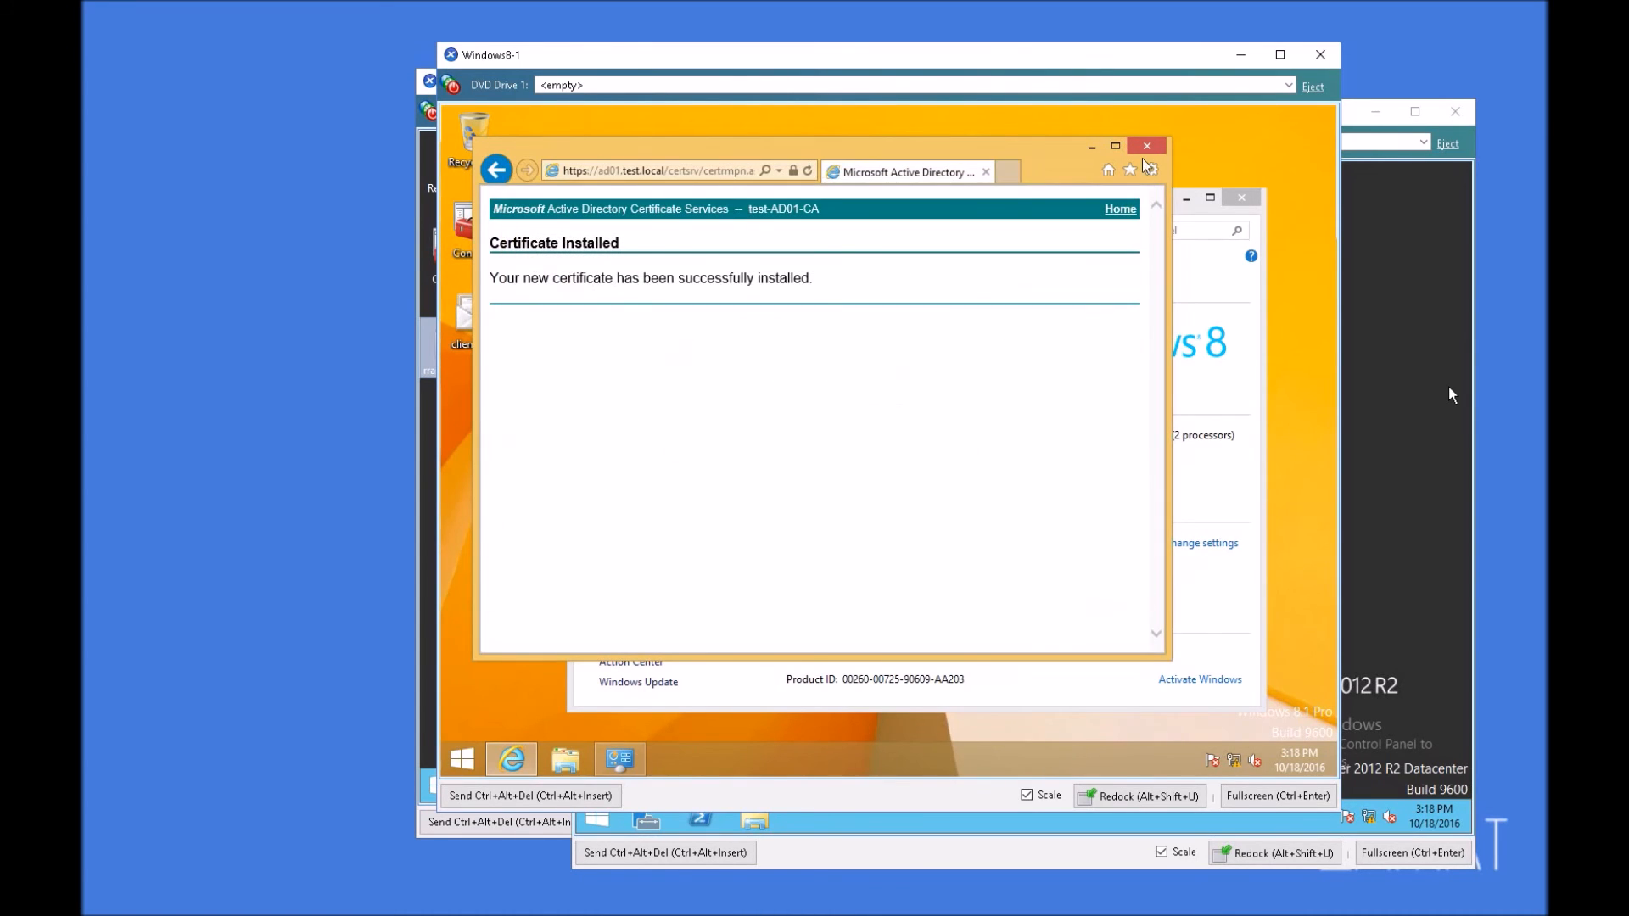
pyautogui.click(985, 172)
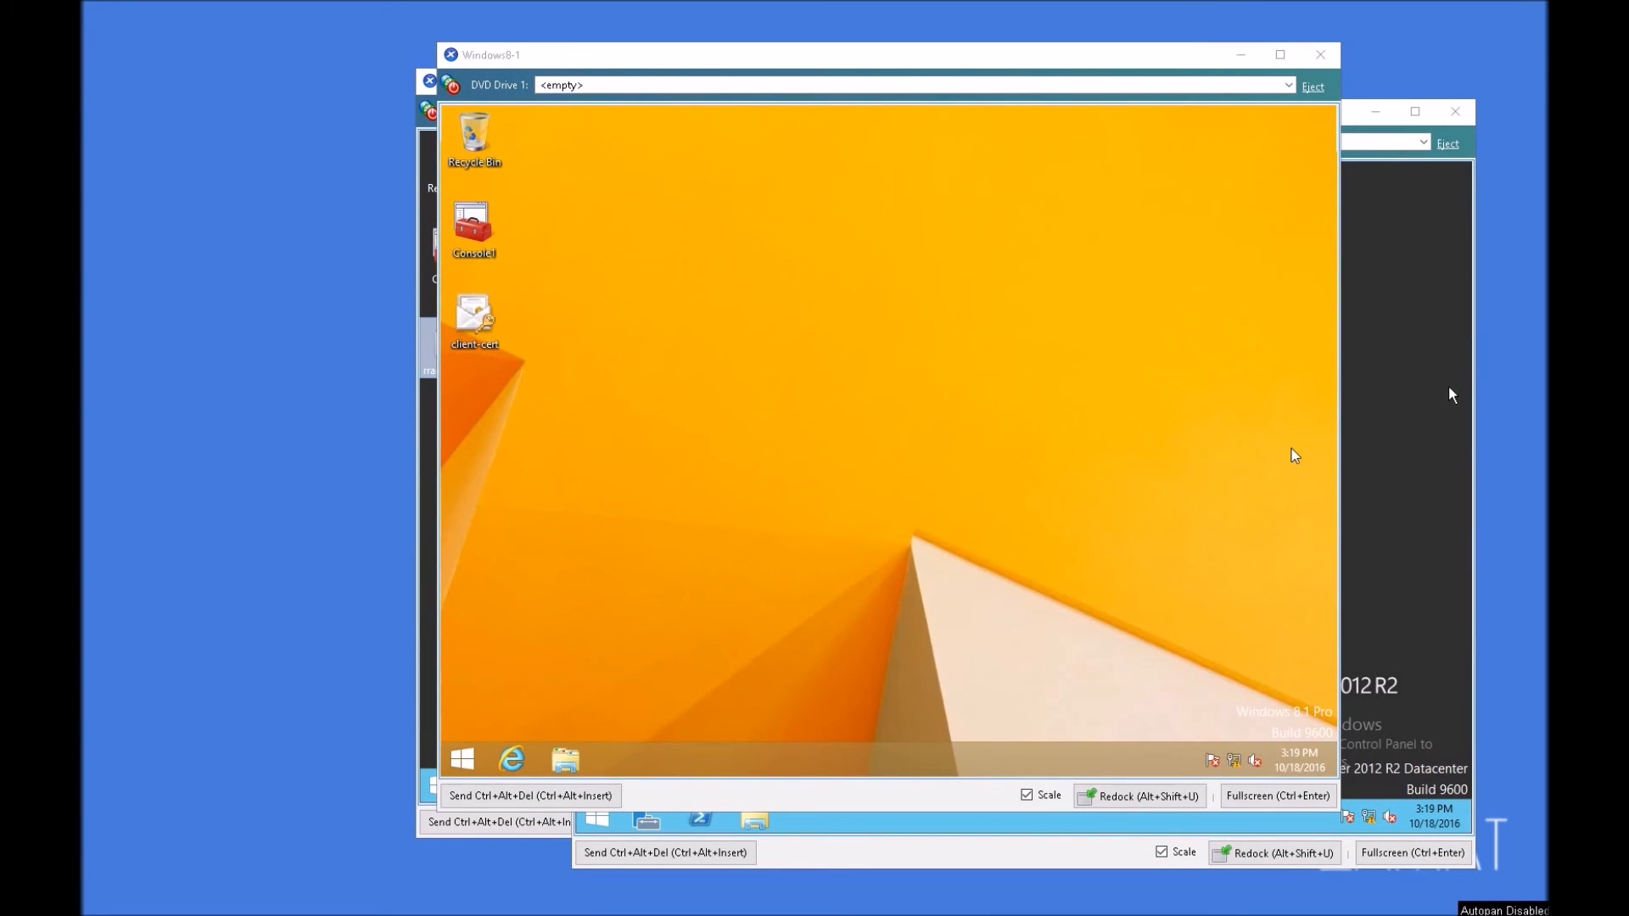
# Step: Check the Ethernet 5 adapter's connection details in the client's network connections and disable the adapter
pyautogui.rightClick(1233, 760)
pyautogui.click(1218, 749)
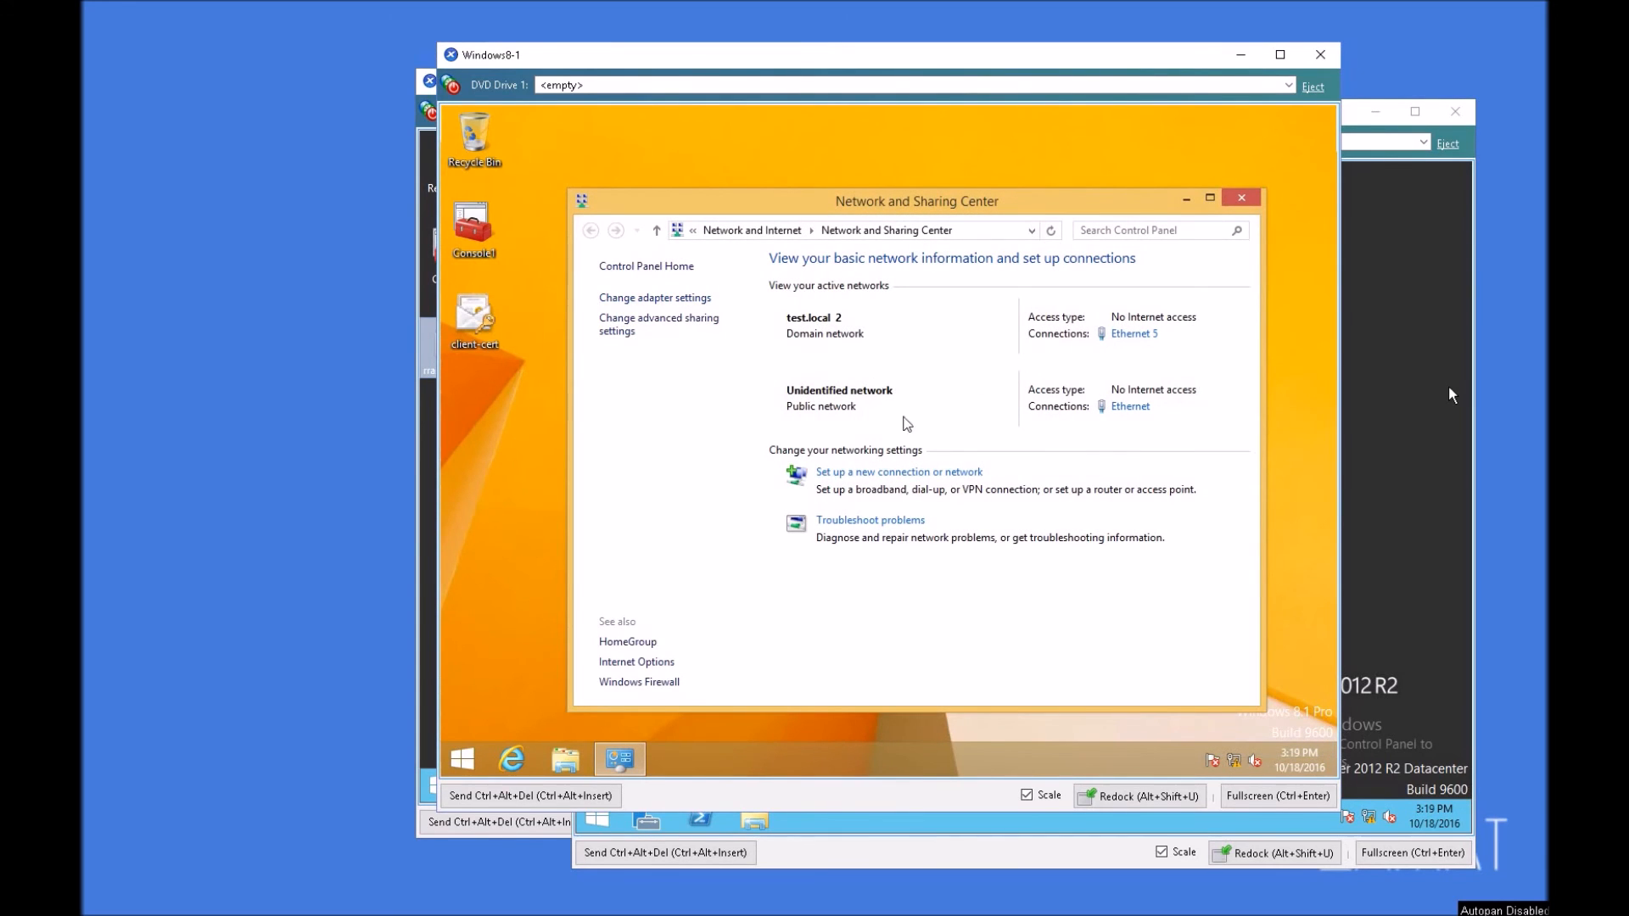
pyautogui.click(654, 298)
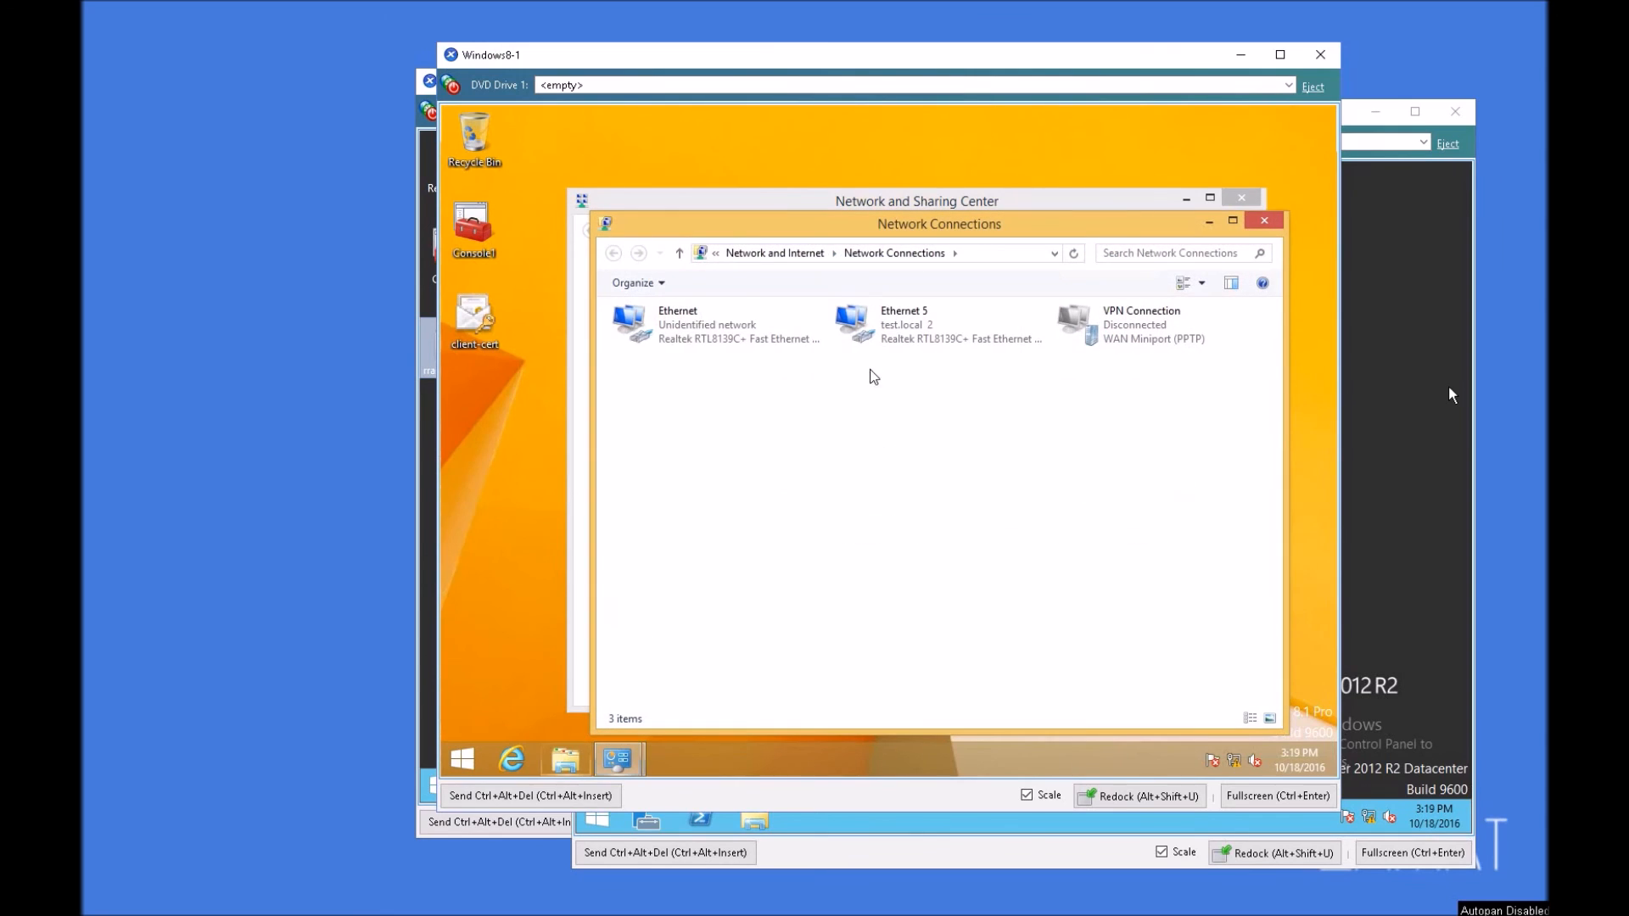
pyautogui.click(889, 329)
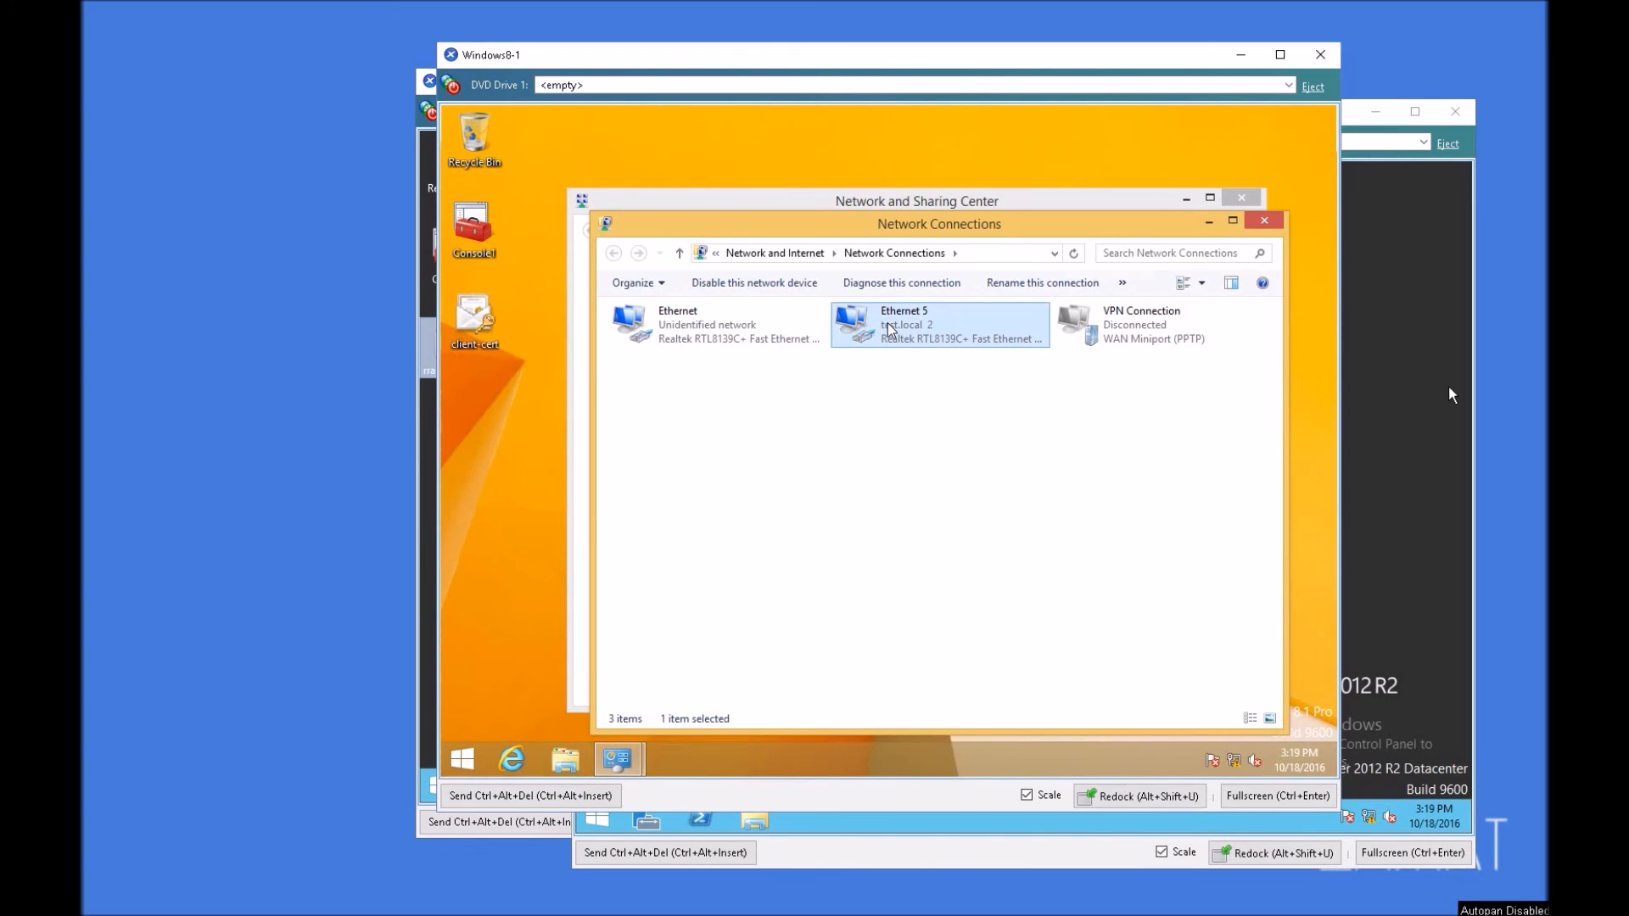
pyautogui.rightClick(889, 329)
pyautogui.click(941, 355)
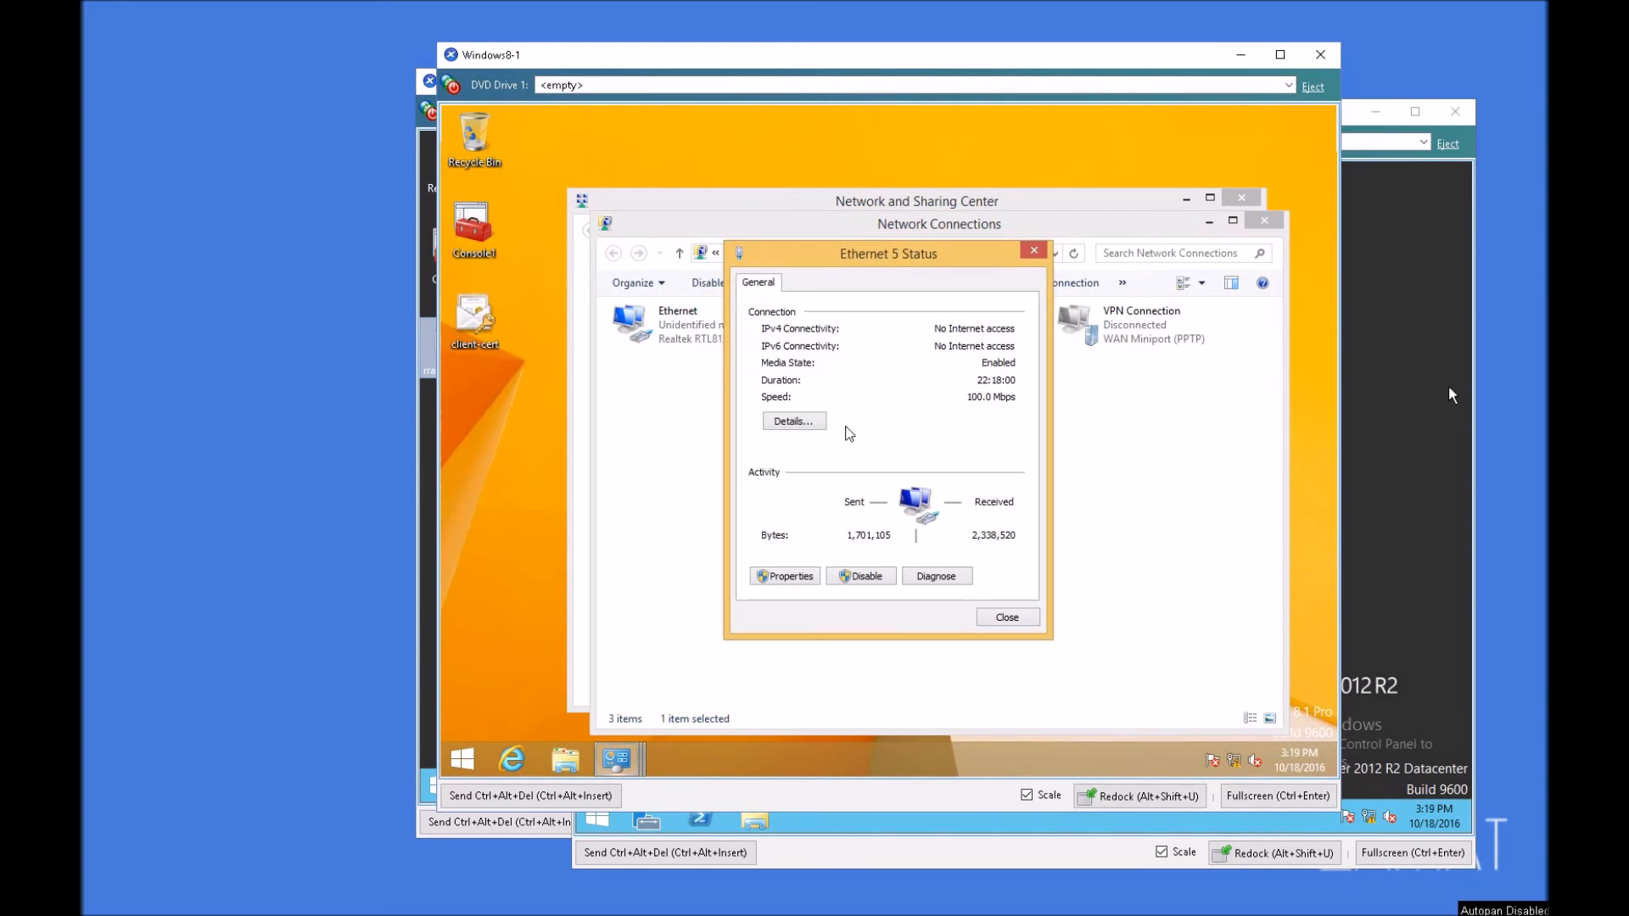
pyautogui.click(794, 420)
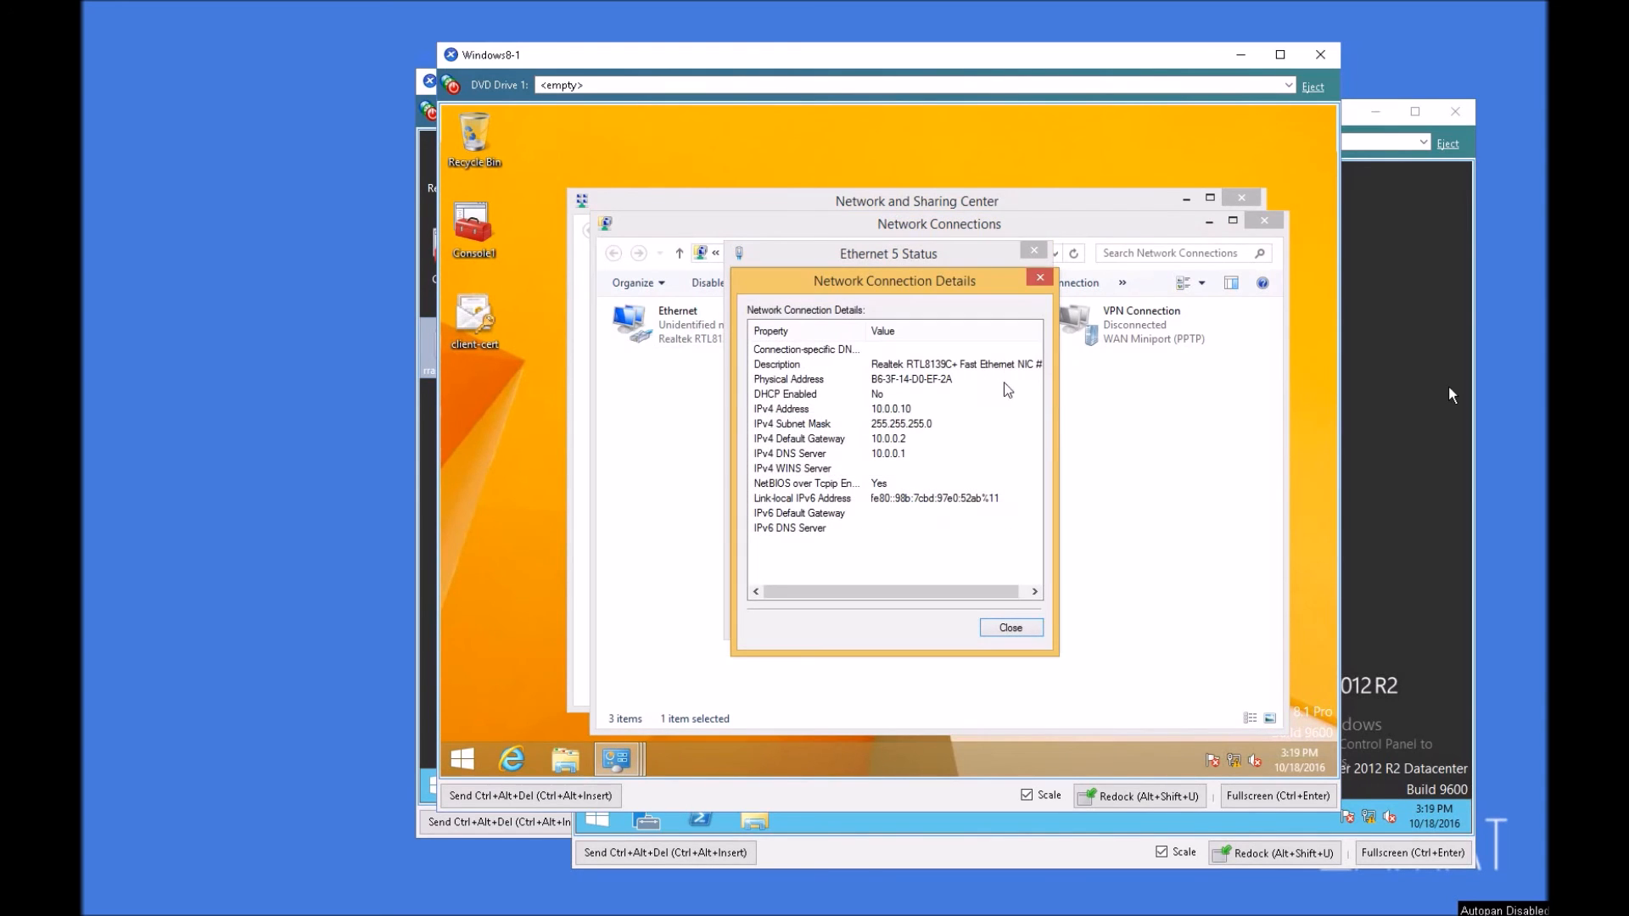
pyautogui.click(1037, 280)
pyautogui.click(1033, 251)
pyautogui.rightClick(933, 324)
pyautogui.click(976, 335)
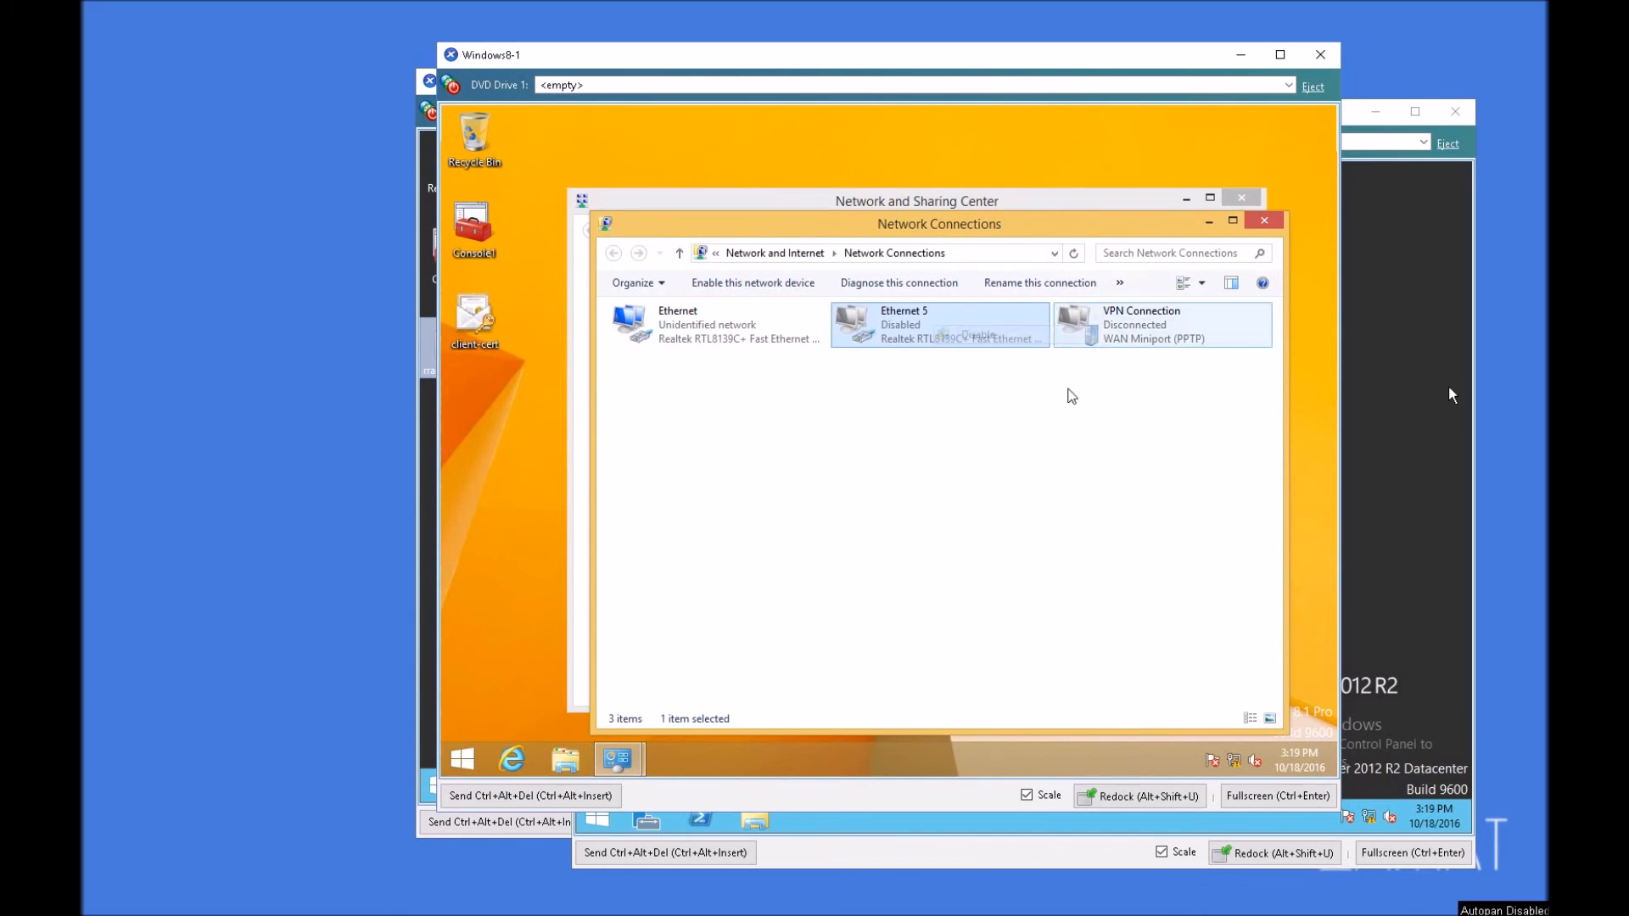
# Step: Set the VPN Connection's VPN type to Layer 2 Tunneling Protocol with IPsec (L2TP/IPsec)
pyautogui.rightClick(1105, 340)
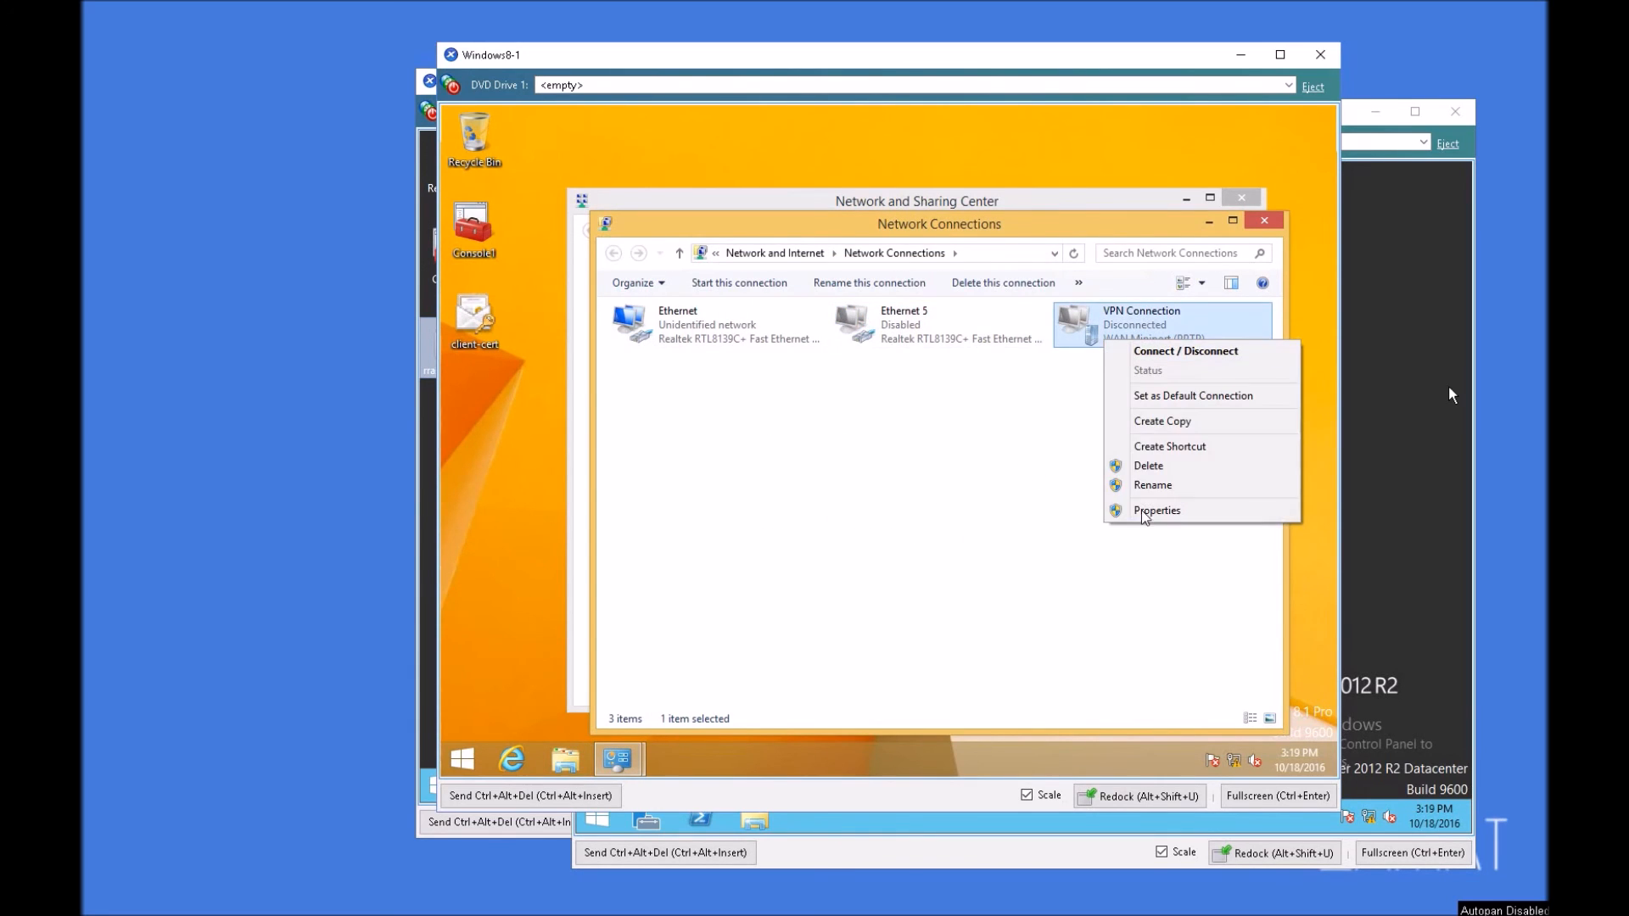
pyautogui.click(1144, 511)
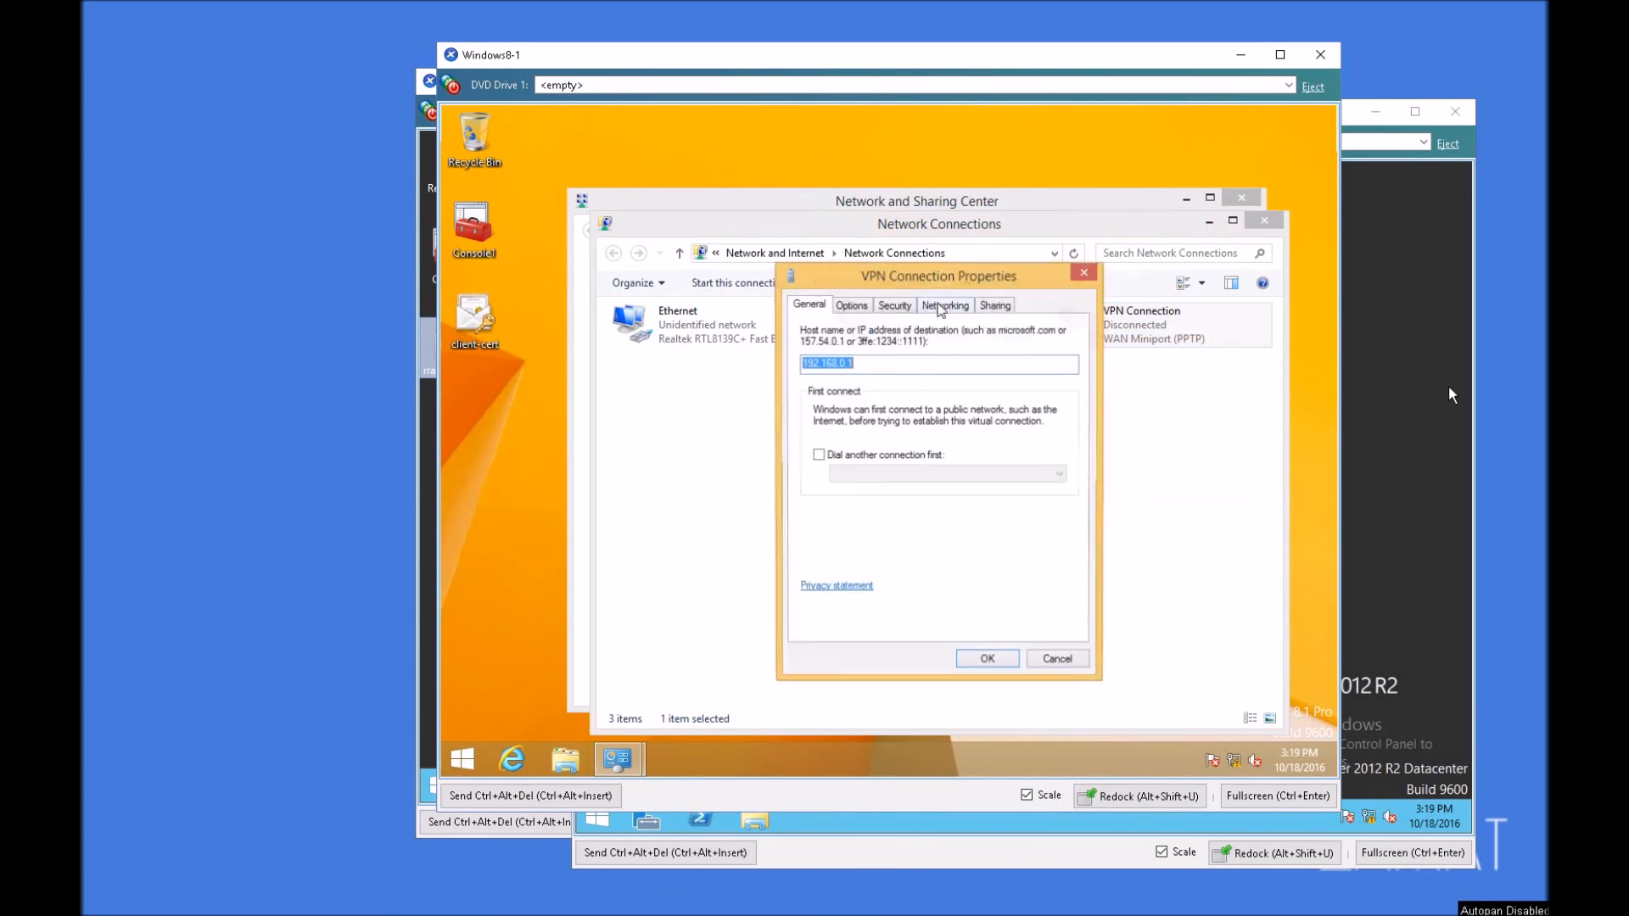
pyautogui.click(864, 307)
pyautogui.click(891, 304)
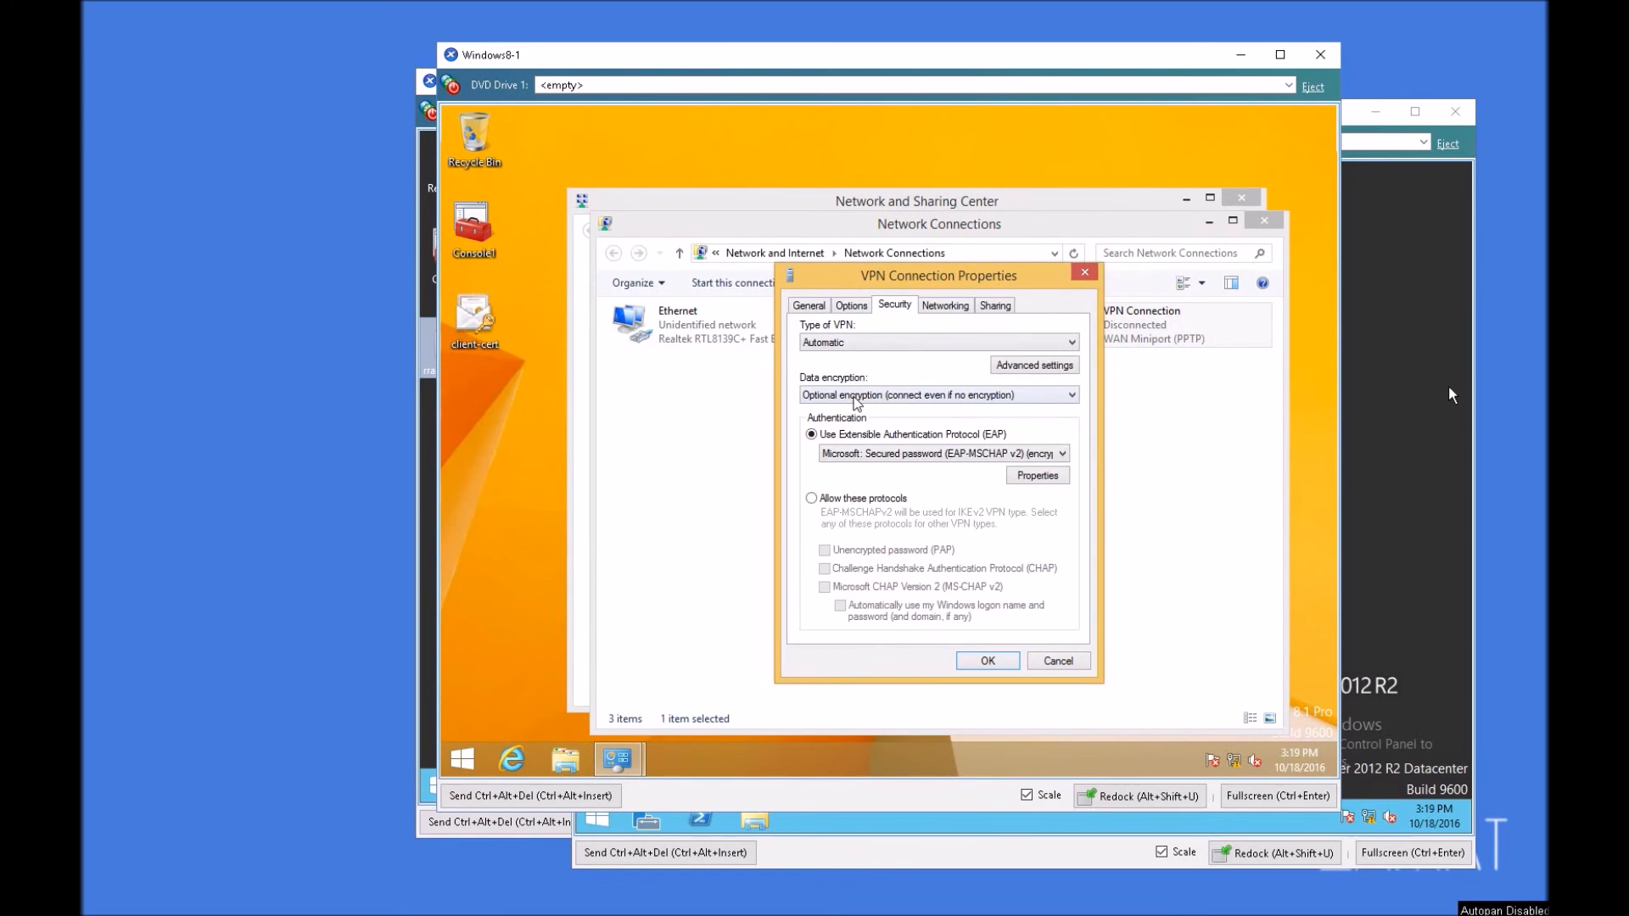
pyautogui.click(996, 343)
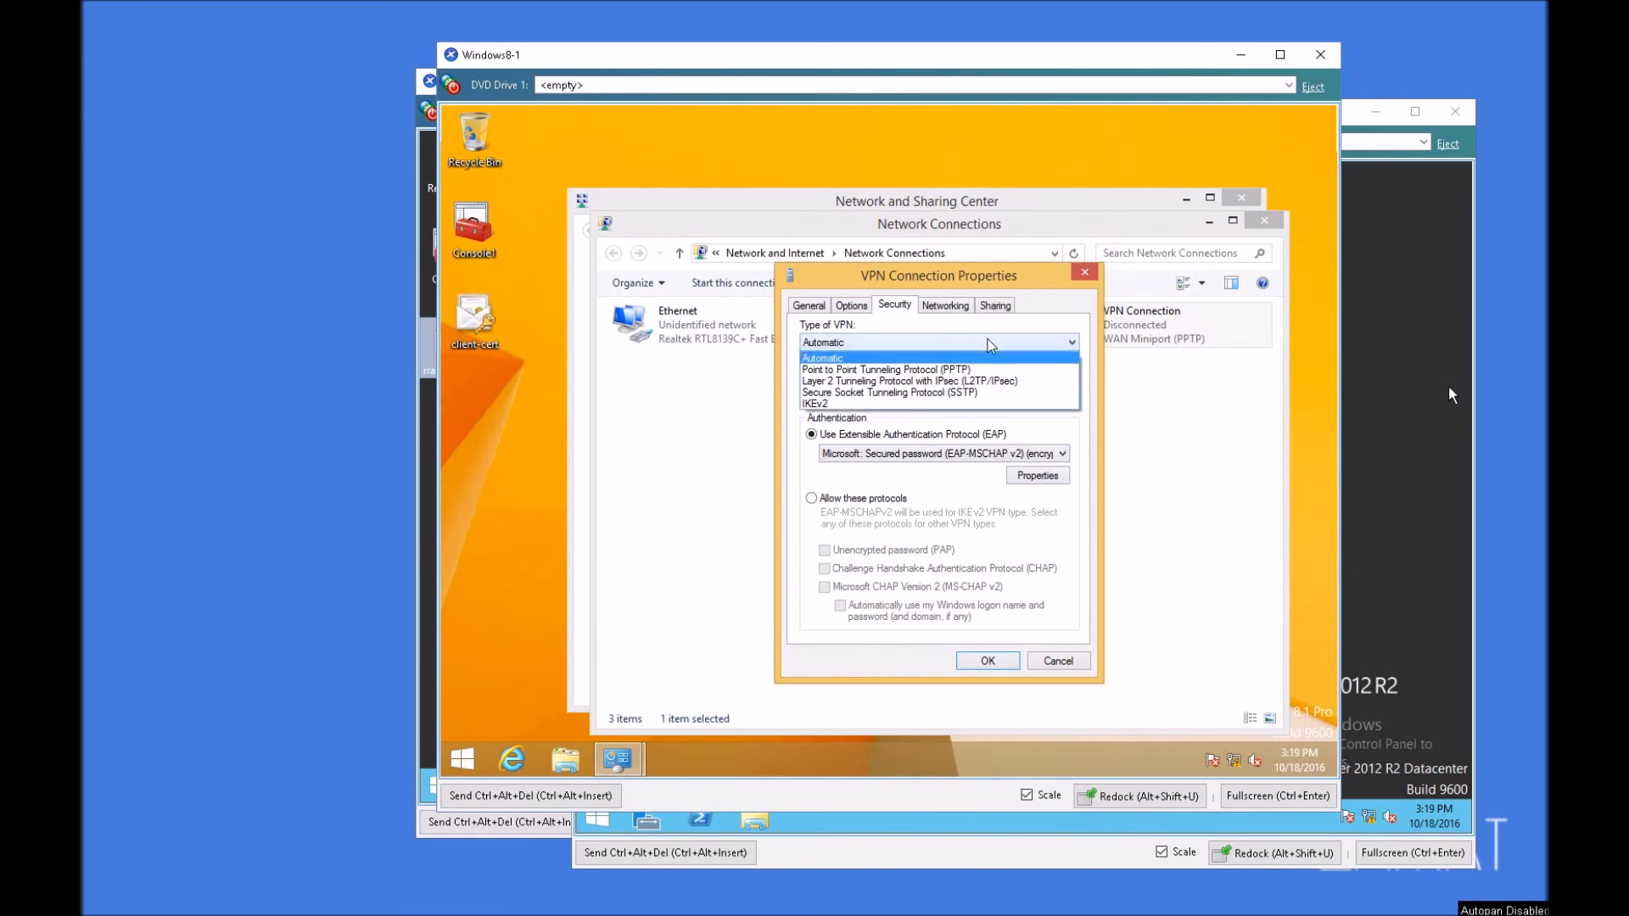
pyautogui.click(845, 381)
# Step: Use certificate authentication for L2TP, keep automatic Windows logon off for EAP-MSCHAP v2, and save the VPN properties
pyautogui.click(1032, 367)
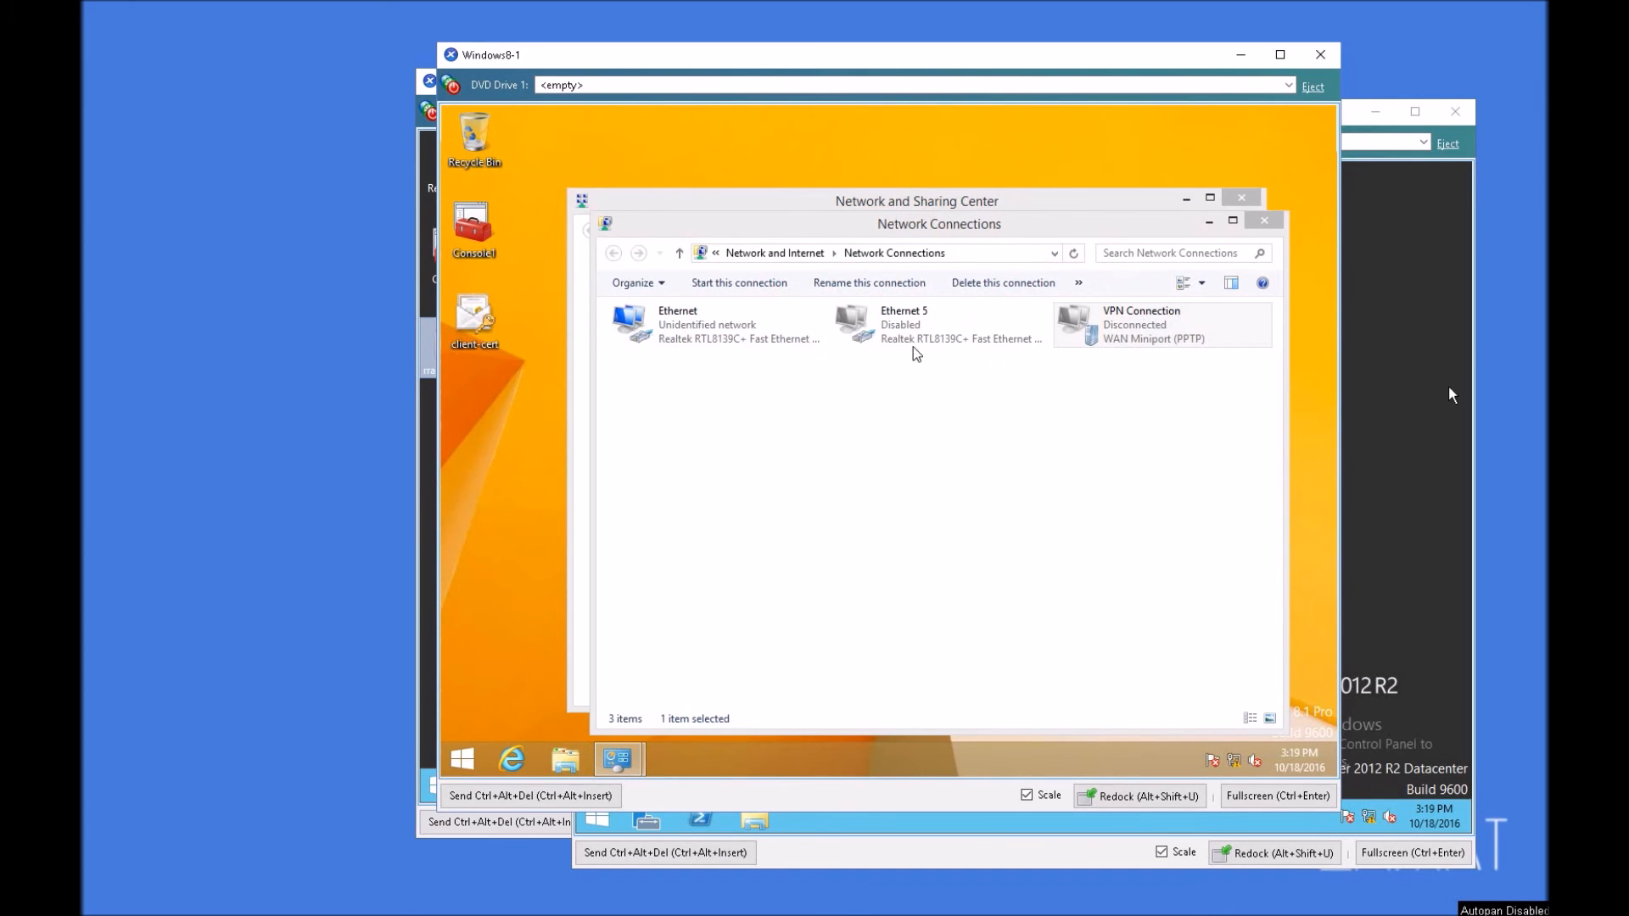
pyautogui.moveTo(642, 757)
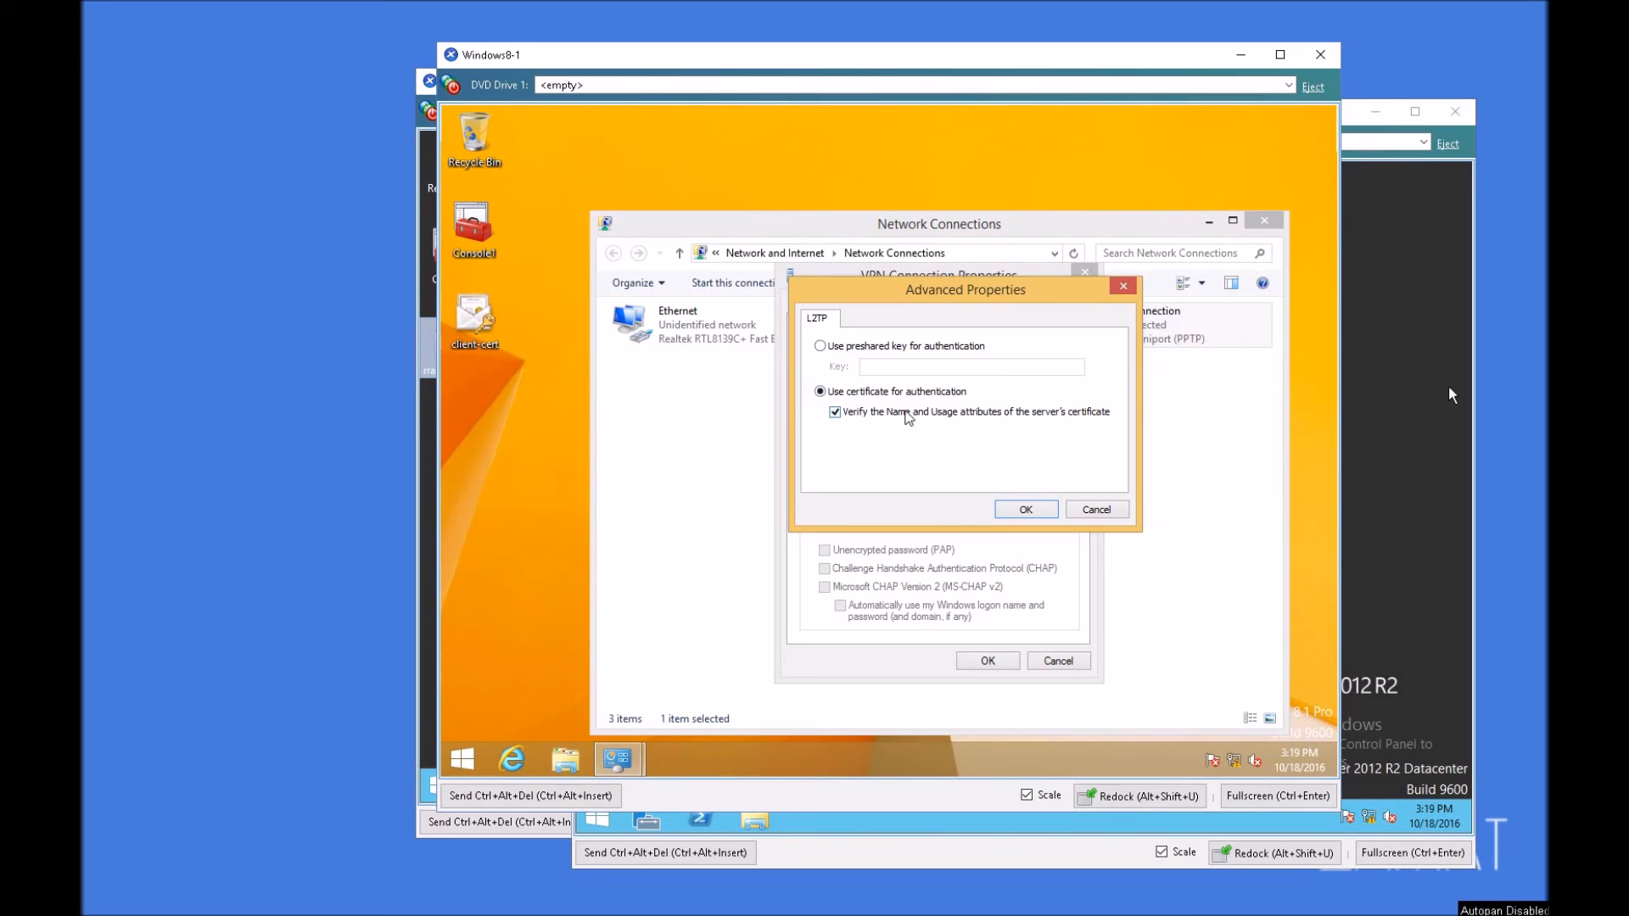
pyautogui.click(1030, 507)
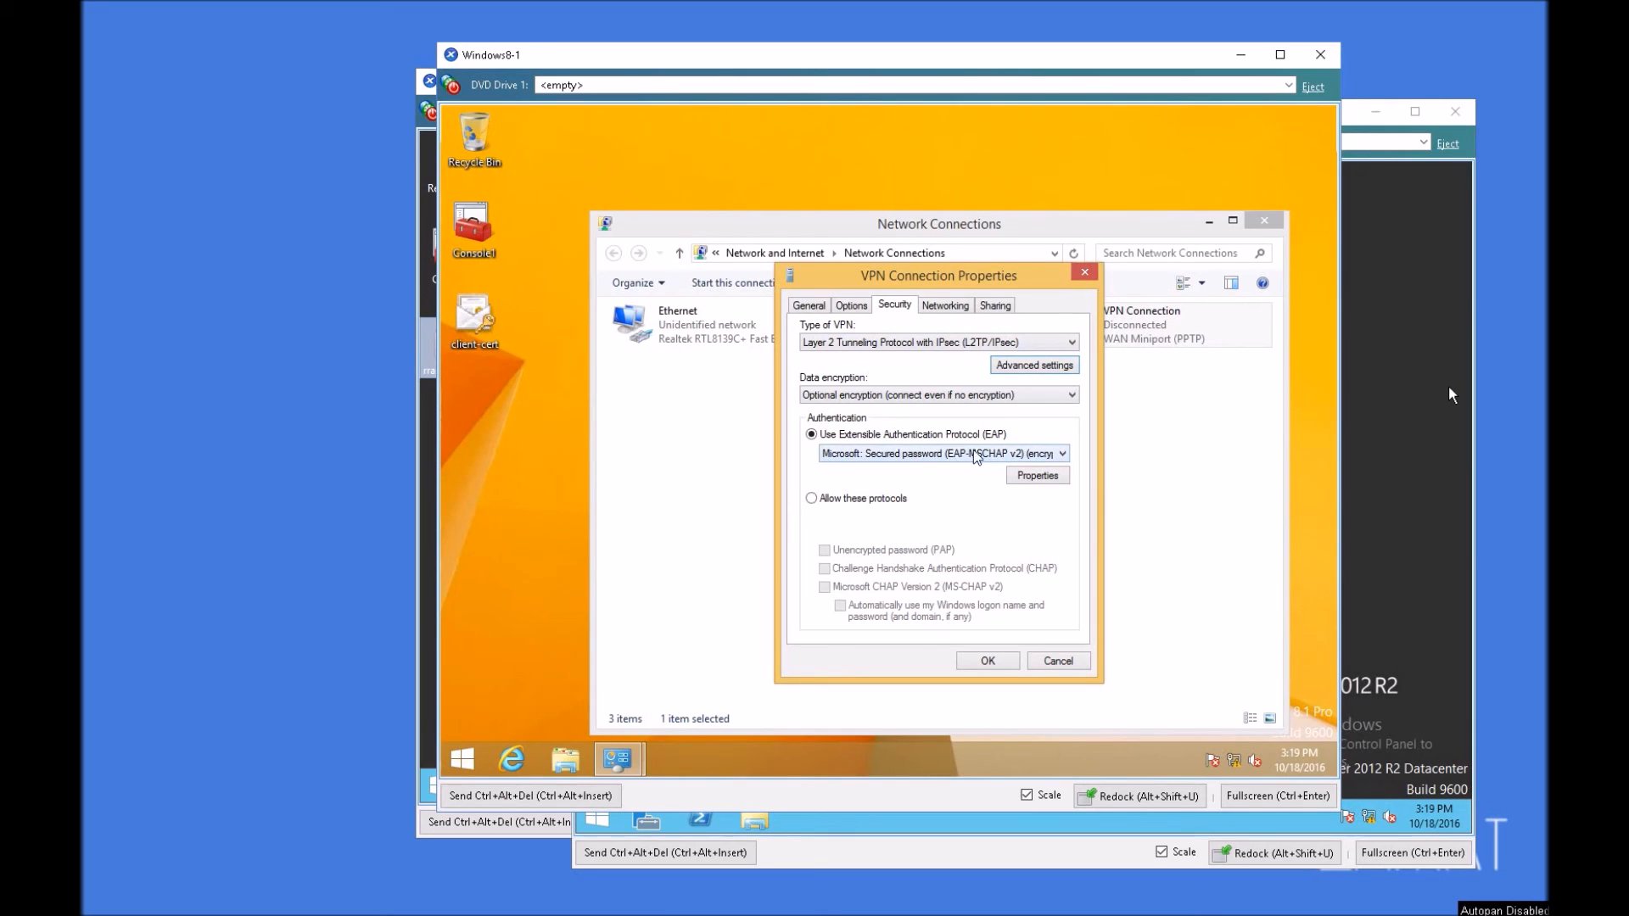
pyautogui.click(1033, 475)
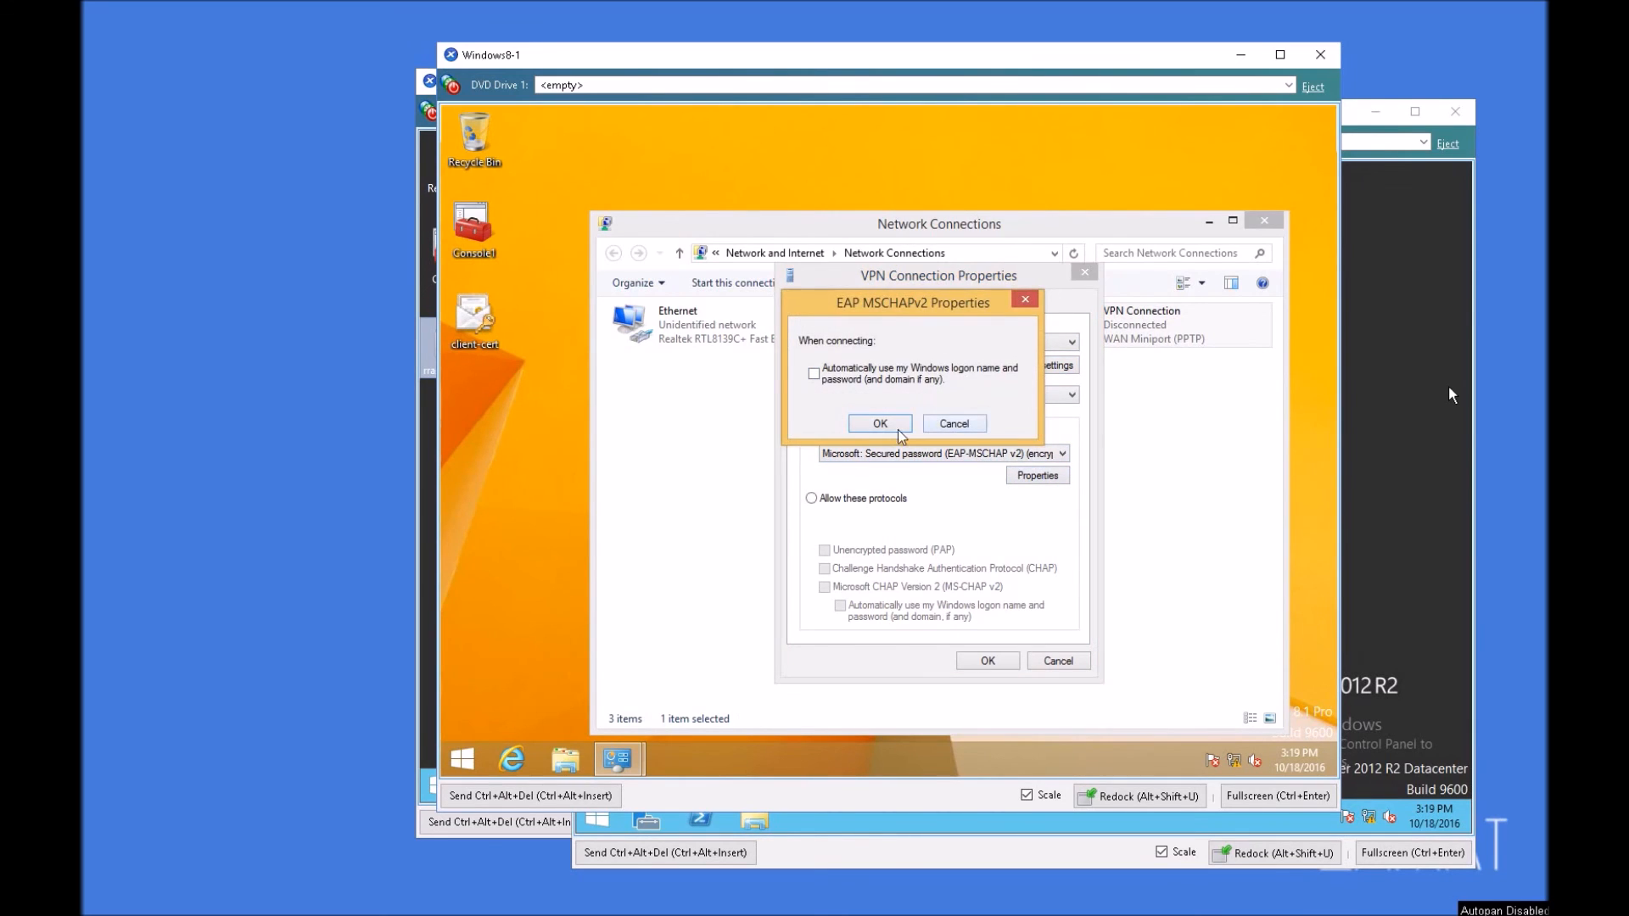
pyautogui.click(897, 430)
pyautogui.click(1013, 661)
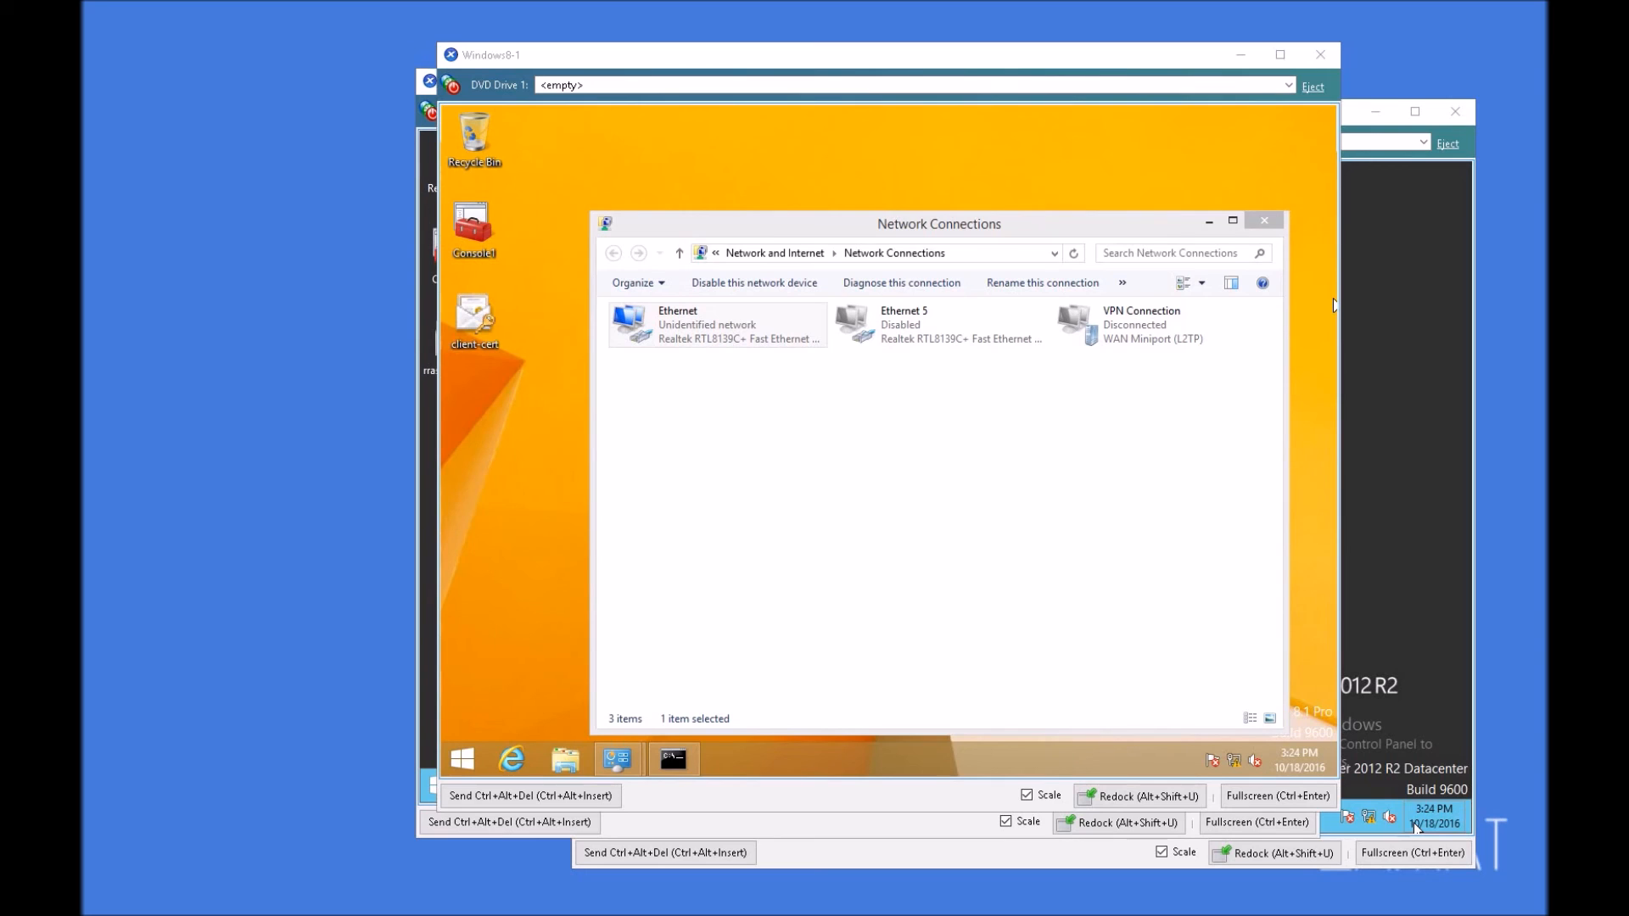
# Step: Switch to the Win2012-RRAS server and open the Routing and Remote Access console from Server Manager
pyautogui.click(1406, 231)
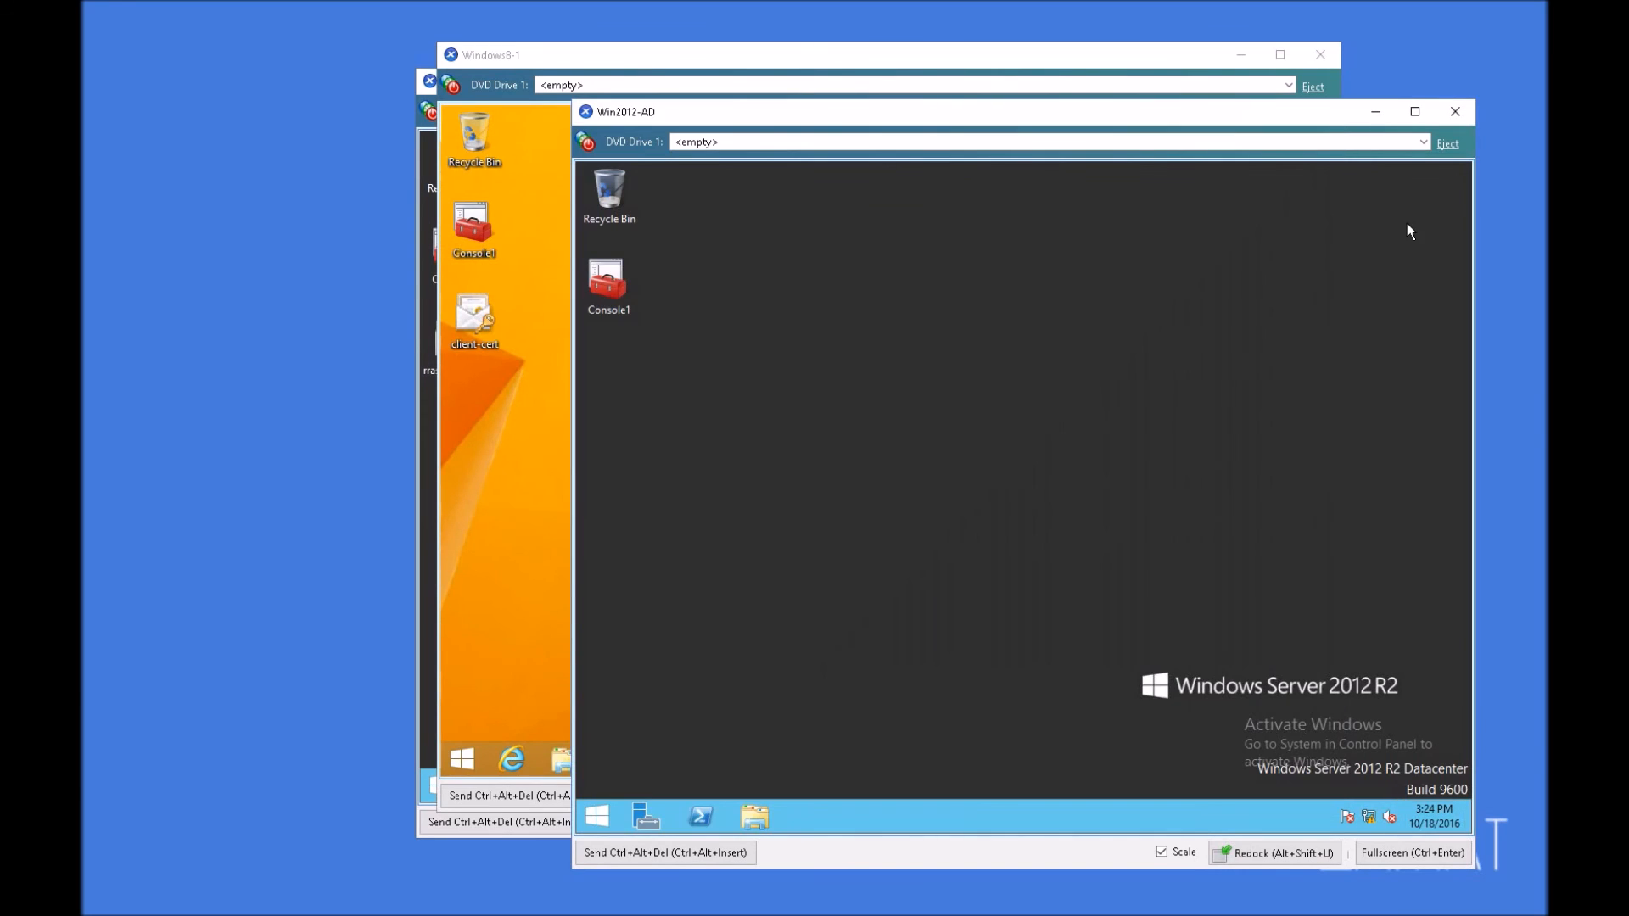
pyautogui.click(429, 426)
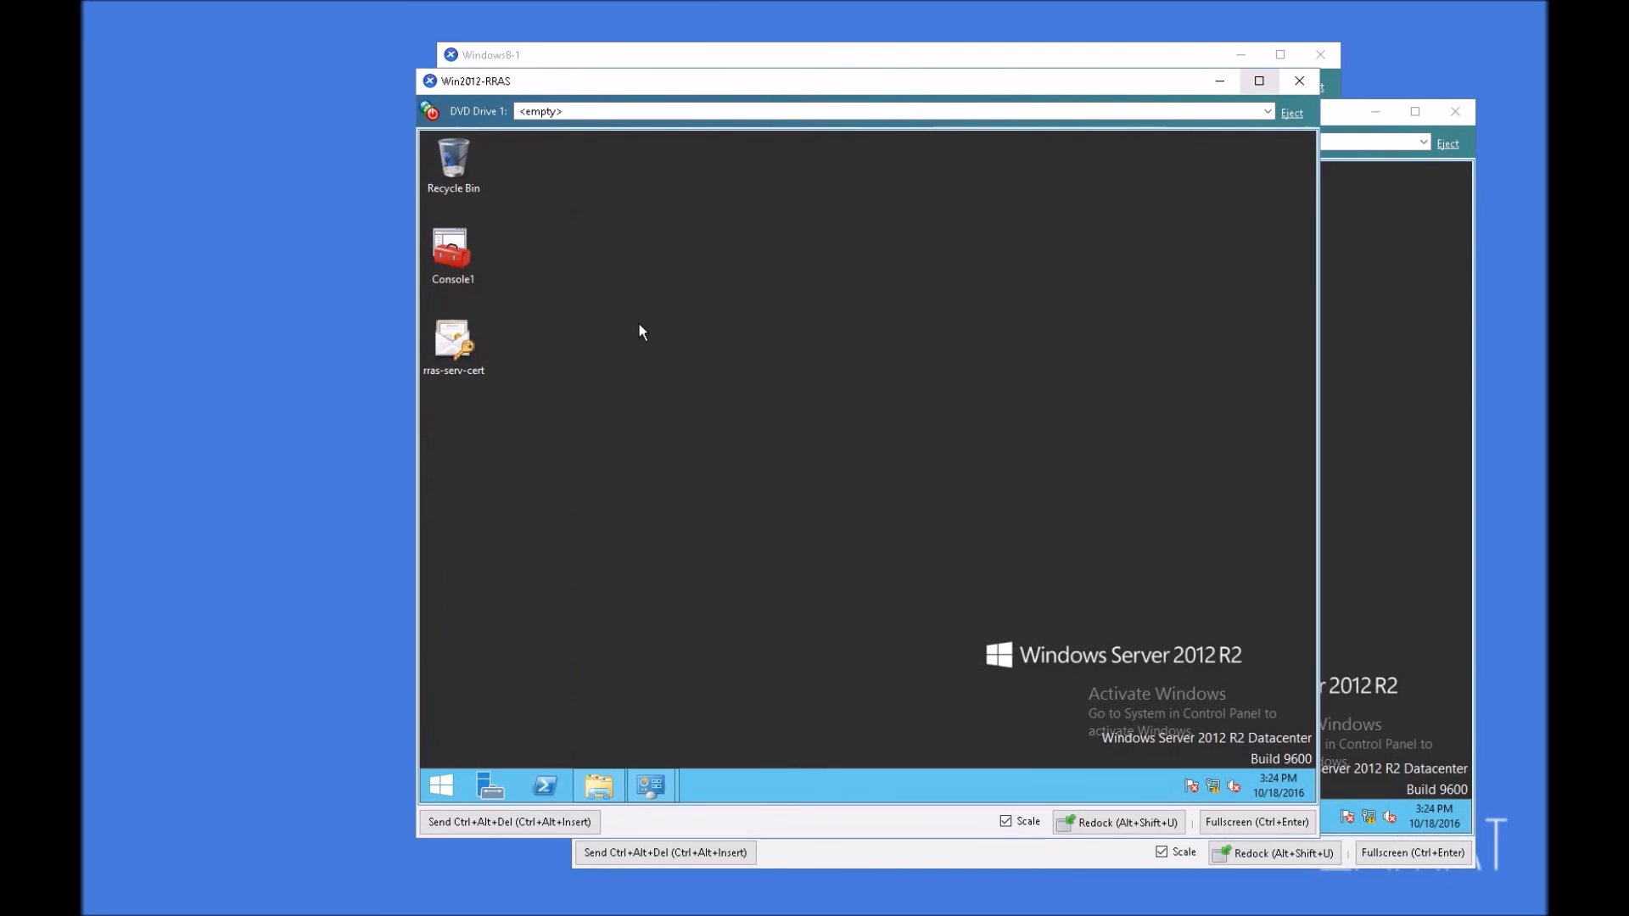
pyautogui.click(490, 786)
pyautogui.click(1196, 181)
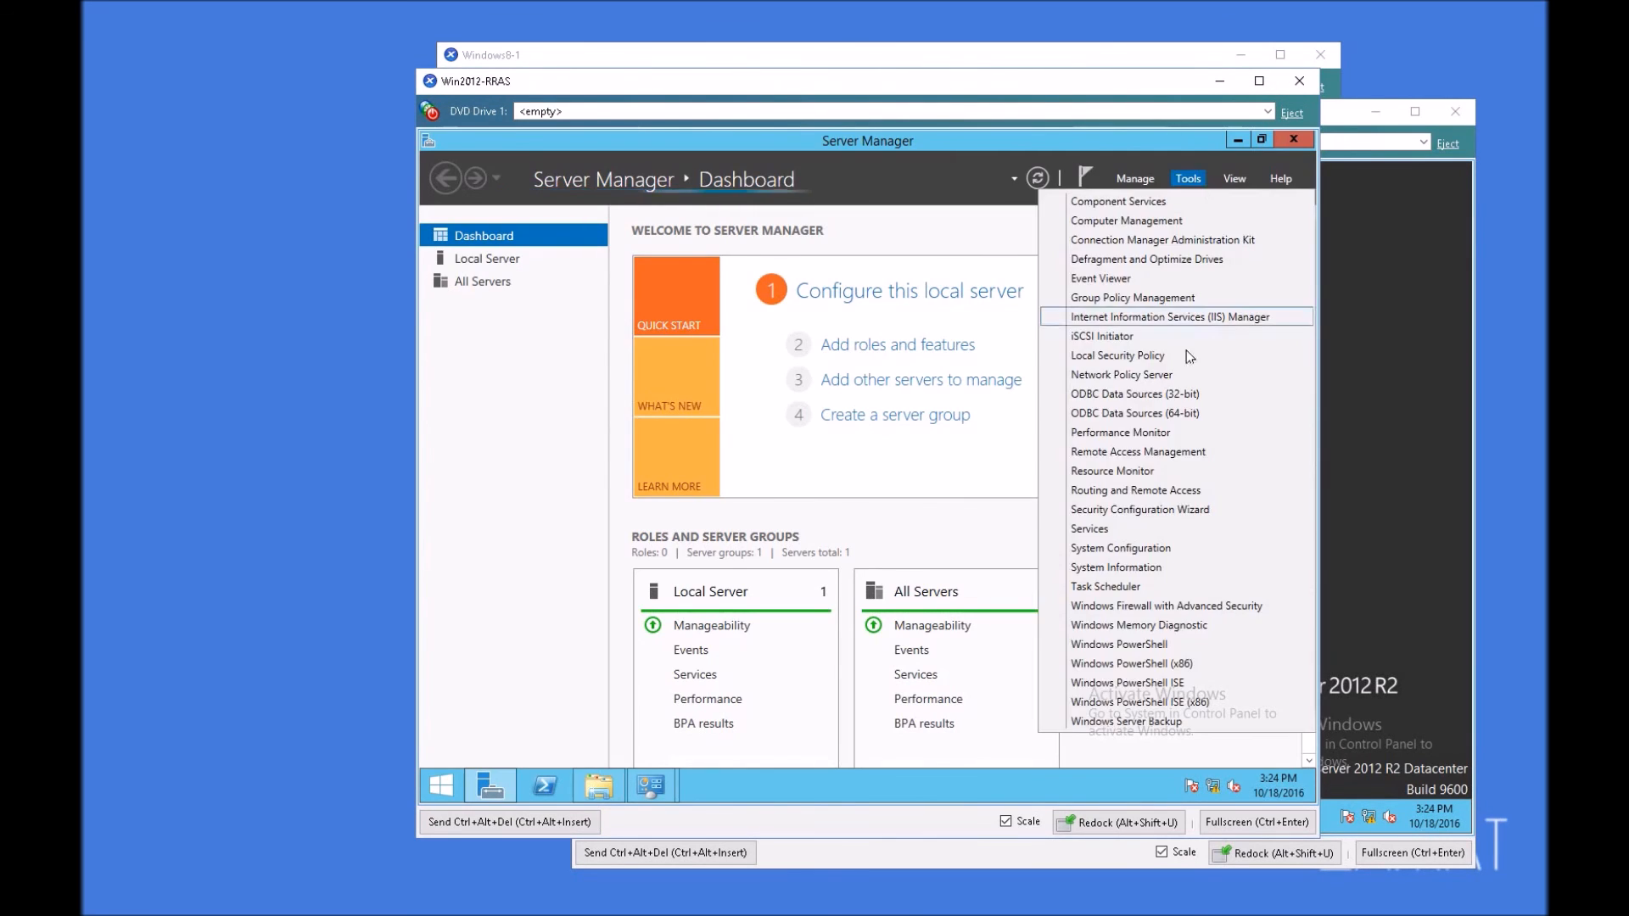
pyautogui.click(1141, 492)
# Step: Disable the custom IPsec policy for L2TP/IKEv2 connections in the RAS01 server's security properties and apply the change
pyautogui.rightClick(581, 288)
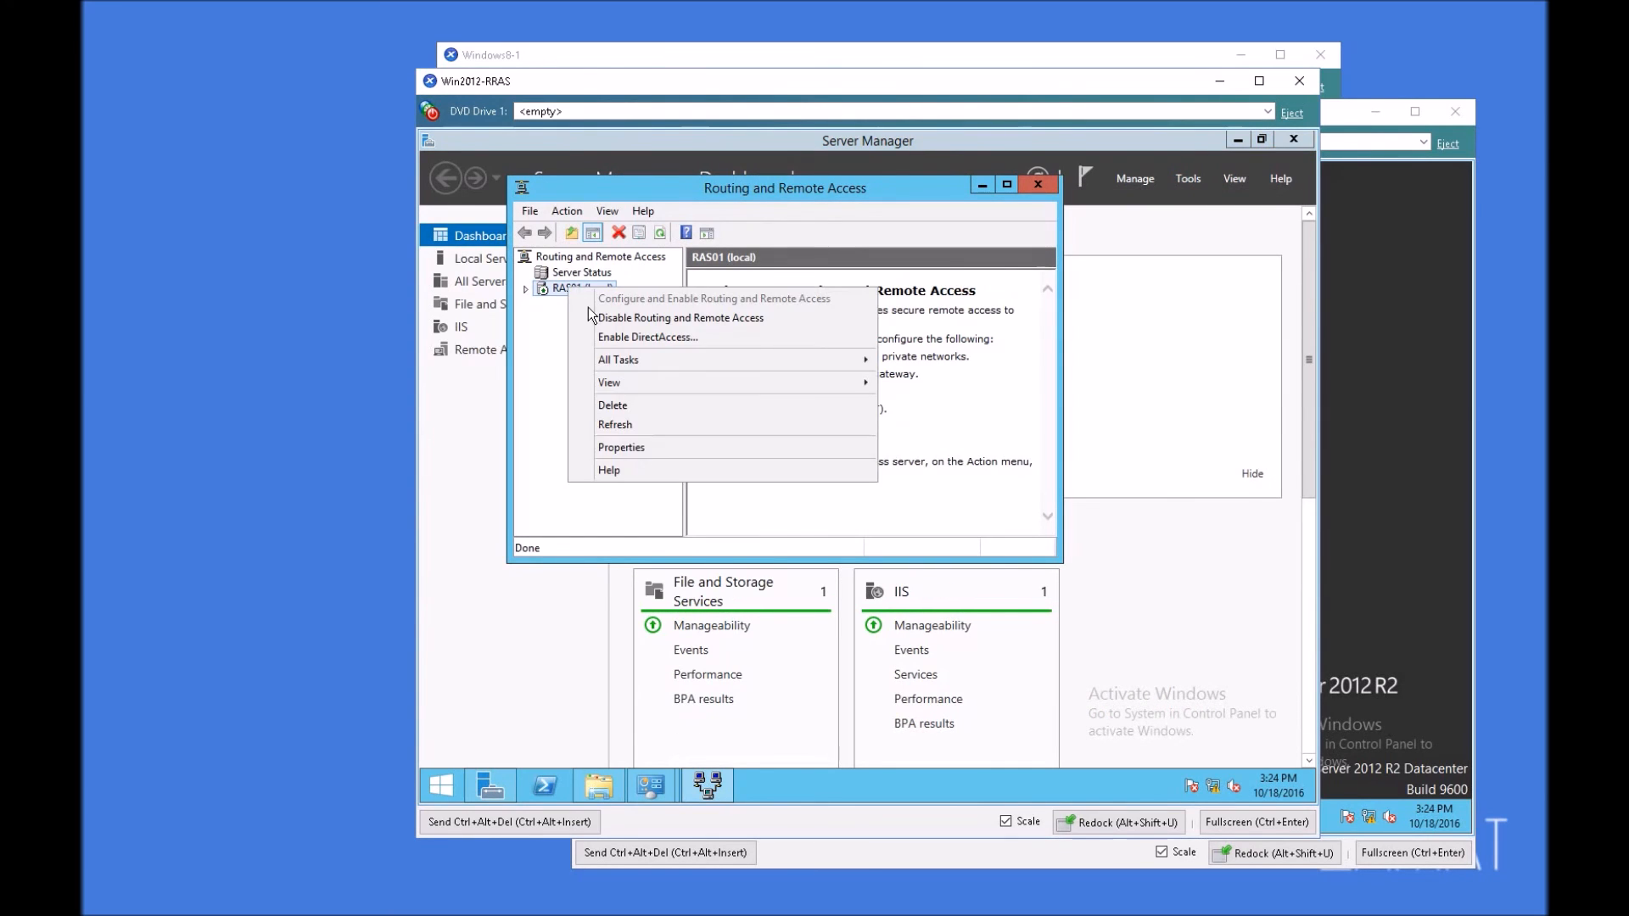
pyautogui.click(638, 443)
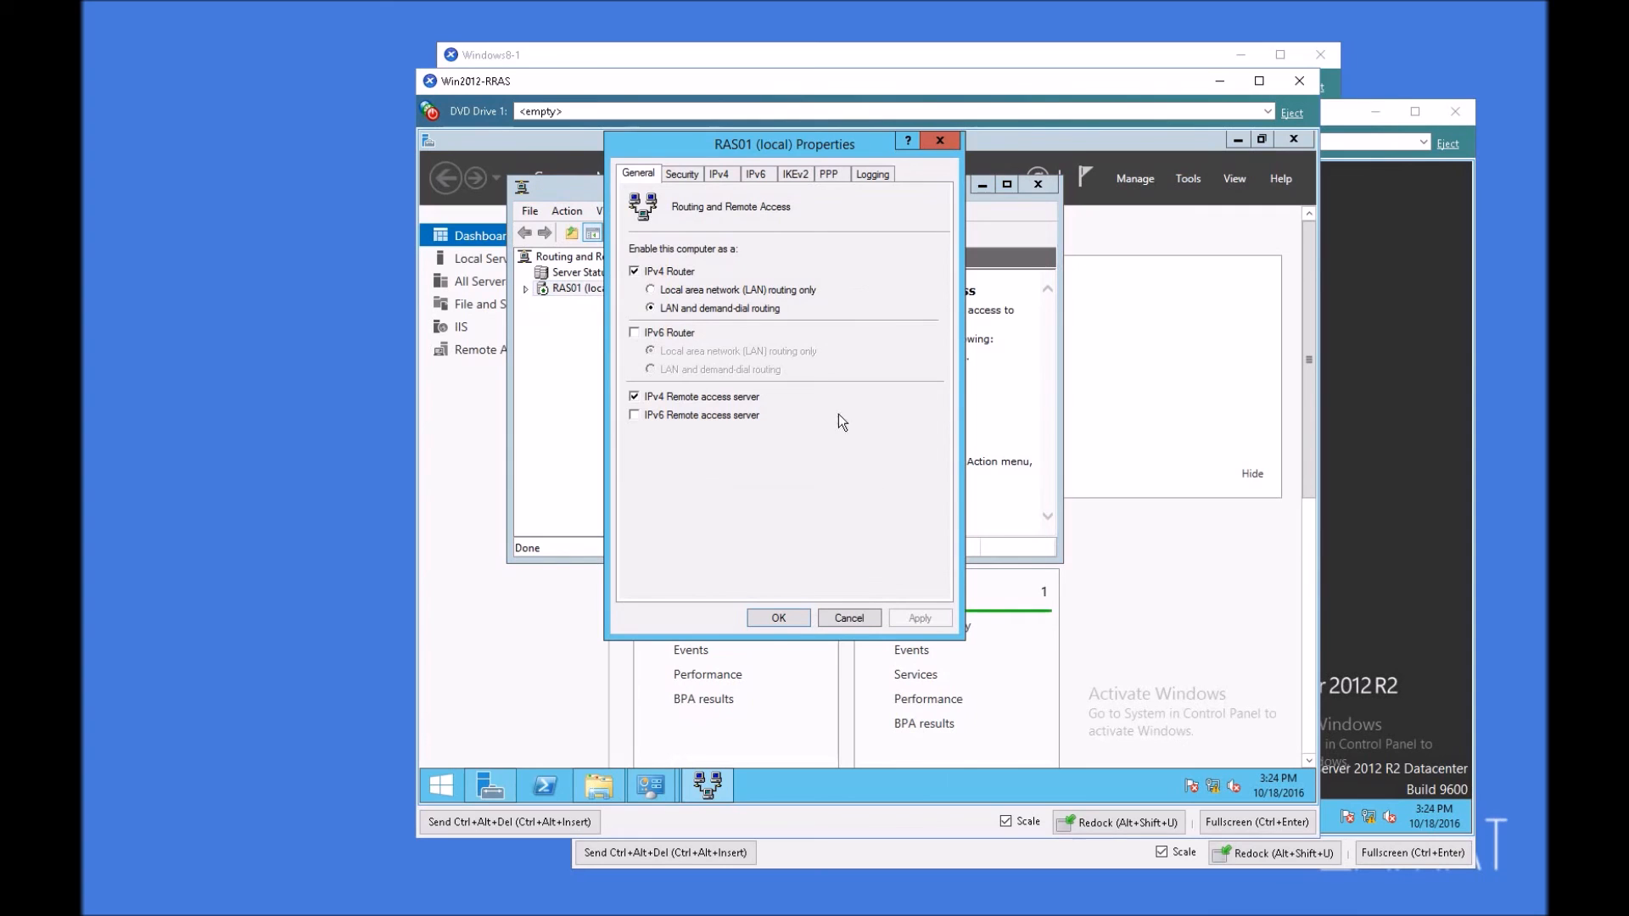
pyautogui.click(696, 173)
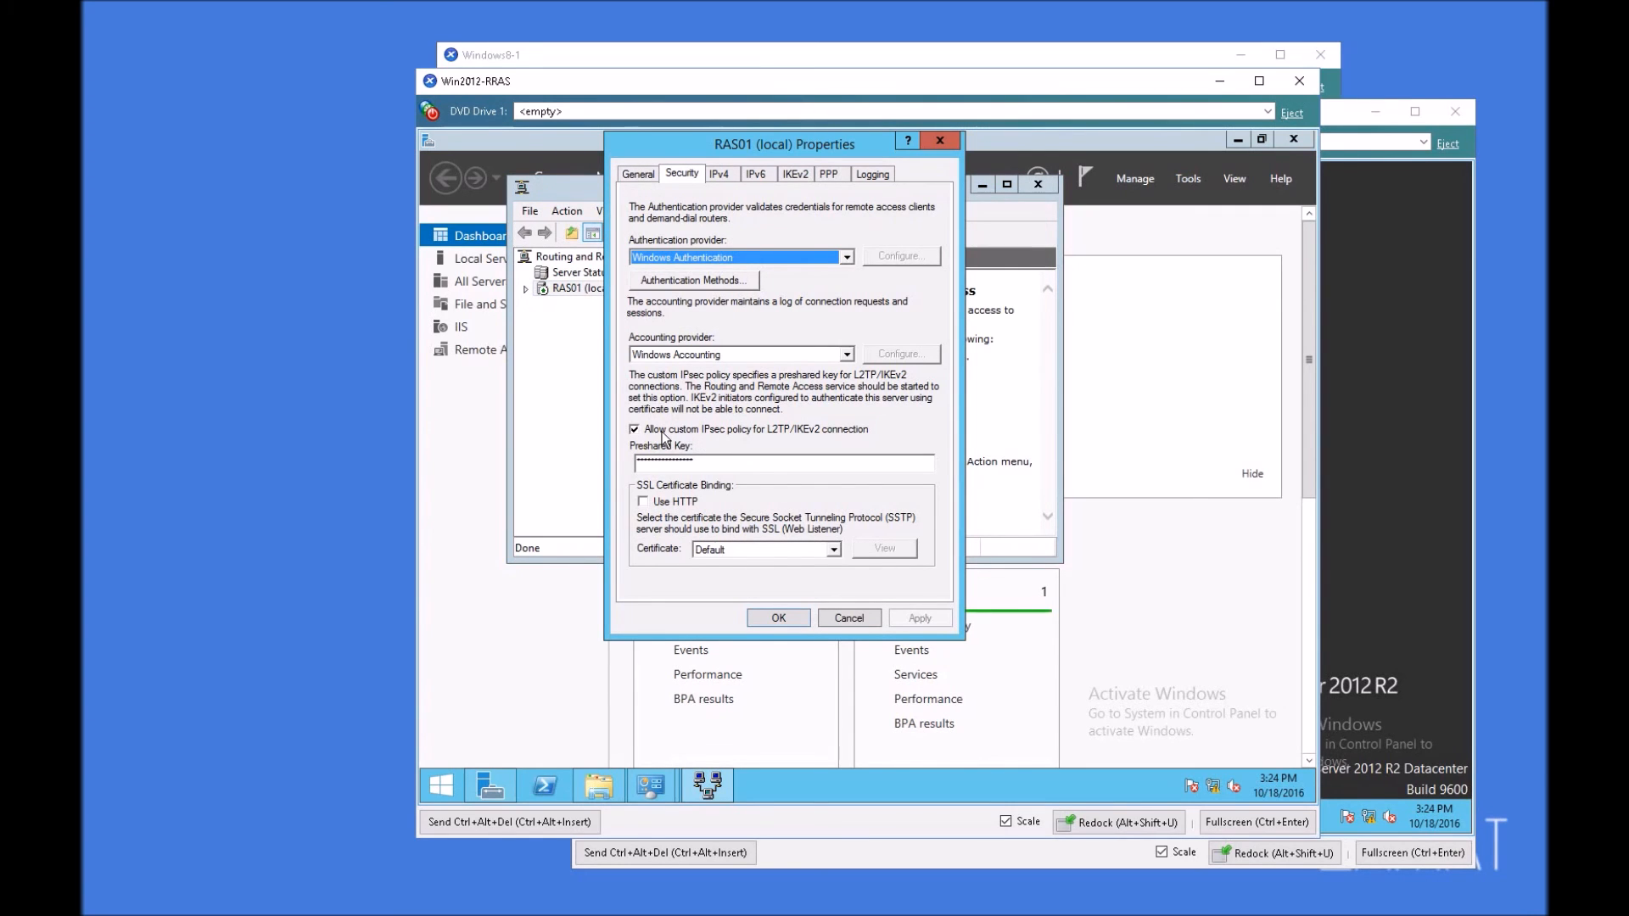
pyautogui.click(634, 430)
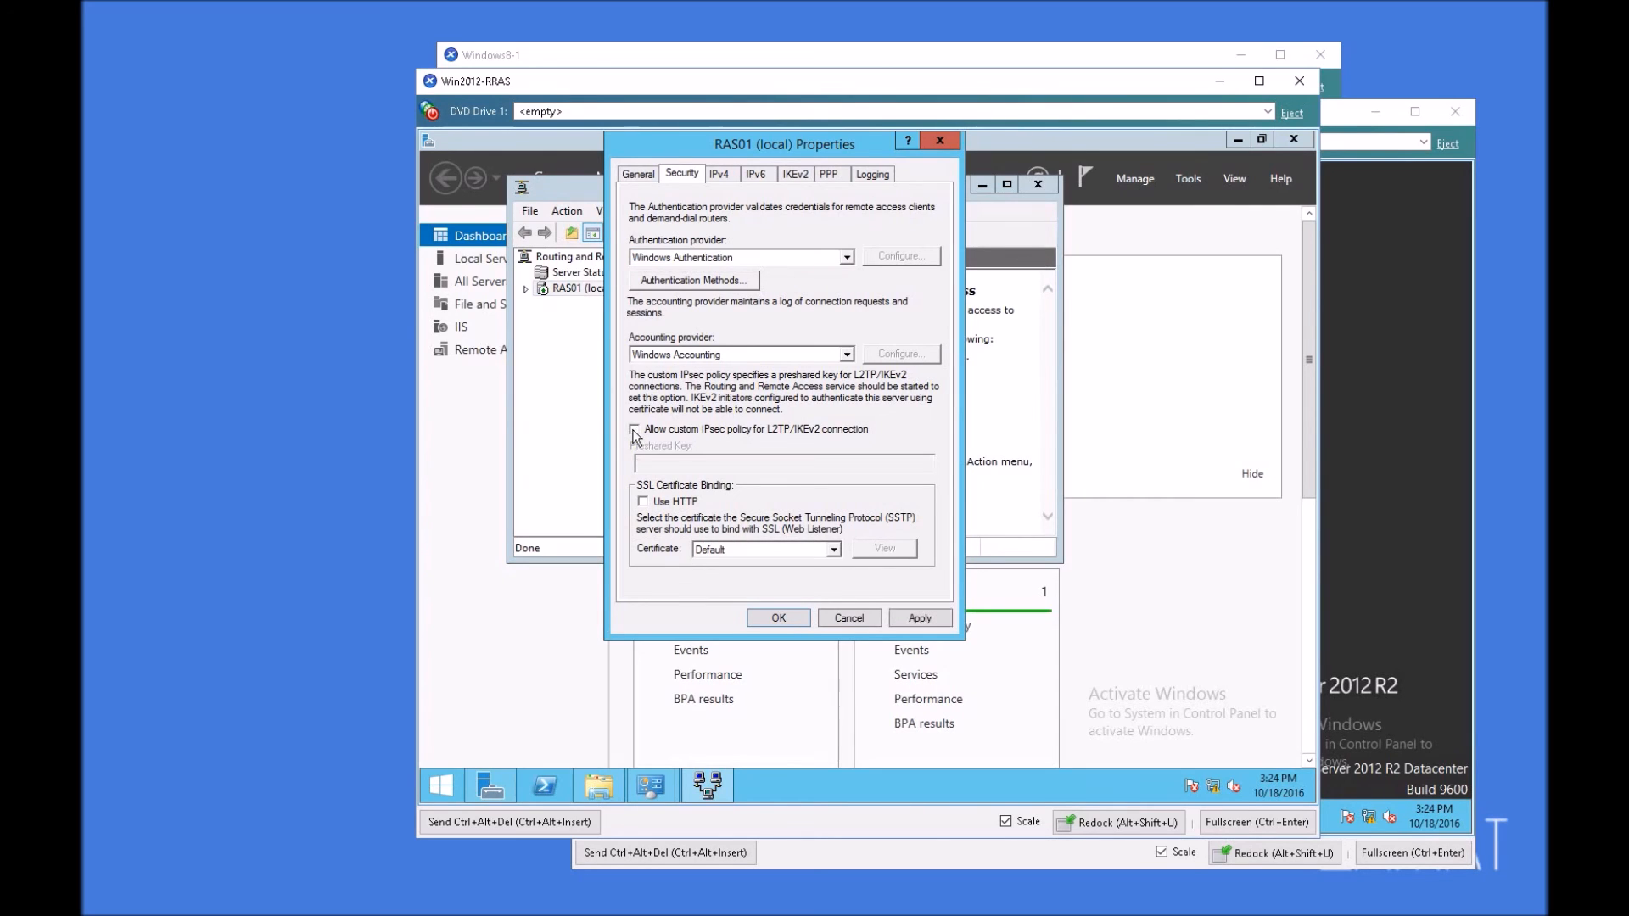
pyautogui.click(925, 620)
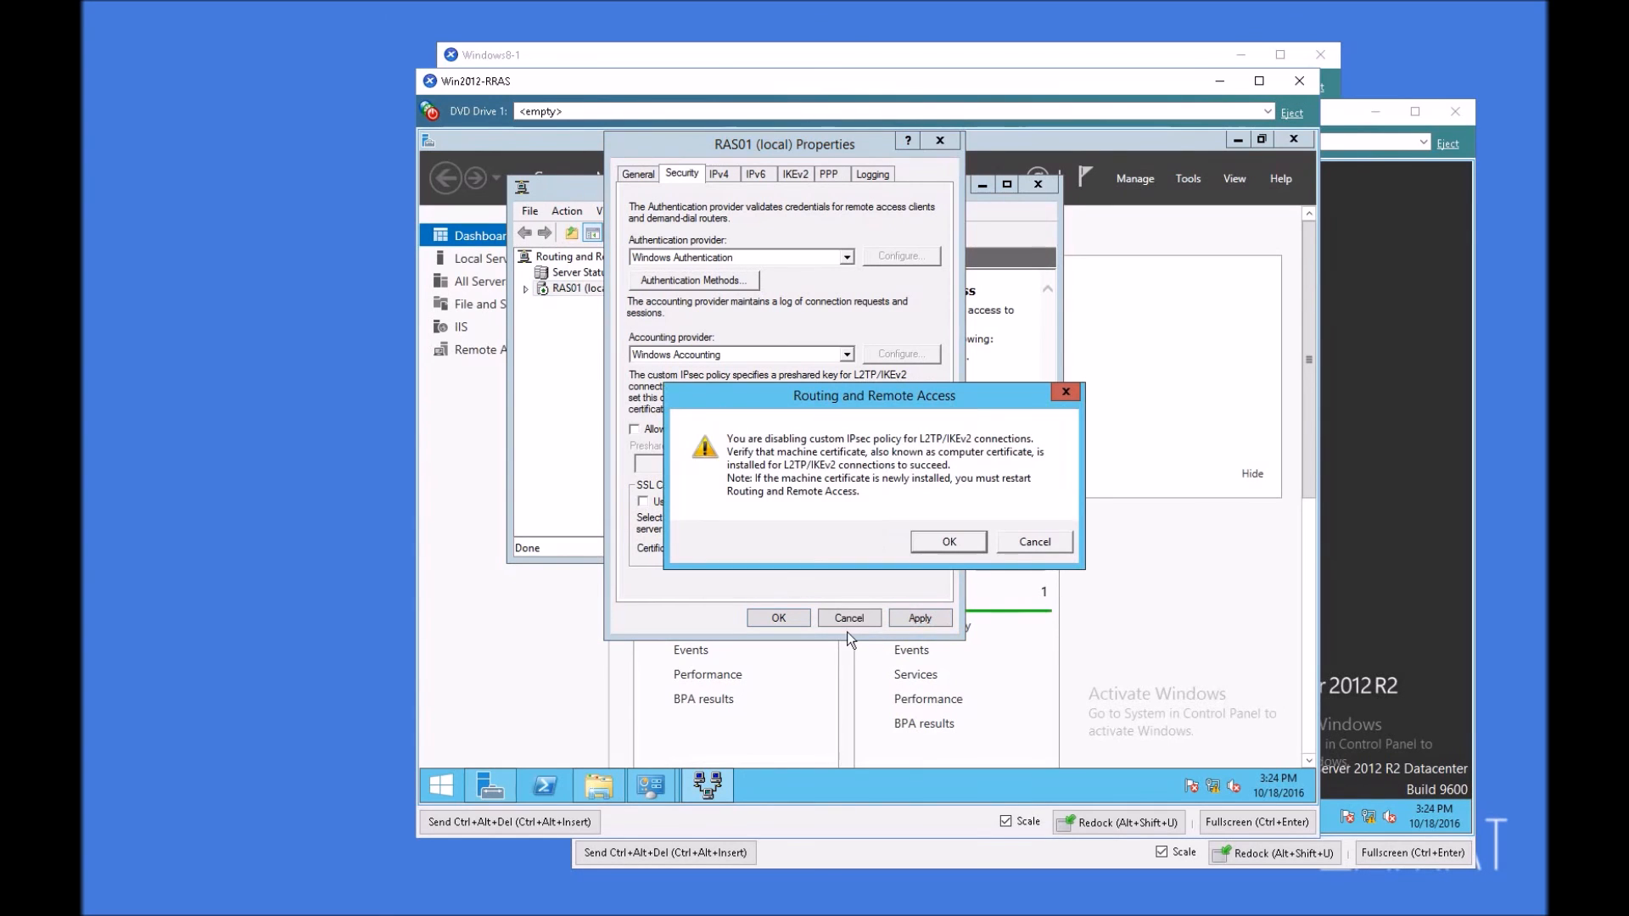
pyautogui.click(963, 544)
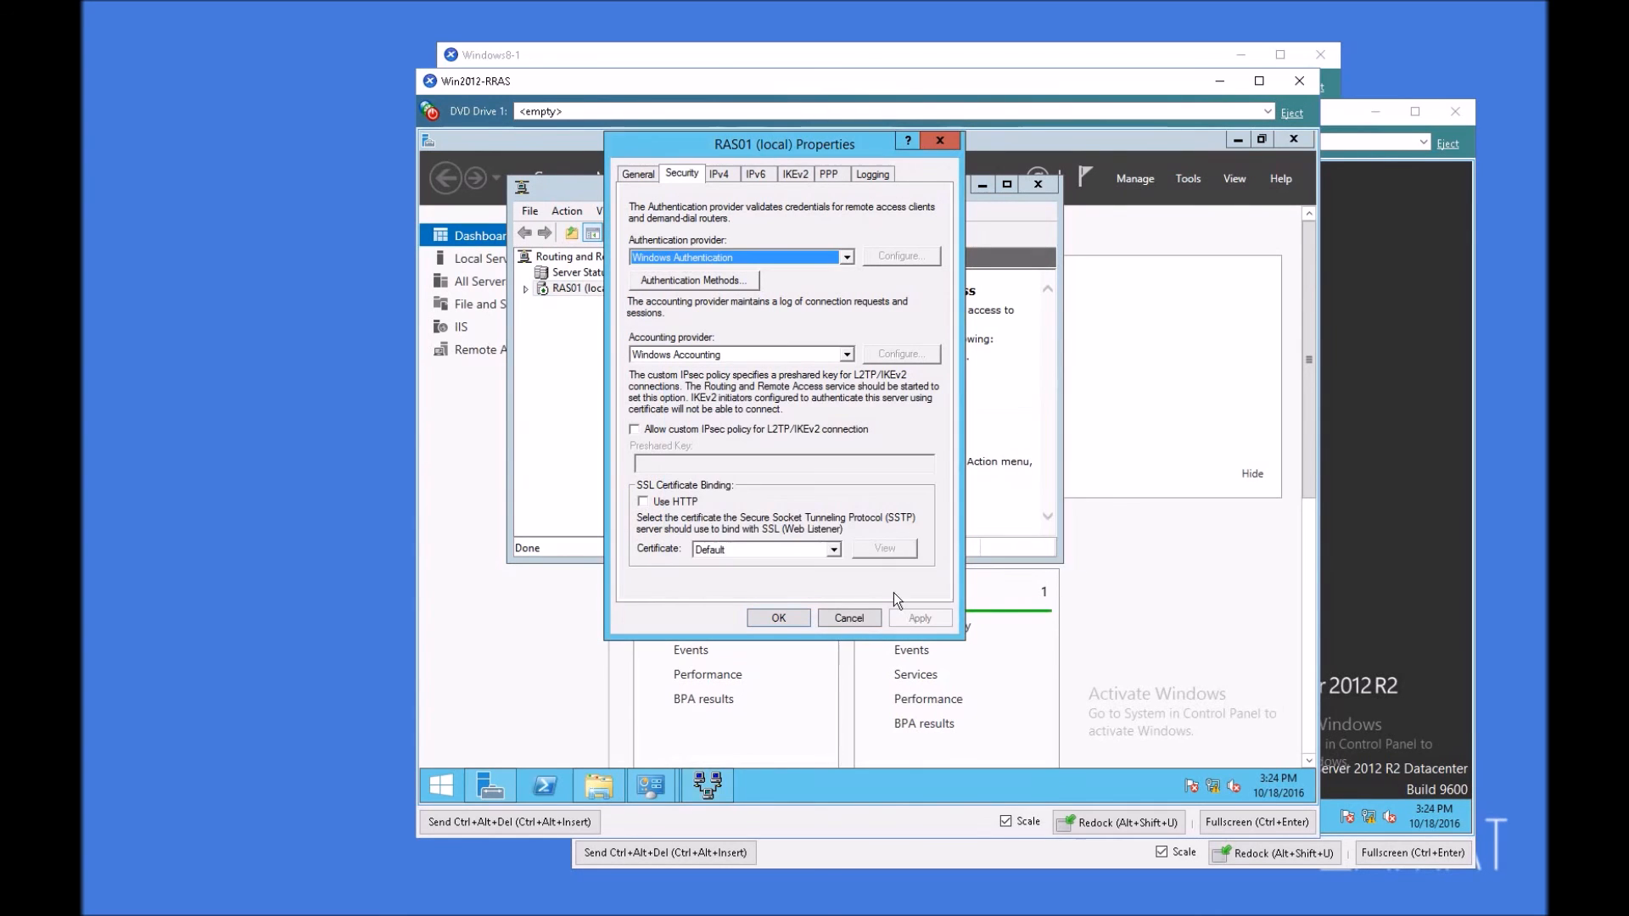
pyautogui.click(768, 617)
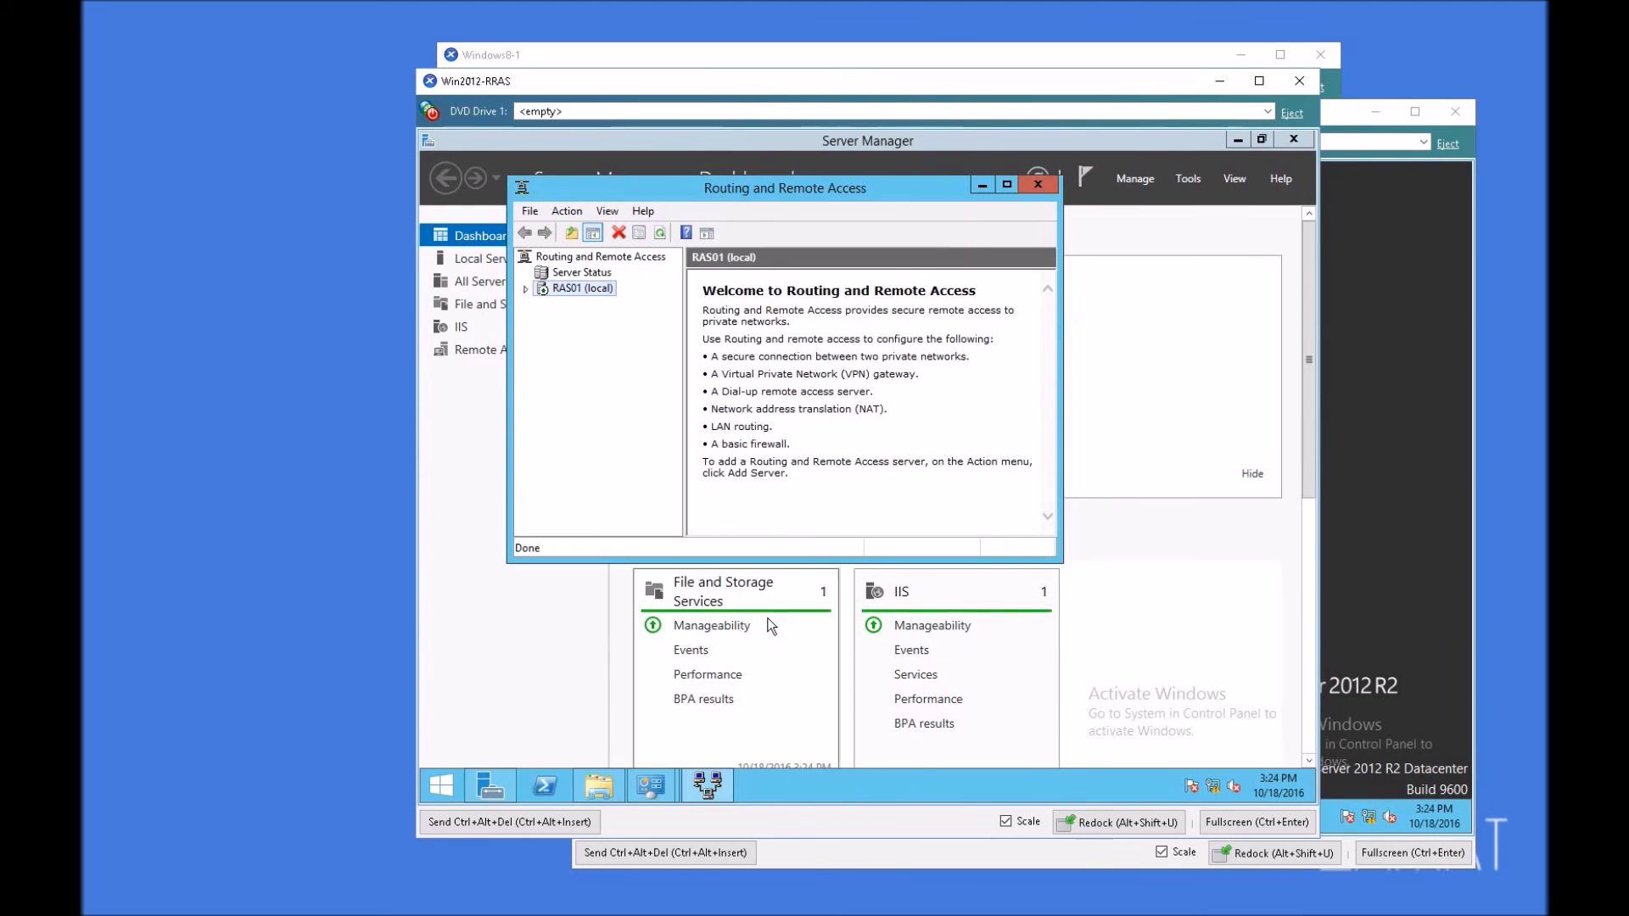
# Step: Restart the Routing and Remote Access service on RAS01
pyautogui.rightClick(566, 289)
pyautogui.moveTo(648, 363)
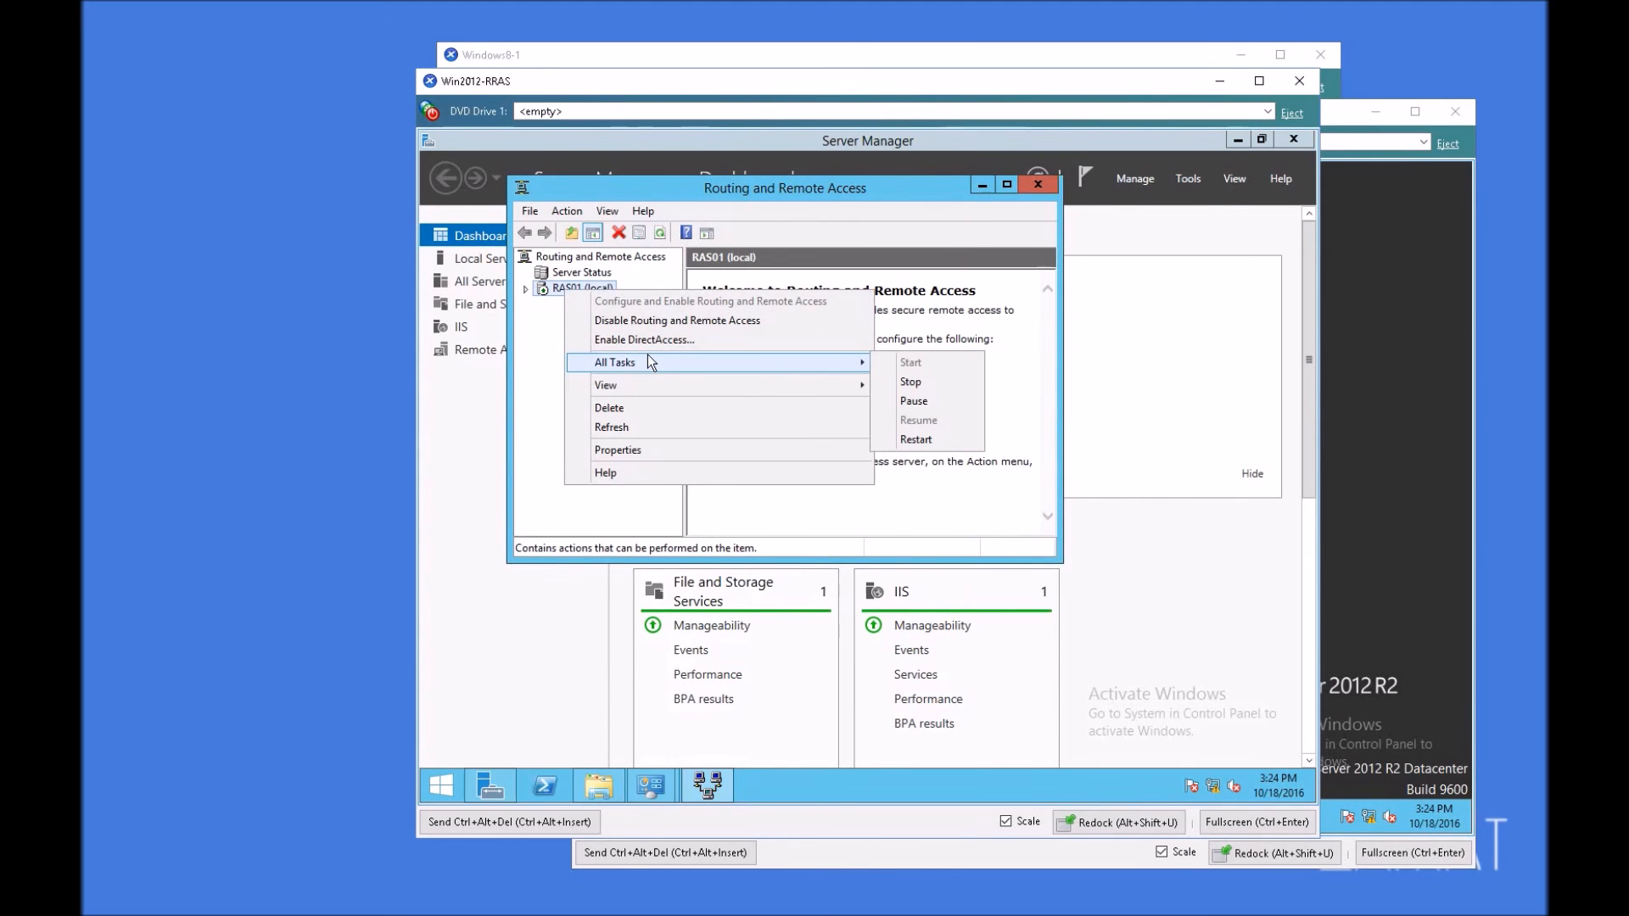
pyautogui.click(945, 440)
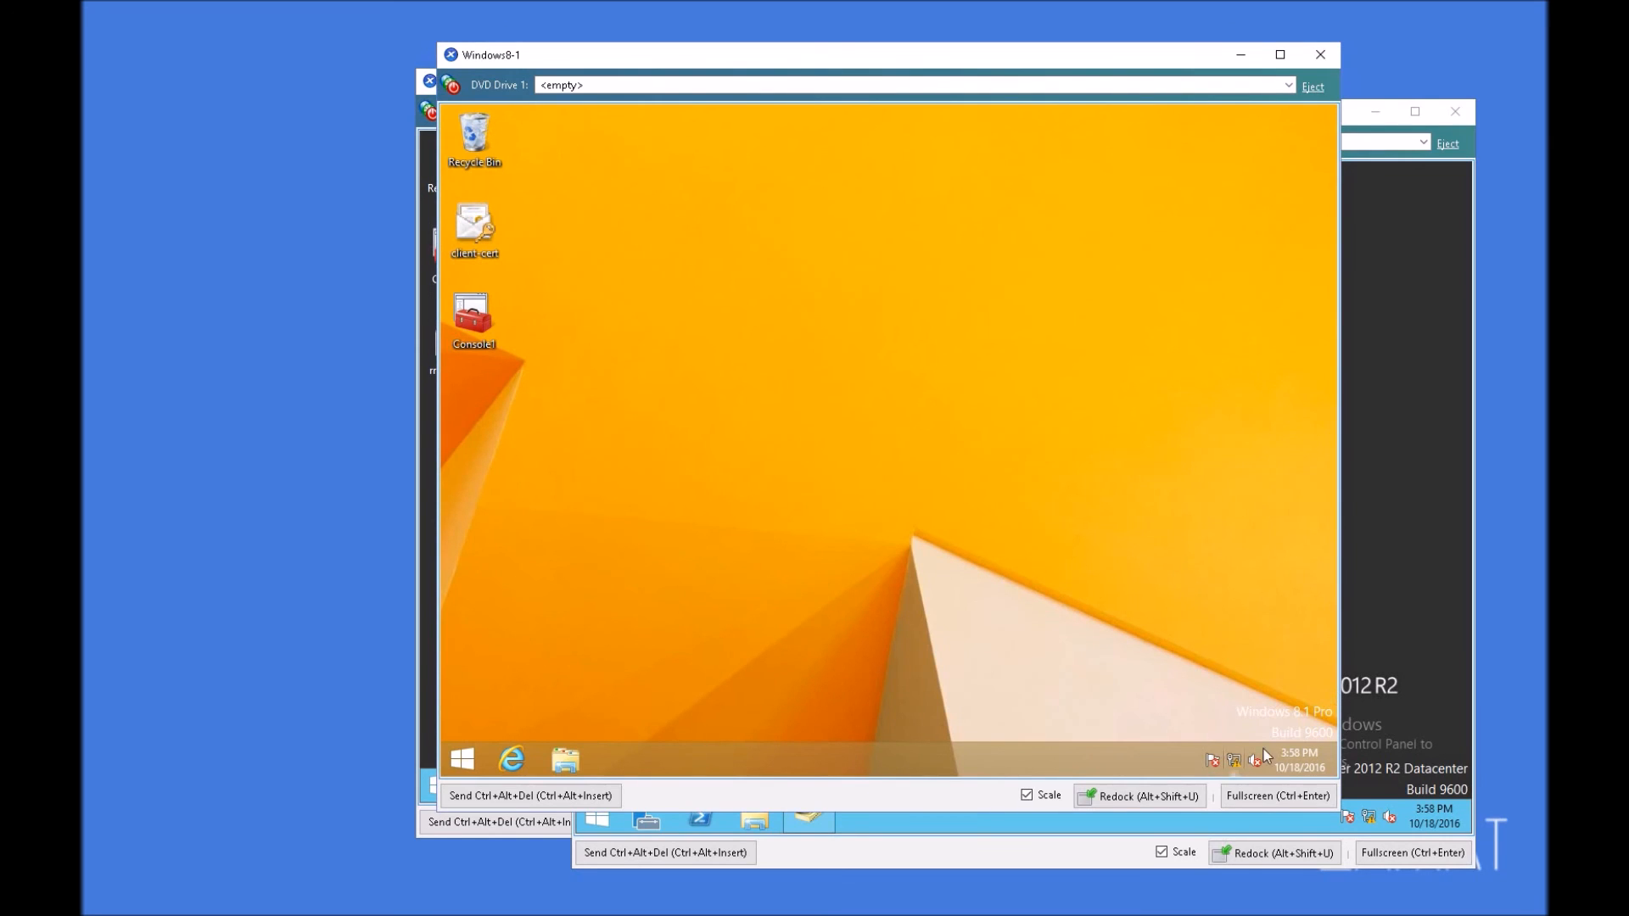
# Step: On the Windows 8.1 client, open Network and Sharing Center and connect the VPN Connection with the Administrator account and its password
pyautogui.rightClick(1234, 760)
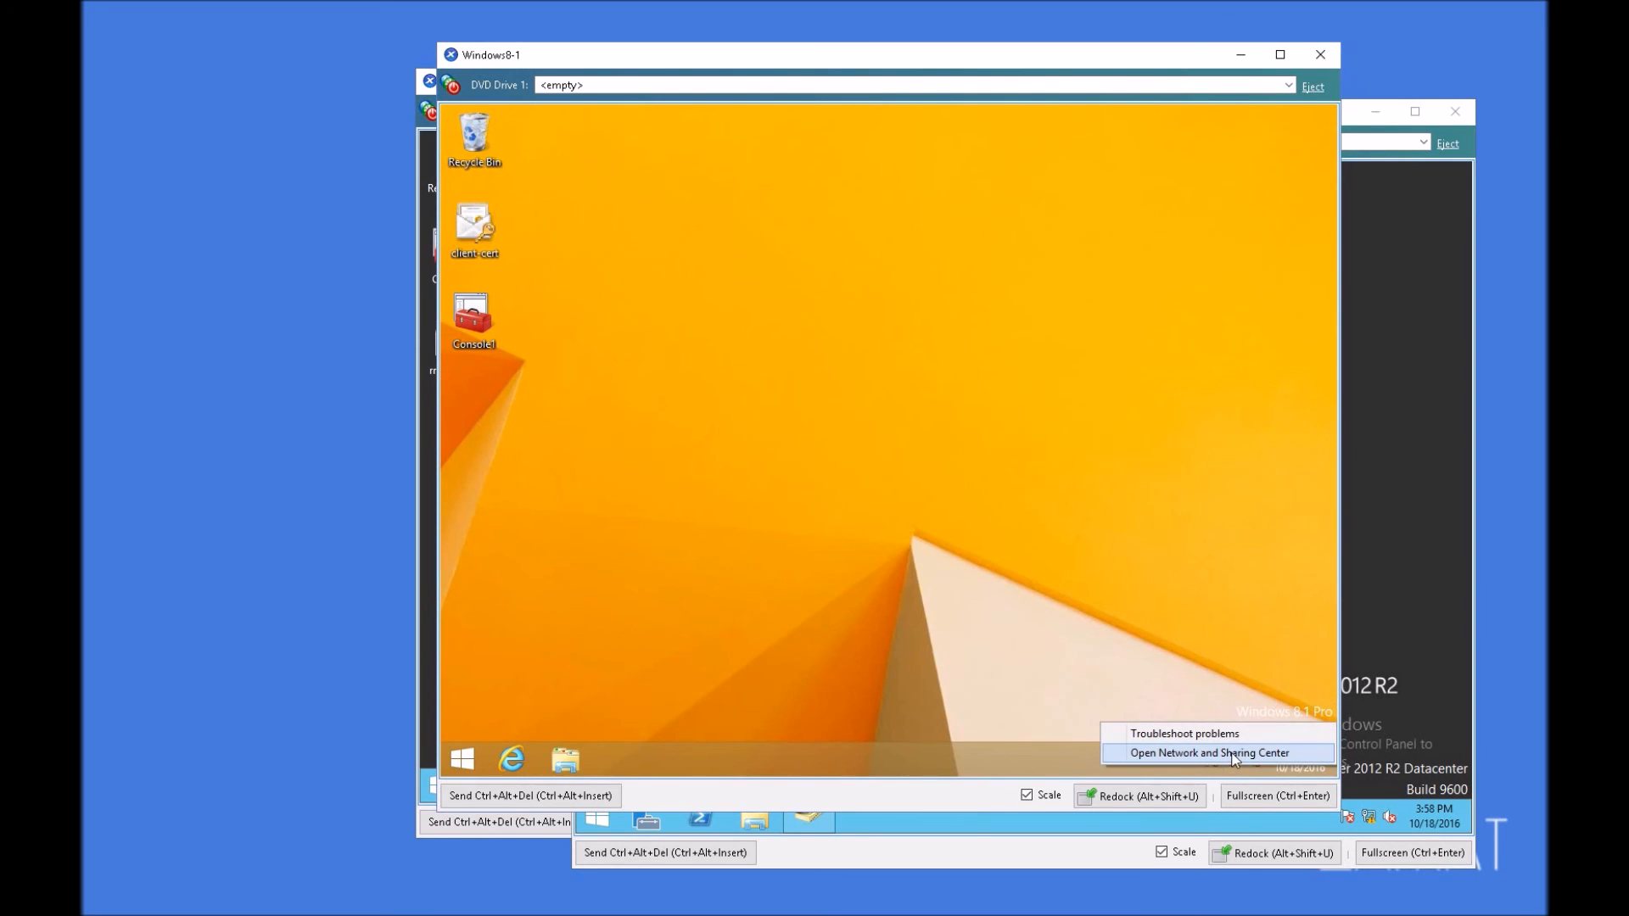
pyautogui.click(1234, 755)
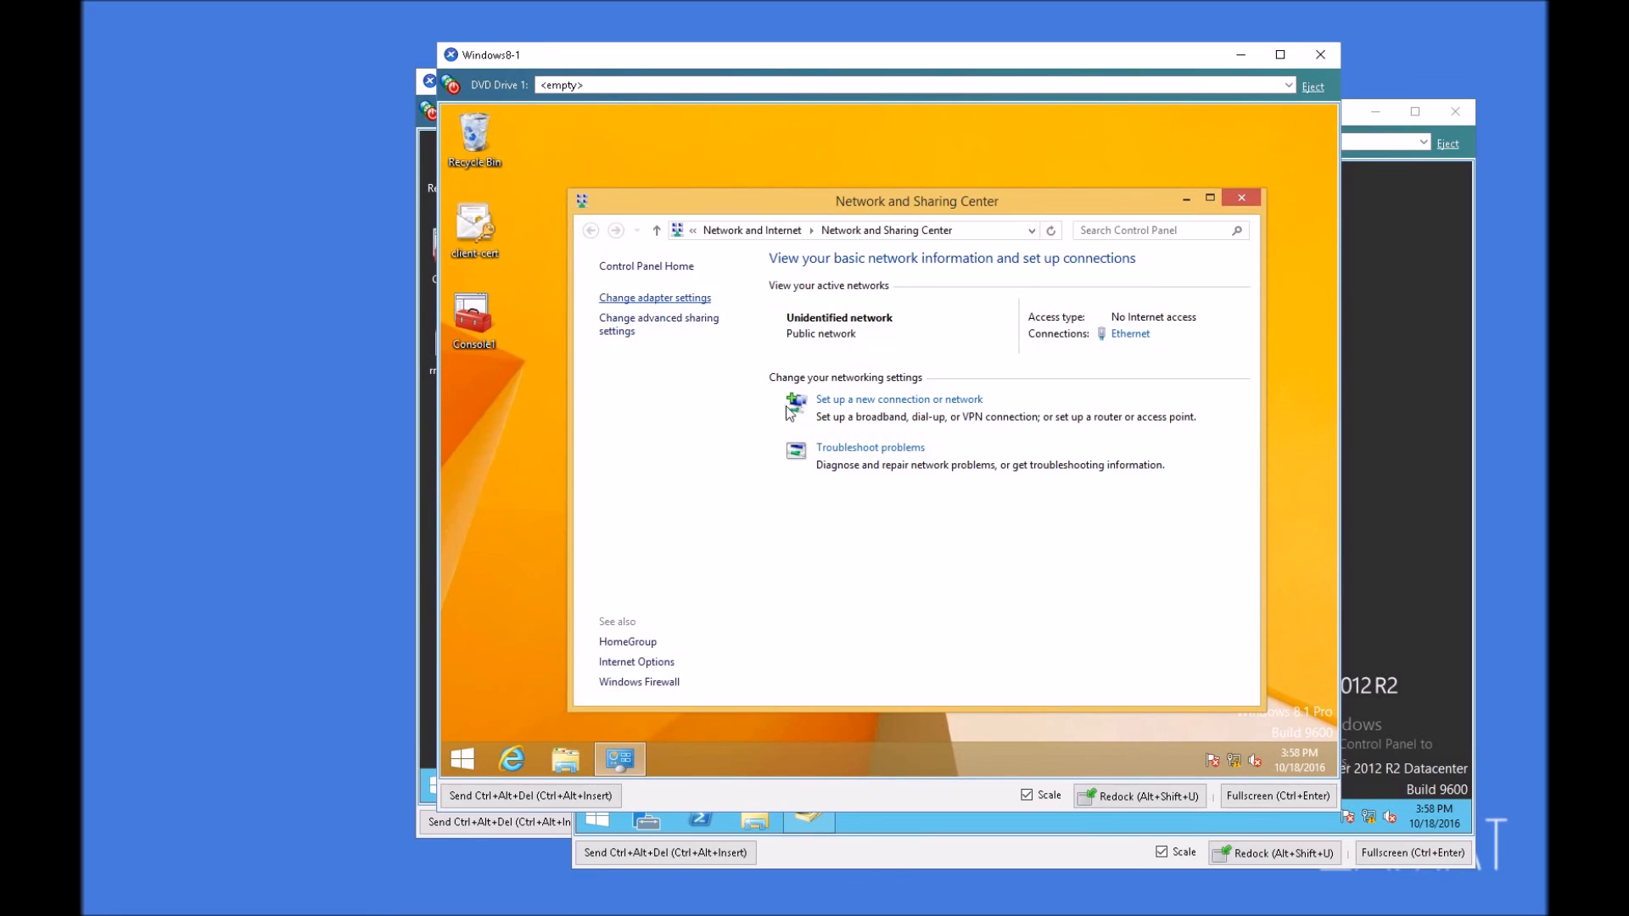
pyautogui.click(1235, 758)
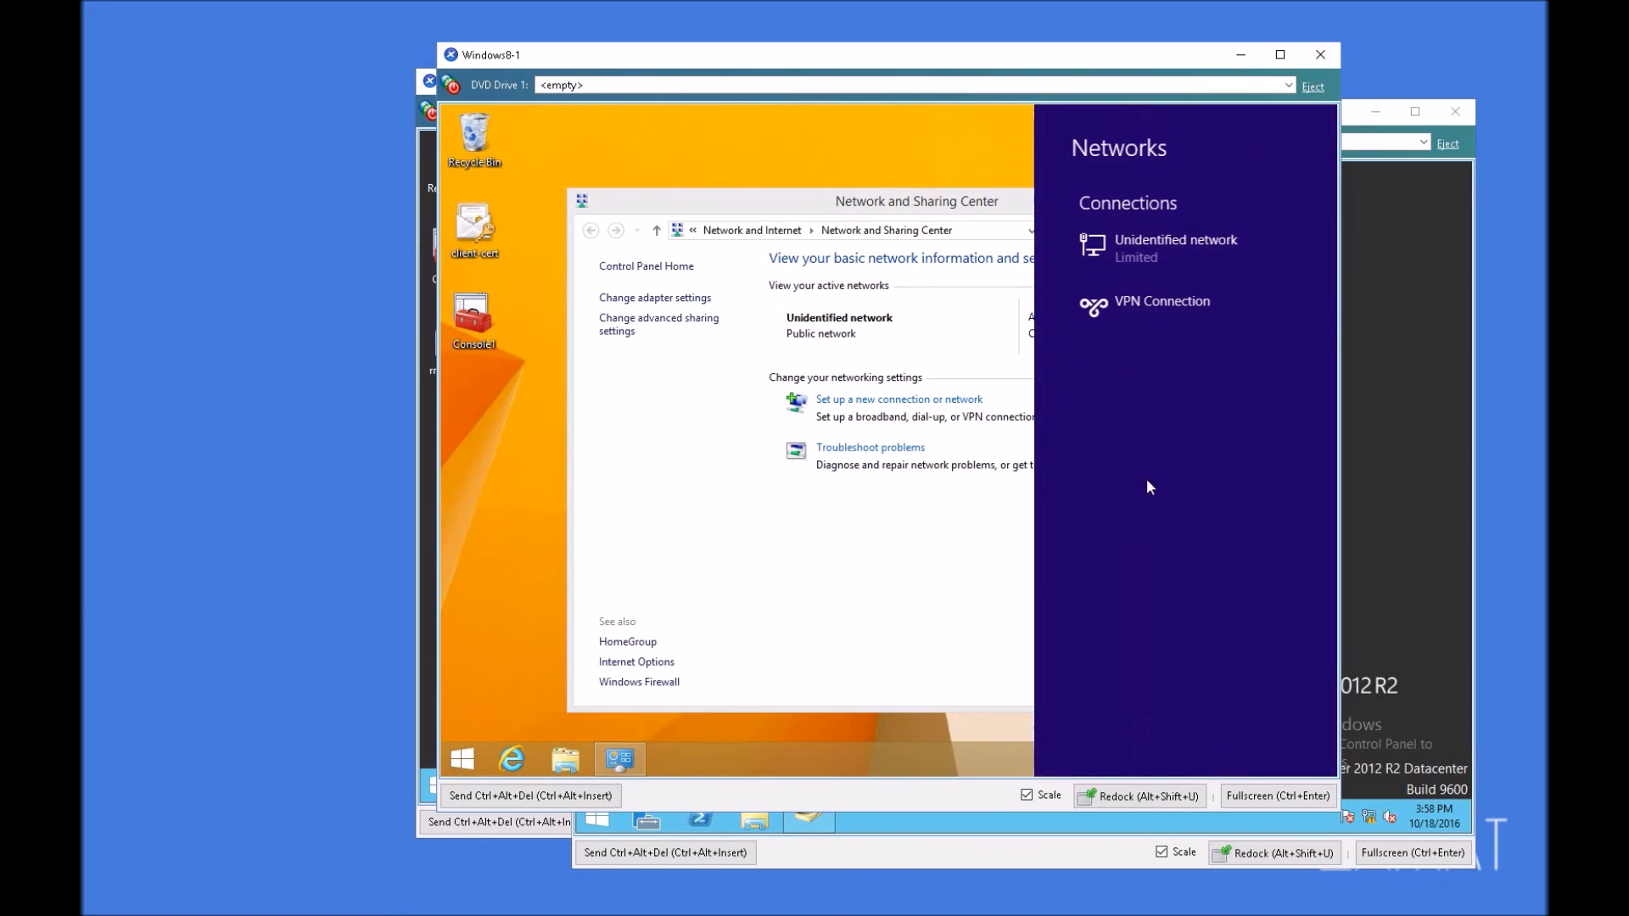
pyautogui.click(1152, 316)
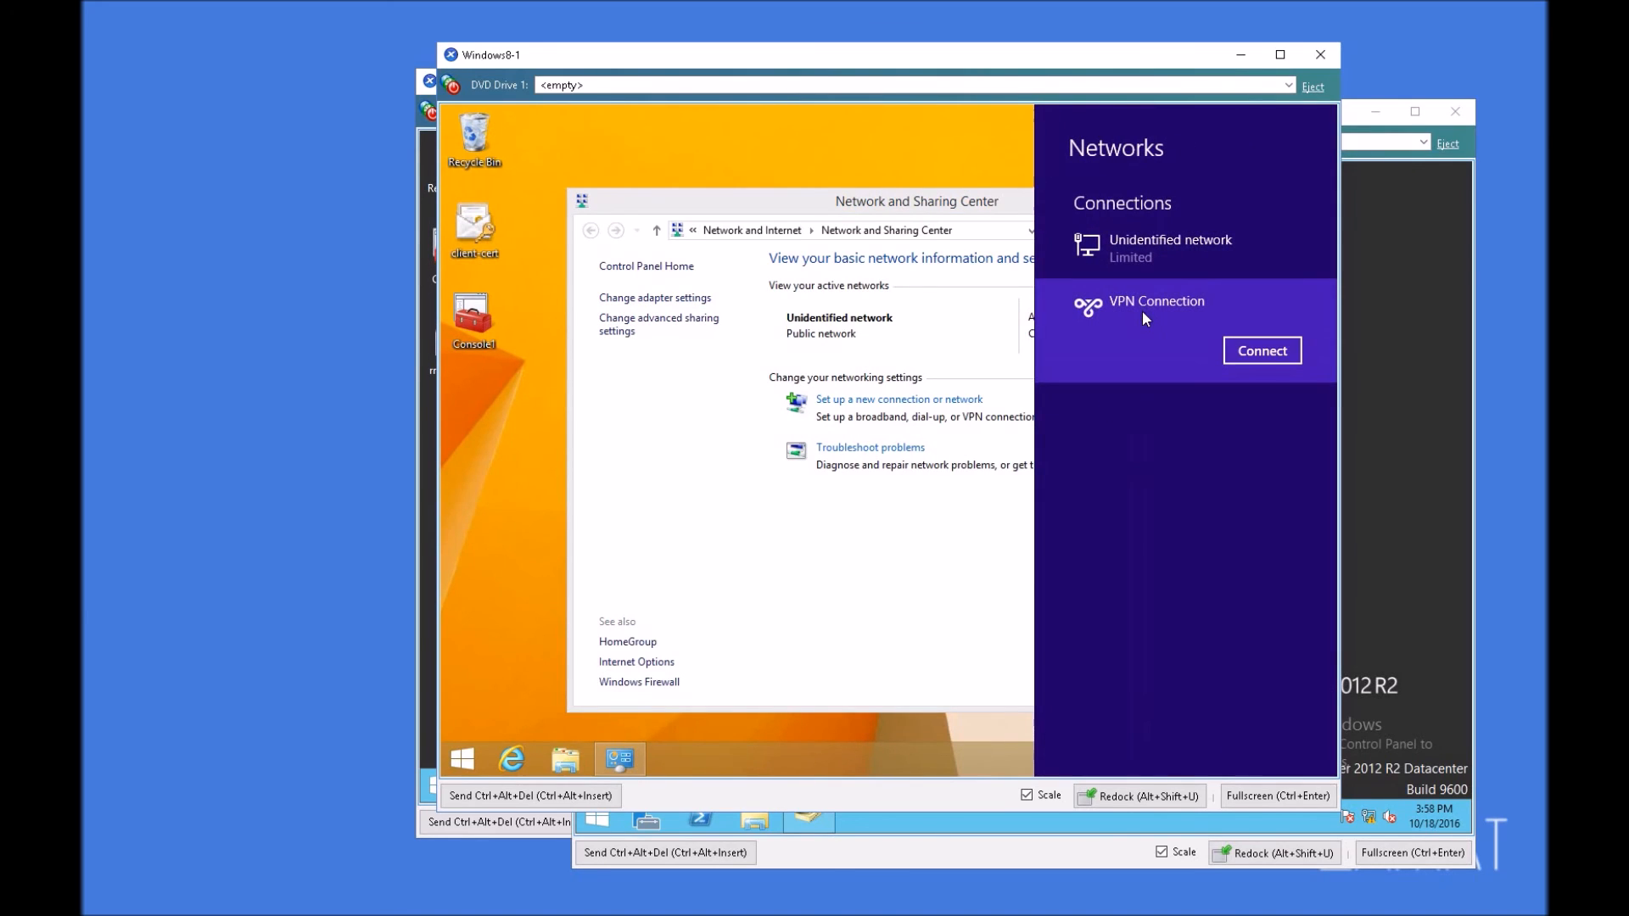
pyautogui.click(1280, 359)
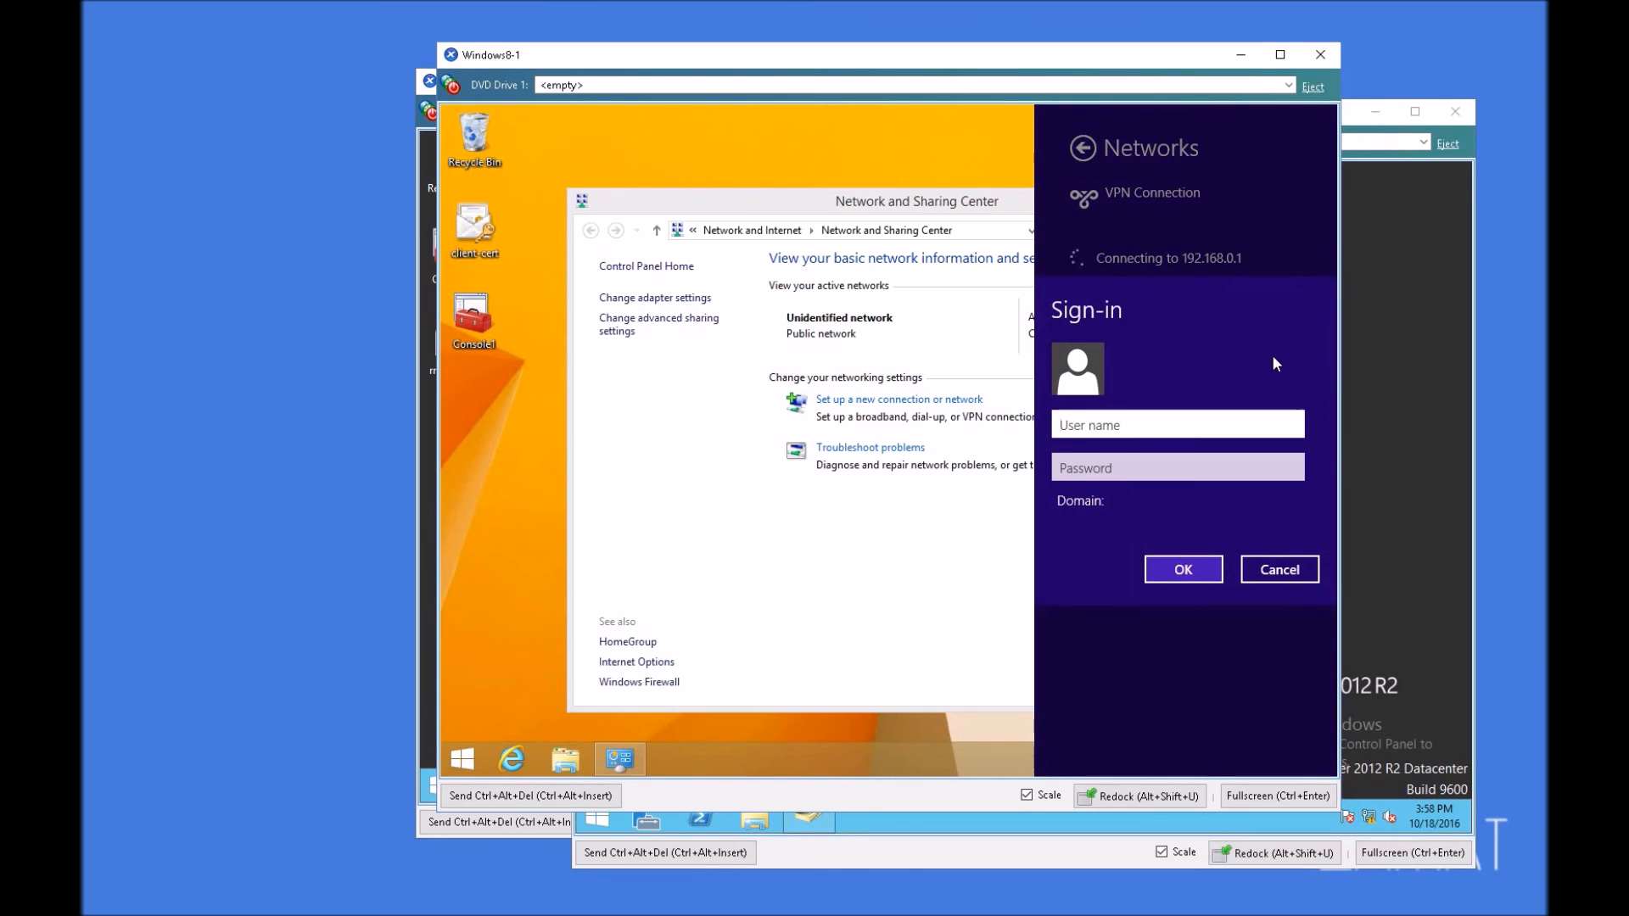
pyautogui.write('Administrator')
pyautogui.press('Tab')
pyautogui.write('Pa$$w0rd')
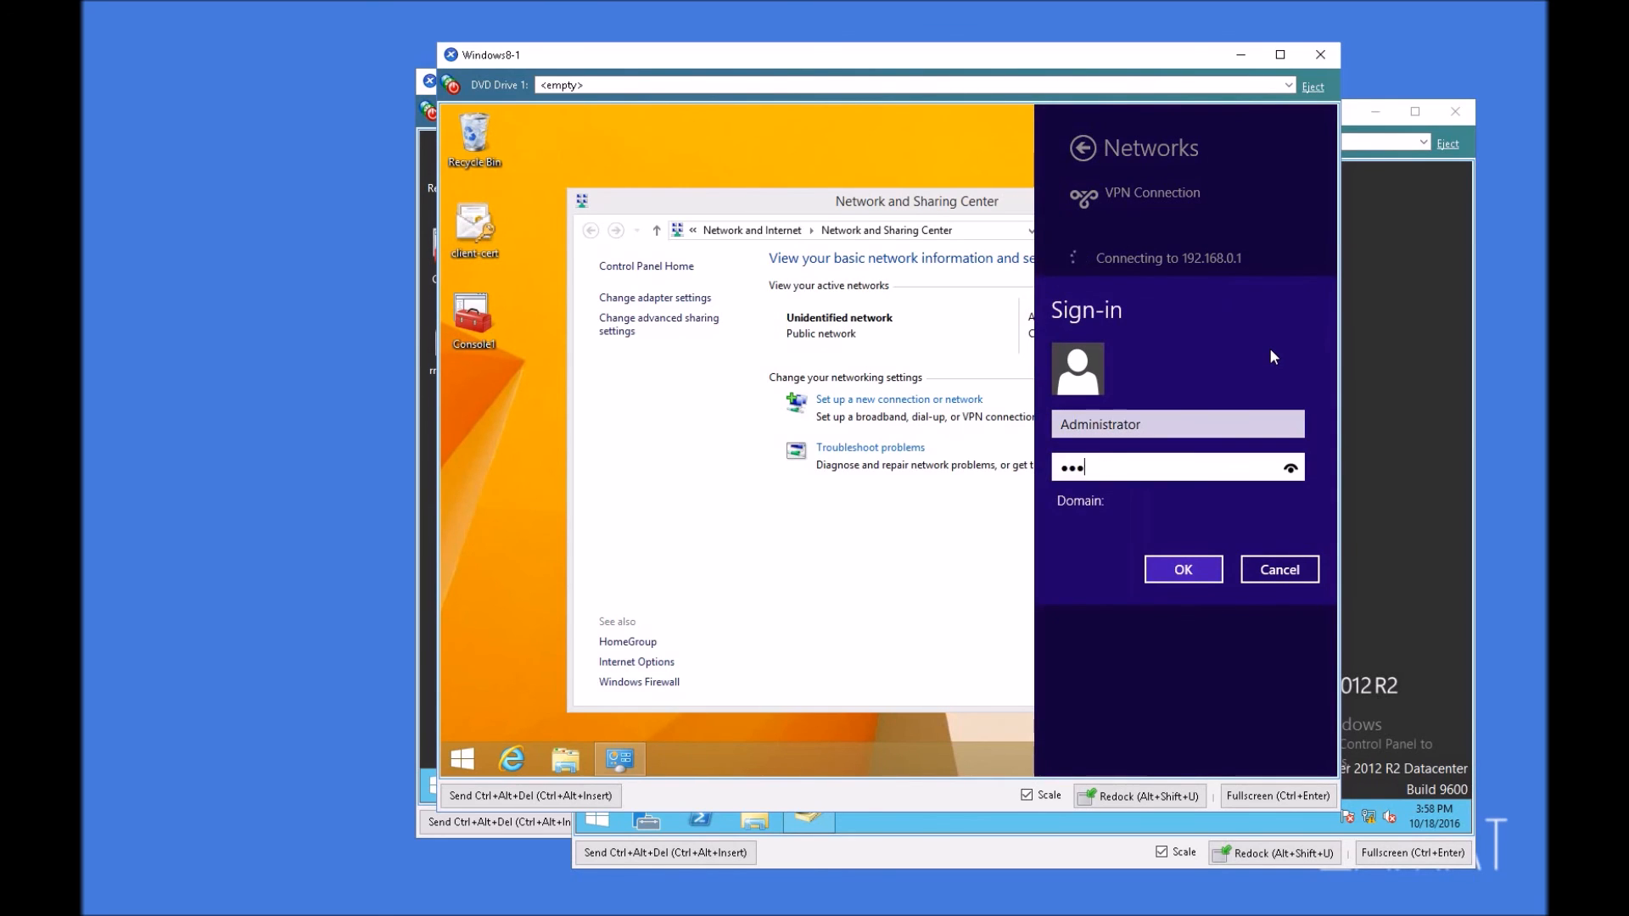
pyautogui.press('Return')
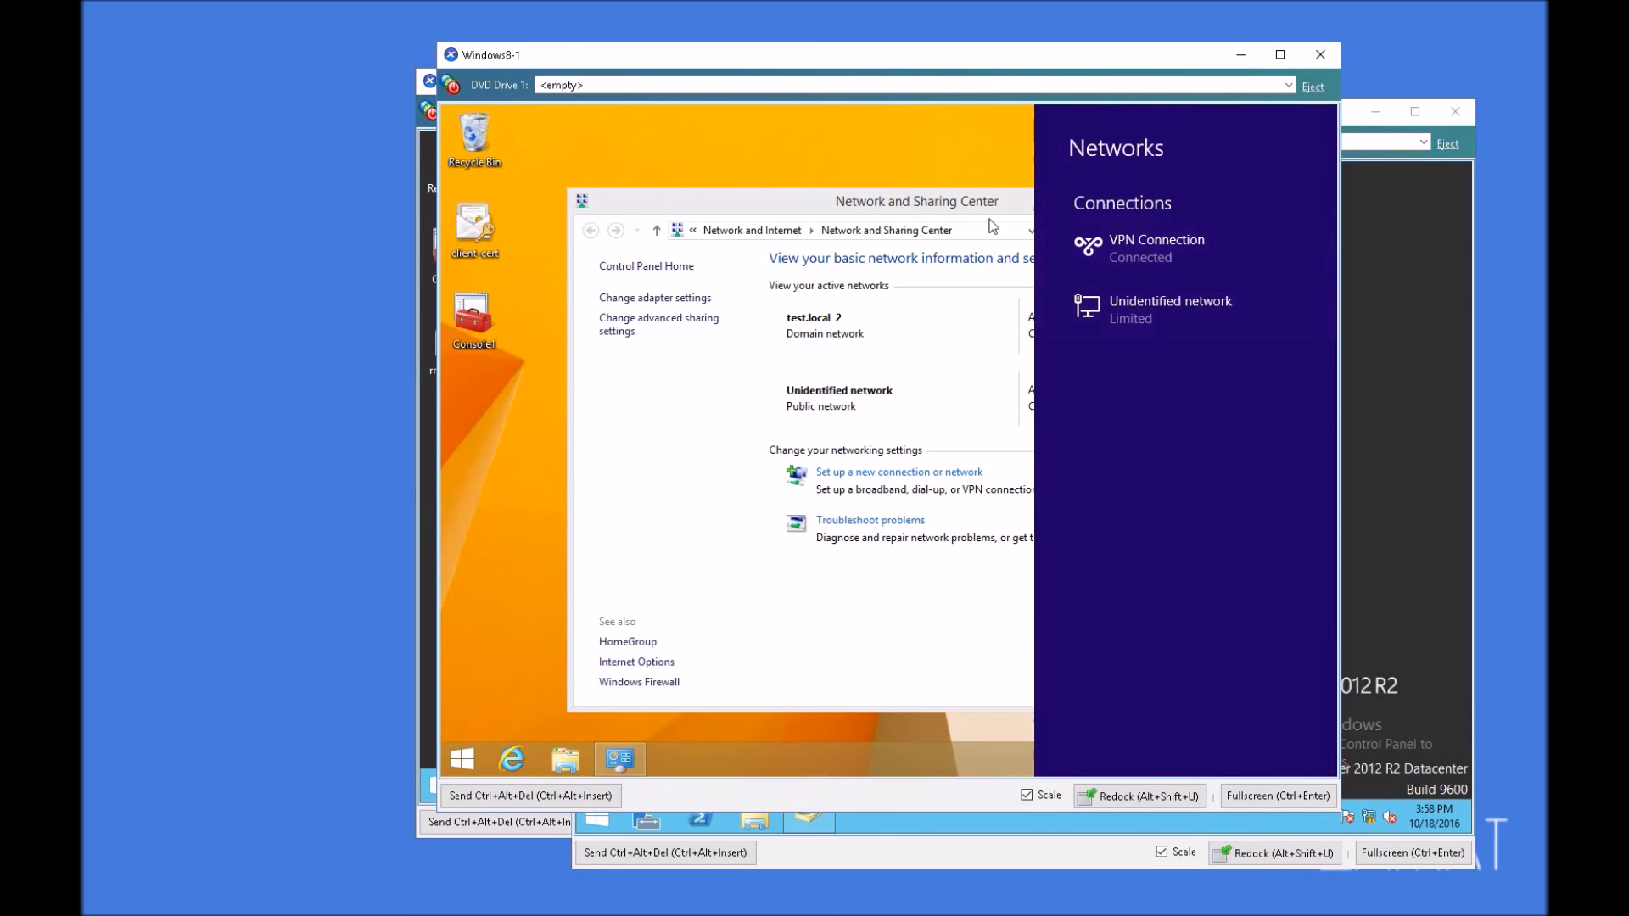
# Step: Change the VPN Connection's destination host to RAS01.test.local in its properties and save
pyautogui.click(880, 170)
pyautogui.click(660, 299)
pyautogui.rightClick(1145, 339)
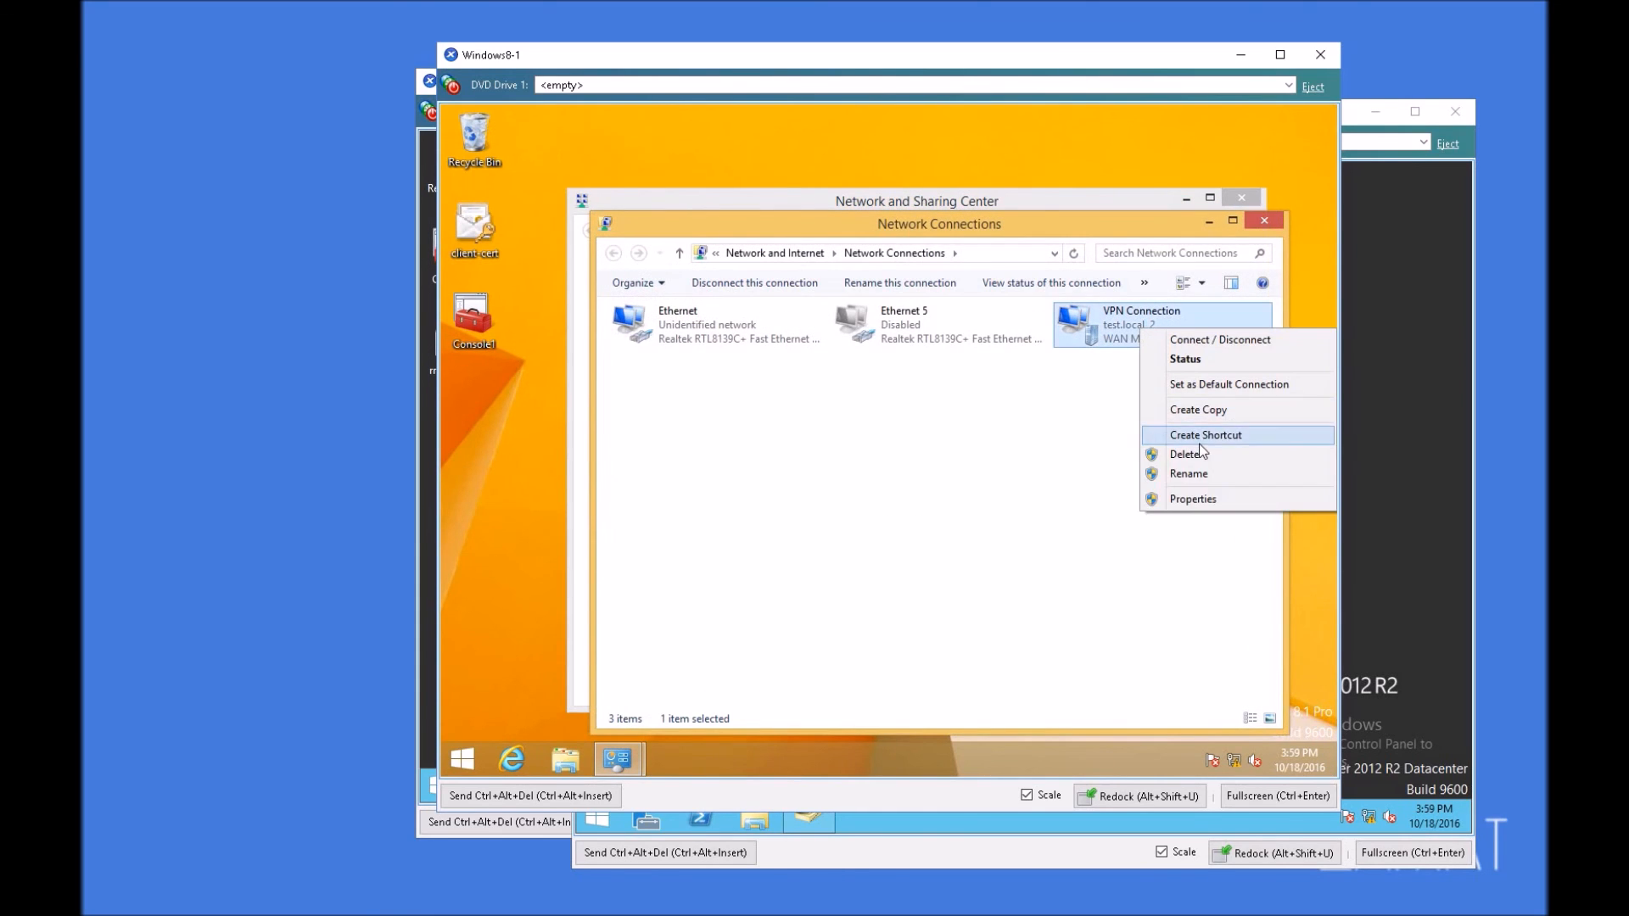
pyautogui.click(1194, 497)
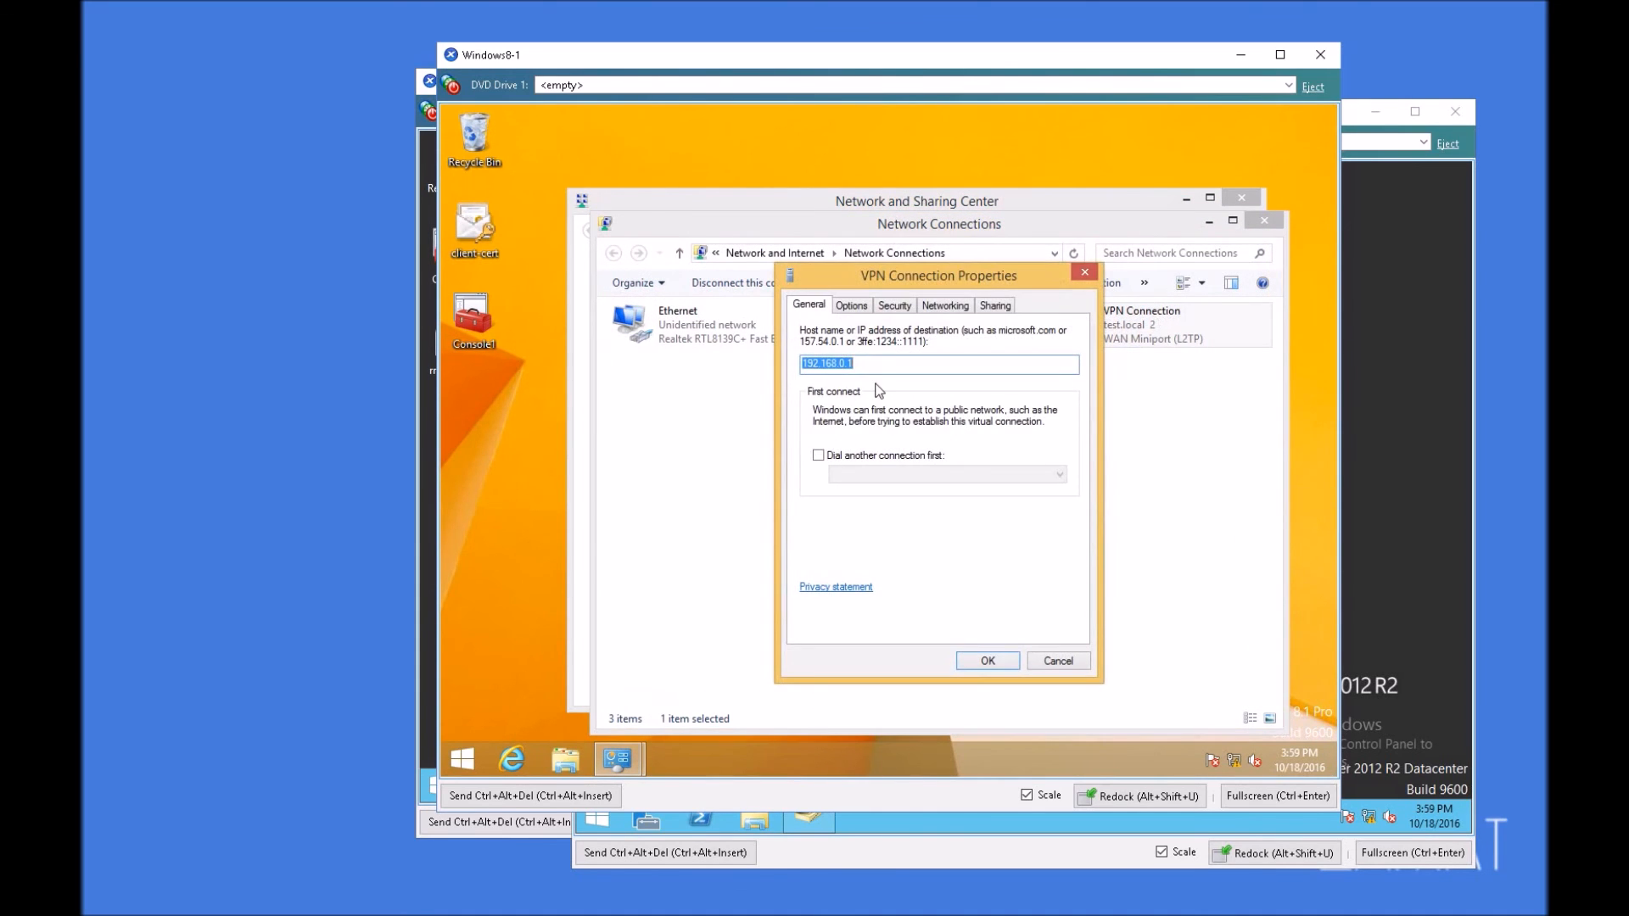
pyautogui.click(914, 366)
pyautogui.moveTo(868, 367); pyautogui.dragTo(792, 363)
pyautogui.write('RAS01.test.local')
pyautogui.click(981, 660)
pyautogui.click(1095, 520)
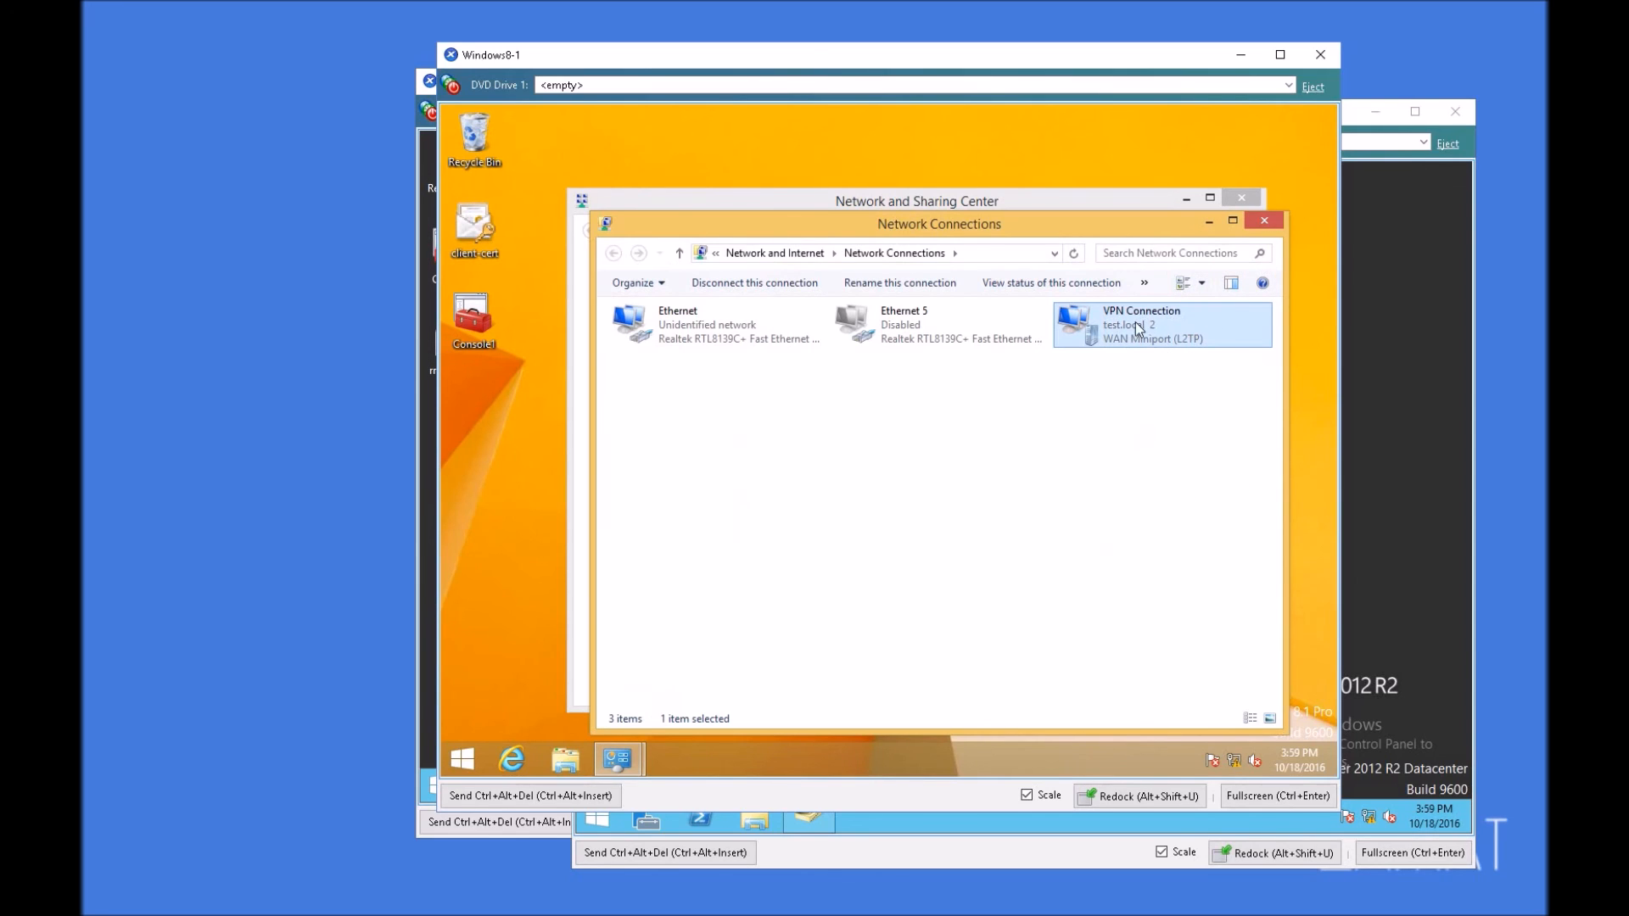
# Step: Disconnect the active VPN Connection
pyautogui.click(1237, 761)
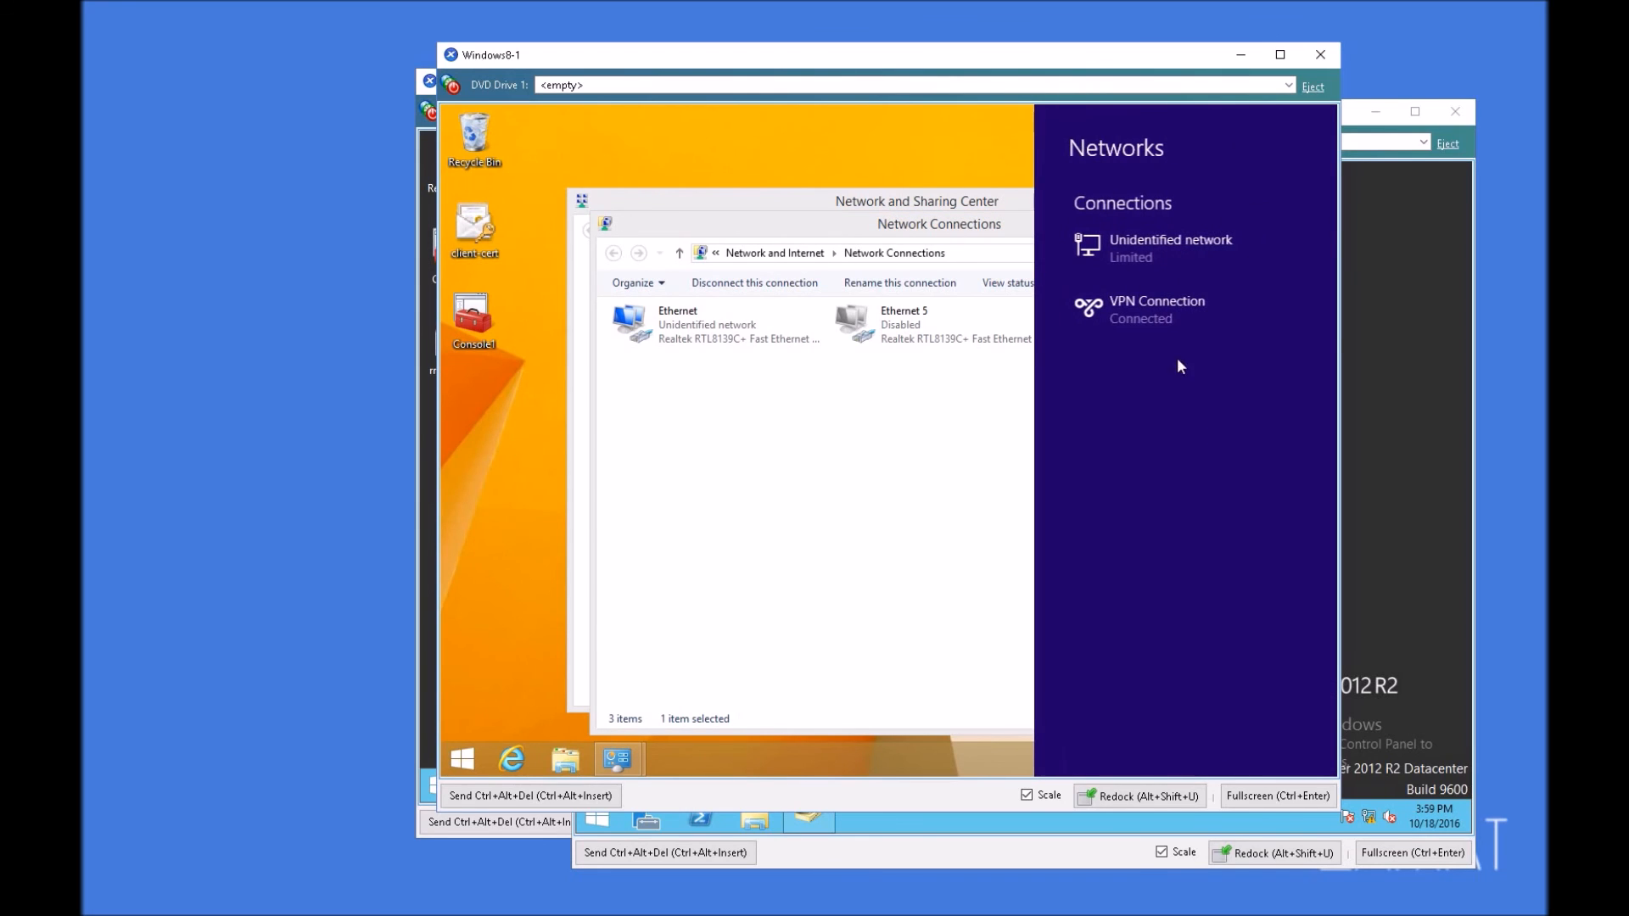
pyautogui.click(1155, 323)
pyautogui.click(1259, 370)
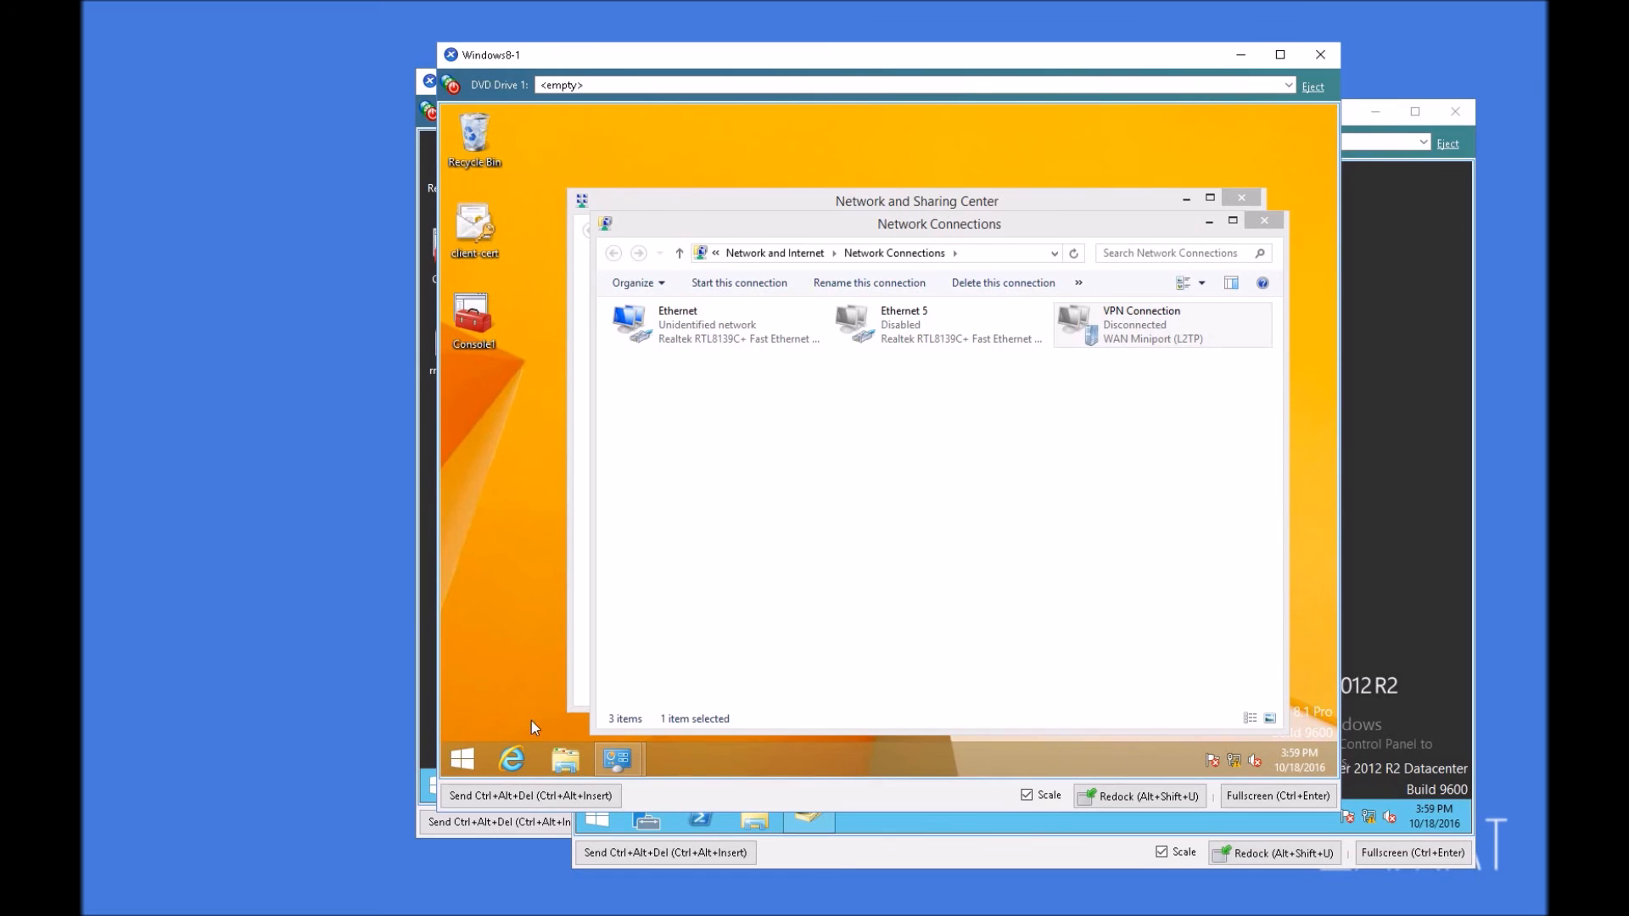
# Step: Open a command prompt and ping ras01.test.local to test name resolution
pyautogui.rightClick(462, 759)
pyautogui.click(509, 698)
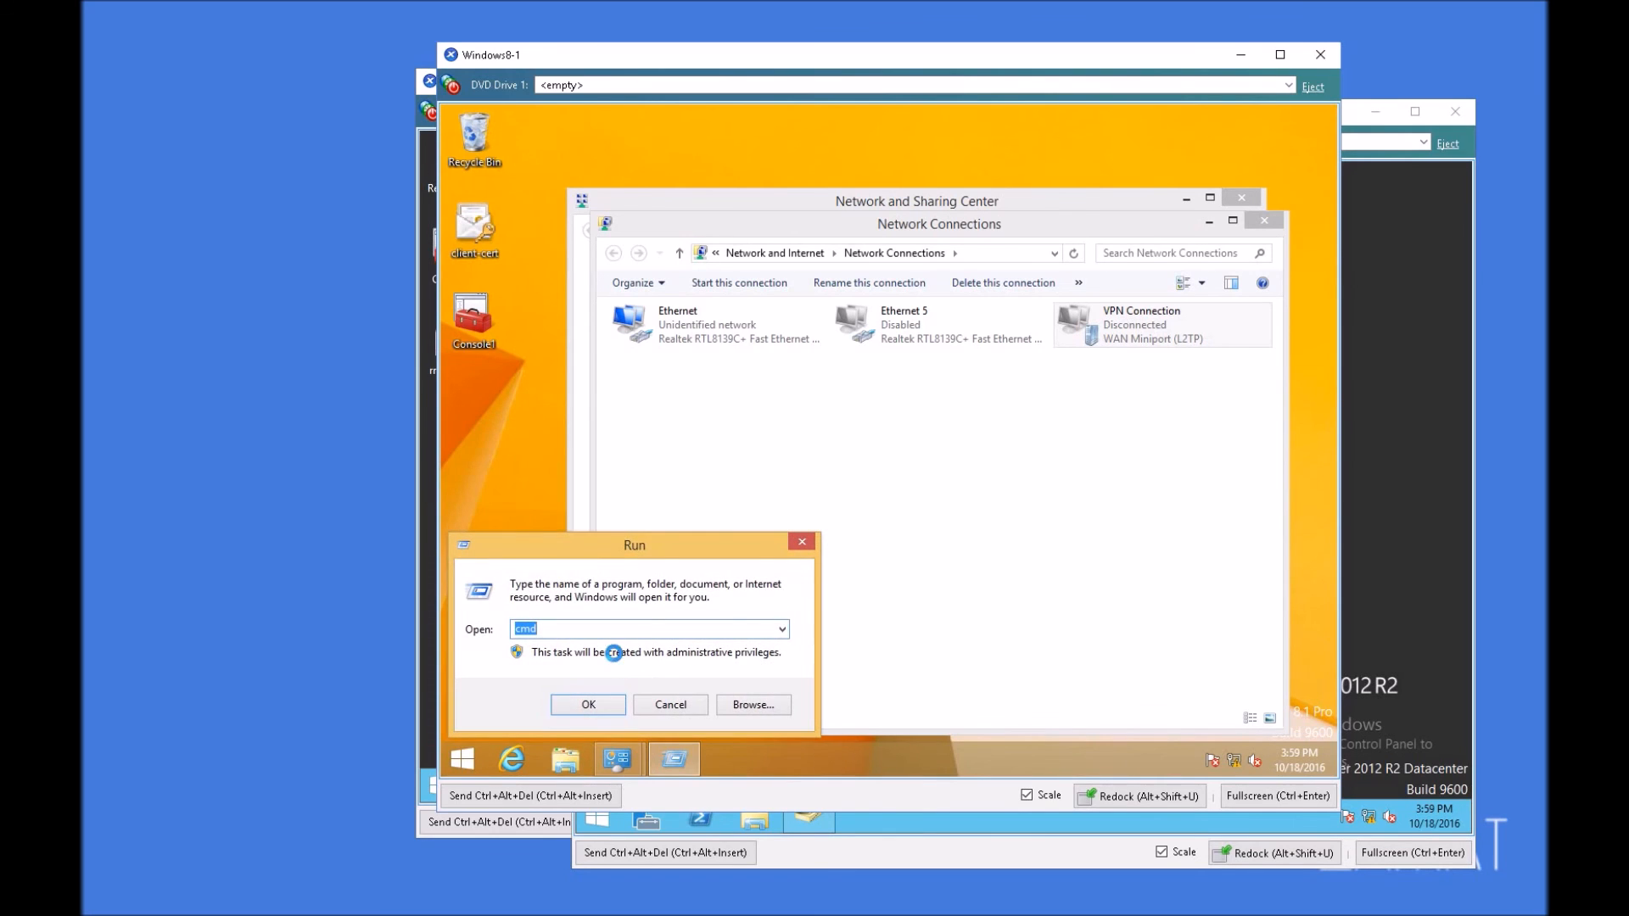
pyautogui.press('Return')
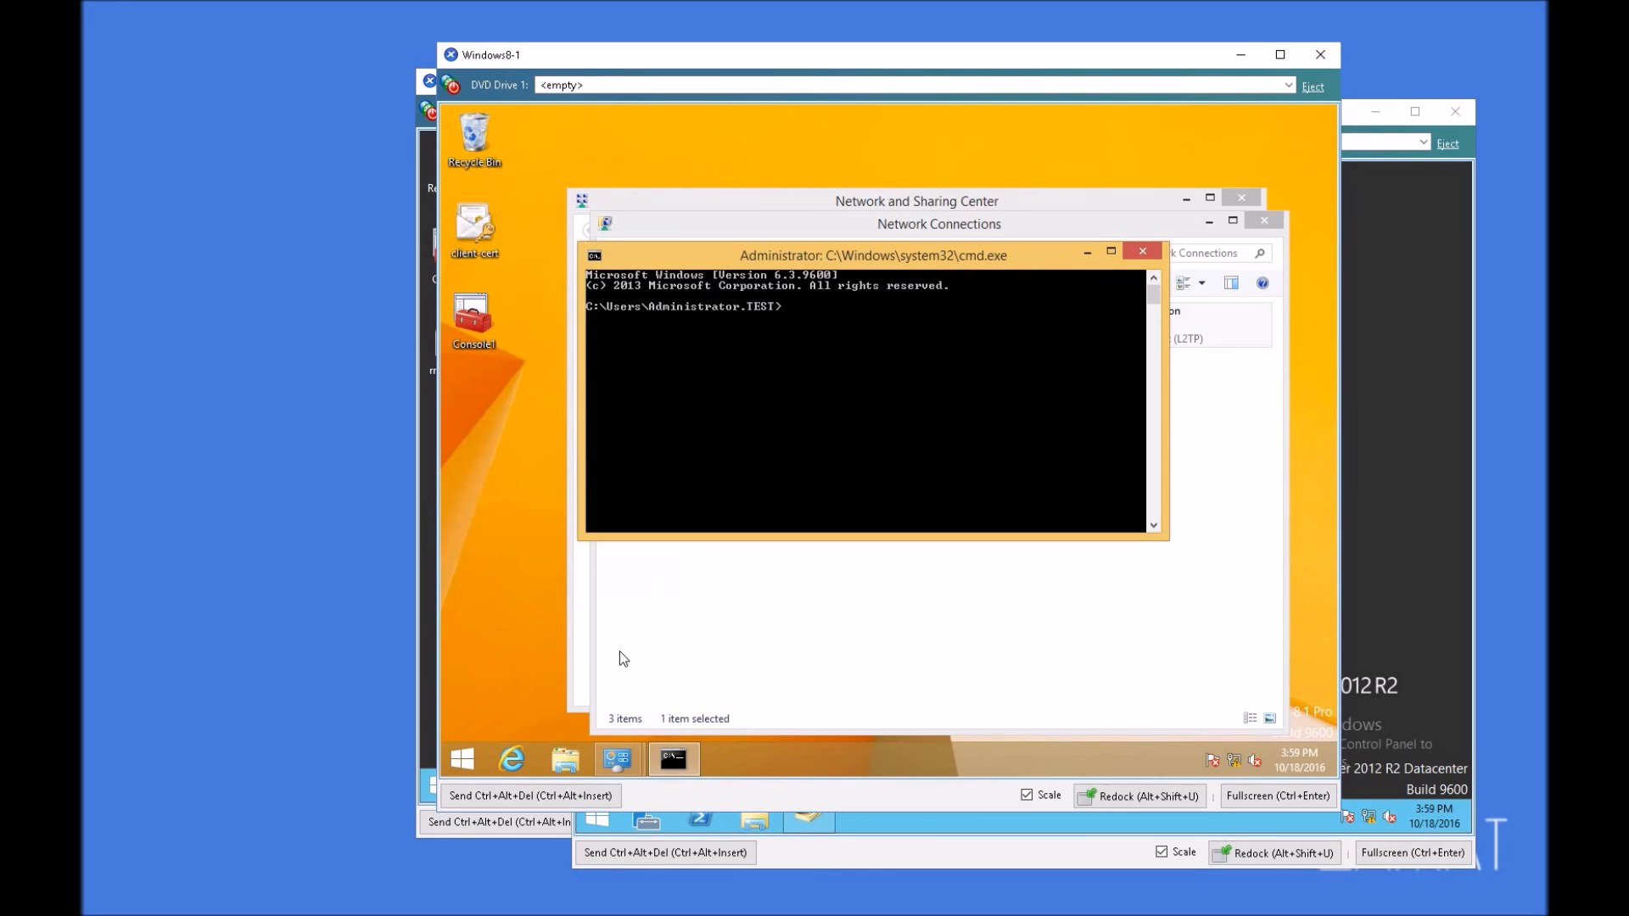
pyautogui.write('ping ras01.test.local')
pyautogui.press('Return')
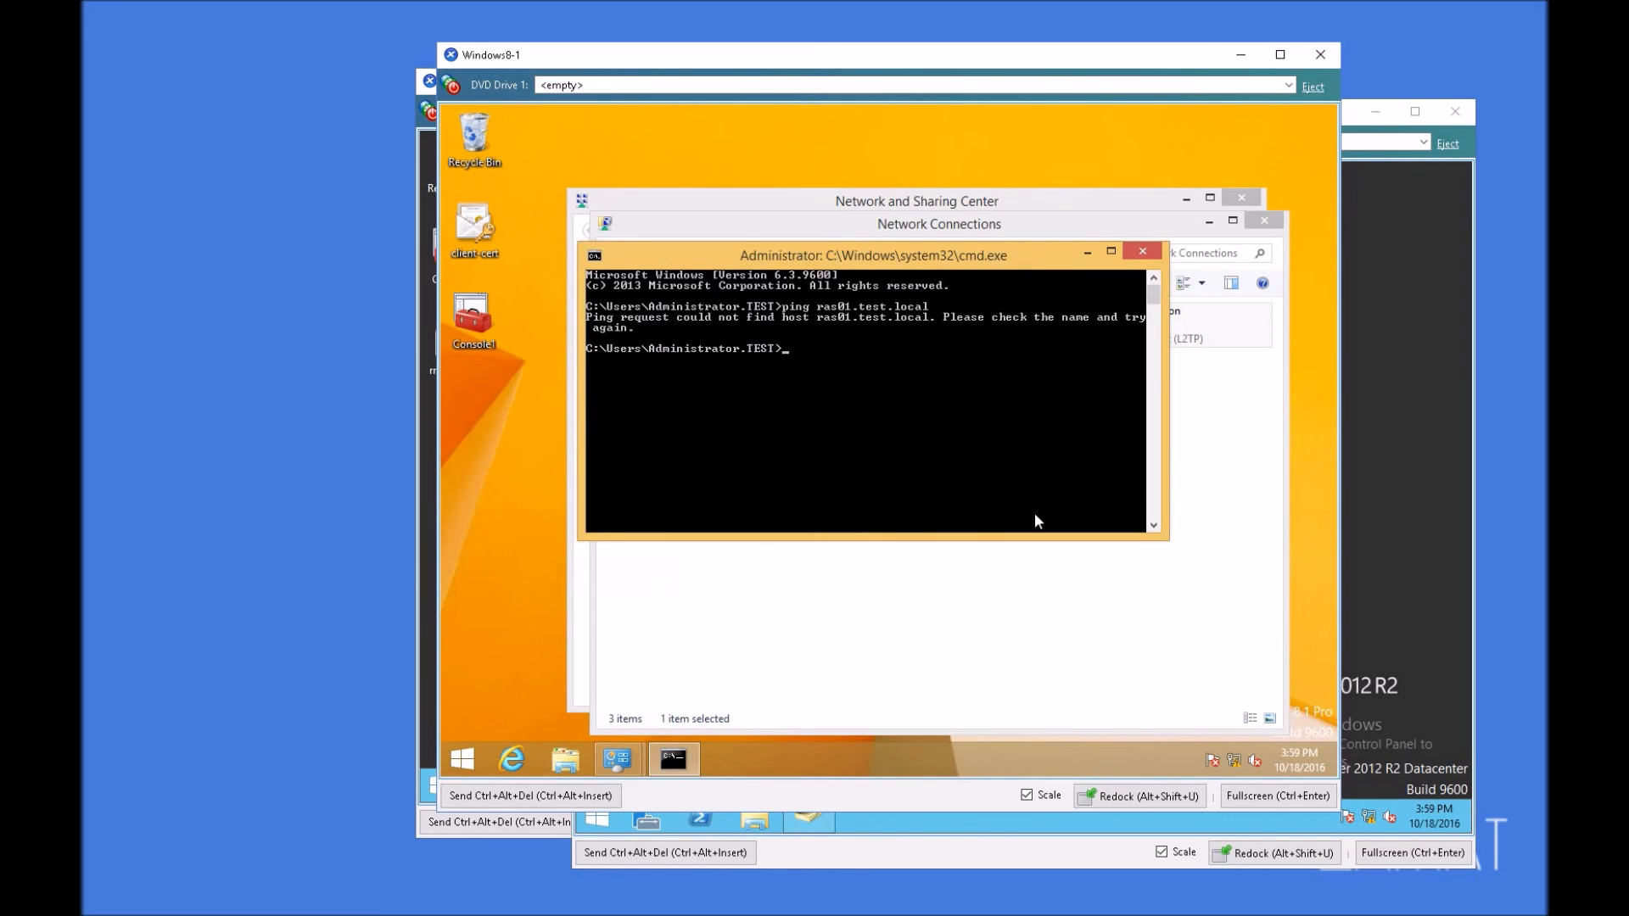
# Step: Browse to the C:\Windows\System32\drivers\etc folder in File Explorer
pyautogui.click(480, 544)
pyautogui.click(561, 759)
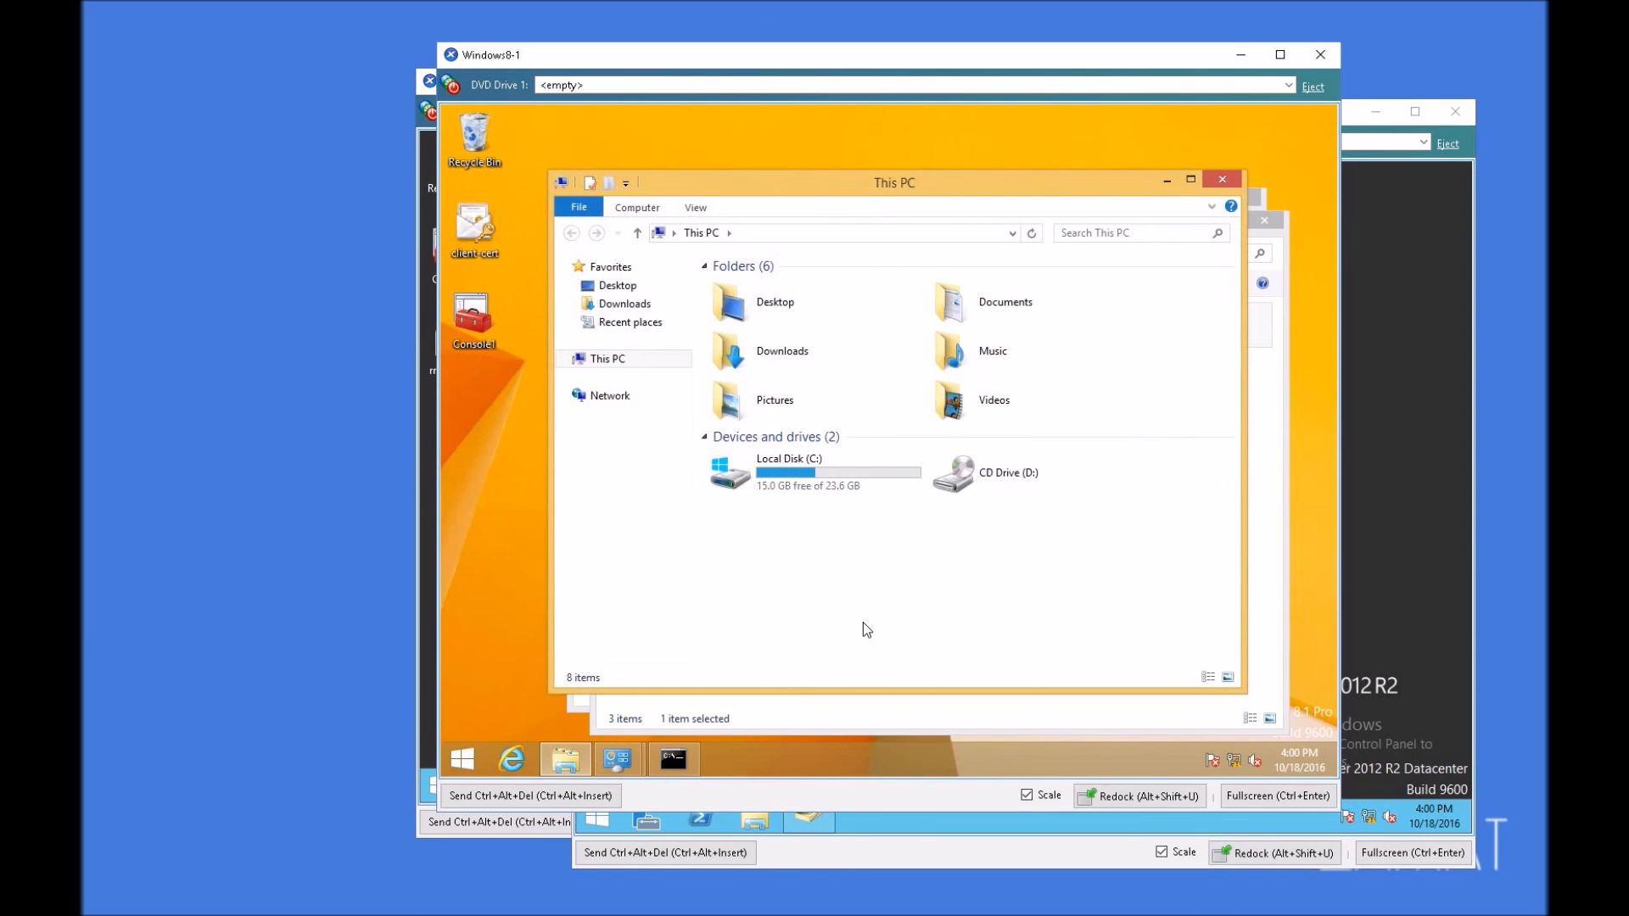
pyautogui.doubleClick(819, 477)
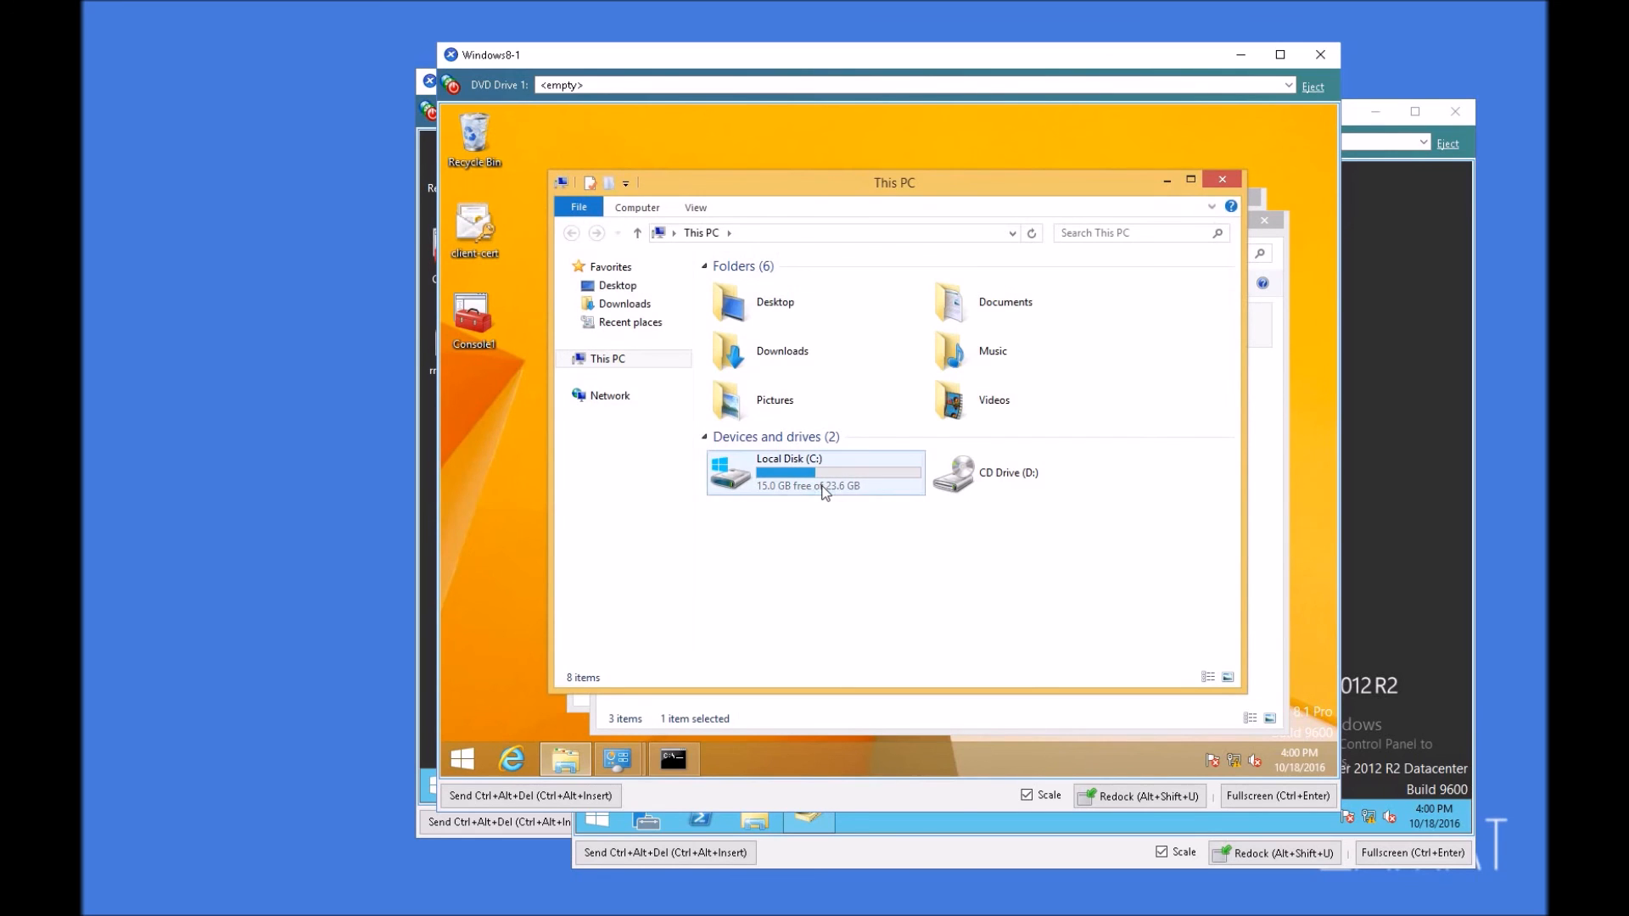
pyautogui.doubleClick(750, 361)
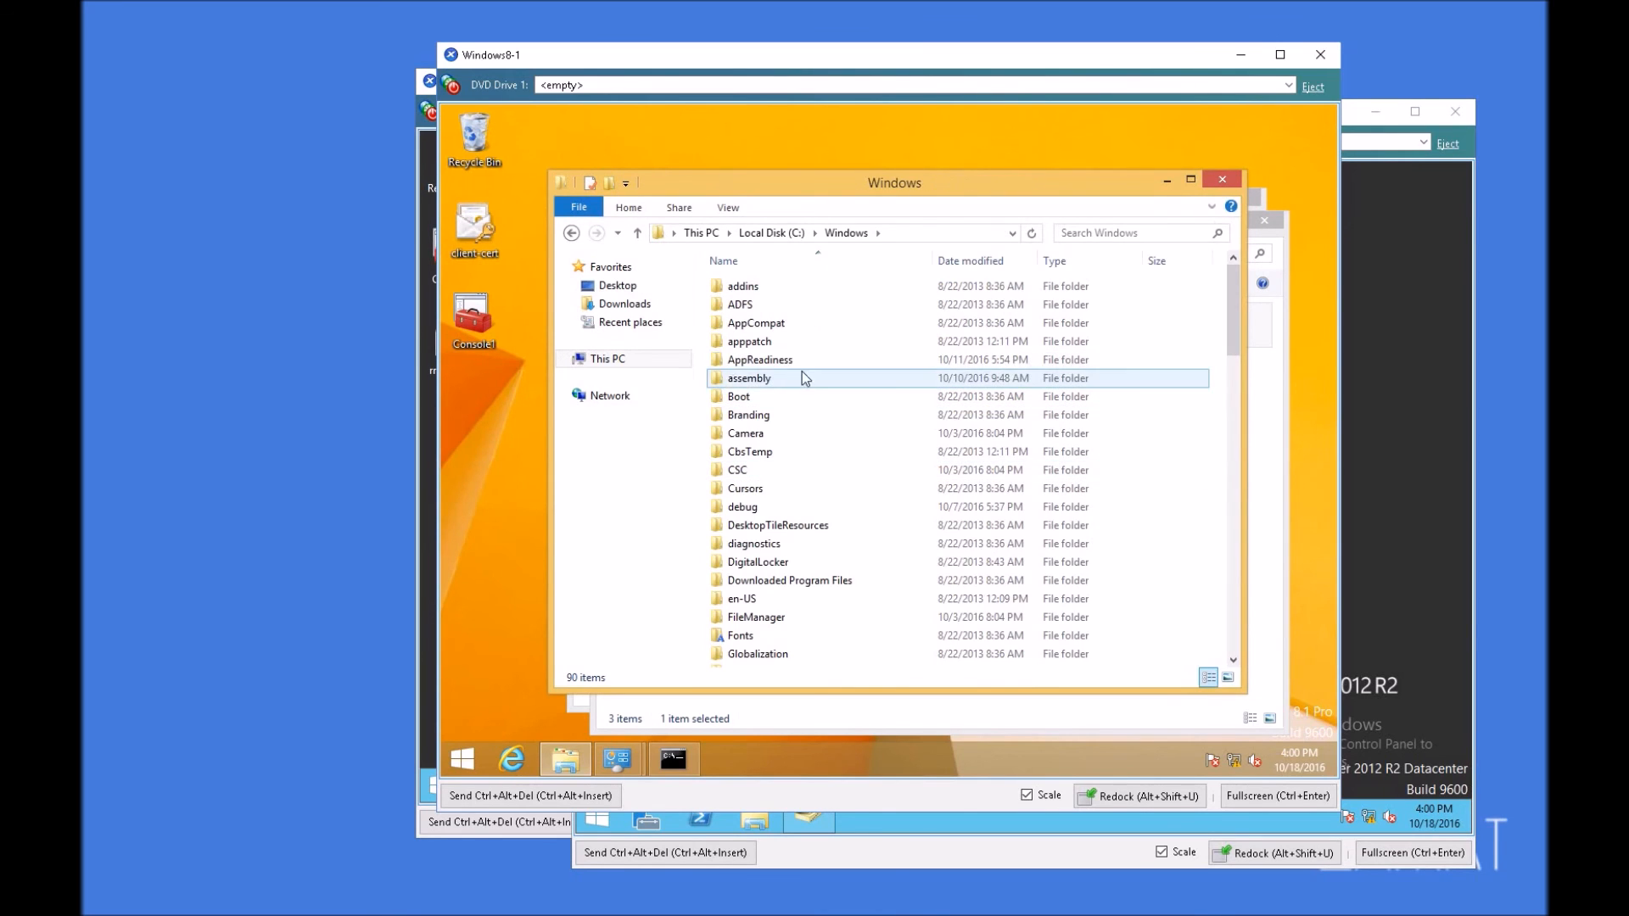
pyautogui.scroll(-15, 757, 548)
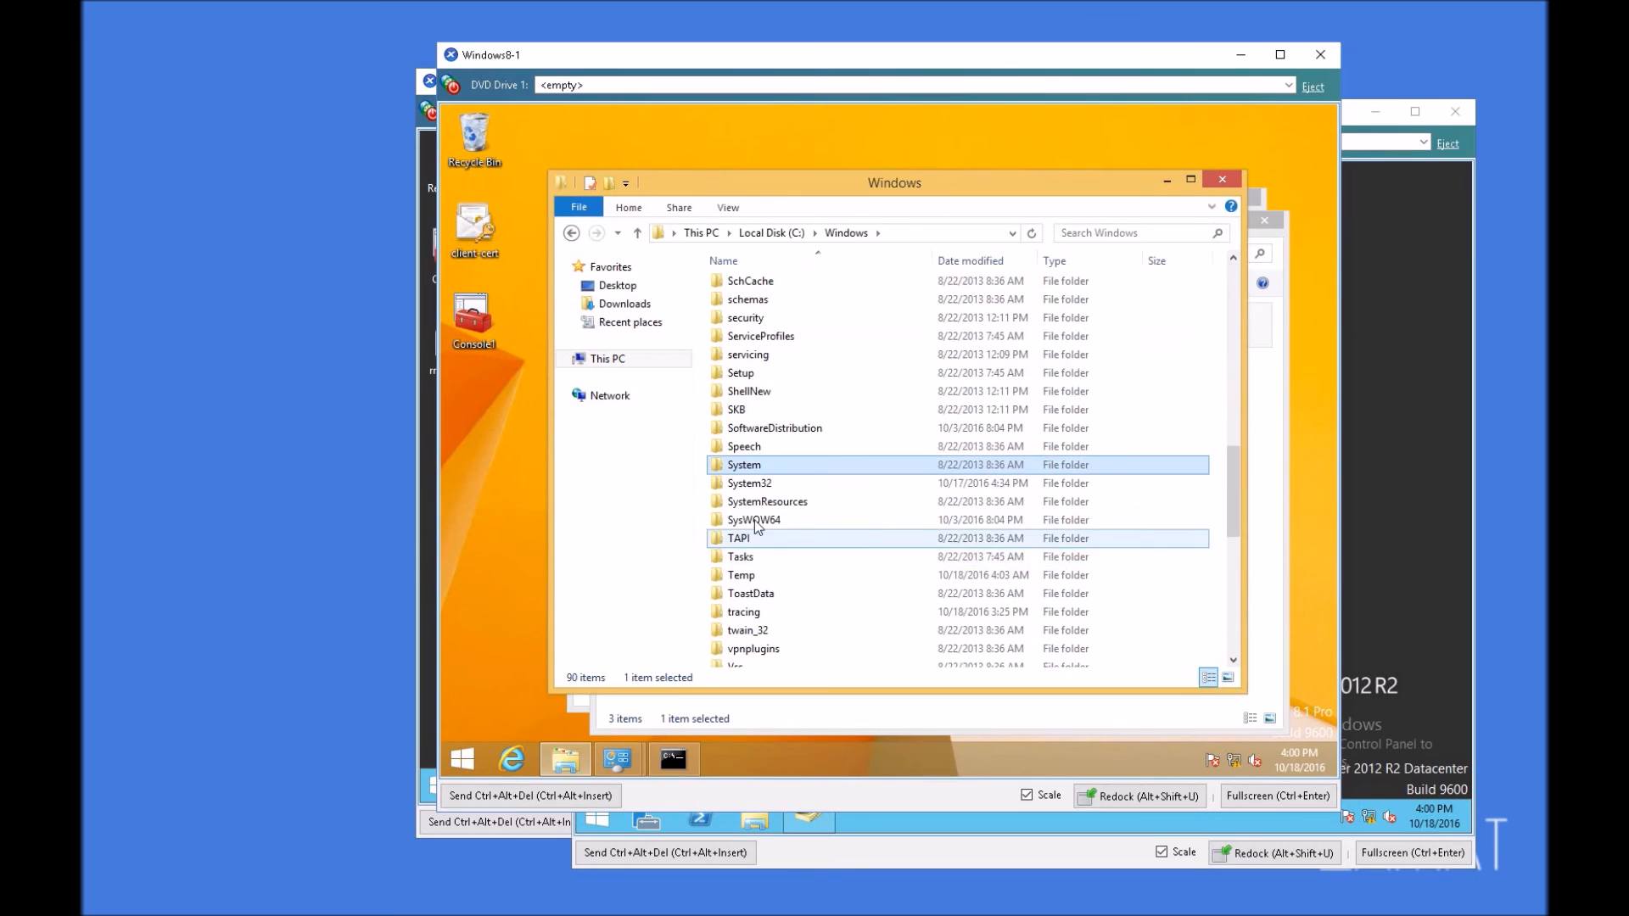
pyautogui.doubleClick(755, 485)
pyautogui.click(794, 564)
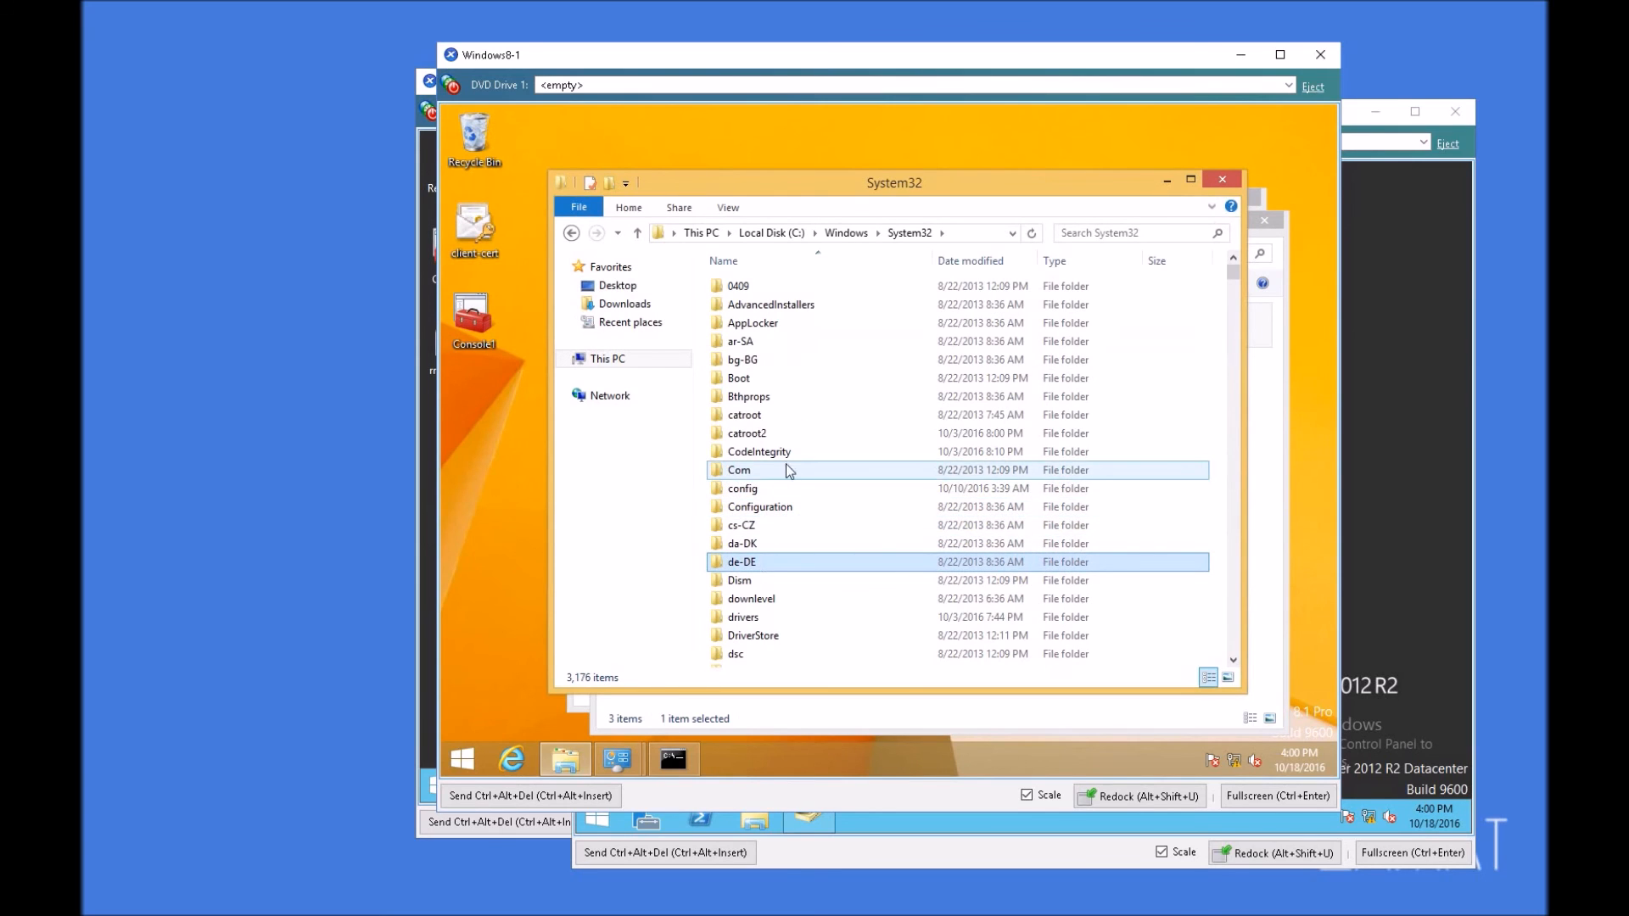
pyautogui.doubleClick(755, 619)
pyautogui.doubleClick(737, 307)
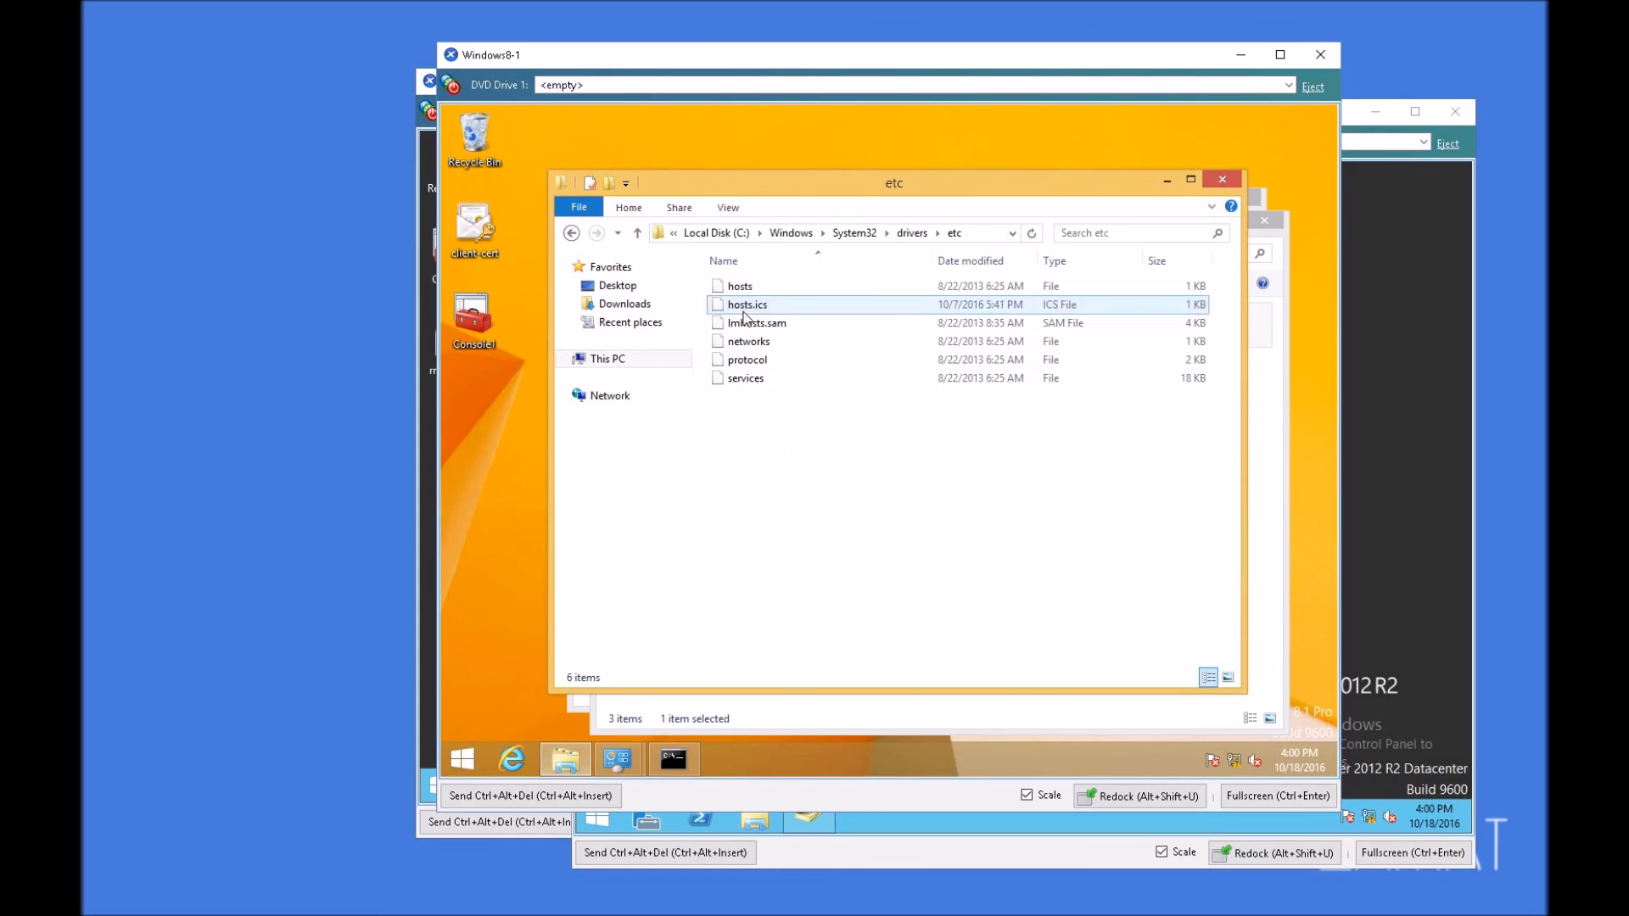
# Step: Copy the hosts file from the etc folder to the desktop and open the copy in Notepad
pyautogui.click(740, 289)
pyautogui.moveTo(739, 289); pyautogui.dragTo(501, 452)
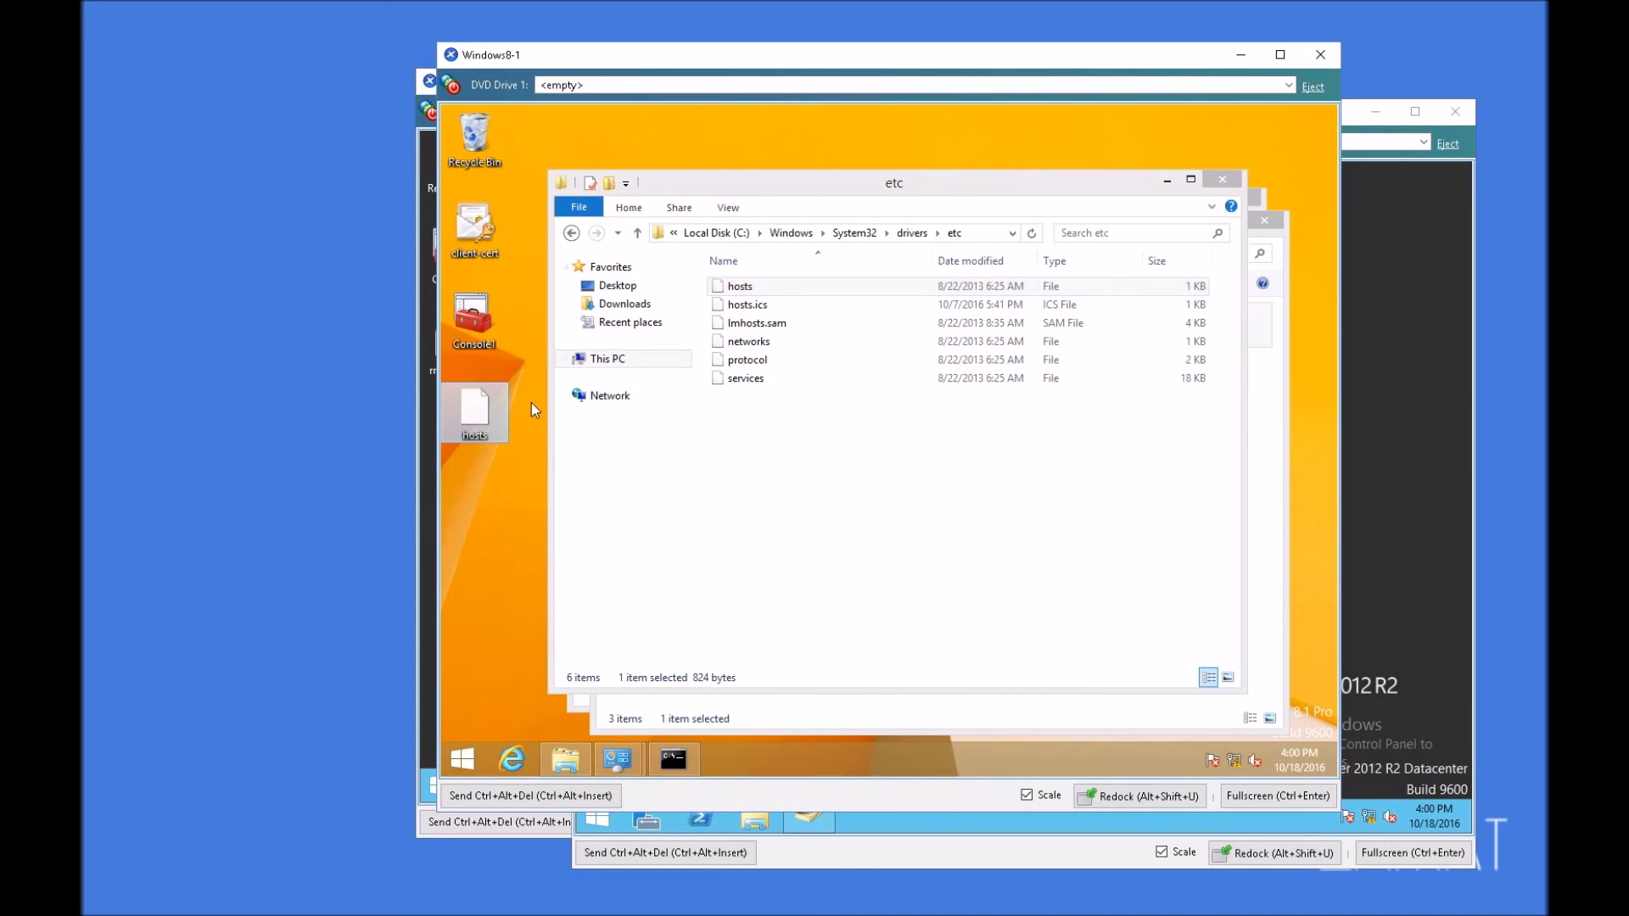
pyautogui.rightClick(474, 394)
pyautogui.click(526, 405)
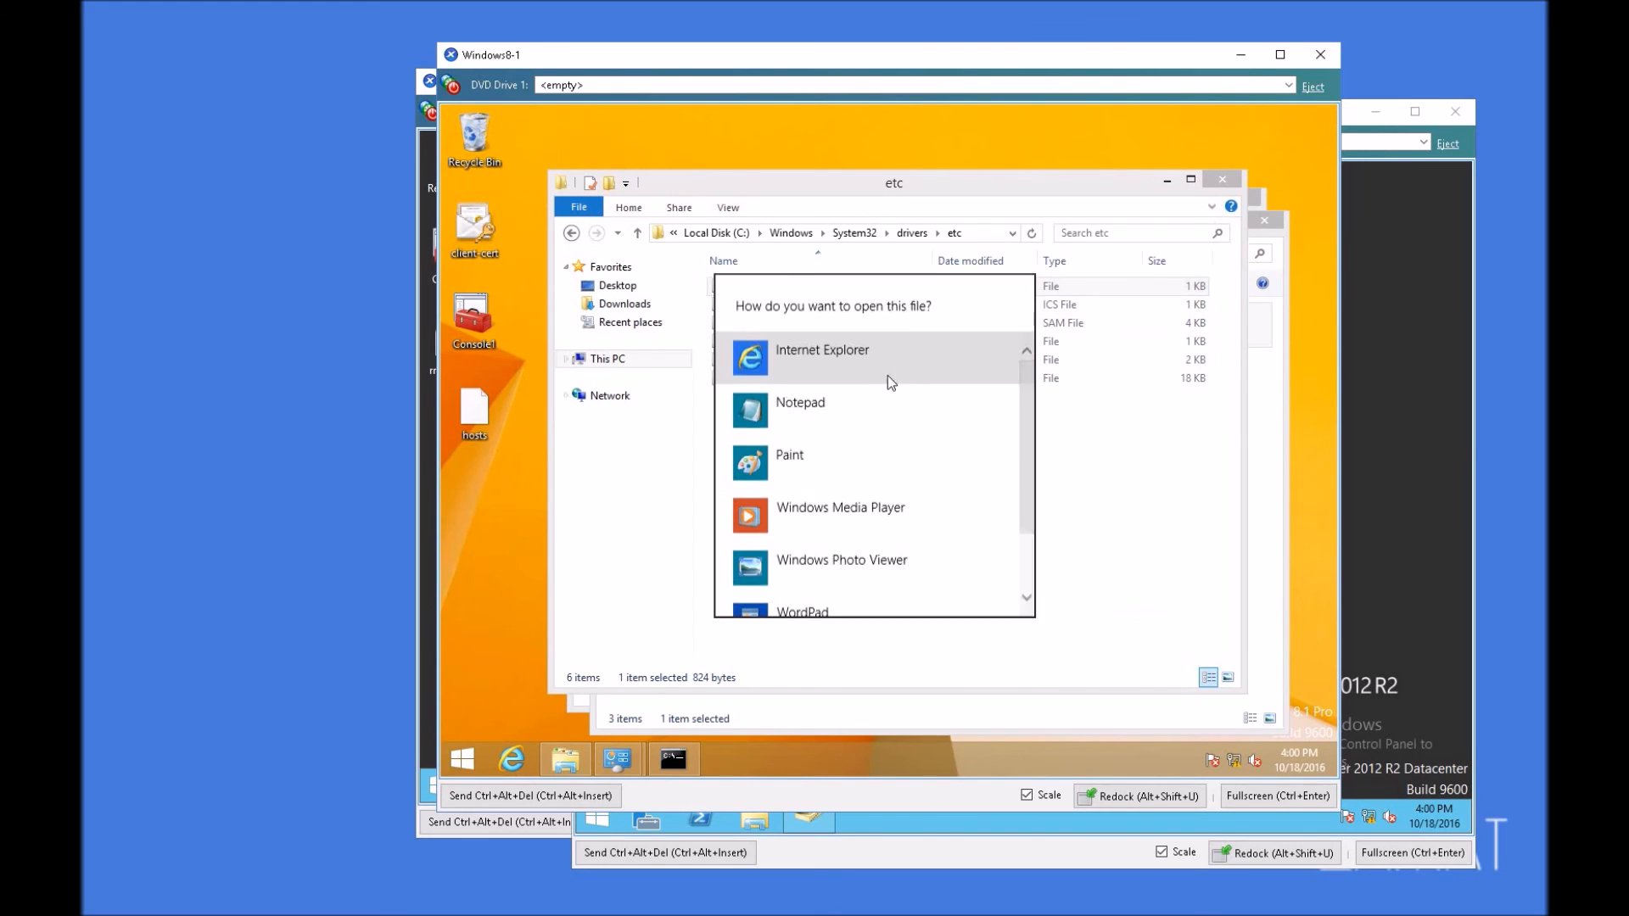
pyautogui.click(813, 406)
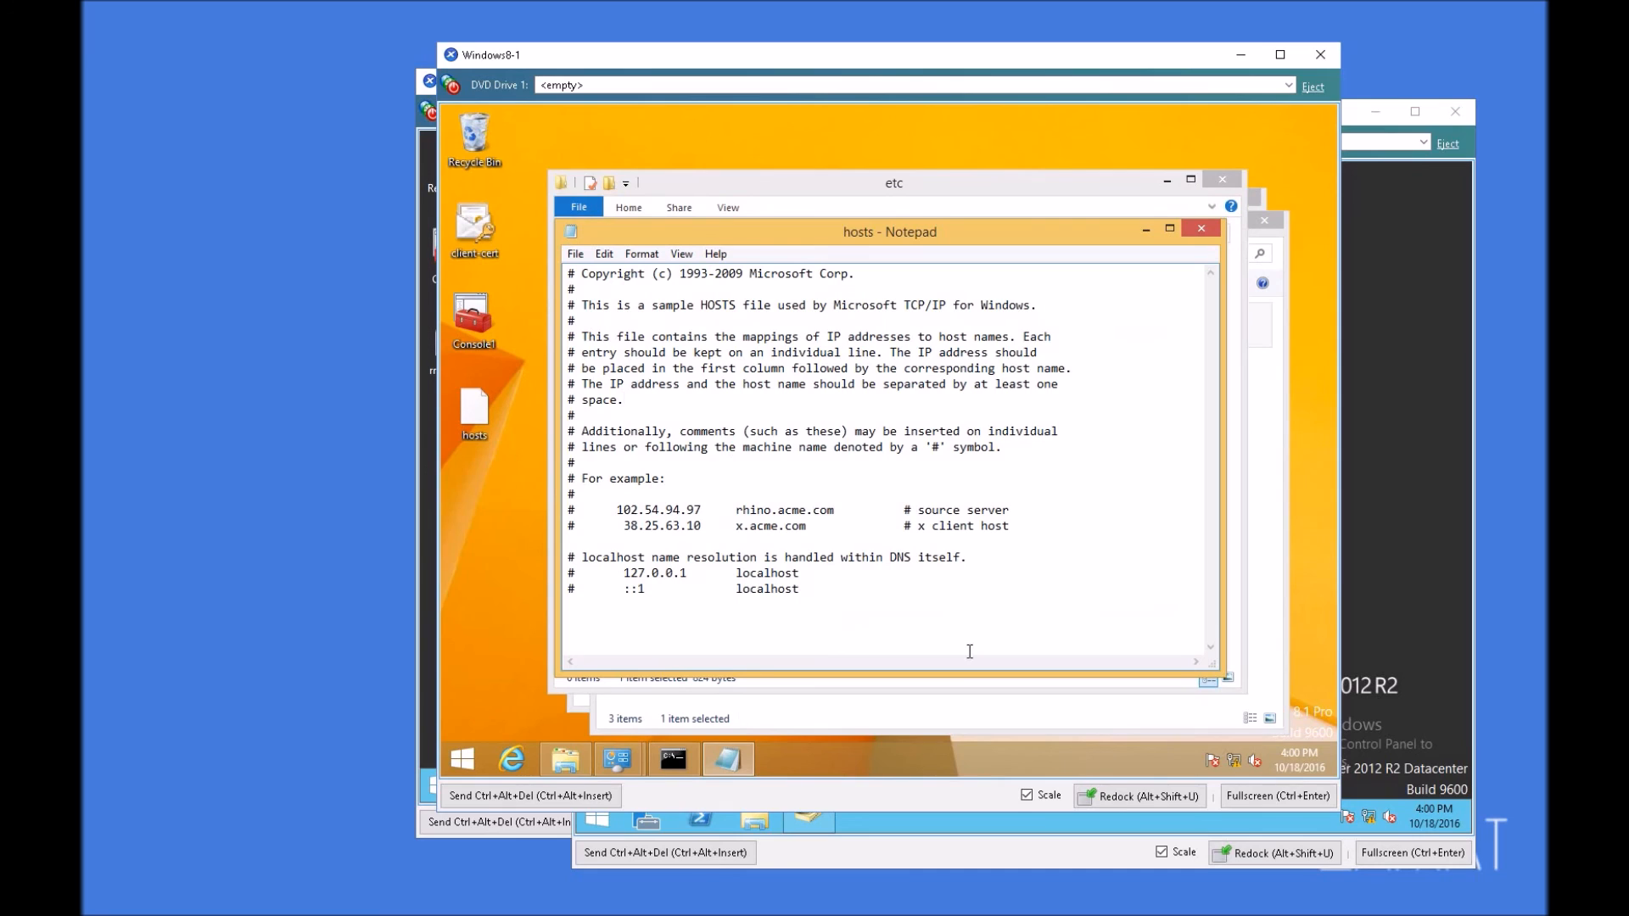
# Step: Add a hosts entry mapping 192.168.0.1 to RAS01.test.local, save the file and close Notepad
pyautogui.press('Return')
pyautogui.write('192.168.0.1\tRAS01.test.local')
pyautogui.click(1201, 229)
# Step: Replace the hosts file in the etc folder with the edited desktop copy, and close the folder and Network Connections windows
pyautogui.moveTo(491, 419); pyautogui.dragTo(934, 501)
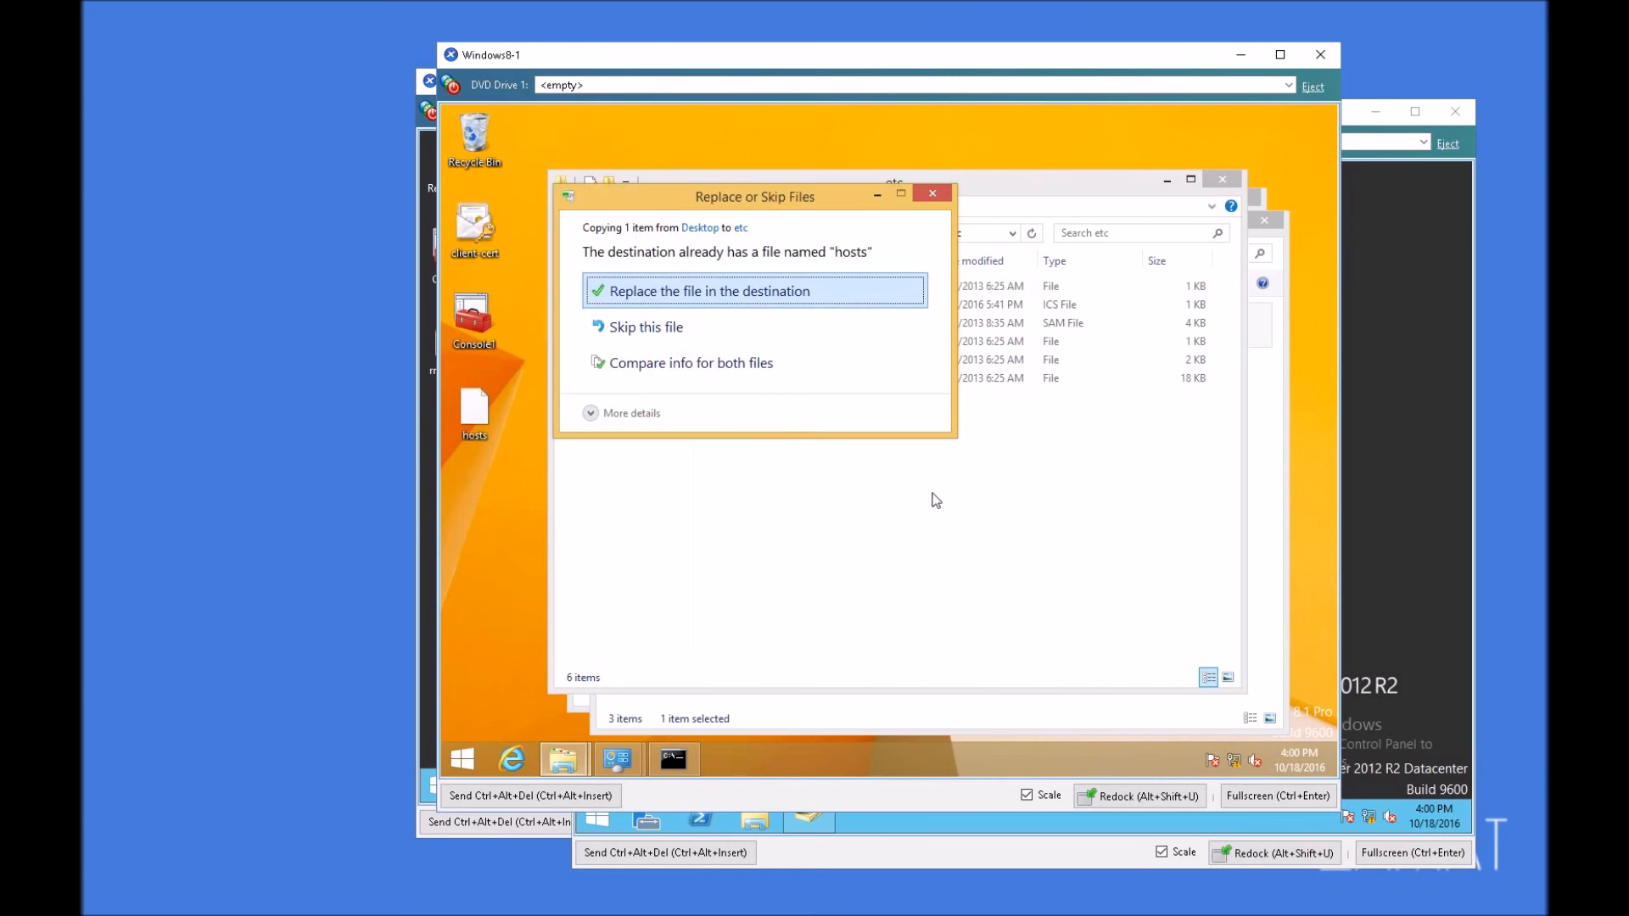
pyautogui.click(692, 293)
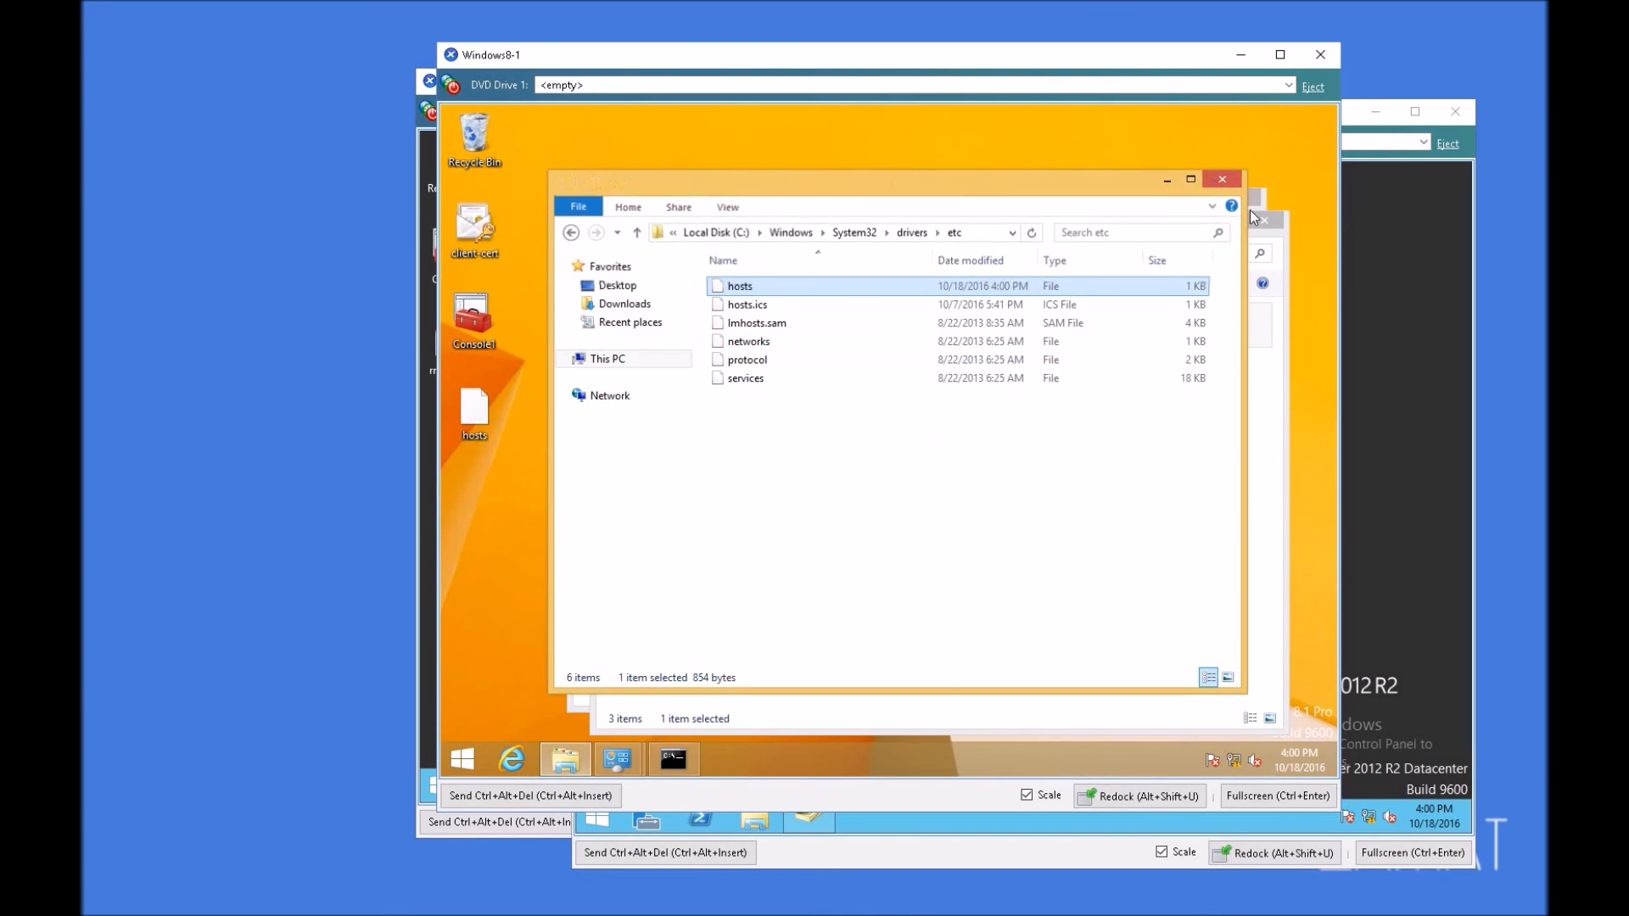
pyautogui.click(1222, 179)
pyautogui.click(1265, 221)
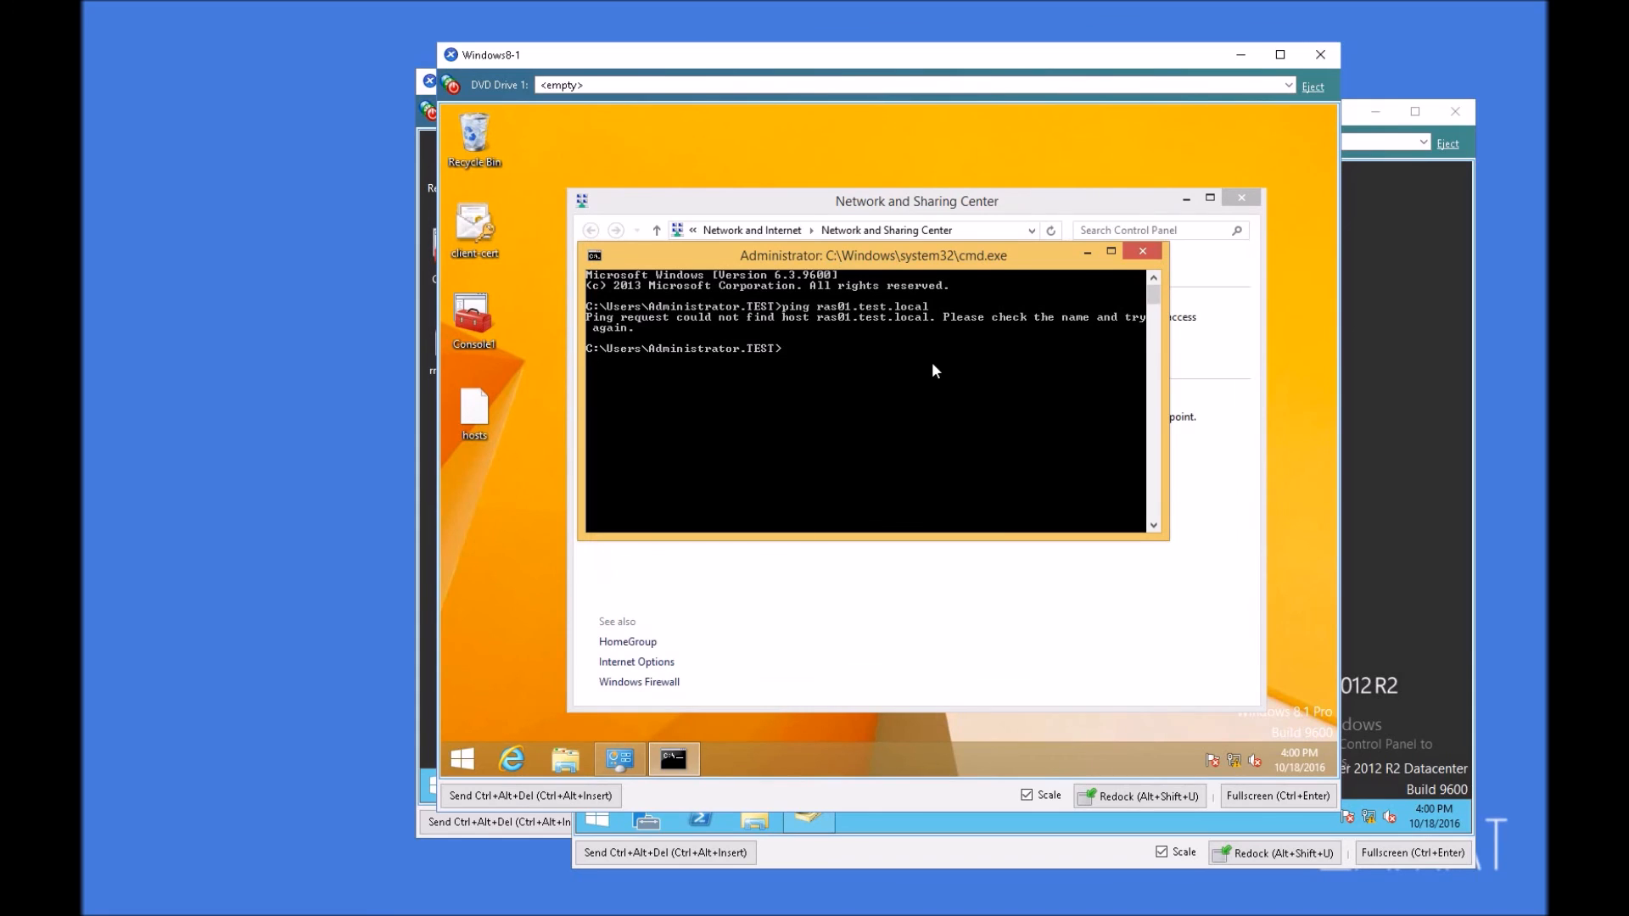
# Step: Ping ras01.test.local again, and close the command prompt and Network and Sharing Center
pyautogui.press('Up')
pyautogui.press('Return')
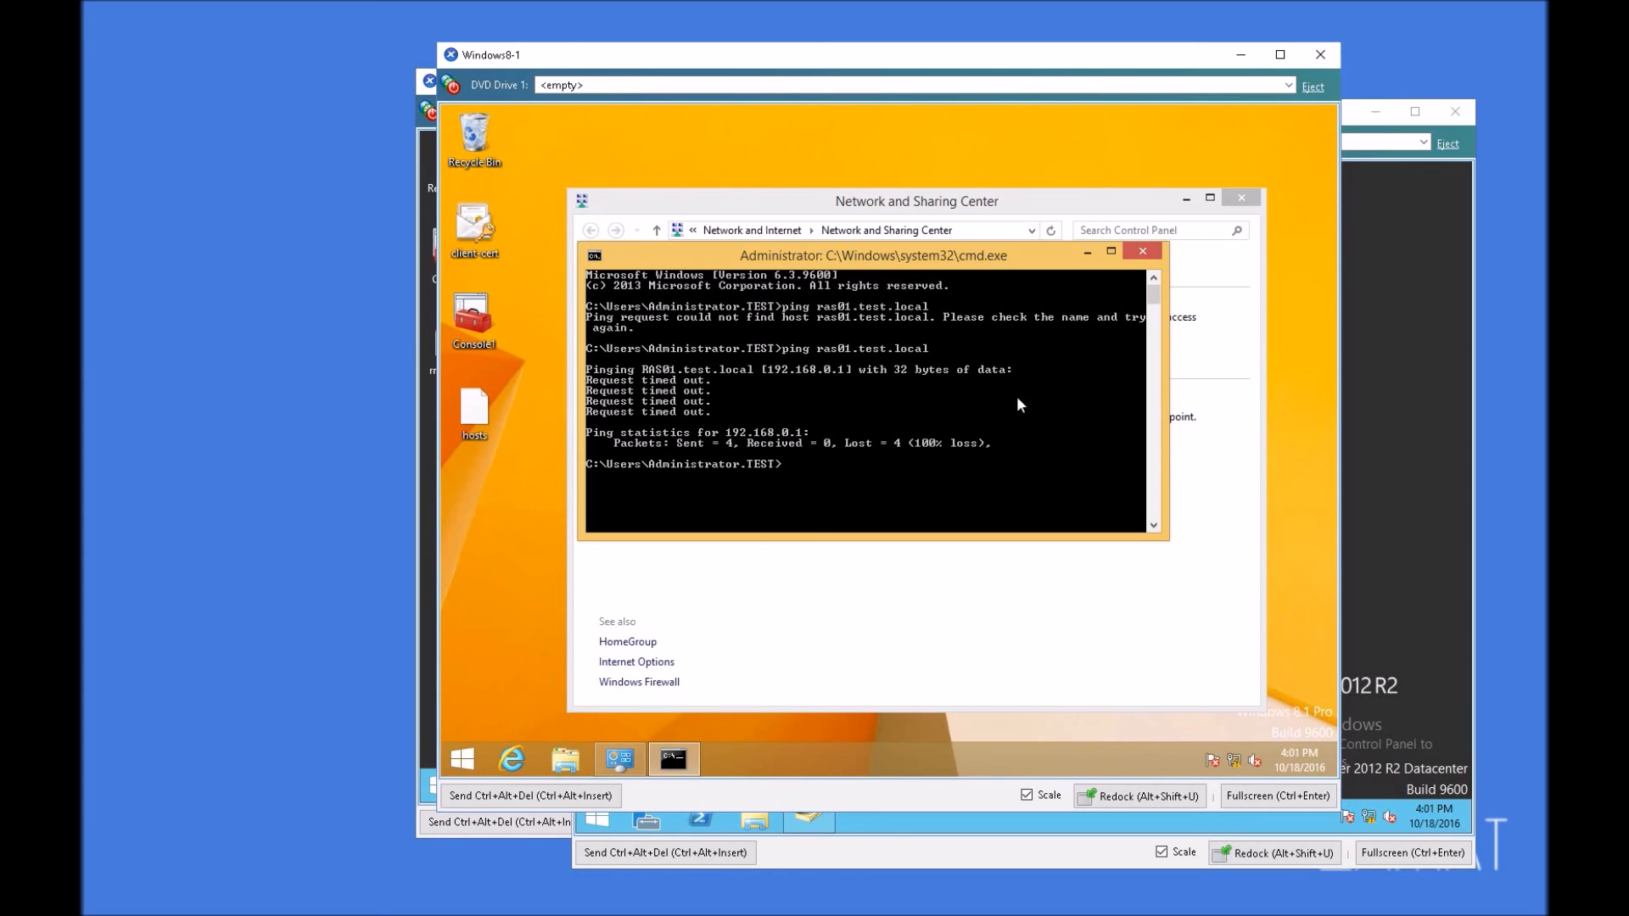
pyautogui.click(1143, 252)
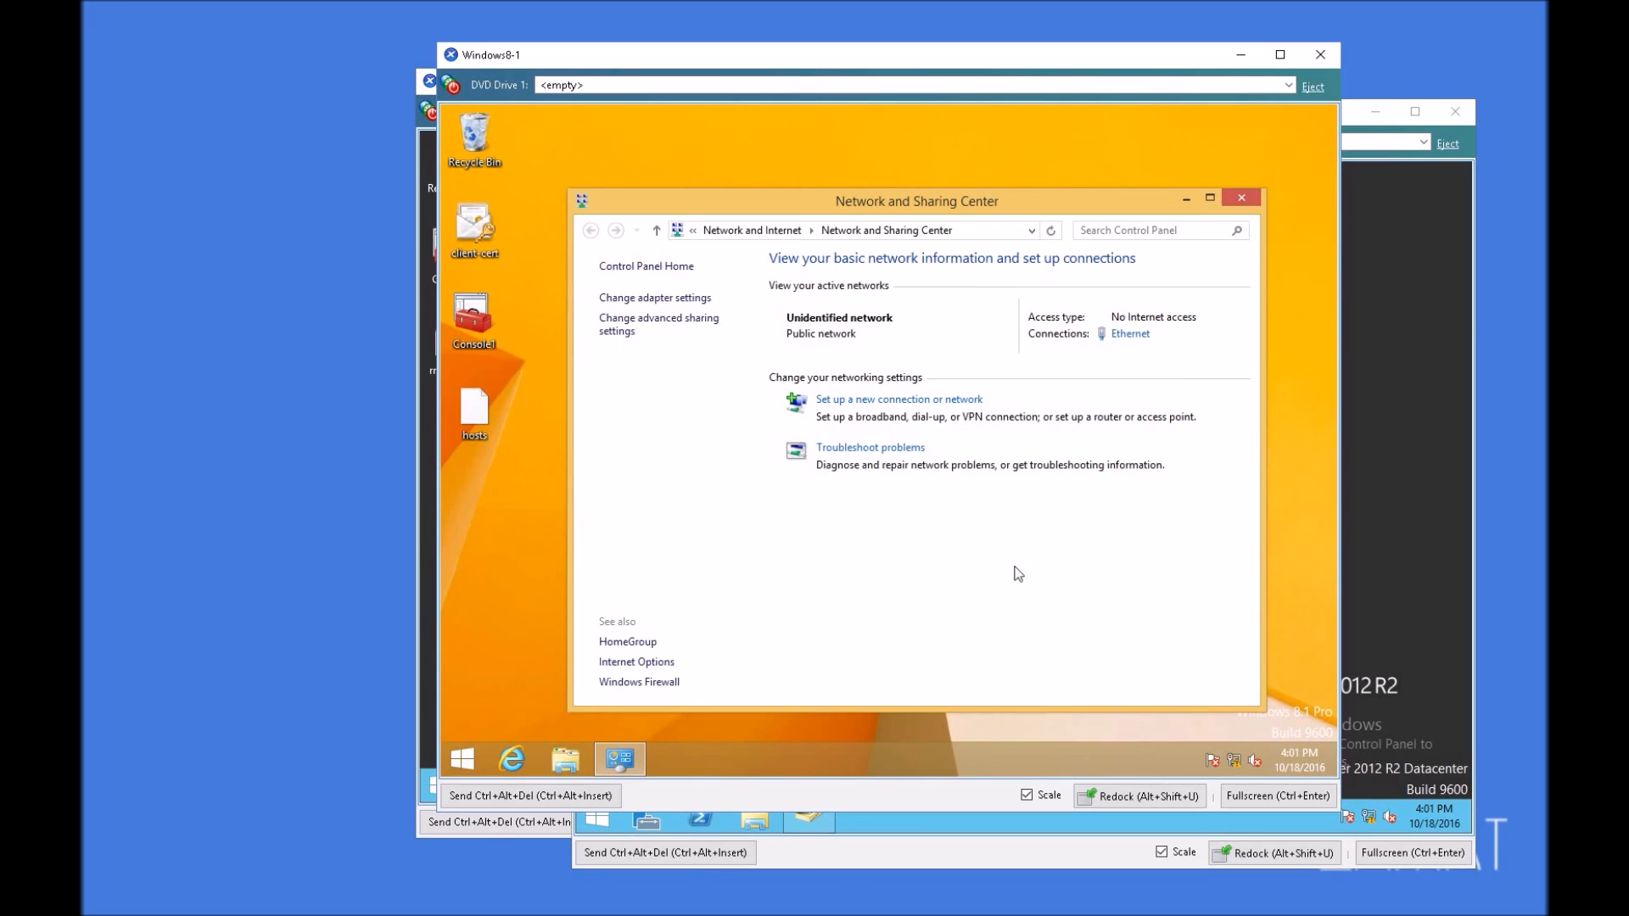
pyautogui.click(1243, 201)
# Step: Reconnect the VPN Connection to RAS01.test.local, signing in with the Administrator account and its password
pyautogui.click(1234, 760)
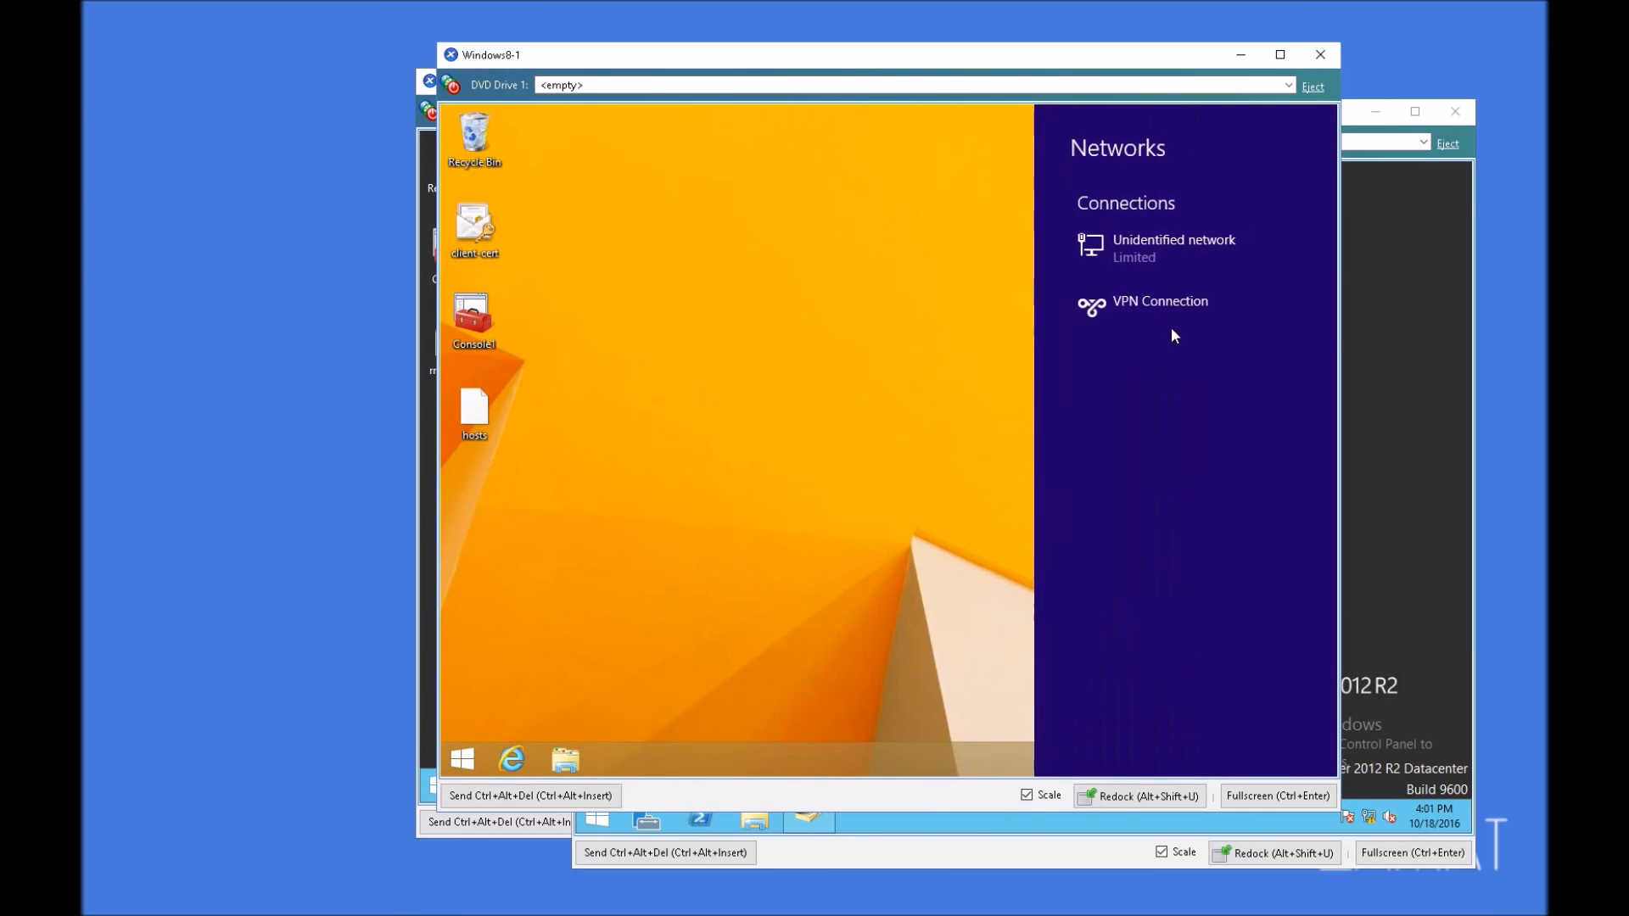
pyautogui.click(1229, 336)
pyautogui.click(1264, 357)
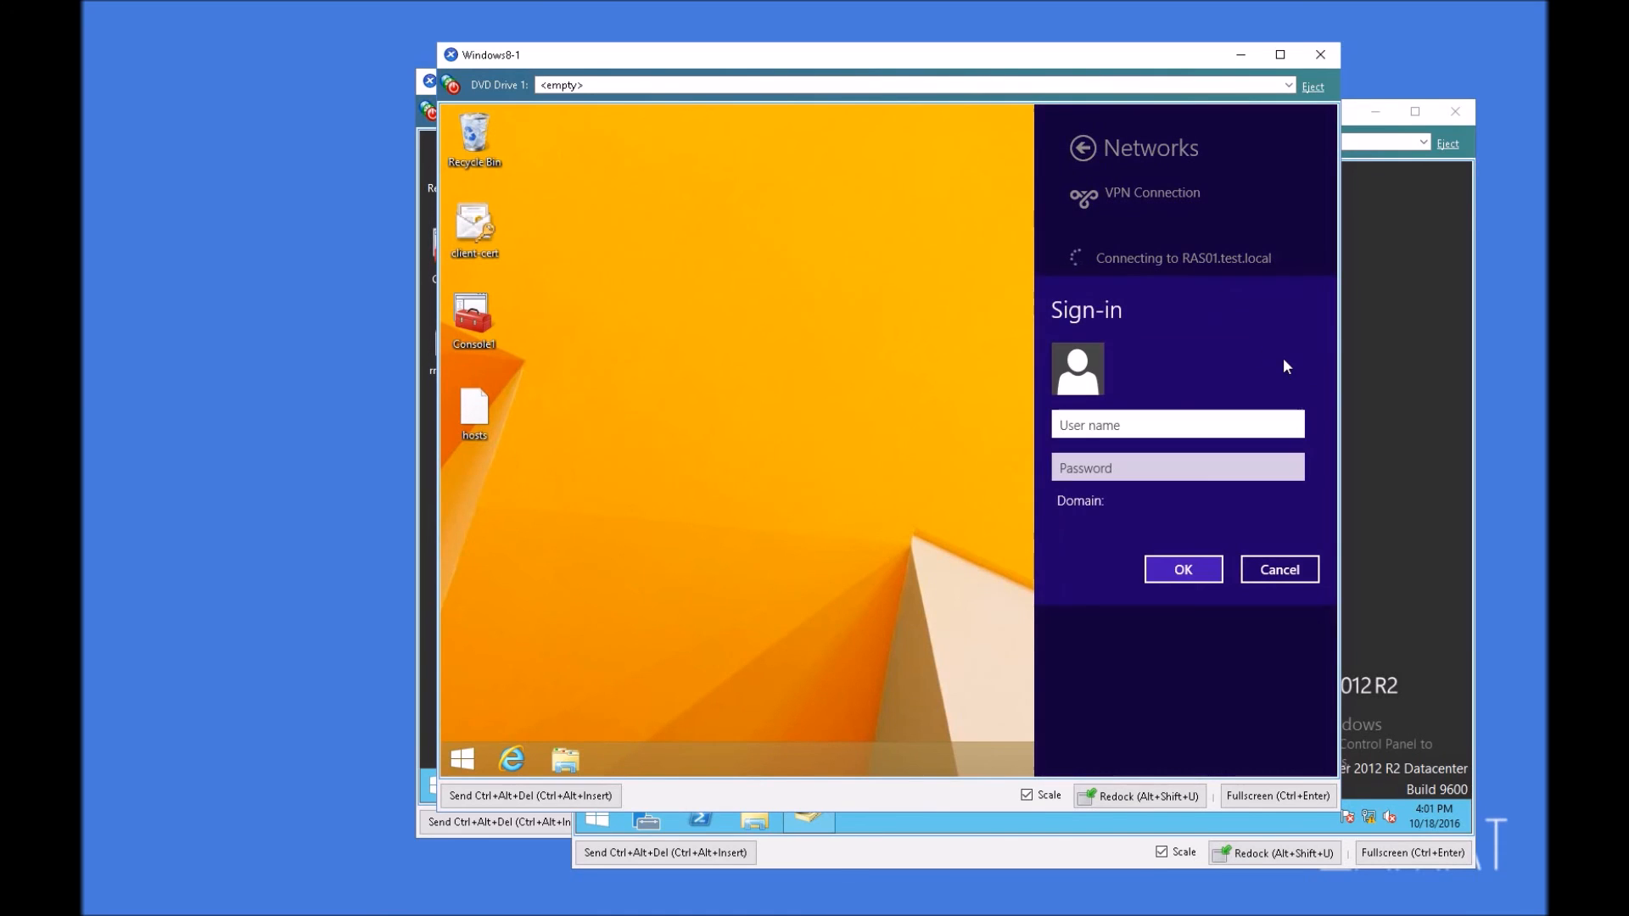
pyautogui.write('Administrator')
pyautogui.press('Tab')
pyautogui.write('Pa$$w0rd')
pyautogui.press('Return')
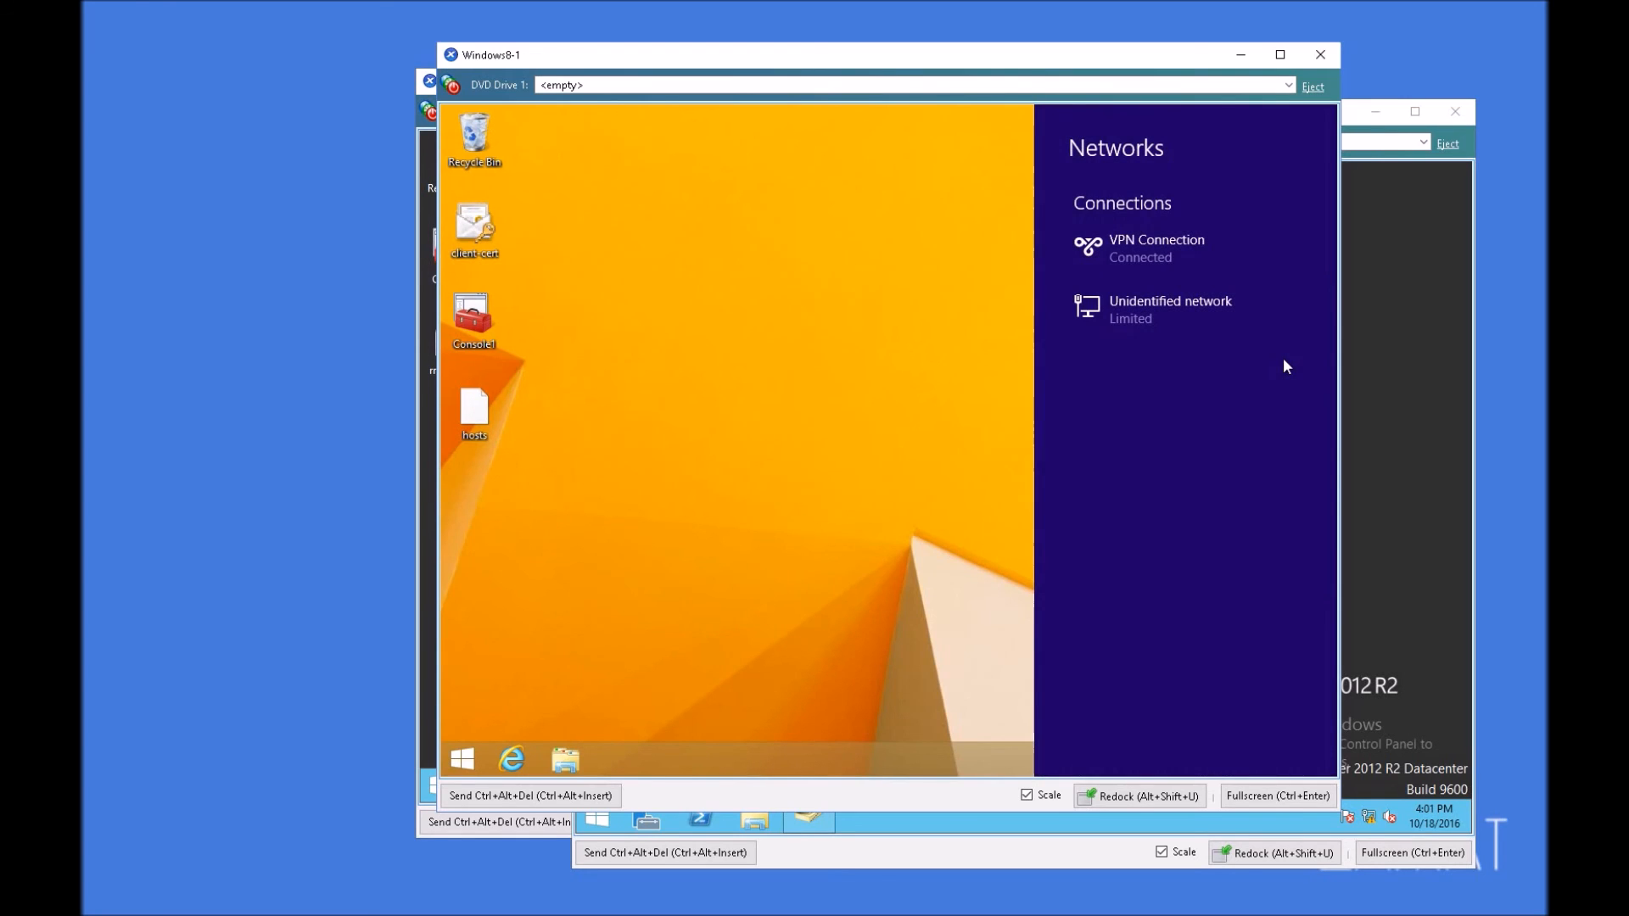
pyautogui.click(638, 397)
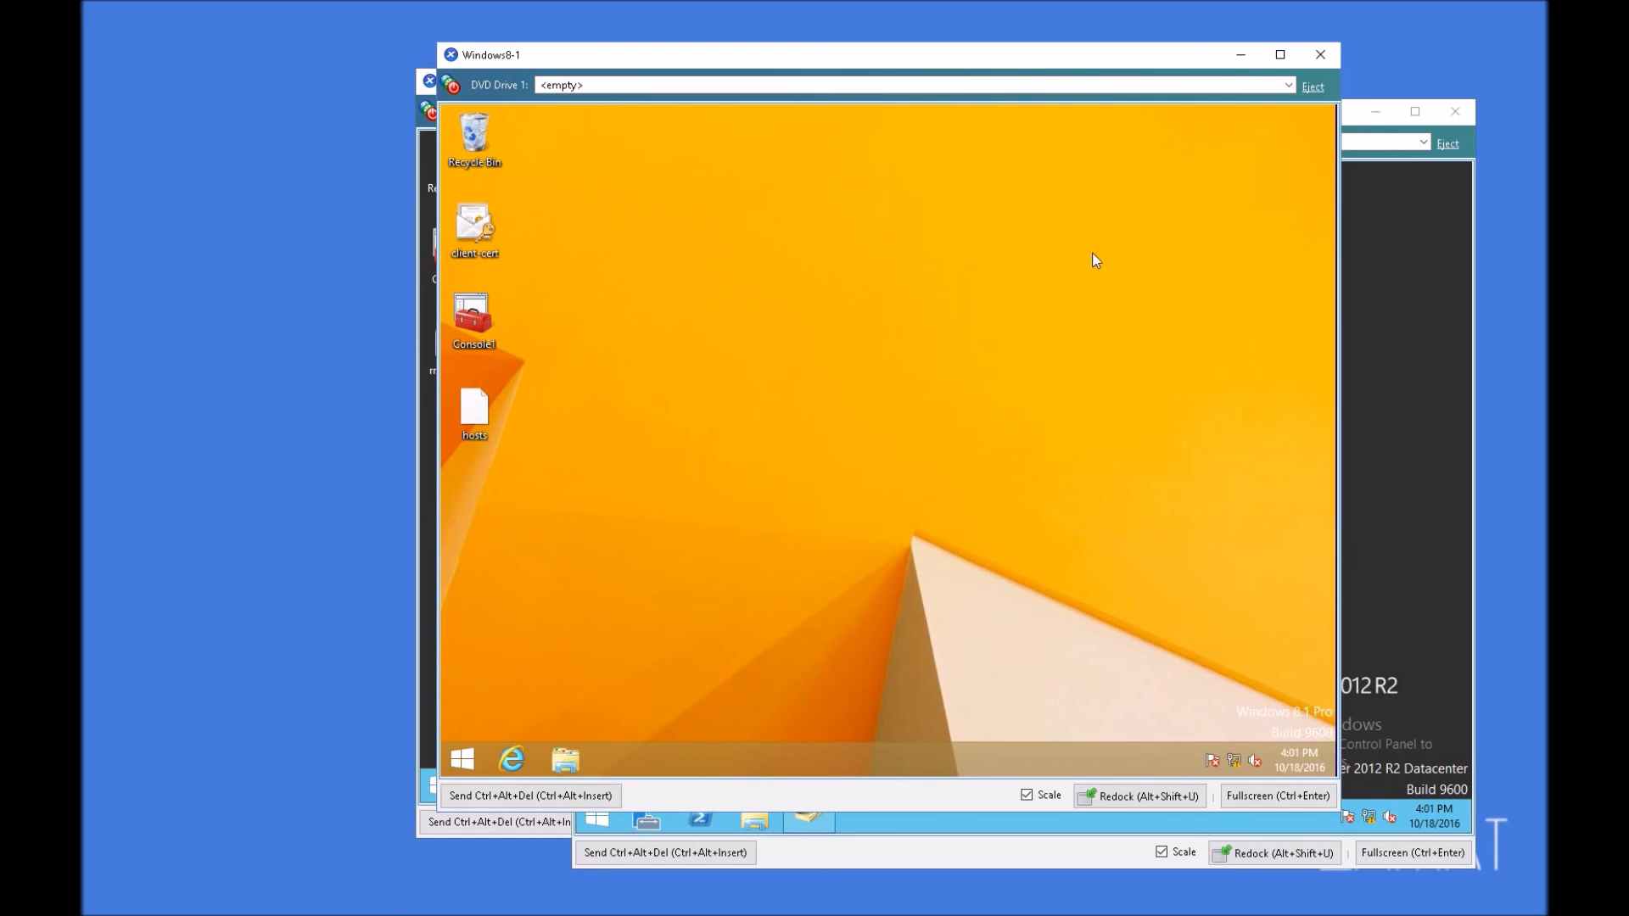
pyautogui.click(463, 759)
pyautogui.click(723, 210)
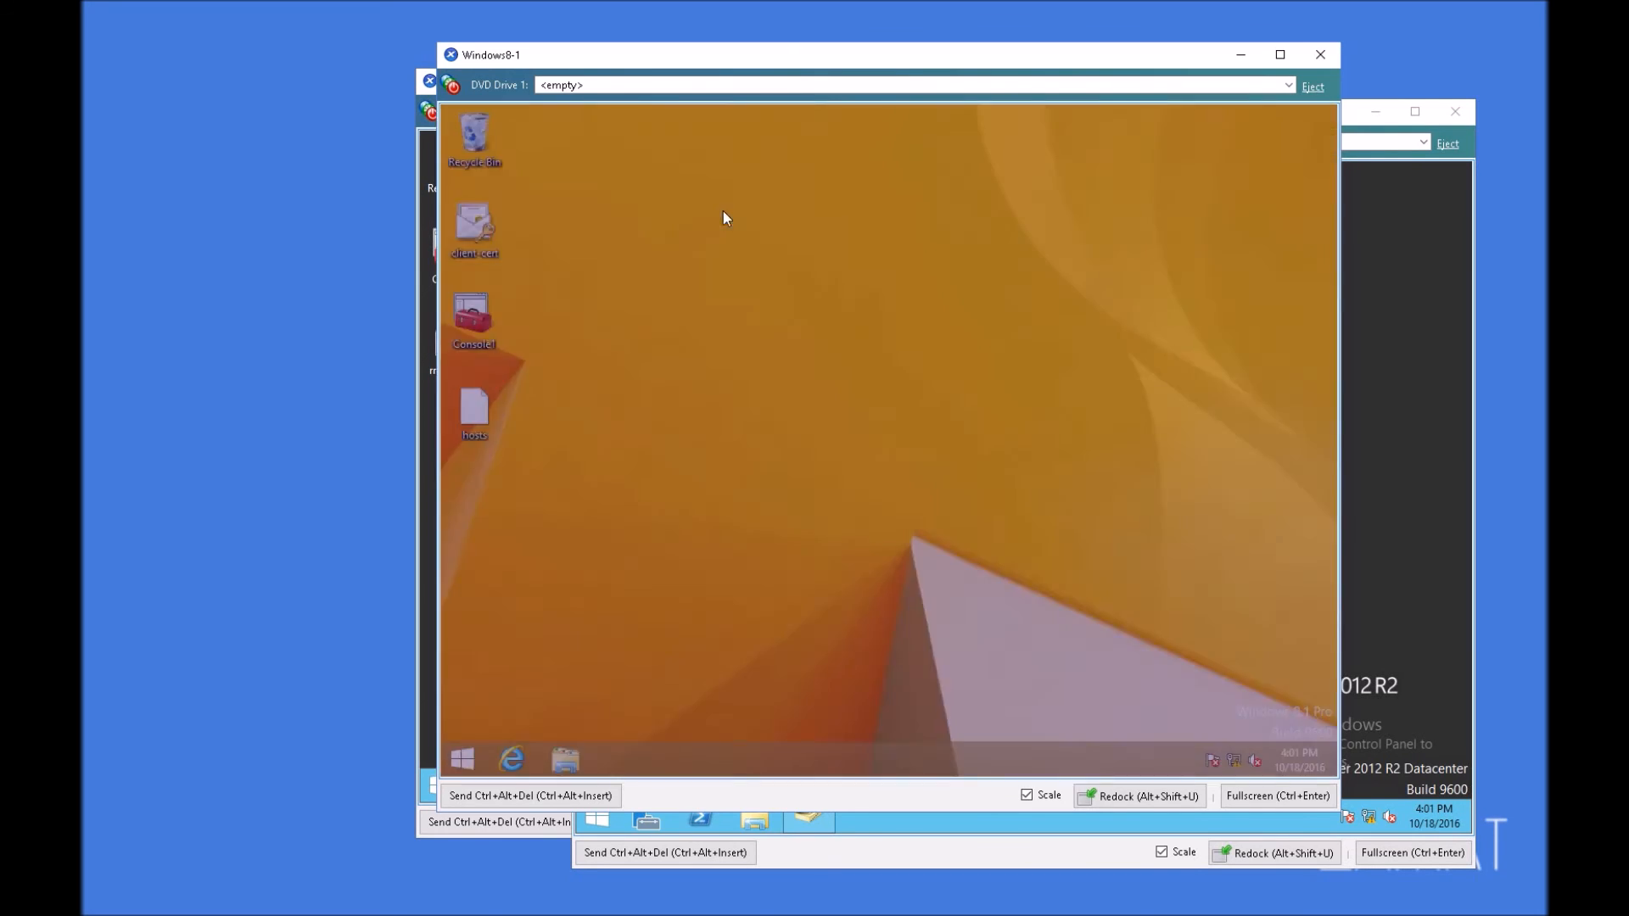
# Step: Examine the VPN Connection's status details, including authentication, encryption and addresses, and close the status, Network Connections and Network and Sharing Center windows
pyautogui.rightClick(463, 760)
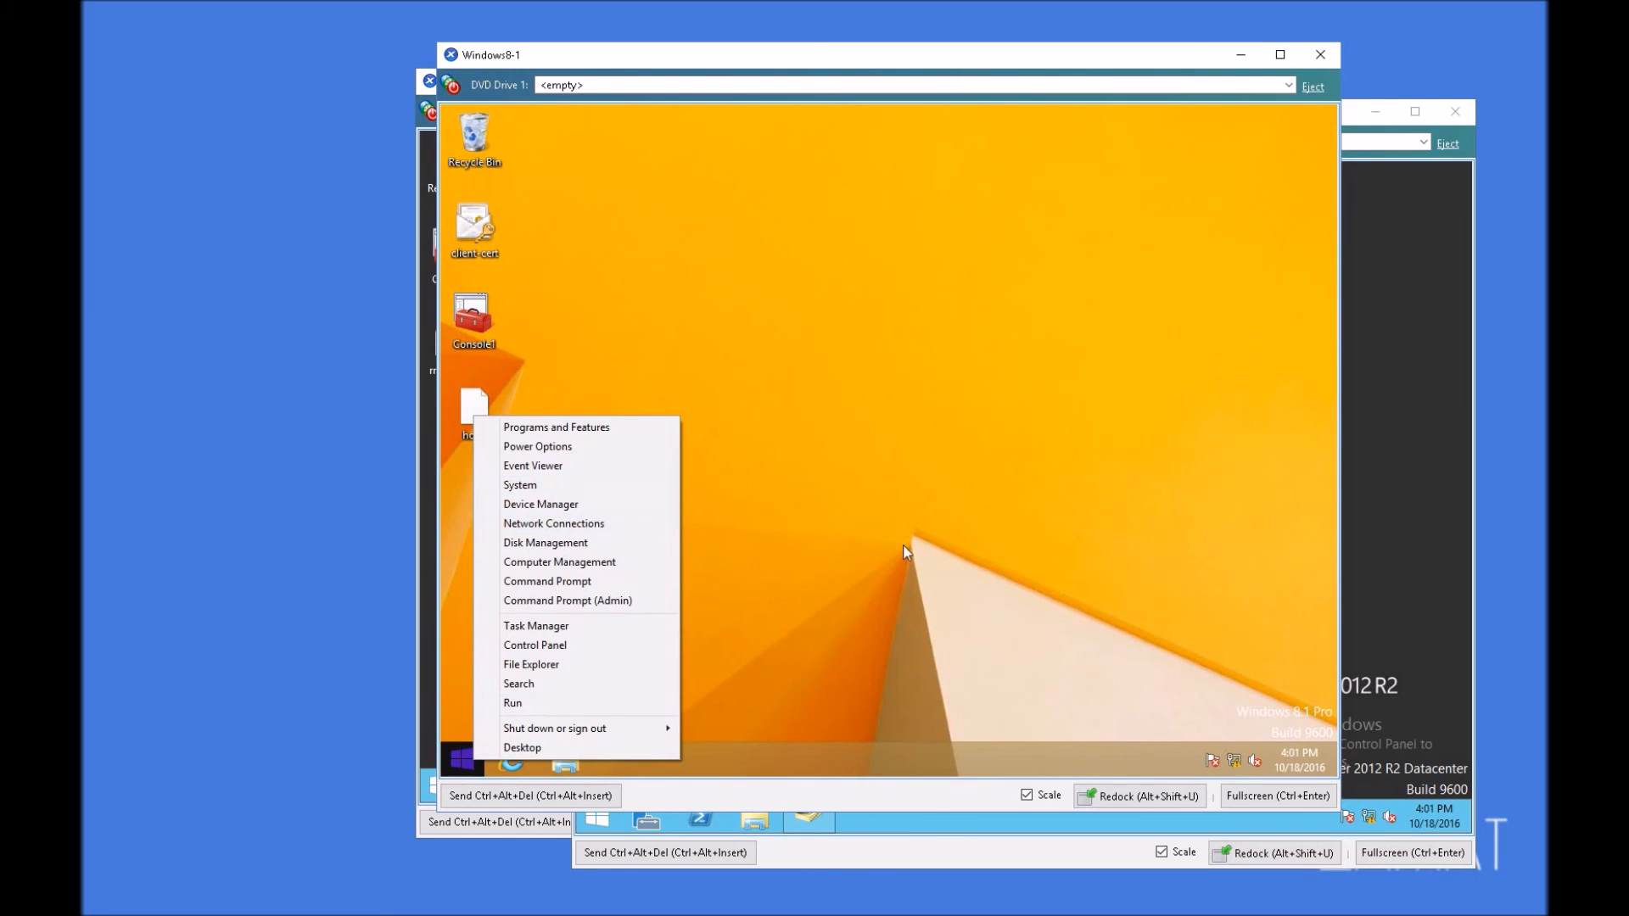
pyautogui.rightClick(1234, 760)
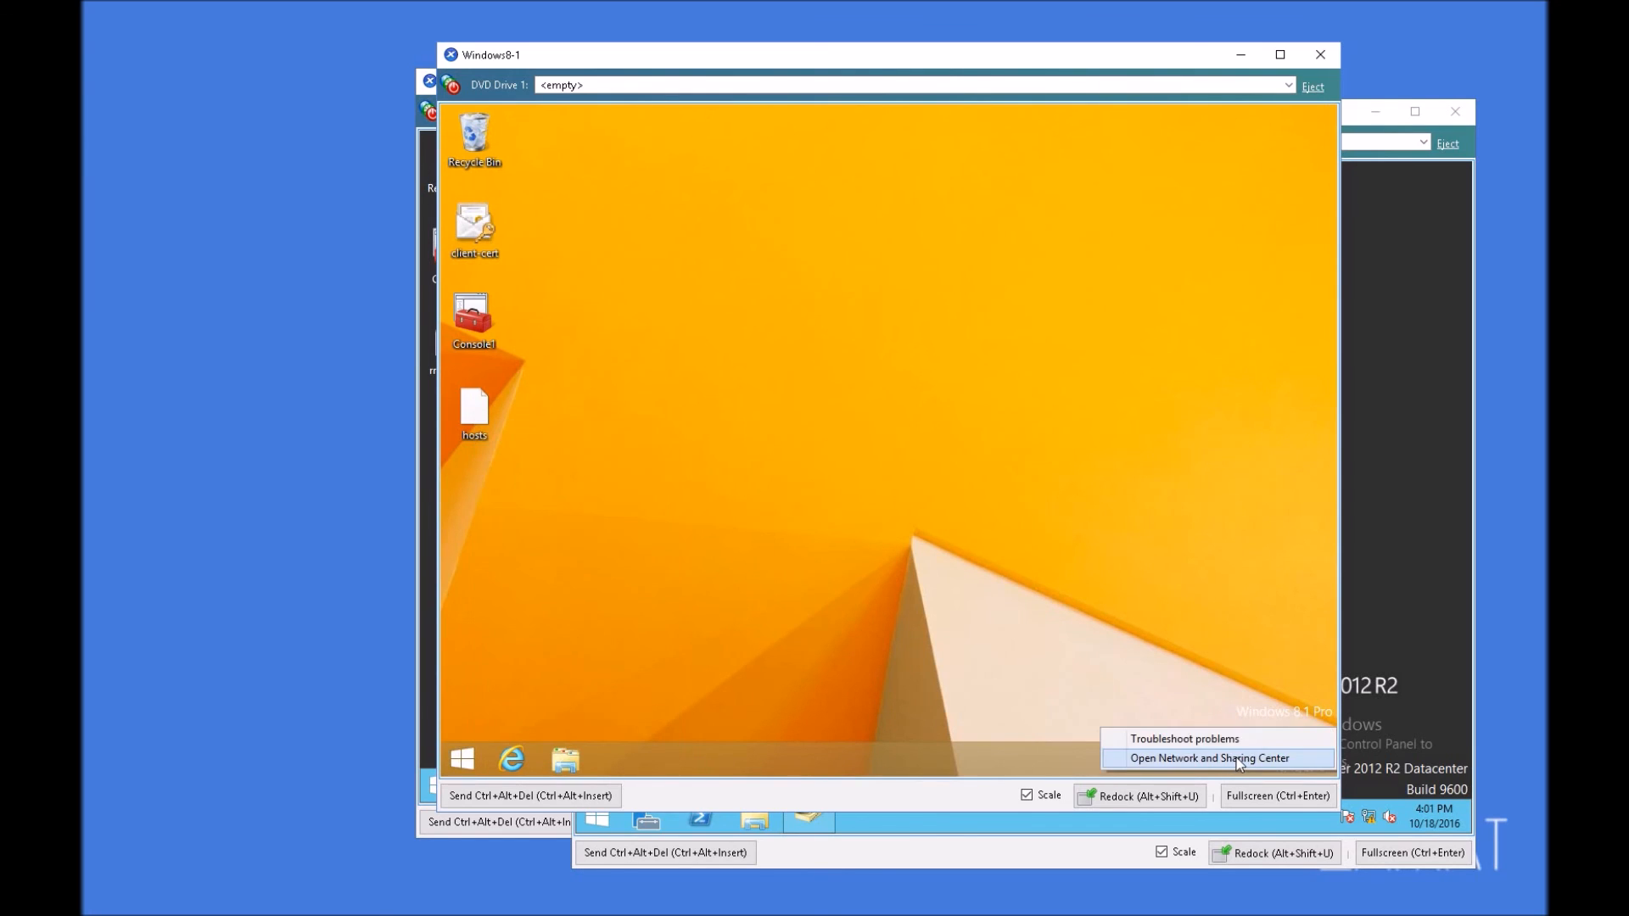
pyautogui.click(1204, 752)
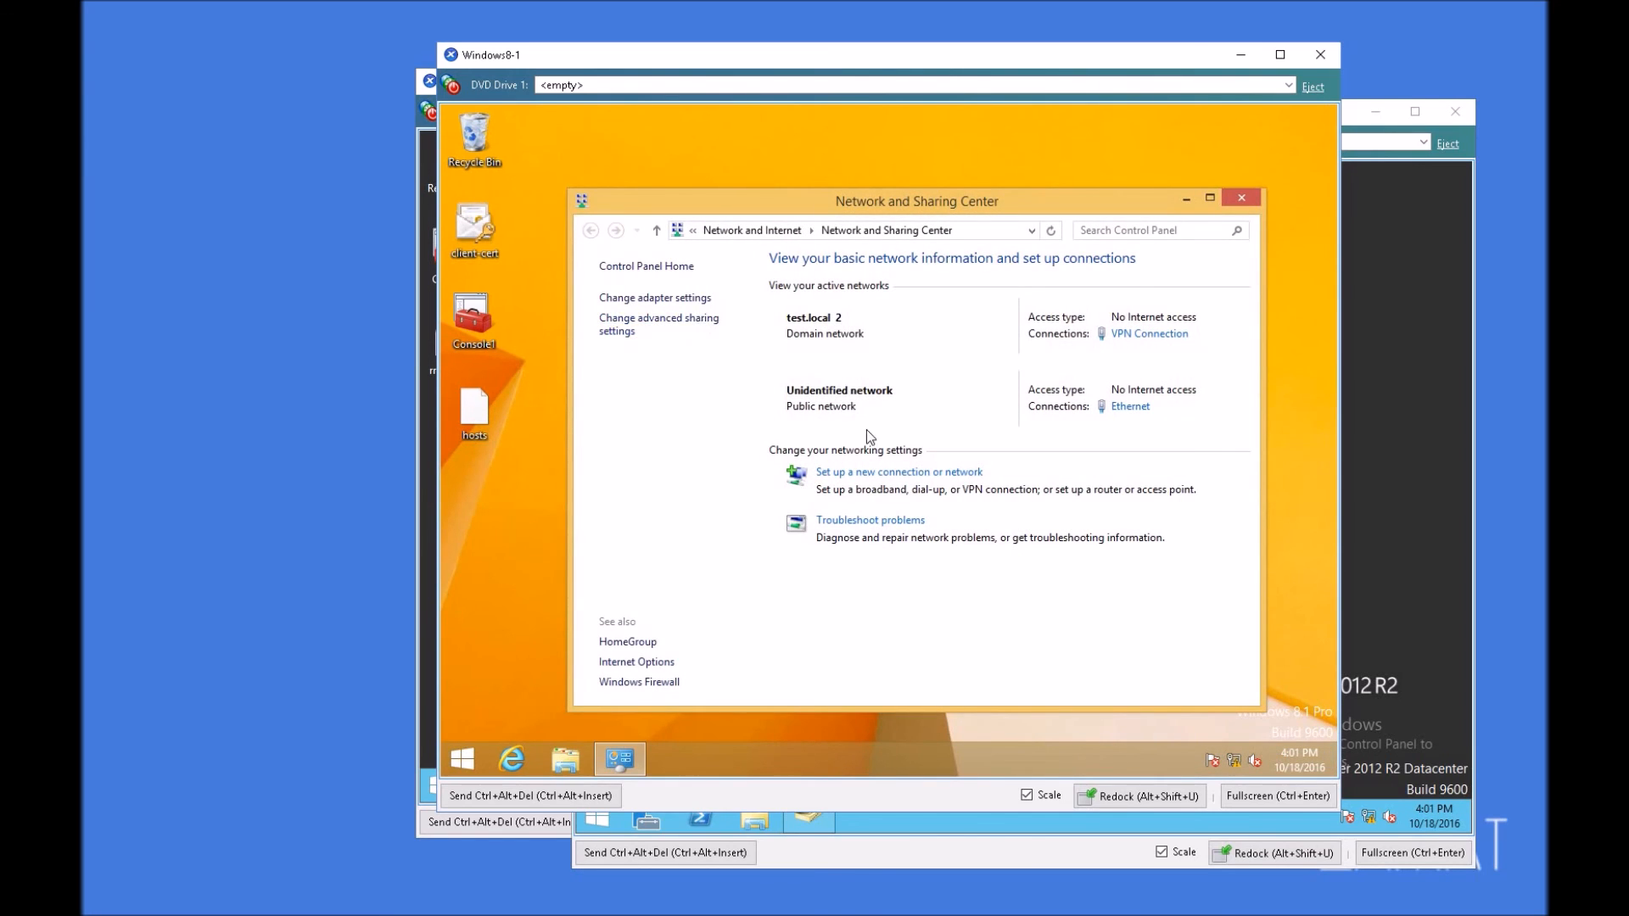
pyautogui.click(679, 298)
pyautogui.rightClick(1128, 337)
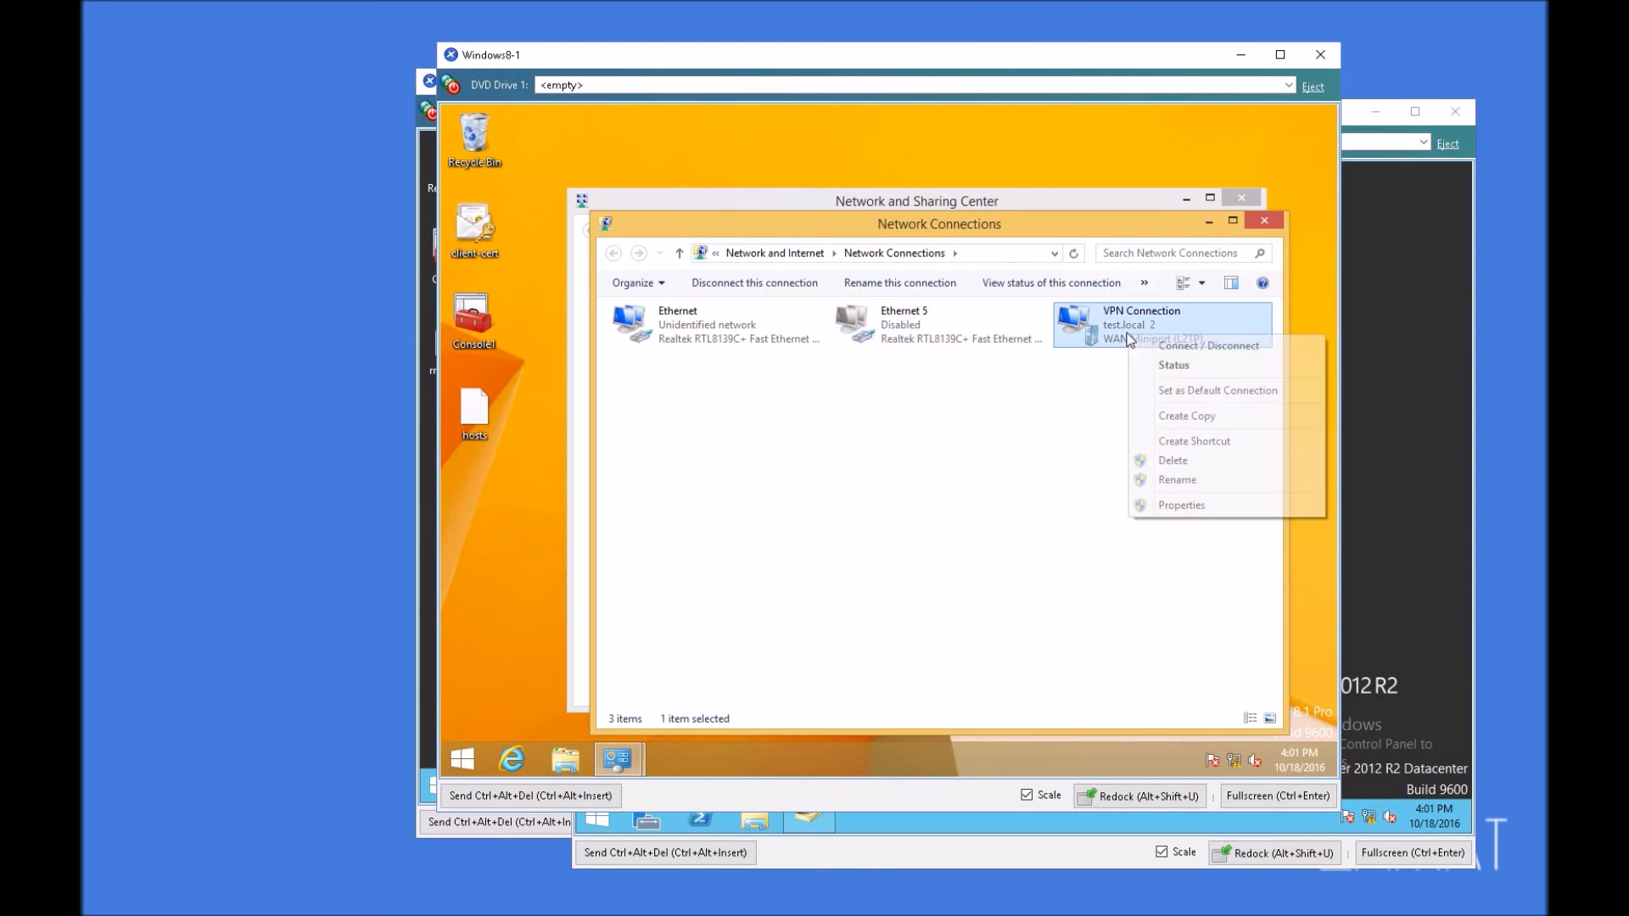
pyautogui.click(1177, 368)
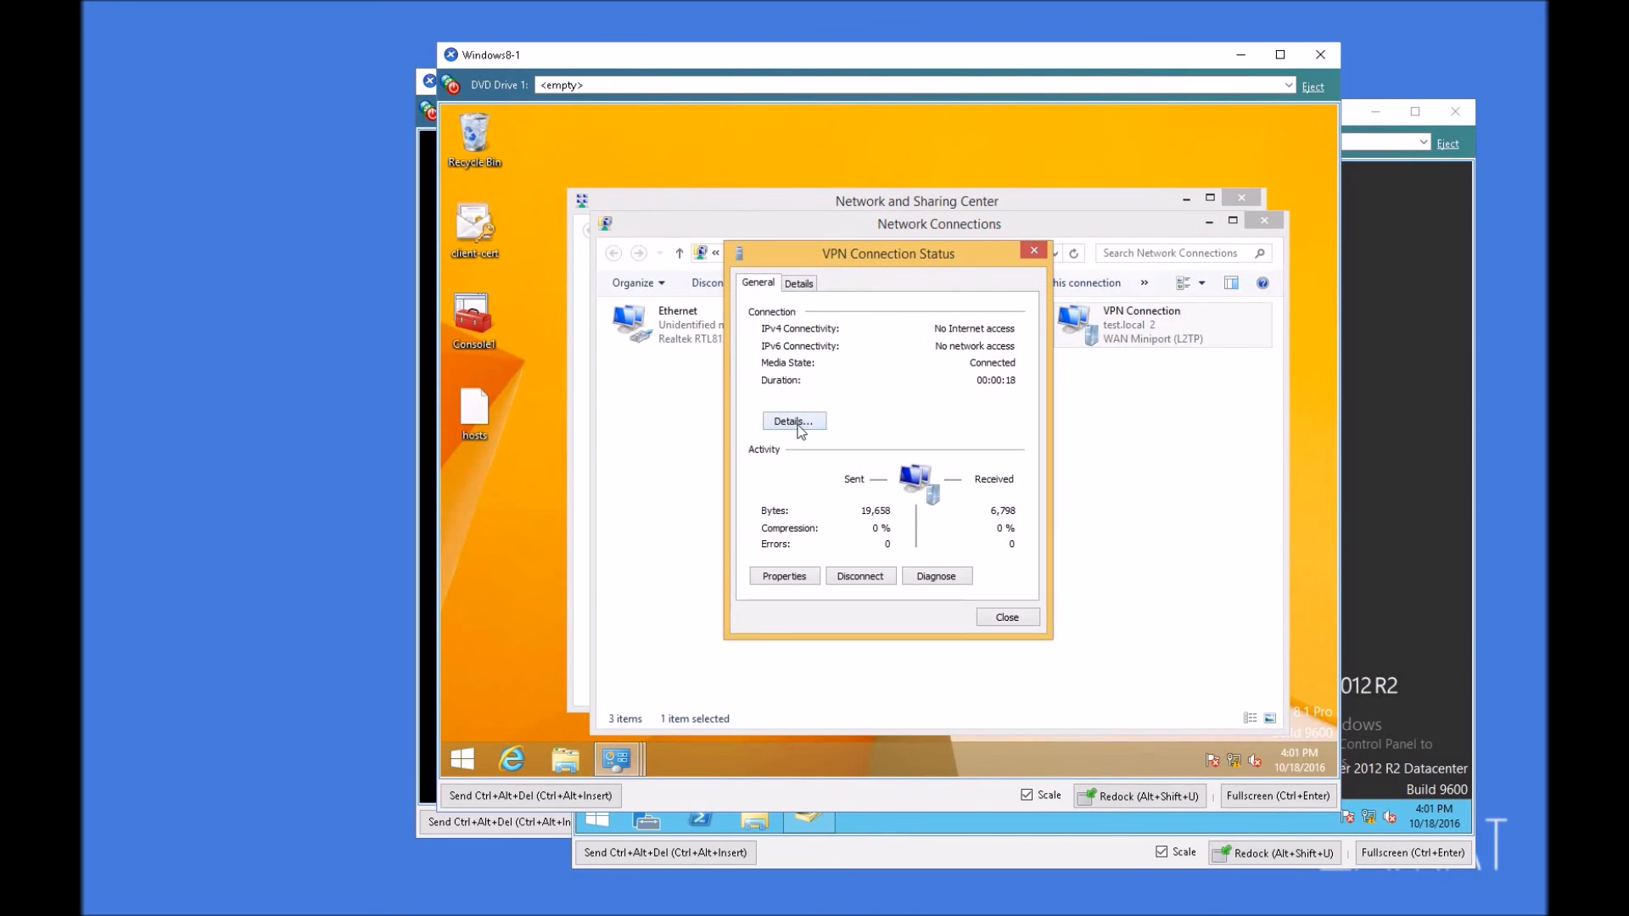
pyautogui.click(802, 284)
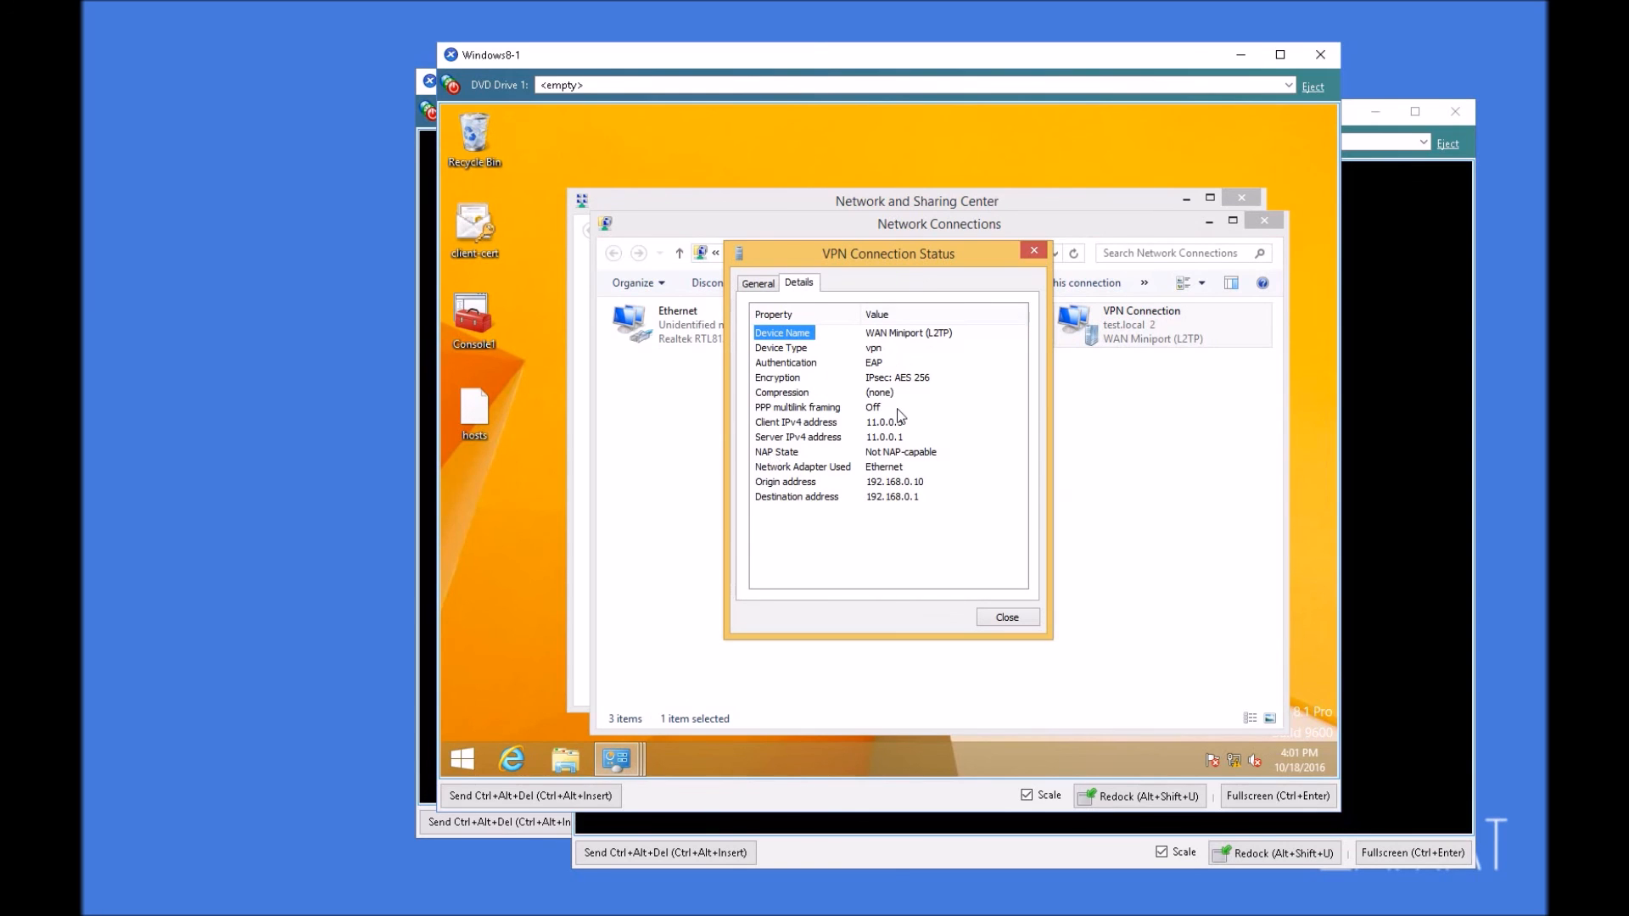
pyautogui.click(1021, 623)
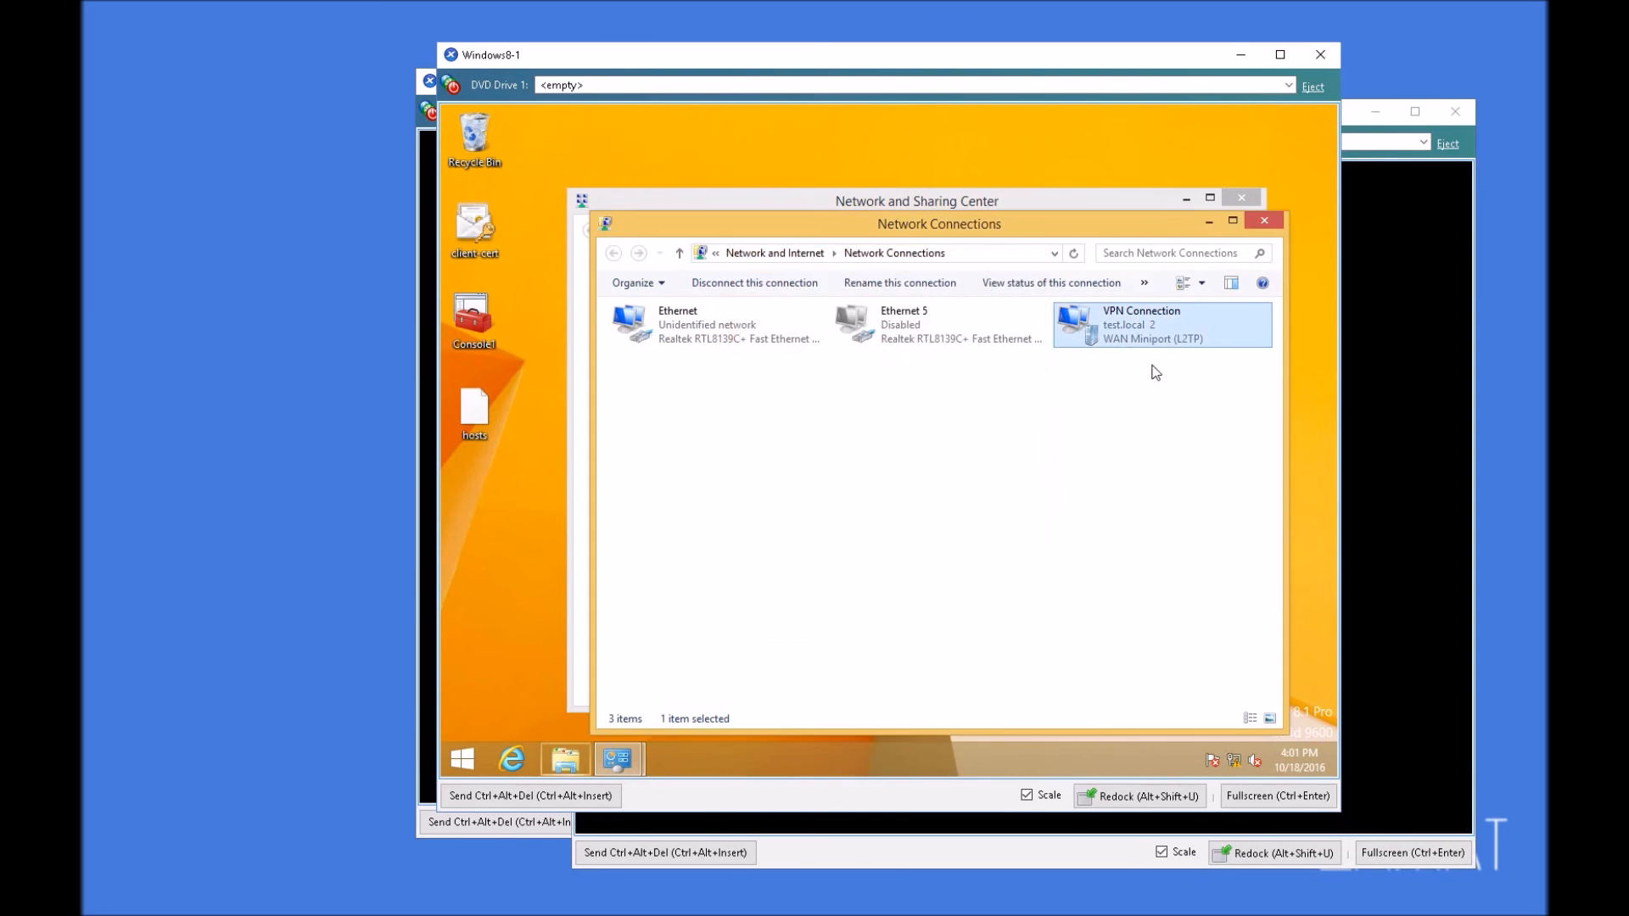
pyautogui.click(1264, 219)
pyautogui.click(1241, 196)
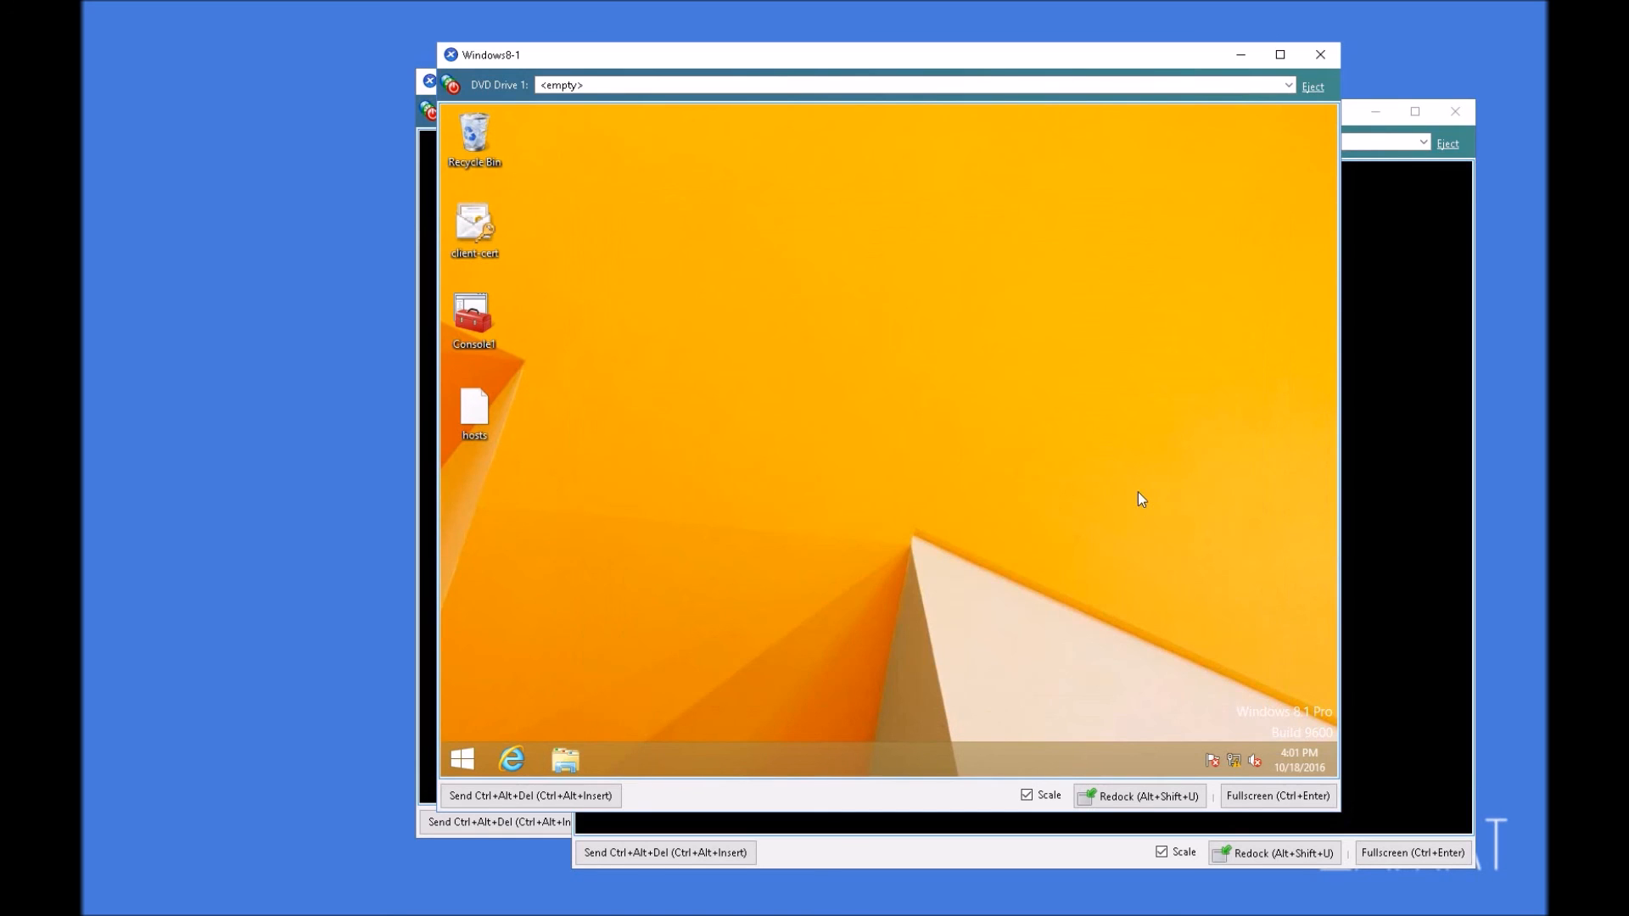
# Step: Disconnect the VPN Connection and dismiss the list of networks
pyautogui.click(1233, 755)
pyautogui.click(1171, 306)
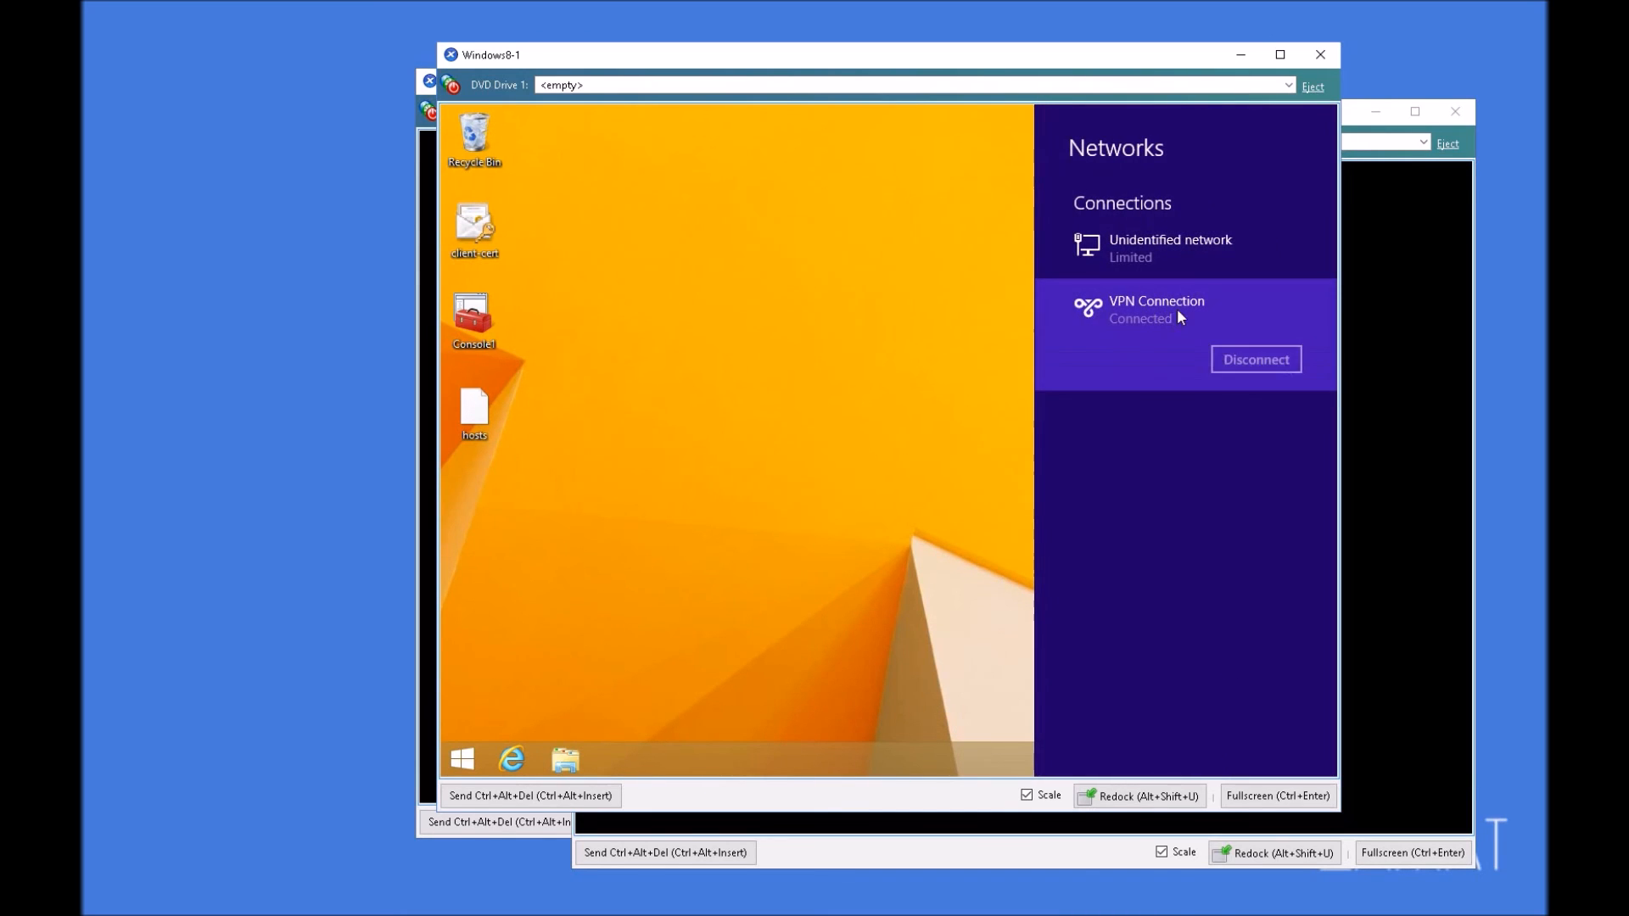
pyautogui.click(1277, 365)
pyautogui.click(847, 351)
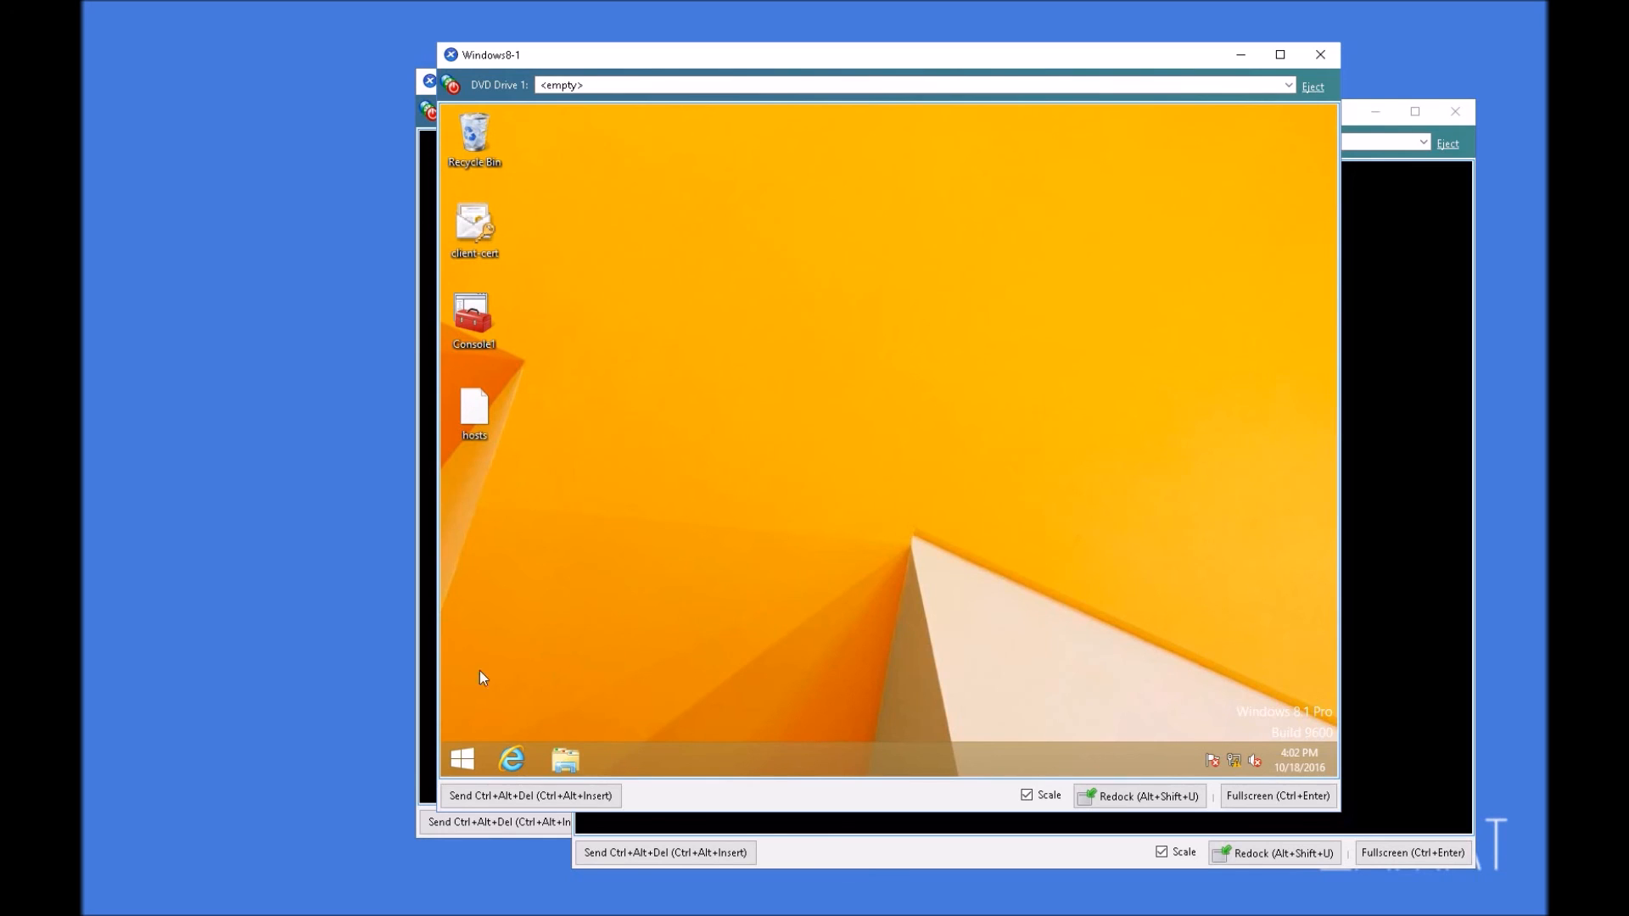
# Step: Open the Console1 certificate console and delete the test-AD01-CA certificate from the current user's Trusted Root Certification Authorities
pyautogui.doubleClick(500, 321)
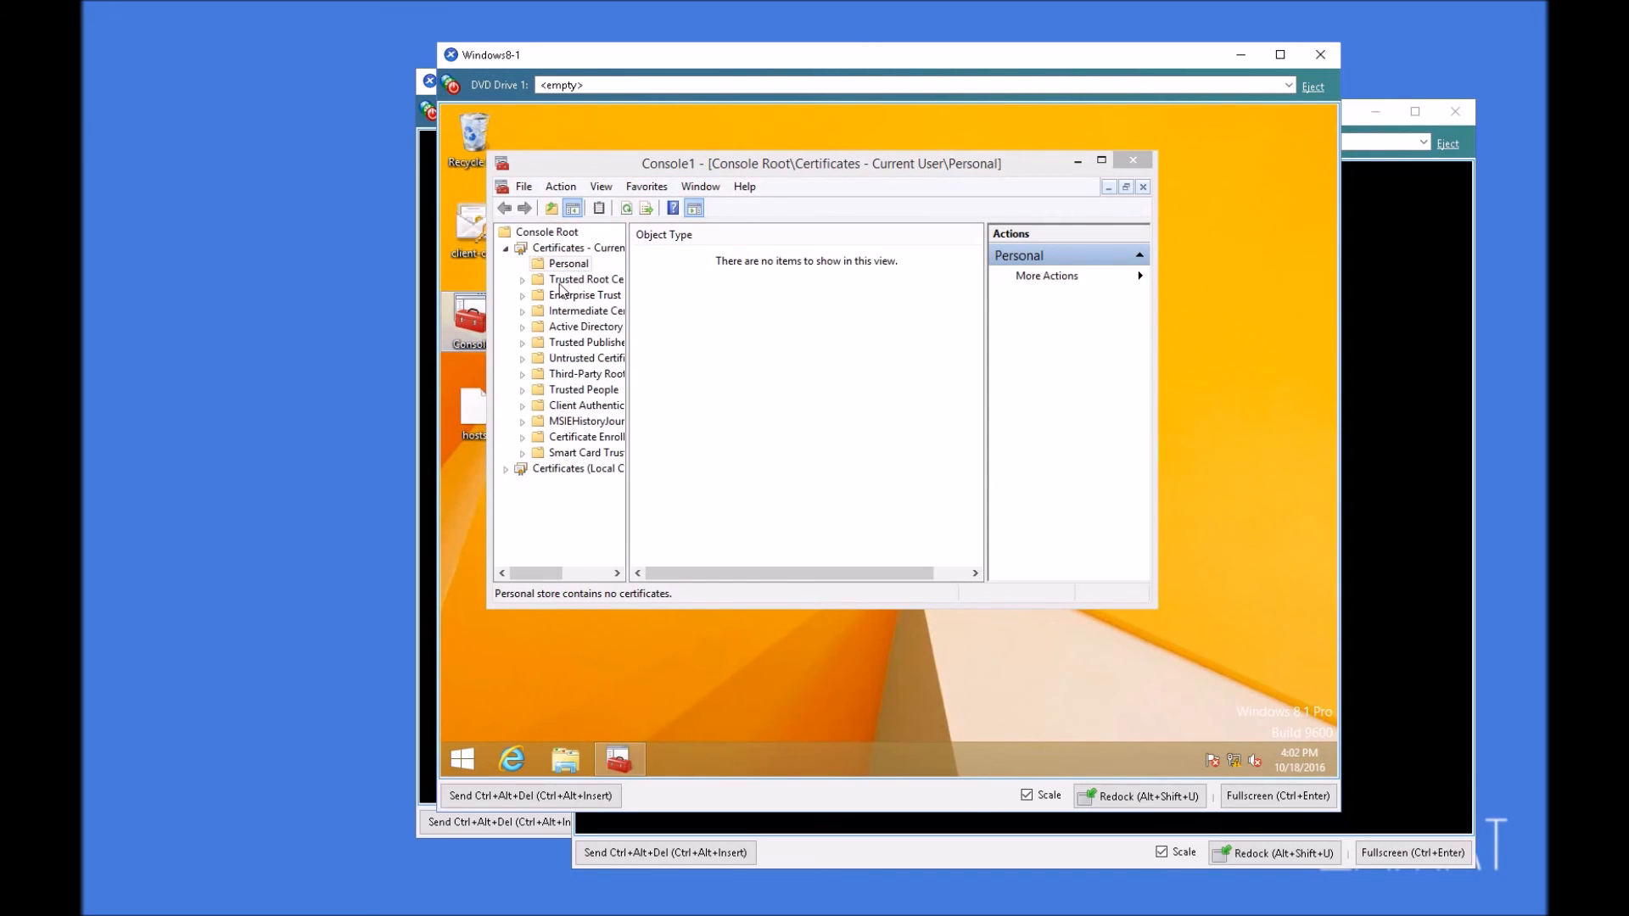
pyautogui.doubleClick(560, 281)
pyautogui.doubleClick(674, 256)
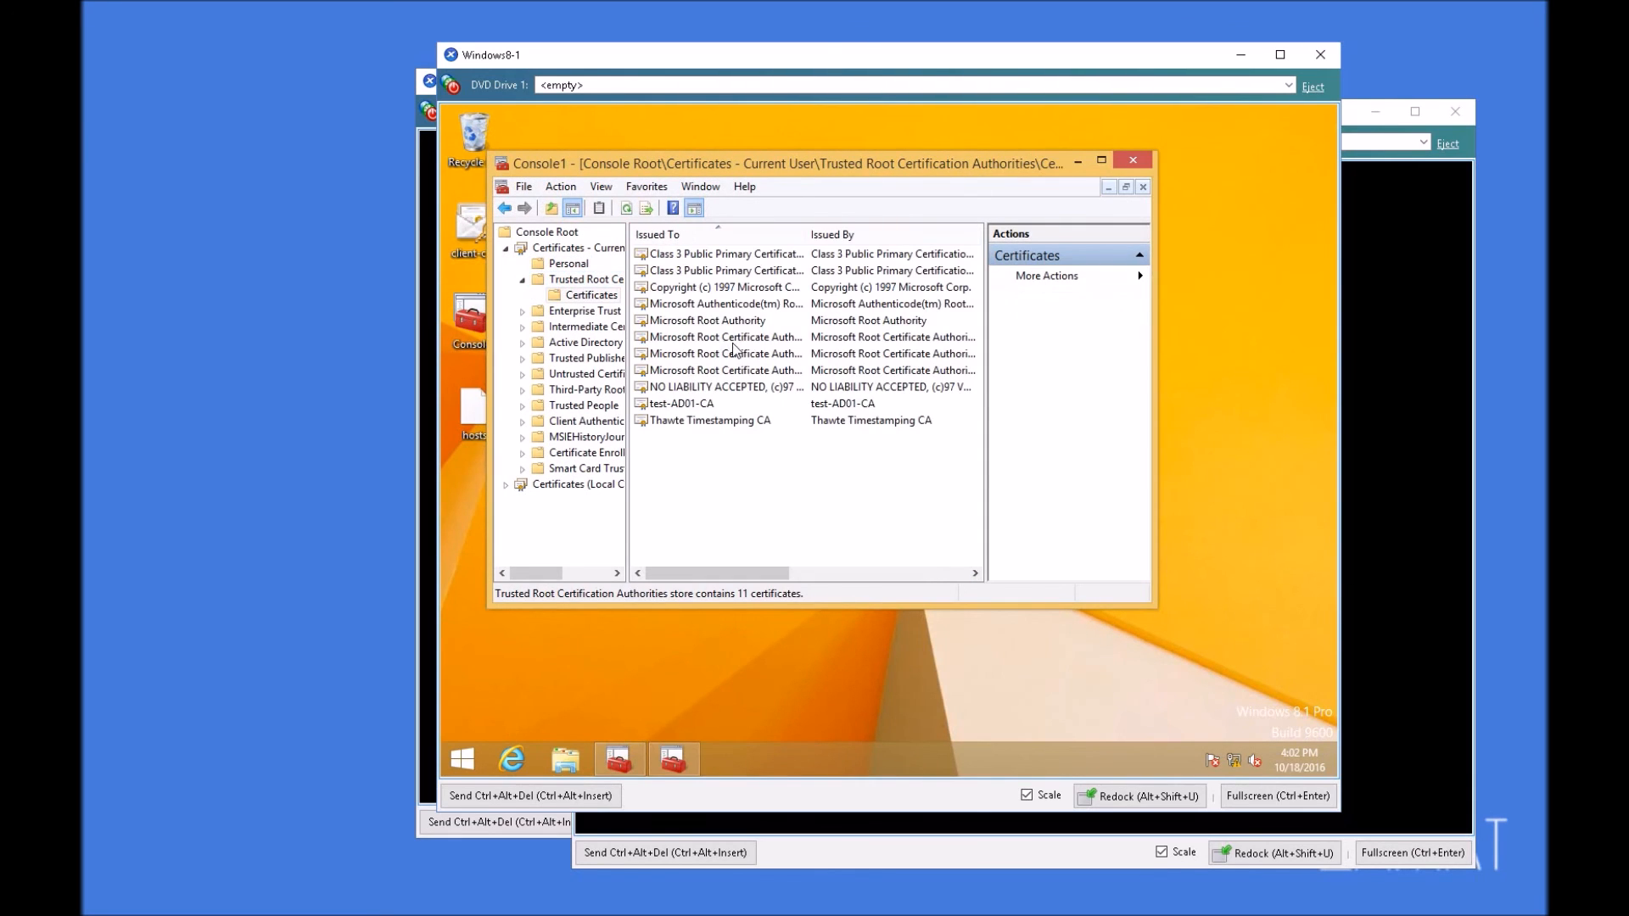
pyautogui.click(676, 401)
pyautogui.press('Delete')
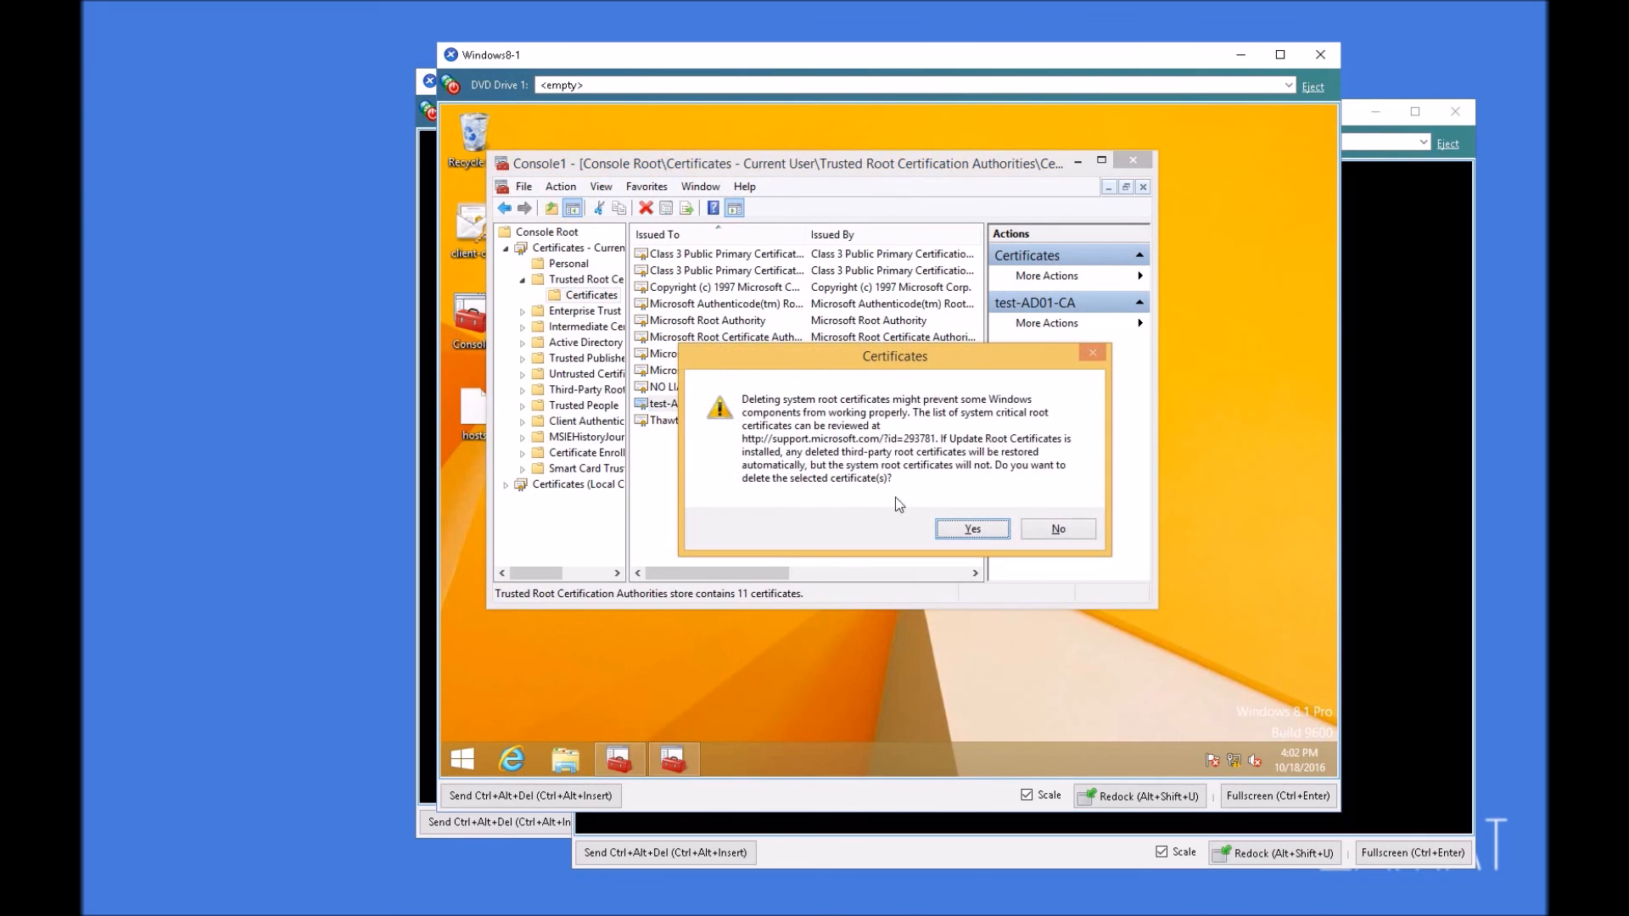
pyautogui.click(938, 528)
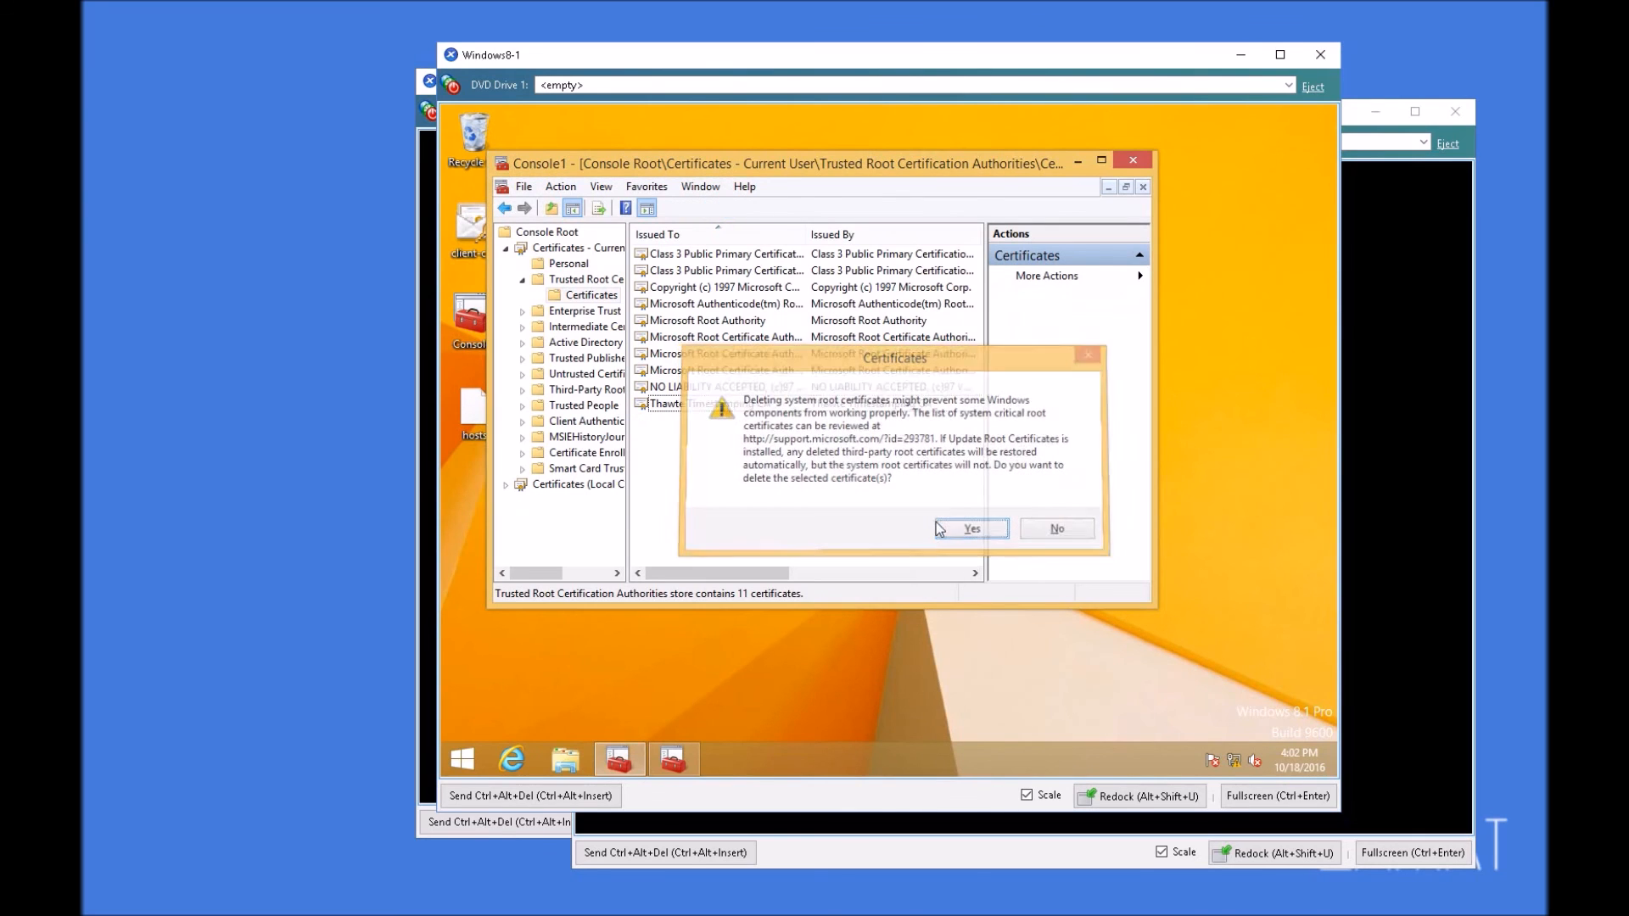
# Step: Check the local computer's Trusted Root Certification Authorities for the test-AD01-CA certificate, and close both console windows
pyautogui.doubleClick(576, 486)
pyautogui.doubleClick(579, 374)
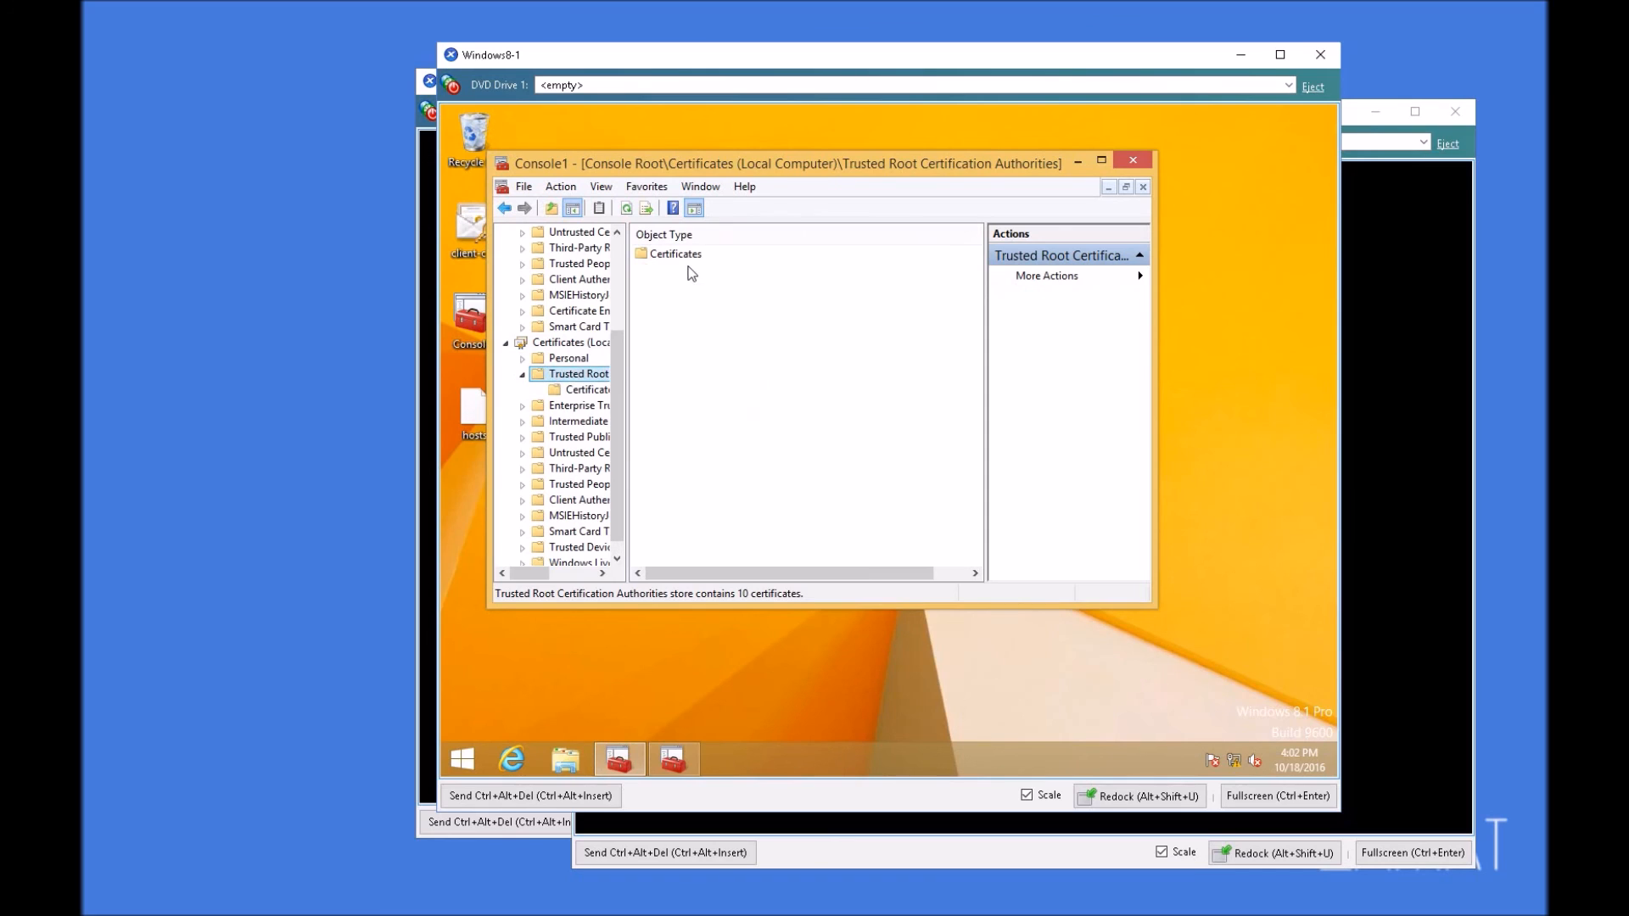
pyautogui.click(588, 390)
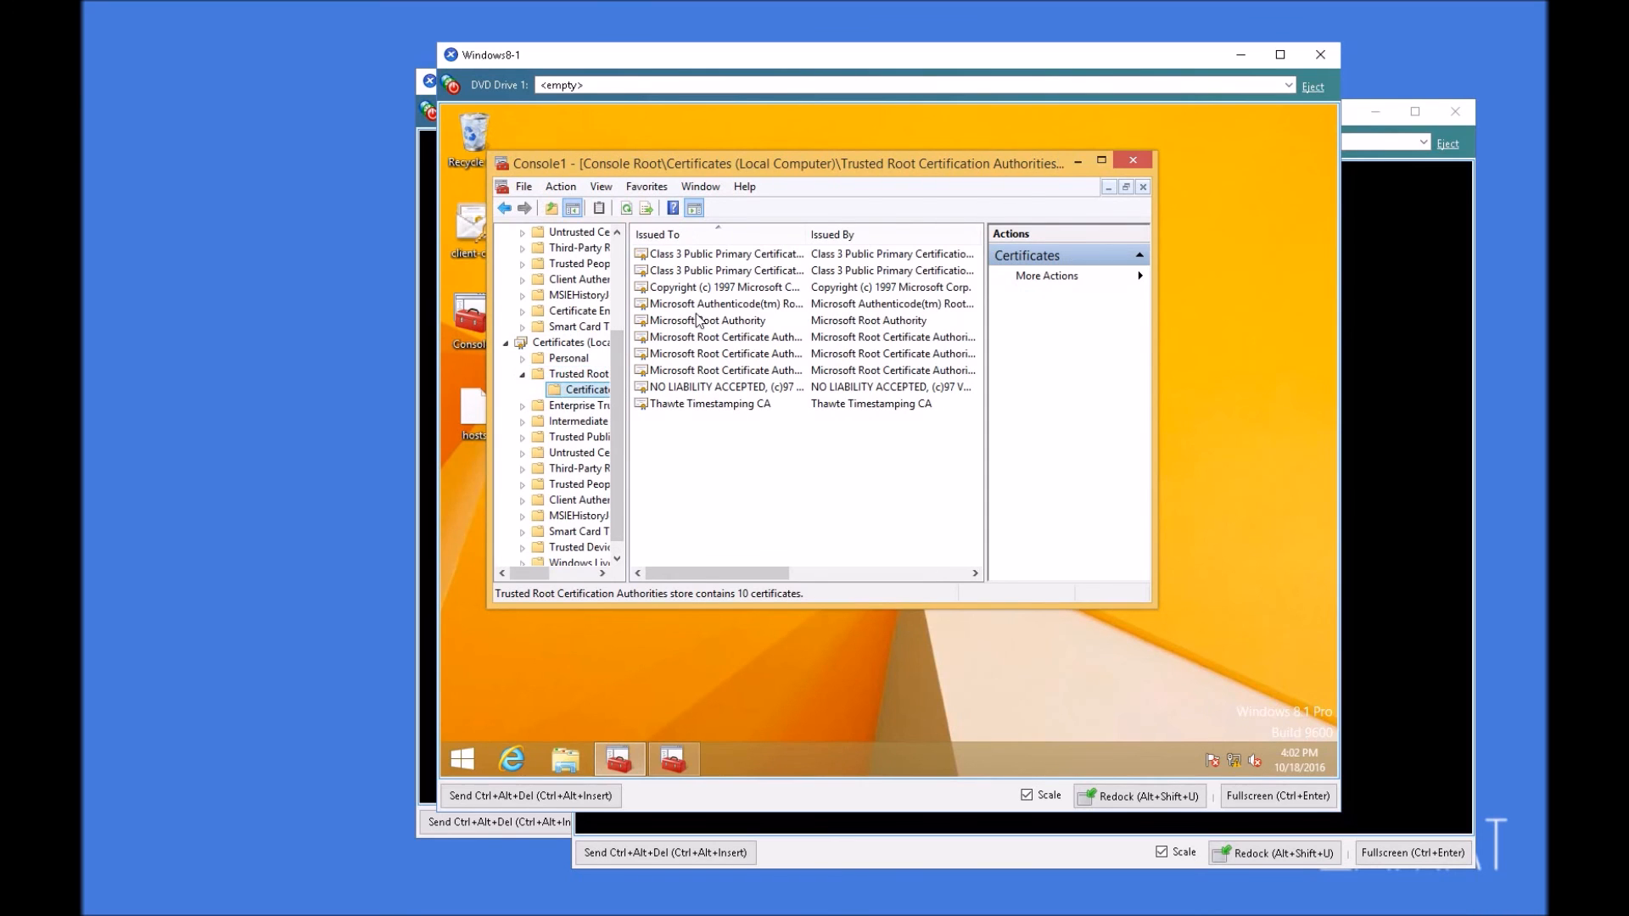
pyautogui.click(1136, 159)
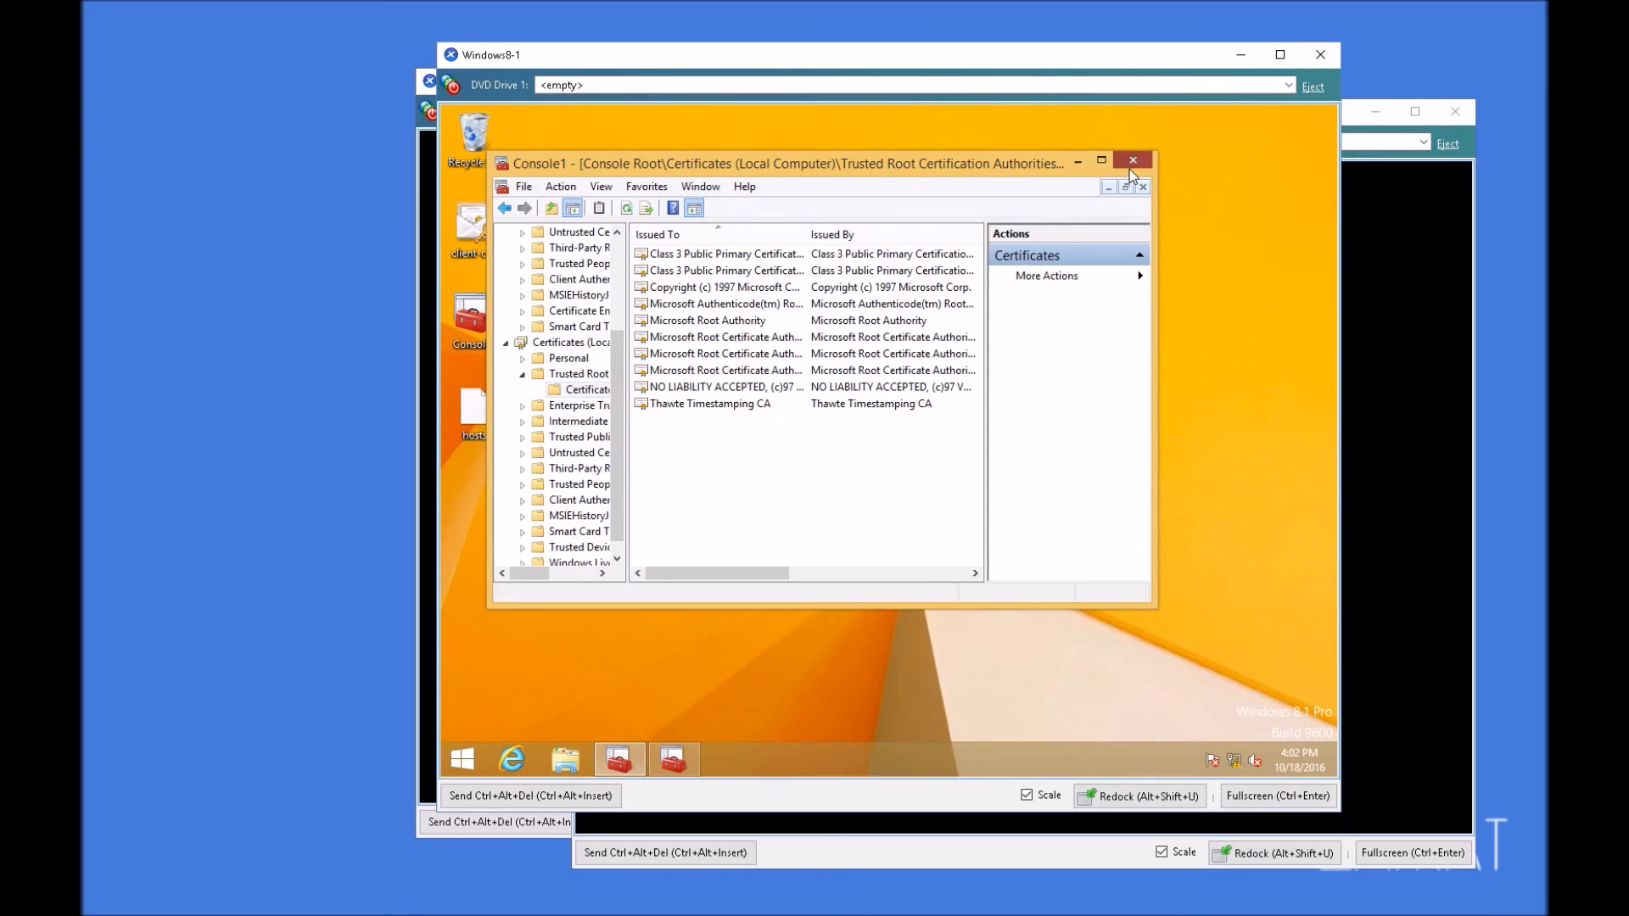
pyautogui.click(835, 428)
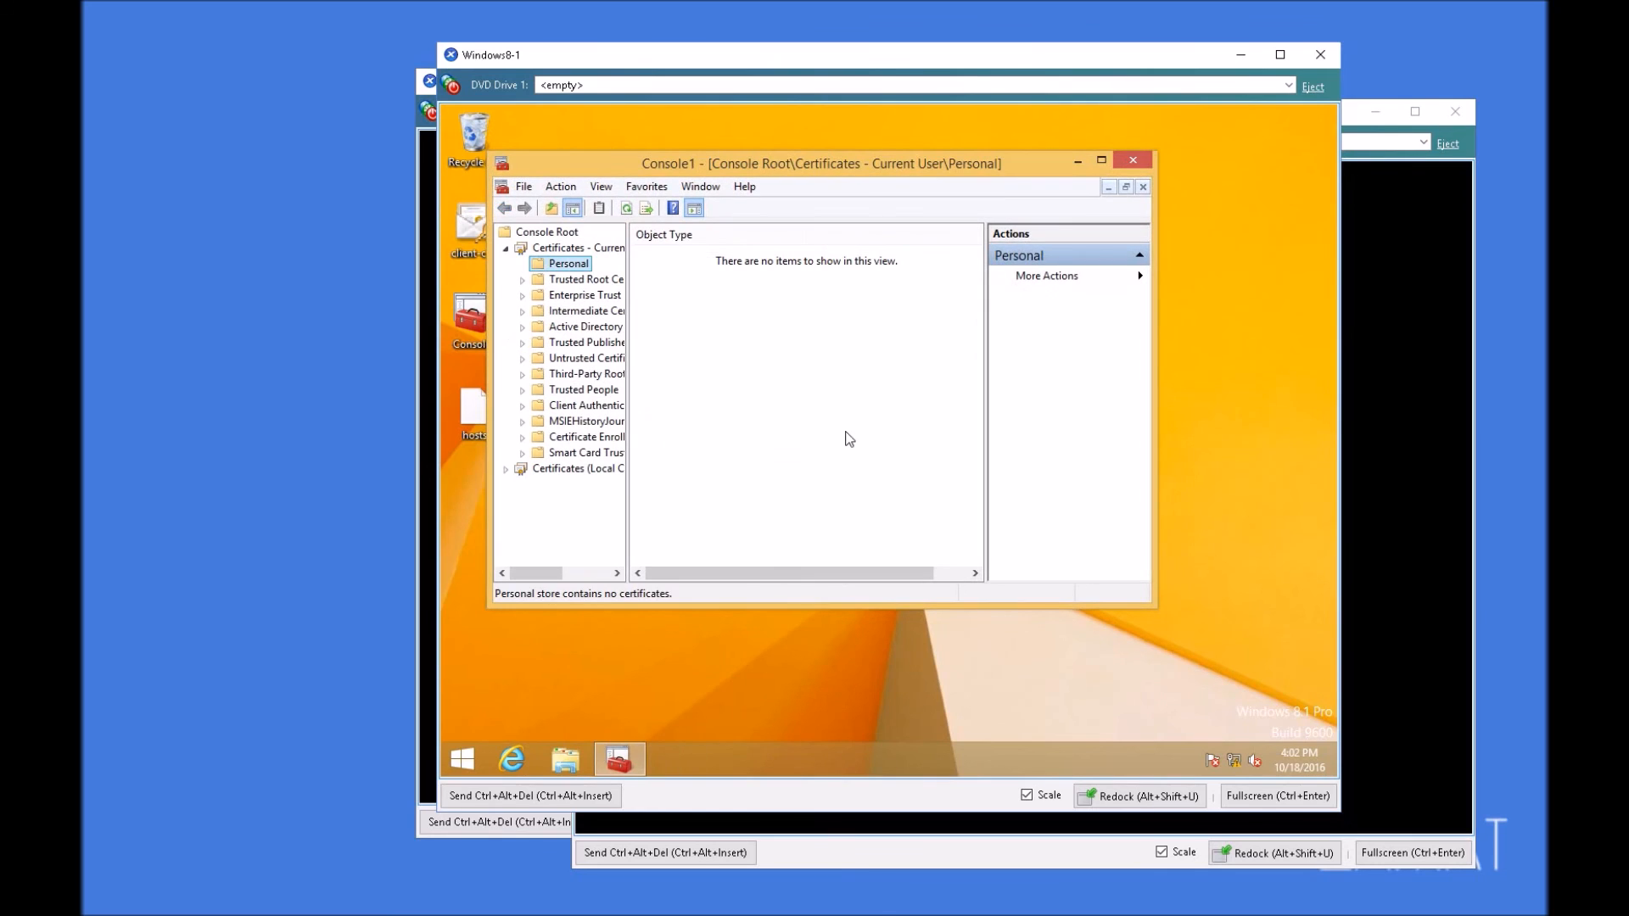
pyautogui.click(1133, 161)
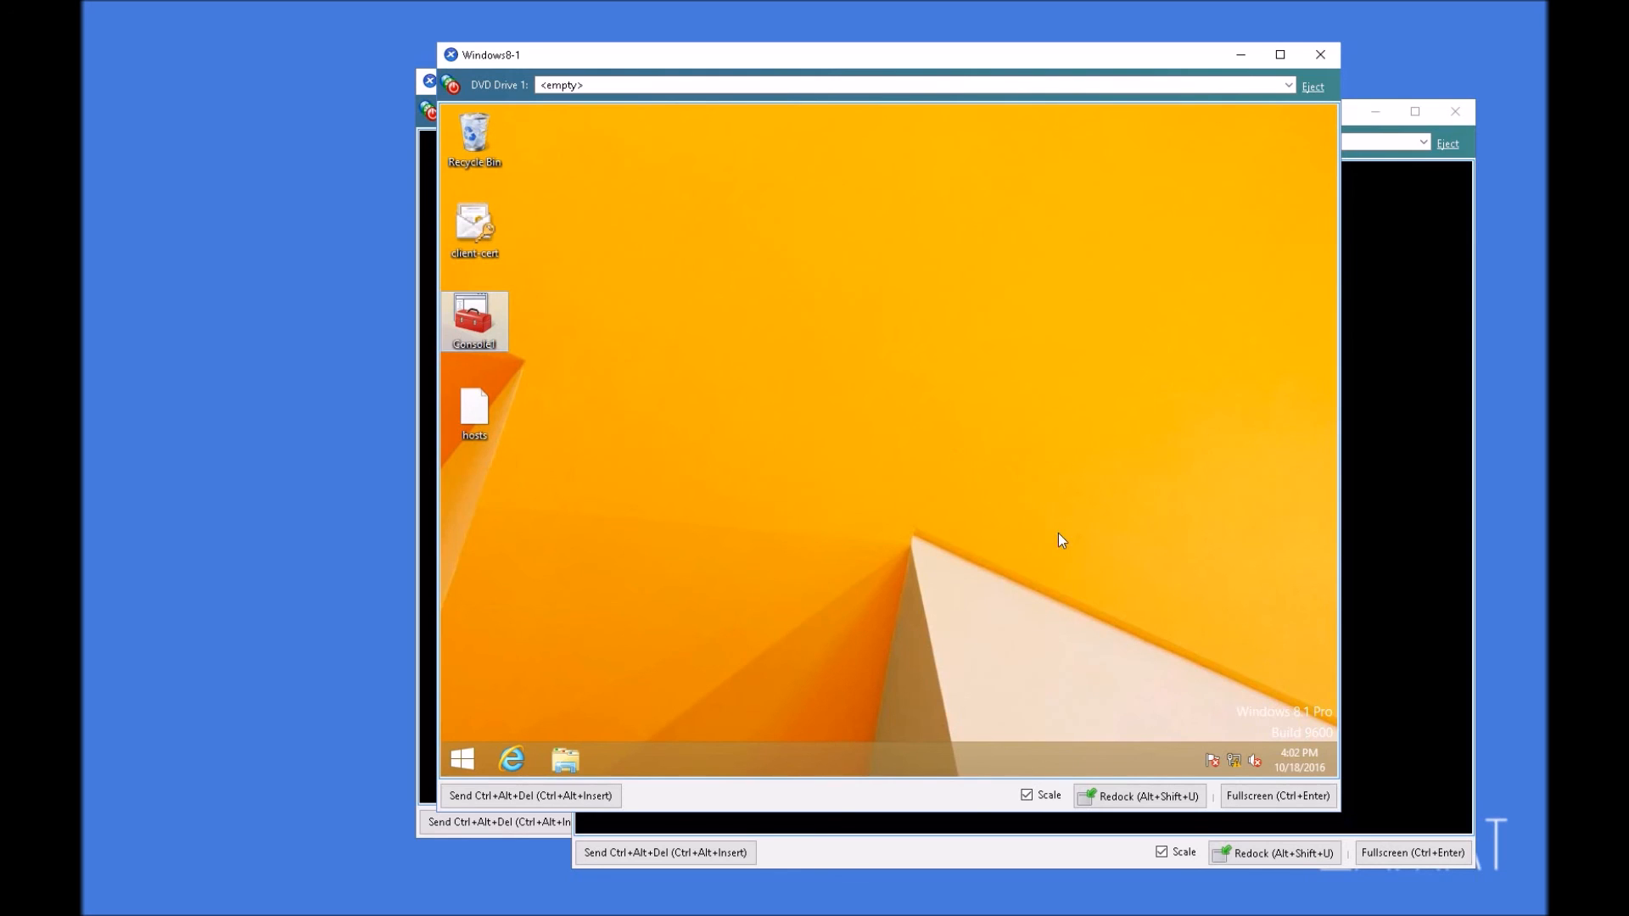
# Step: Try to reconnect the VPN Connection without the root CA certificate, signing in with the Administrator account and its password
pyautogui.click(1234, 758)
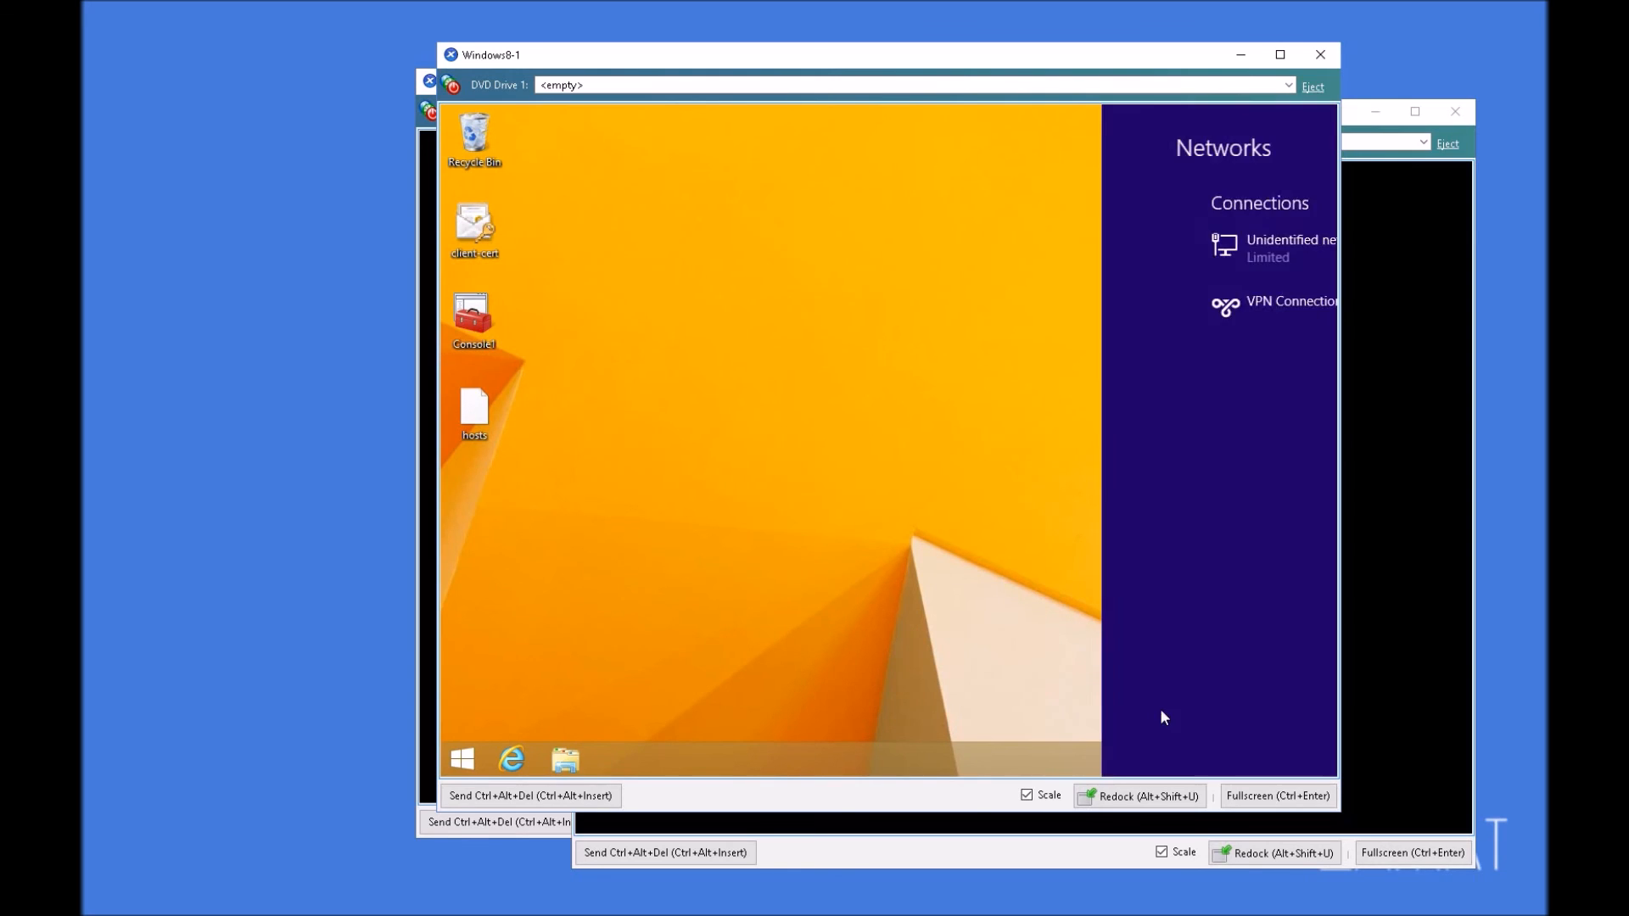
pyautogui.click(1199, 323)
pyautogui.click(1262, 349)
pyautogui.write('Administrator')
pyautogui.press('Tab')
pyautogui.write('Password123')
pyautogui.press('Return')
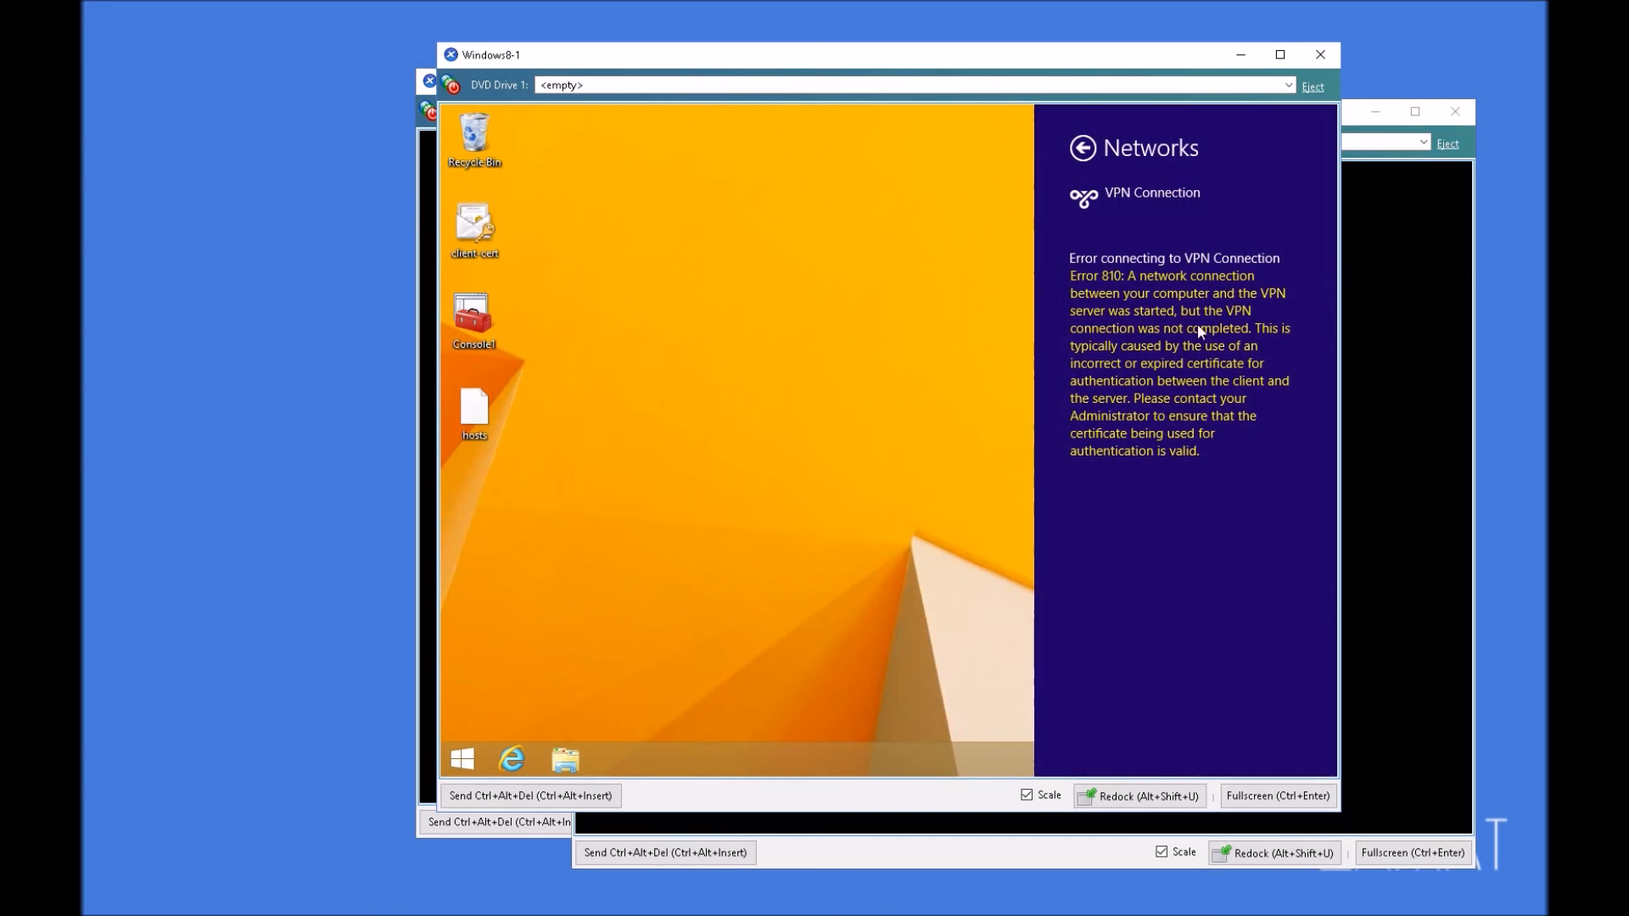